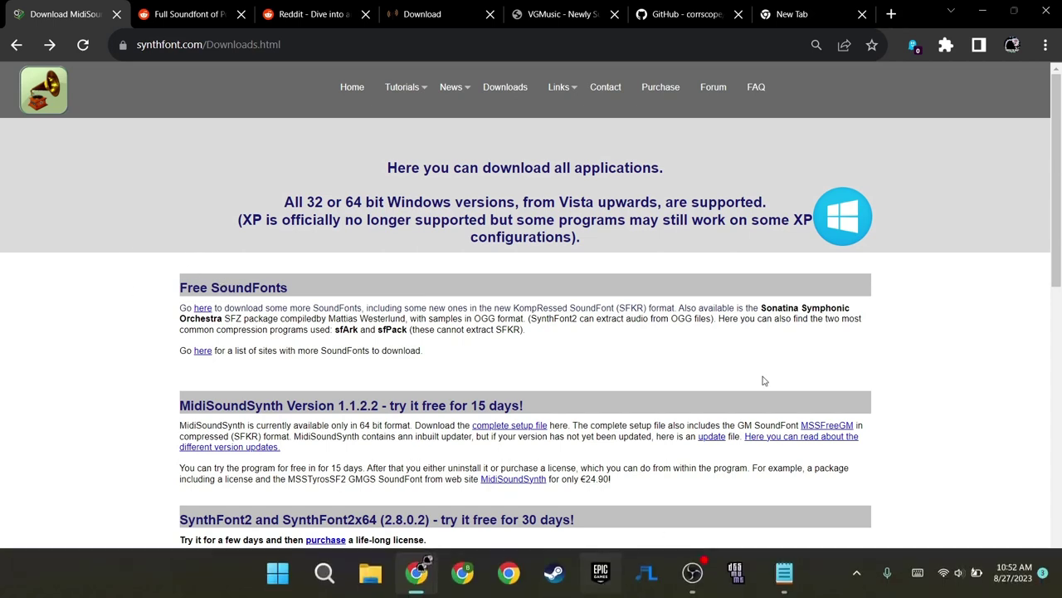
Switch to the outline tutorial notes in Notepad and highlight the Part 1 software section and its Synthfont mixer line.
click(780, 581)
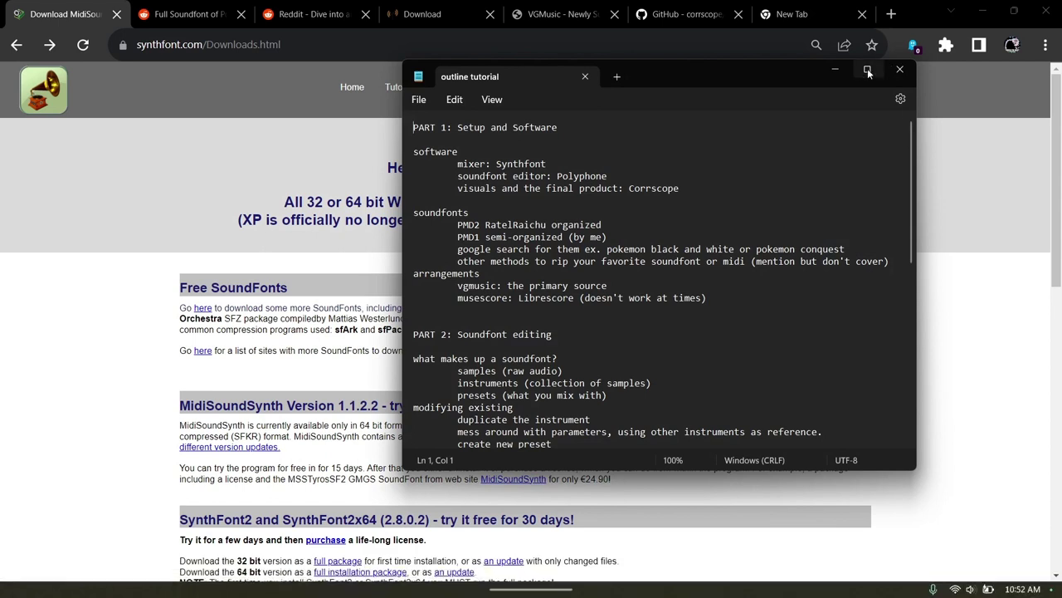
mouse_move(867, 70)
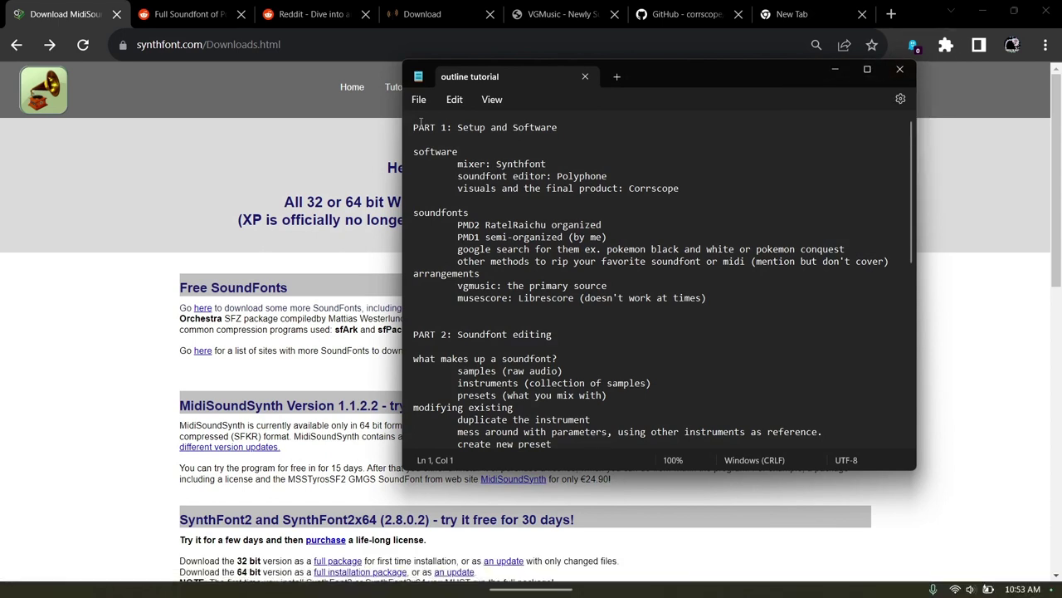
drag(415, 125, 710, 189)
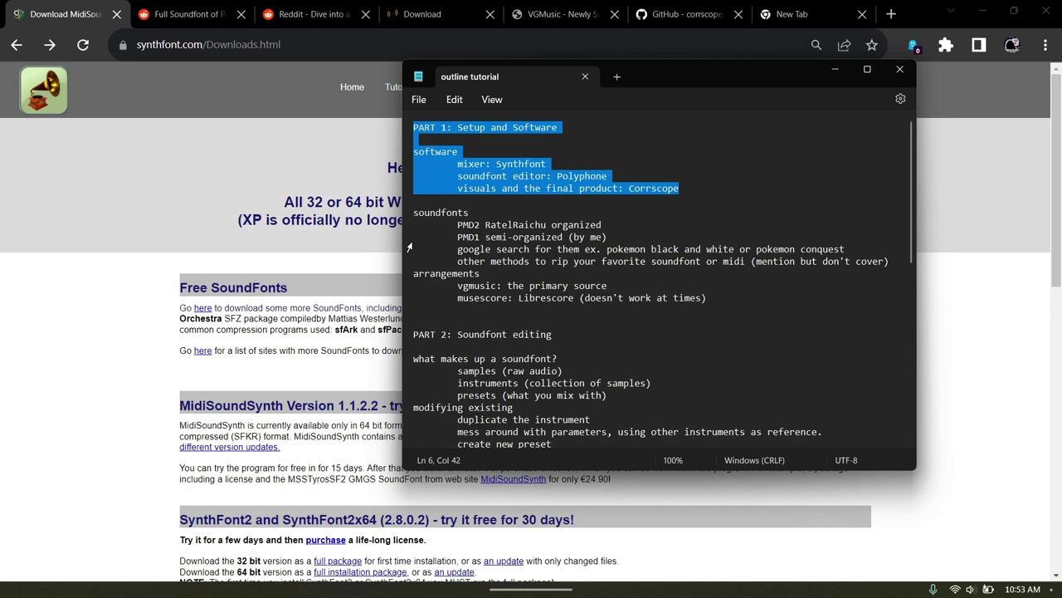
drag(442, 163, 625, 164)
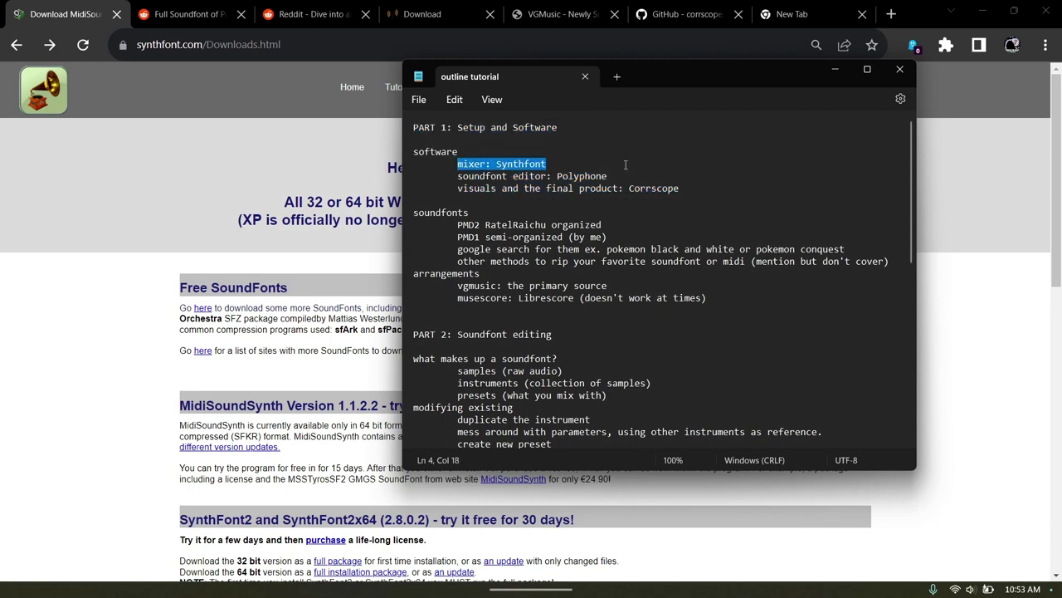
Return to the browser and examine the SynthFont downloads page, highlighting its address and the free SynthFont1 (1.801) heading.
click(3, 246)
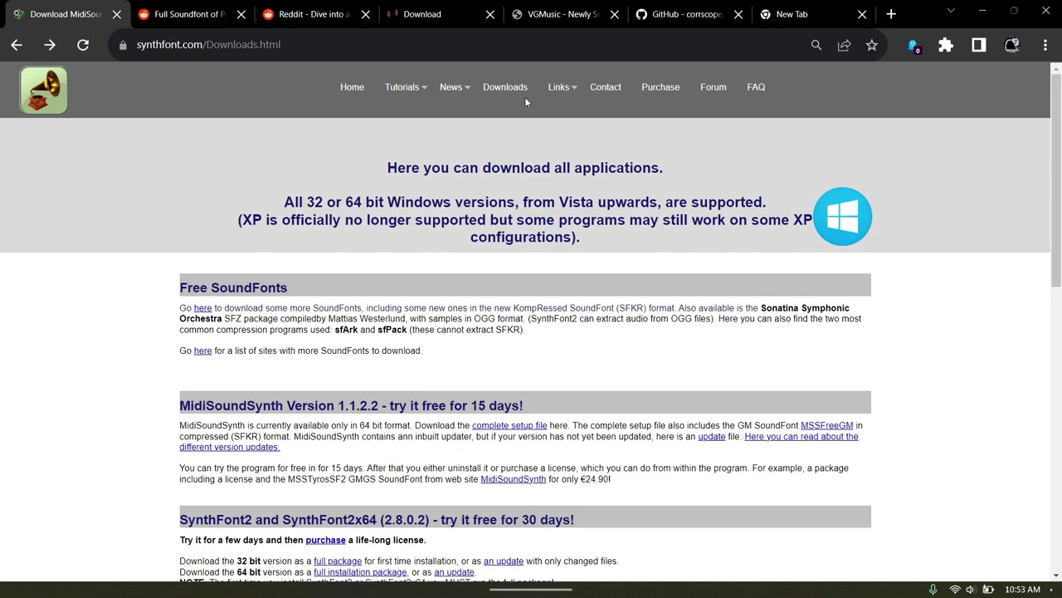
click(157, 45)
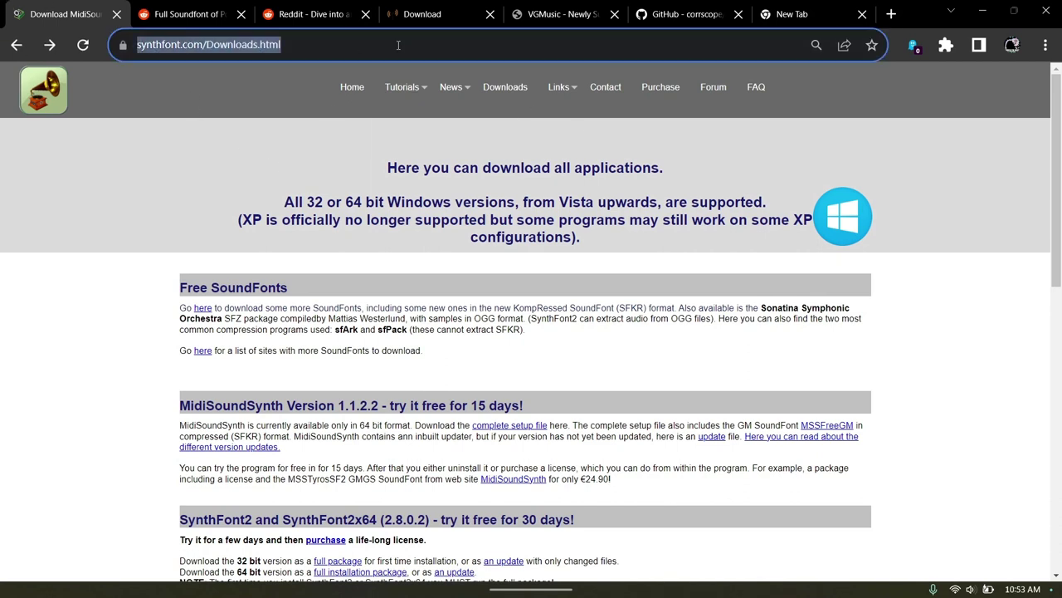
click(193, 41)
drag(264, 44, 340, 44)
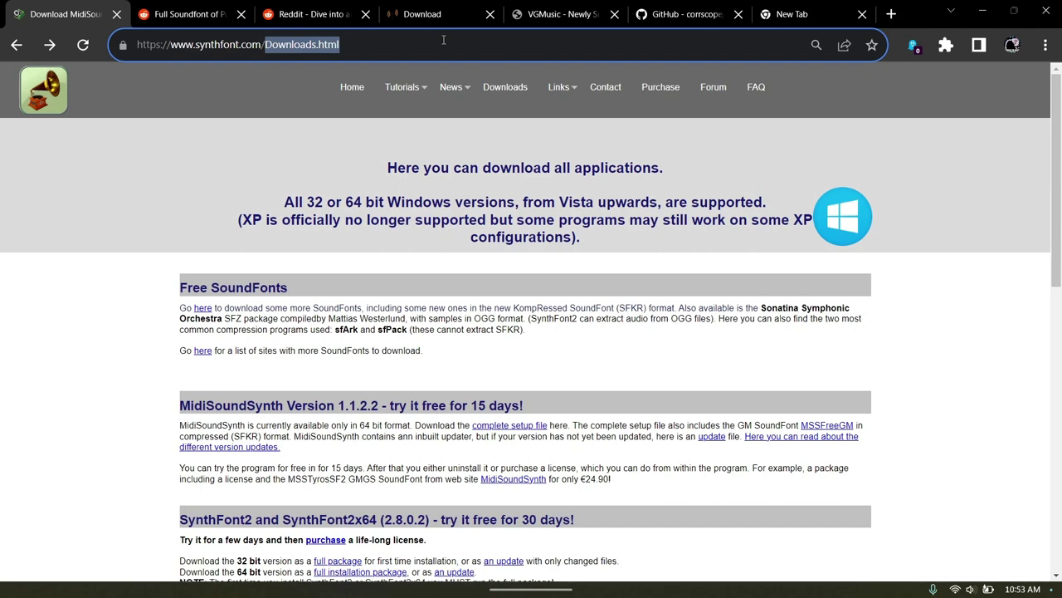
click(505, 86)
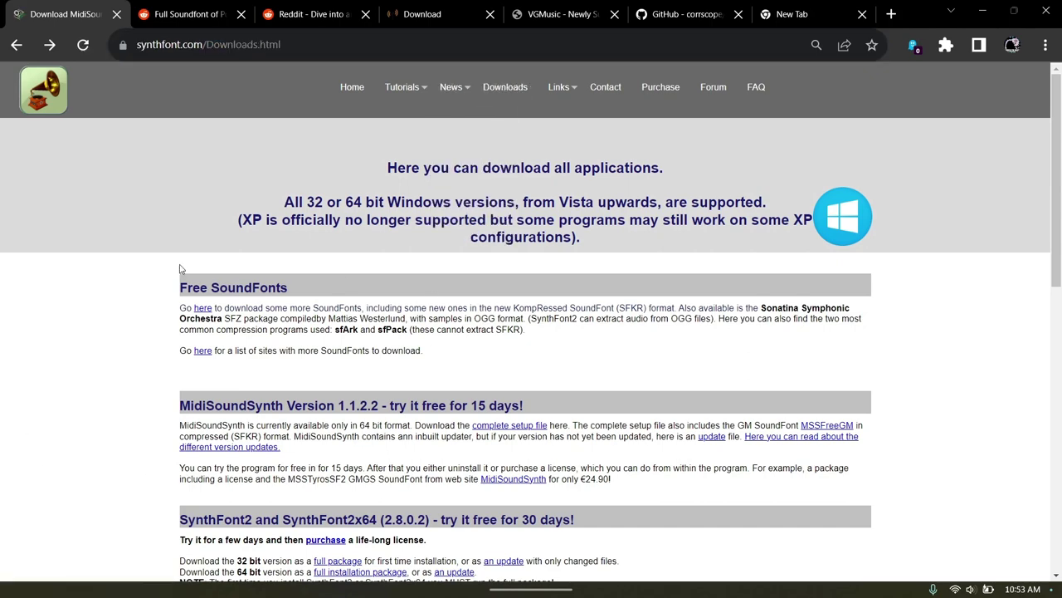
scroll(130, 273, down, 3)
double_click(187, 444)
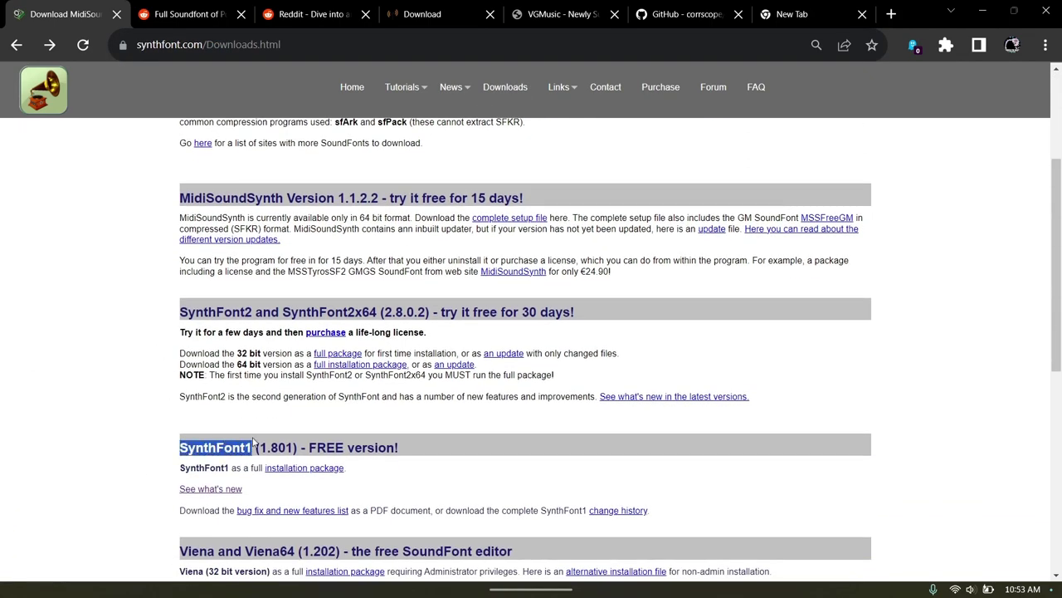
drag(437, 451, 289, 448)
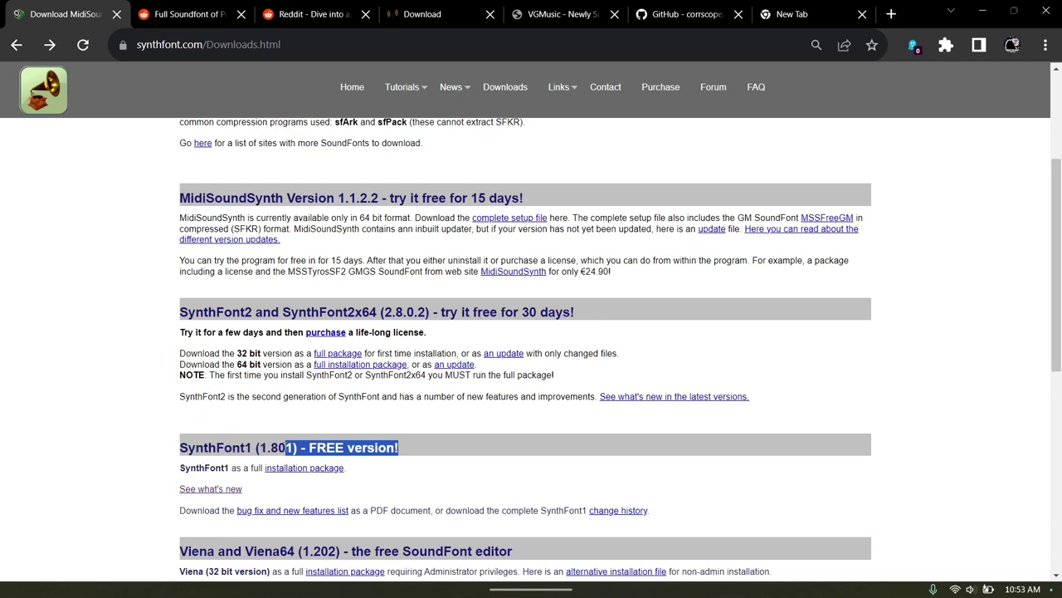
click(286, 448)
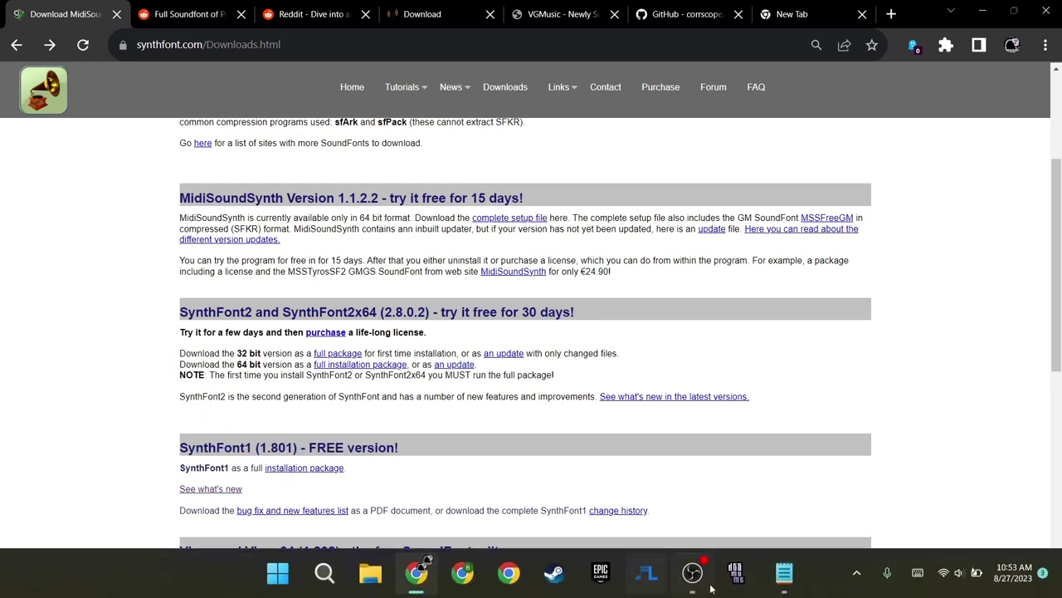
Highlight Polyphone as the soundfont editor in the Notepad outline and bring up the Polyphone download page in the browser.
mouse_move(680, 577)
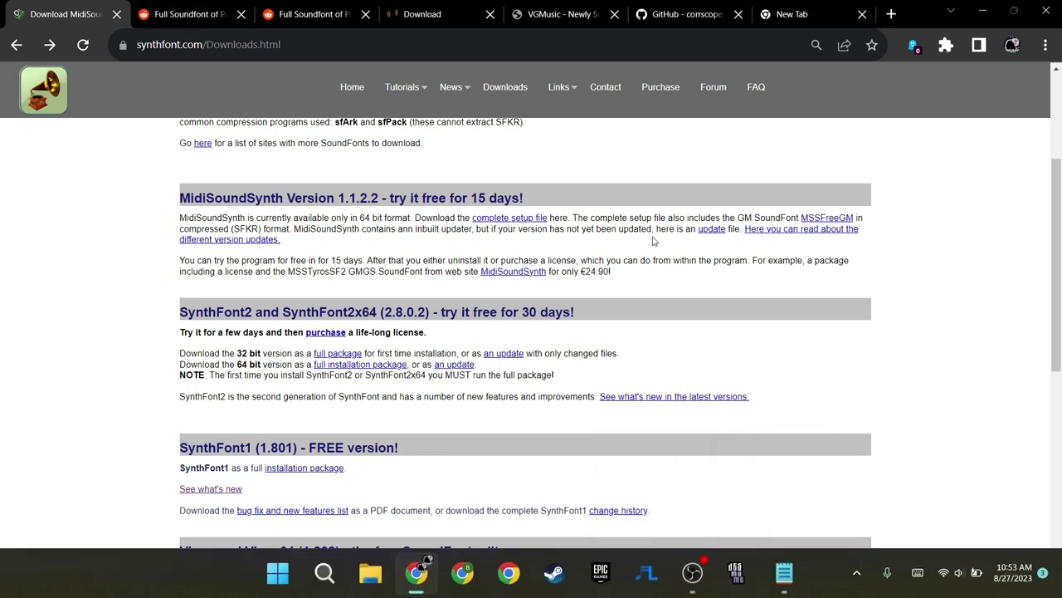
click(784, 572)
drag(457, 176, 690, 176)
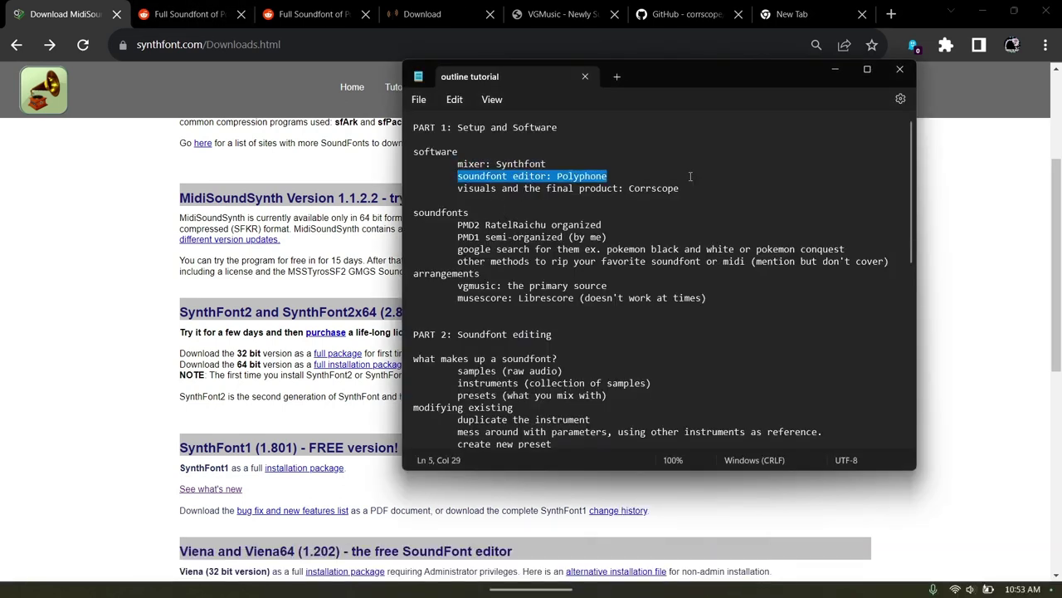
key(shift+Home)
key(shift+Home)
key(shift+End)
double_click(585, 177)
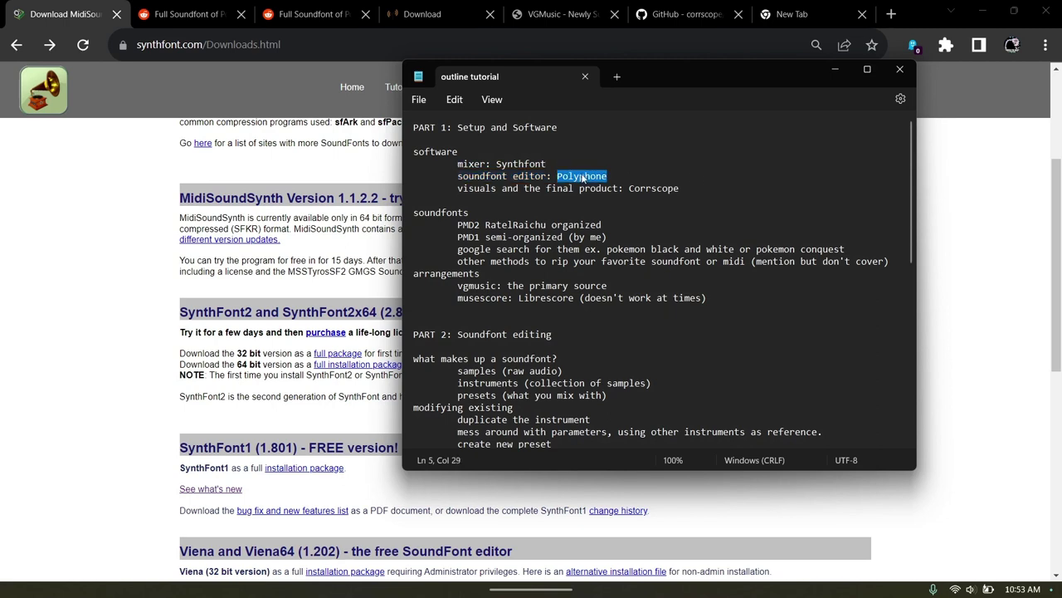
click(420, 7)
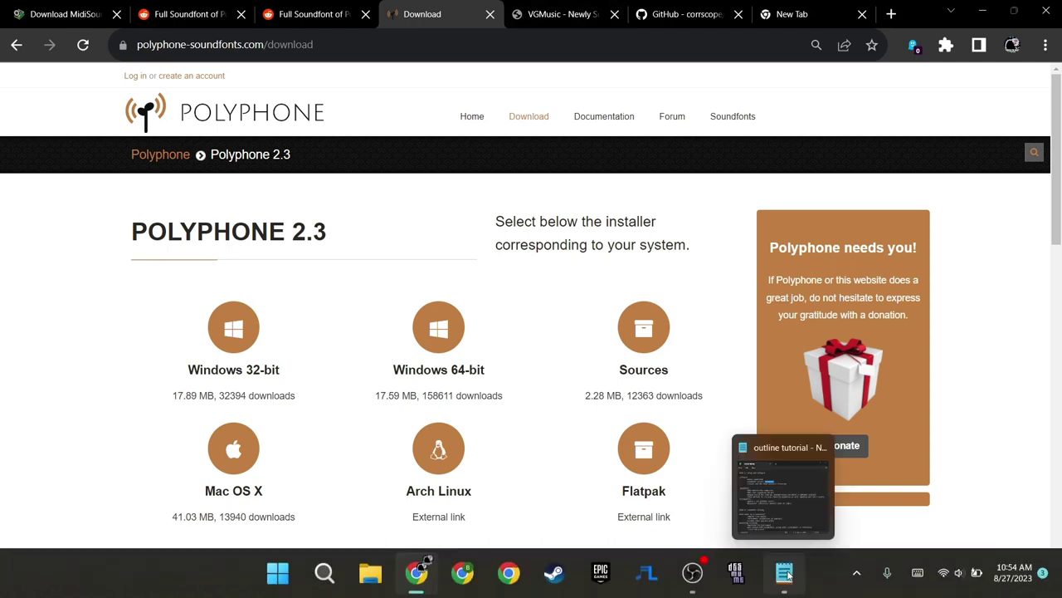
Highlight the Corrscope line in the Notepad outline and view the About description of the corrscope GitHub repository.
click(771, 584)
drag(457, 188, 700, 187)
click(701, 188)
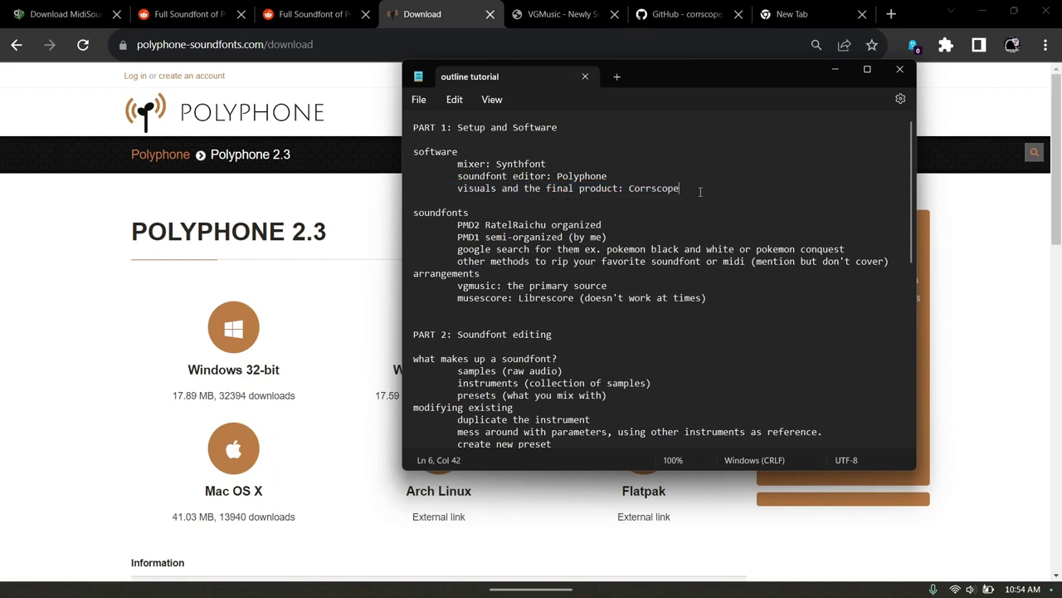
click(679, 6)
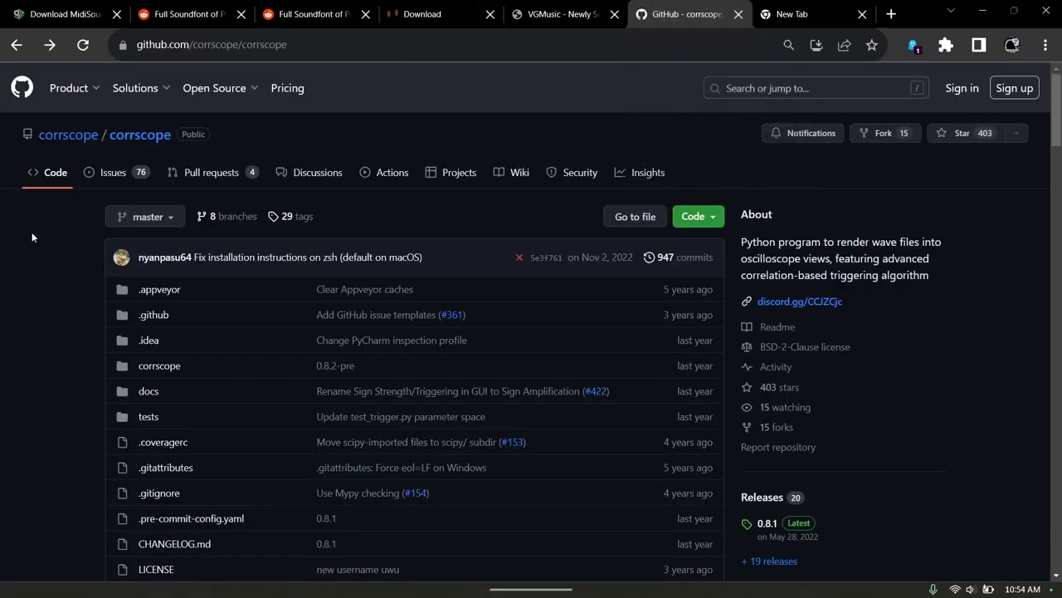
drag(950, 225, 743, 239)
click(958, 282)
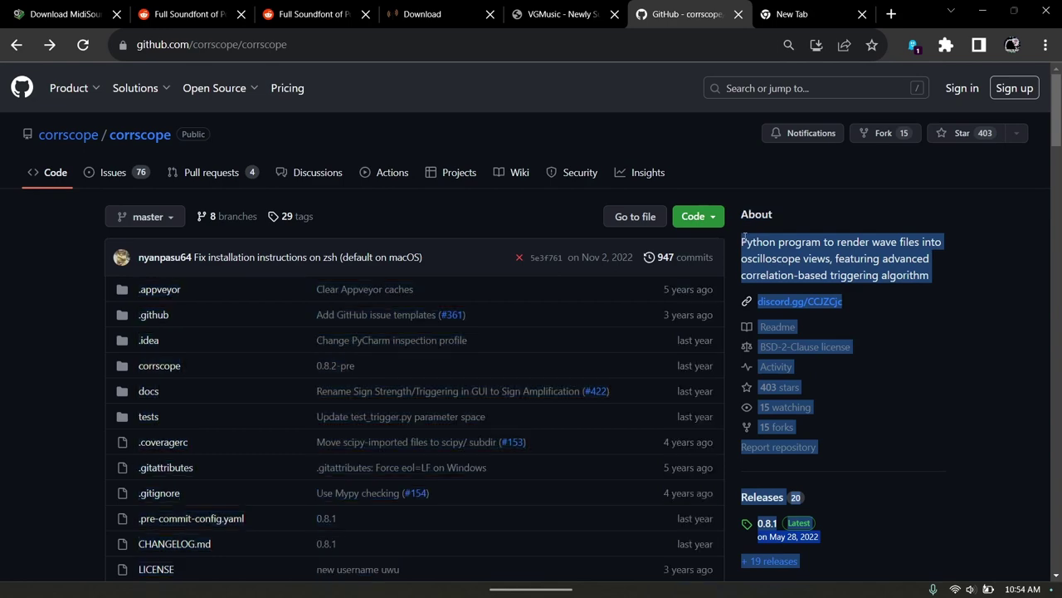
click(115, 234)
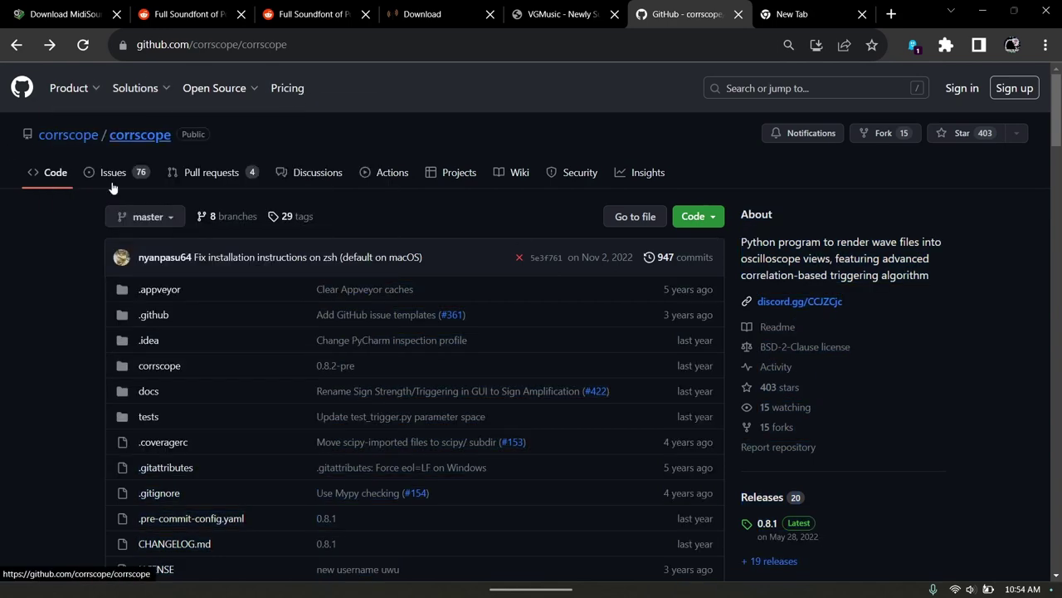
Open the latest corrscope release, 0.8.1, and look over its downloadable assets.
scroll(927, 307, down, 1)
scroll(927, 308, down, 2)
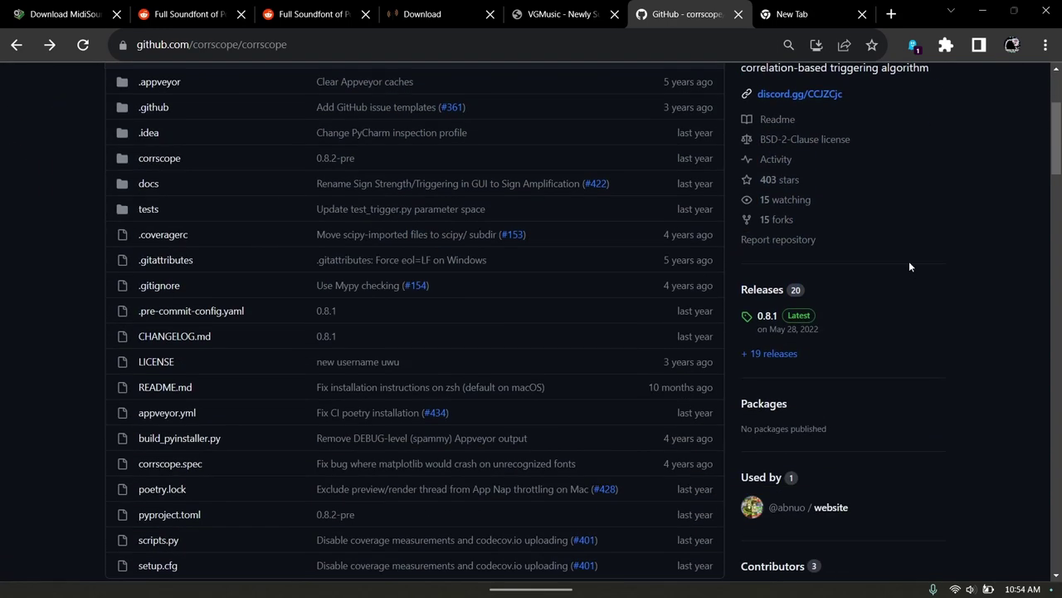
click(769, 320)
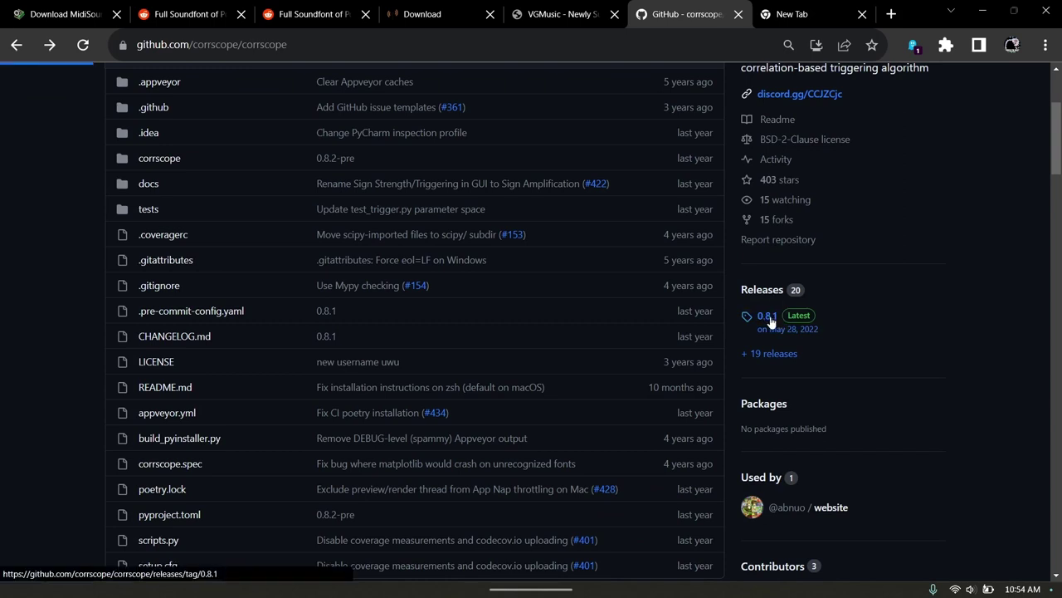
scroll(0, 351, down, 2)
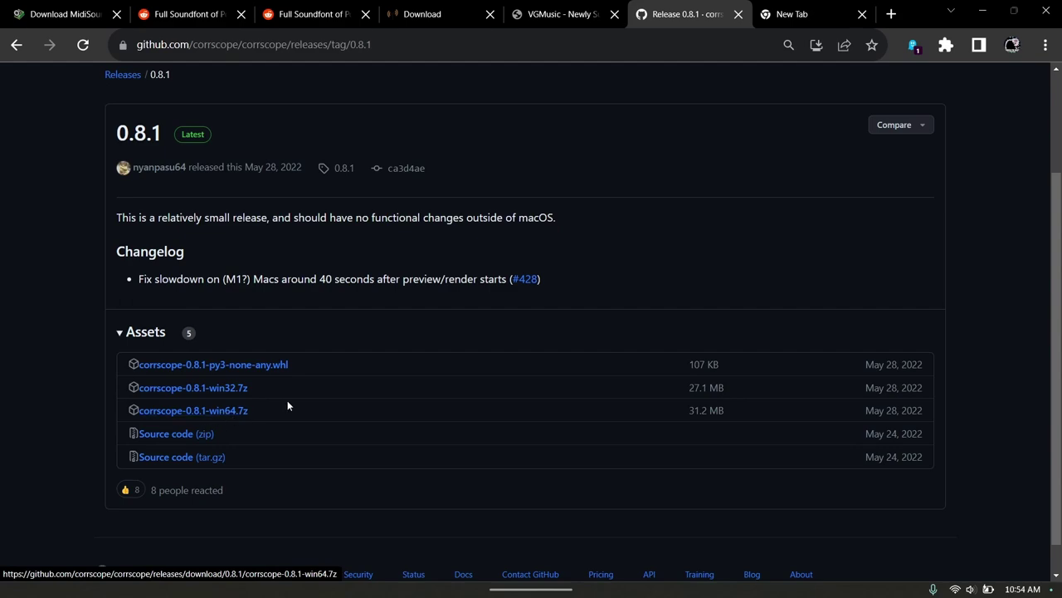
scroll(499, 389, up, 2)
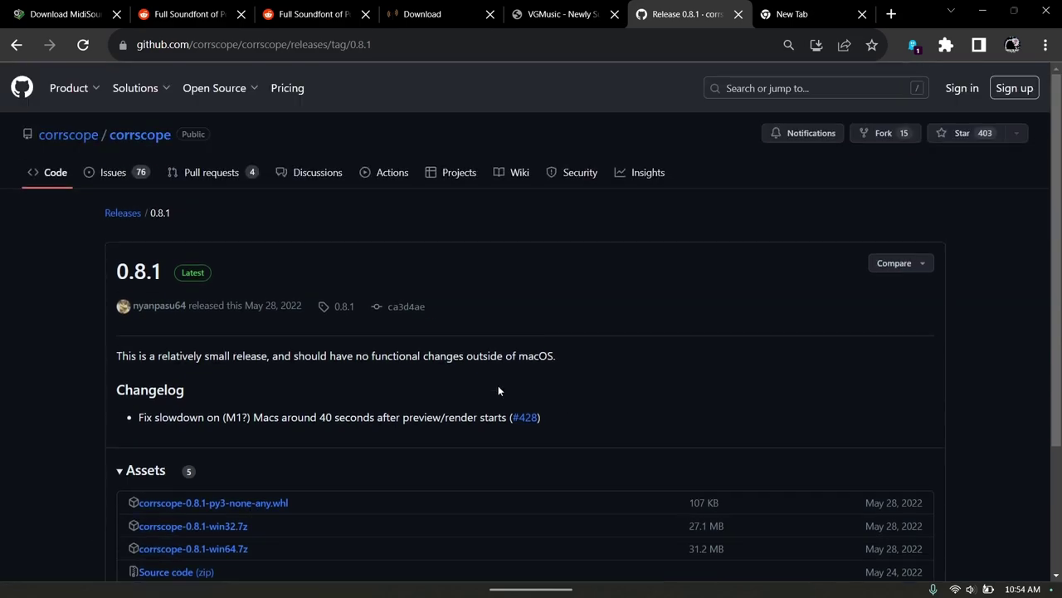
Go back to the corrscope repository's main page and highlight the FFmpeg dependency in the README.
click(50, 184)
scroll(43, 404, down, 10)
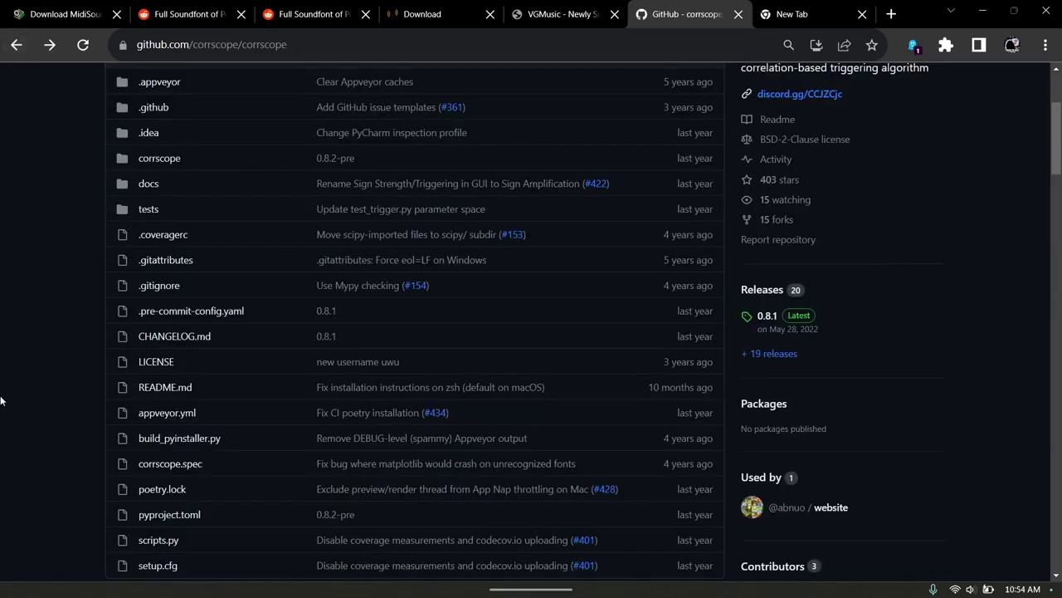
scroll(42, 403, down, 8)
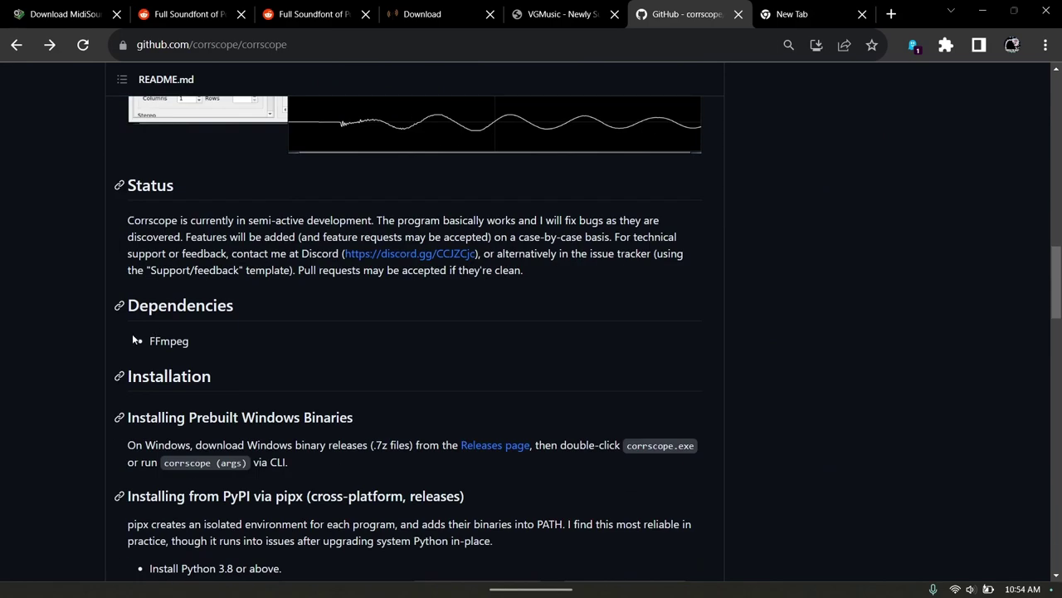
drag(146, 341, 223, 344)
drag(140, 346, 248, 333)
scroll(103, 335, up, 10)
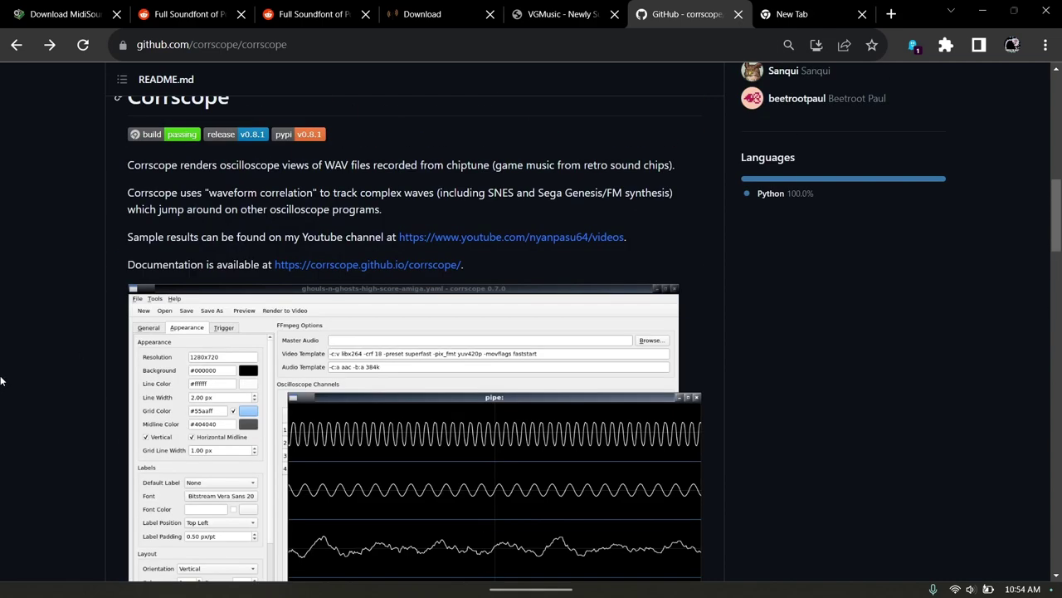
Bring the Notepad outline back up and highlight the whole software list as a recap.
mouse_move(427, 564)
click(784, 573)
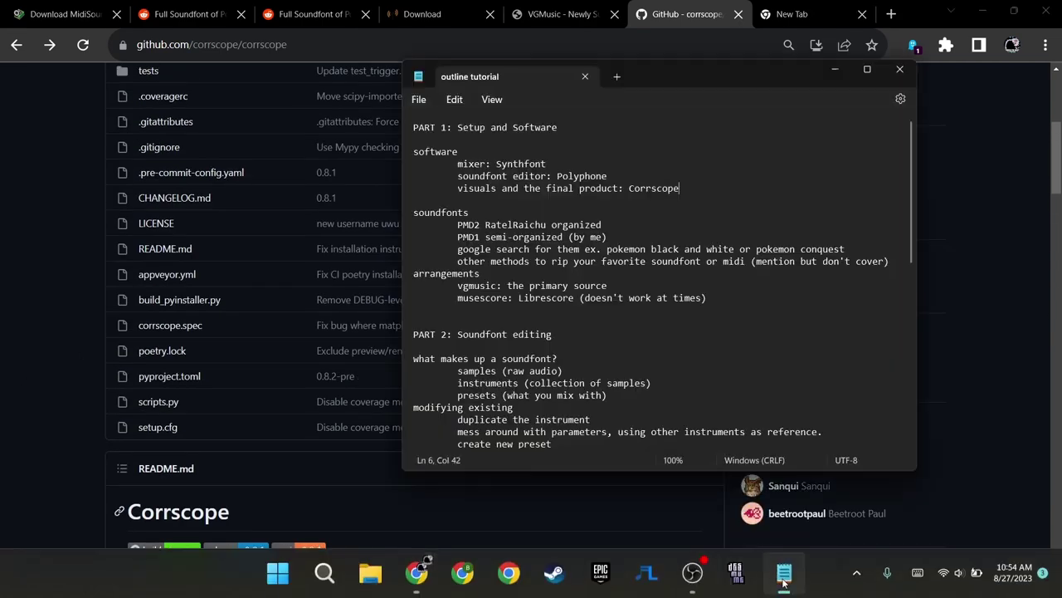
mouse_move(424, 151)
mouse_down()
mouse_move(731, 186)
mouse_move(413, 151)
mouse_up()
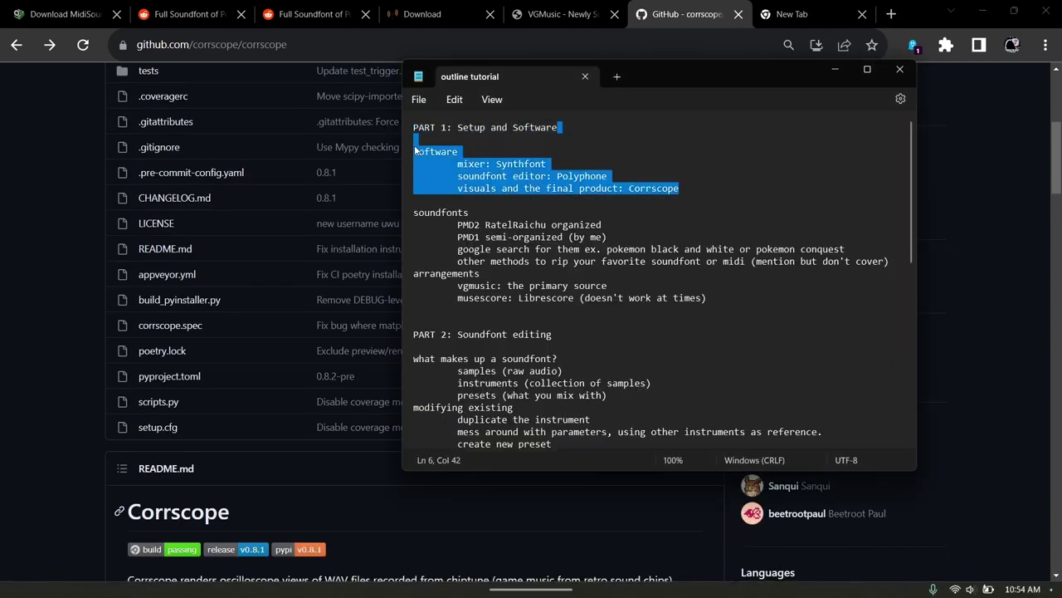
click(414, 151)
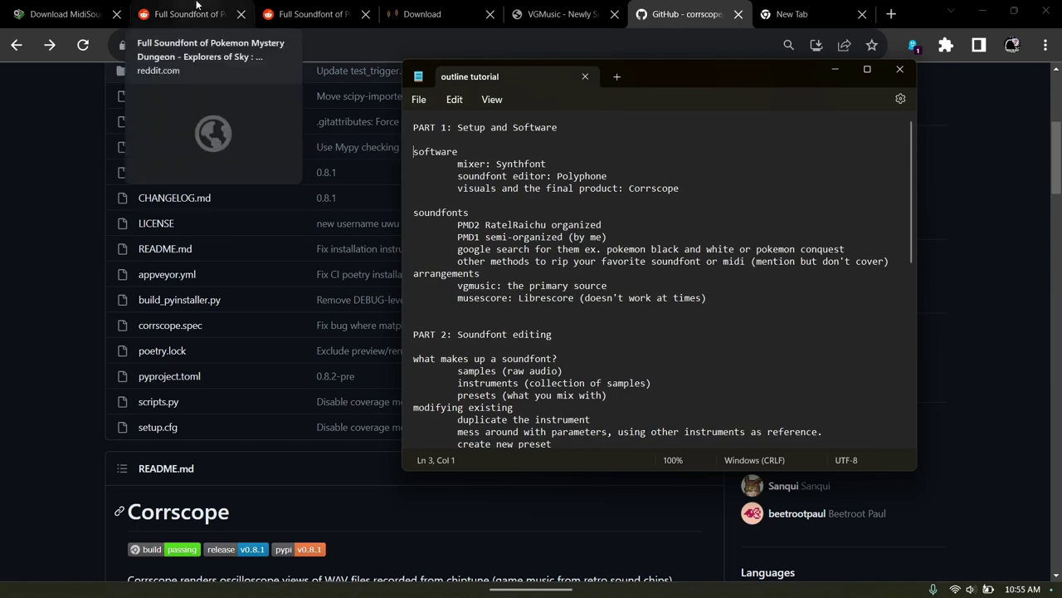
Open the Reddit post about the full Explorers of Sky soundfont and highlight its title.
click(197, 6)
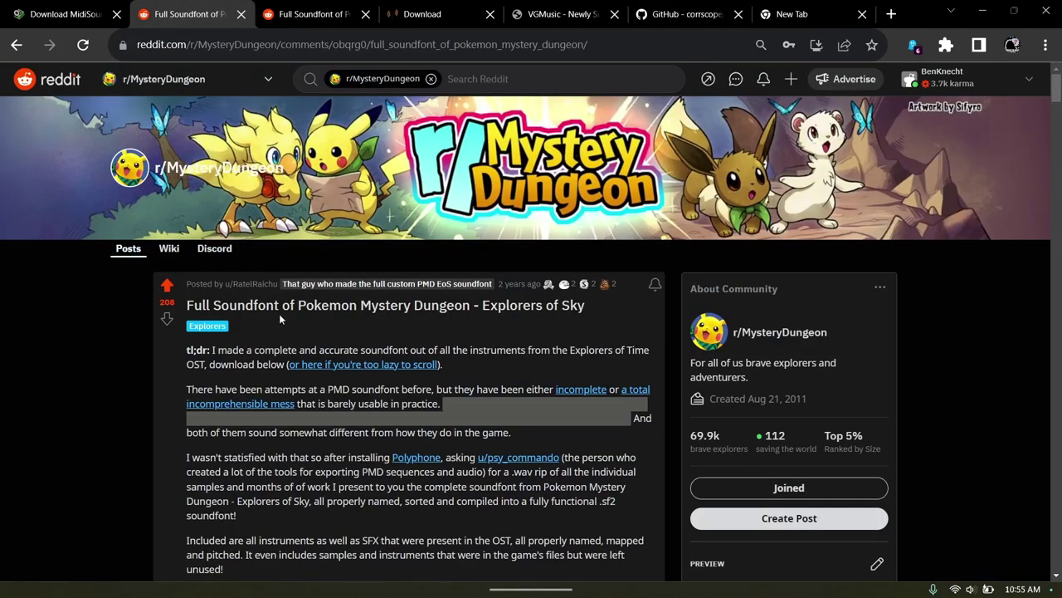
drag(187, 306, 590, 308)
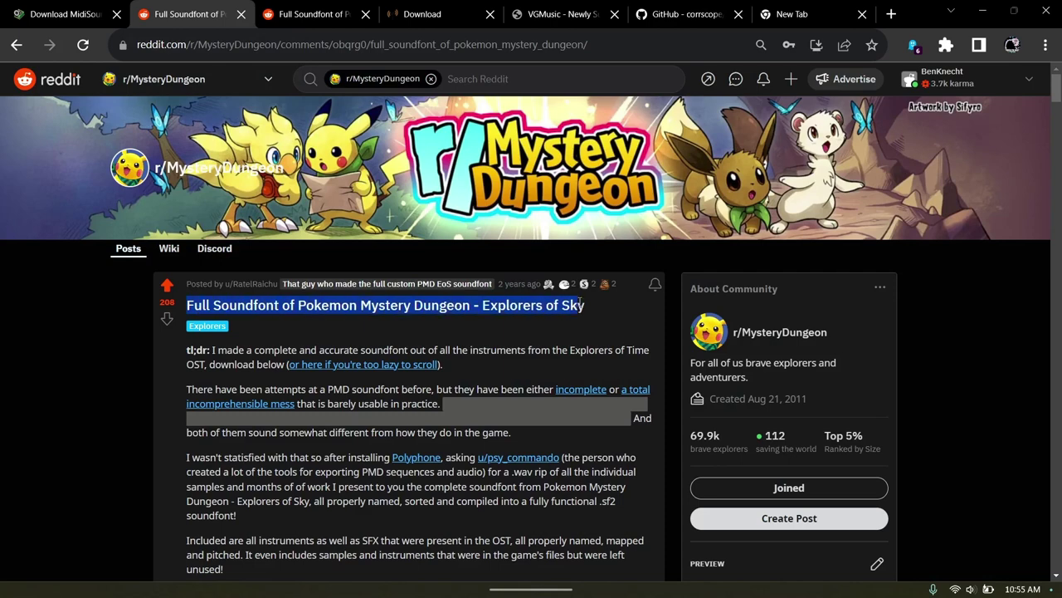
click(383, 318)
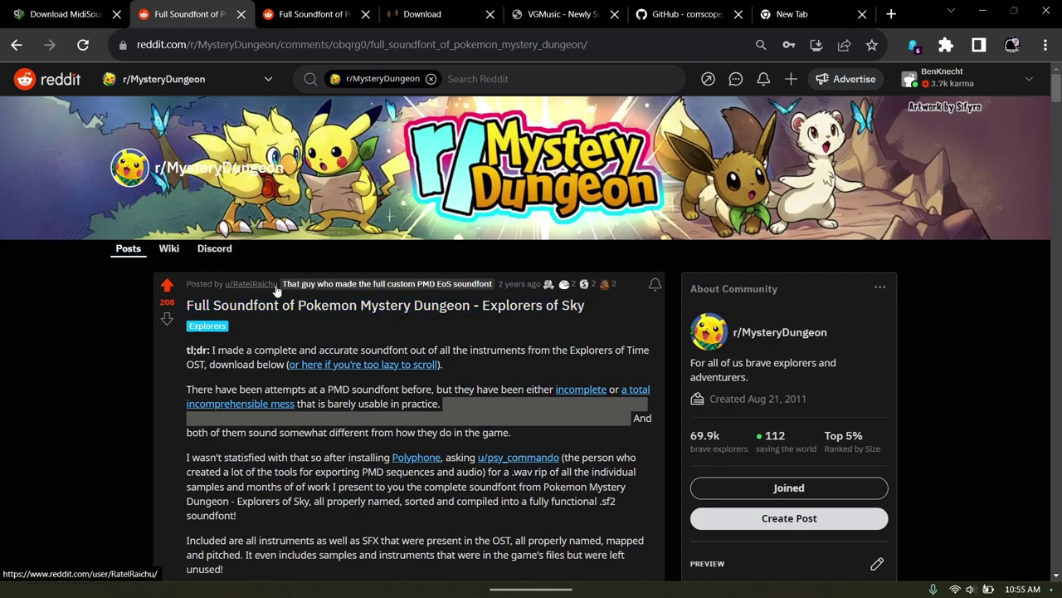
scroll(277, 287, down, 3)
scroll(34, 238, up, 3)
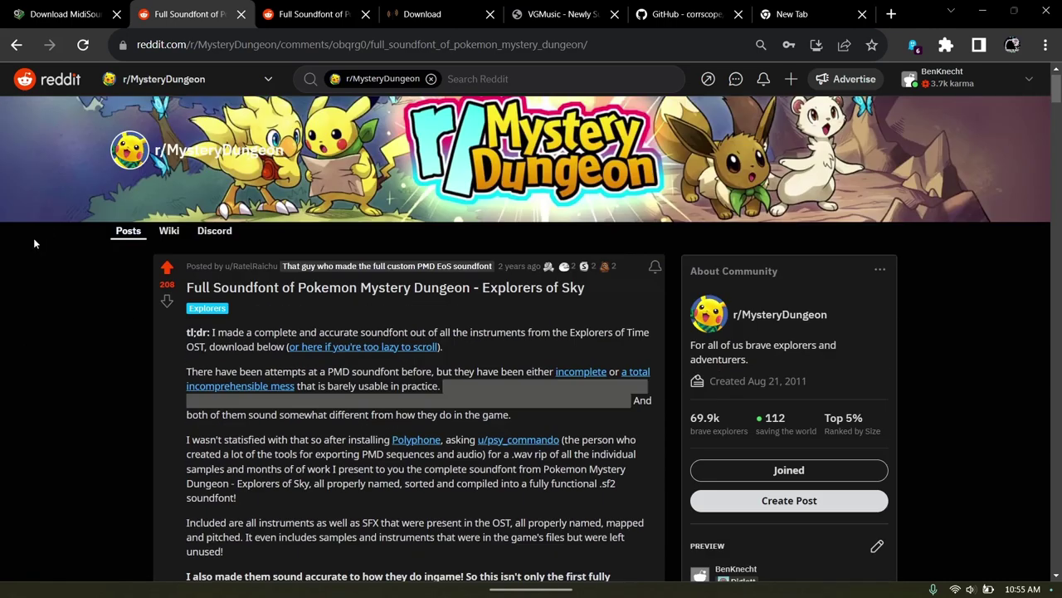
Read through the Explorers of Sky post, highlighting the sentence about installing Polyphone, and return to its start.
scroll(94, 372, down, 2)
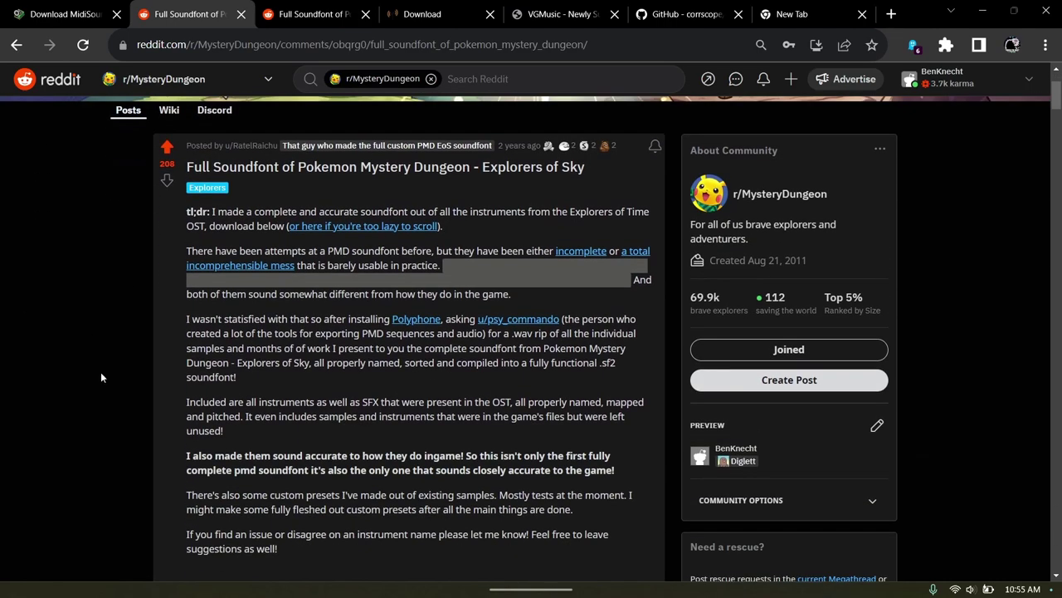
drag(190, 316, 449, 314)
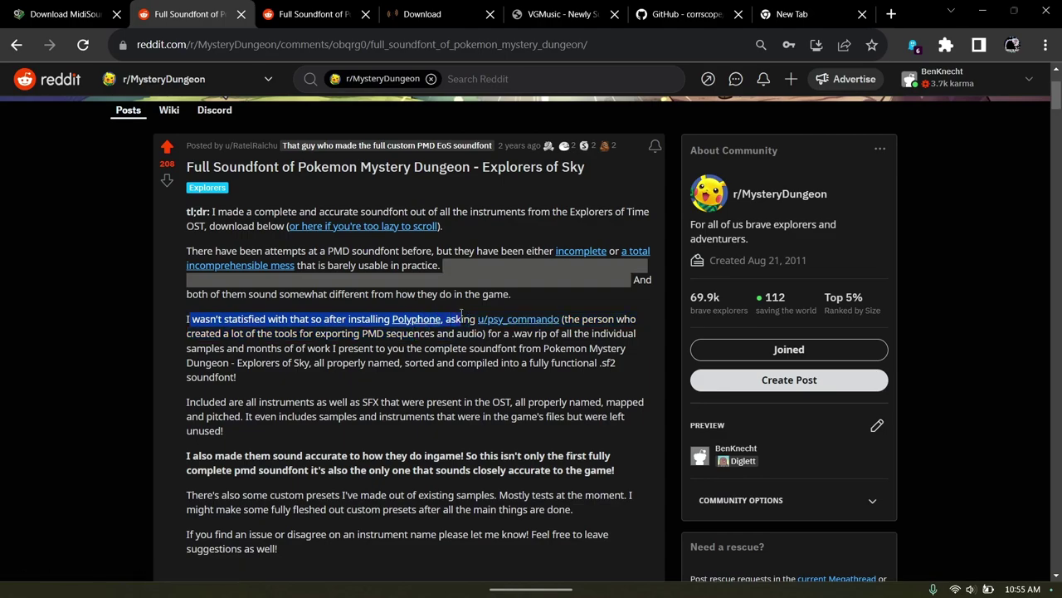
click(403, 336)
scroll(161, 264, down, 4)
scroll(156, 272, down, 3)
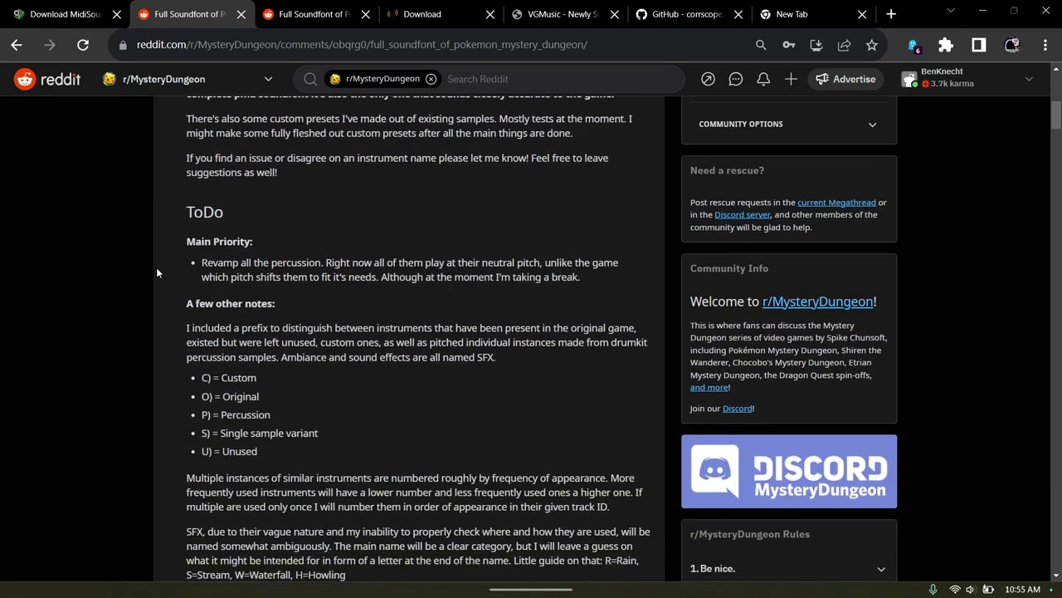
scroll(249, 282, up, 10)
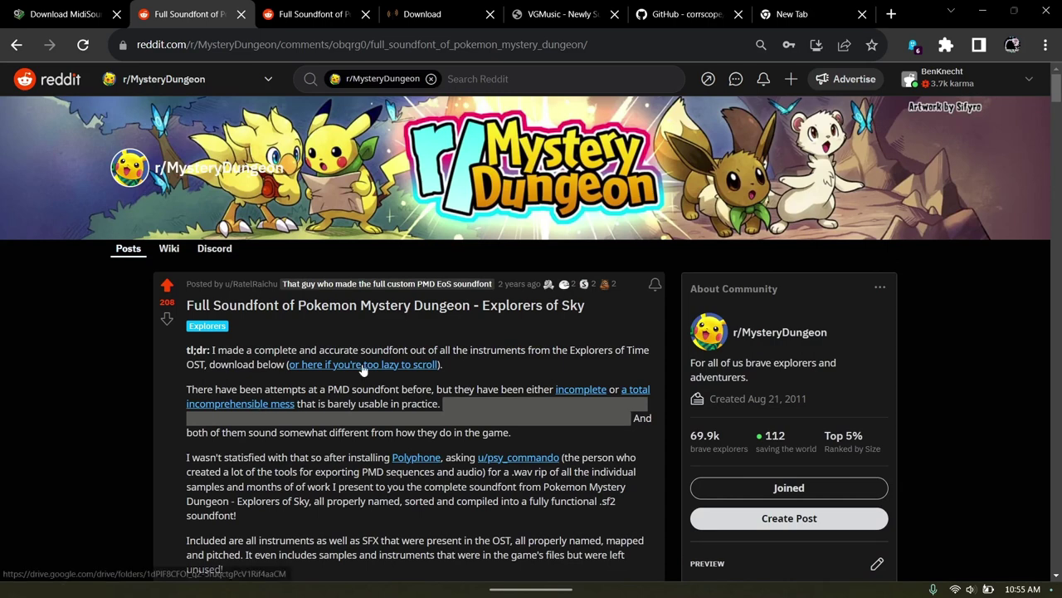
Open the post's Google Drive folder, select PMD - Explorers of Sky full soundfont.sf2 to point it out, and close the folder.
click(308, 370)
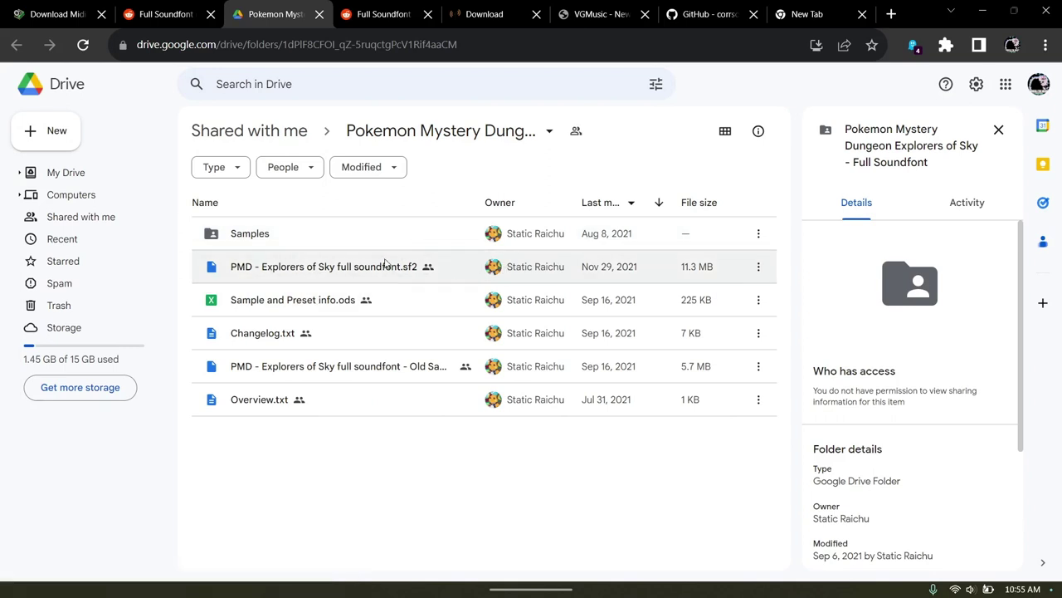
click(342, 272)
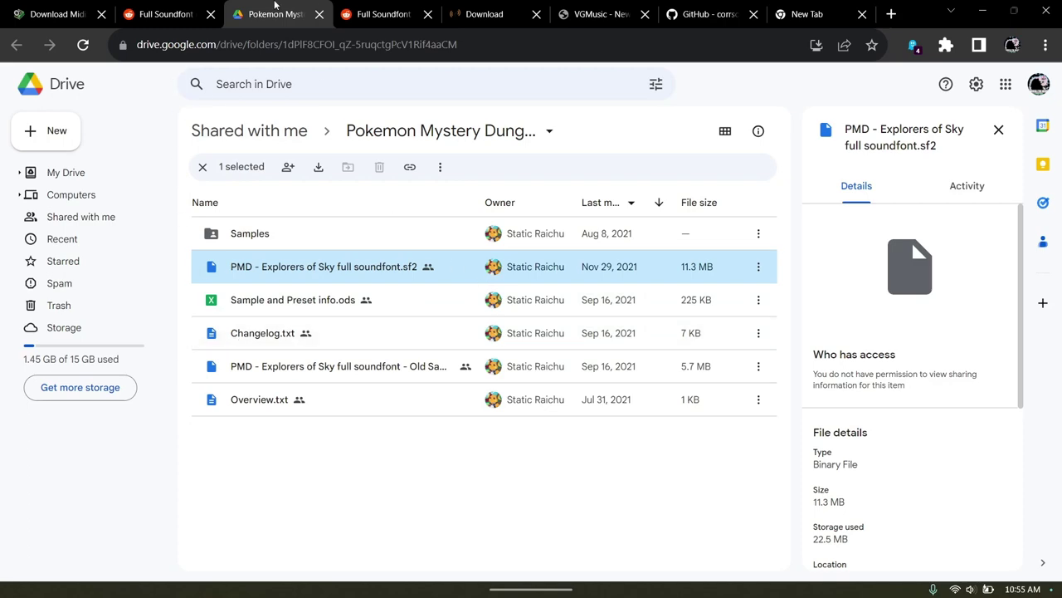
click(318, 14)
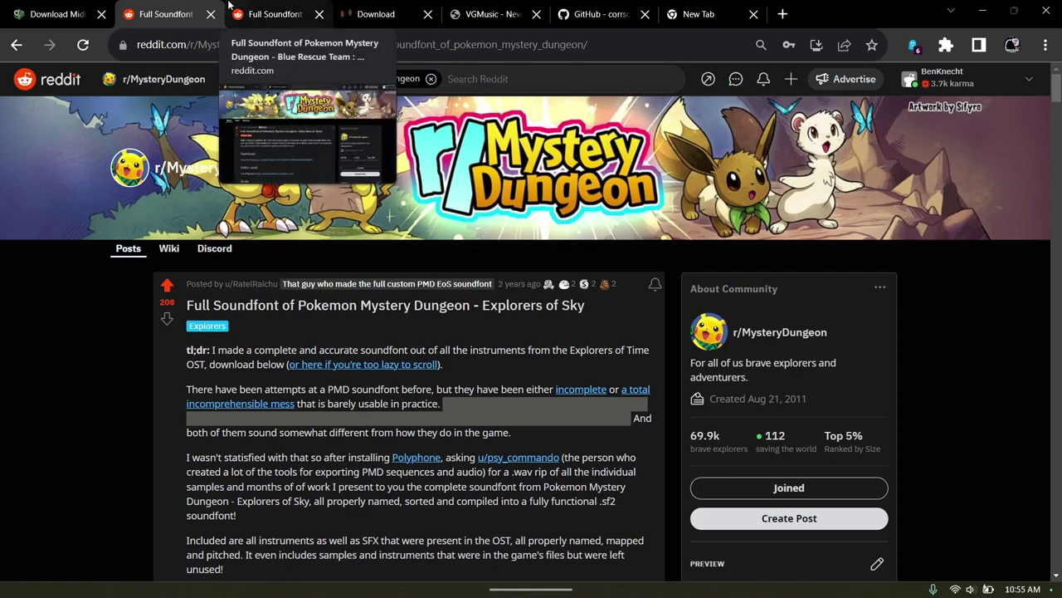
View the Reddit post about the full Blue Rescue Team soundfont, highlighting its title and tl;dr paragraph.
click(230, 7)
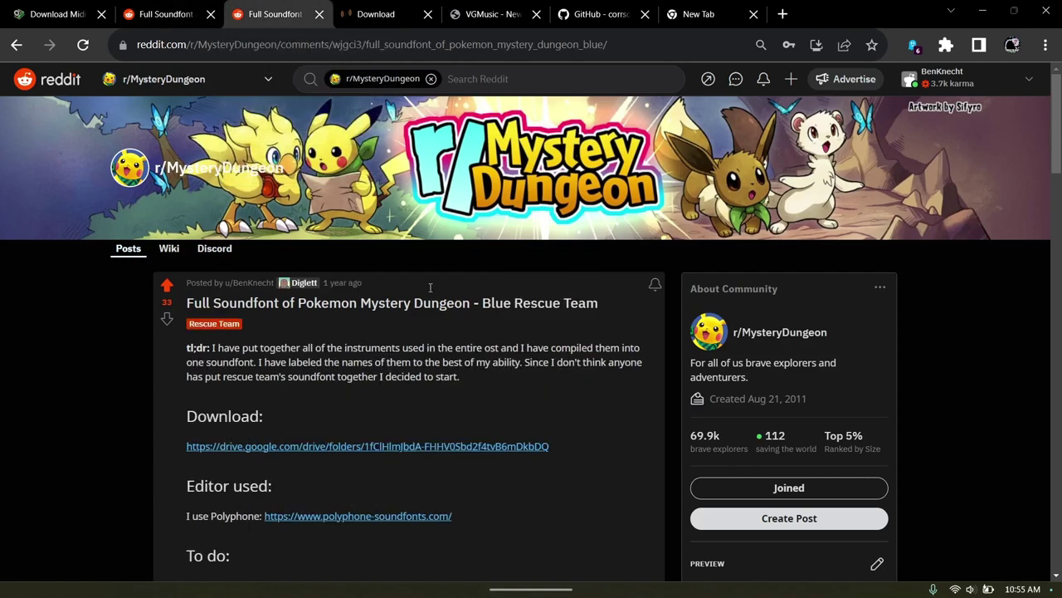
drag(184, 306, 531, 386)
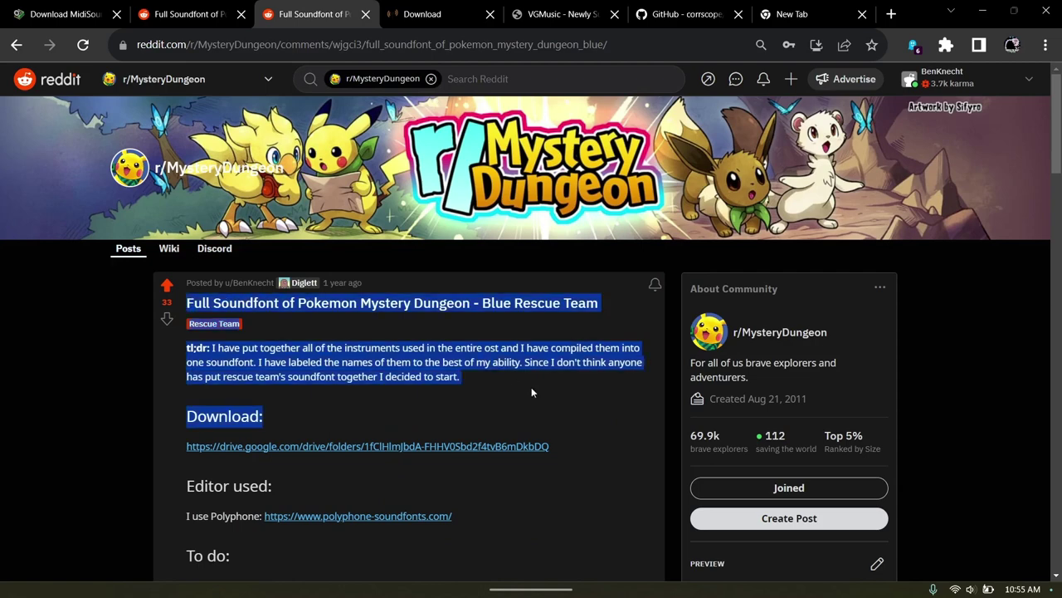
click(532, 386)
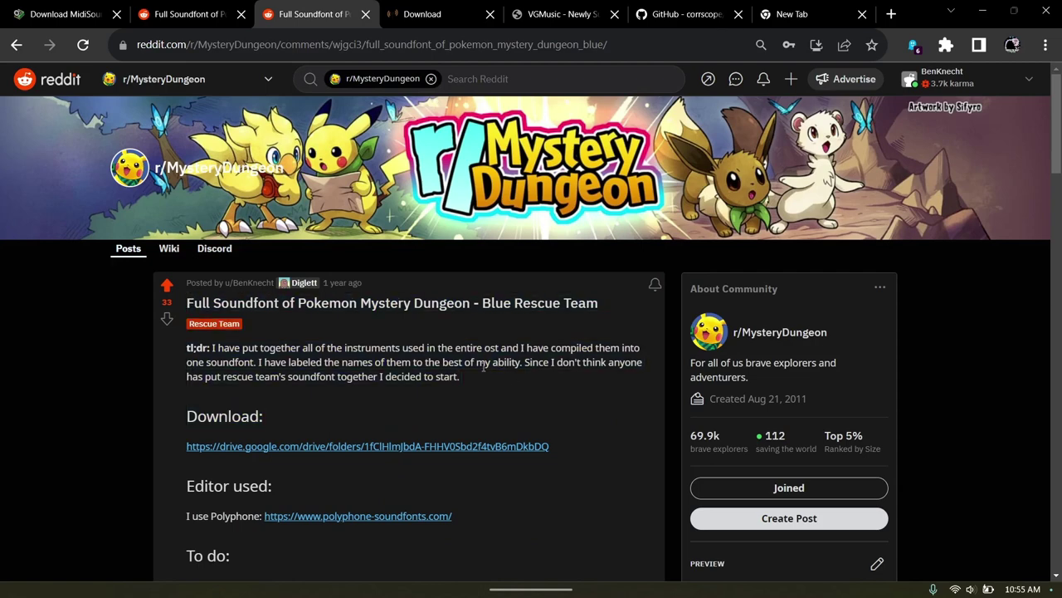
drag(187, 341, 538, 375)
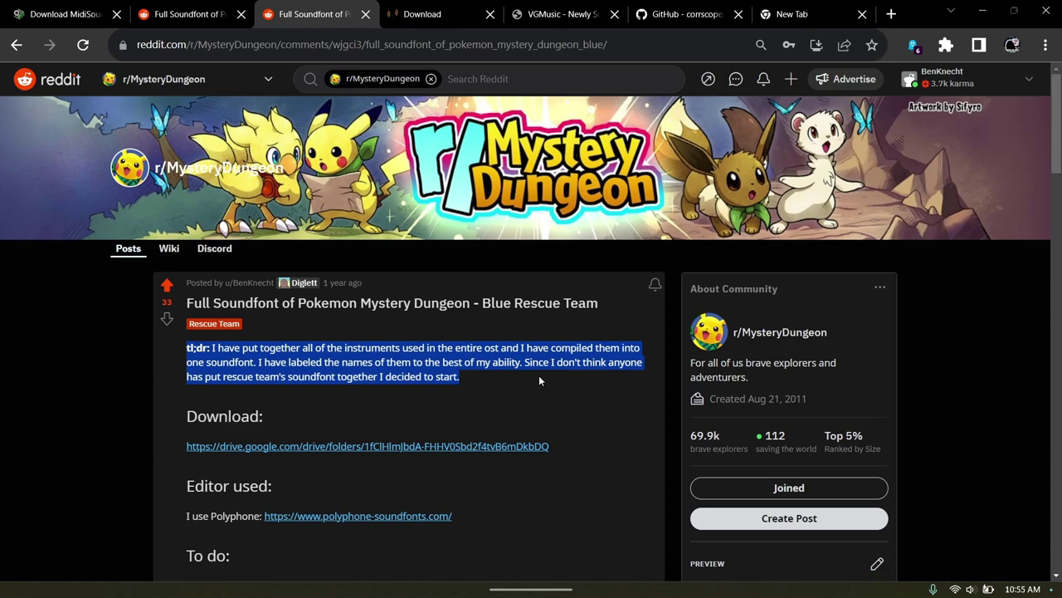
click(539, 375)
Open the post's Drive download folder, select Pokemon Mystery Dungeon Blue Rescue Team SoundFont.sf2 to point it out, and close the folder.
click(247, 446)
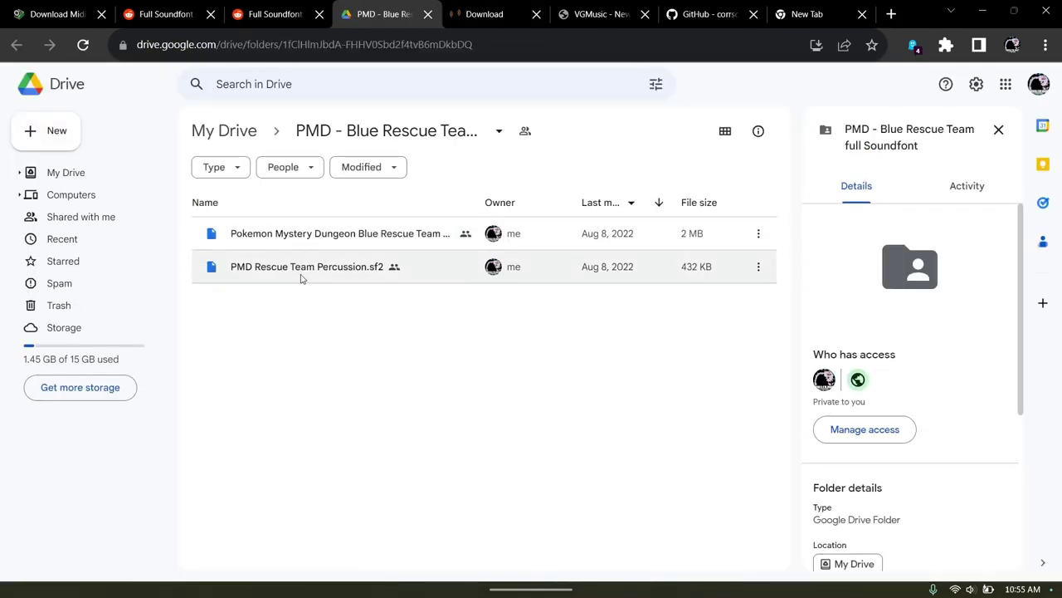
click(365, 235)
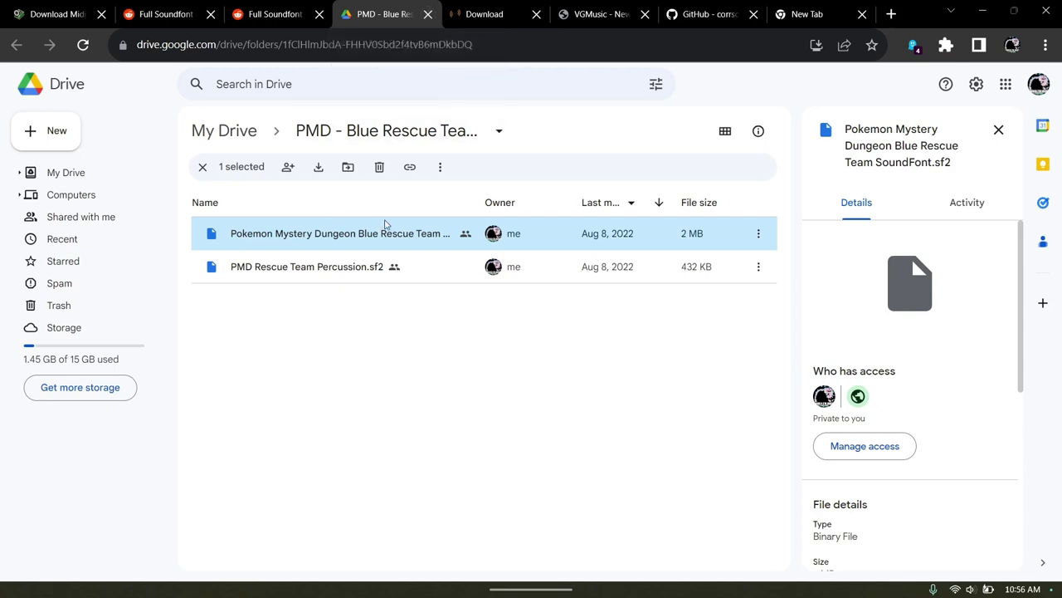
click(427, 14)
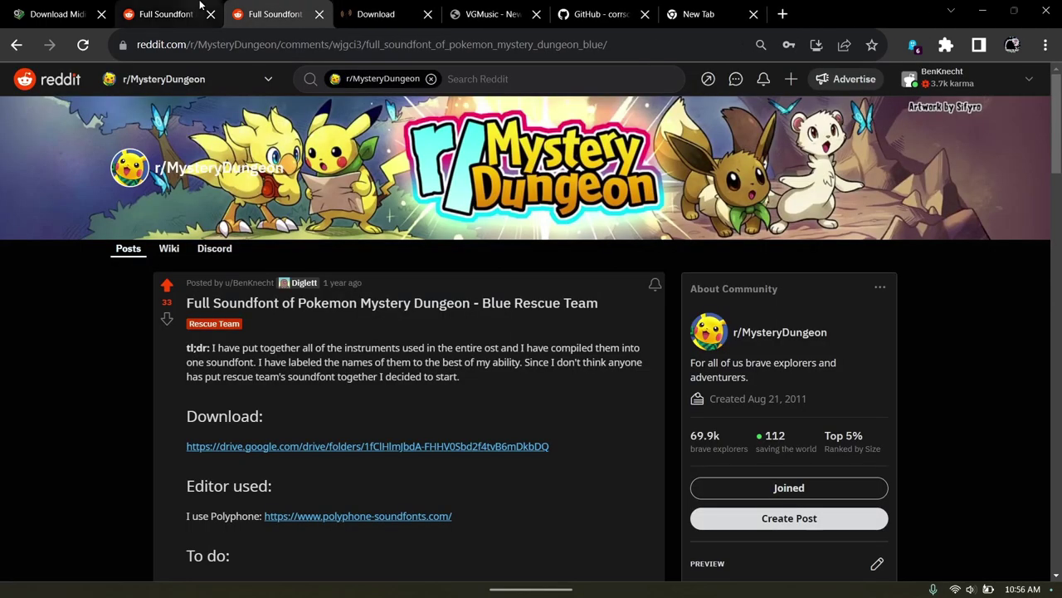
Search Google for "pokemon conquest soundfont" in the empty tab, using the corrected spelling.
click(22, 7)
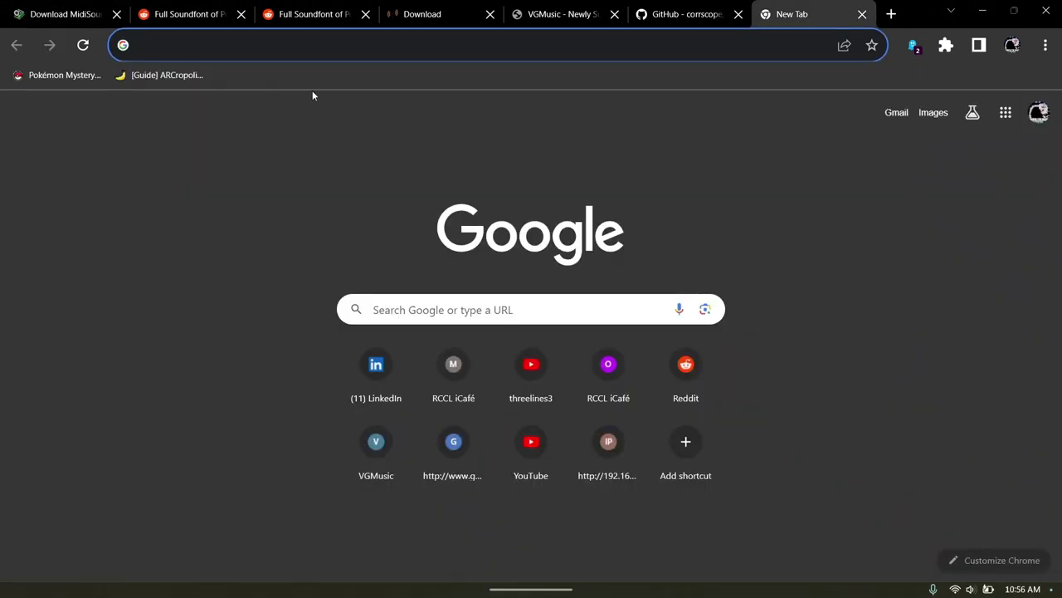
text(poke)
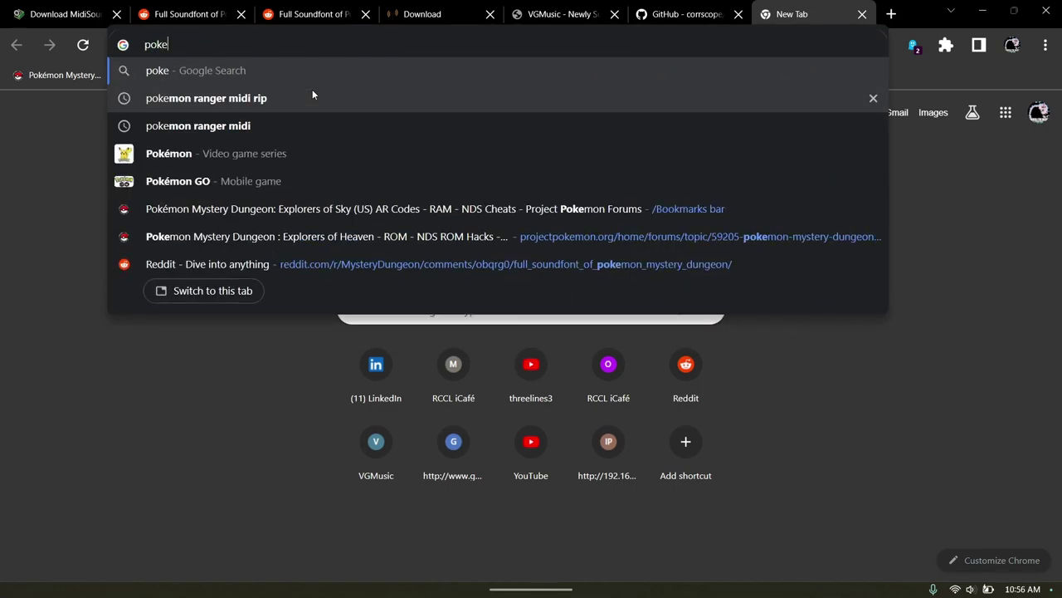
text(mon con)
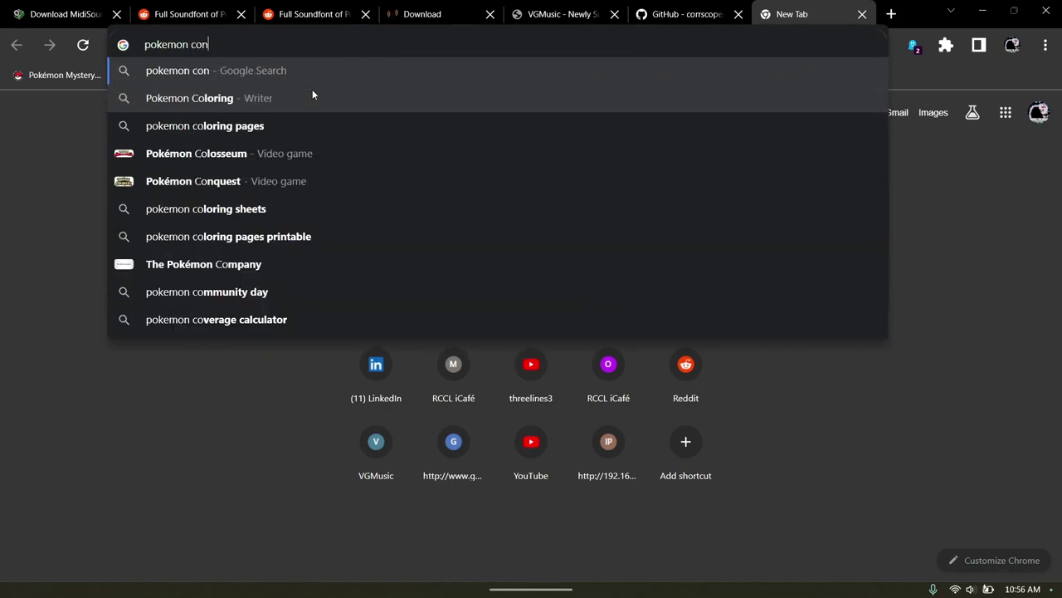
text(quest sou)
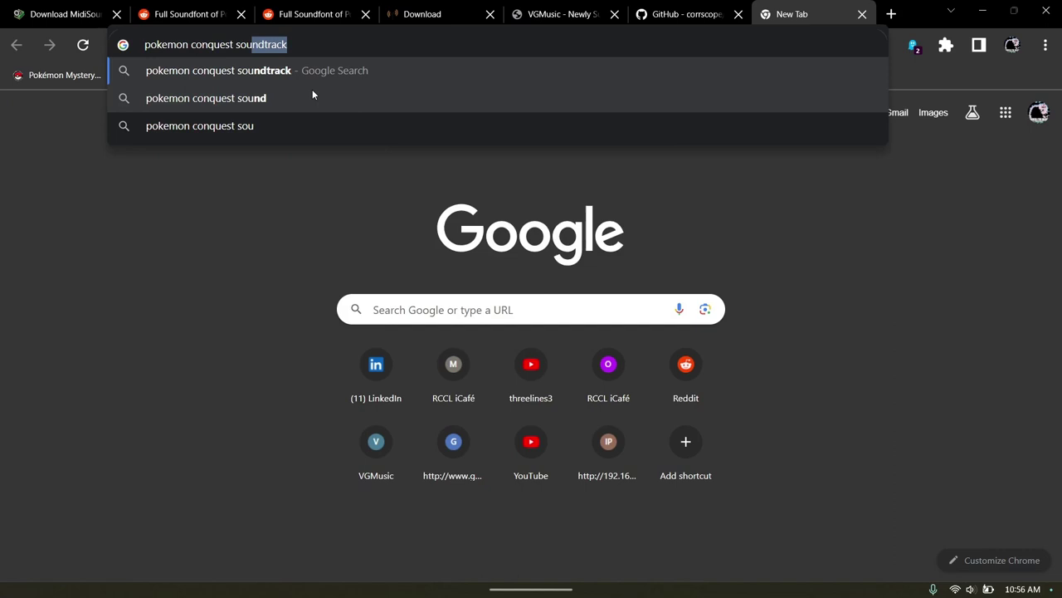
text(ndfon t)
key(Return)
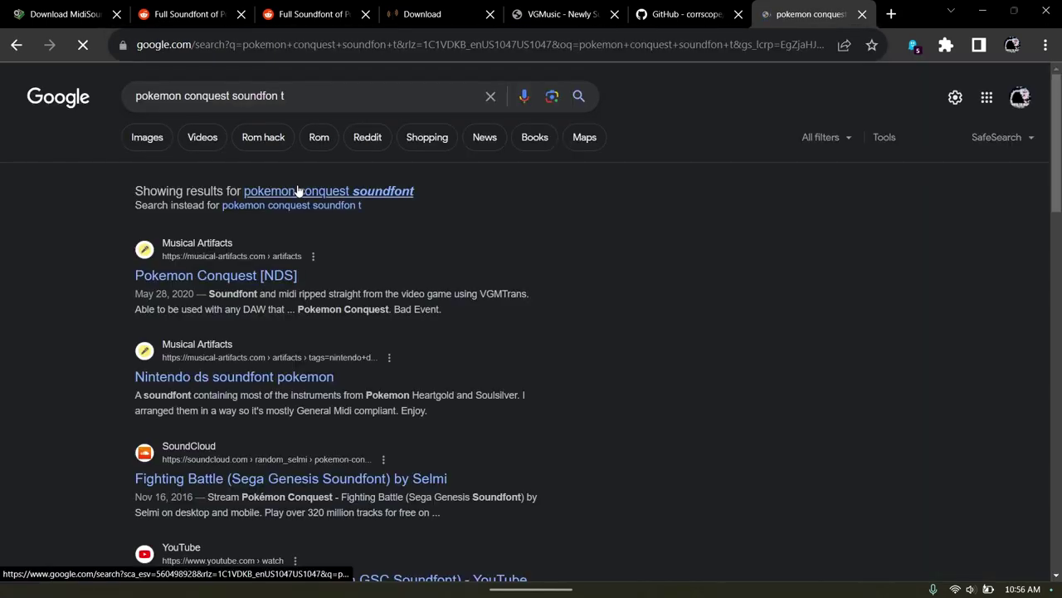
click(283, 185)
scroll(12, 236, down, 1)
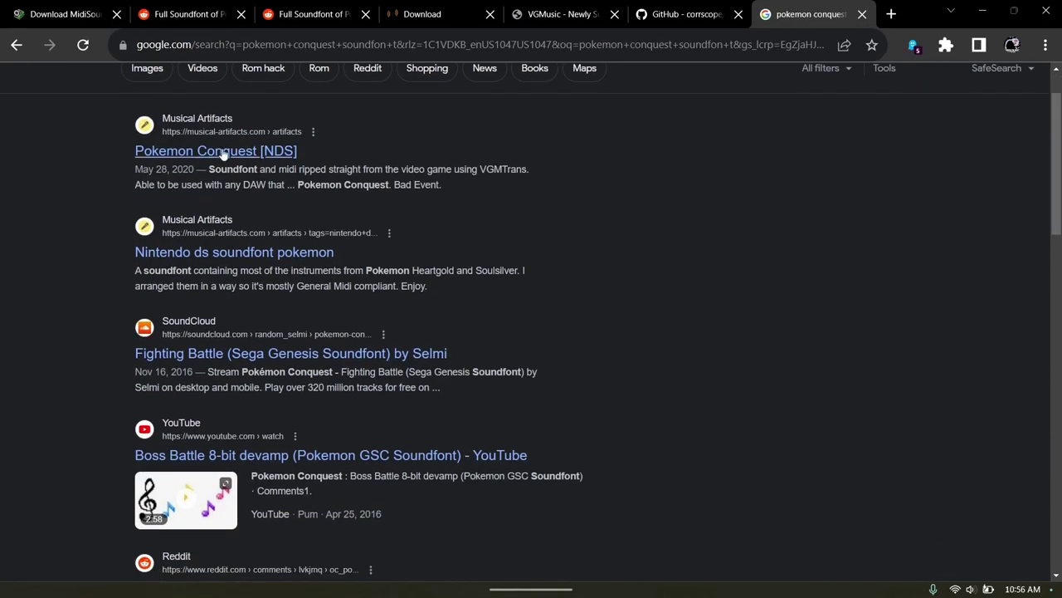
Try to open the Musical Artifacts result Pokemon Conquest [NDS], skim the other results, and return to the new tab page.
click(213, 150)
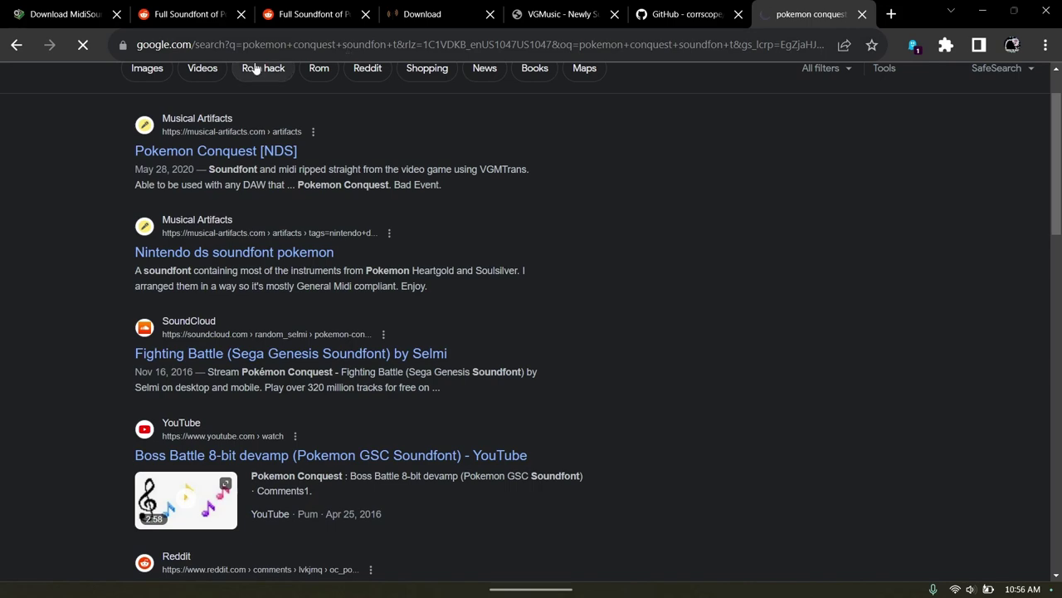
scroll(78, 213, down, 3)
scroll(78, 208, down, 4)
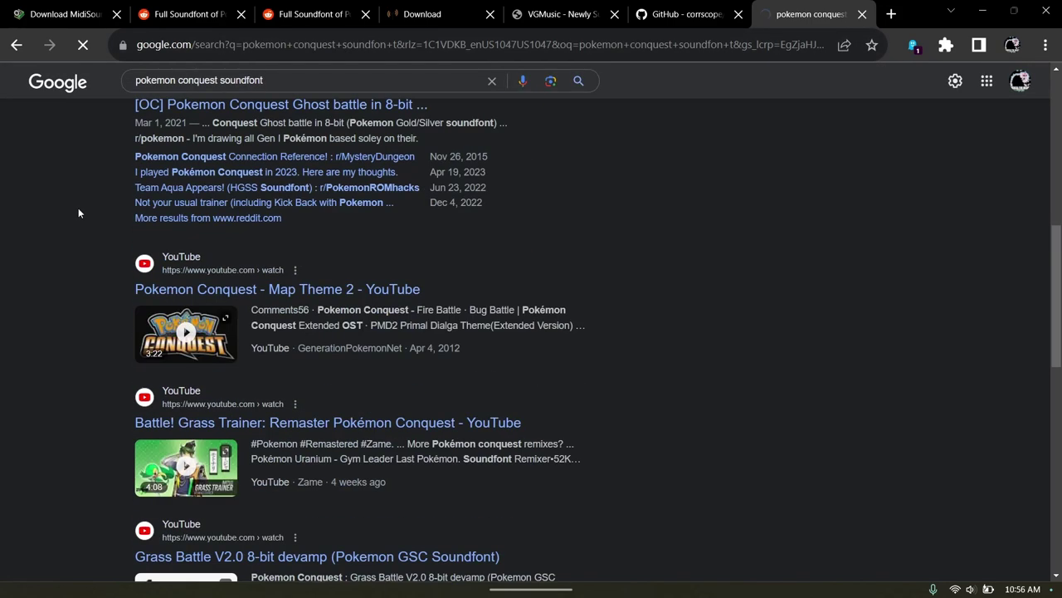
scroll(78, 203, up, 7)
click(17, 45)
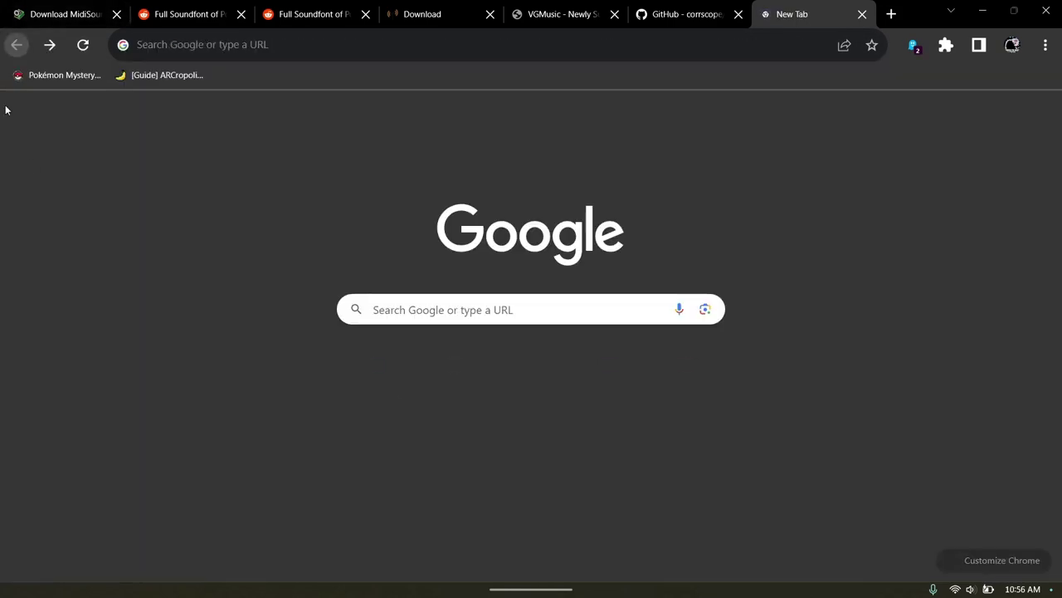
Search Google for "pokemon black and white soundfont" and look over the results.
click(226, 52)
text(poke)
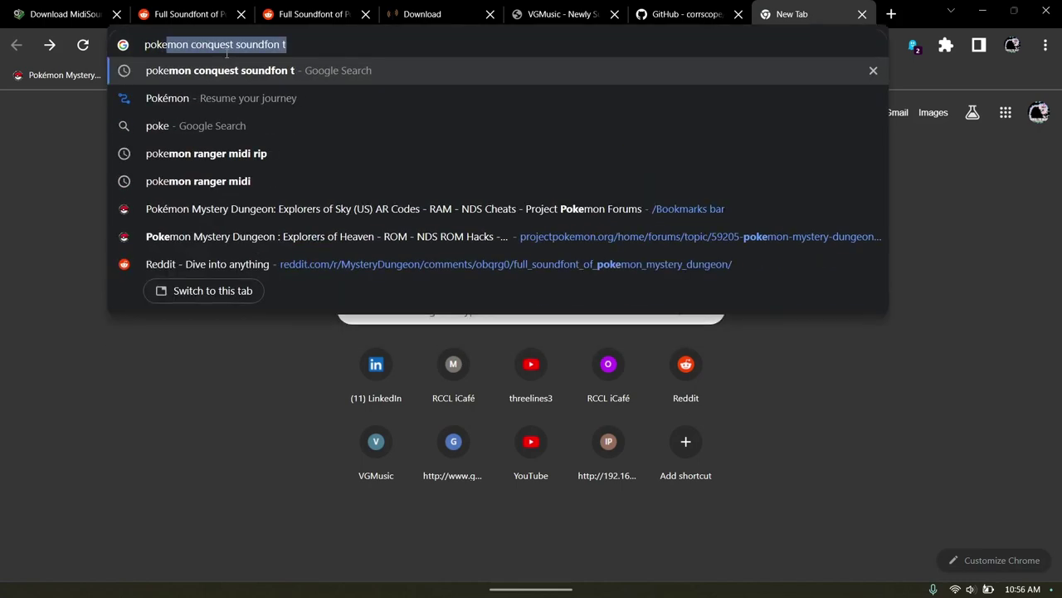
text(mon black )
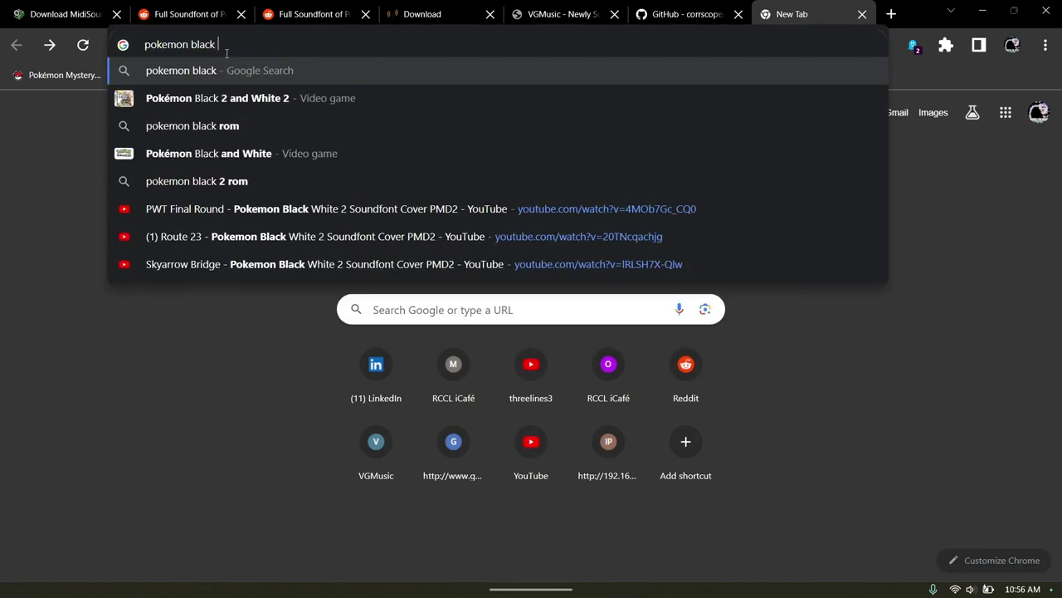
text(and white soundfont)
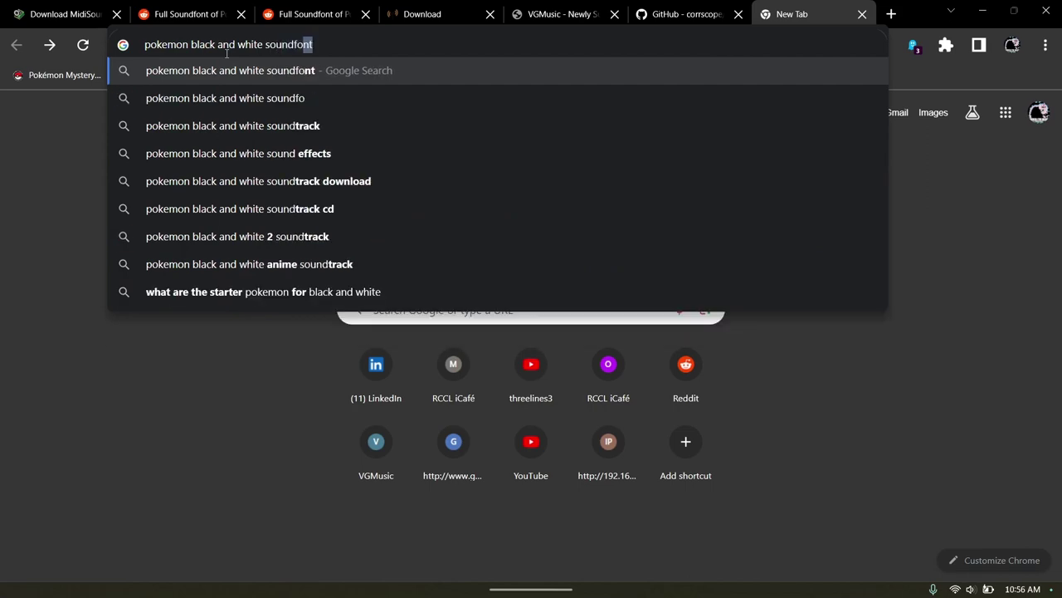
key(Return)
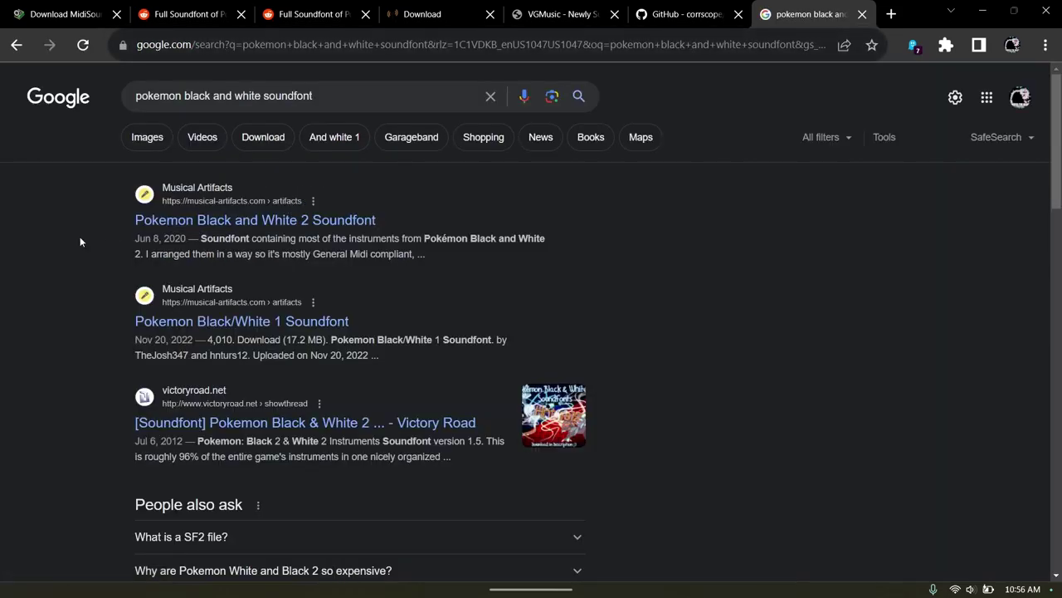
scroll(150, 238, down, 2)
scroll(2, 296, down, 4)
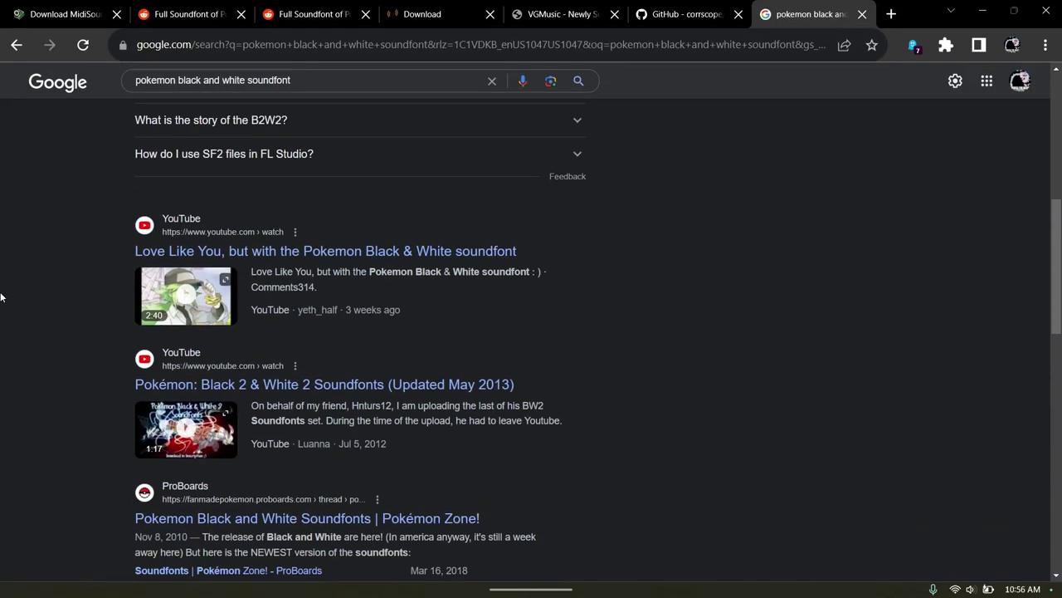
scroll(2, 296, up, 6)
Open the Pokemon Black and White 2 Soundfont page on Musical Artifacts, highlight its description, and return to the search results.
click(184, 221)
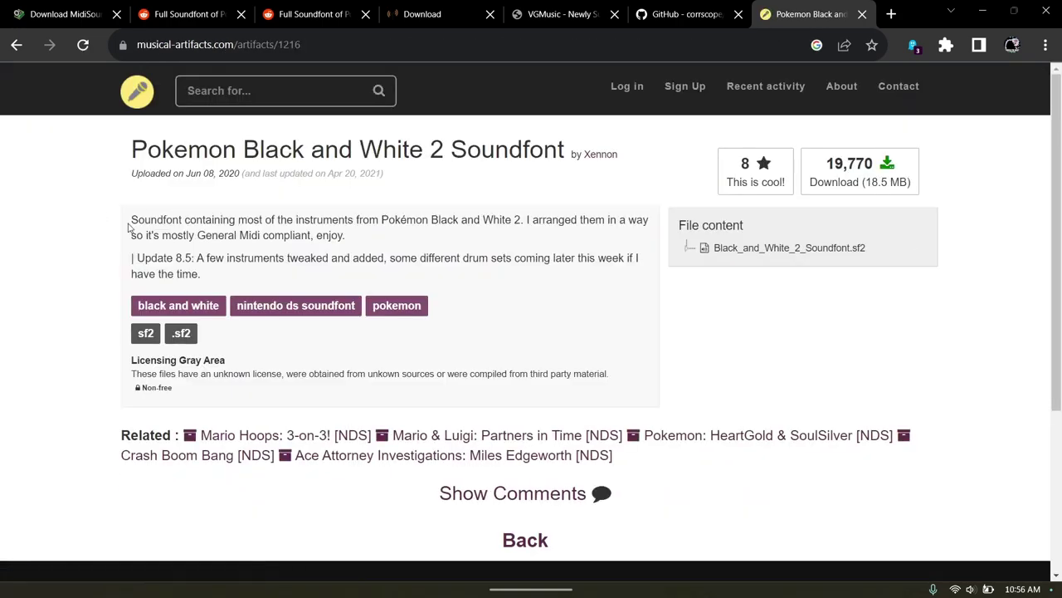
drag(129, 219, 359, 286)
click(359, 286)
drag(93, 214, 275, 259)
click(26, 225)
scroll(2, 83, down, 4)
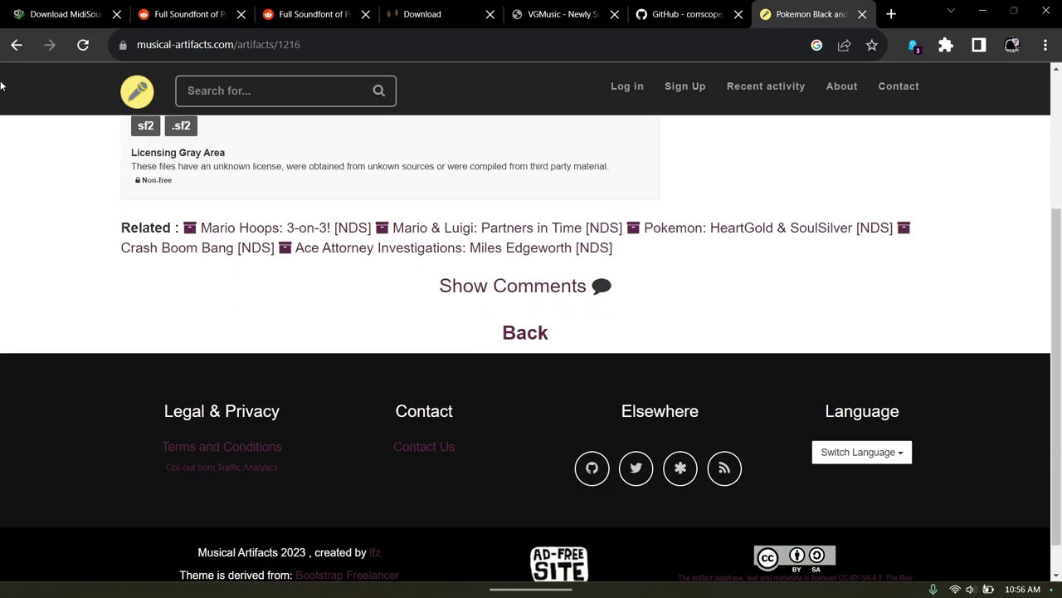
click(16, 44)
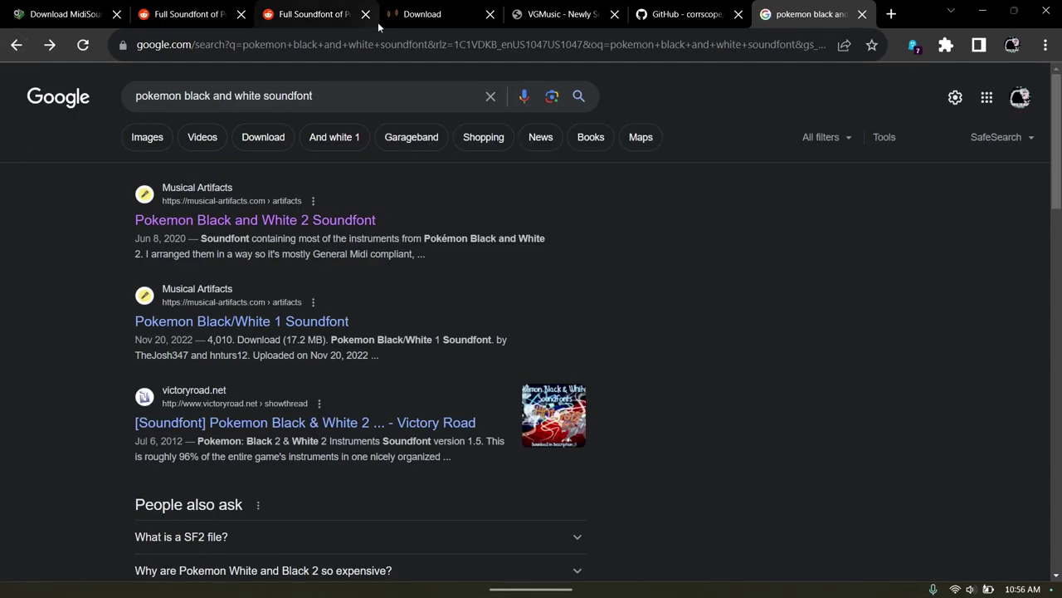
Revisit the SynthFont downloads page and look over its Free SoundFonts section.
click(419, 14)
click(50, 15)
scroll(172, 271, up, 3)
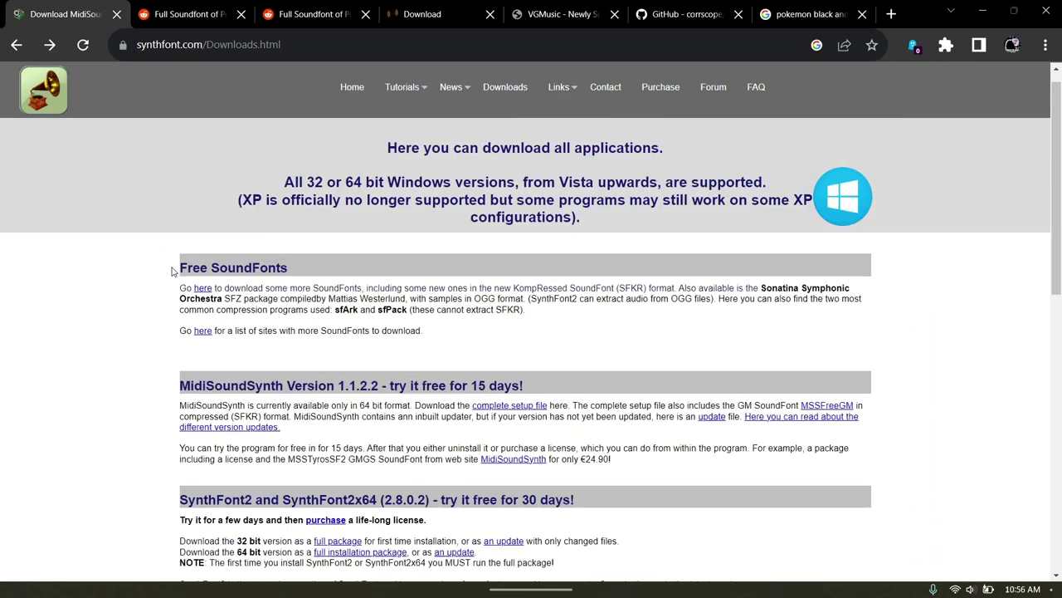
mouse_move(177, 287)
mouse_down()
mouse_move(515, 322)
mouse_move(520, 359)
mouse_move(299, 288)
mouse_move(180, 287)
mouse_up()
click(180, 285)
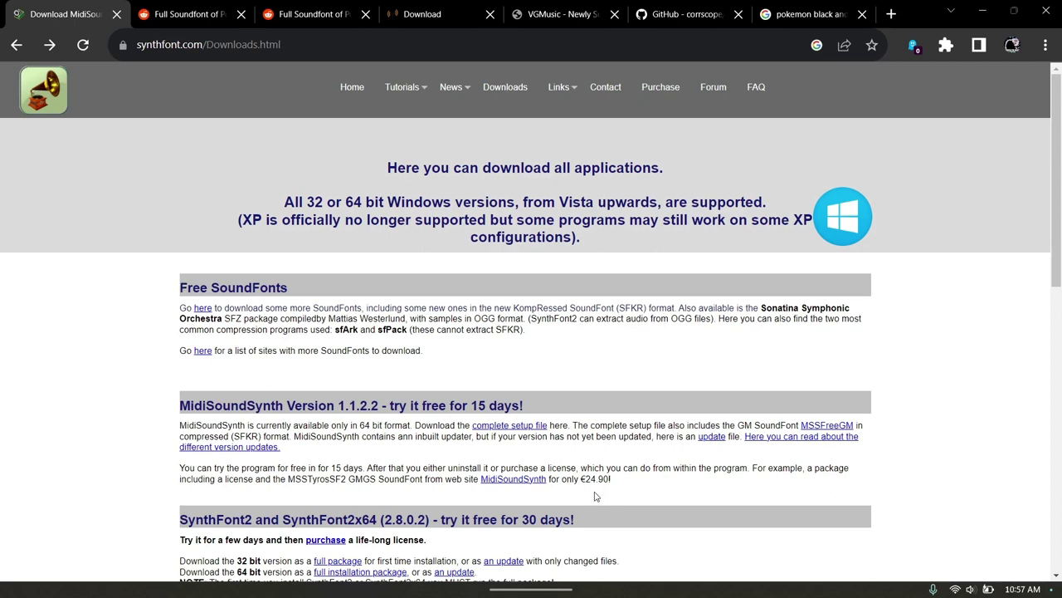
Bring up the outline tutorial notes in Notepad and highlight the arrangements section to review it.
click(785, 572)
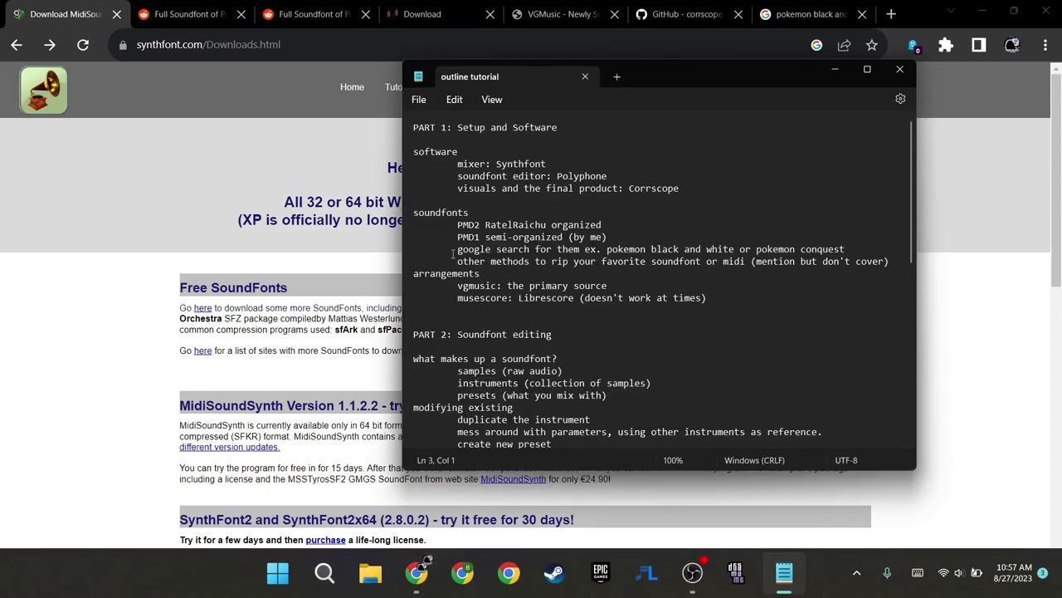
mouse_move(410, 275)
mouse_down()
mouse_move(673, 290)
mouse_move(710, 302)
mouse_move(710, 326)
mouse_move(415, 274)
mouse_up()
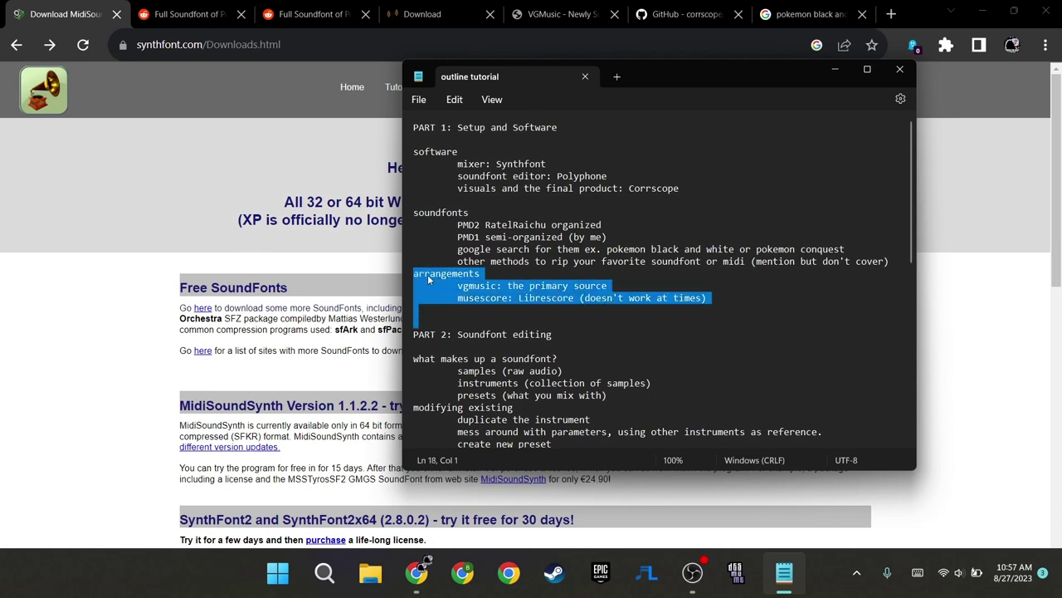
click(429, 275)
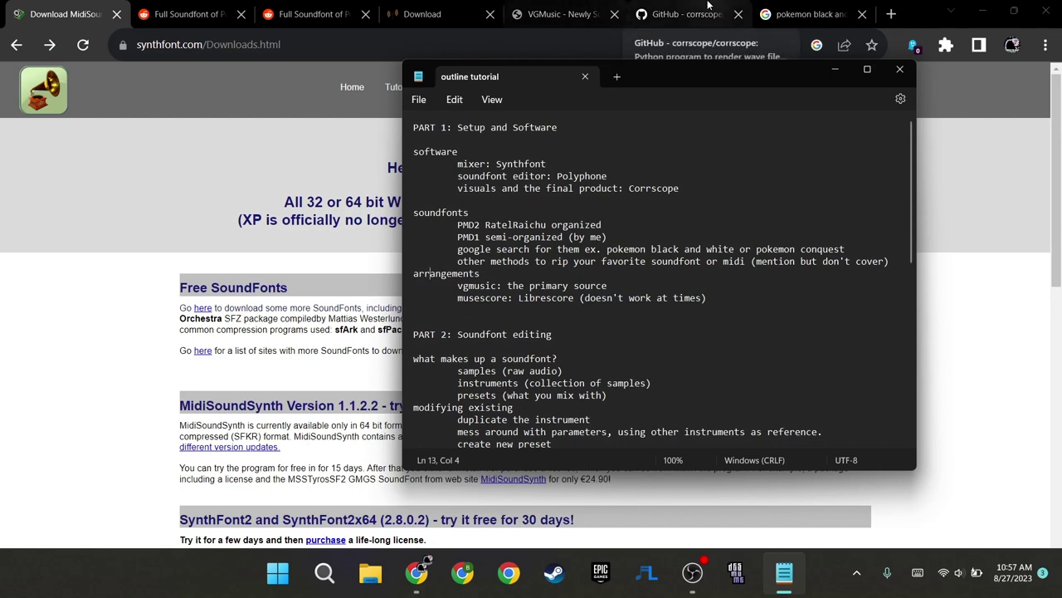
Switch to the VGMusic Newly Submitted Files page in Chrome and skim its list of uploaded MIDIs.
click(572, 14)
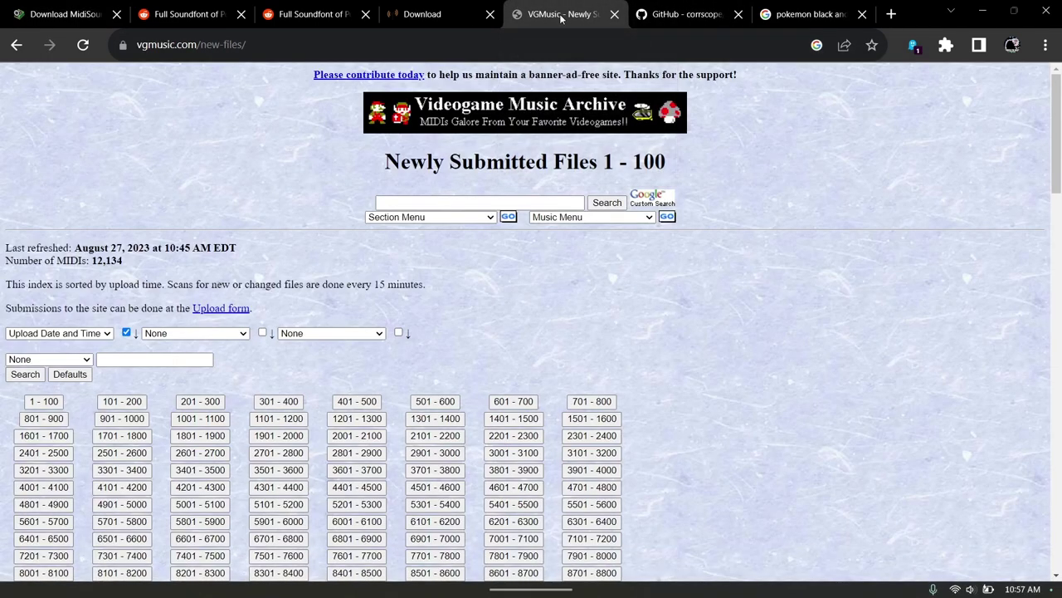
scroll(1, 167, down, 3)
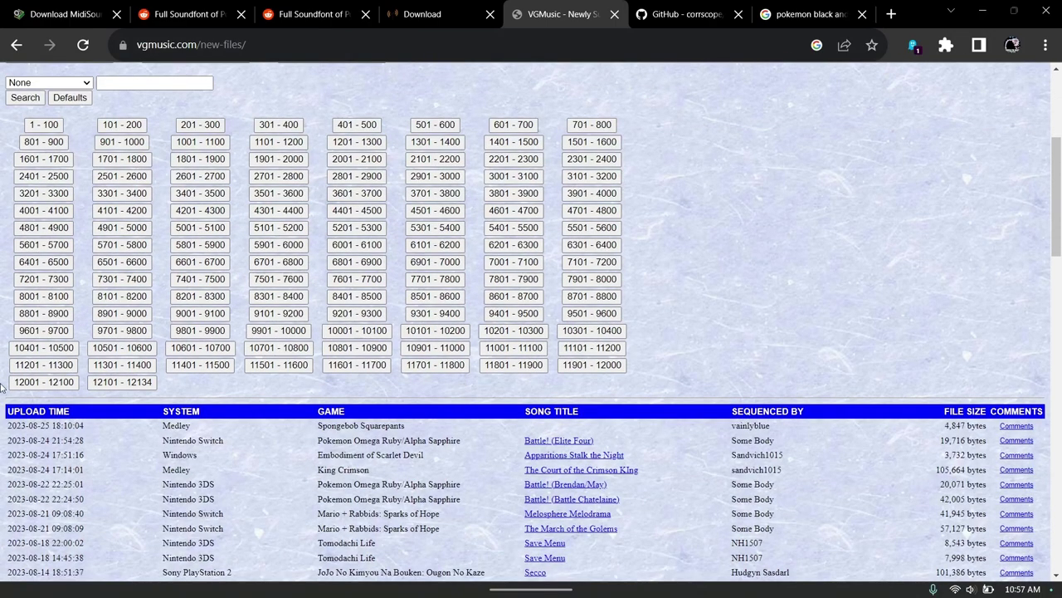
scroll(2, 355, down, 2)
scroll(119, 286, up, 6)
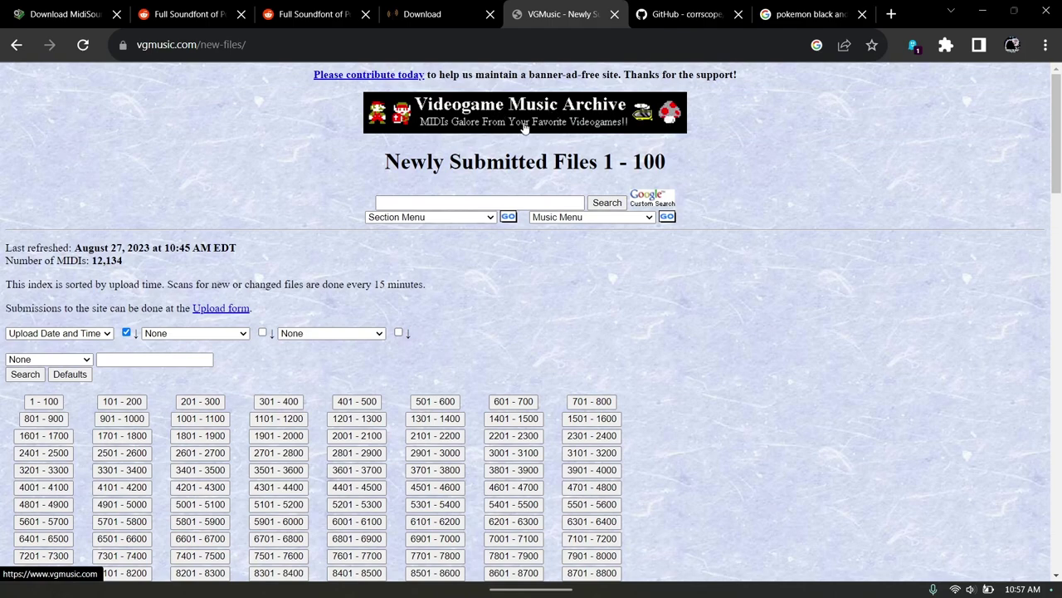
Open the VGMusic home page, highlight the year the archive was established, and return to the newly submitted files.
click(495, 118)
scroll(238, 223, down, 15)
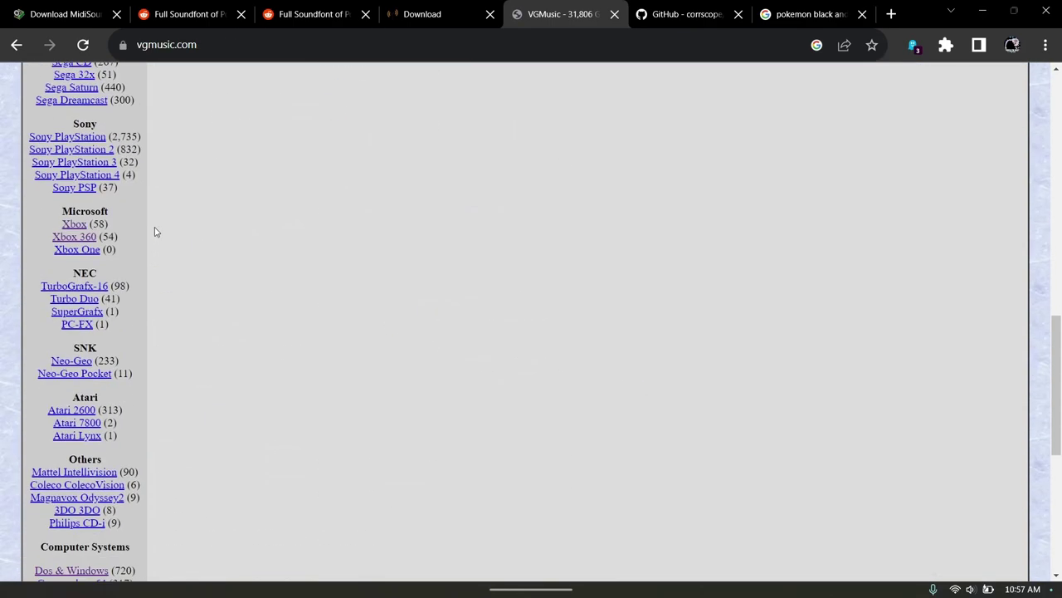
drag(410, 435, 602, 422)
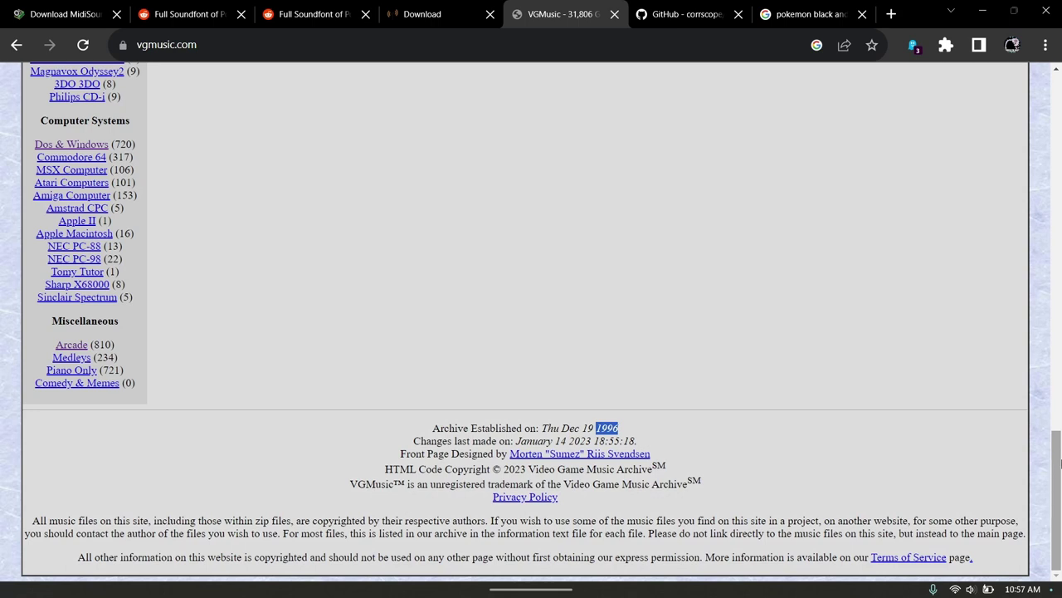
click(16, 44)
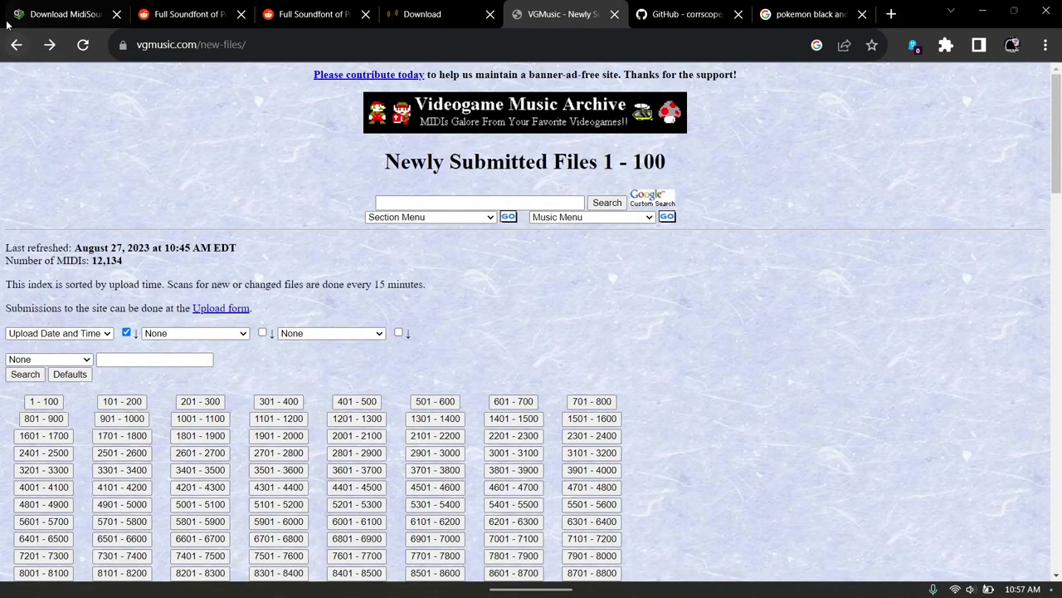
Go back to the Google results for "vgmusic search" and open the Newly Submitted Files 1 - 100 result.
click(15, 44)
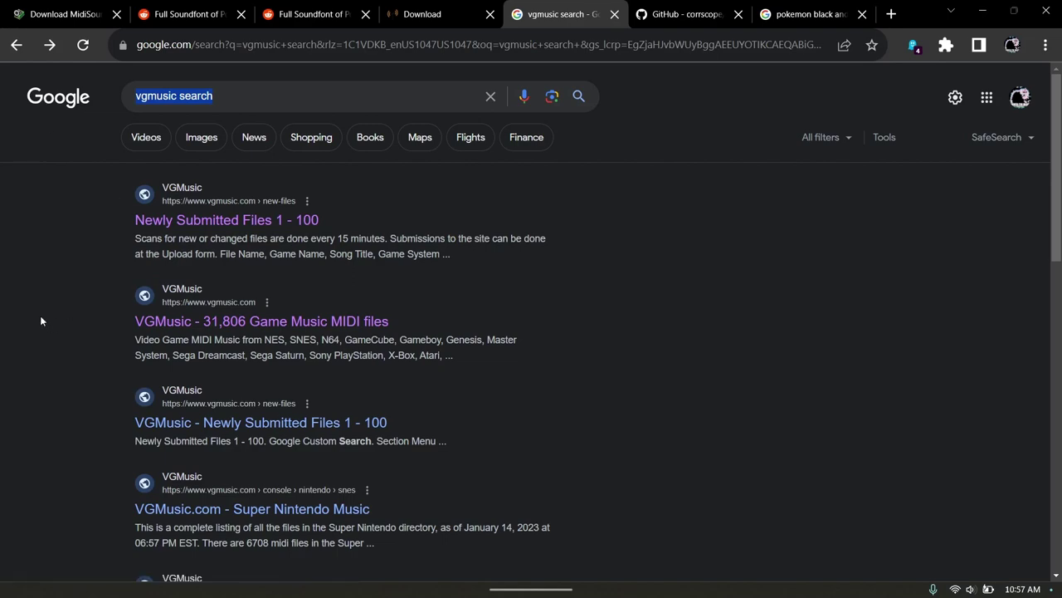
click(246, 221)
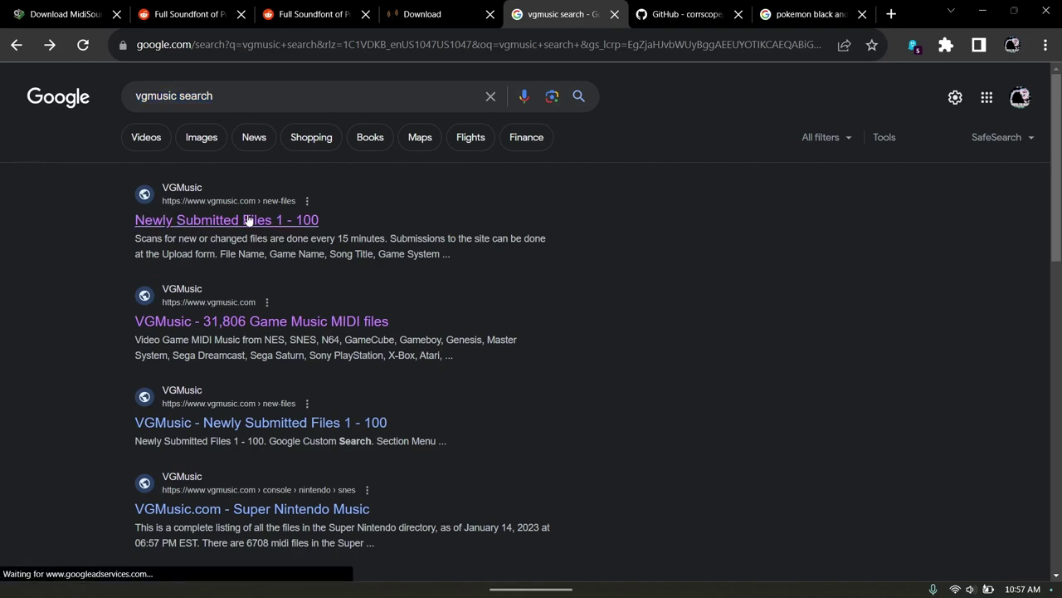
click(245, 220)
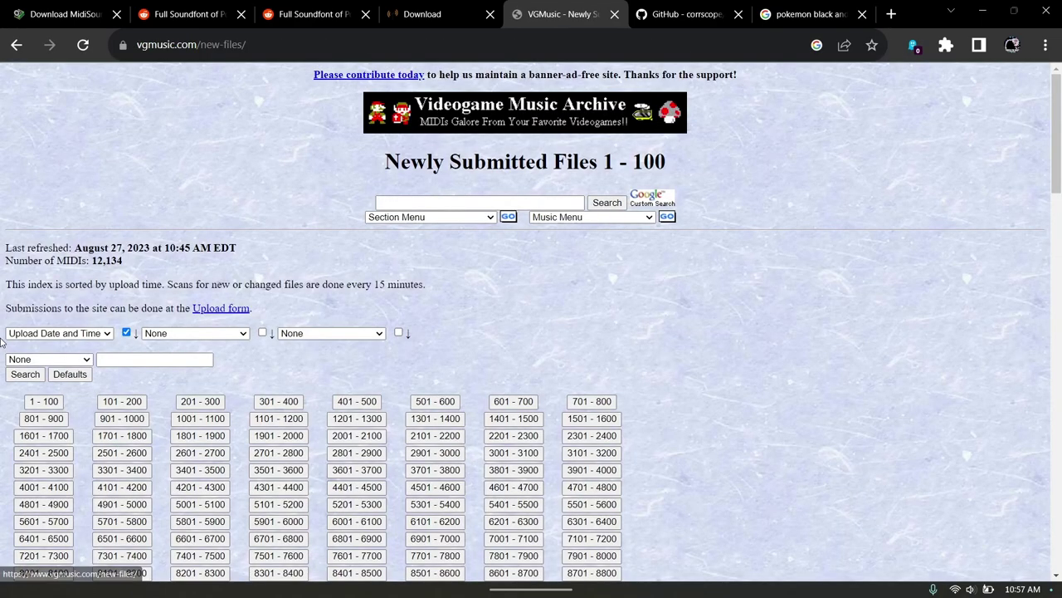
Search the newly submitted files by Game Name for "pokemon mystery dungeon".
click(44, 358)
scroll(44, 359, down, 1)
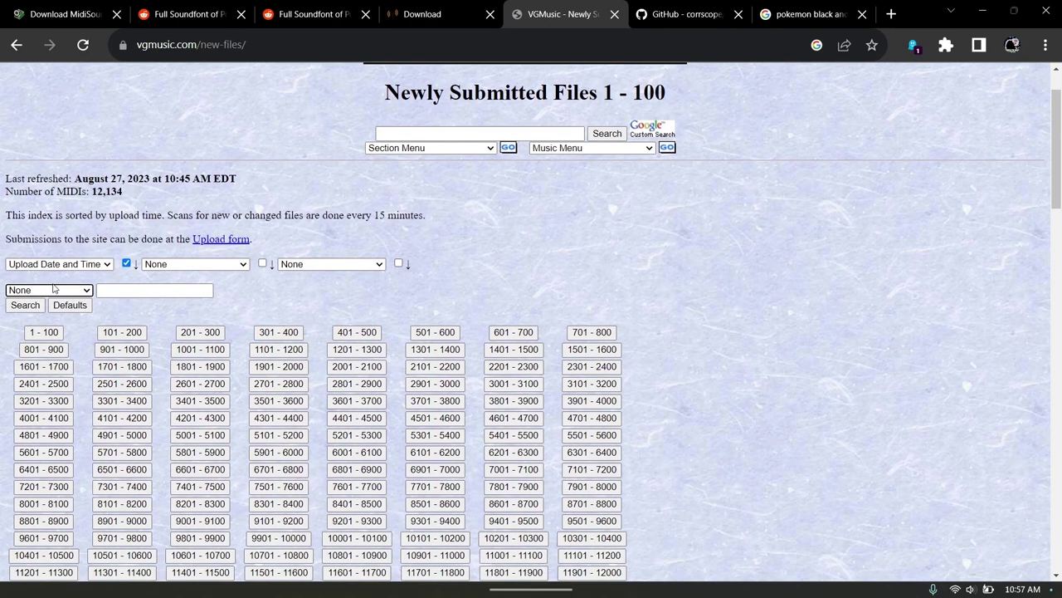
click(23, 291)
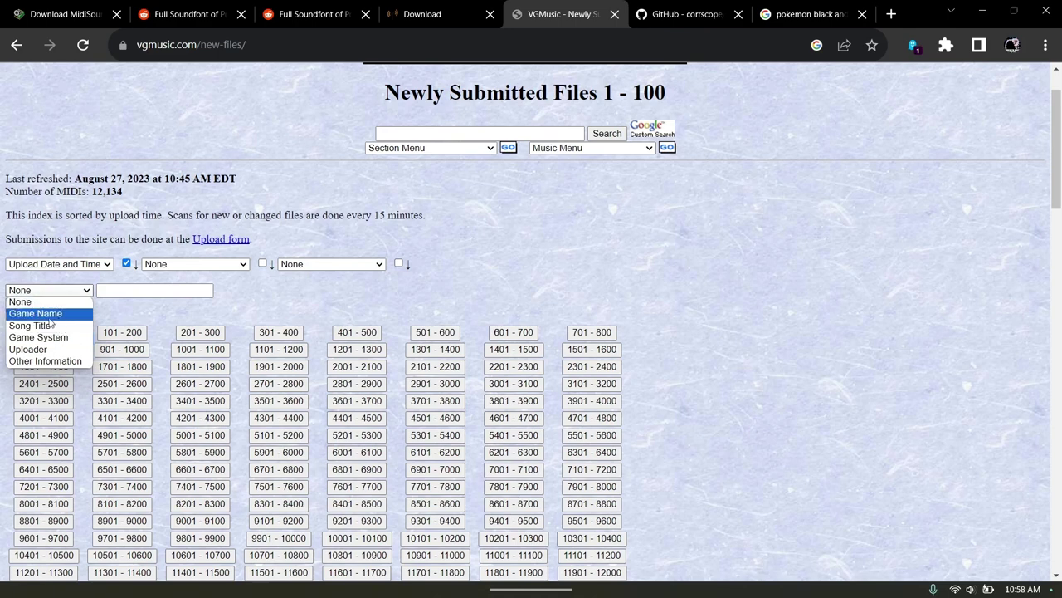
click(37, 313)
click(130, 290)
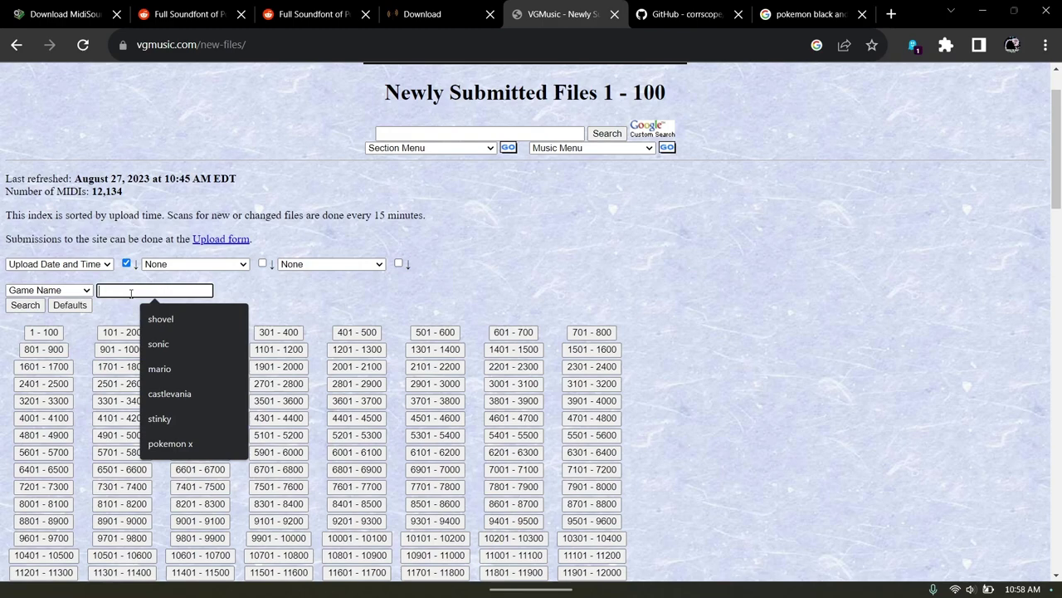
text(pokemon mystery dungeon)
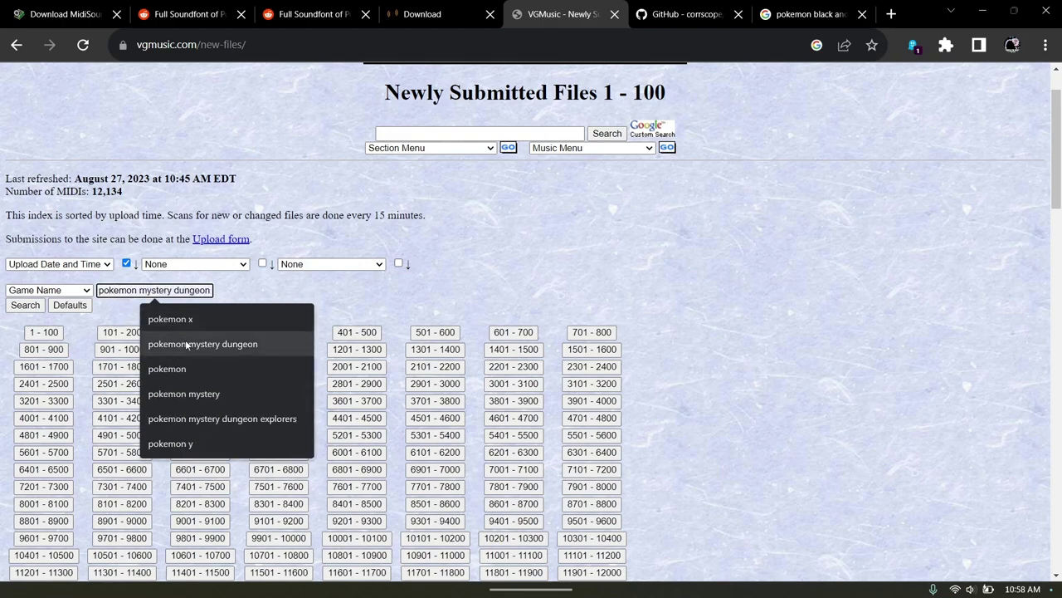
click(190, 343)
click(25, 304)
Look through the Pokemon Mystery Dungeon results, highlighting the first game names and the sequencer entries.
scroll(26, 303, down, 3)
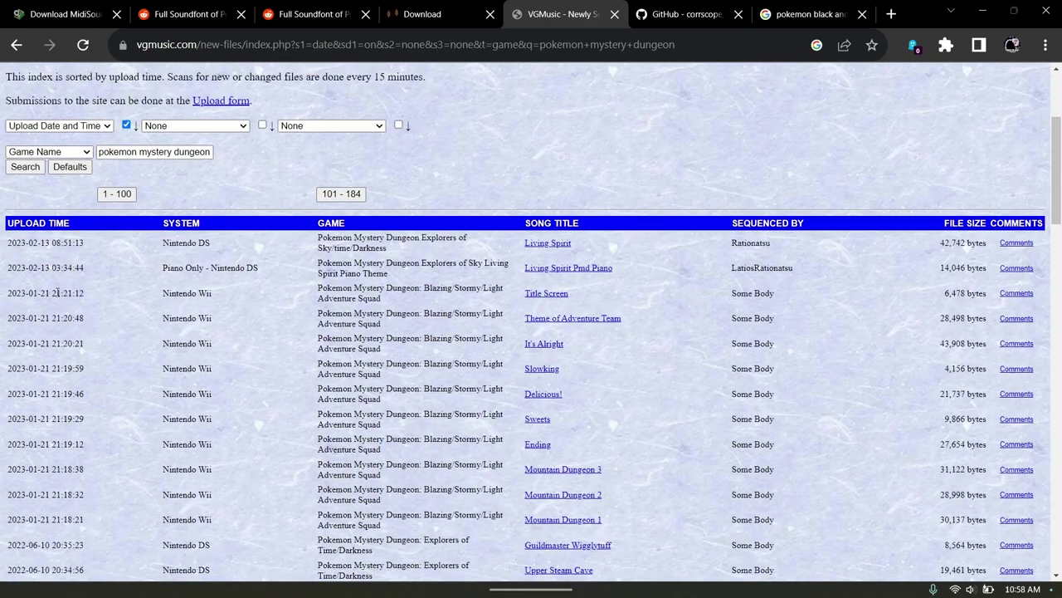
drag(326, 241, 438, 339)
click(498, 315)
scroll(170, 328, down, 4)
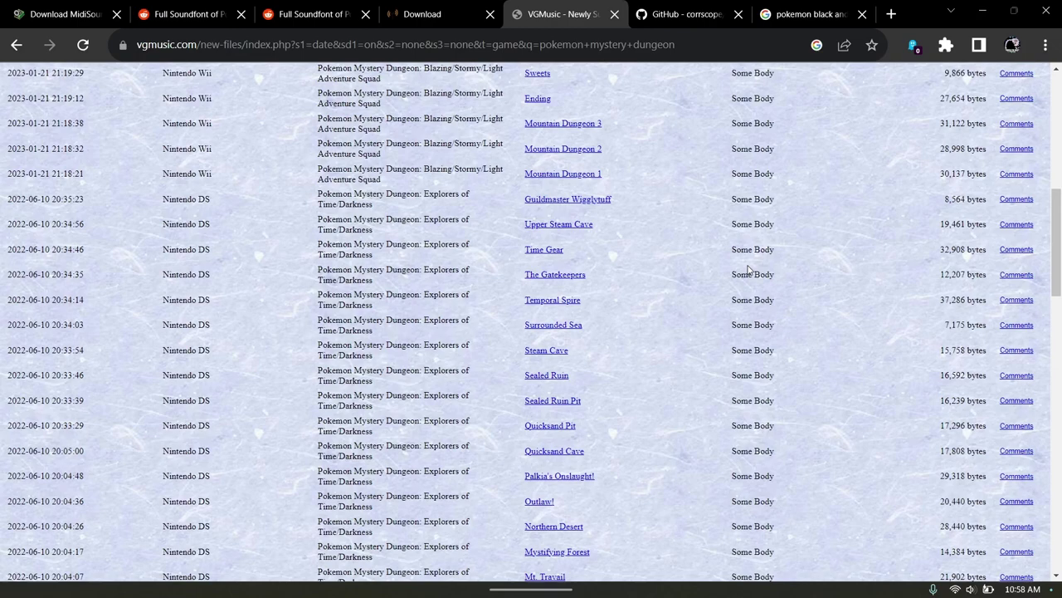
drag(721, 263, 801, 261)
click(801, 261)
scroll(474, 370, down, 3)
scroll(339, 337, down, 5)
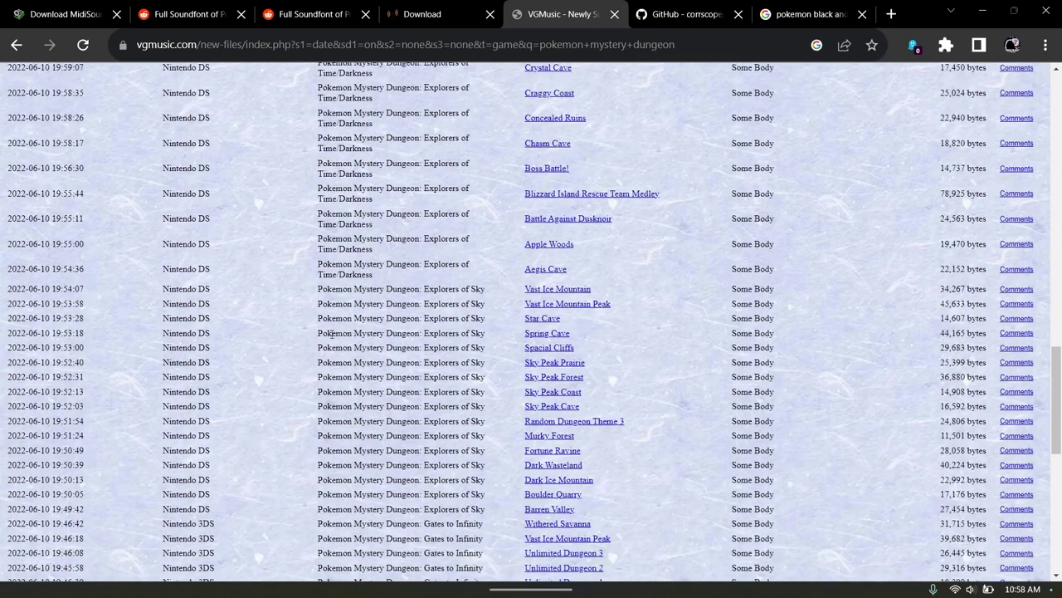
Examine the Explorers of Sky and Gates to Infinity songs through the end of the list, highlighting groups of entries.
drag(707, 298, 830, 368)
click(829, 368)
scroll(274, 360, down, 2)
scroll(289, 357, down, 2)
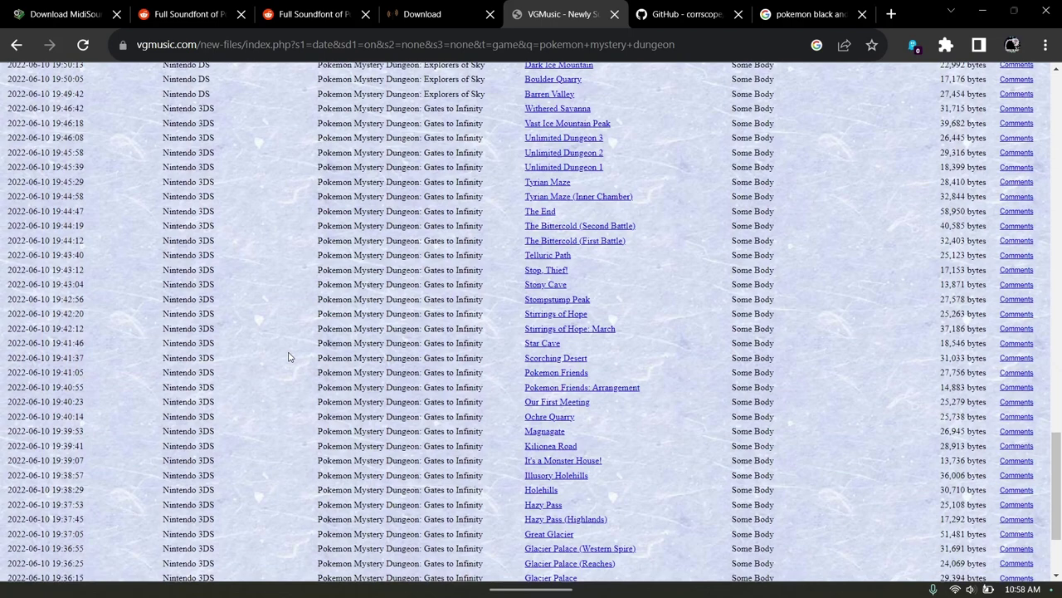
scroll(730, 411, down, 2)
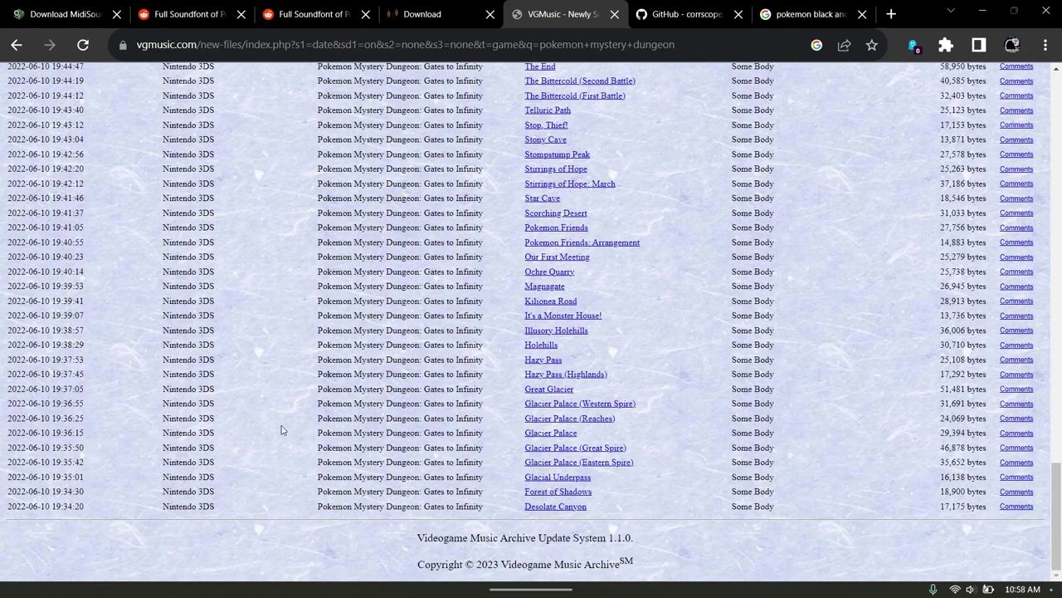
drag(481, 504, 258, 144)
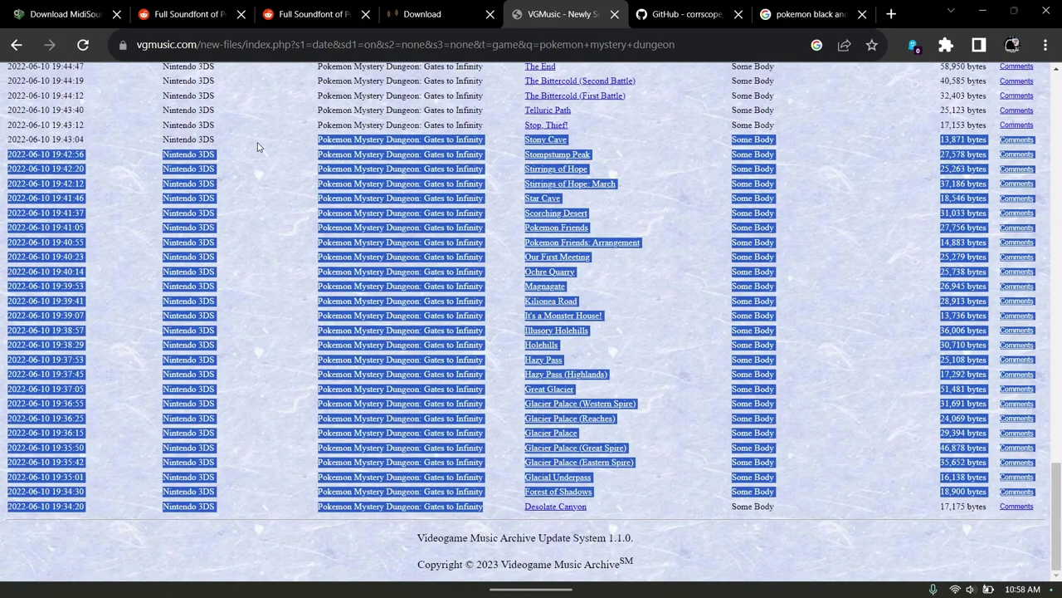
click(177, 362)
scroll(177, 363, up, 1)
scroll(177, 363, up, 20)
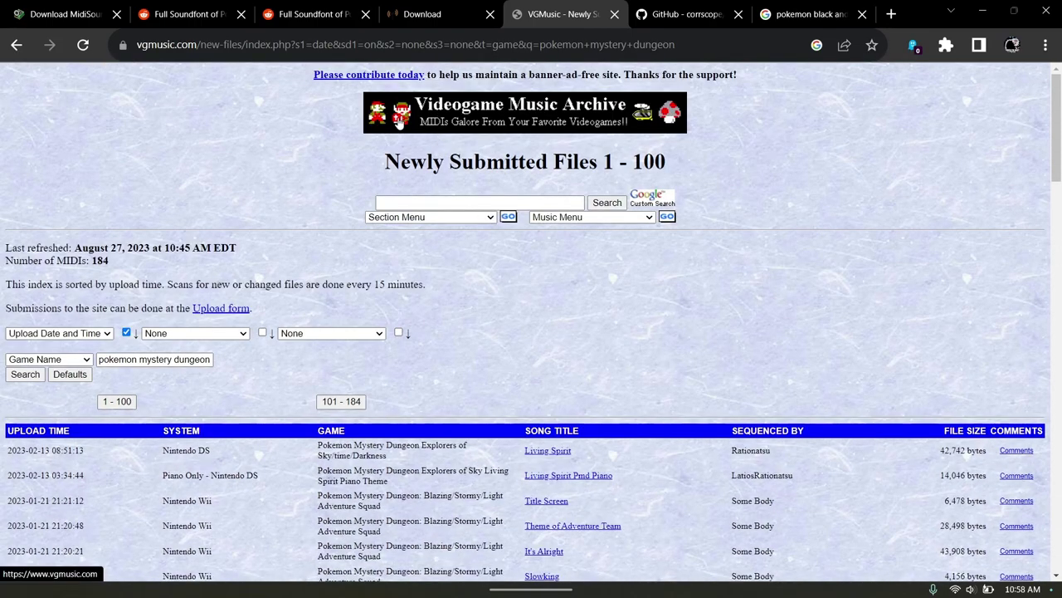
Open the VGMusic home page and highlight the Nintendo group in its list of music by console.
click(400, 122)
scroll(271, 246, down, 5)
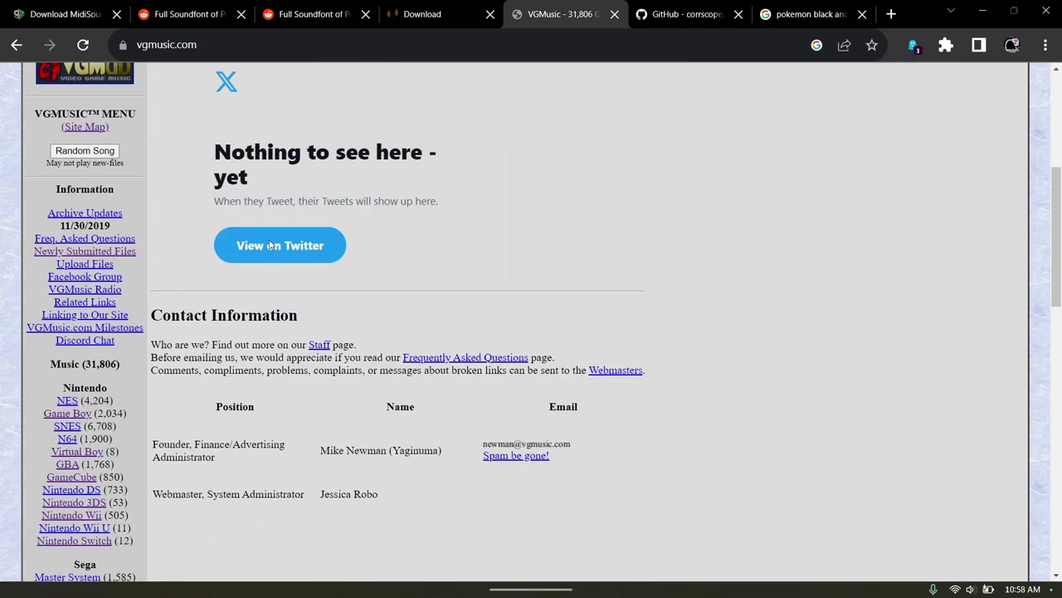
scroll(24, 253, down, 2)
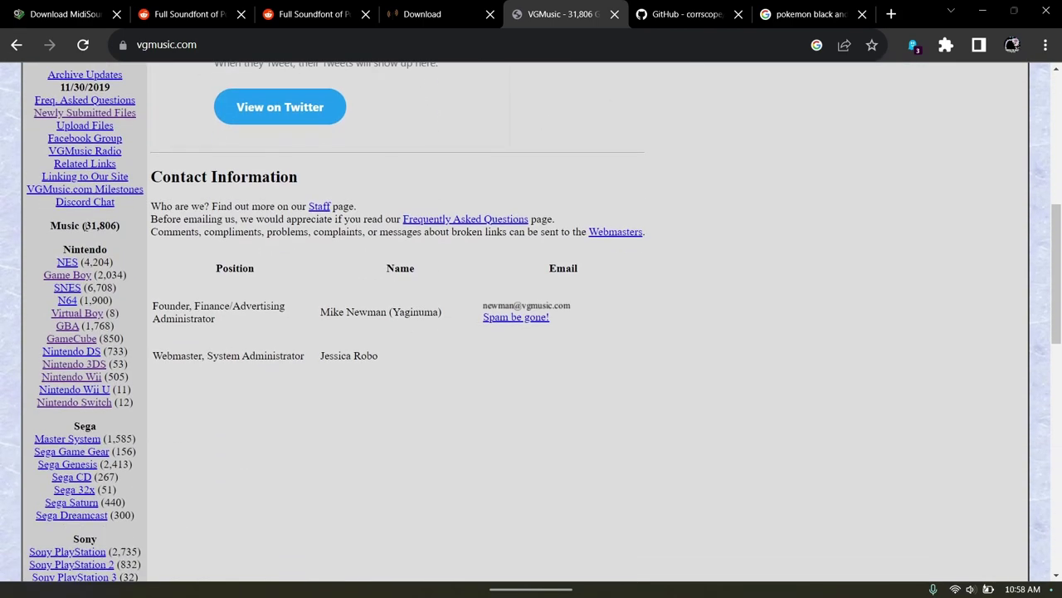
drag(47, 241, 116, 267)
click(64, 248)
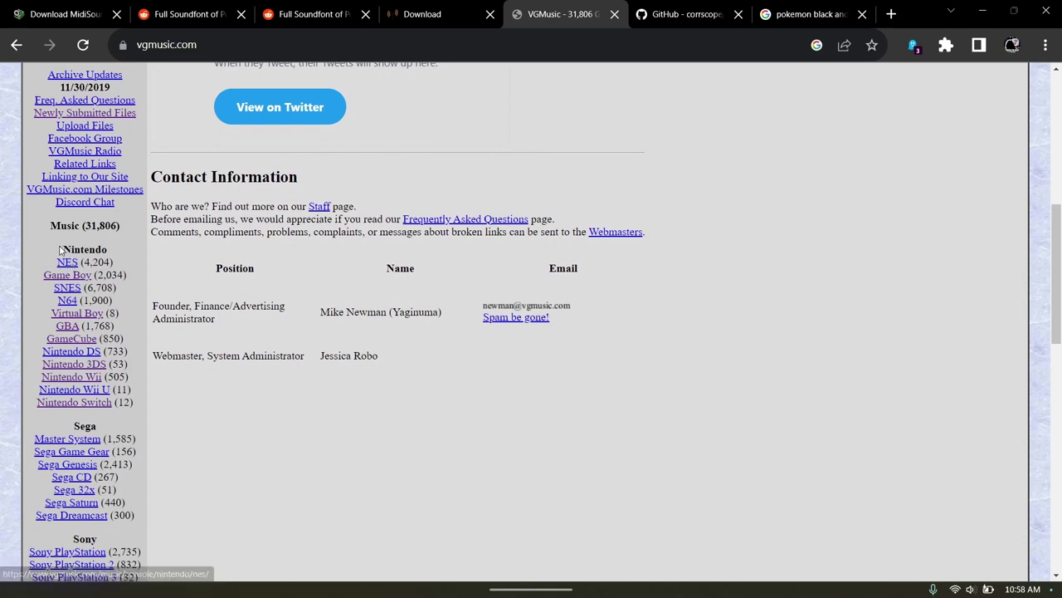
drag(60, 249, 127, 254)
click(127, 254)
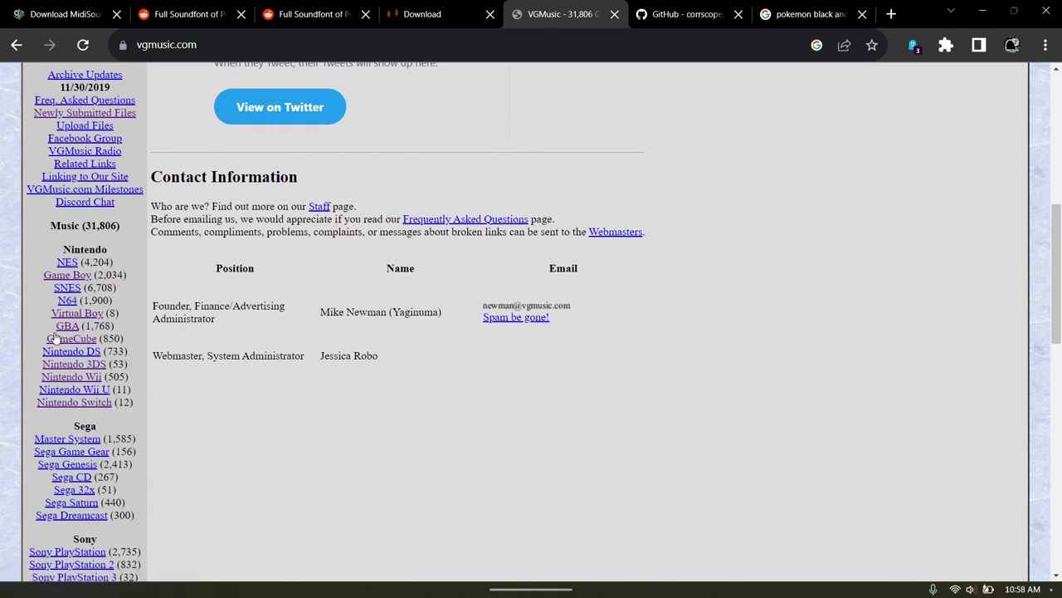
Open the Game Boy music listing, browse its songs grouped by game, and return to the VGMusic home page.
click(75, 274)
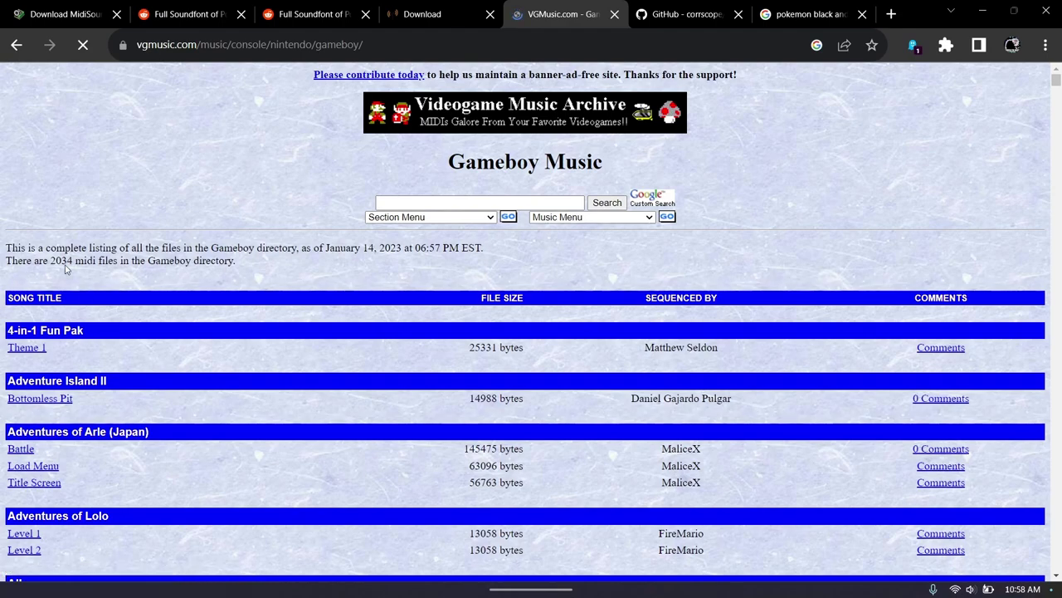
scroll(119, 254, down, 4)
scroll(66, 262, down, 15)
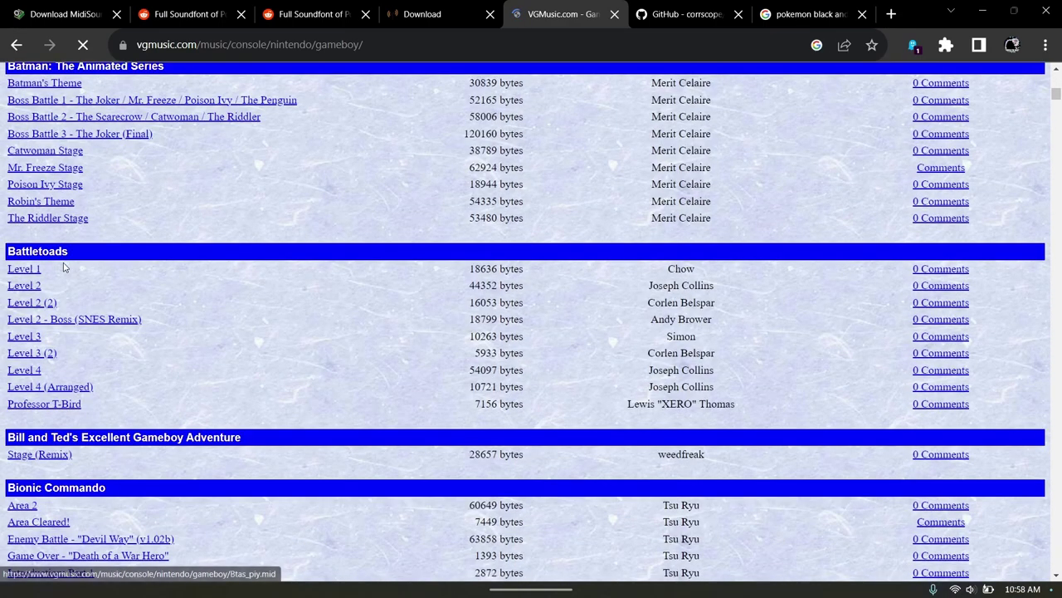
scroll(66, 263, down, 5)
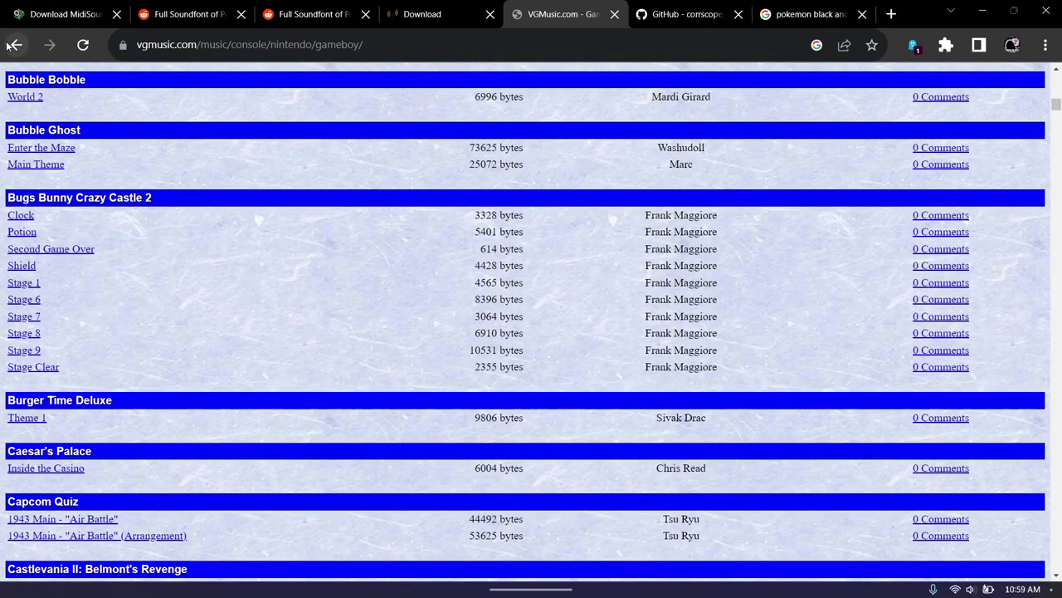
key(alt+Left)
scroll(297, 341, up, 3)
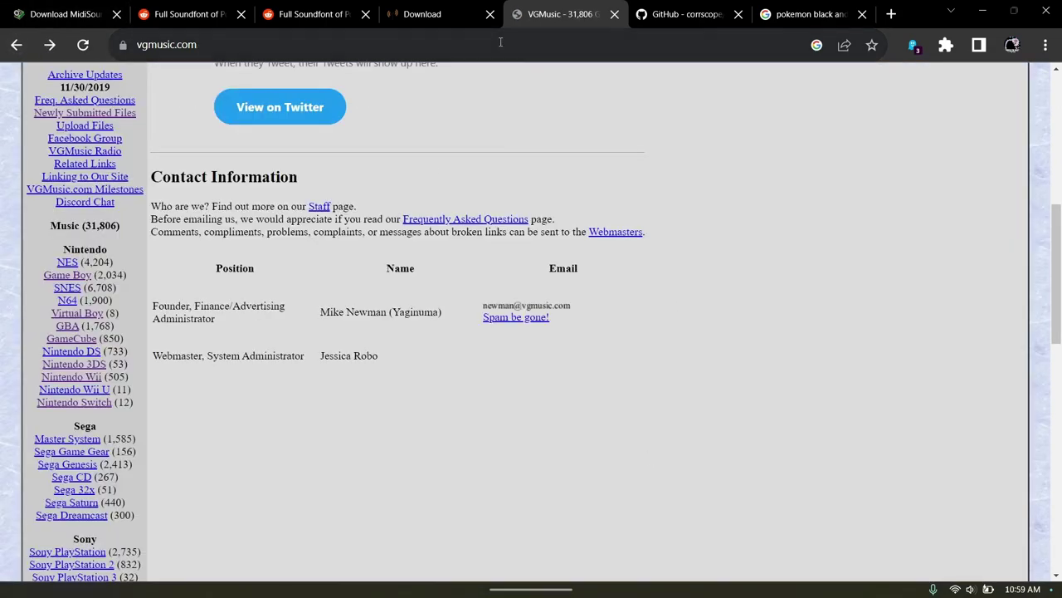
Return to the "pokemon mystery dungeon" results and bring up the outline tutorial notes in Notepad.
click(4, 45)
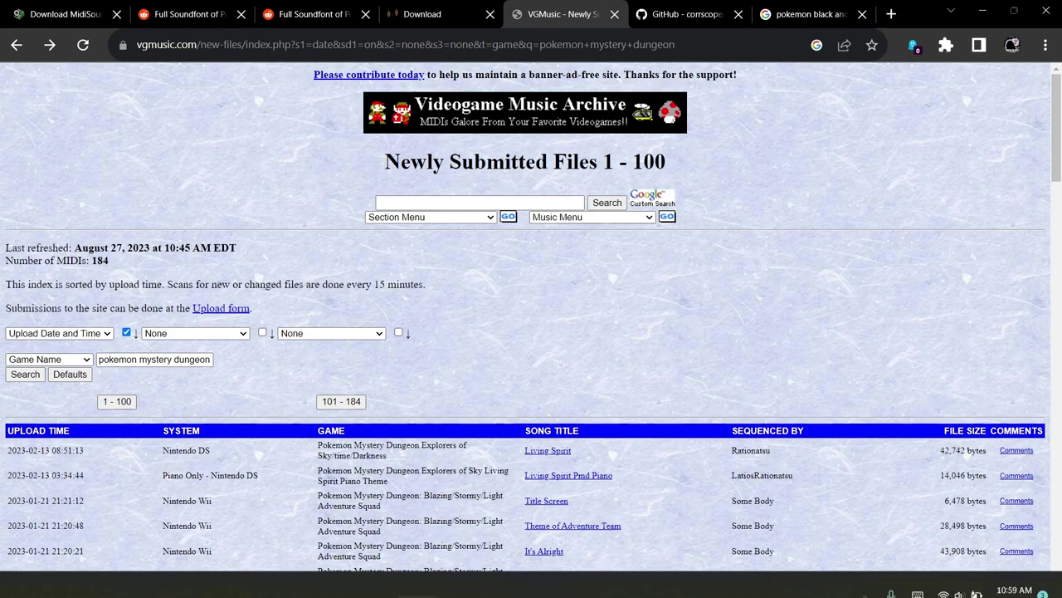
click(784, 573)
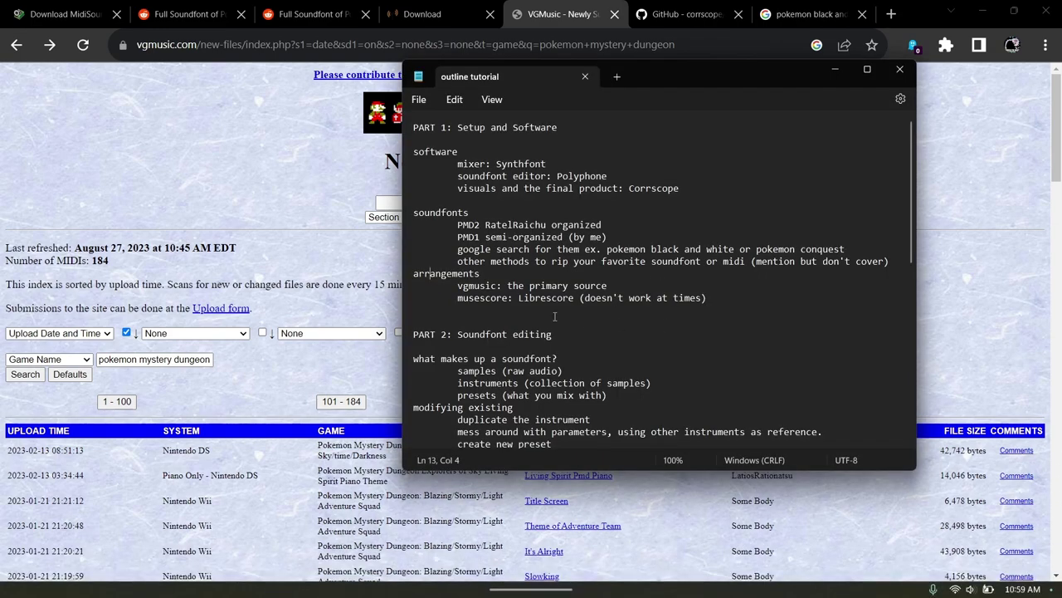
Review the PART 1: Setup and Software section of the outline notes, highlighting its heading and contents.
drag(520, 311, 392, 133)
triple_click(419, 131)
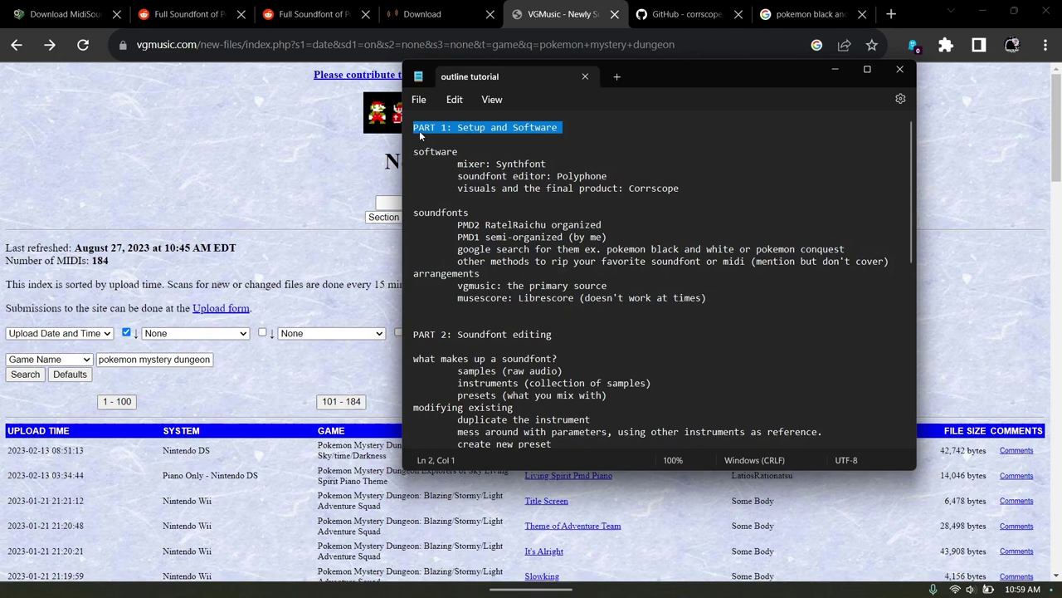
click(416, 129)
drag(459, 129, 479, 319)
click(414, 125)
click(479, 317)
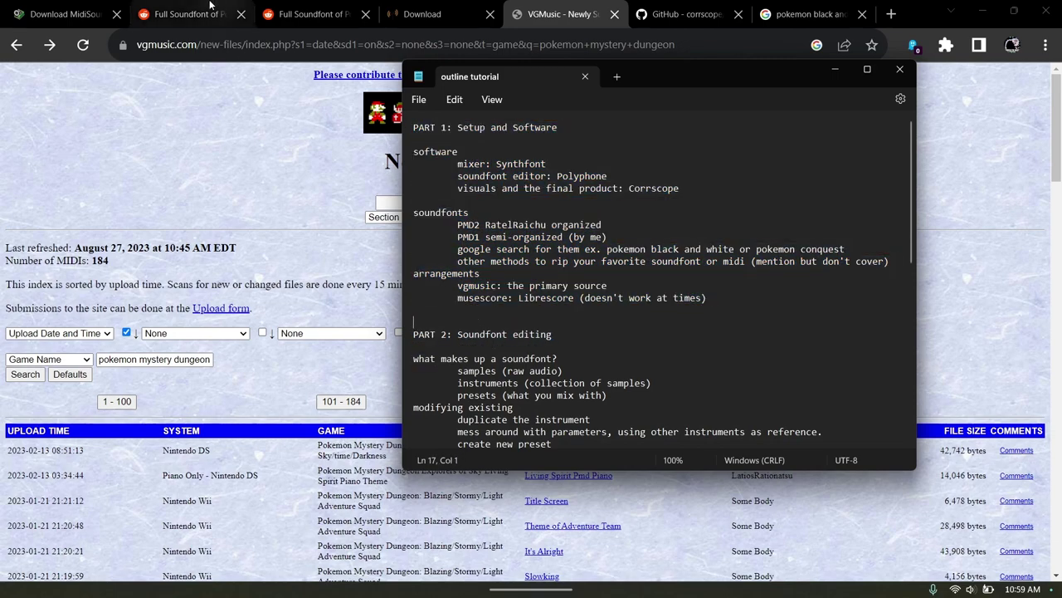
Revisit the SynthFont and Polyphone download pages, highlighting Polyphone's instruction to select an installer for the system.
click(63, 14)
scroll(164, 346, down, 3)
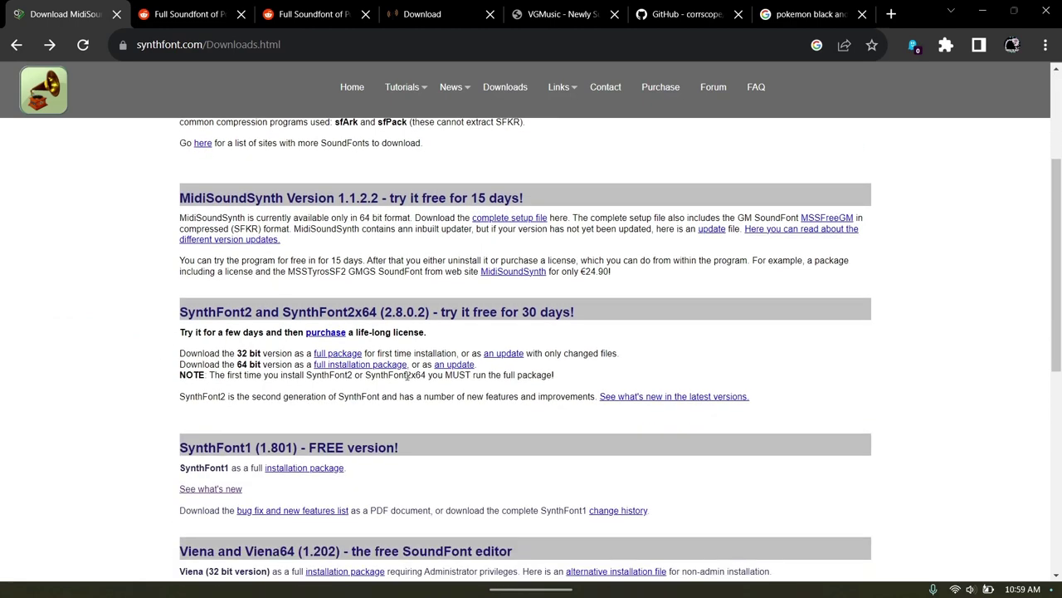
click(494, 6)
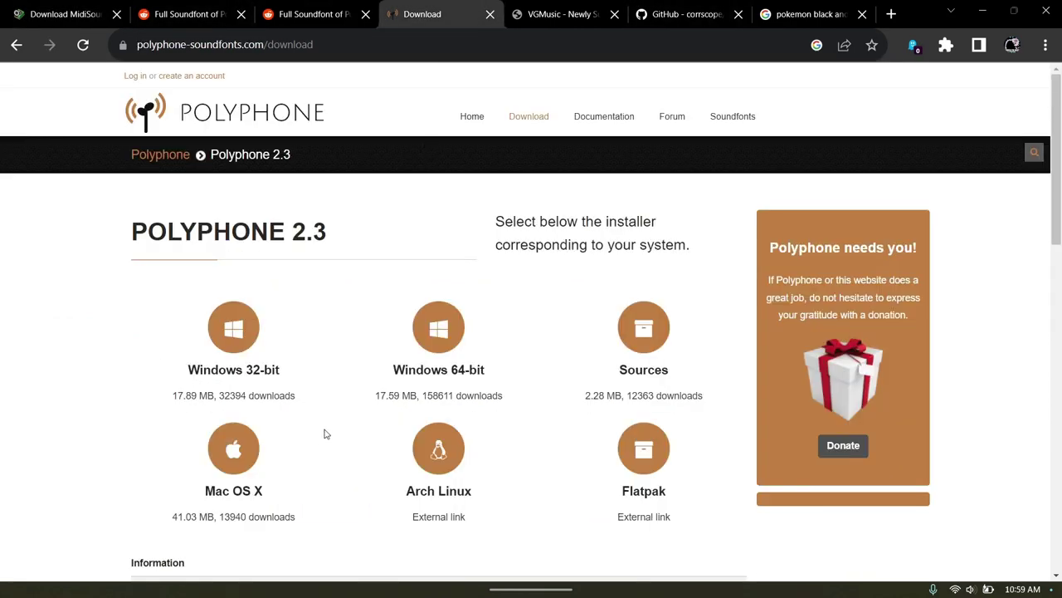
drag(125, 213, 715, 248)
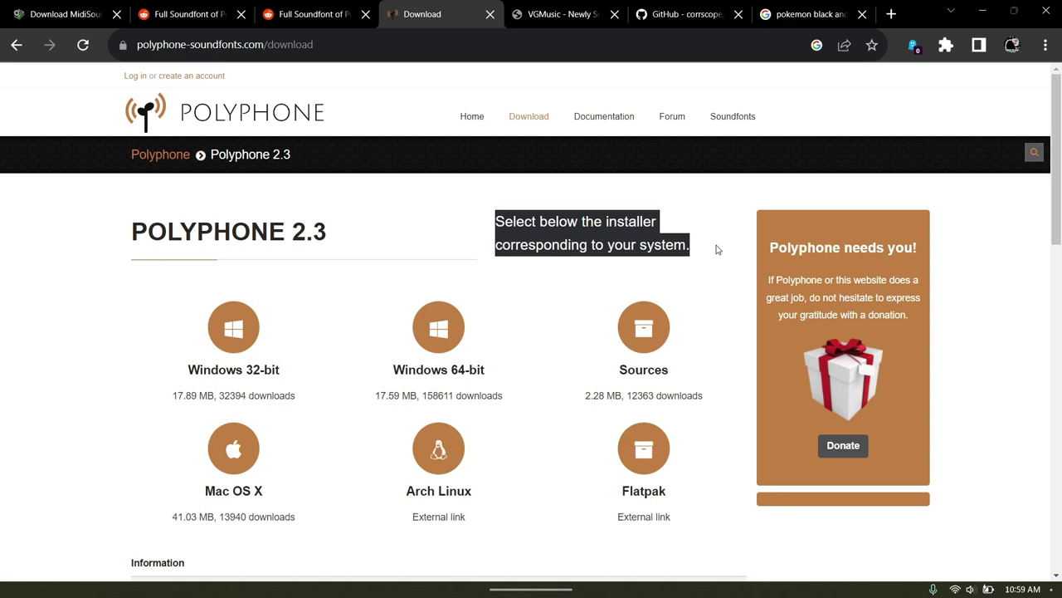
click(715, 247)
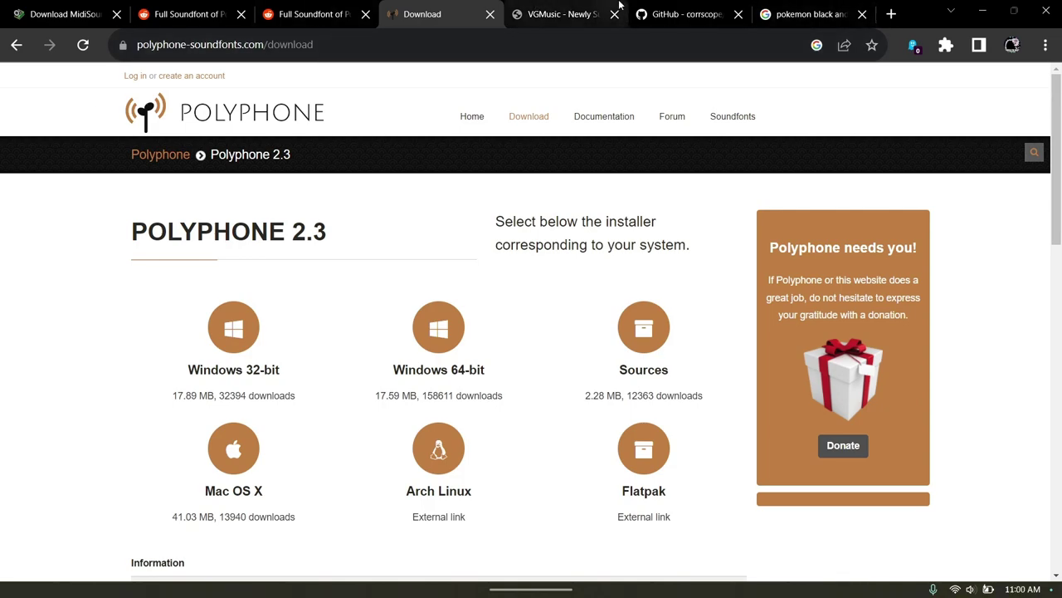
Examine the Corrscope GitHub repository, from its file list through the README's description, oscilloscope screenshot and dependencies.
click(680, 14)
scroll(219, 286, up, 5)
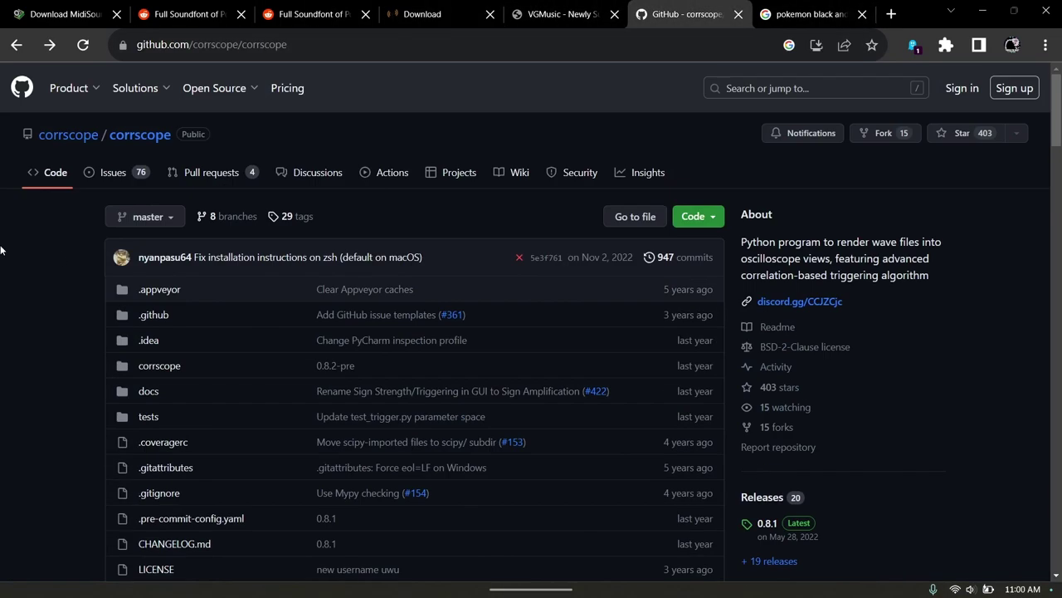
scroll(3, 290, down, 3)
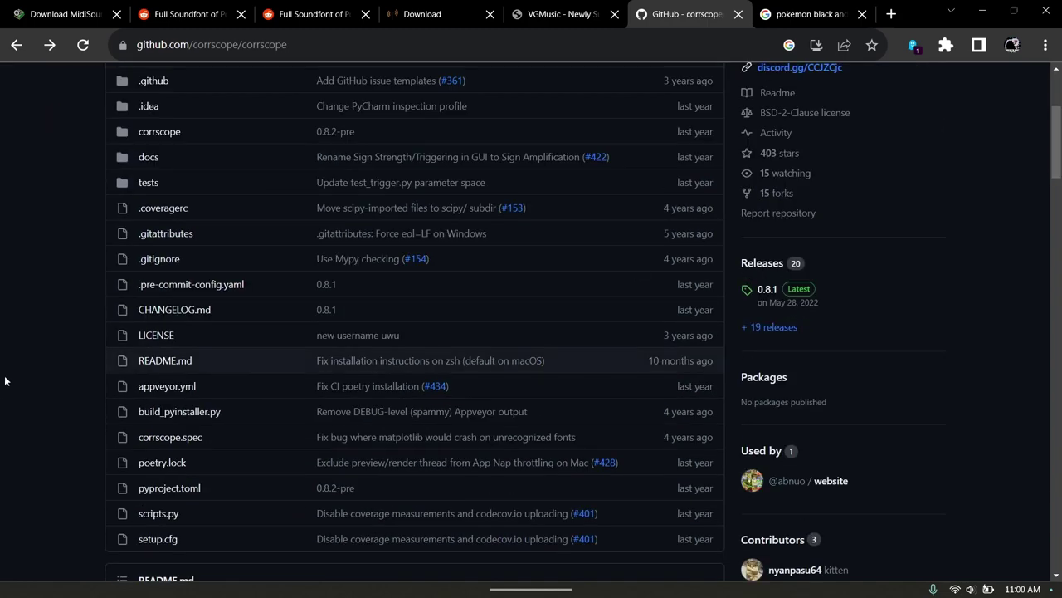
scroll(3, 374, down, 9)
scroll(2, 374, up, 1)
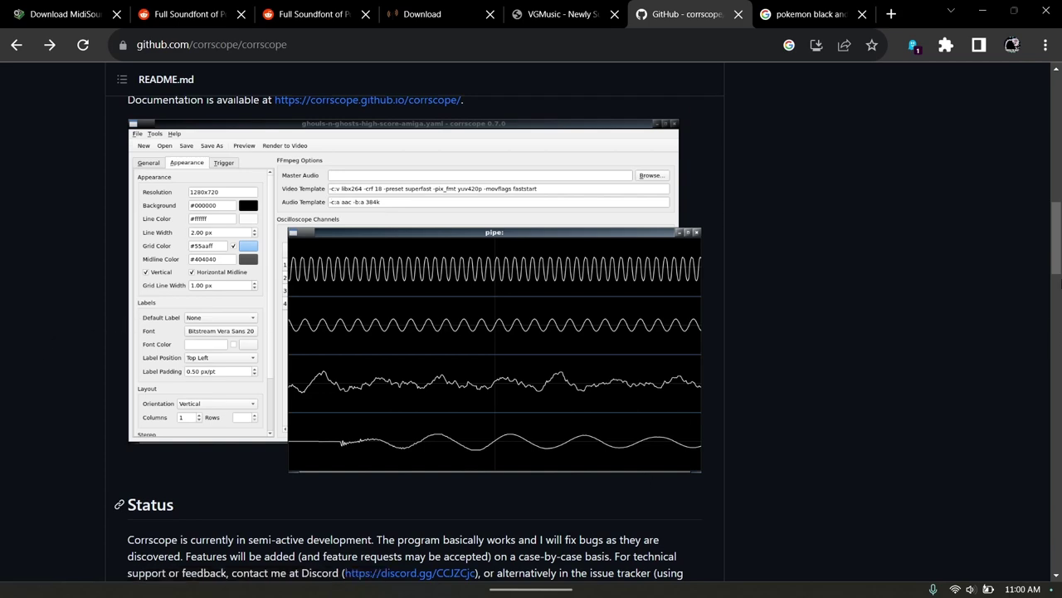
scroll(1, 359, down, 2)
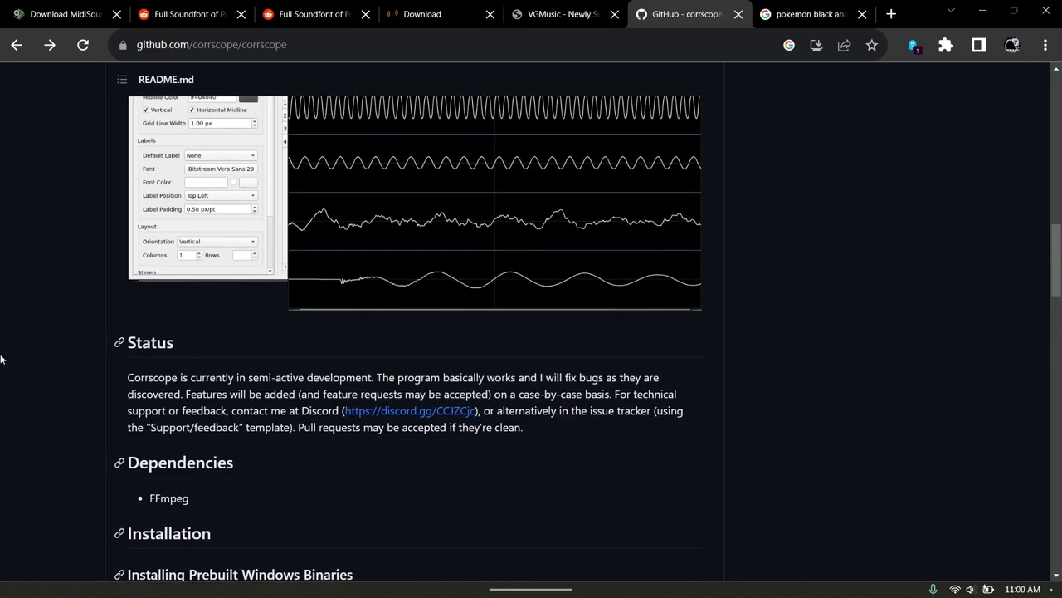
scroll(1, 357, up, 5)
scroll(1, 357, down, 3)
scroll(1, 357, up, 2)
scroll(1, 357, down, 1)
mouse_move(689, 583)
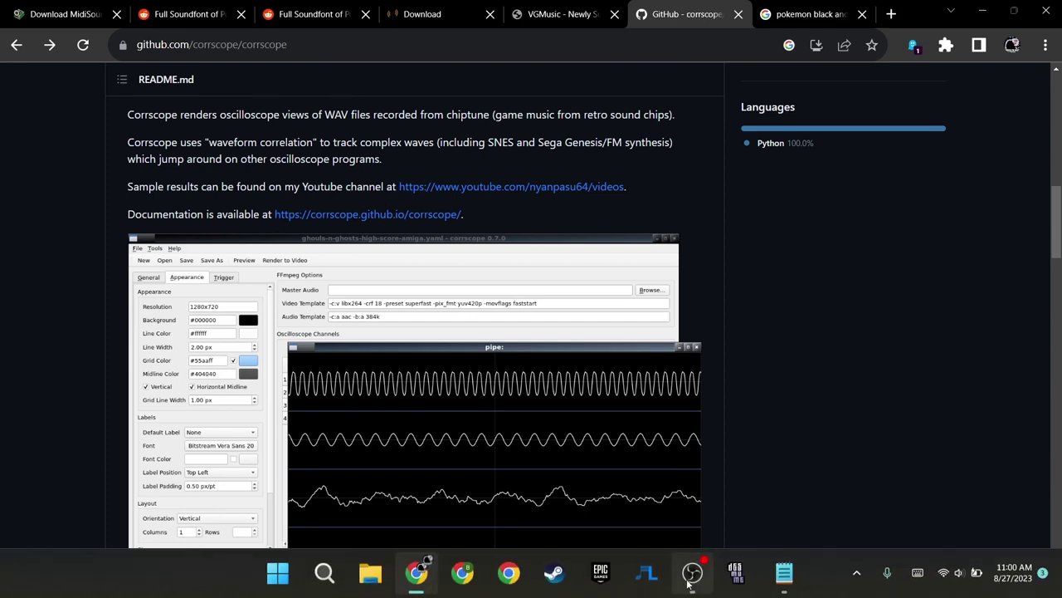
scroll(17, 281, up, 8)
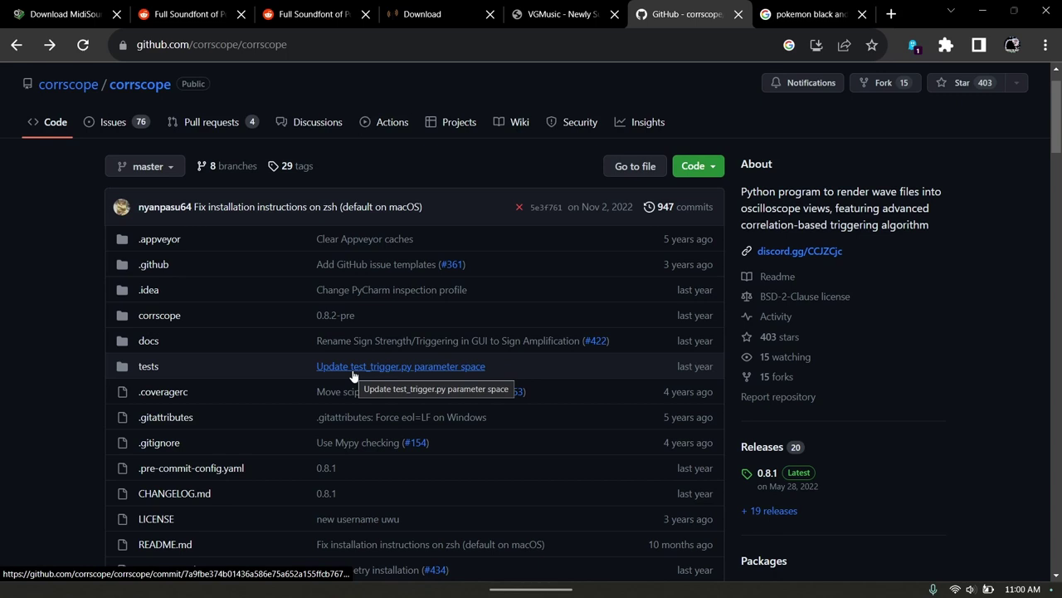
Launch SynthFont from the Windows search and decline the download of the new version.
click(315, 576)
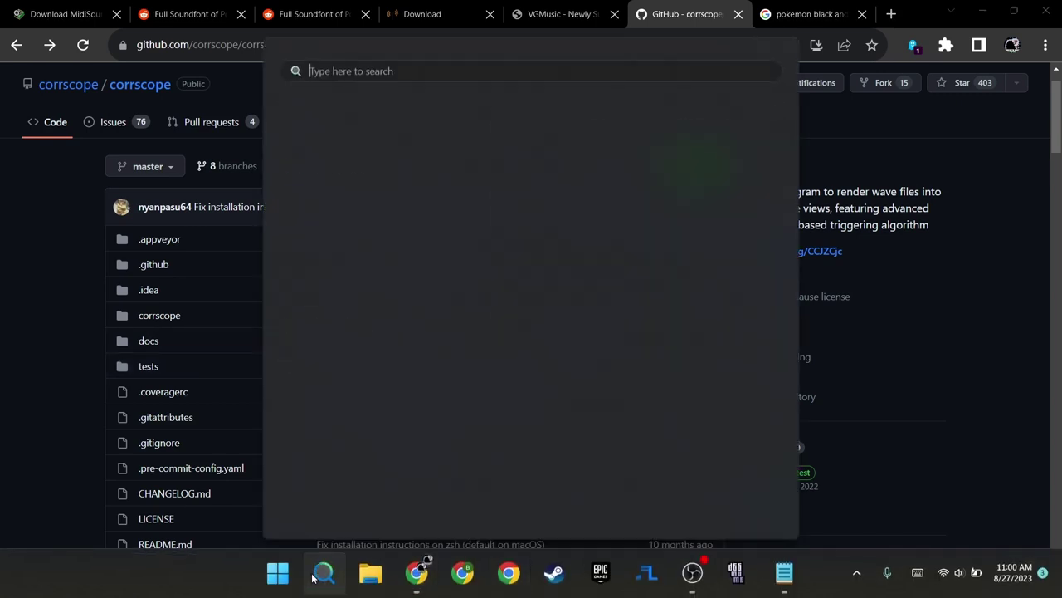
text(synthf)
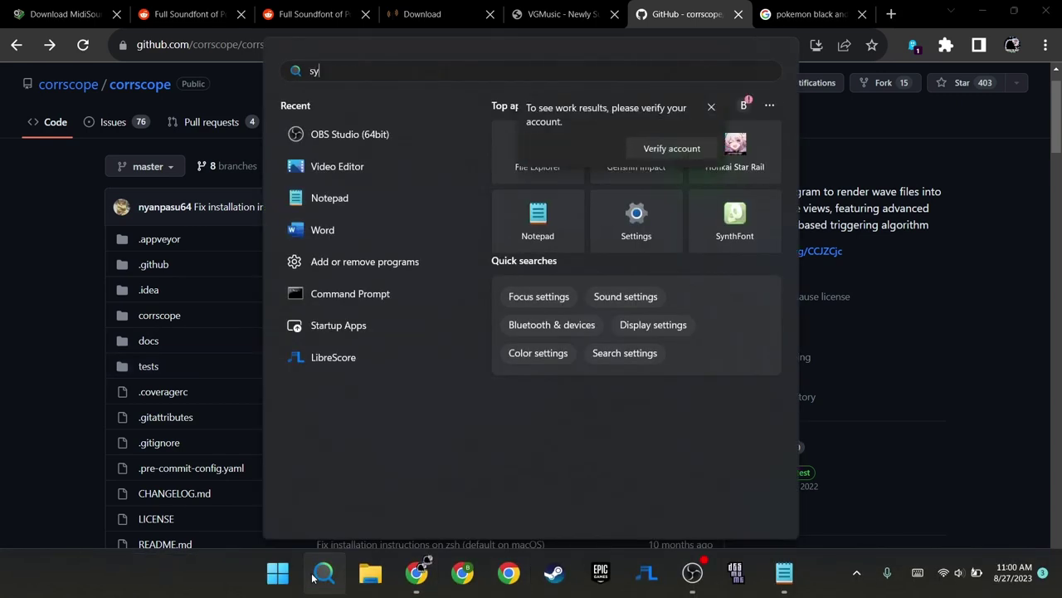
key(Return)
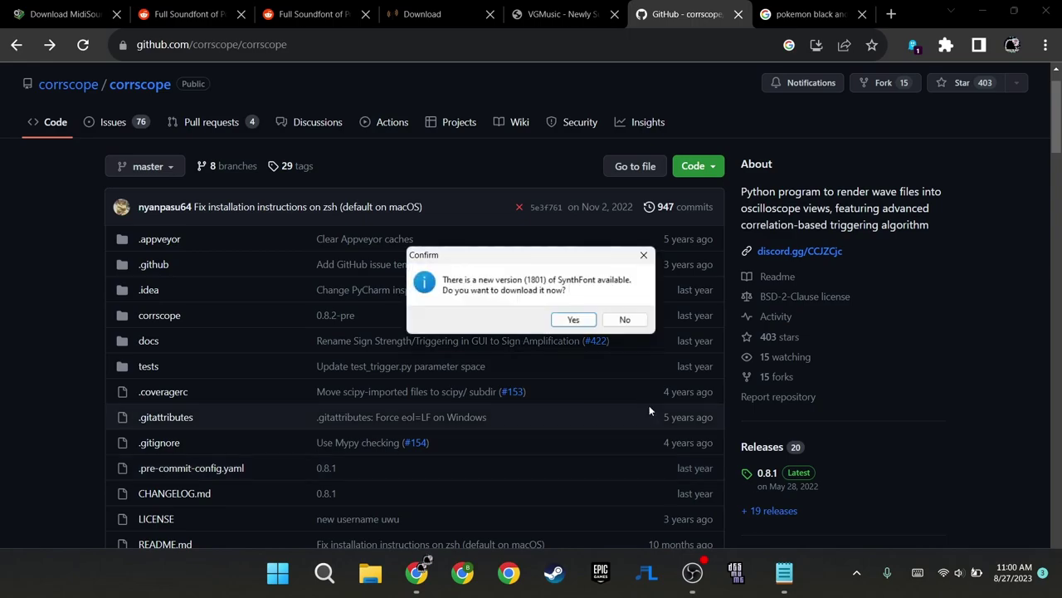
click(624, 319)
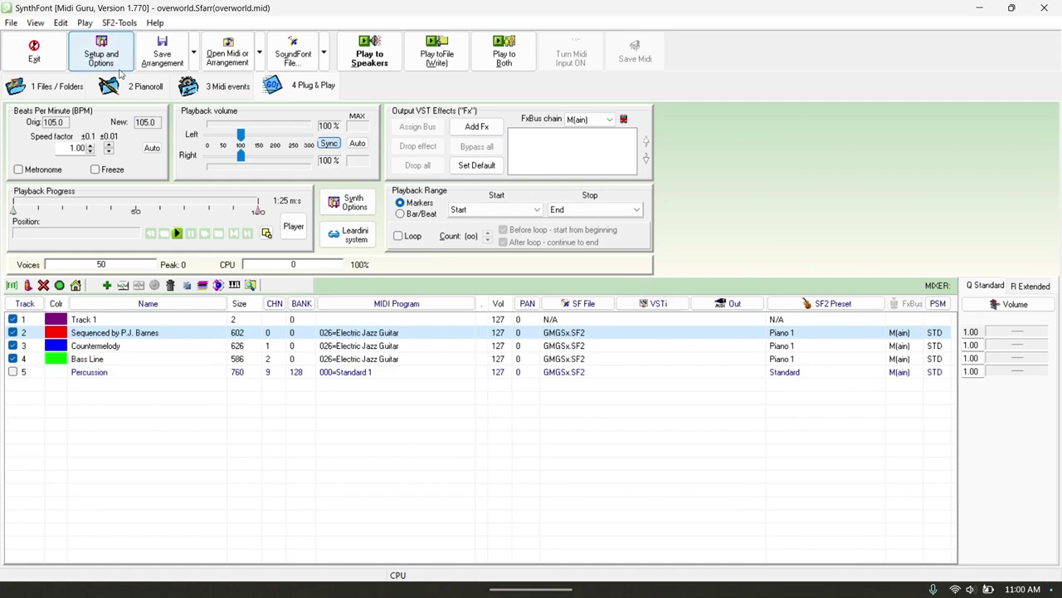
Open SynthFont's Setup and Options and look through the VST, general option and Synth Engine settings.
click(83, 40)
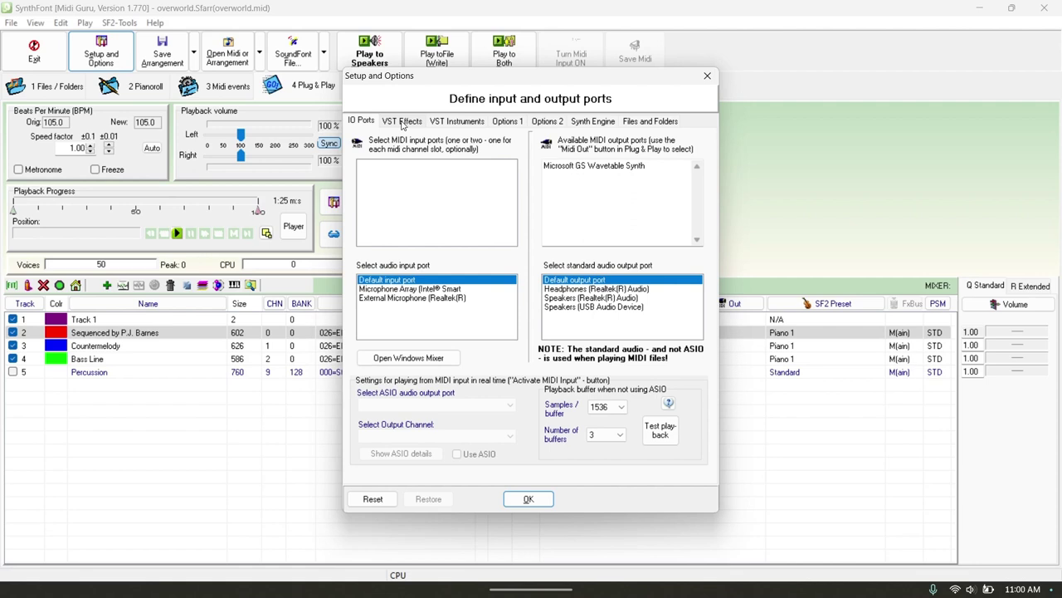
click(402, 121)
click(456, 122)
click(506, 122)
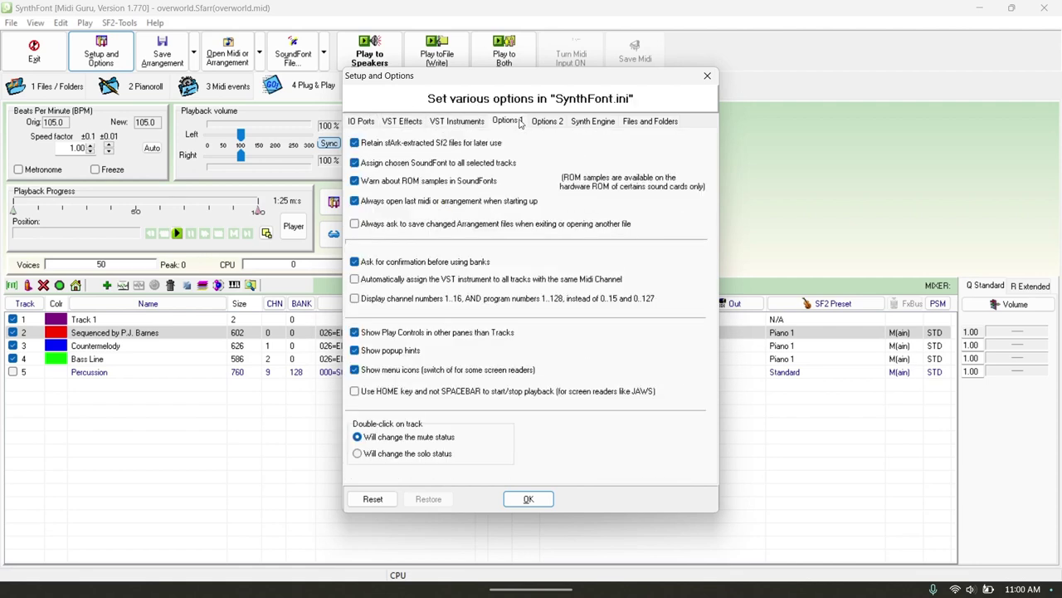
click(548, 121)
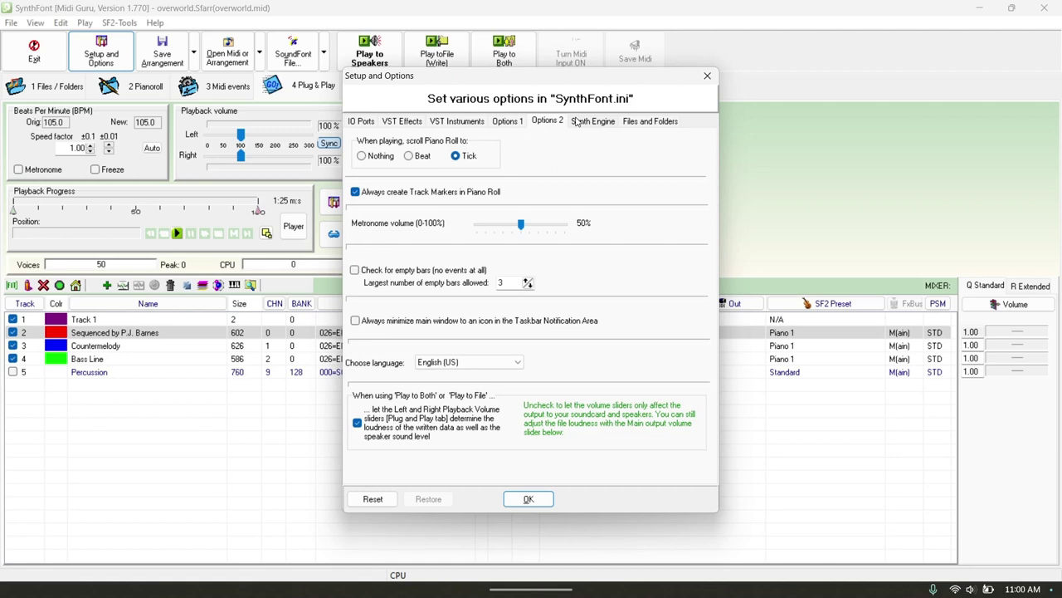
click(578, 121)
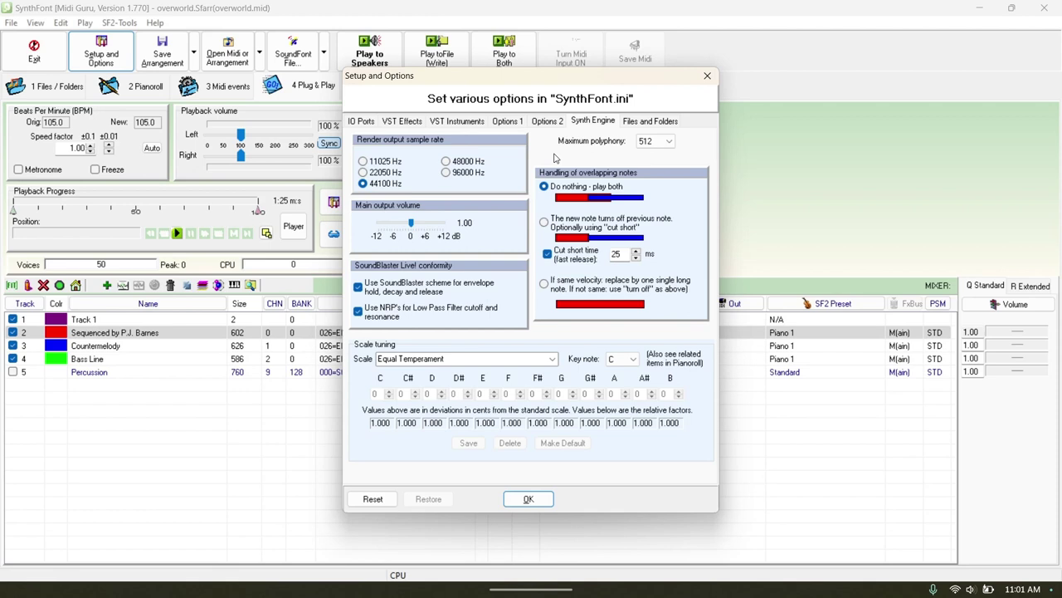
Set the Synth Engine's maximum polyphony to 512 and accept the setup options.
click(651, 138)
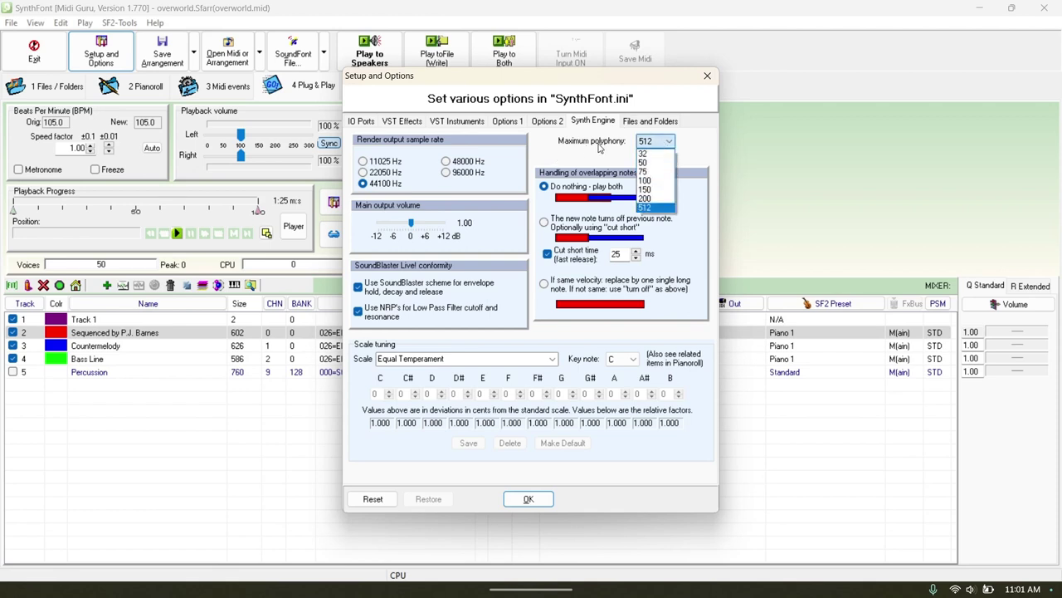
click(669, 141)
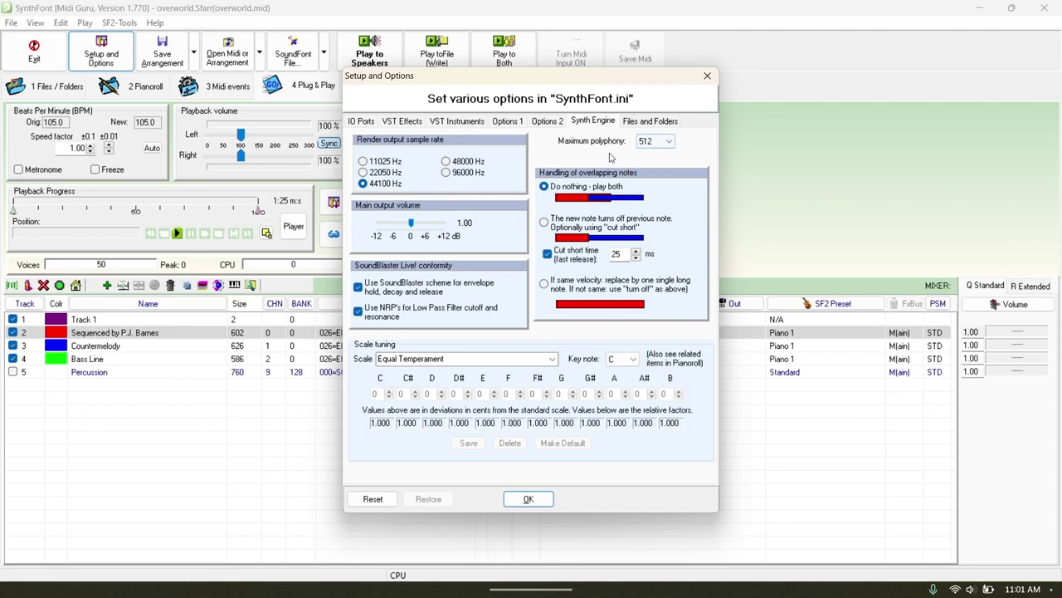
click(669, 142)
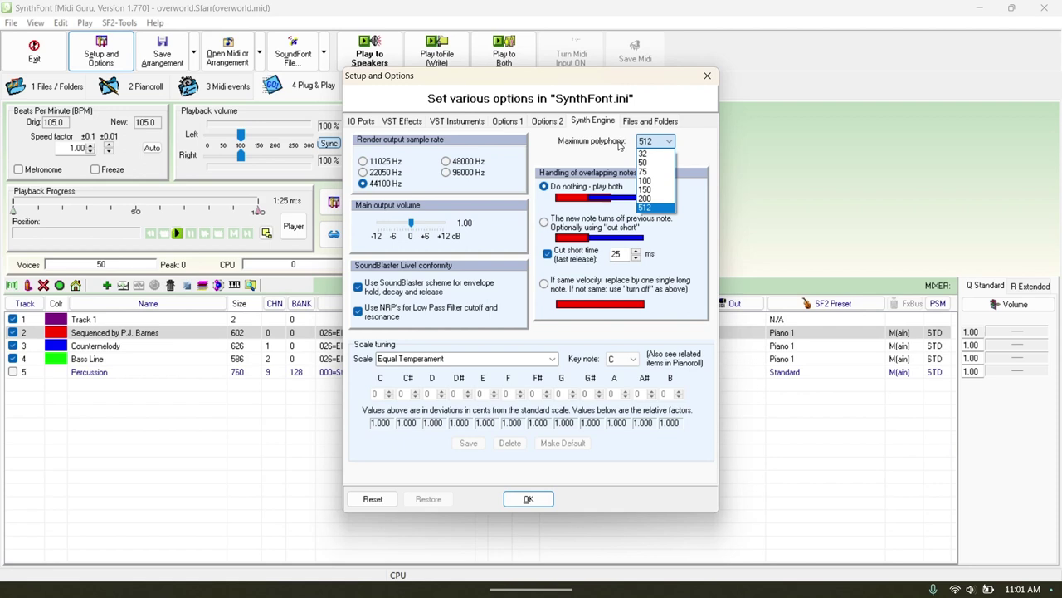
click(565, 154)
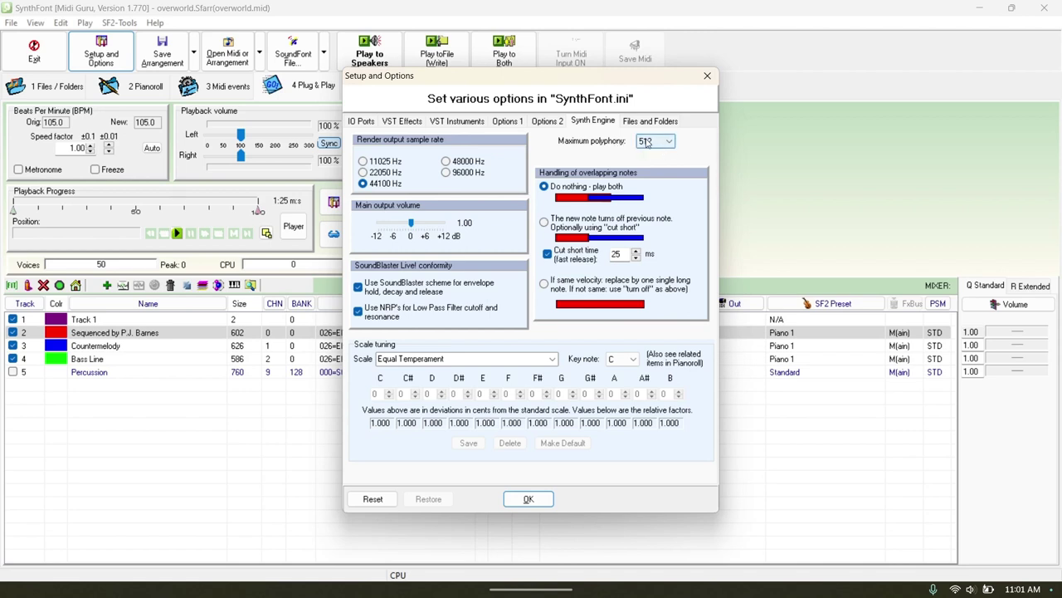
click(640, 142)
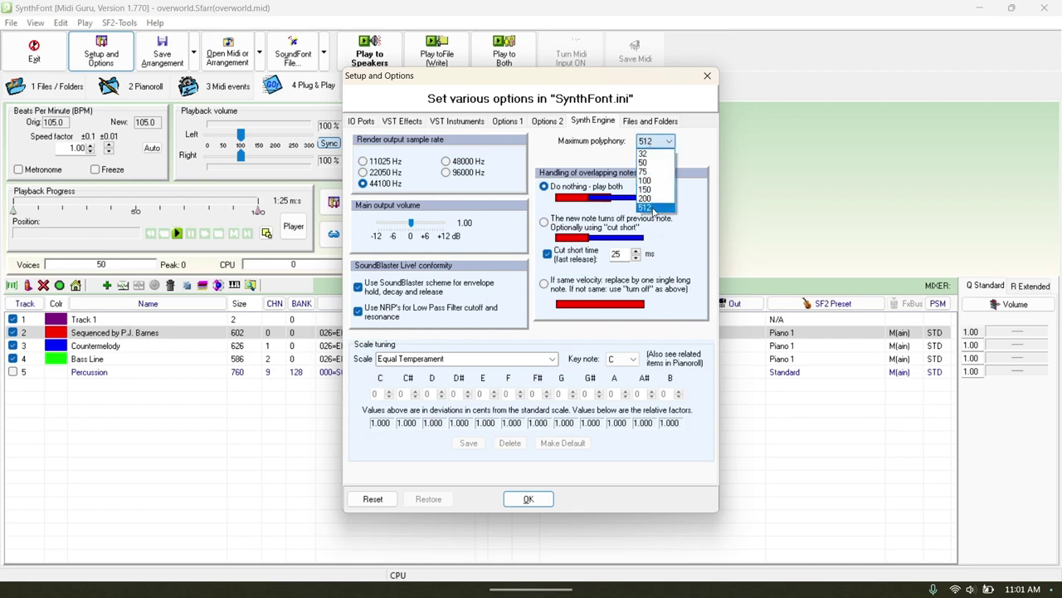
click(658, 210)
click(651, 141)
click(655, 210)
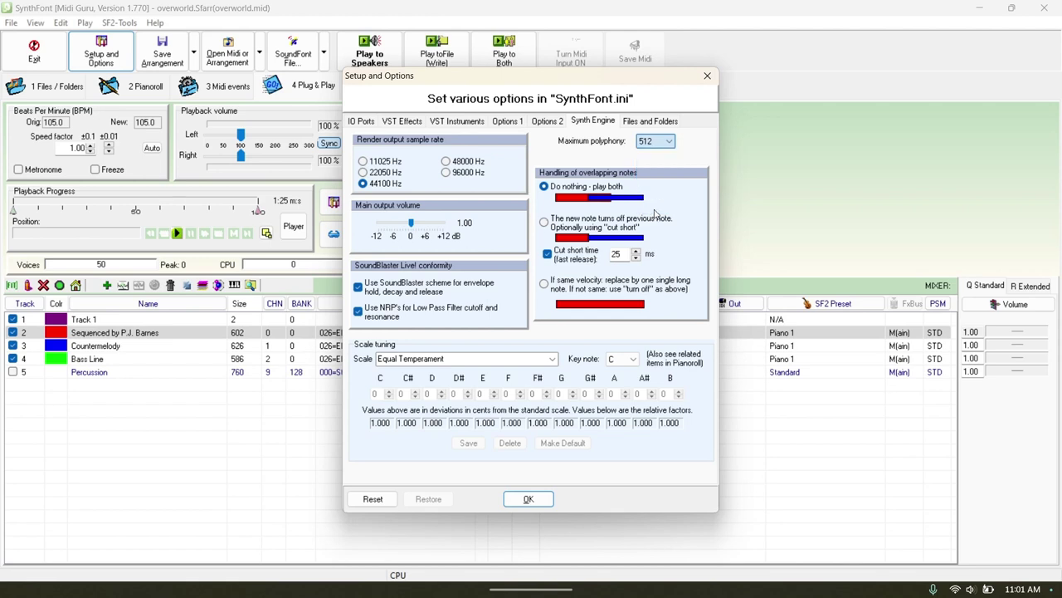
click(660, 142)
click(661, 210)
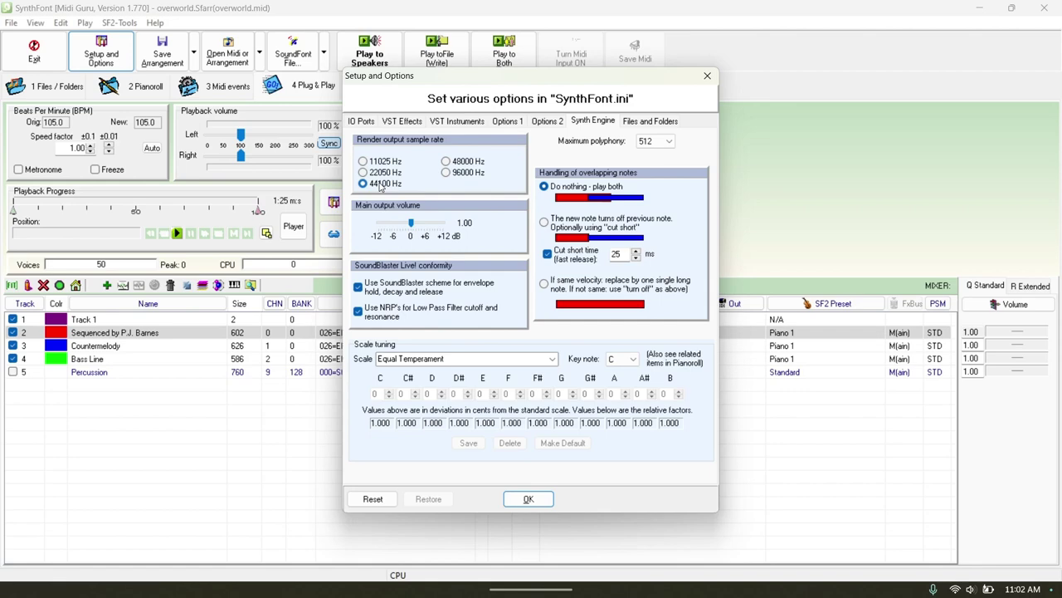
click(528, 498)
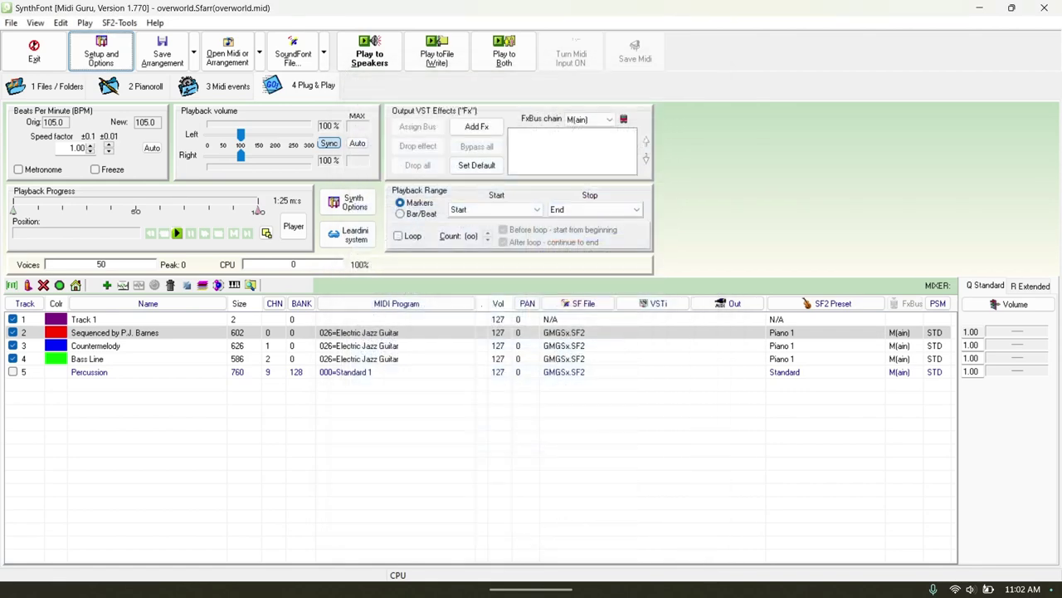
Switch to the Notepad outline, review the PART 2: Soundfont editing section, and minimize the notes.
click(759, 576)
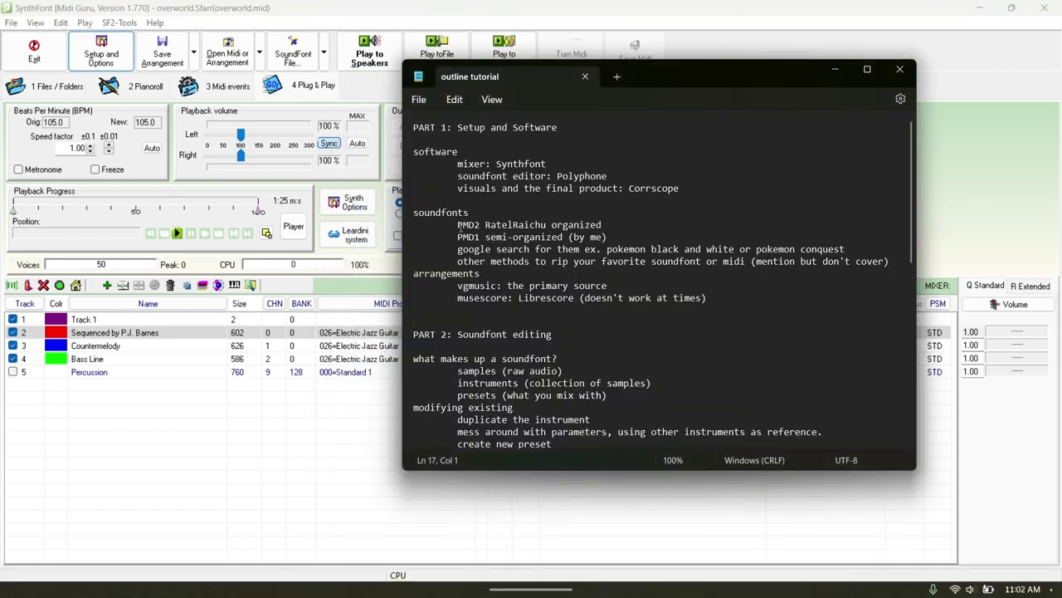
scroll(430, 279, down, 3)
drag(413, 226, 557, 226)
click(557, 226)
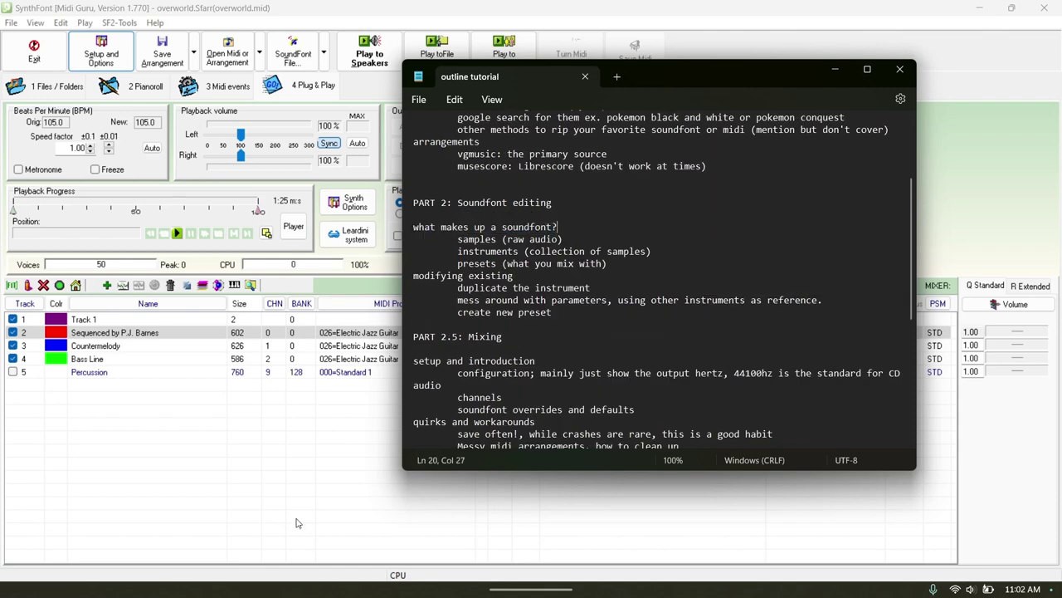
click(836, 70)
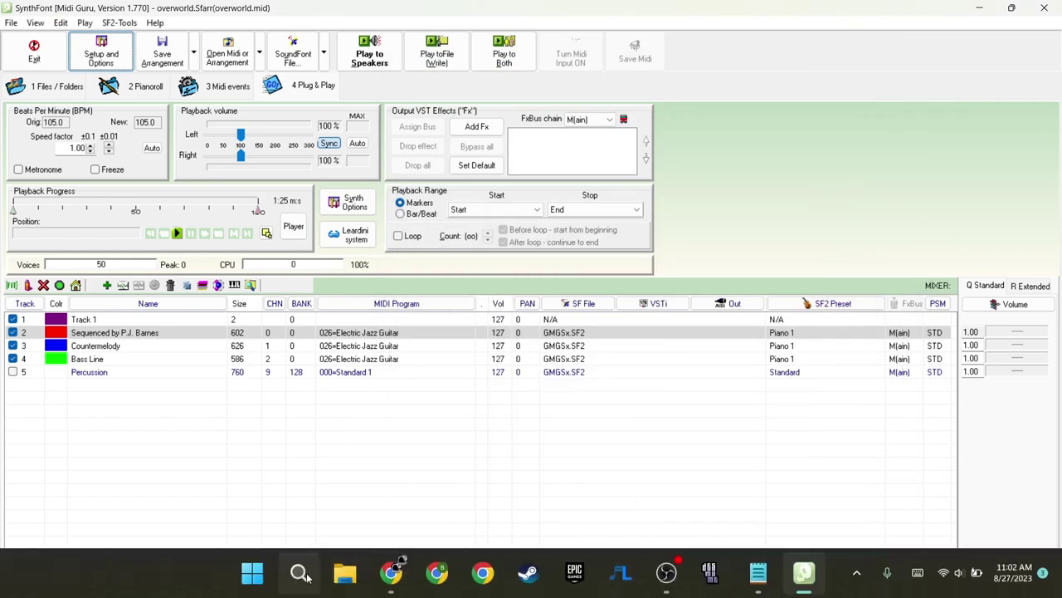
Launch Polyphone from the Windows search and open the recent "PMD - Explorers of Sky full soundfont temporal.sf2" file.
click(301, 573)
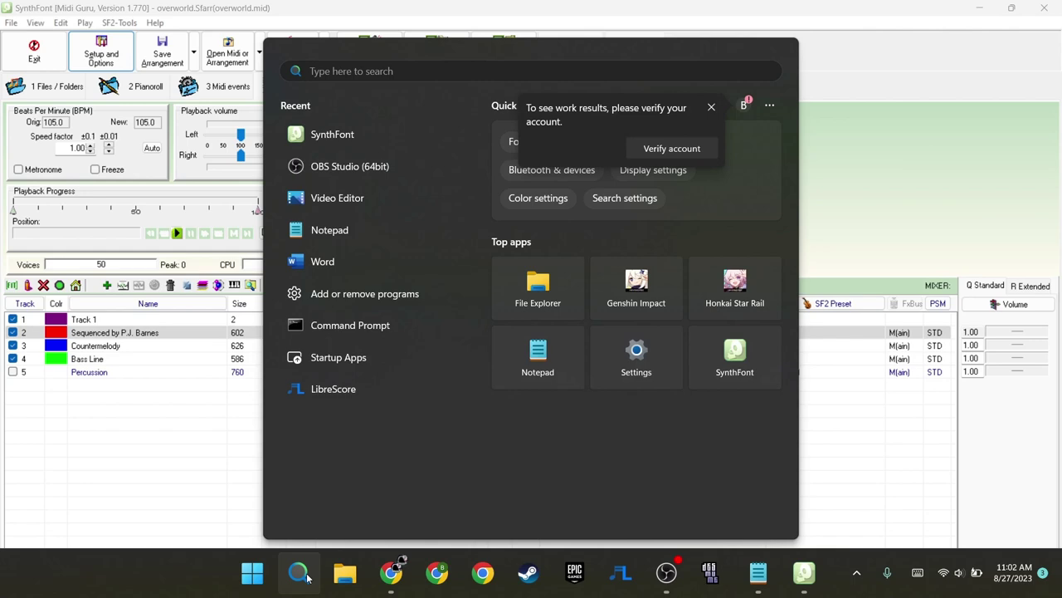
text(poly)
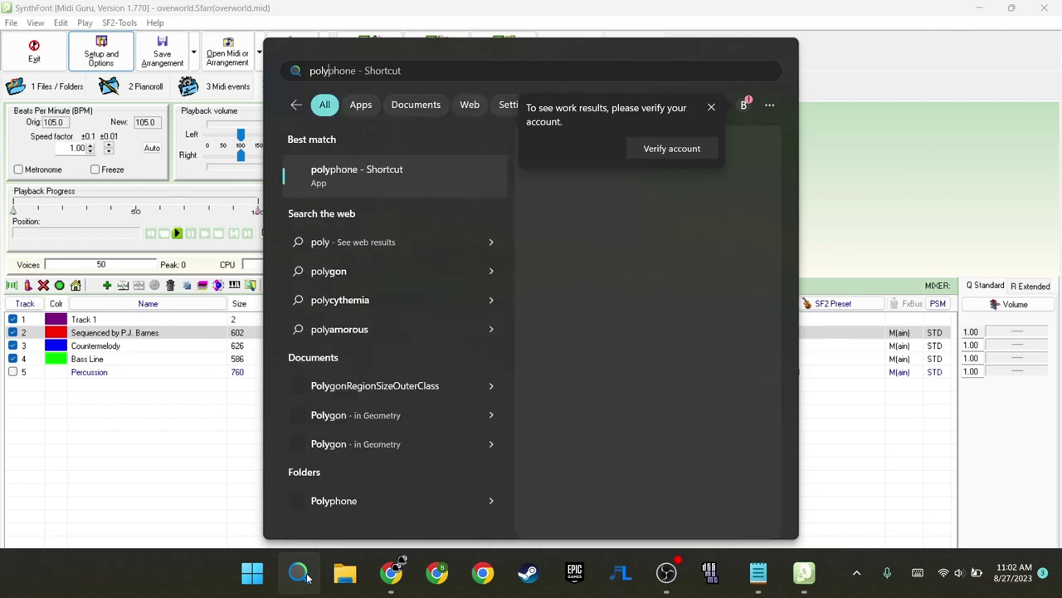
key(Return)
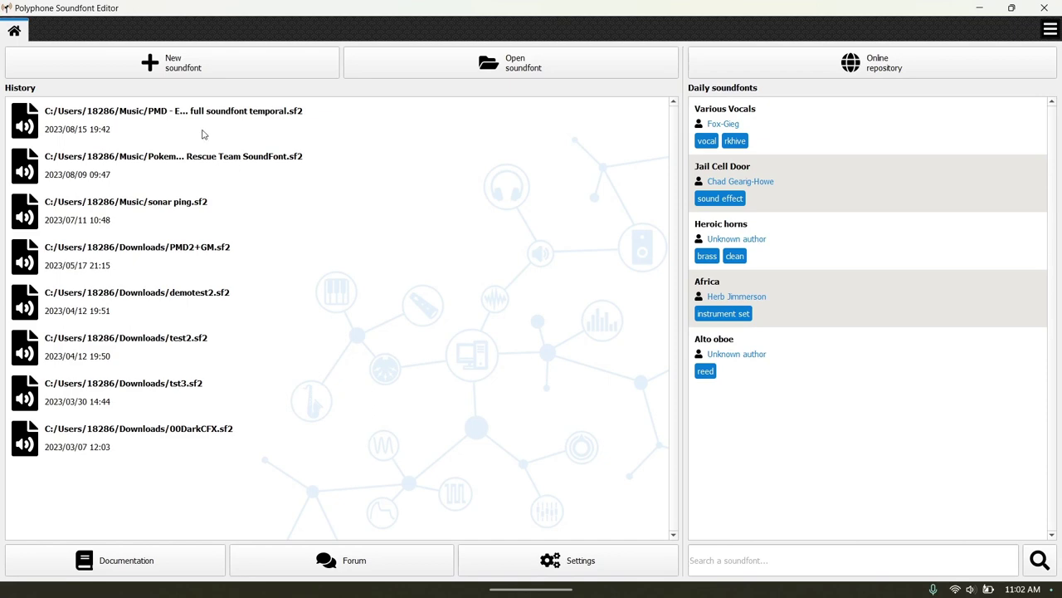
click(254, 140)
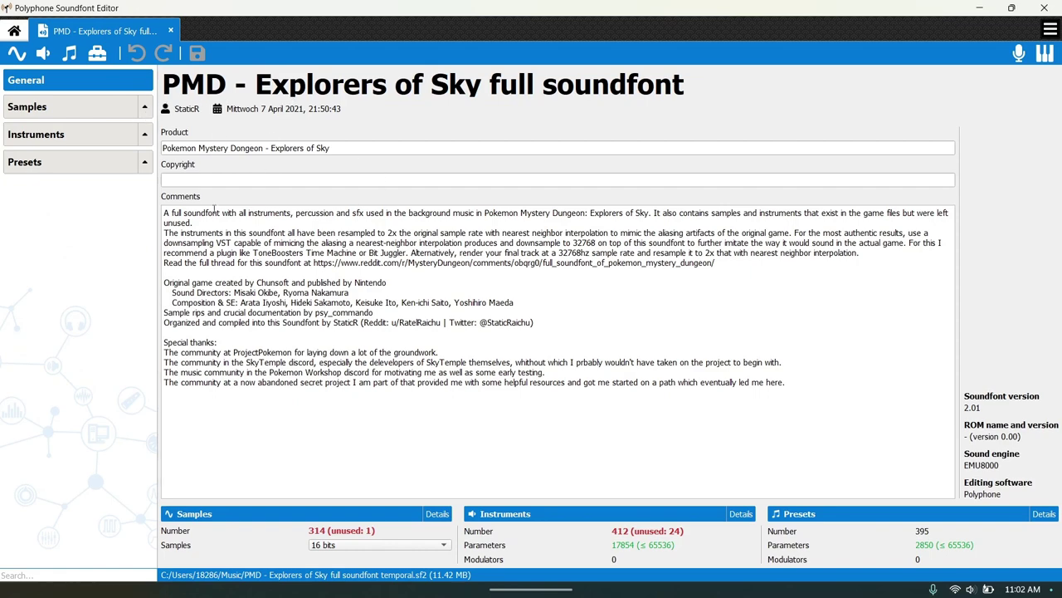
Review the soundfont's General page, highlighting its comments and examining the sample statistics and bit depth.
drag(164, 212, 198, 194)
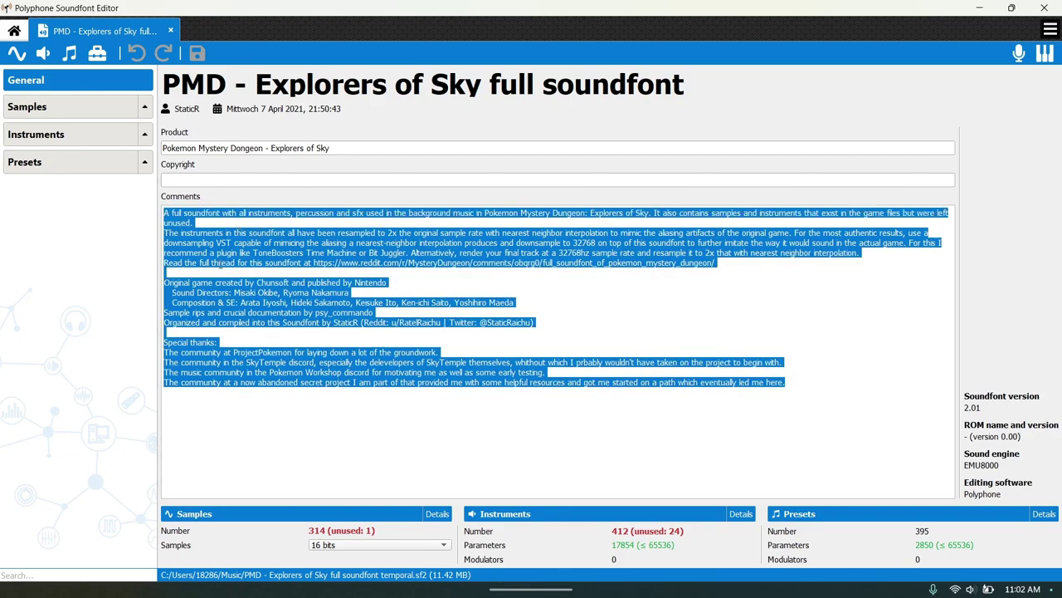
click(218, 274)
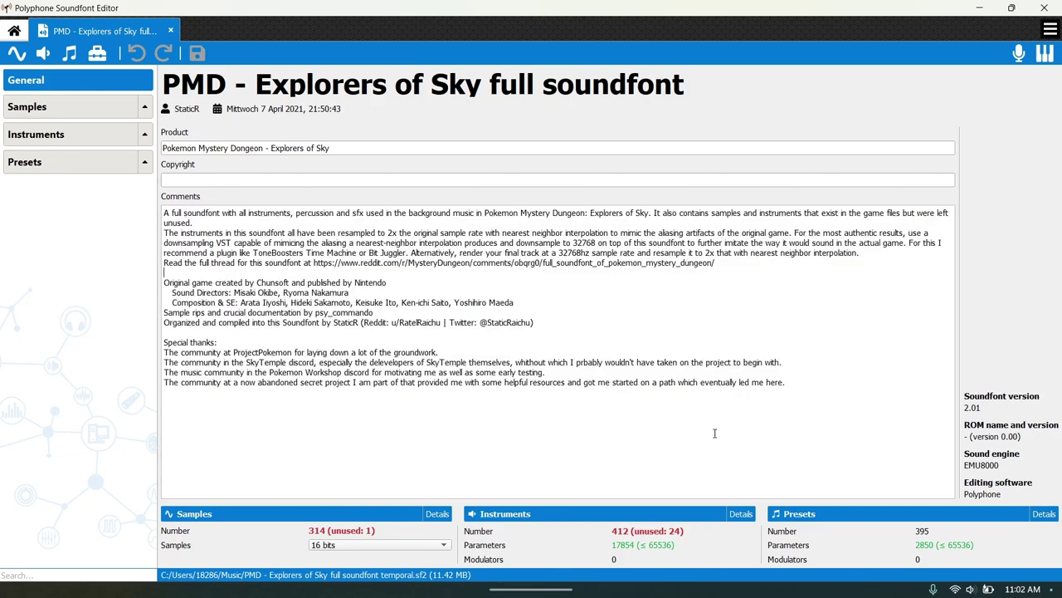
click(320, 546)
click(340, 552)
Expand the Samples list and browse individual waveforms, ending on the 0x27d_Flute2_G3 sample.
click(146, 108)
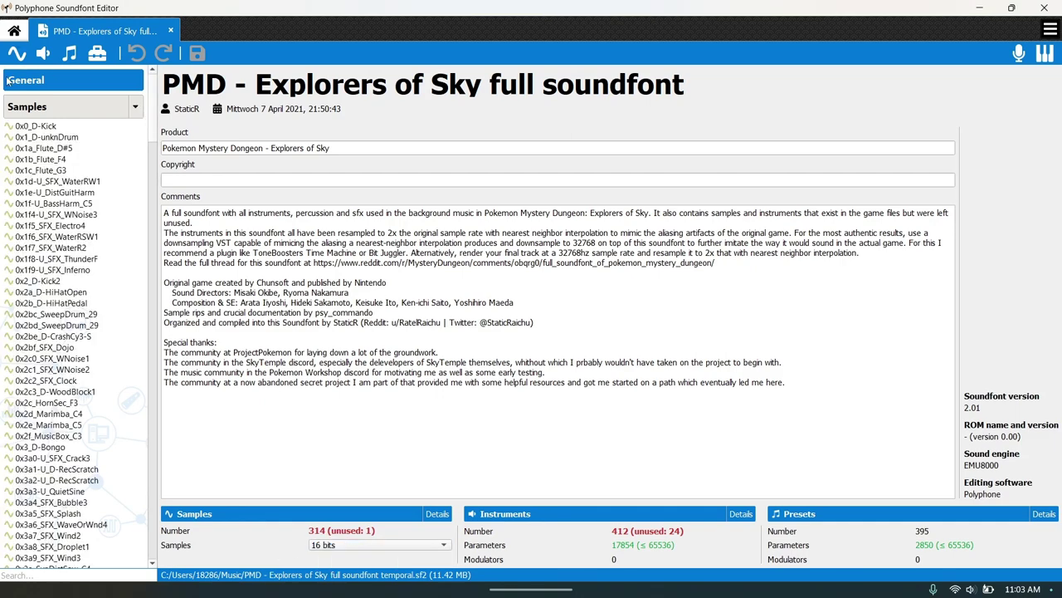
drag(153, 104, 154, 180)
click(44, 278)
scroll(60, 236, down, 6)
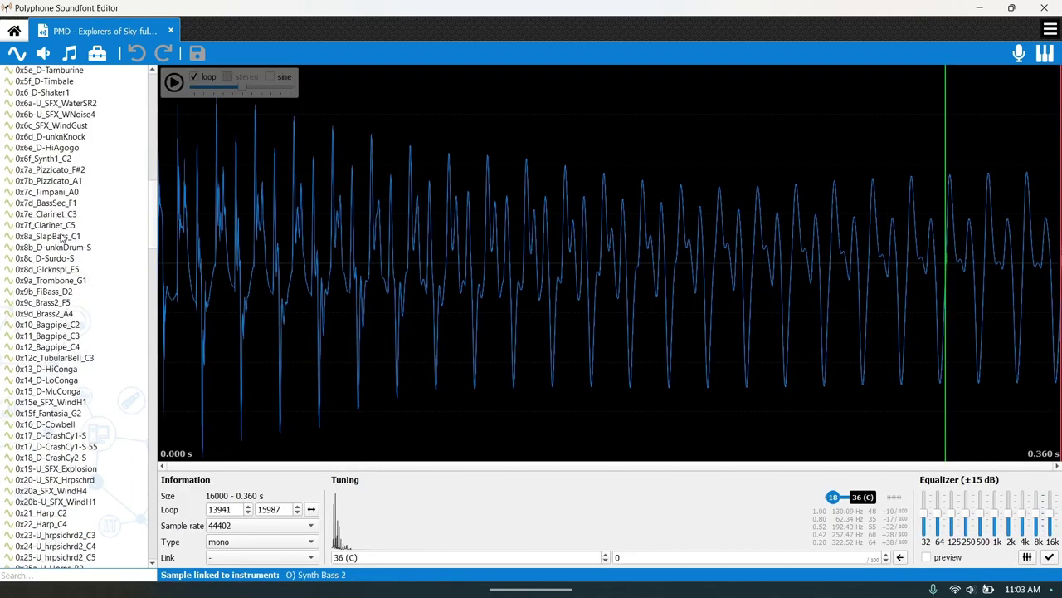
scroll(59, 236, down, 3)
click(60, 236)
scroll(60, 236, down, 3)
click(60, 237)
scroll(60, 237, down, 3)
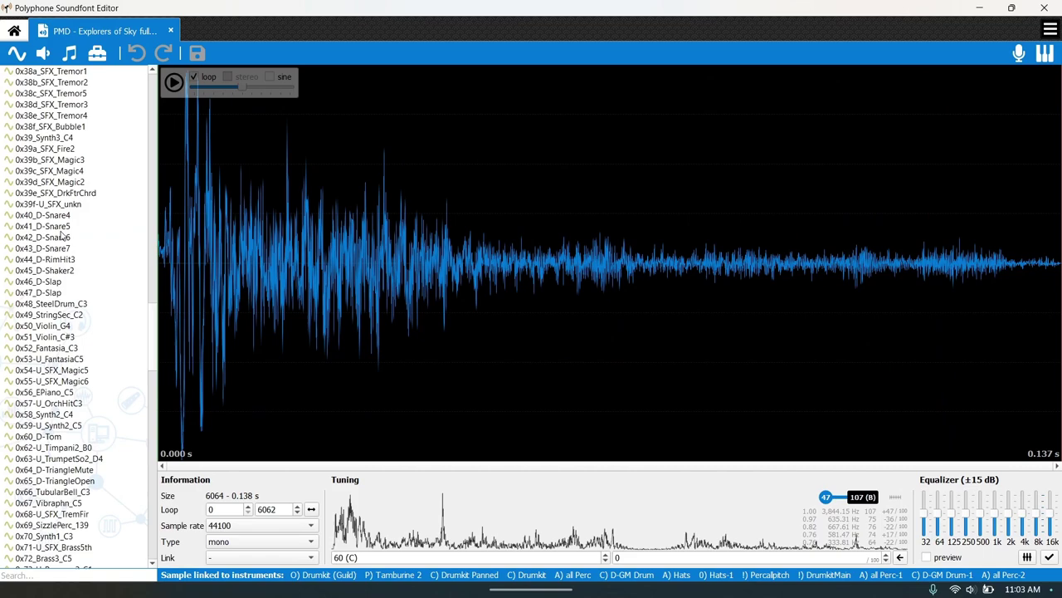
scroll(60, 235, down, 3)
click(61, 235)
scroll(61, 235, up, 10)
click(60, 235)
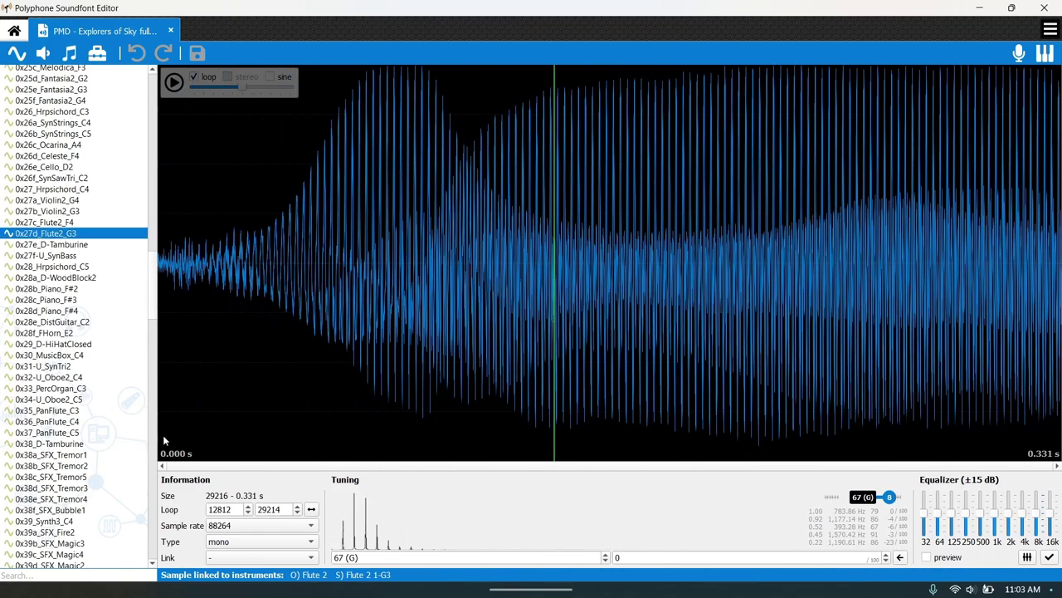
Compare samples further up the list, including 0x20a_SFX_WindH4, and finish on 0x5e_D-Tamburine.
scroll(52, 421, up, 1)
scroll(51, 314, down, 6)
click(50, 313)
scroll(50, 315, up, 6)
click(51, 313)
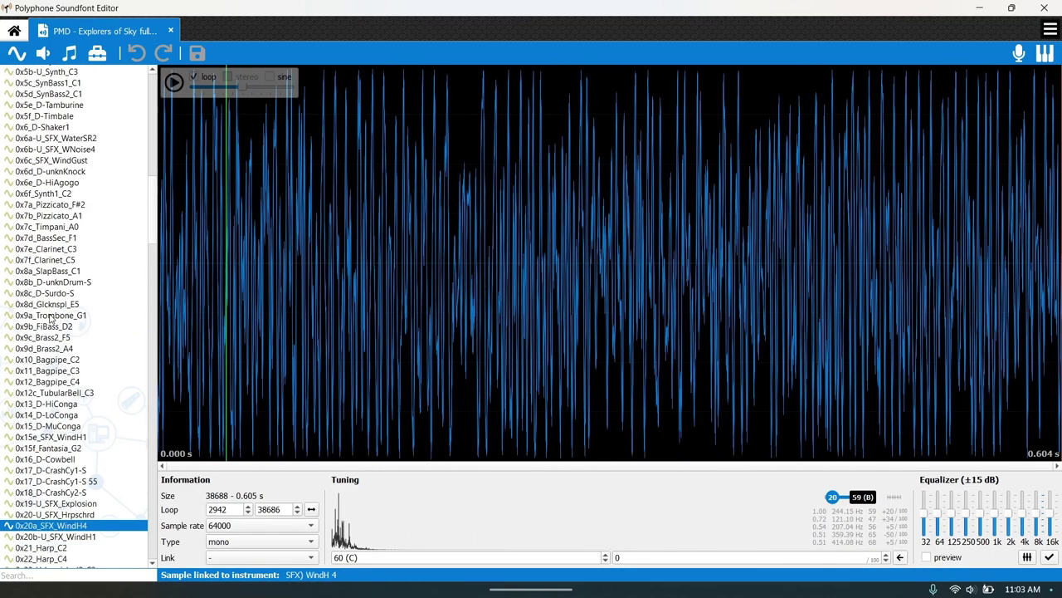
click(51, 313)
scroll(50, 315, up, 5)
scroll(50, 315, up, 1)
click(51, 313)
Inspect samples from 0x5e_D-Tamburine down the list, including 0x34-U_Oboe2_C5 and 0x41_D-Snare5, noting their sample rates.
scroll(50, 316, down, 7)
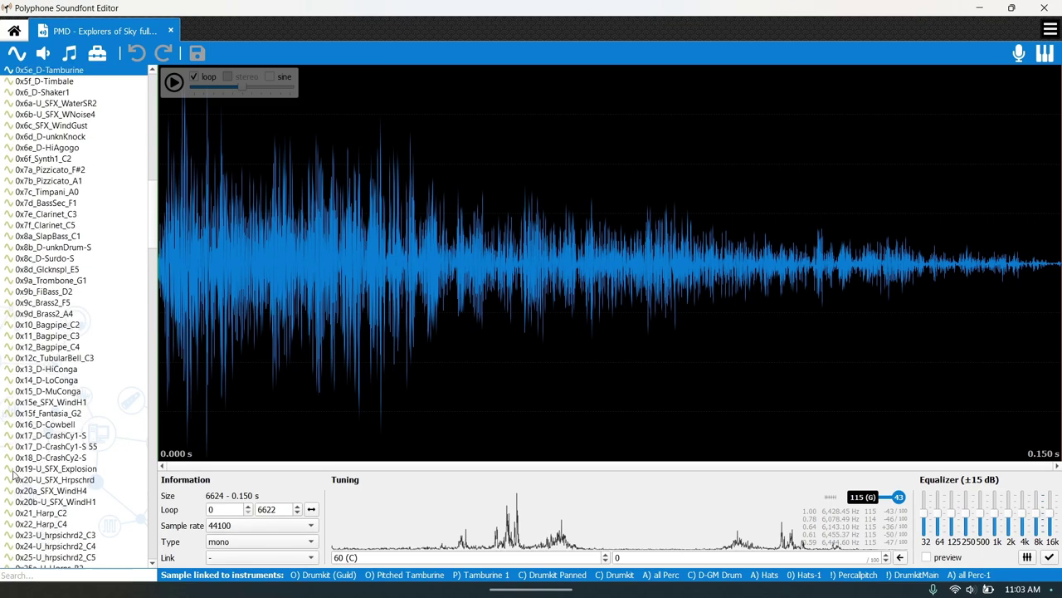
click(41, 470)
scroll(42, 469, down, 7)
click(41, 470)
scroll(42, 470, down, 6)
click(42, 470)
scroll(41, 469, down, 6)
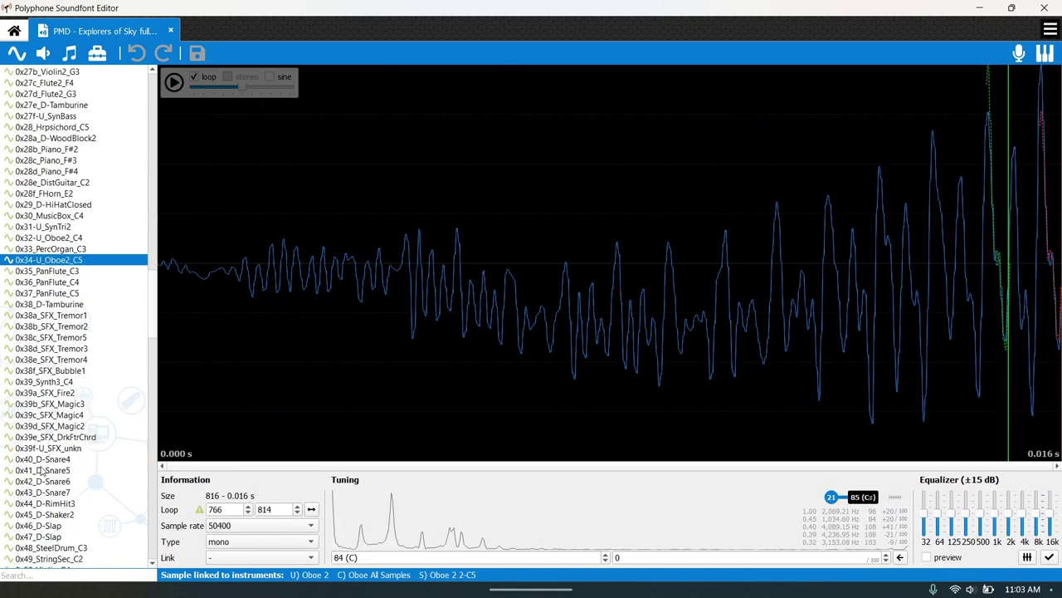
click(42, 470)
scroll(42, 470, down, 1)
scroll(42, 470, down, 5)
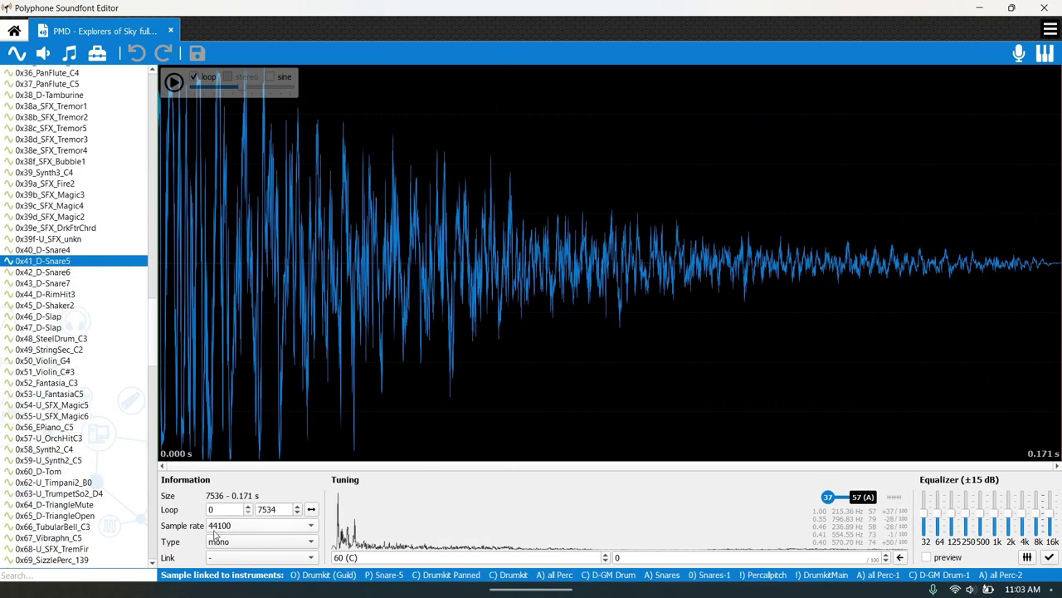
Examine the synth, string and horn samples, including 0x70_Synth1_C3, 0x267_SynStrings2_C1 and 0x259_FHorns2_F2.
click(70, 285)
click(65, 401)
scroll(65, 401, down, 5)
click(65, 401)
scroll(65, 401, down, 6)
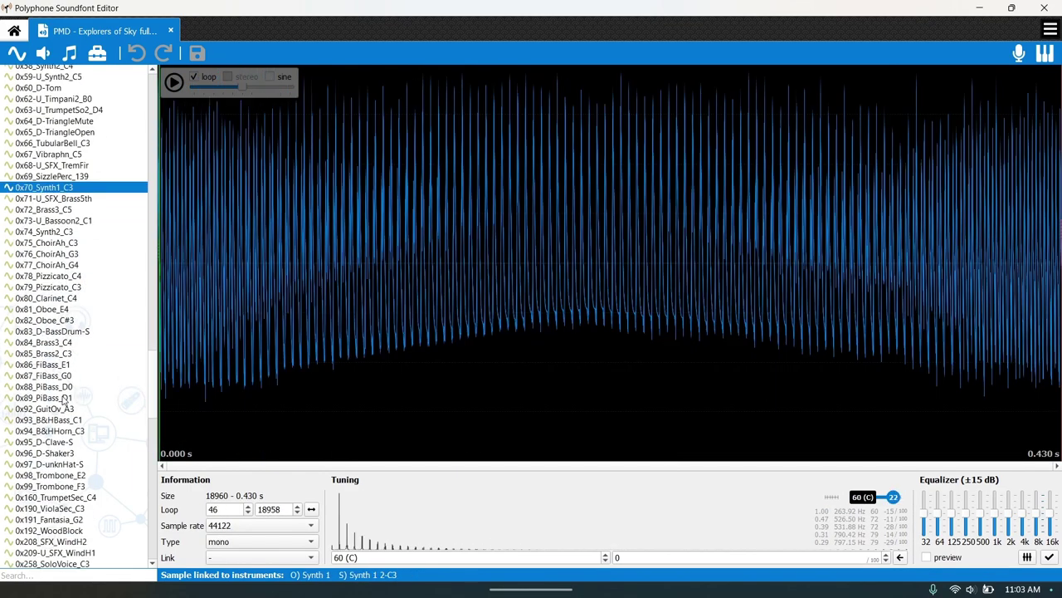
click(65, 401)
scroll(65, 401, down, 5)
click(65, 401)
scroll(64, 401, down, 3)
scroll(64, 401, down, 2)
click(65, 391)
click(72, 315)
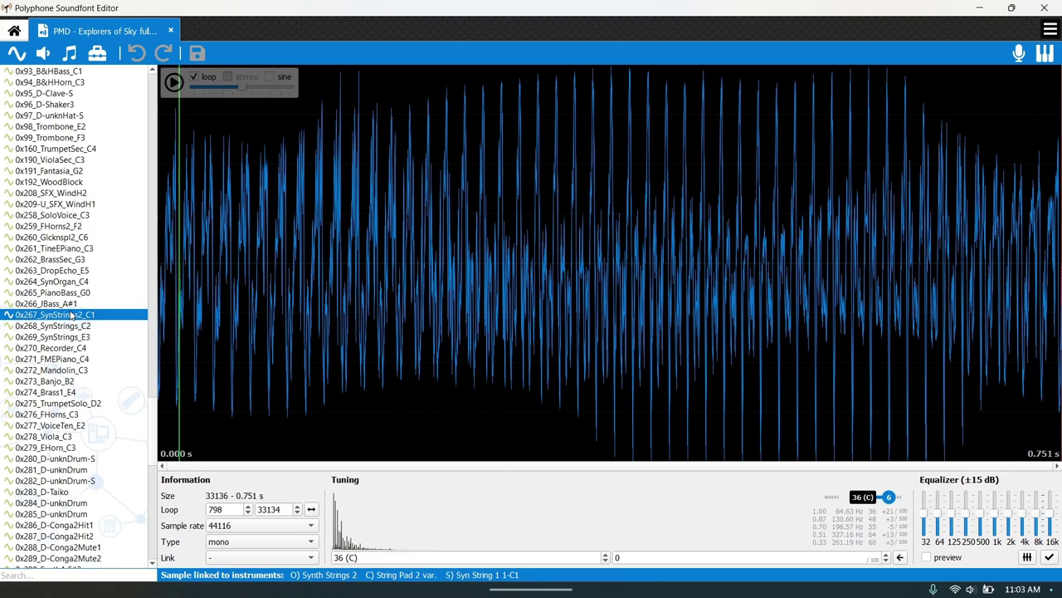
scroll(72, 316, up, 3)
click(71, 308)
click(70, 330)
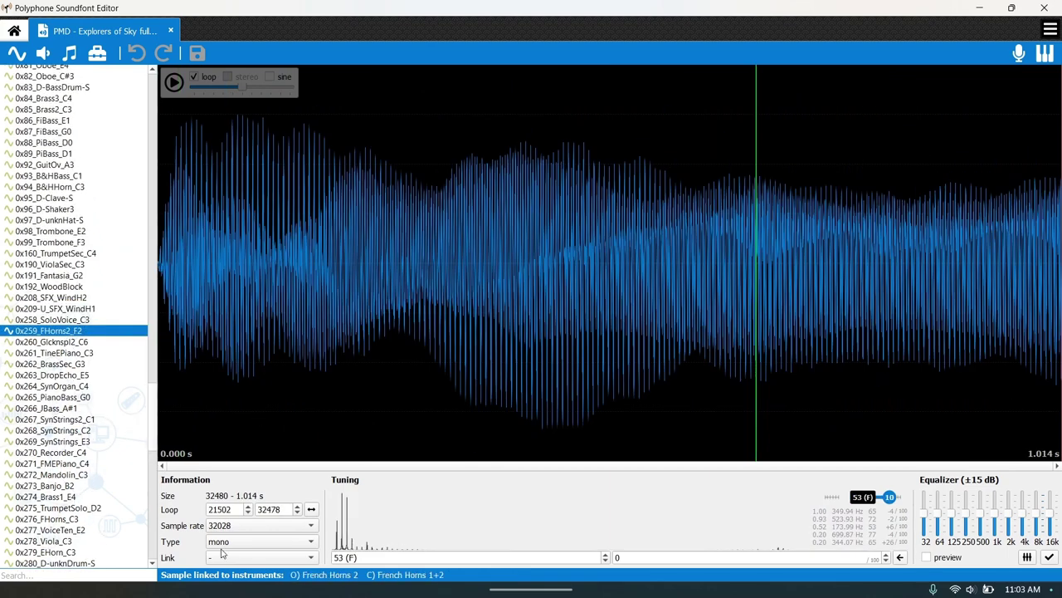
Look through the remaining samples, including 0x391_SFX_WaterSR1, and view the 0xaf_D-Whistle waveform.
scroll(87, 343, down, 5)
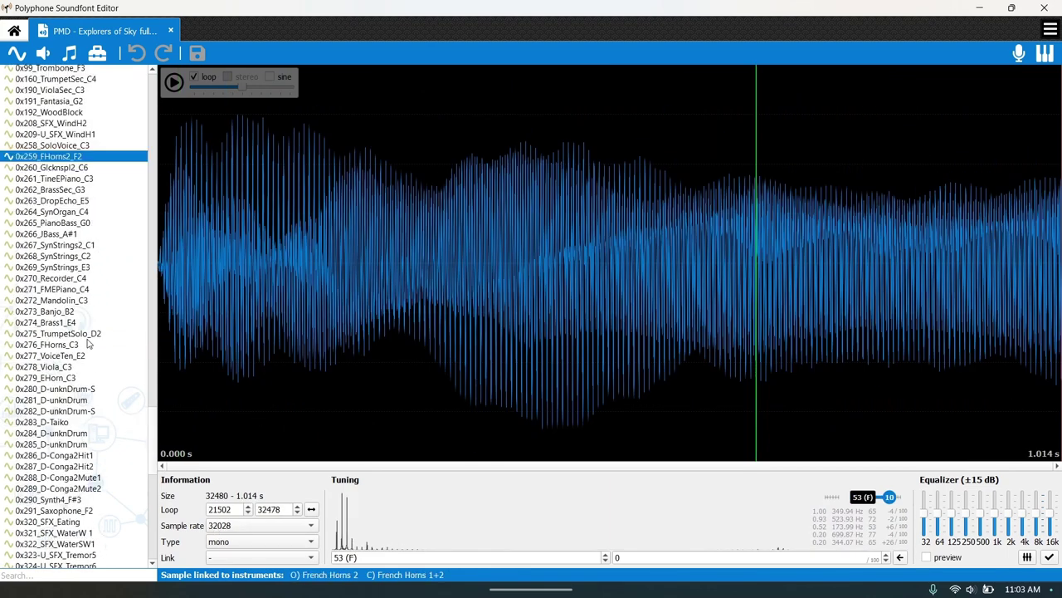
scroll(87, 343, down, 2)
click(87, 340)
scroll(87, 342, down, 2)
click(87, 339)
scroll(88, 344, down, 4)
click(88, 341)
scroll(88, 343, down, 3)
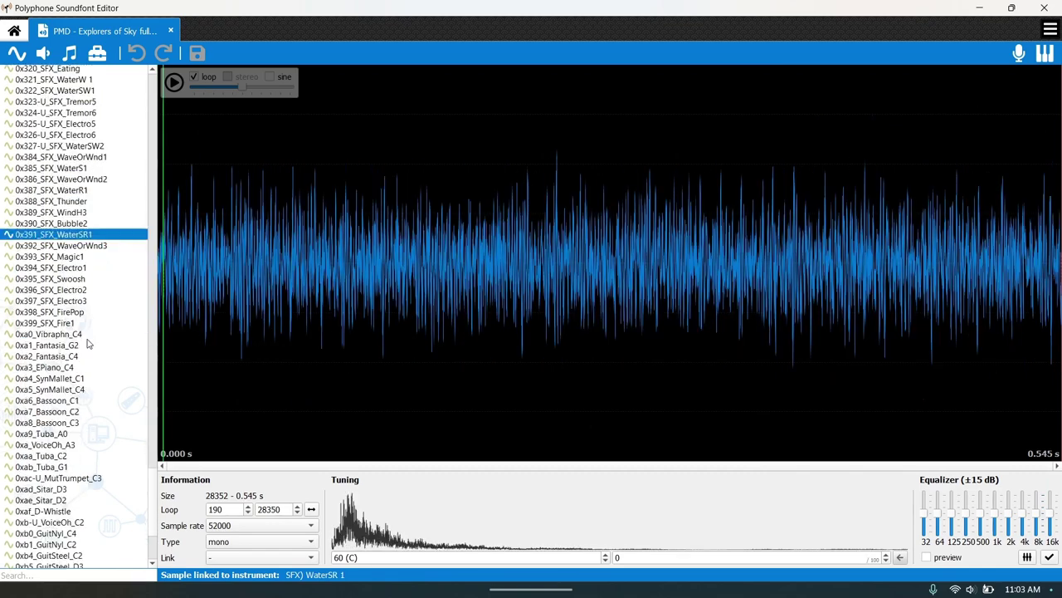
scroll(89, 343, down, 2)
scroll(89, 343, down, 3)
click(89, 341)
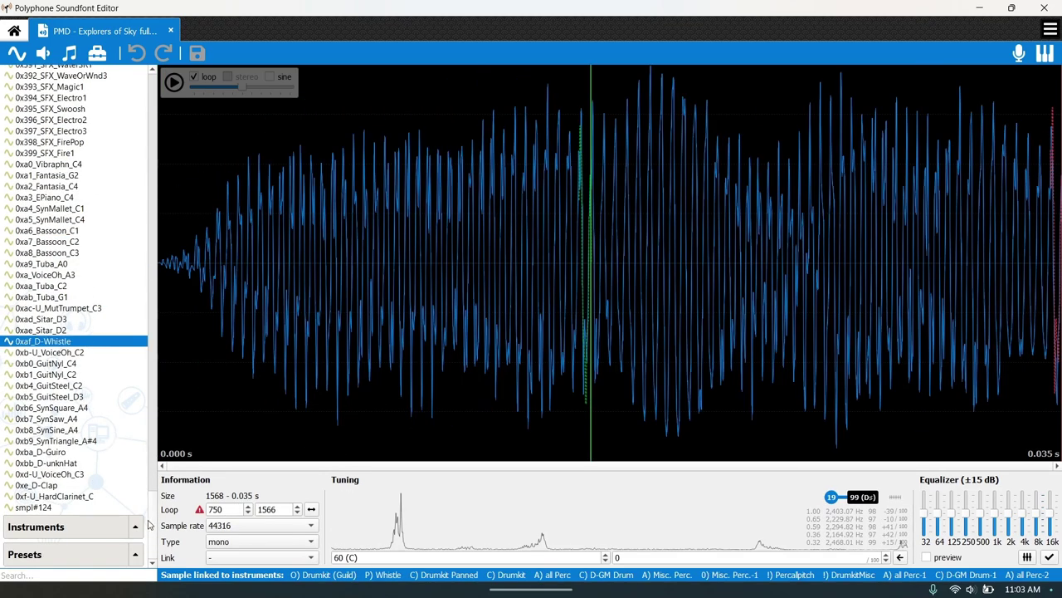
Return to the first samples, view 0x0_D-Kick, and play the looped 0x1b_Flute_F4 sample twice, stopping each playback.
drag(150, 525, 128, 121)
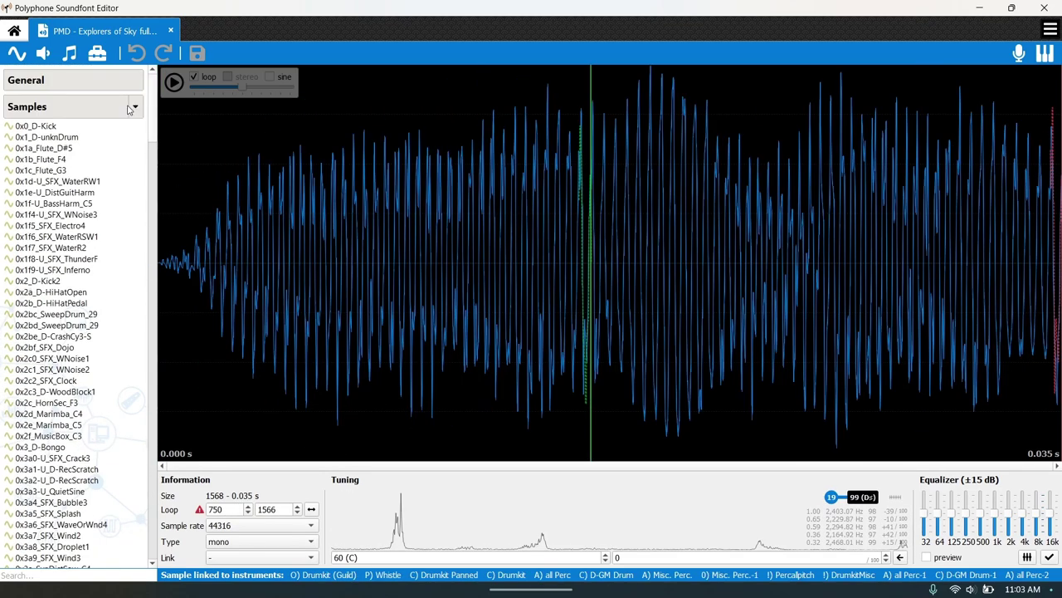
click(94, 128)
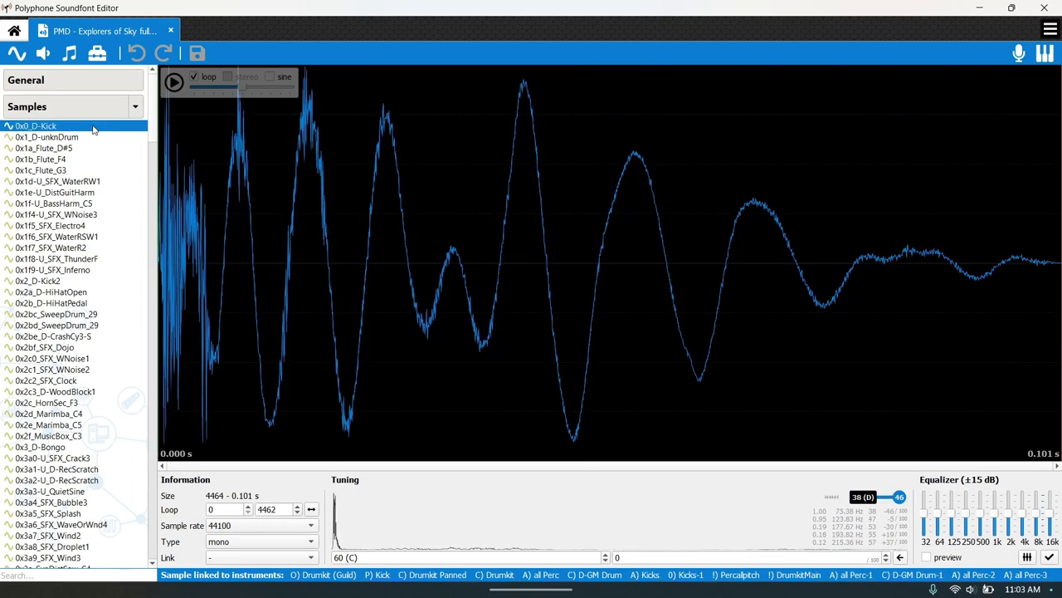
click(69, 159)
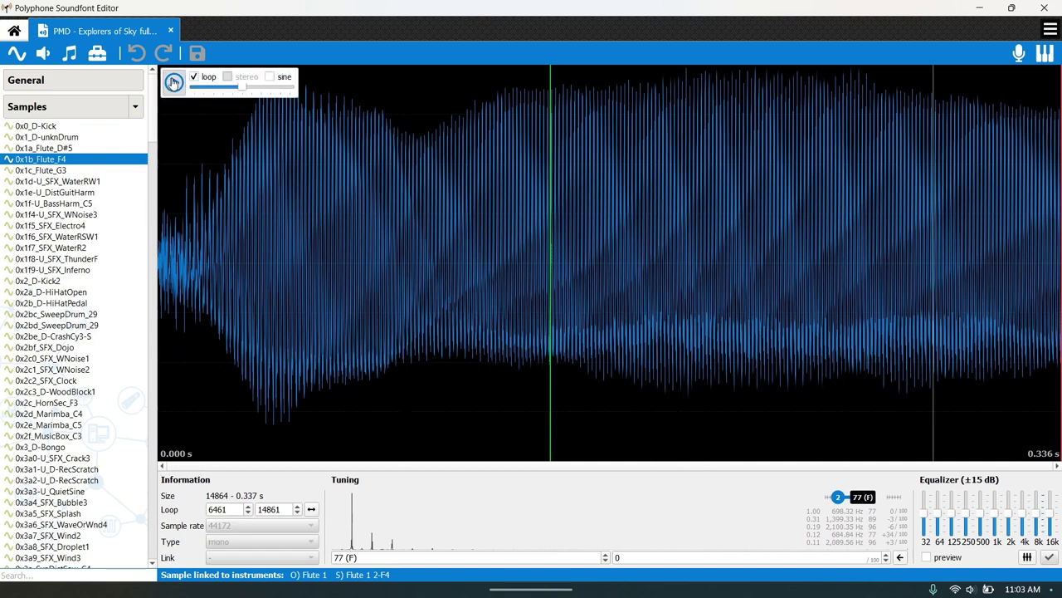
key(space)
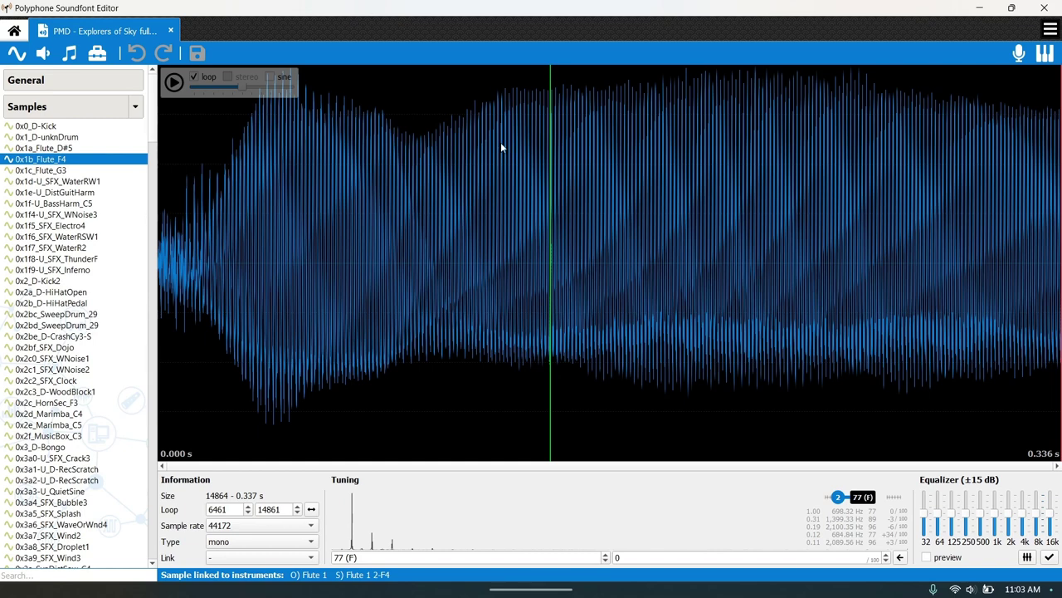
click(173, 86)
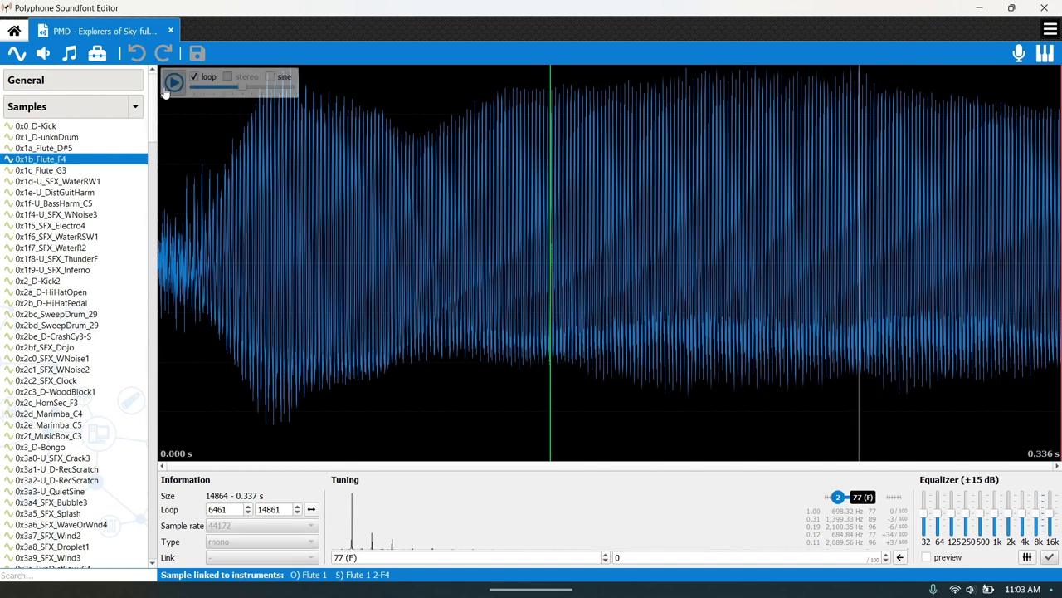
click(172, 82)
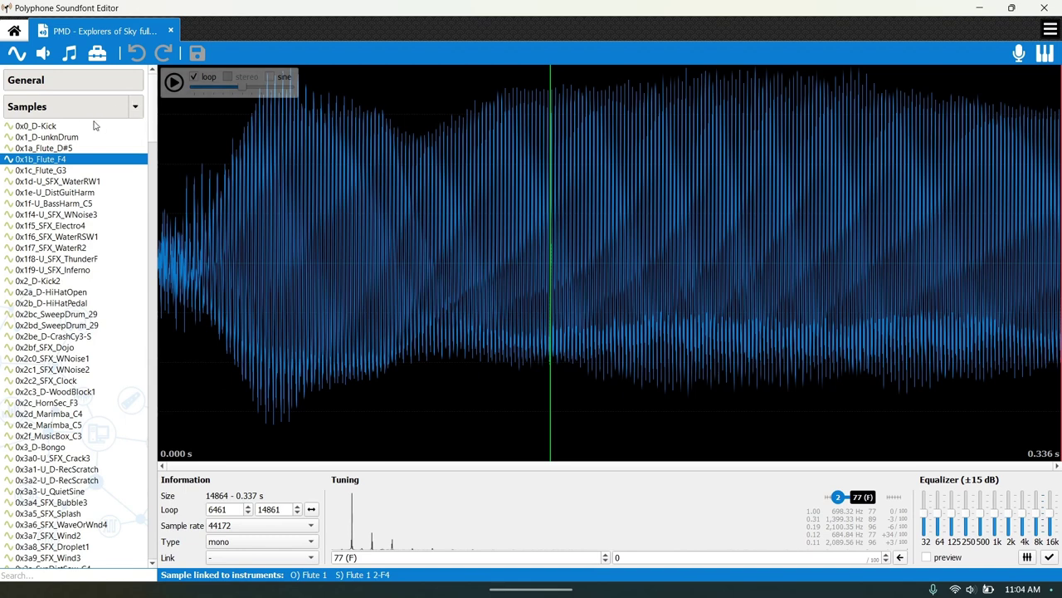
View the 0x1f-U_BassHarm_C5 and 0x1d-U_SFX_WaterRW1 samples and review the available sample processing tools.
click(71, 206)
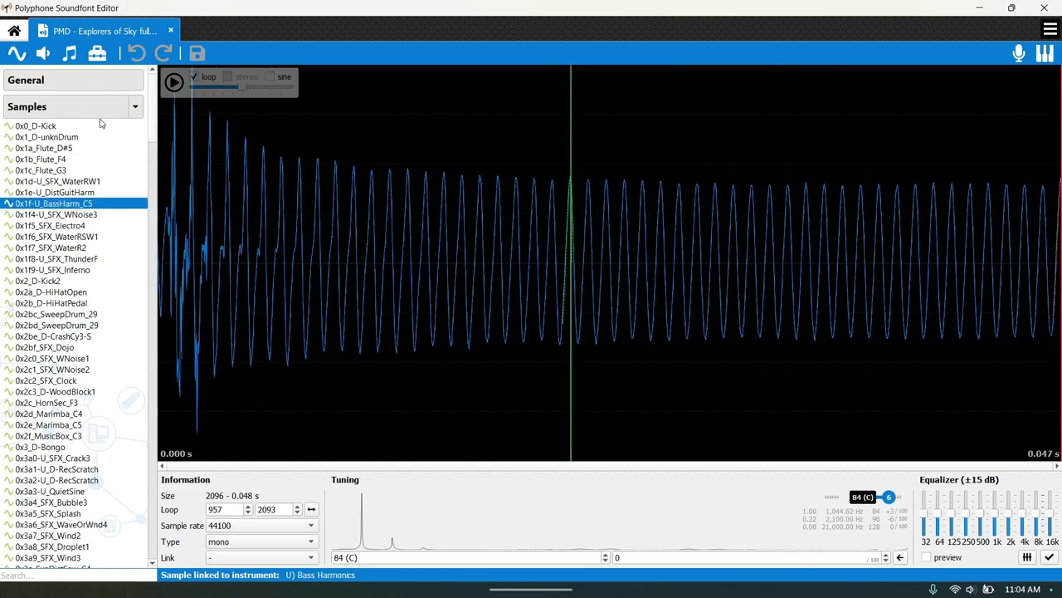
key(Up)
key(Up)
click(97, 53)
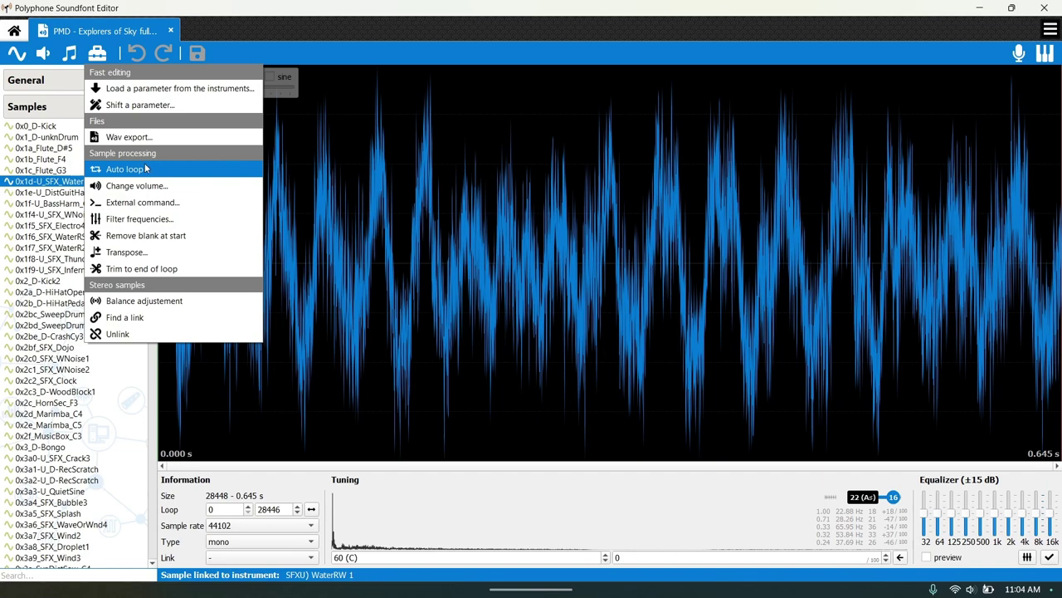
View the 0x1f5_SFX_Electro4 sample, collapse the sample list, and show the overview table of all samples.
click(49, 225)
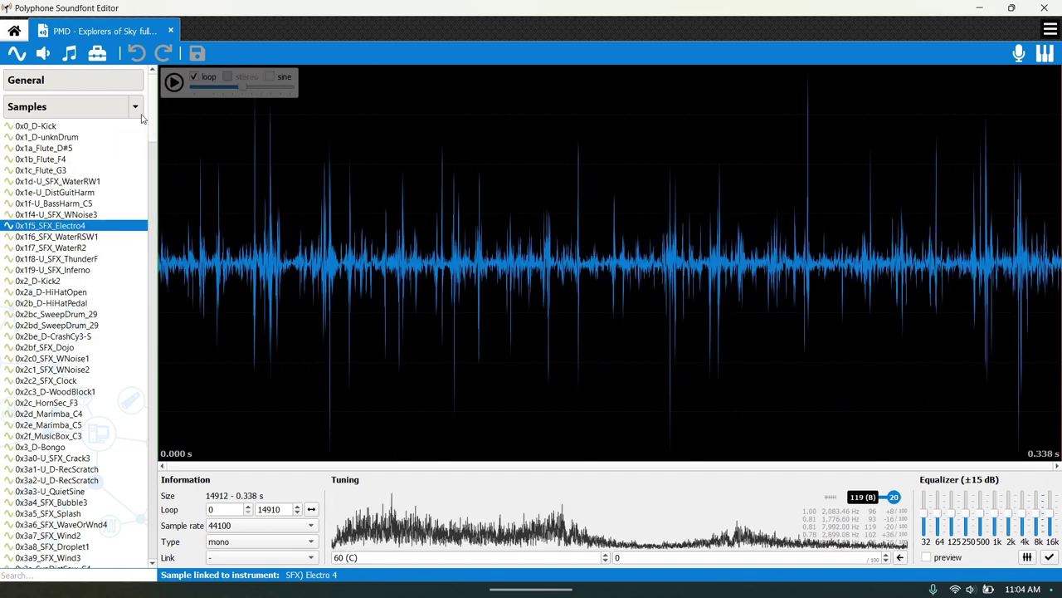
click(140, 106)
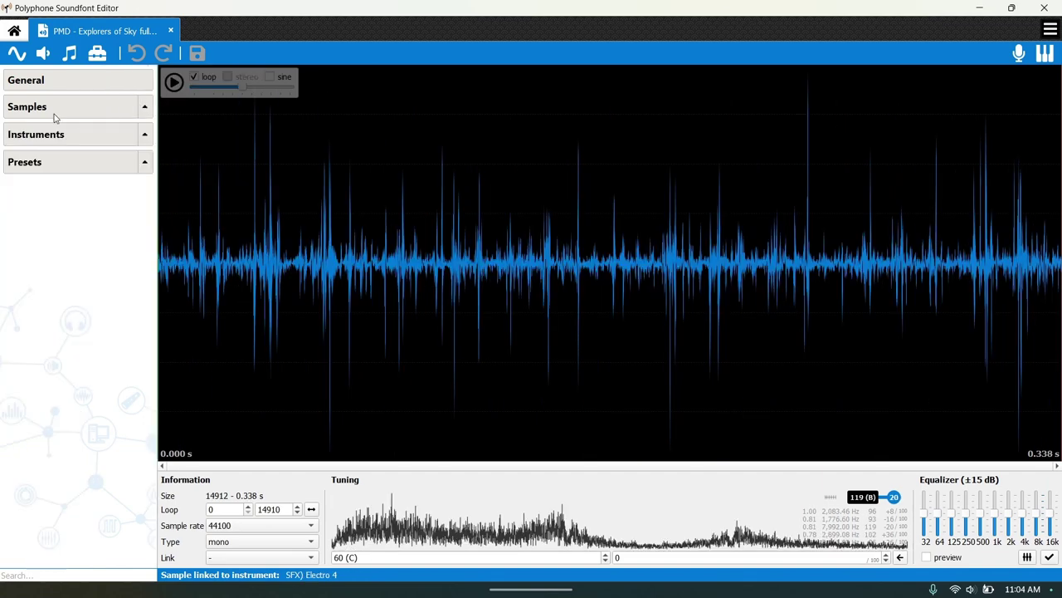
click(153, 108)
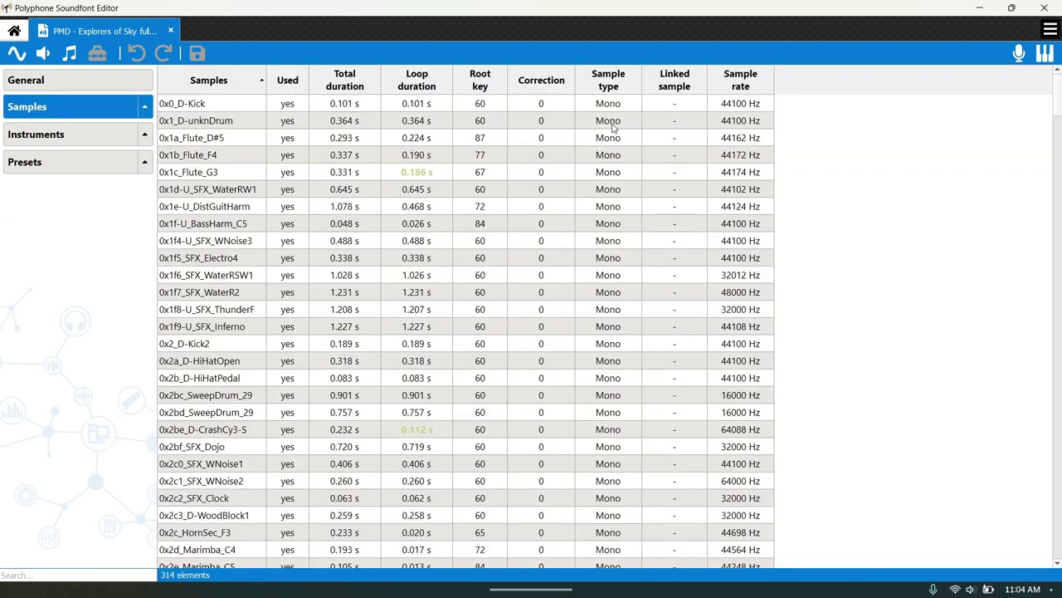
Expand the Instruments list and examine the parameter tables of A) all Perc and C) Oboe All Samples.
click(146, 133)
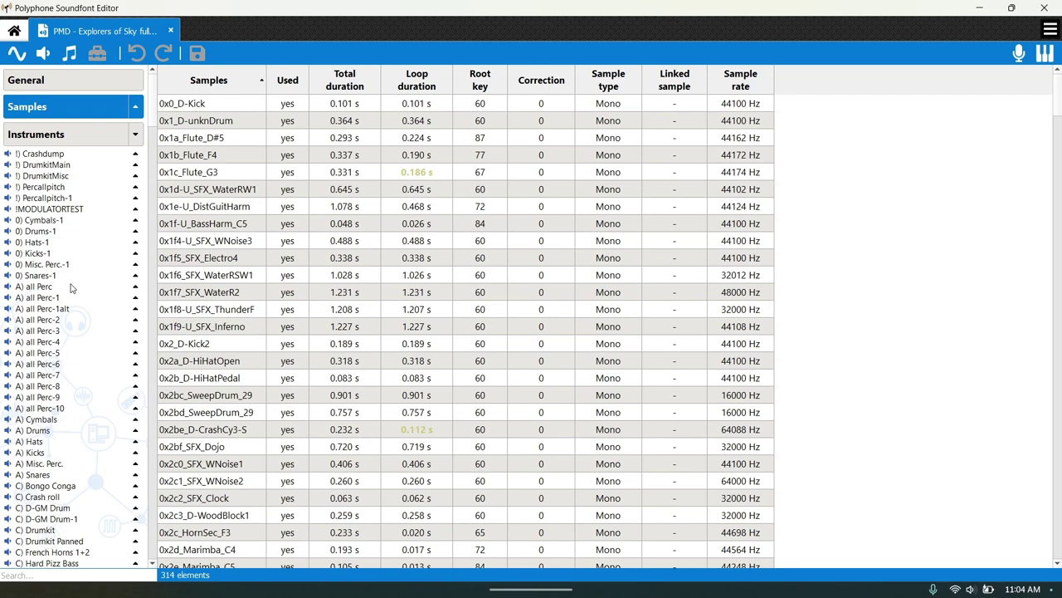
click(125, 287)
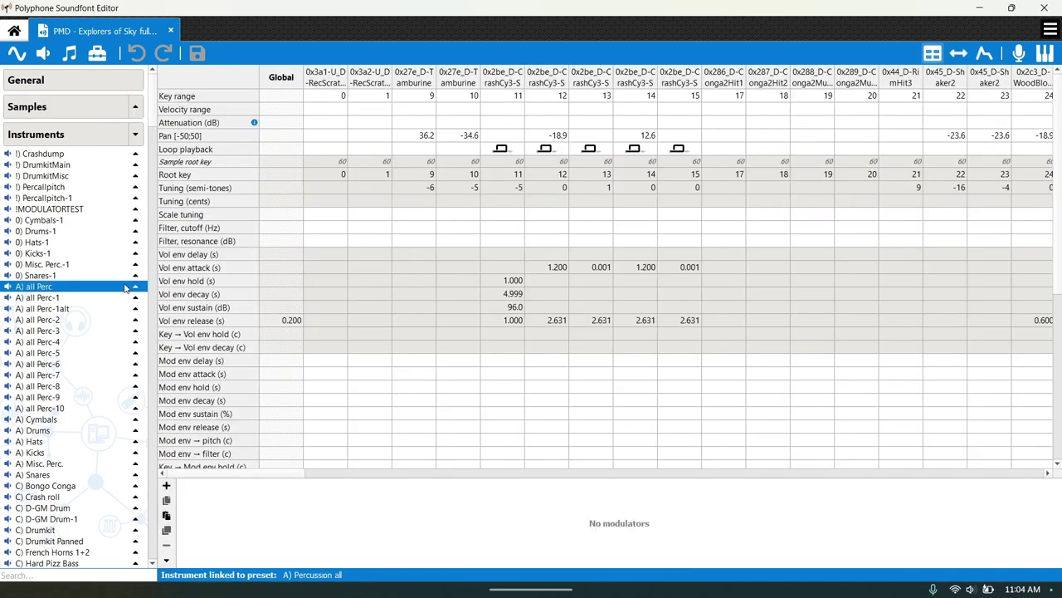
scroll(18, 295, down, 6)
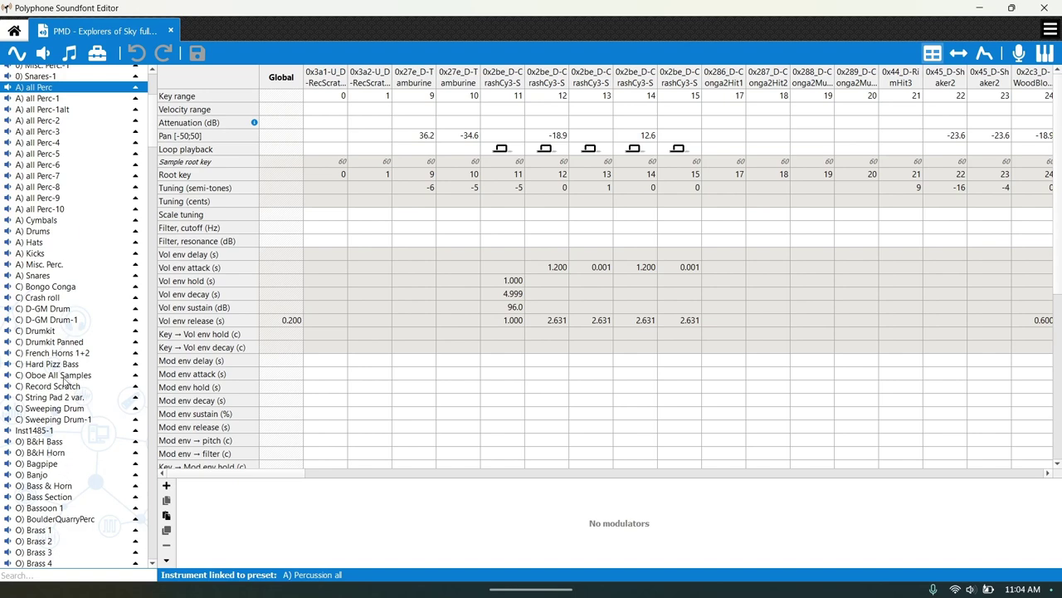
click(75, 376)
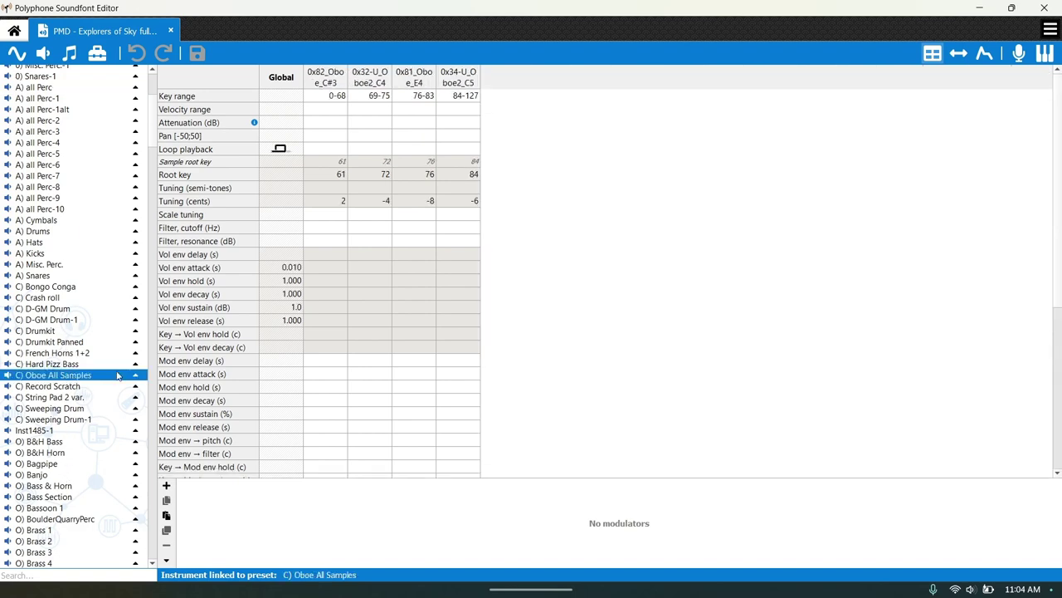
scroll(48, 358, down, 3)
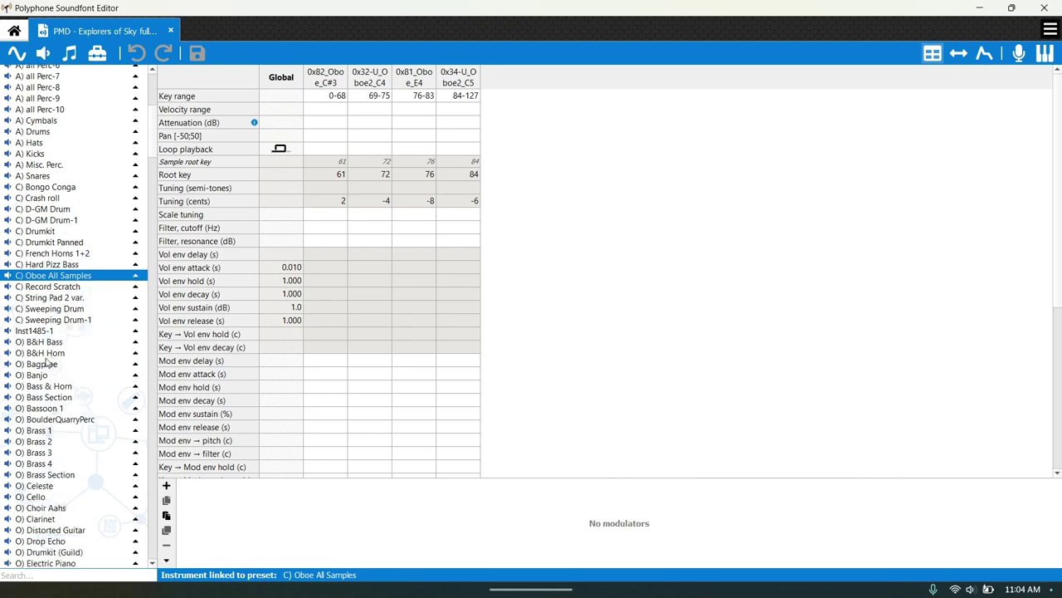
Show the O) Bassoon 1 instrument's parameters, expand its samples, and select 0xa6_Bassoon_C1.
click(50, 407)
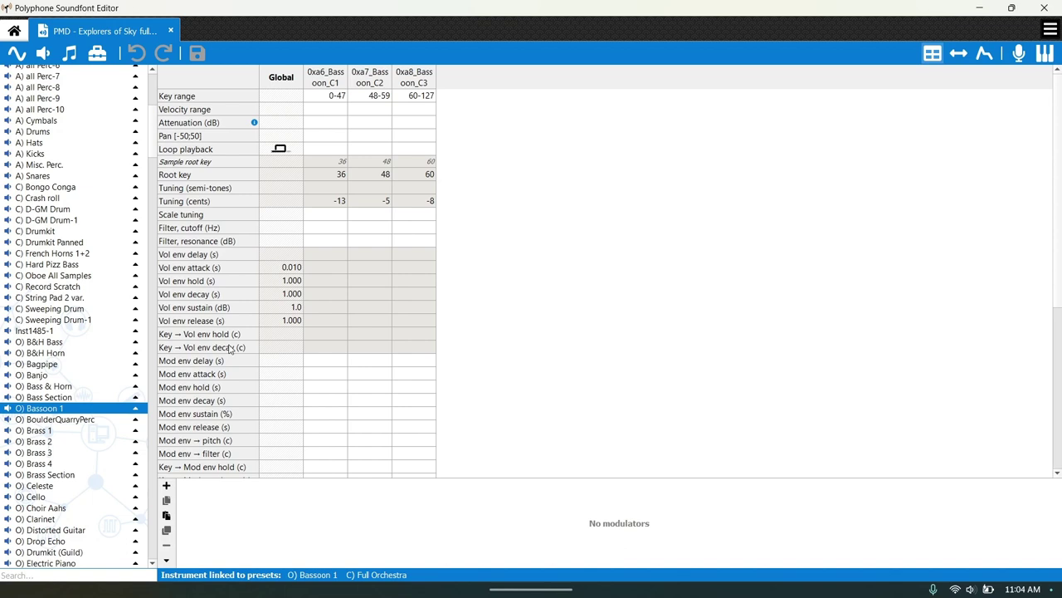
click(135, 409)
scroll(37, 407, down, 2)
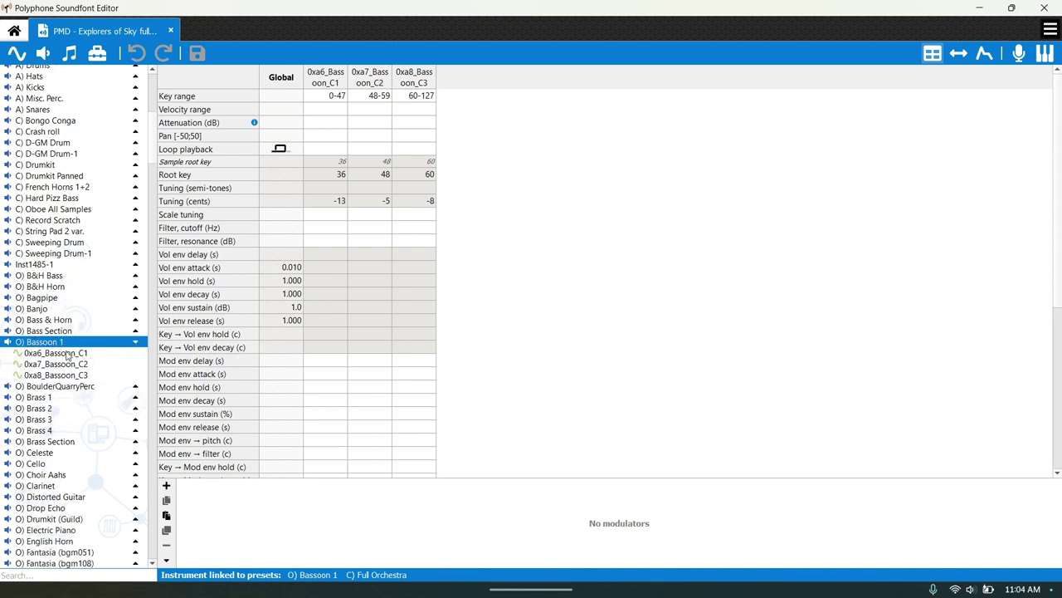
click(67, 354)
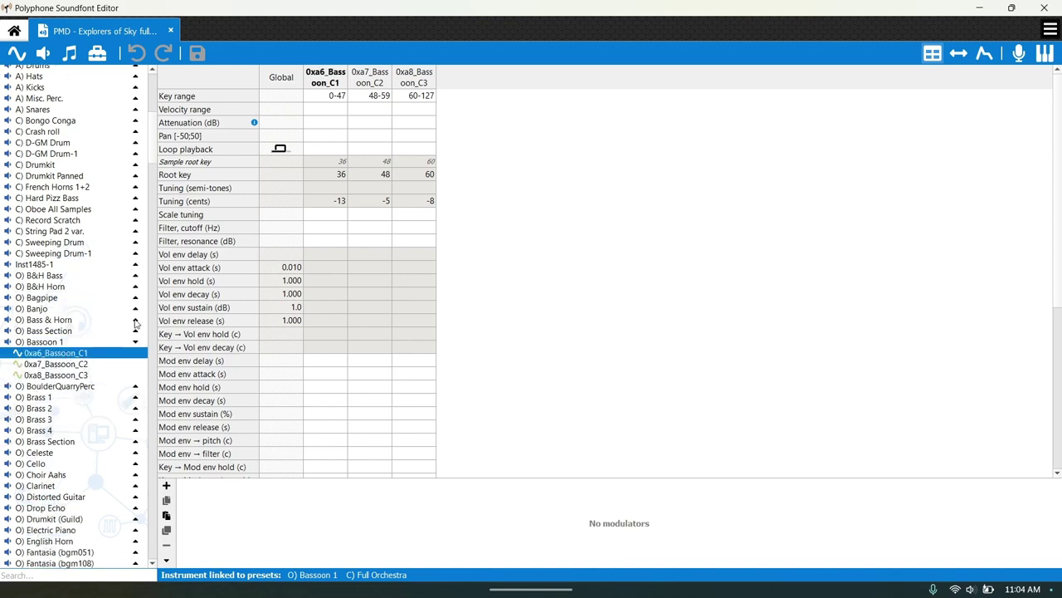
Select the 0xa7_Bassoon_C2 and 0xa8_Bassoon_C3 samples, and show the virtual keyboard over the parameter table.
click(75, 364)
click(76, 376)
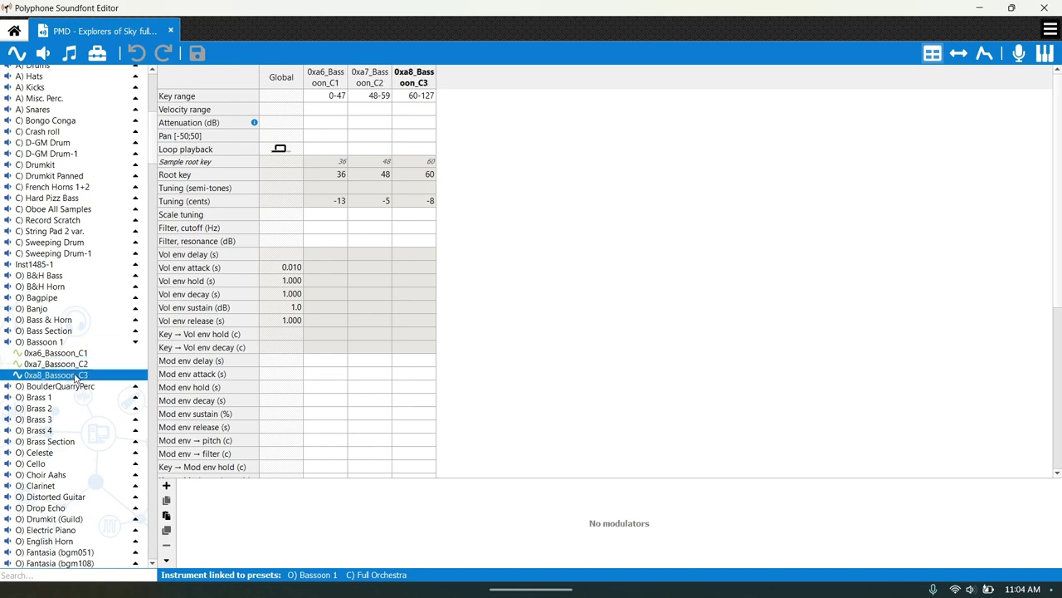
click(1045, 53)
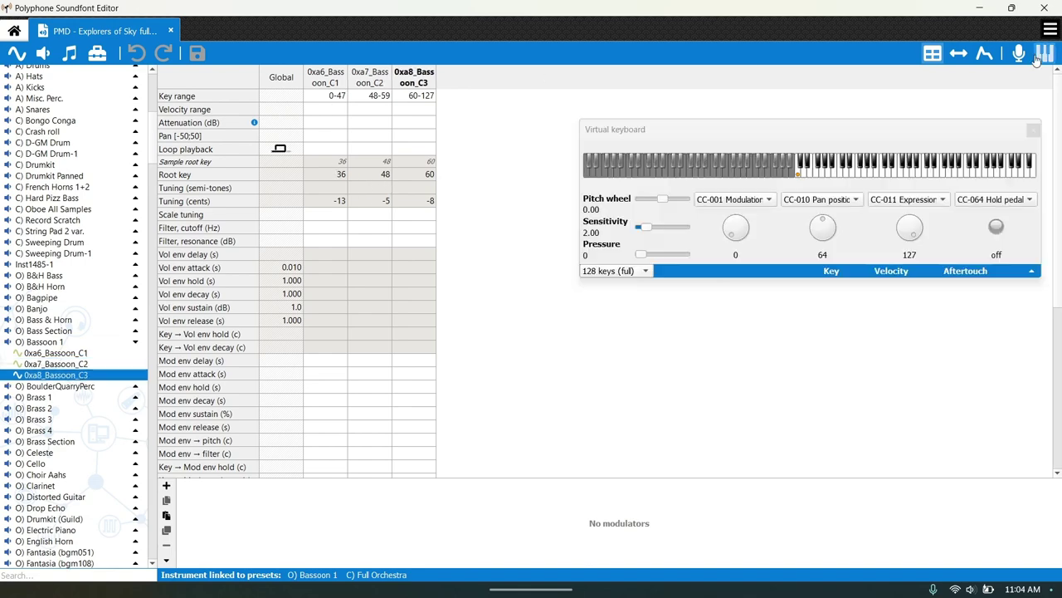
drag(748, 128, 390, 170)
Compare the playable key ranges of the three O) Bassoon 1 samples on the virtual keyboard and try out notes.
click(57, 363)
click(56, 353)
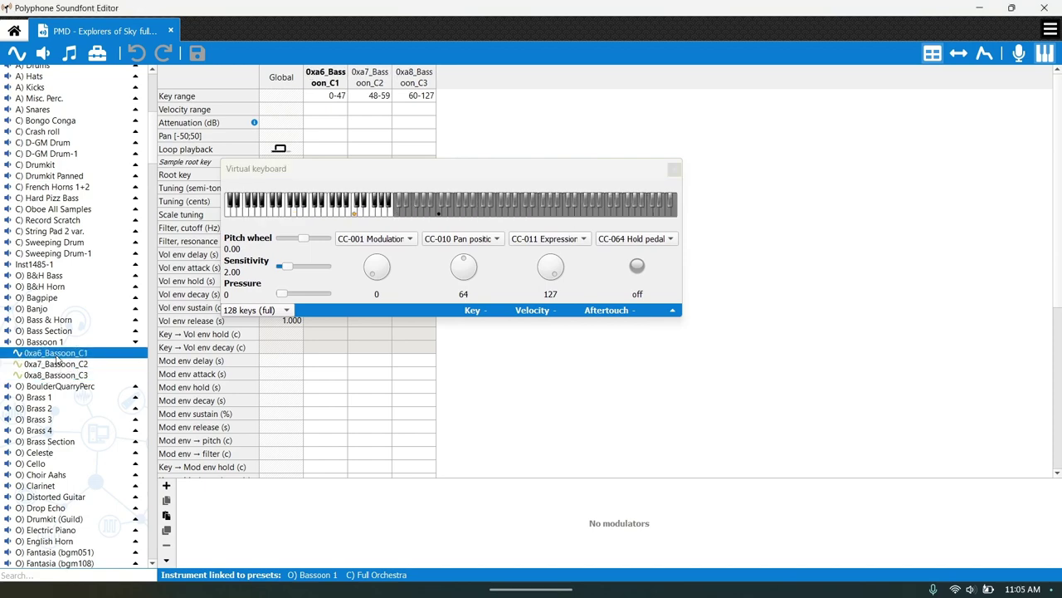
click(366, 207)
click(104, 365)
click(83, 357)
click(229, 218)
click(393, 219)
click(400, 213)
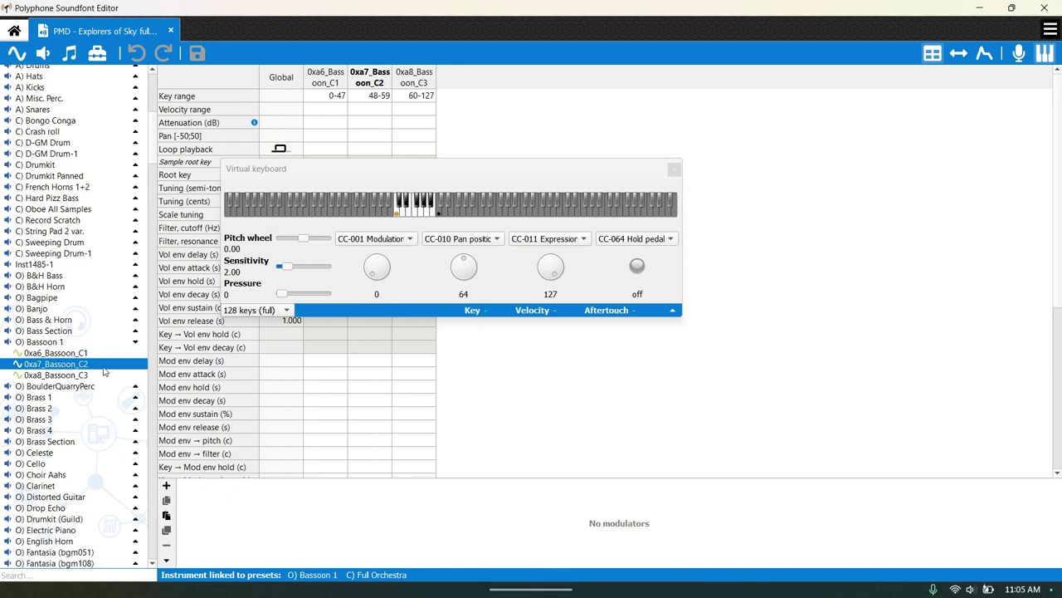
click(96, 376)
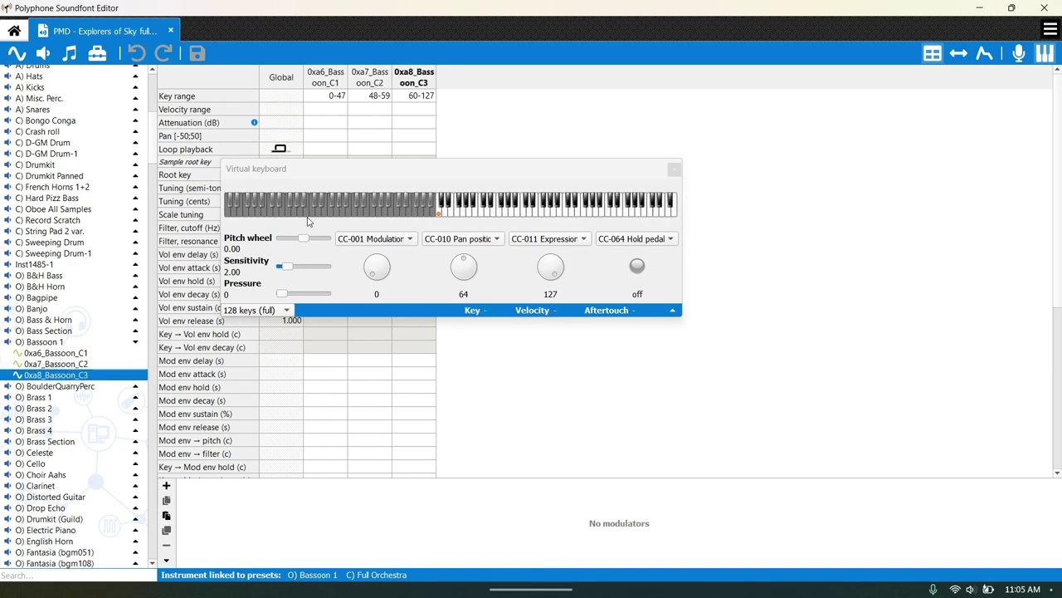
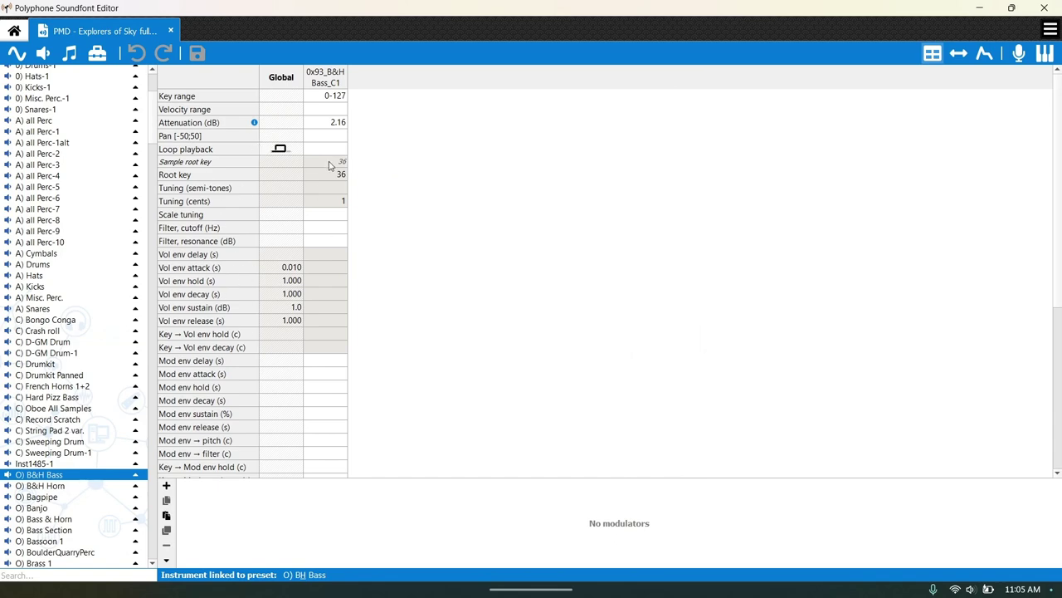
Collapse the Instruments list and expand the Presets list.
scroll(89, 136, up, 5)
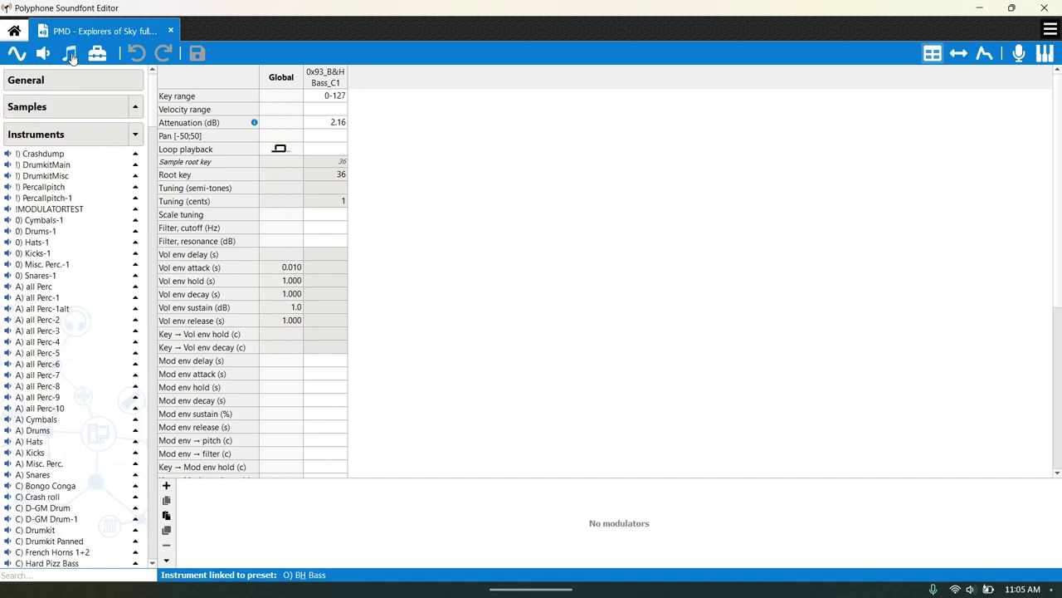
click(136, 139)
click(141, 163)
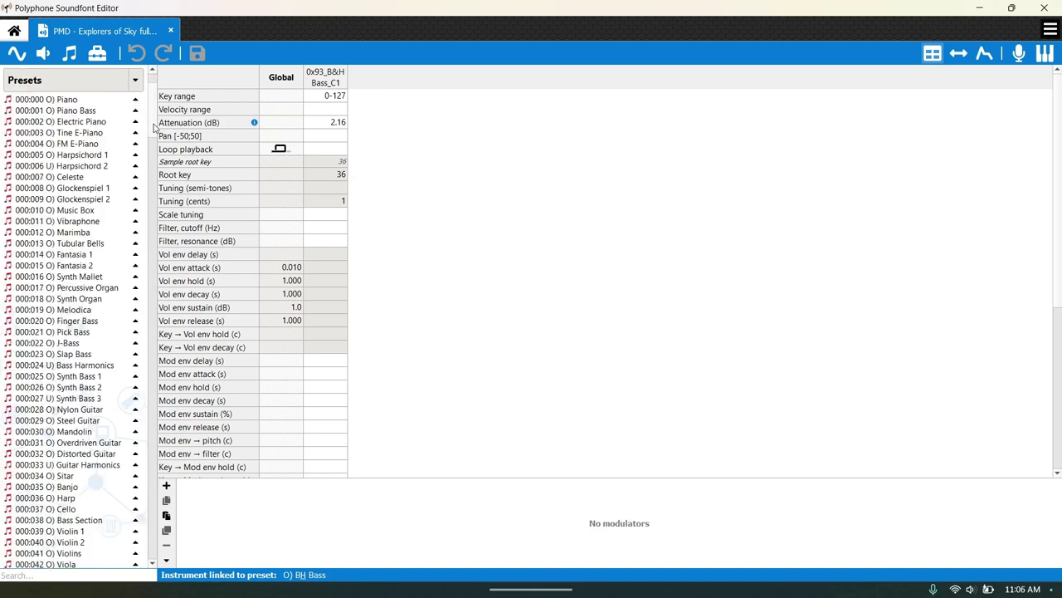
View the parameter tables of the O) Tubular Bells, O) Glockenspiel 1 and O) Fantasia 1 presets.
click(63, 280)
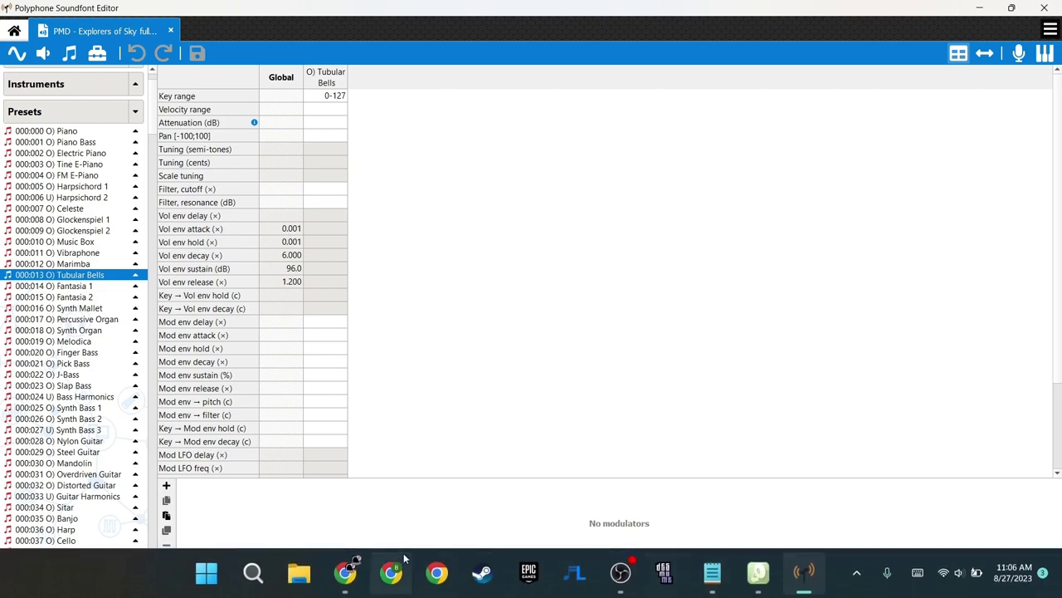
click(81, 220)
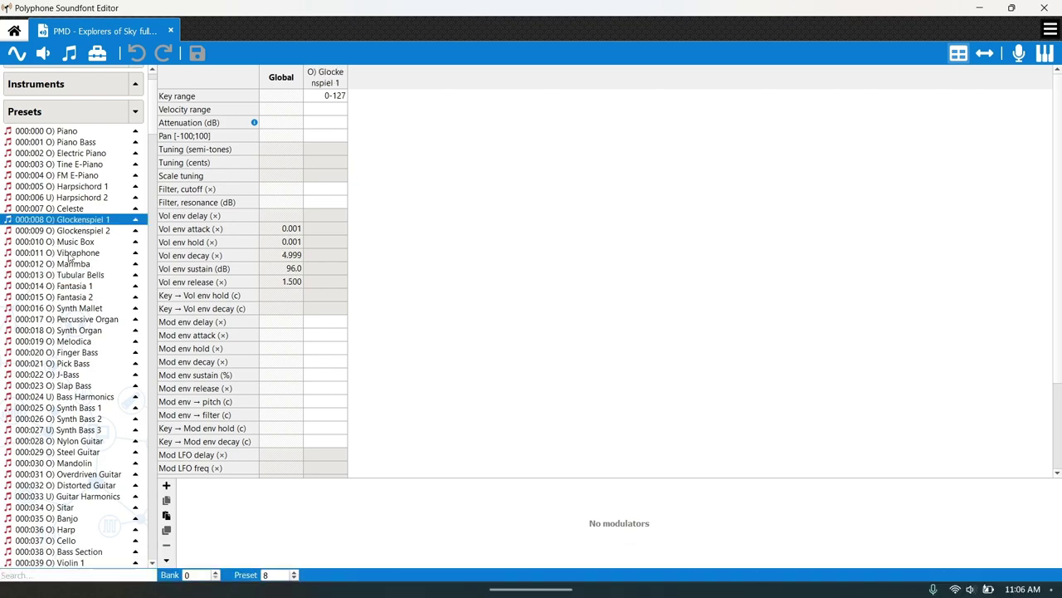
click(95, 288)
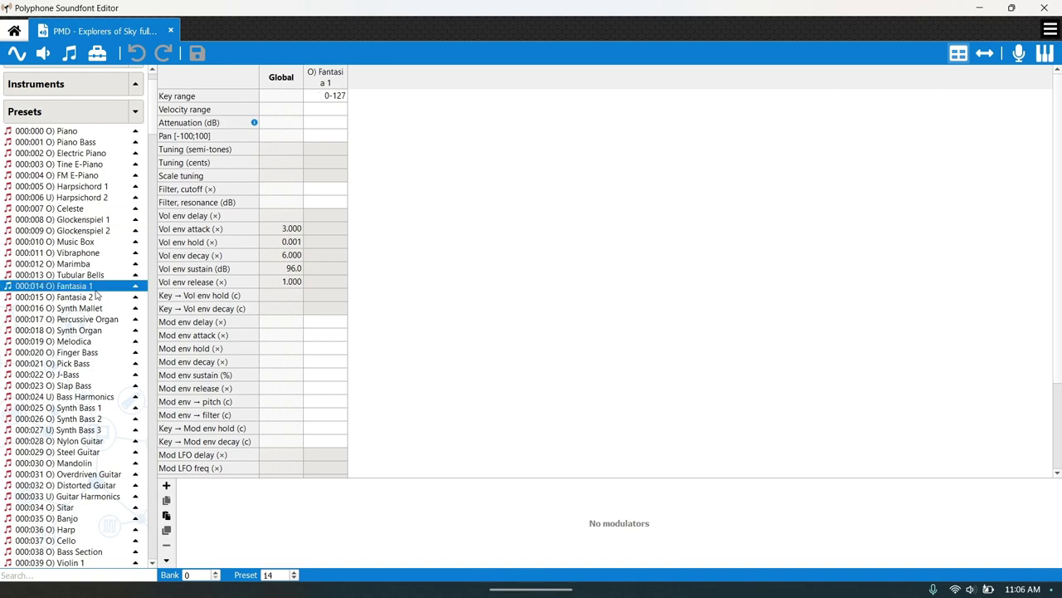
Open the instrument linked to the O) Fantasia 1 preset, and collapse the Instruments list.
click(135, 286)
click(39, 297)
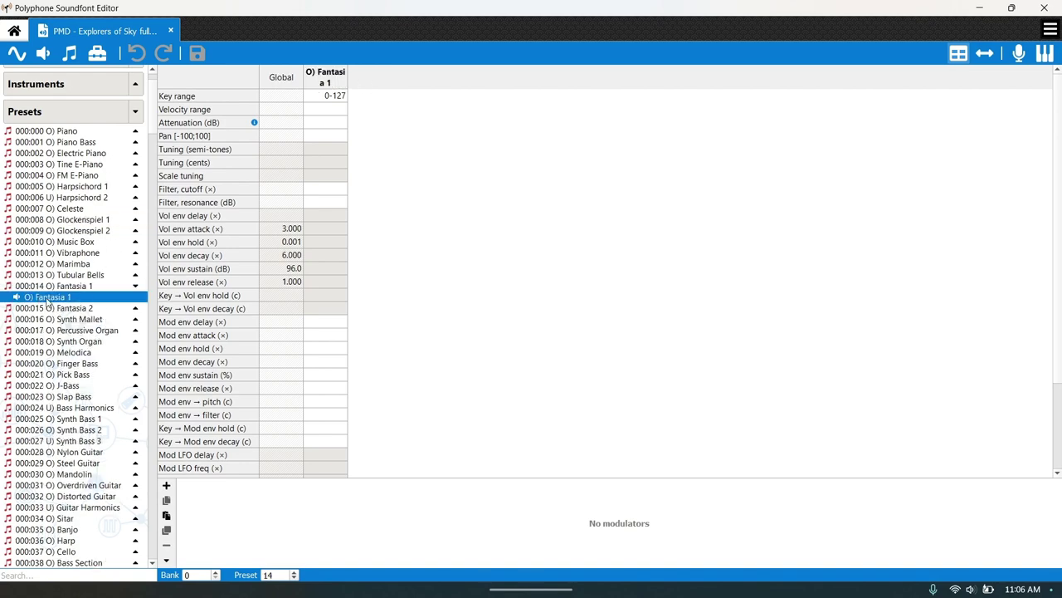
double_click(47, 300)
scroll(86, 152, up, 15)
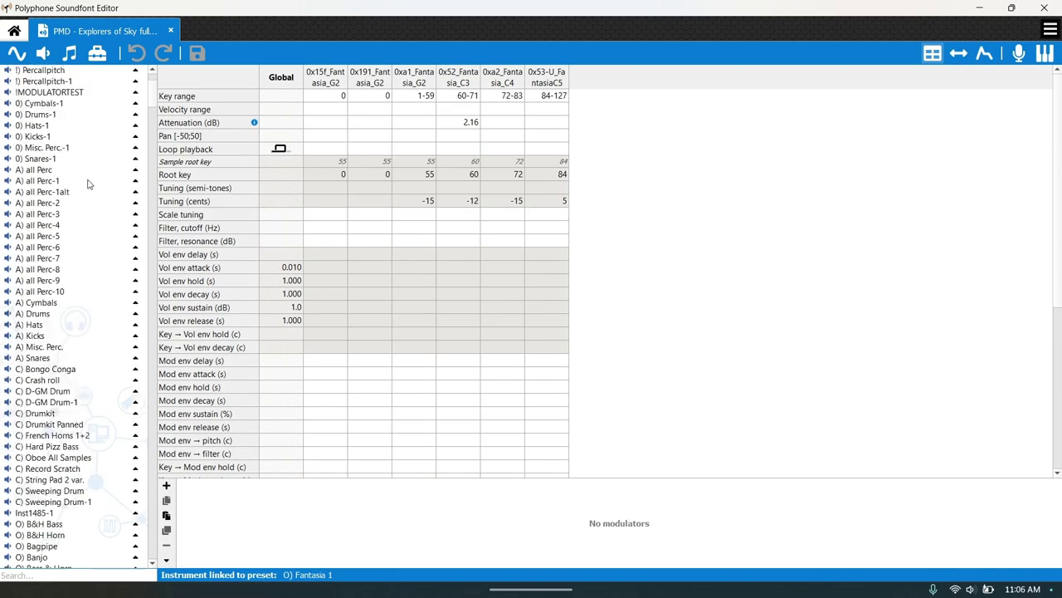
scroll(89, 184, up, 2)
drag(156, 92, 172, 77)
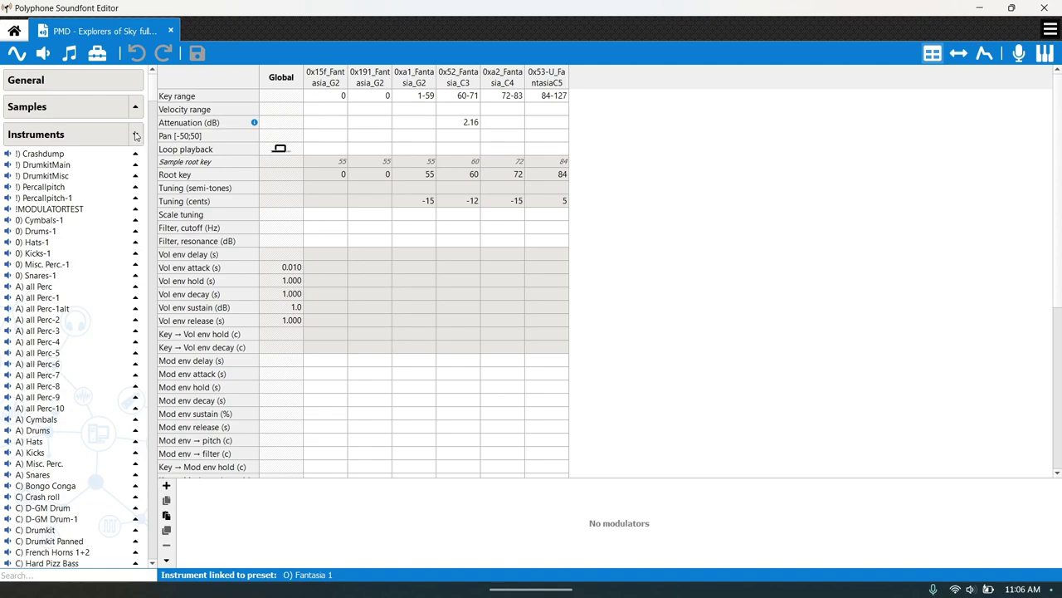
click(137, 135)
Switch to SynthFont, accept GMGSx.SF2 in the sound source chooser, and show the list of soundfont choices.
key(alt+Tab)
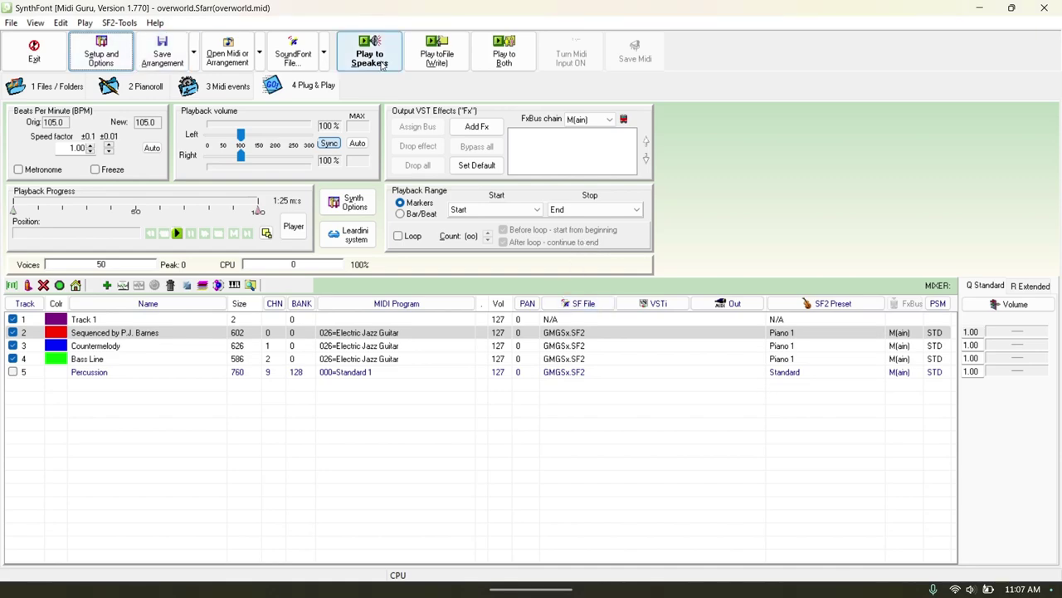
click(300, 46)
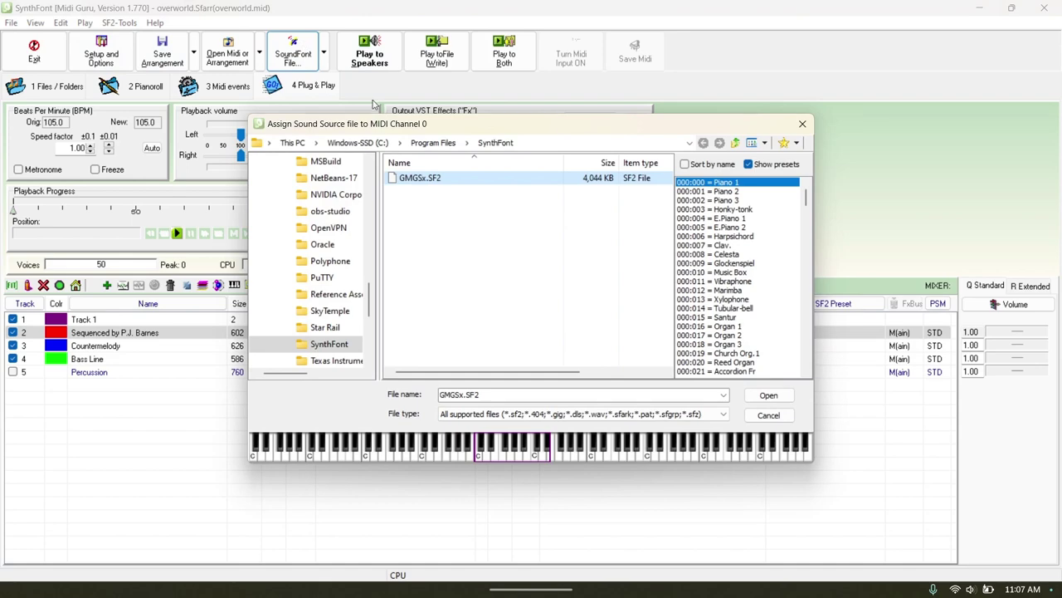
key(Return)
click(569, 306)
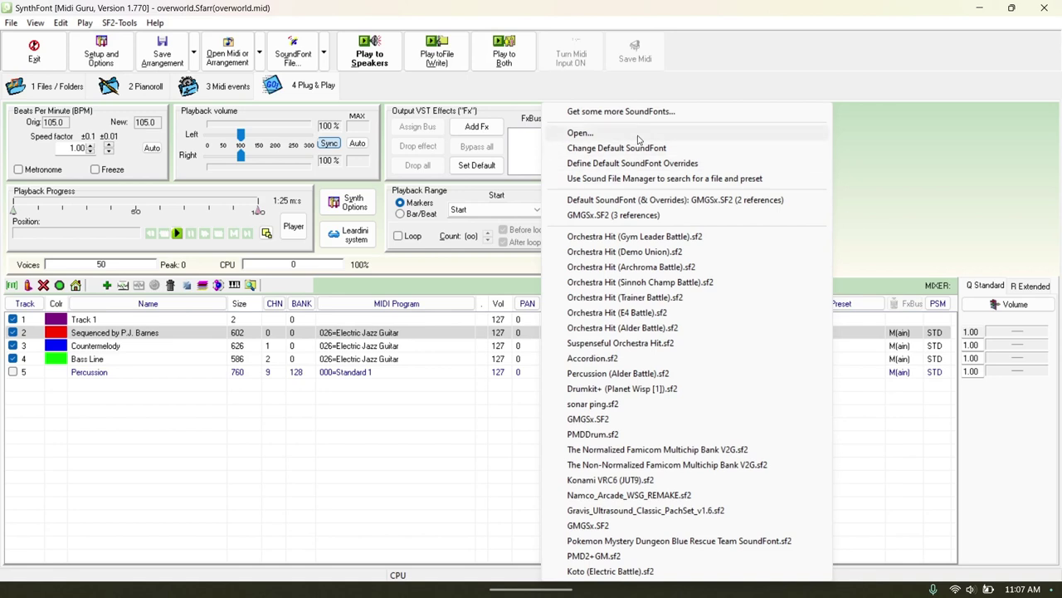
Dismiss the soundfont choices and highlight each of the overworld arrangement's five tracks.
click(255, 336)
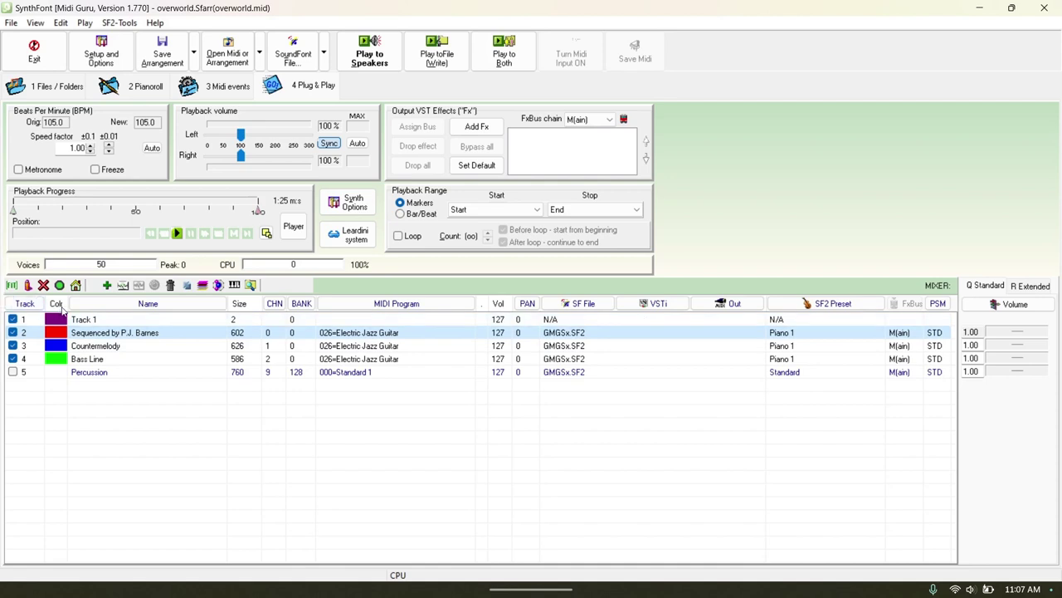
click(87, 345)
click(92, 359)
click(98, 372)
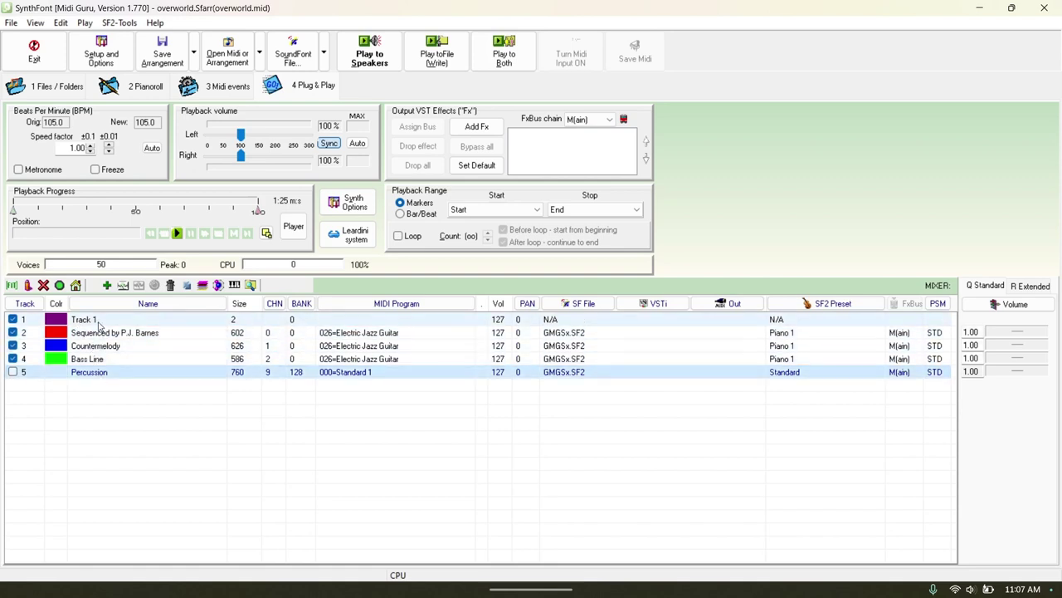
click(93, 320)
click(98, 332)
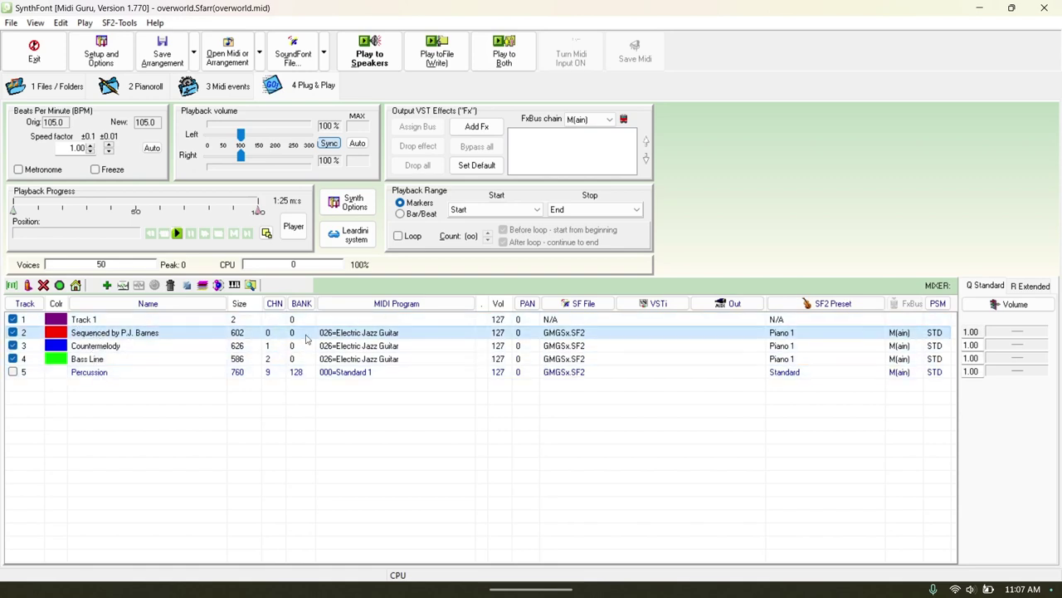
Review the soundfont choices for track 2, and check the soundfonts assigned to the Countermelody, Bass Line and Percussion tracks.
click(577, 303)
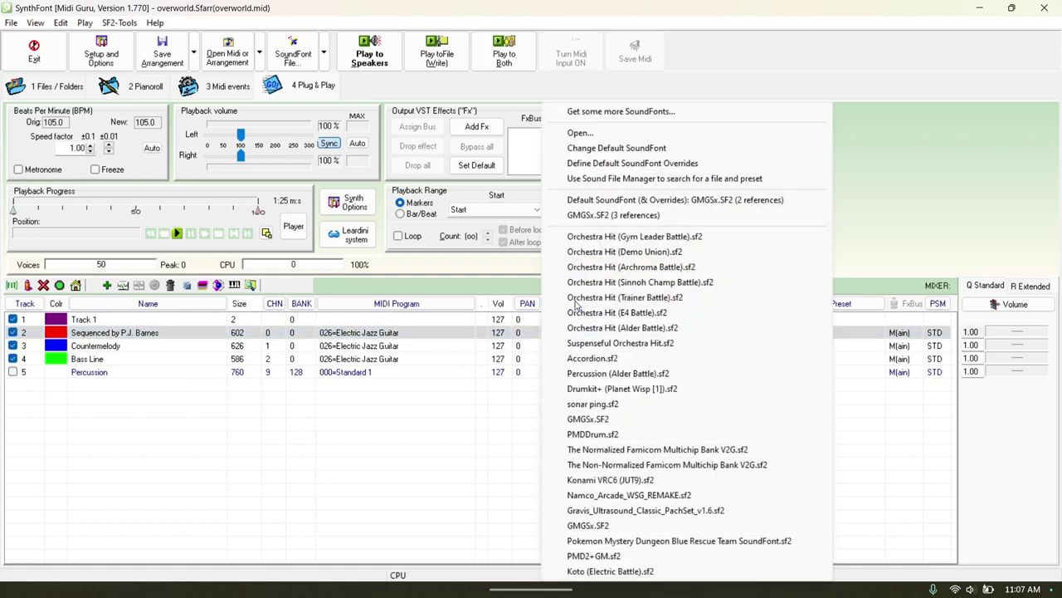
click(944, 194)
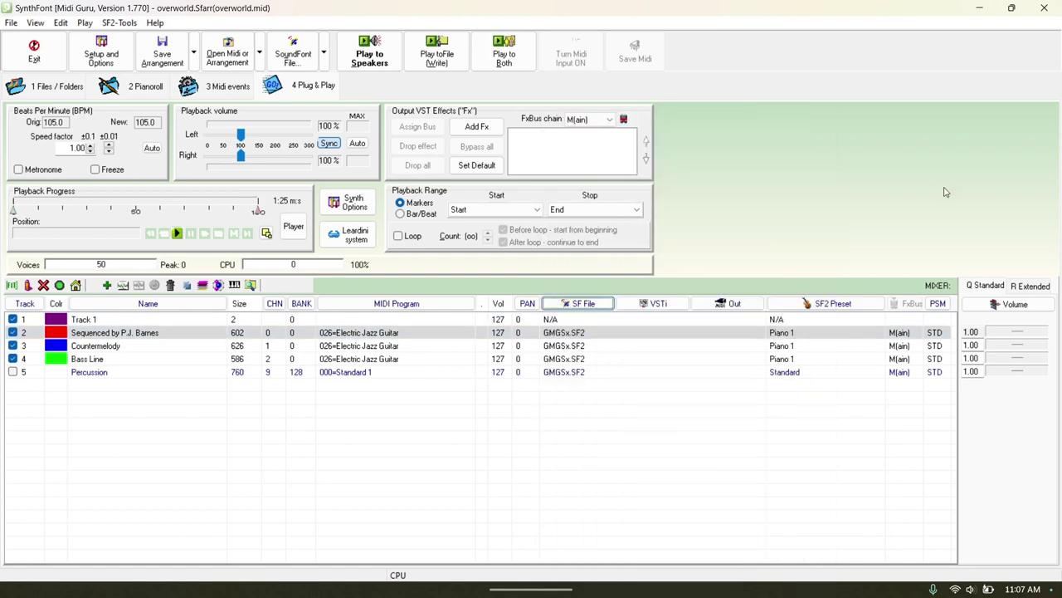
click(584, 345)
click(596, 358)
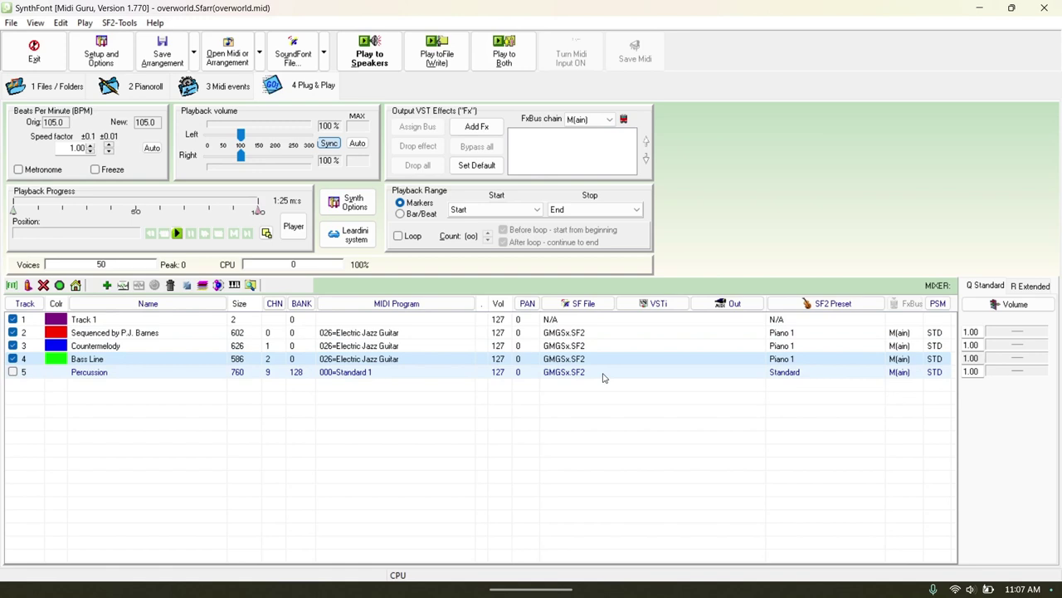
click(604, 378)
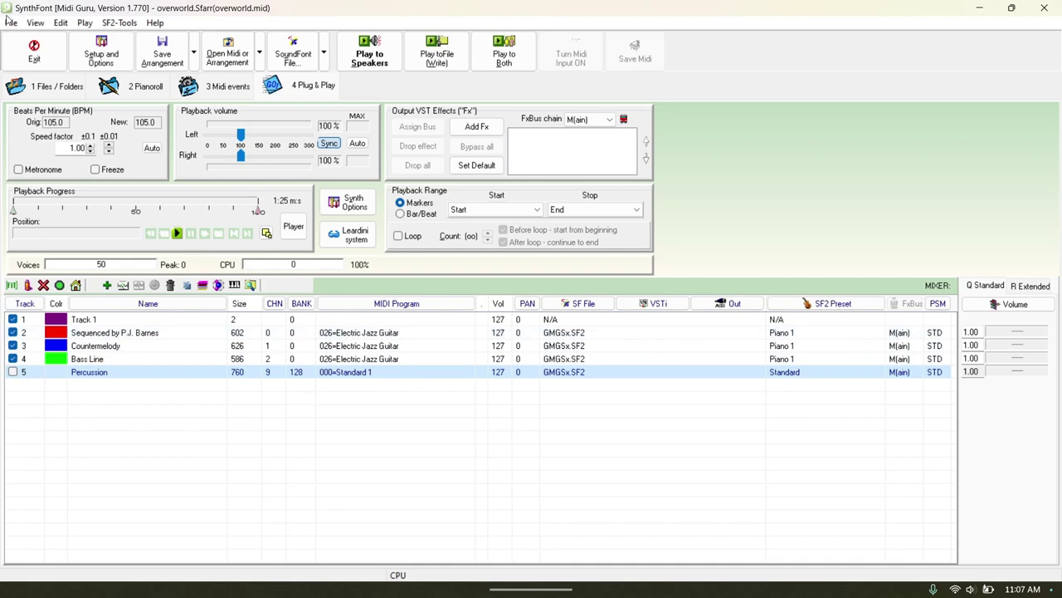
click(591, 332)
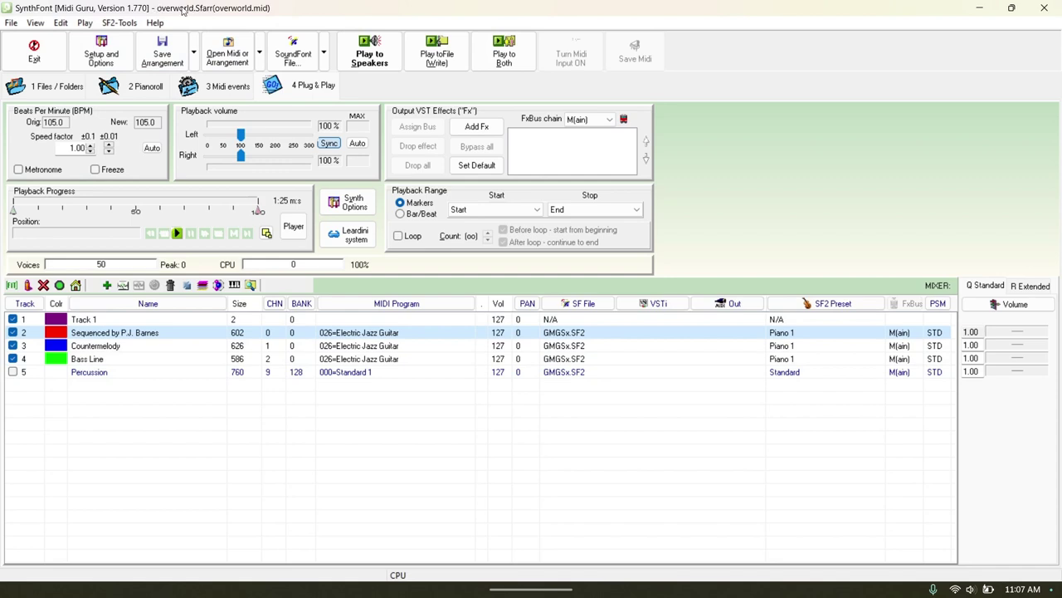
Play the beginning of the overworld arrangement to the speakers, move the player window aside, and stop playback.
click(371, 42)
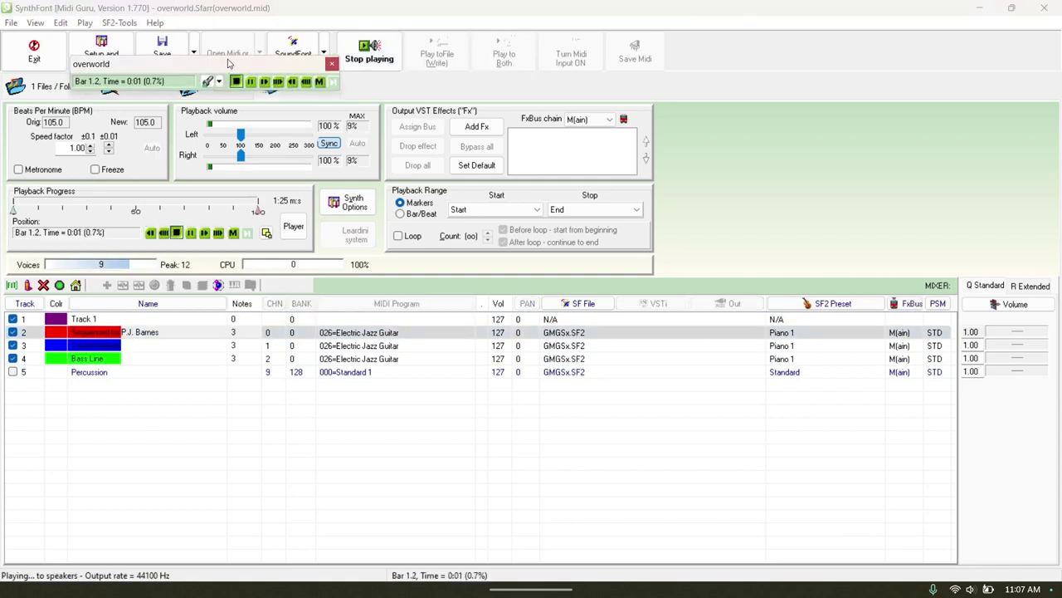
drag(249, 36, 828, 41)
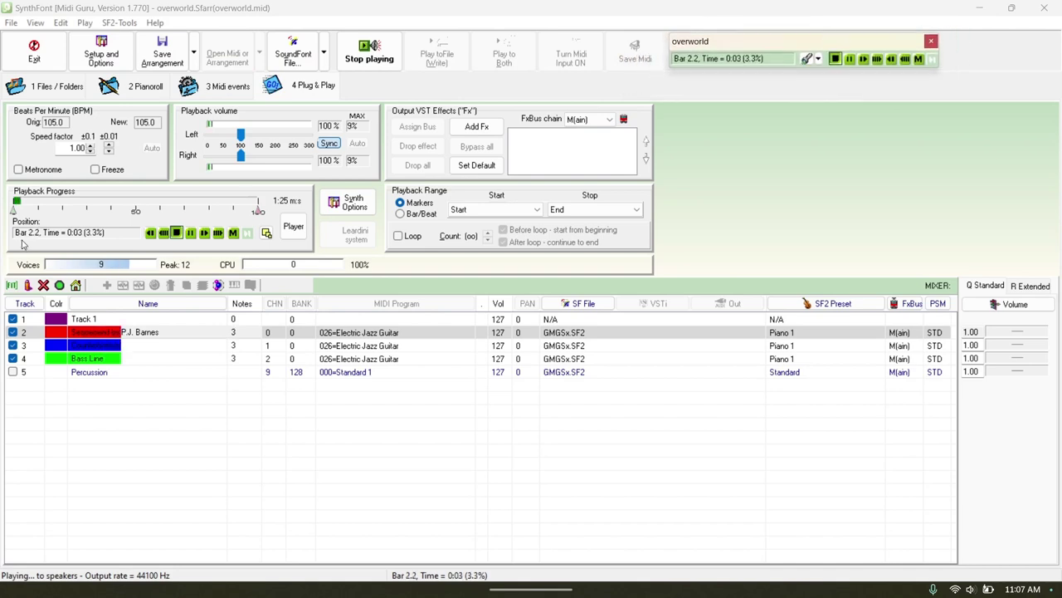
key(space)
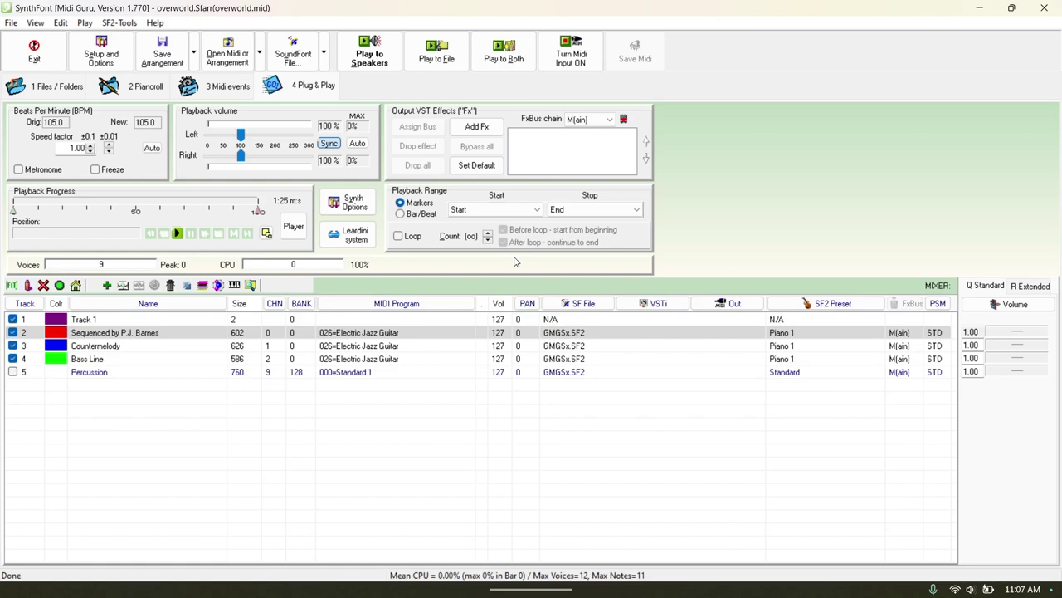
View the file chooser for changing the default SoundFont and close it.
click(586, 304)
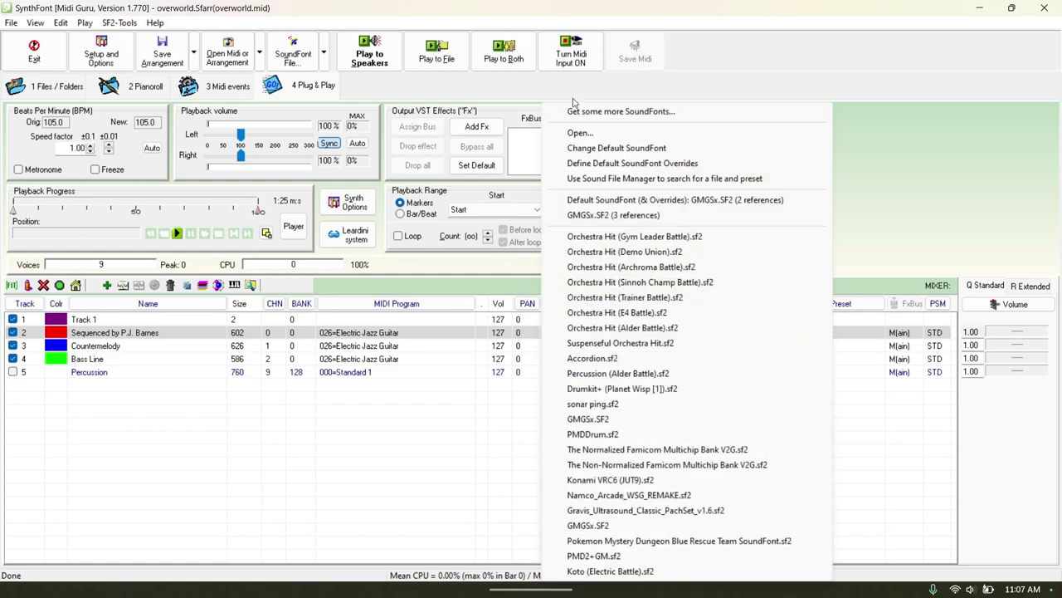
click(937, 166)
click(548, 305)
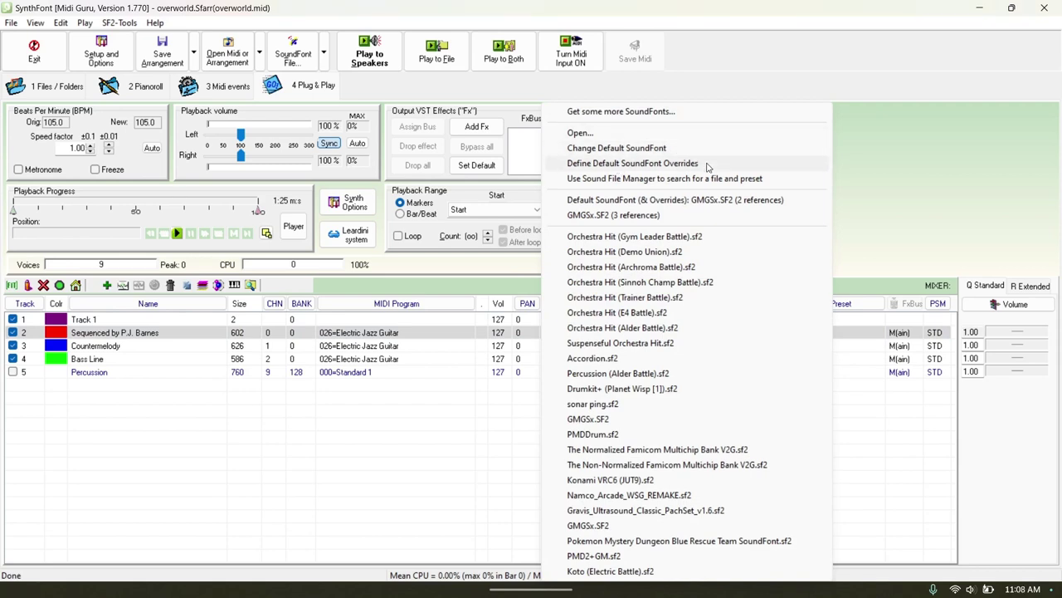
click(685, 147)
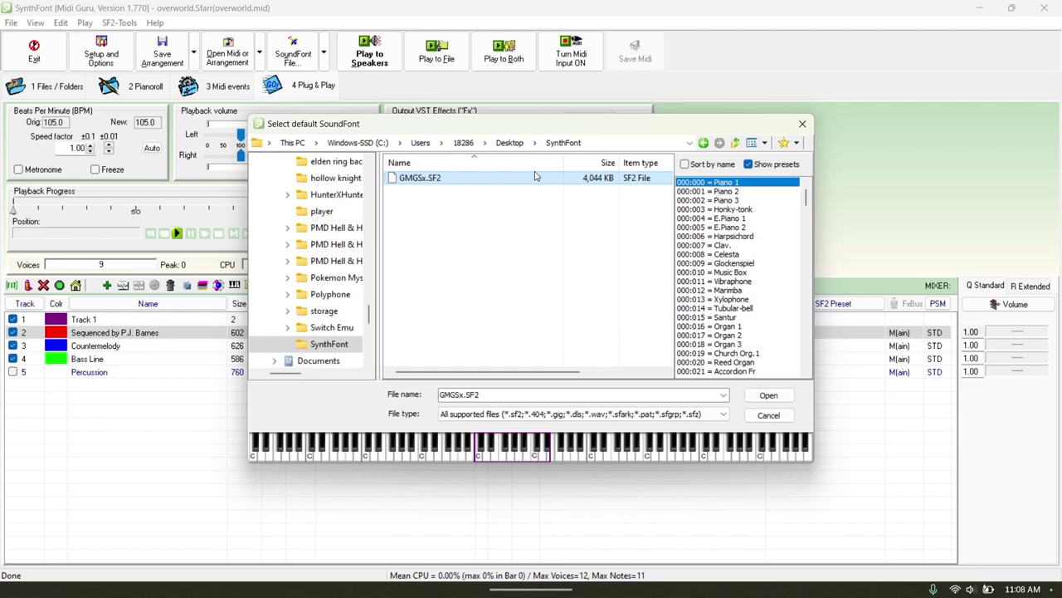
click(803, 126)
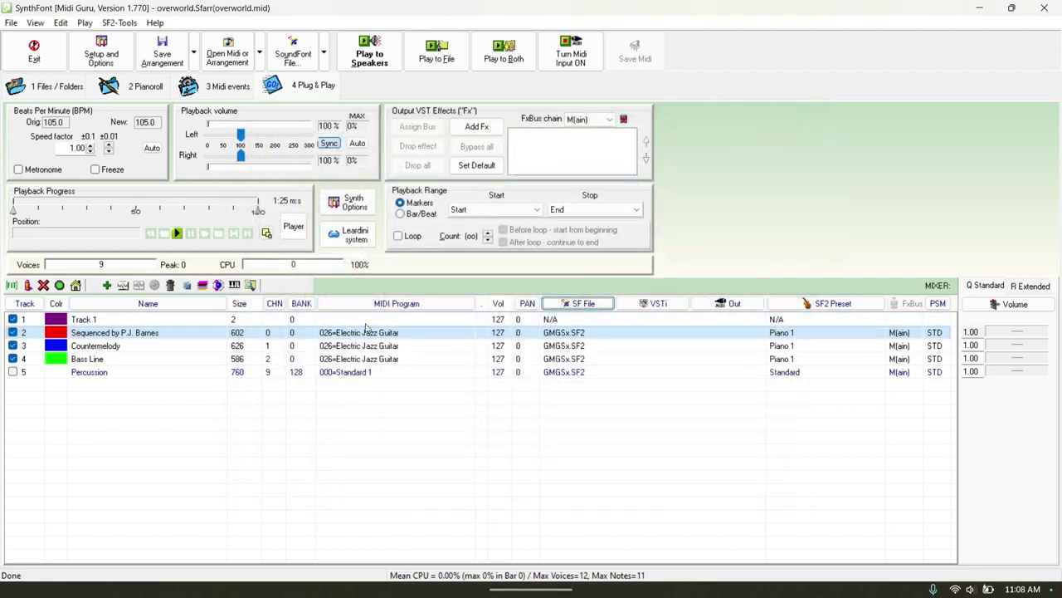
View the VST instruments and folders settings for the Bass Line track, and close them.
click(378, 305)
click(259, 365)
click(656, 303)
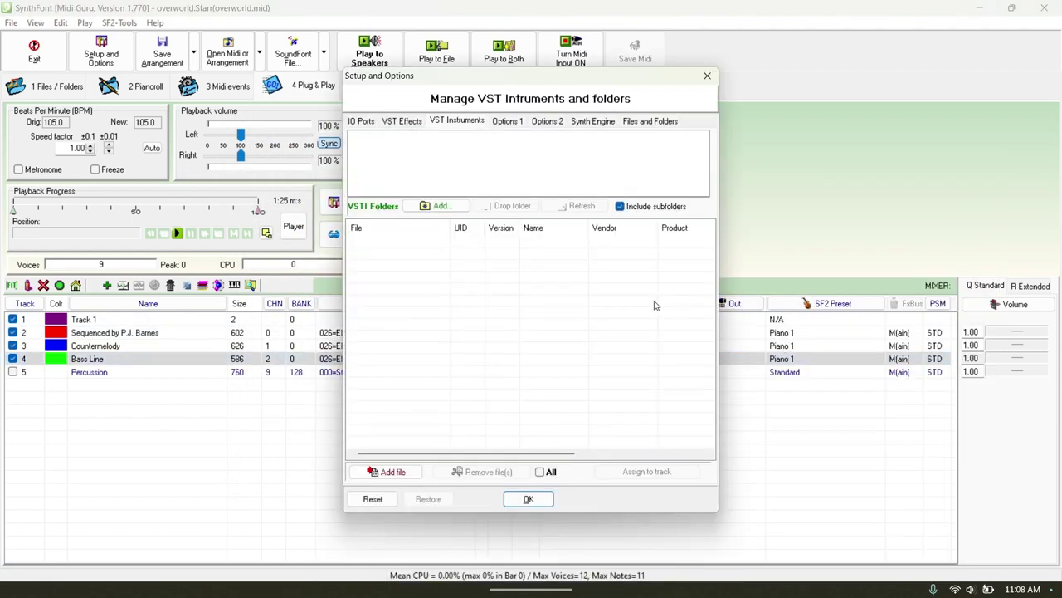
click(707, 75)
Review the presets of GMGSx.SF2 in the chooser for changing the default SoundFont, and close it.
click(603, 333)
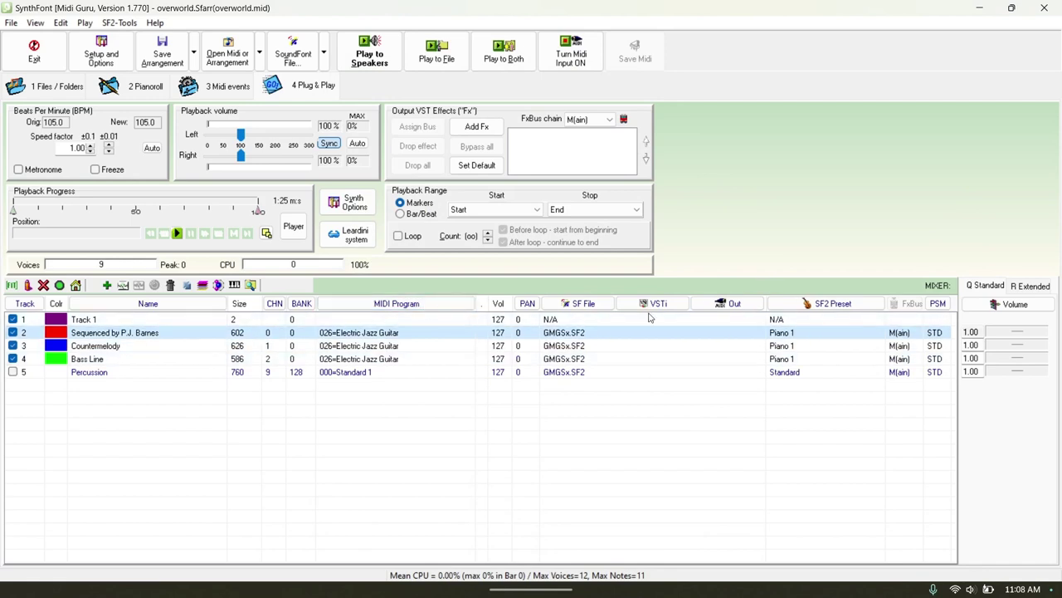
click(581, 303)
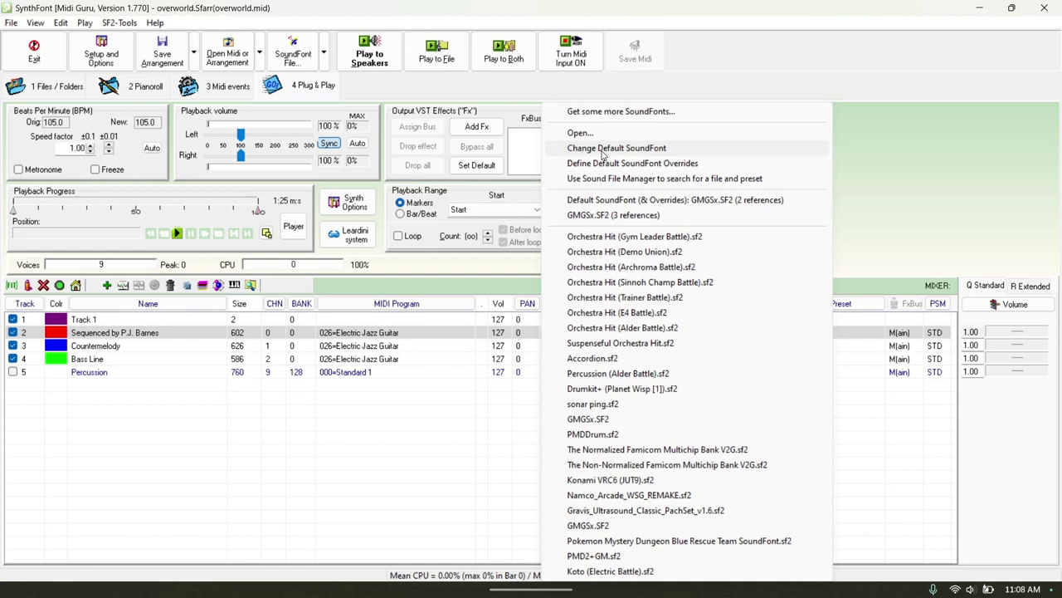
click(603, 149)
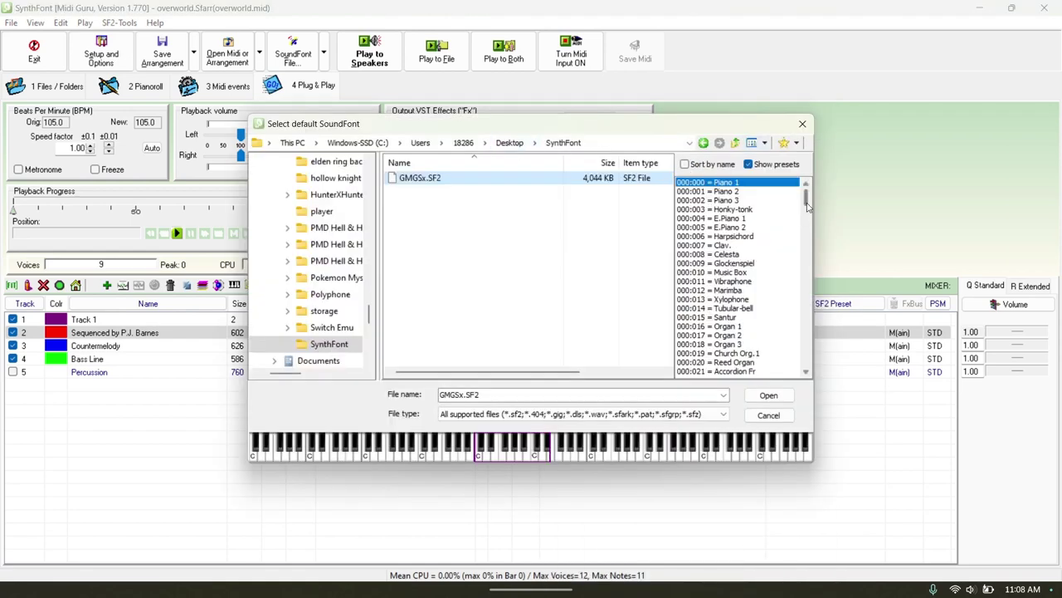
drag(807, 208, 799, 370)
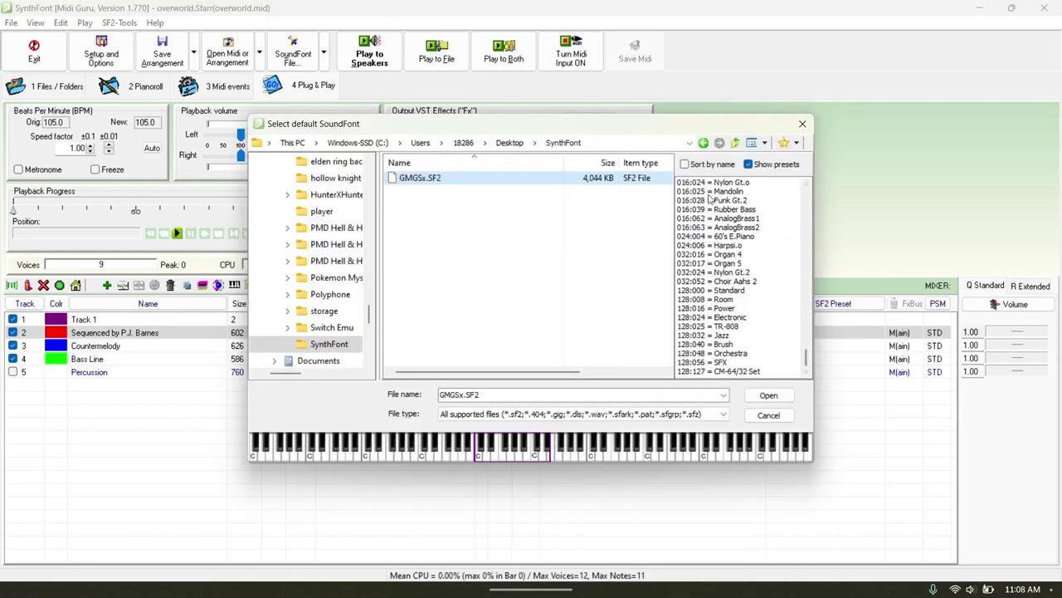
click(713, 335)
click(802, 123)
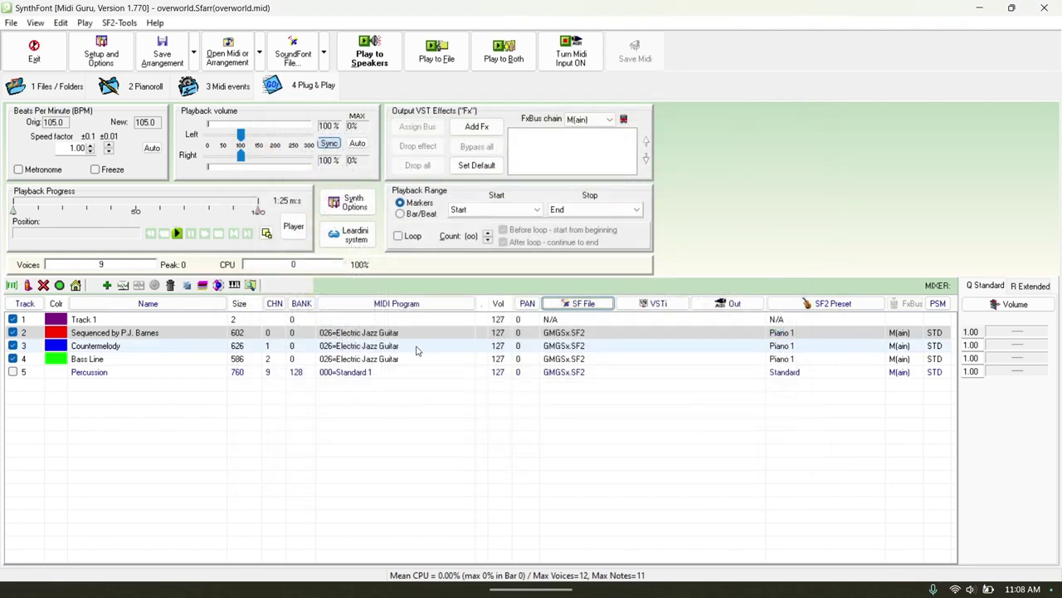
Open the Default SoundFont Override settings from track 2 and move their window to a convenient position.
click(418, 349)
click(388, 334)
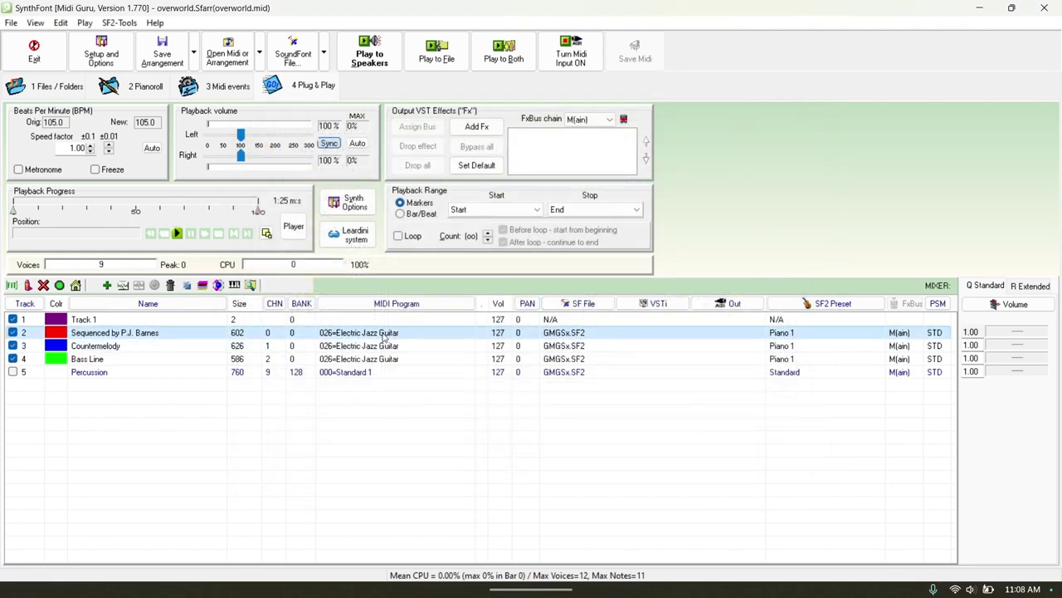
click(556, 305)
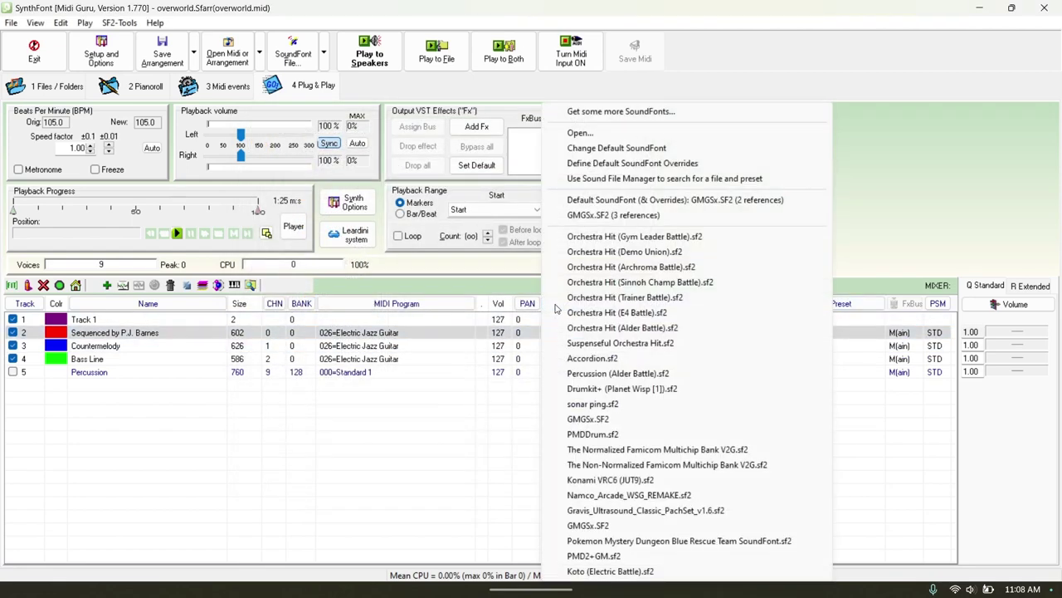
click(561, 162)
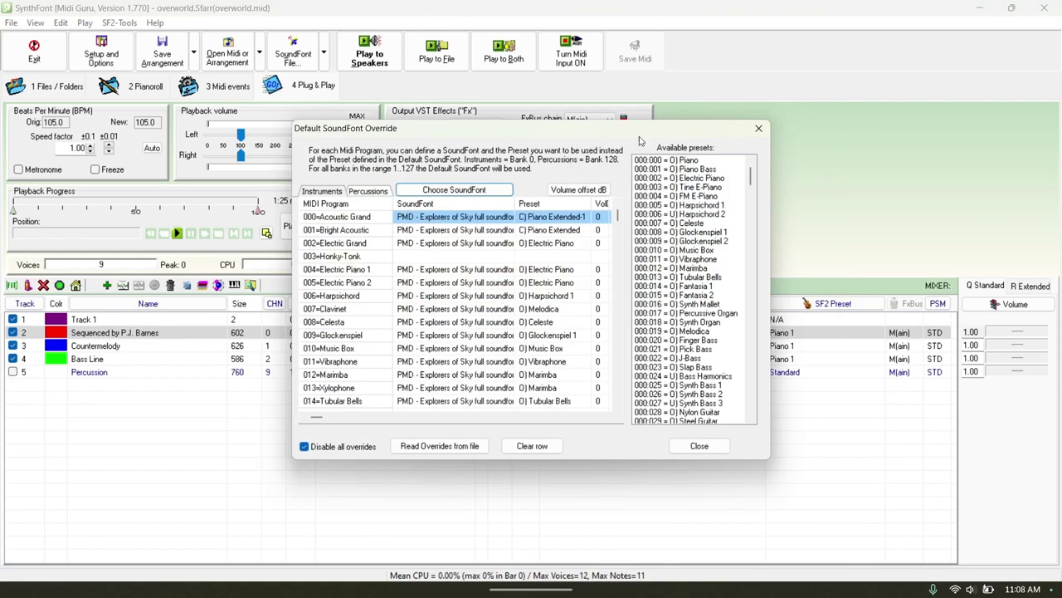
mouse_move(684, 129)
mouse_down()
mouse_move(551, 185)
mouse_move(307, 330)
mouse_move(686, 111)
mouse_move(689, 141)
mouse_up()
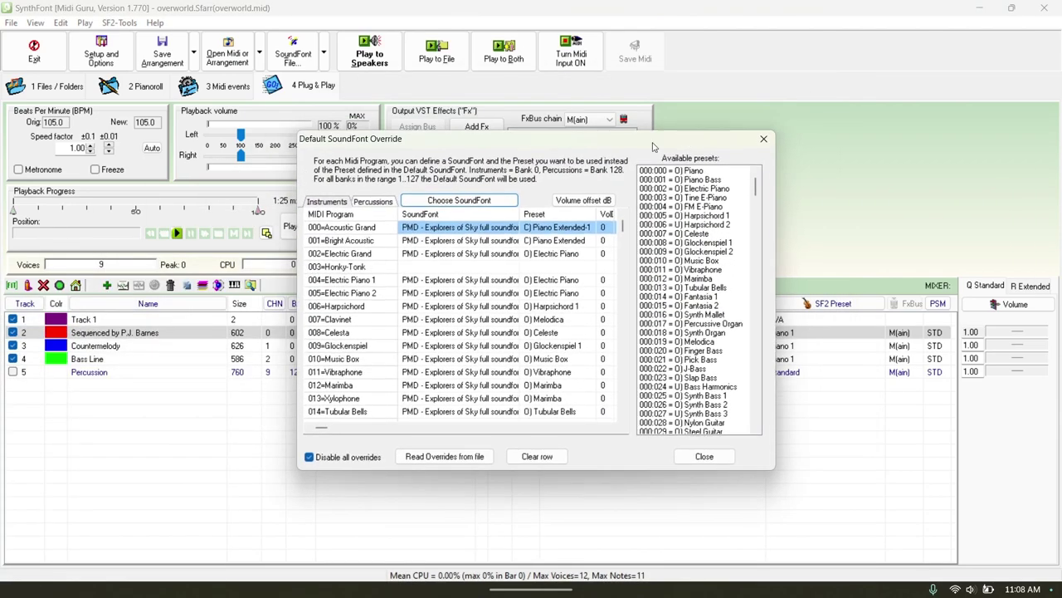
click(362, 228)
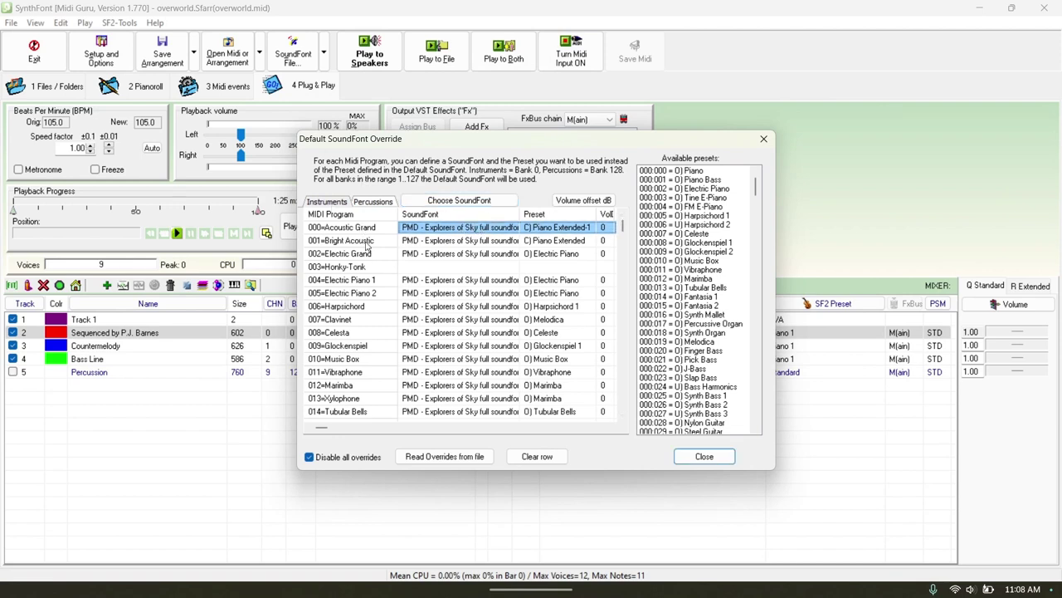
mouse_move(474, 145)
mouse_down()
mouse_move(781, 209)
mouse_move(476, 162)
mouse_up()
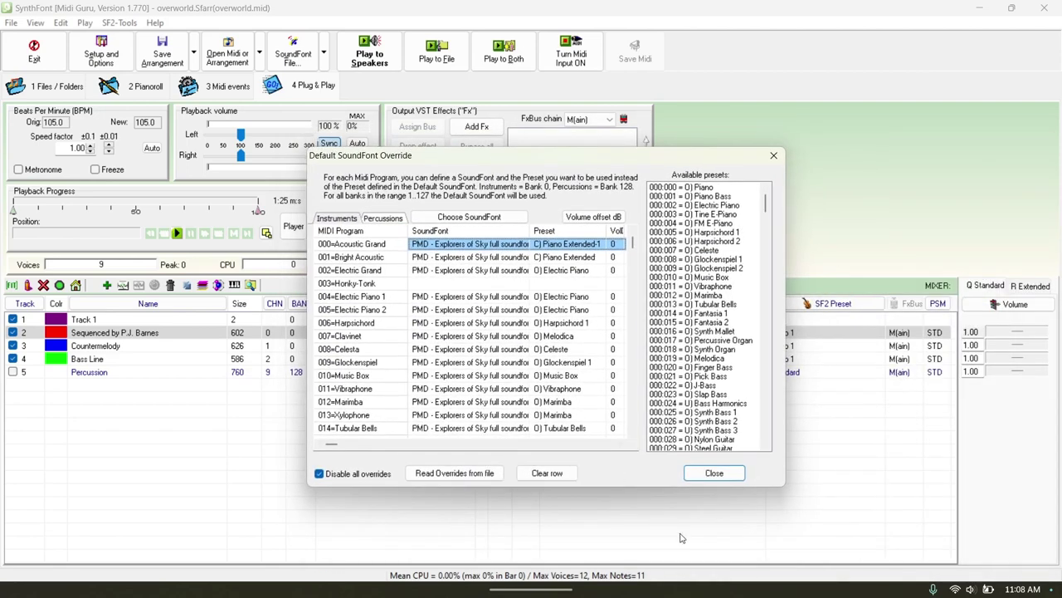
mouse_move(779, 576)
drag(537, 161, 545, 124)
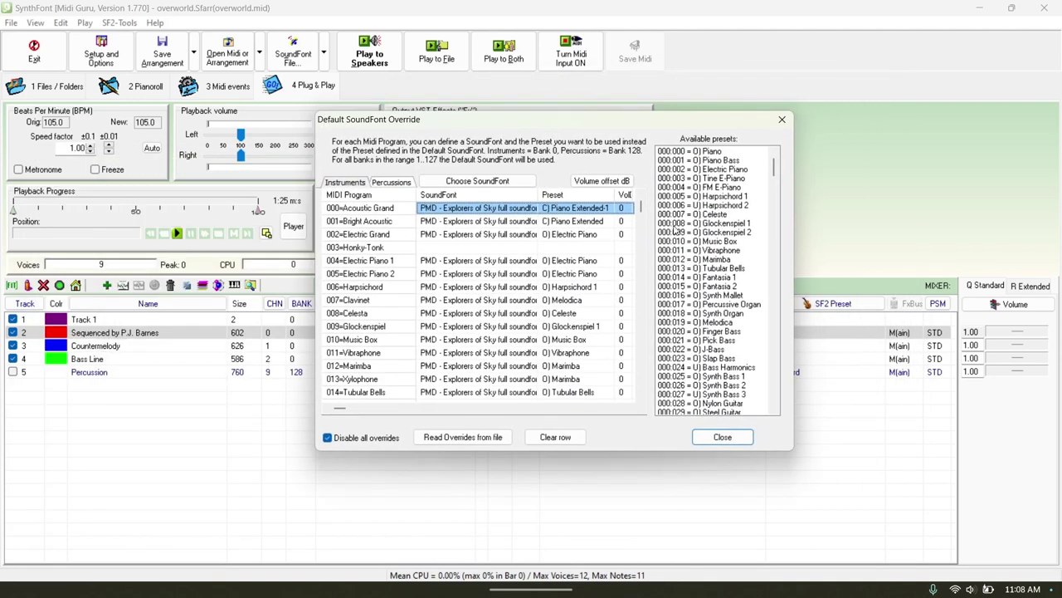
mouse_move(643, 209)
mouse_down()
mouse_move(639, 395)
mouse_move(641, 207)
mouse_up()
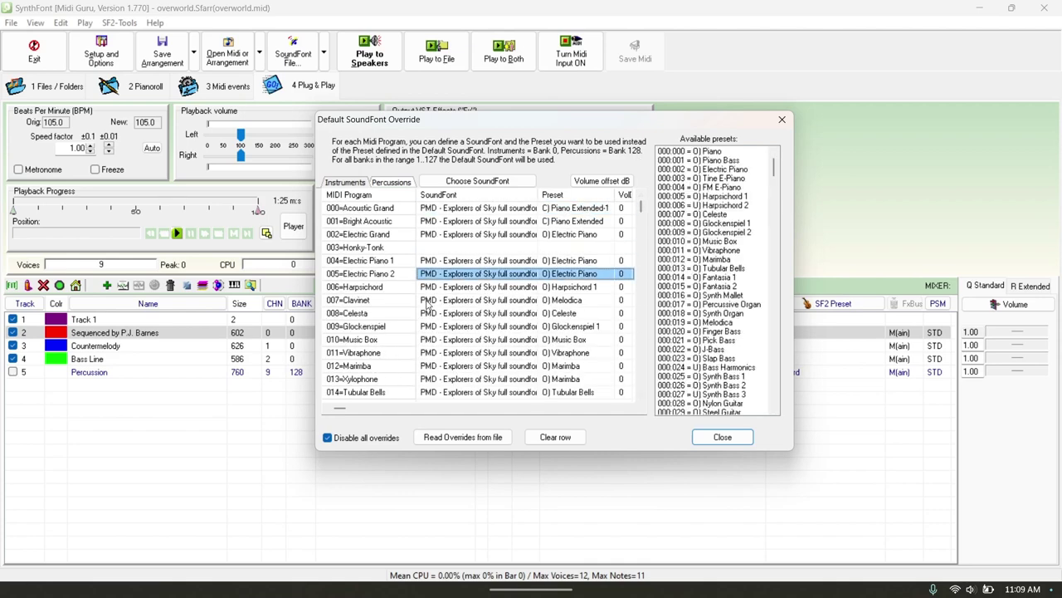
Examine the soundfont and preset overrides from the electric pianos down to the guitars, including the Accordion program.
key(Down)
key(Down)
key(Down)
key(Down)
key(Down)
key(Down)
key(Down)
key(Down)
key(Down)
key(Down)
key(Down)
key(Down)
key(Down)
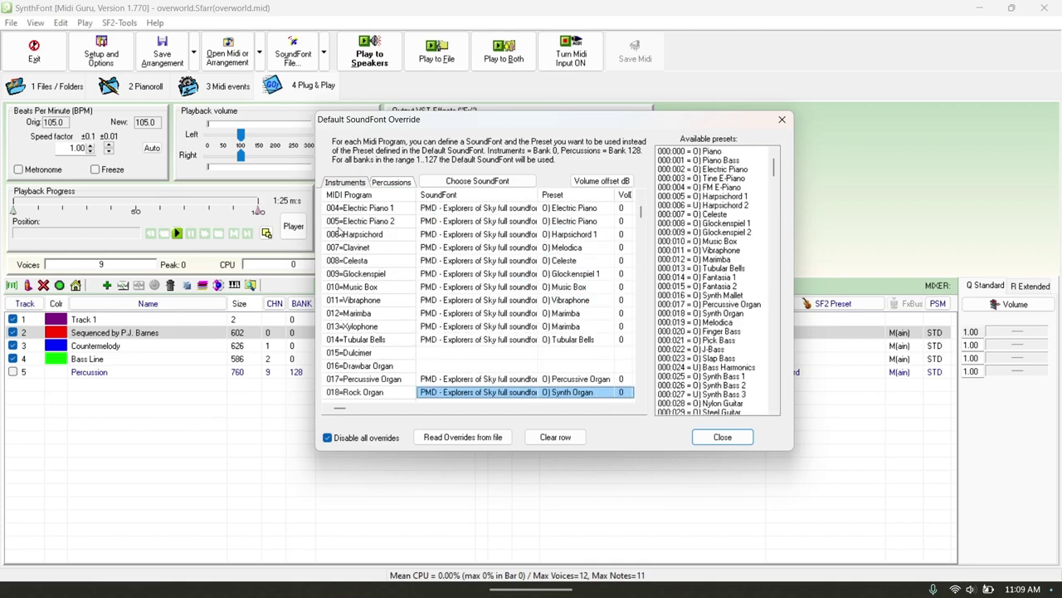
key(Down)
key(Down)
key(Down)
key(Down)
key(Down)
key(Down)
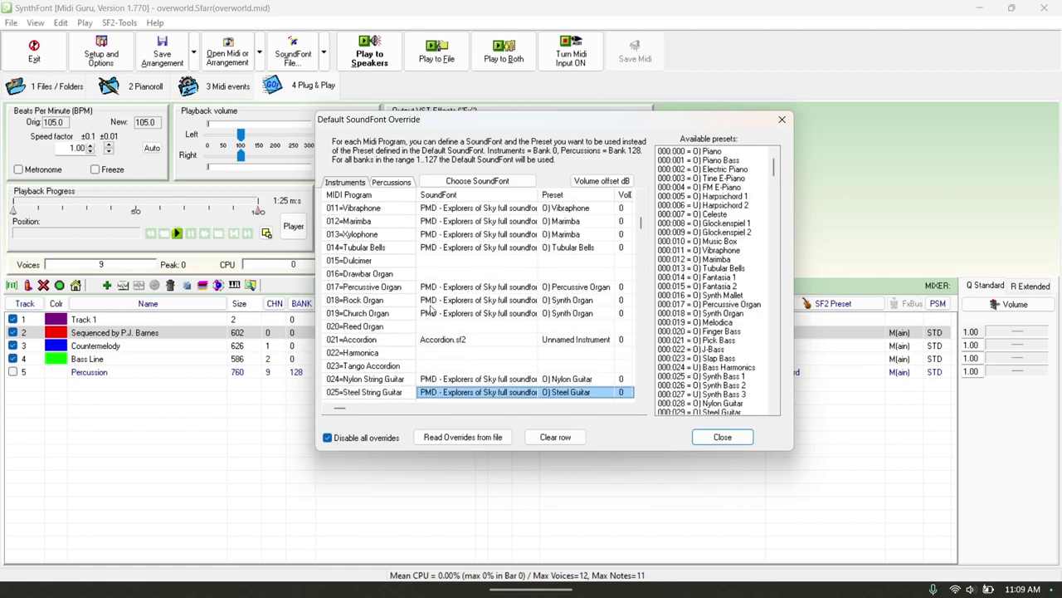
key(Down)
key(Up)
key(Up)
click(373, 326)
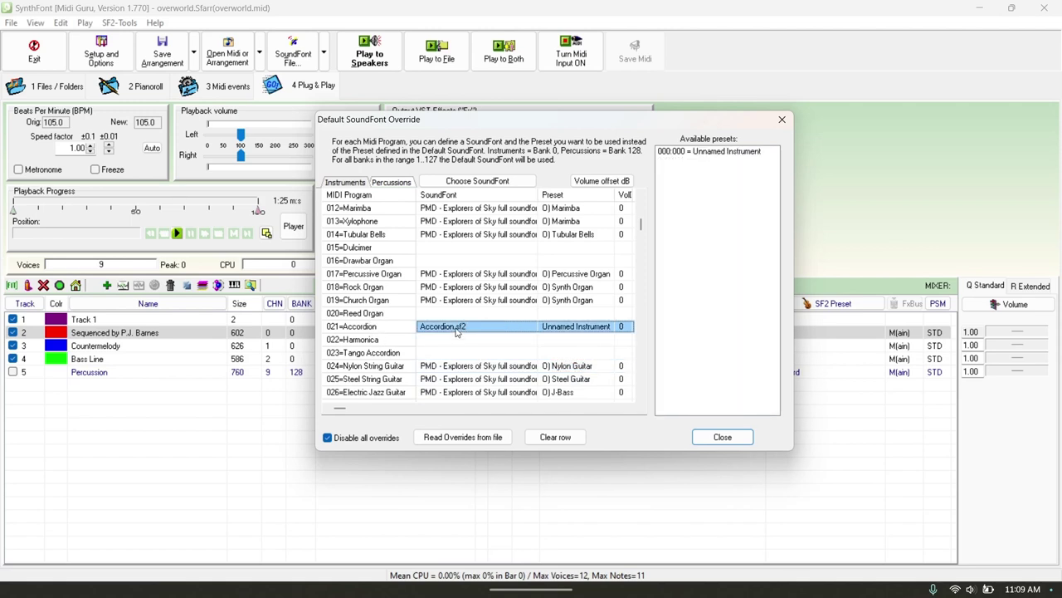
key(Page_Down)
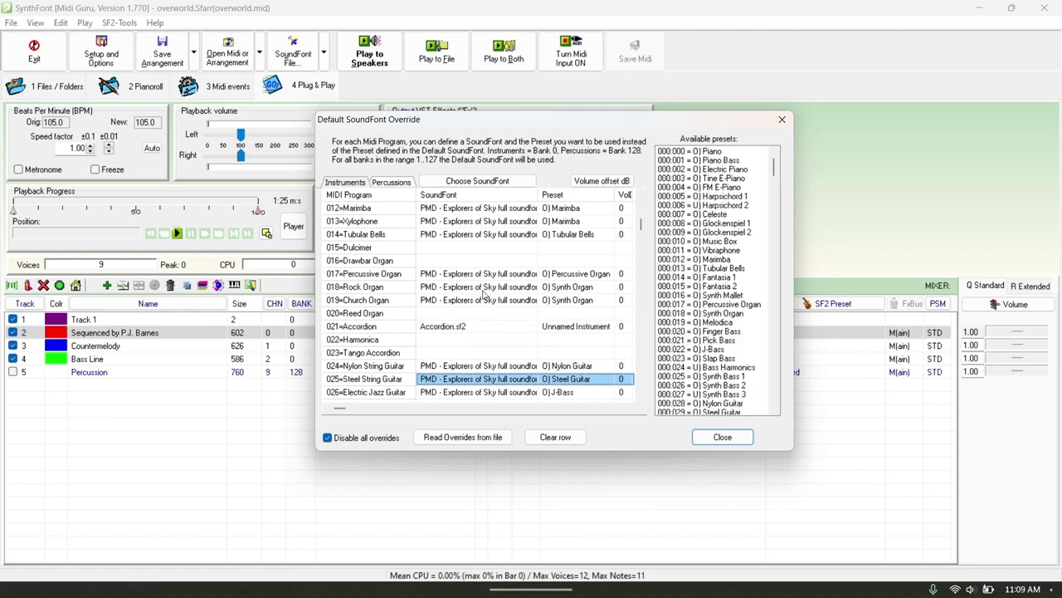
Examine the soundfont and preset overrides for the guitar, bass and orchestral string programs.
key(Page_Down)
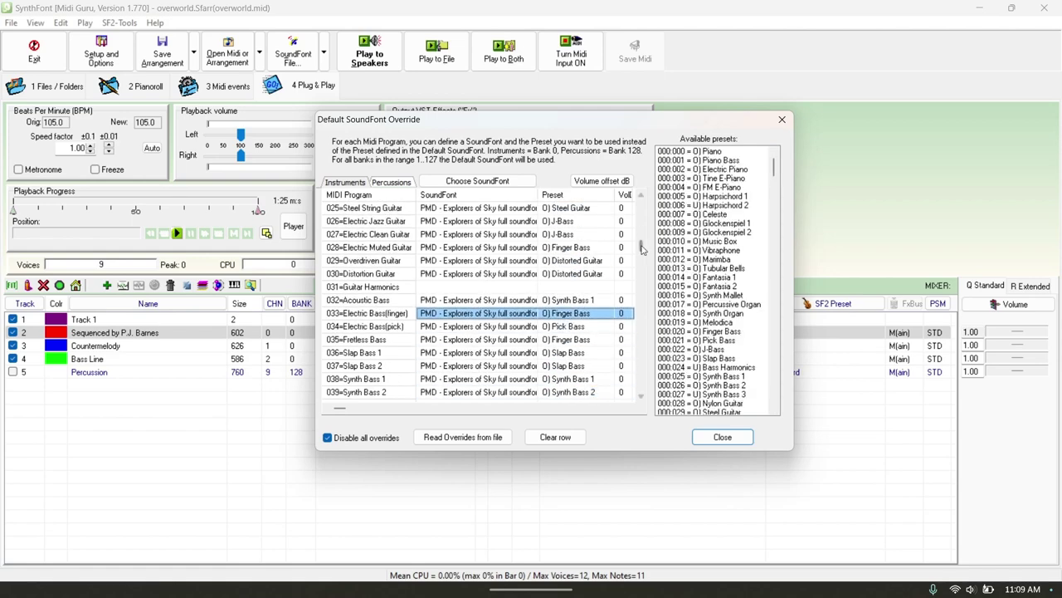
drag(644, 251, 645, 259)
key(Down)
key(Down)
key(Down)
key(Down)
key(Down)
key(Down)
key(Down)
key(Down)
key(Down)
key(Down)
key(Down)
key(Down)
key(Down)
key(Down)
key(Down)
key(Down)
key(Down)
key(Down)
key(Down)
key(Down)
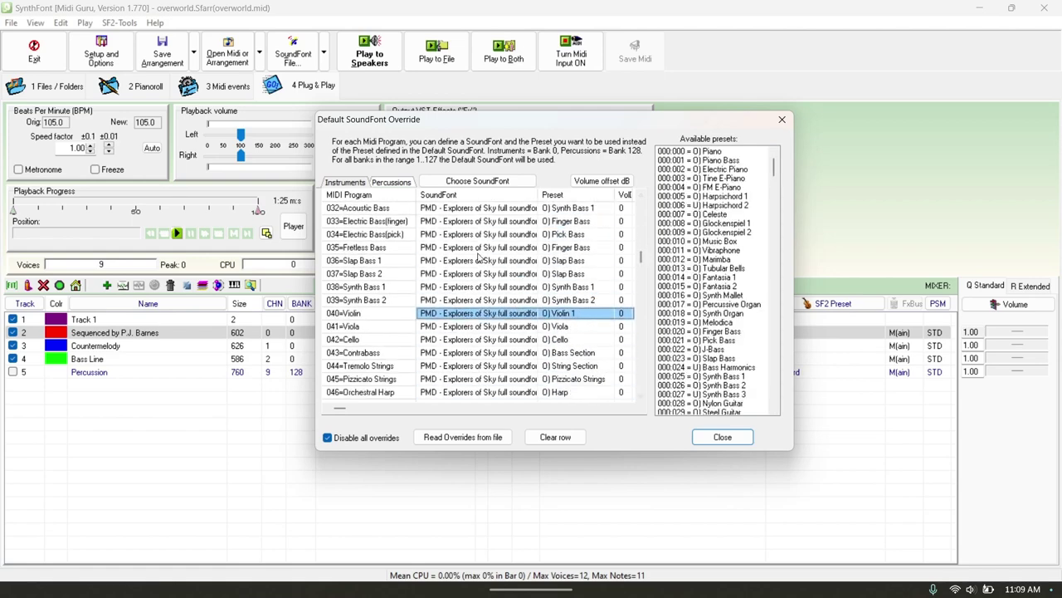
Check the Timpani and String Ensemble 1 overrides, and look over the remaining programs before returning to the start of the list.
click(456, 279)
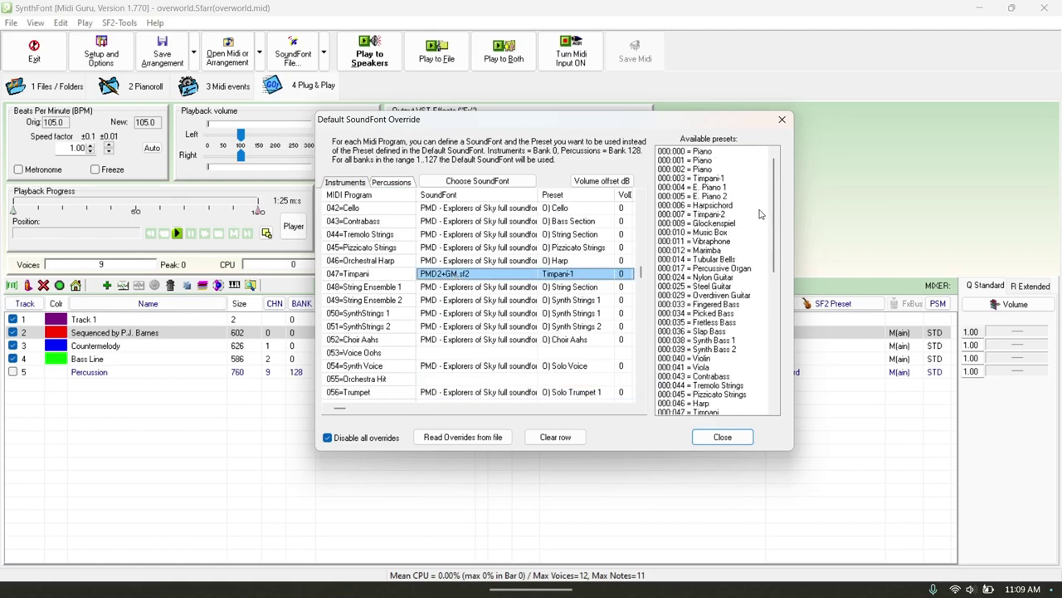
click(471, 287)
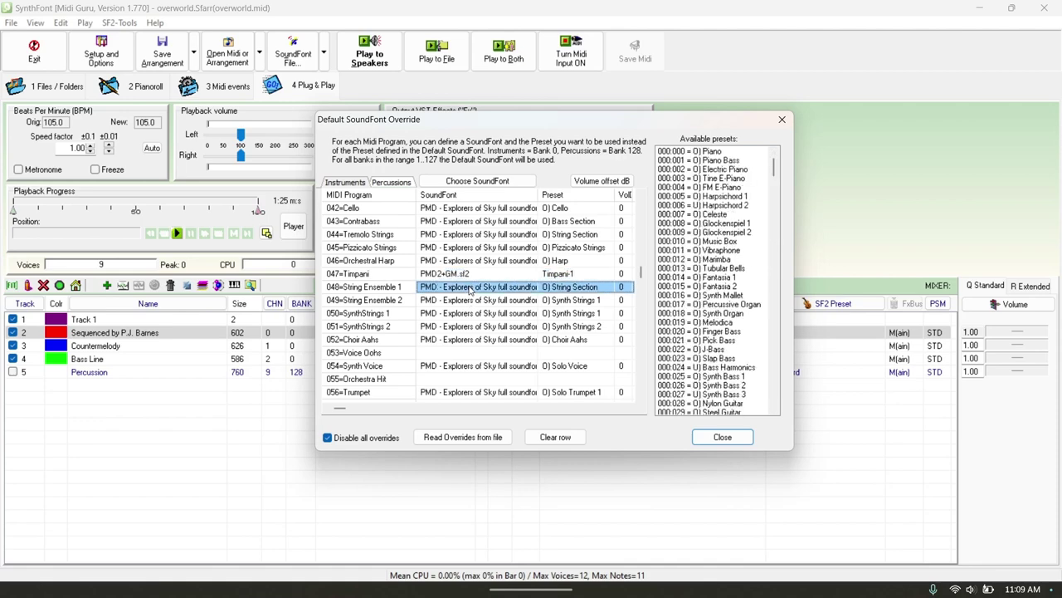
key(Down)
key(Down)
key(Down)
key(Down)
key(Down)
key(Down)
key(Down)
key(Down)
key(Down)
key(Down)
key(Down)
key(Down)
key(Down)
key(Down)
drag(640, 283, 640, 194)
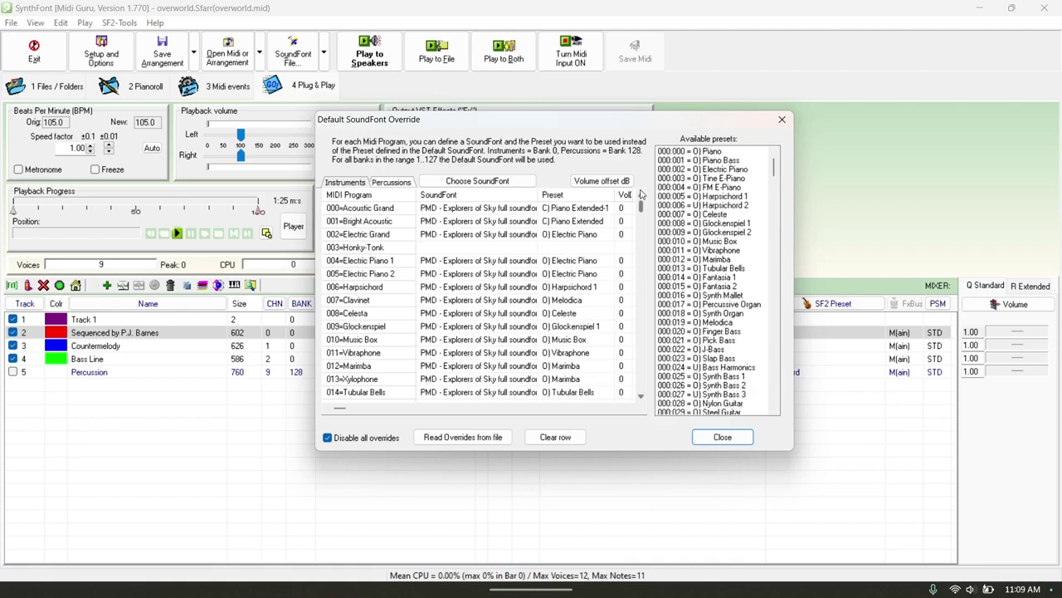
Assign "PMD - Explorers of Sky full soundfont temporal - Copy.sf2" from the Music folder to the 003=Honky-Tonk program.
double_click(371, 249)
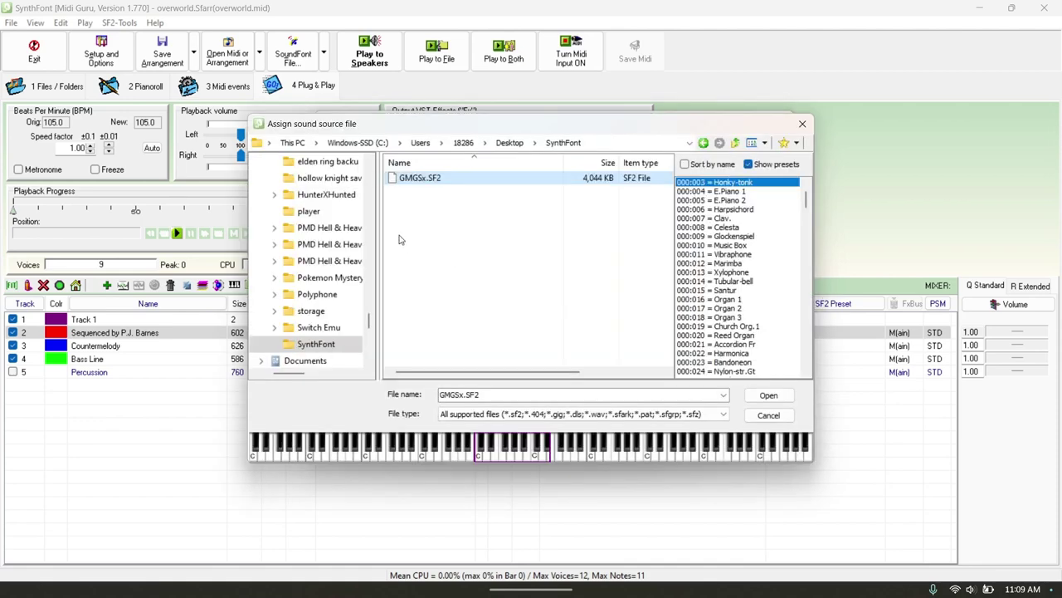
scroll(303, 288, down, 2)
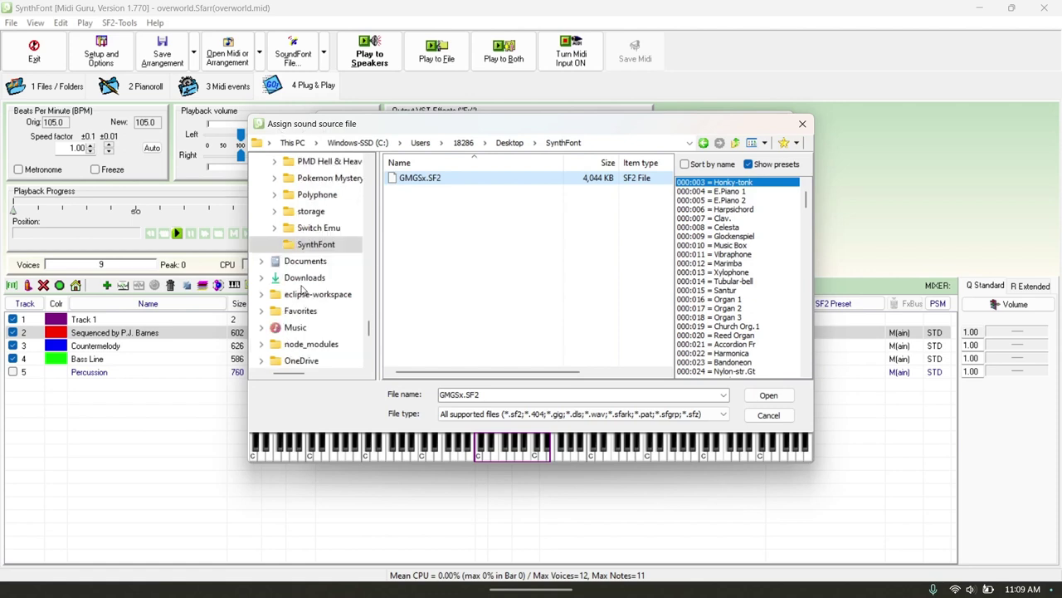
click(303, 280)
click(309, 325)
scroll(561, 257, down, 10)
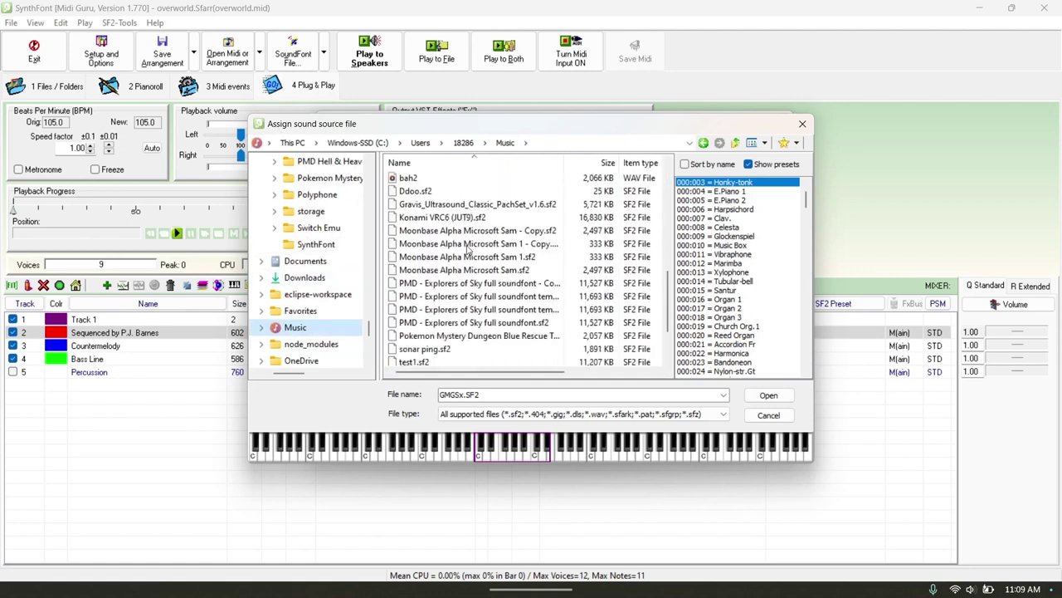
scroll(564, 282, up, 2)
click(532, 309)
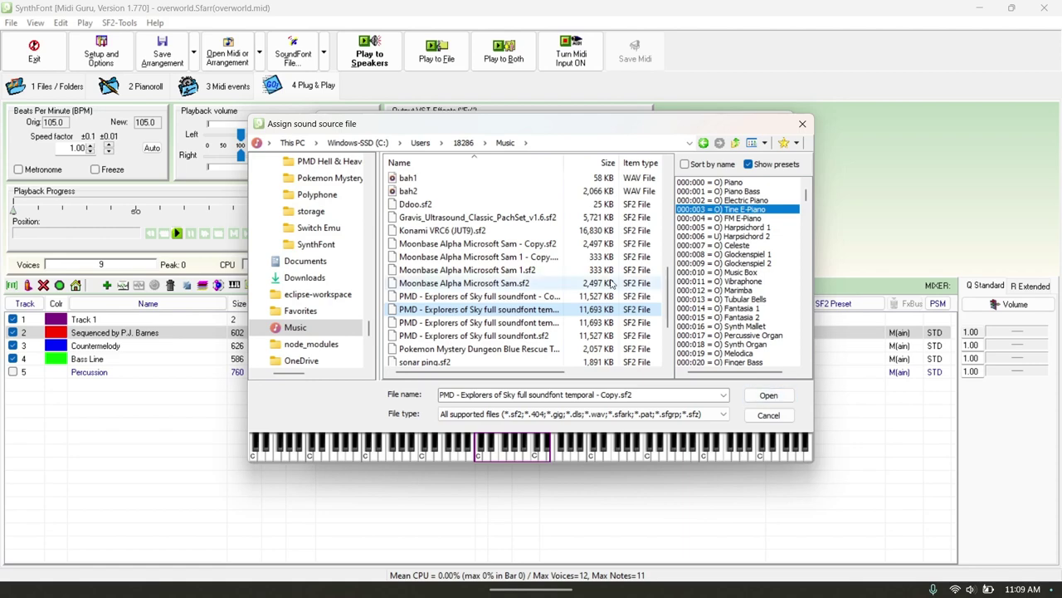
click(768, 395)
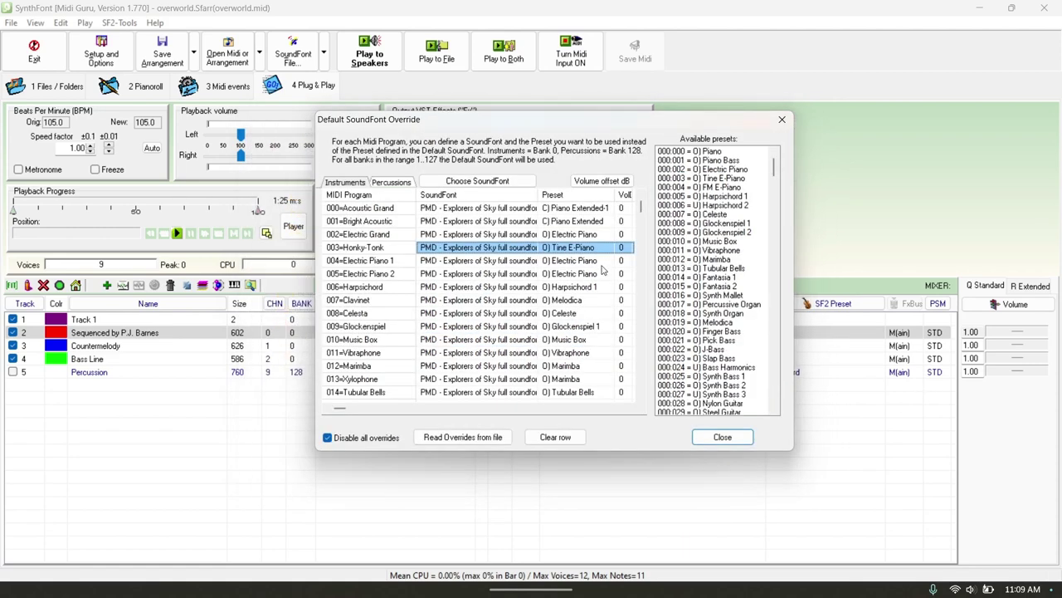
Try the Electric Piano and Piano Bass presets for the Honky-Tonk override, and clear its row.
click(707, 176)
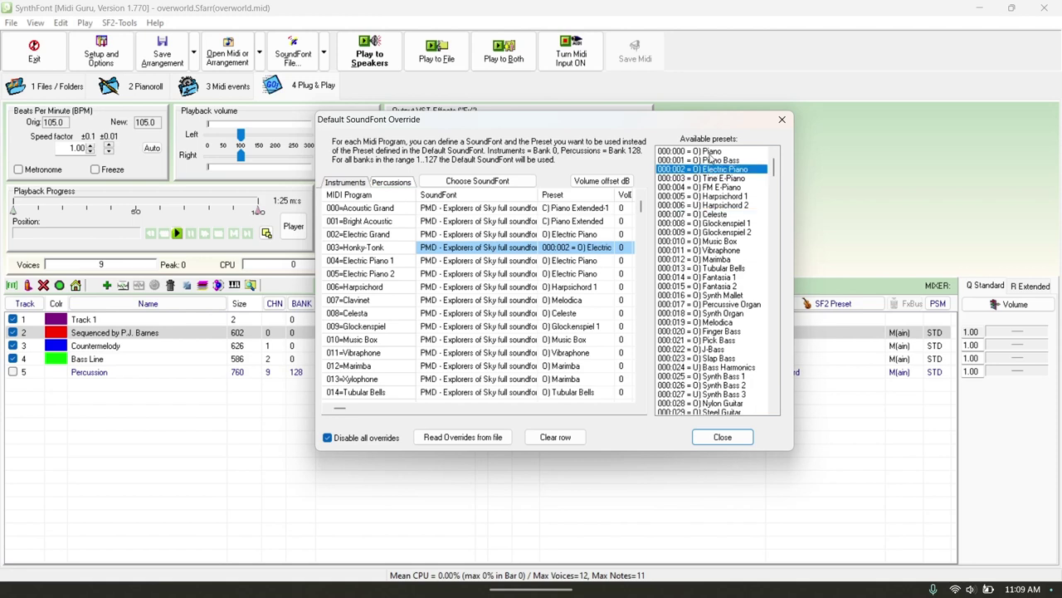
click(712, 153)
click(717, 160)
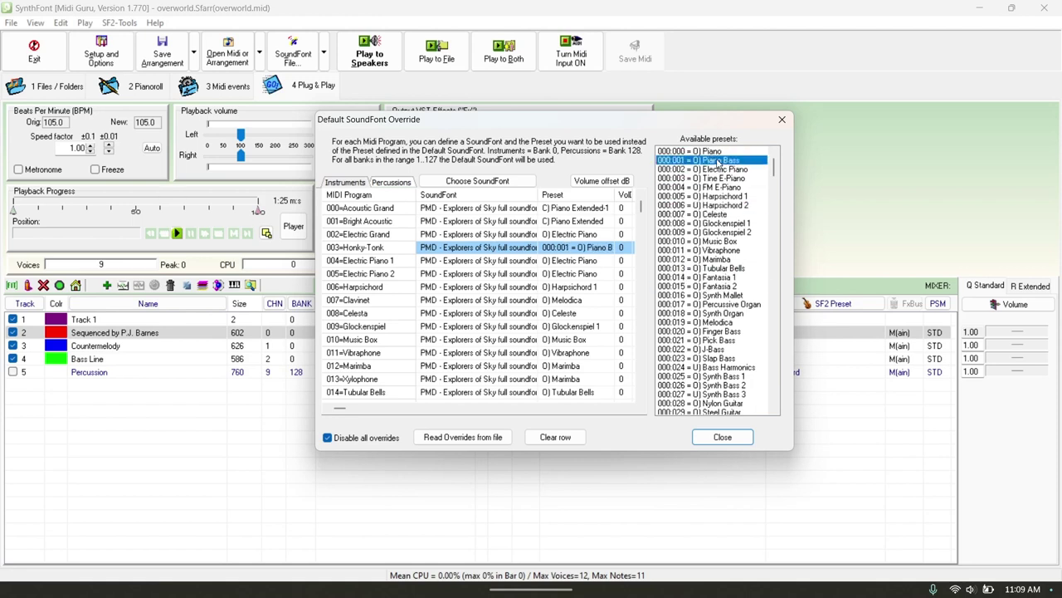
click(554, 436)
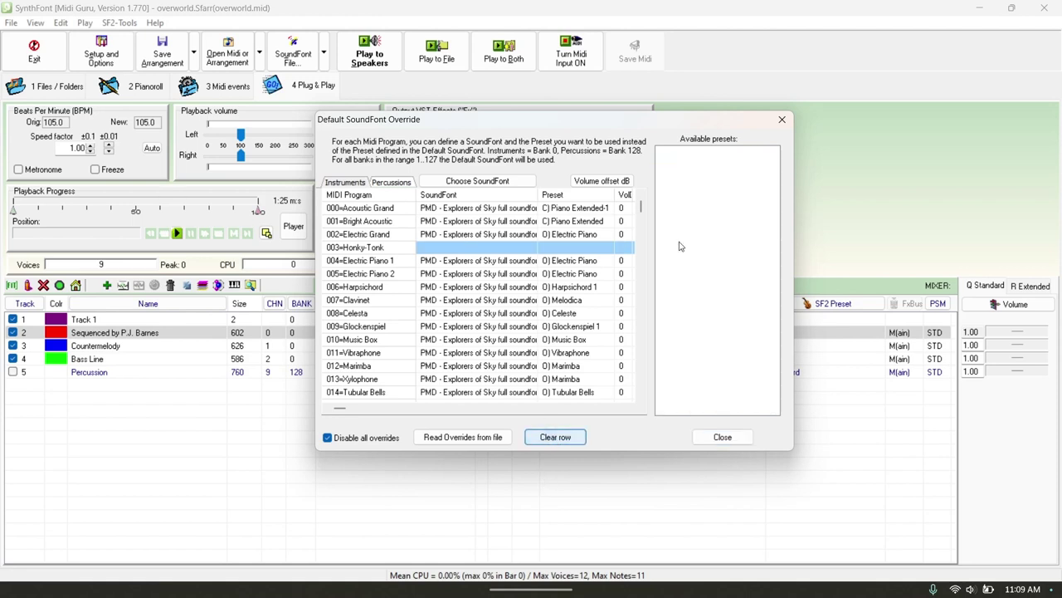
Compare the percussion overrides with the instrument overrides by viewing both lists alternately.
click(392, 183)
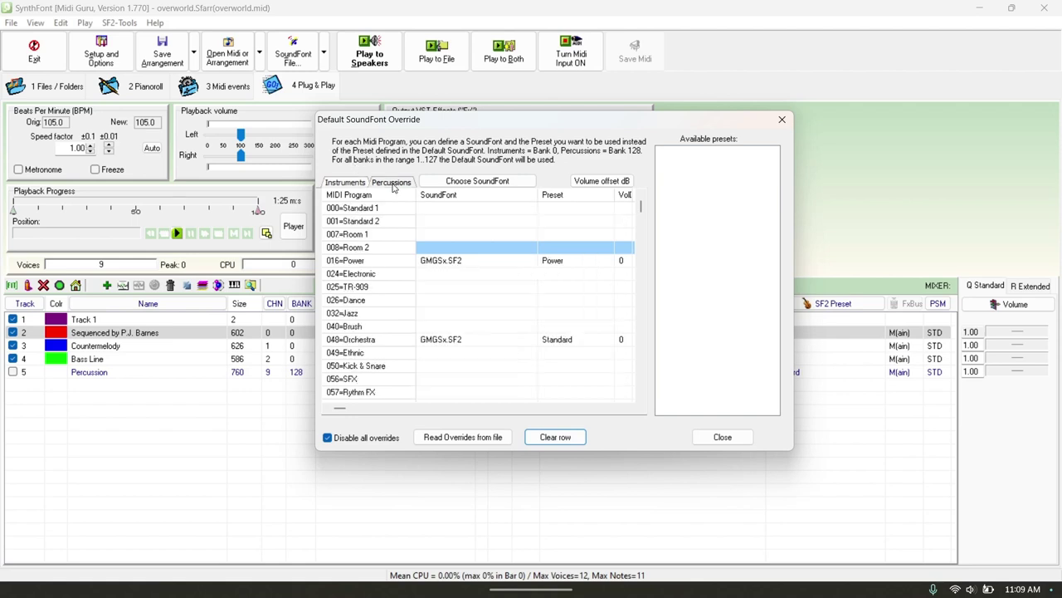
drag(640, 207, 674, 243)
click(347, 184)
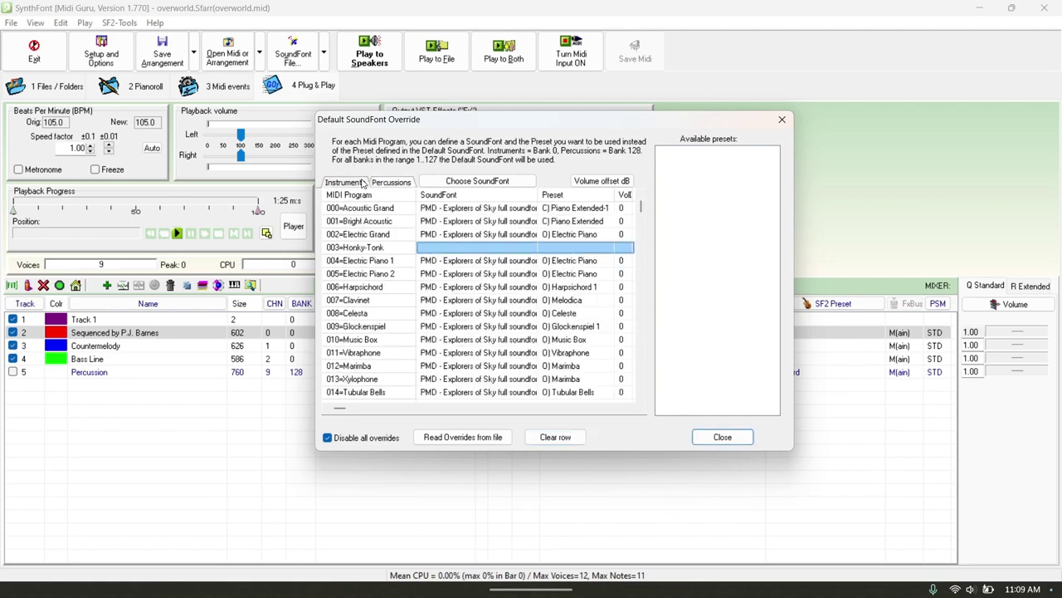
click(392, 183)
click(347, 183)
click(392, 183)
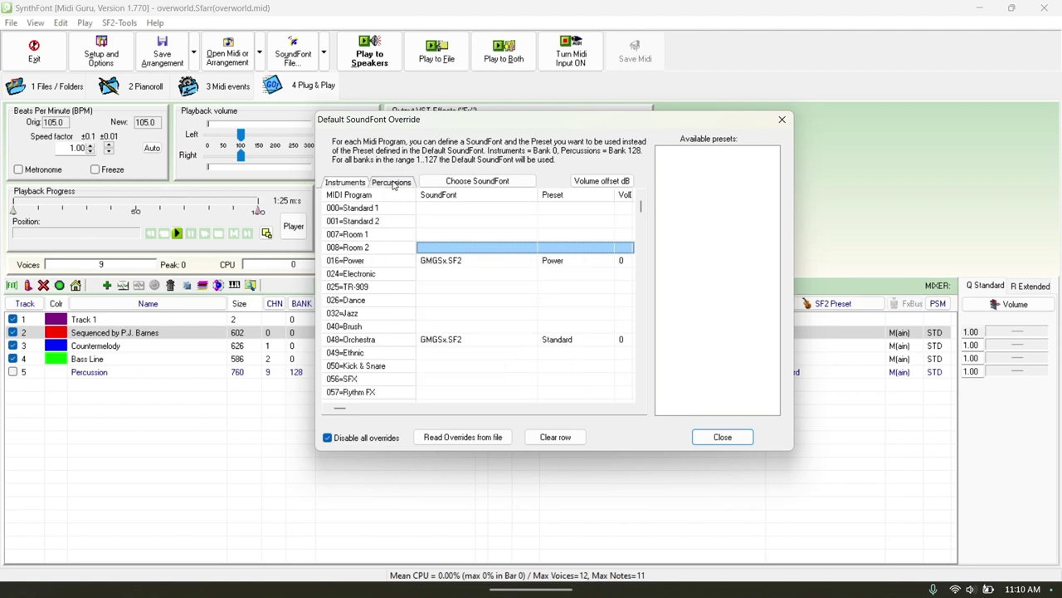
click(344, 183)
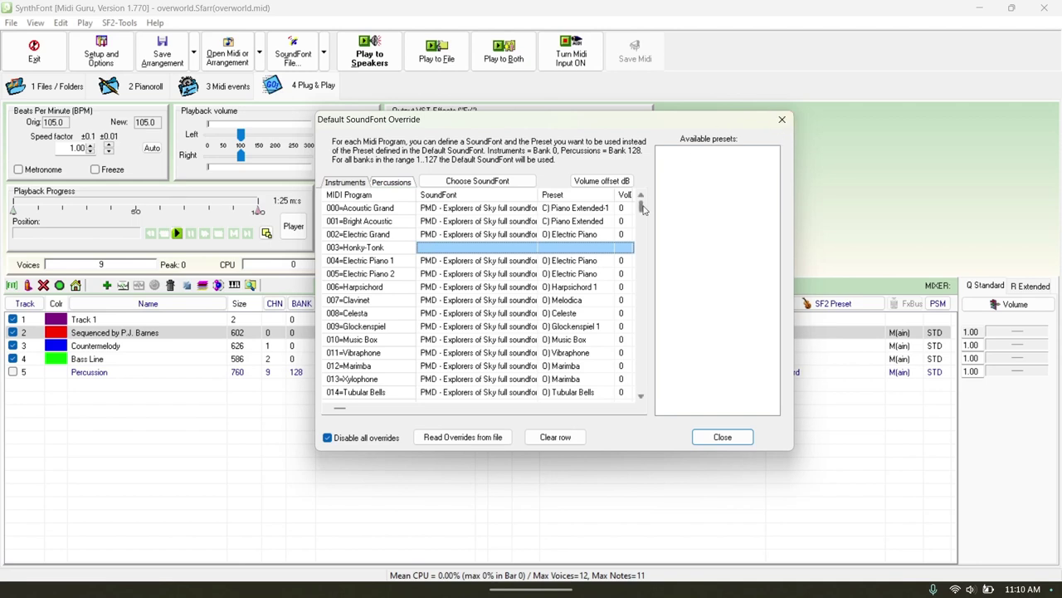
drag(644, 209, 632, 166)
click(385, 183)
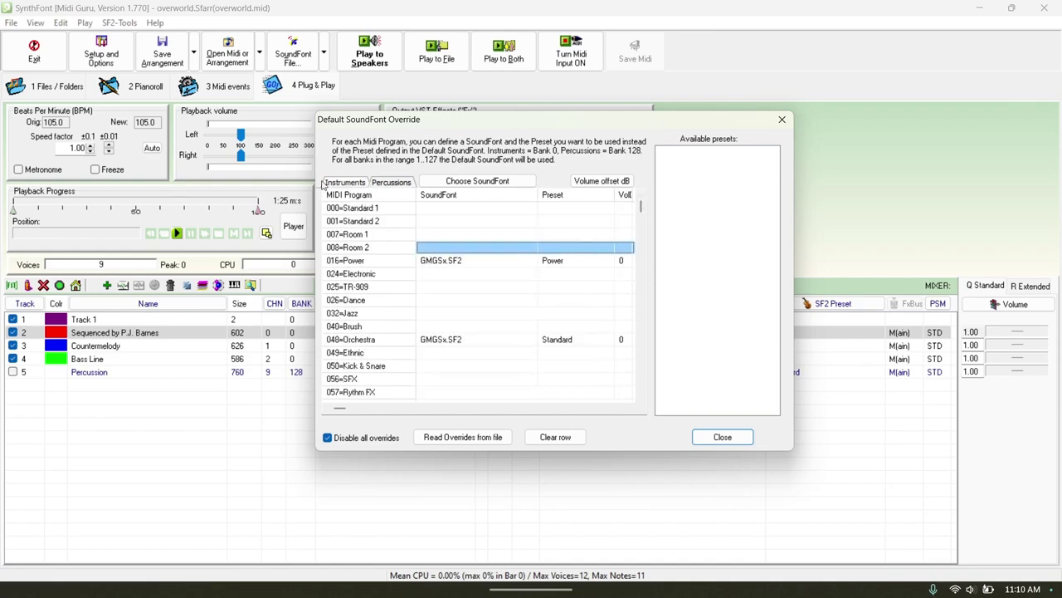
Return to the instrument overrides and close the Default SoundFont Override dialog.
click(342, 183)
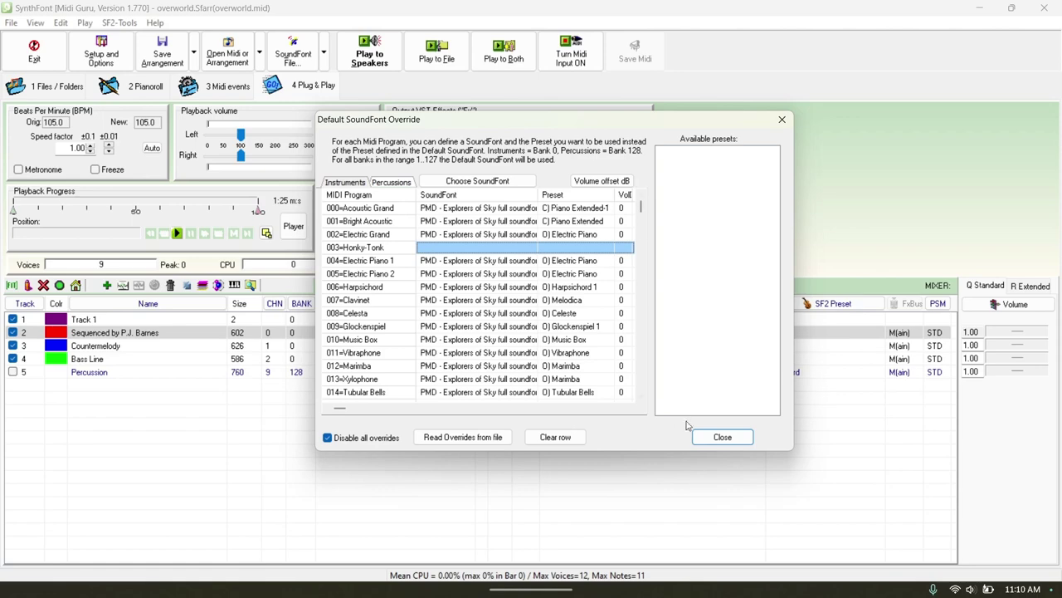
click(712, 438)
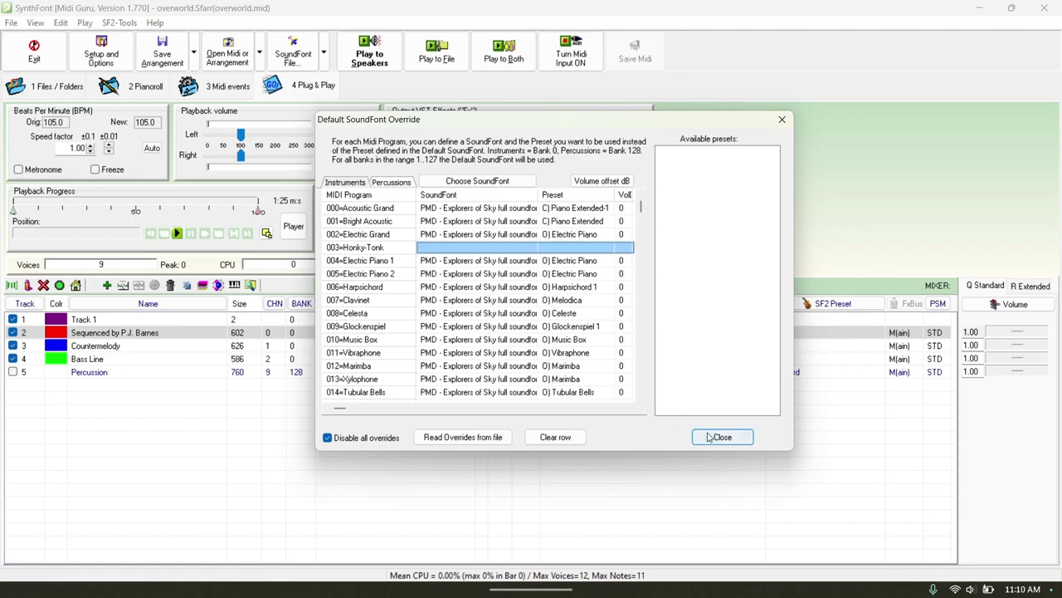
click(709, 438)
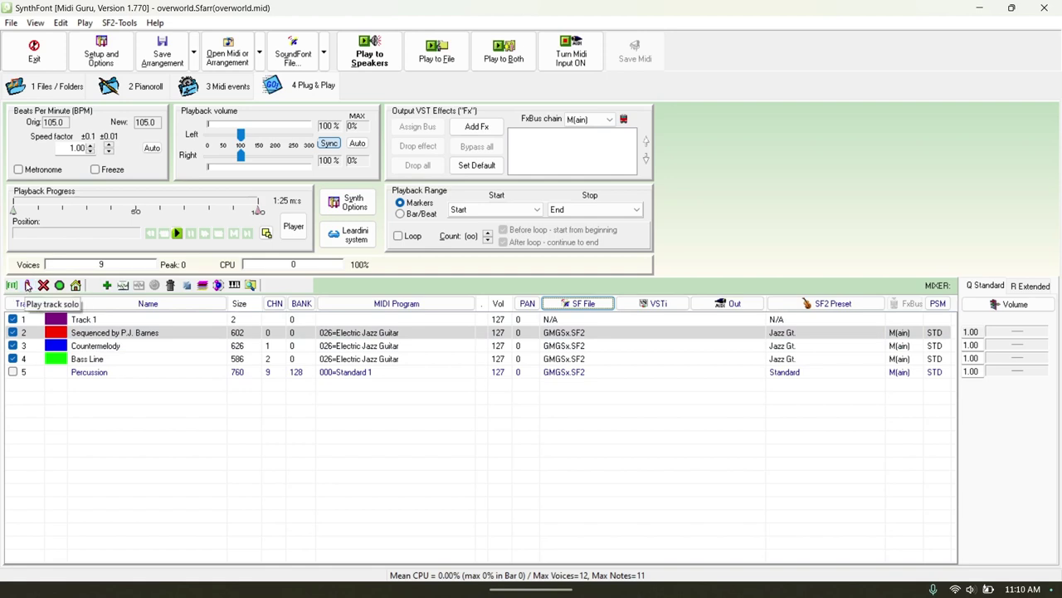
Toggle solo playback on track 2, inverting the muted tracks and soloing it again.
click(27, 284)
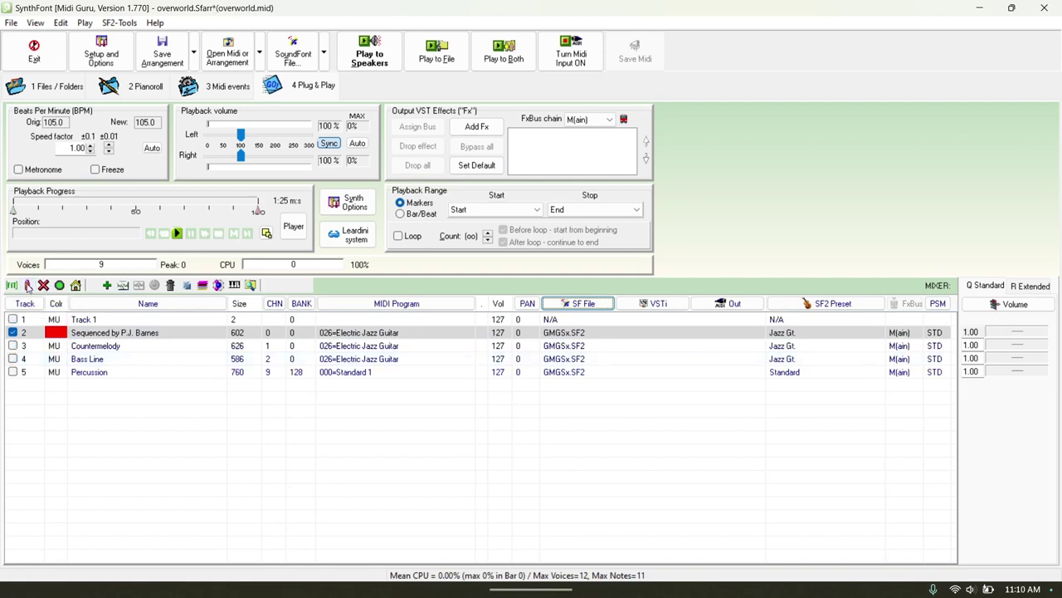
click(27, 285)
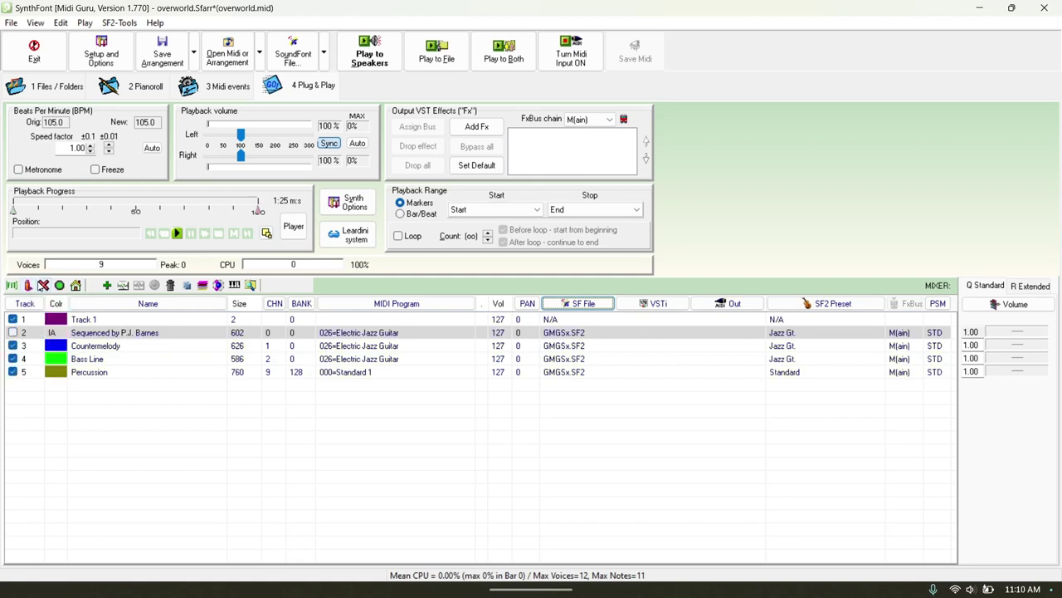
click(30, 285)
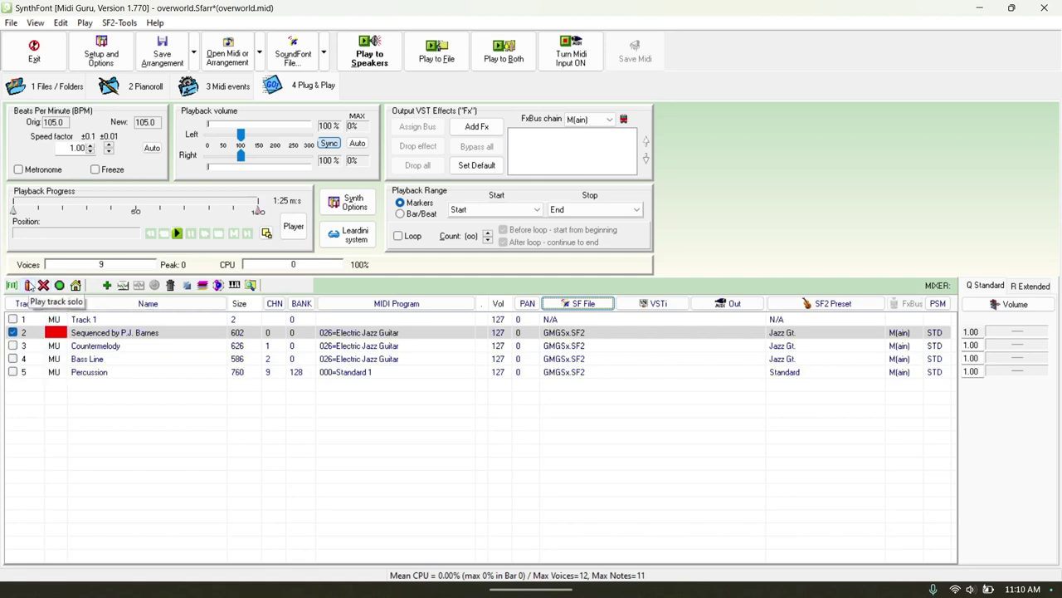
Enable only the Countermelody and Bass Line tracks and play the arrangement to the speakers.
click(37, 333)
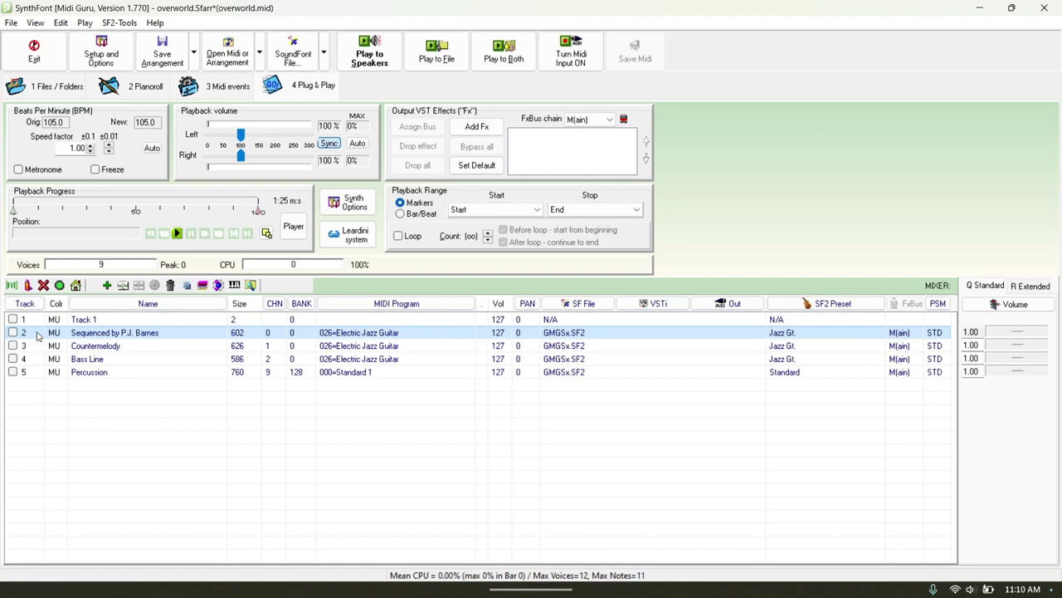
click(38, 333)
click(37, 346)
click(38, 359)
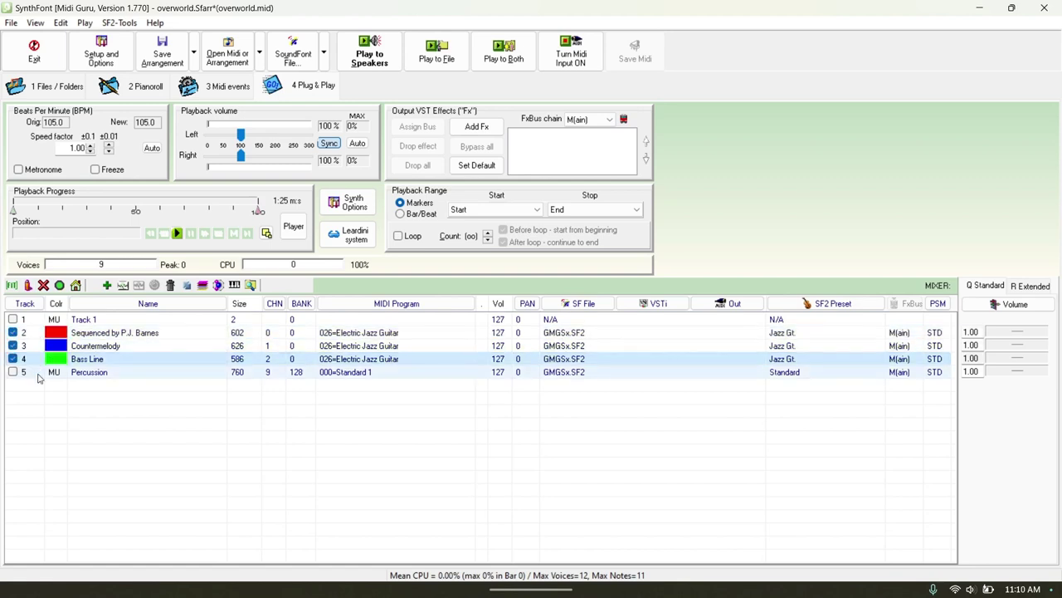
click(37, 333)
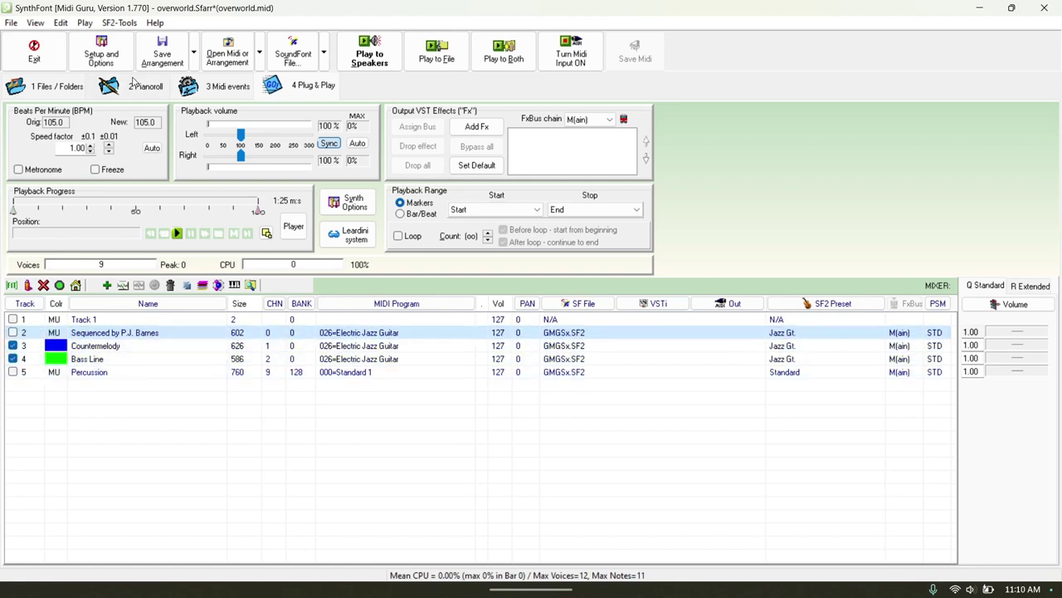
click(370, 51)
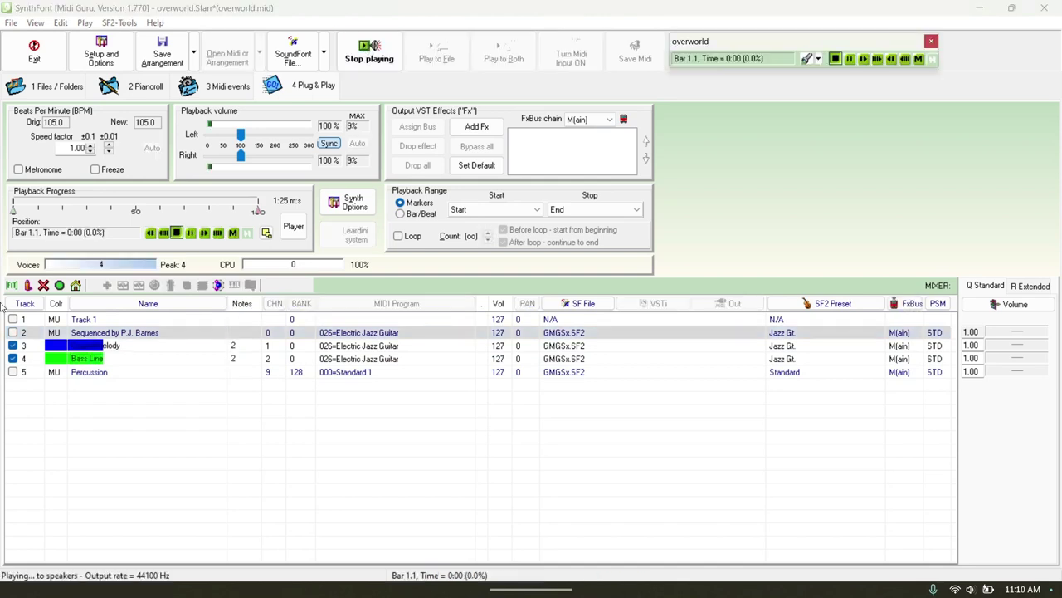
Audition Countermelody, Bass Line and track 2 during playback by muting and unmuting the individual tracks.
click(25, 347)
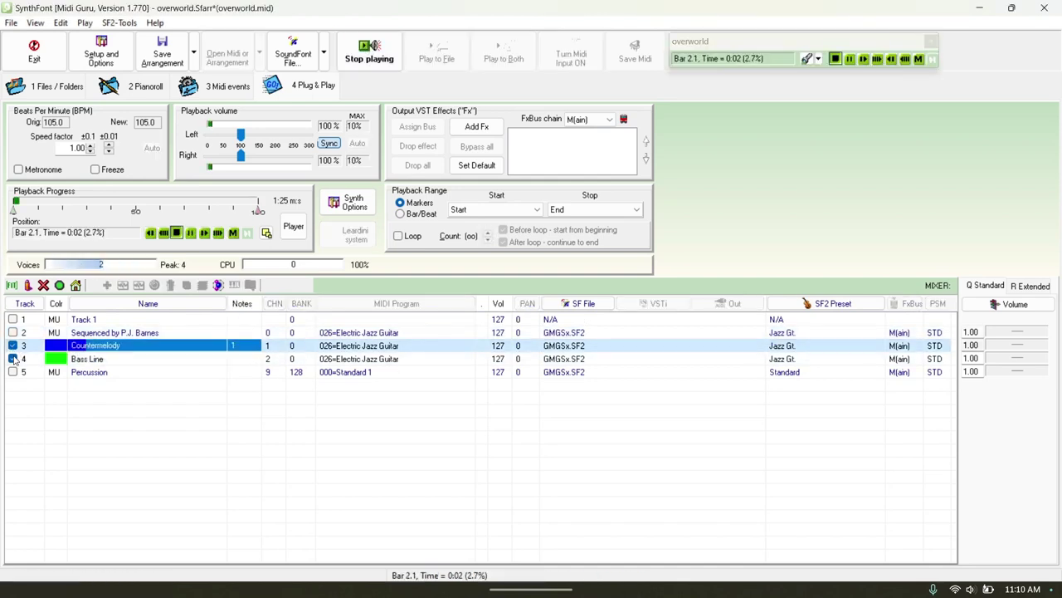
click(13, 359)
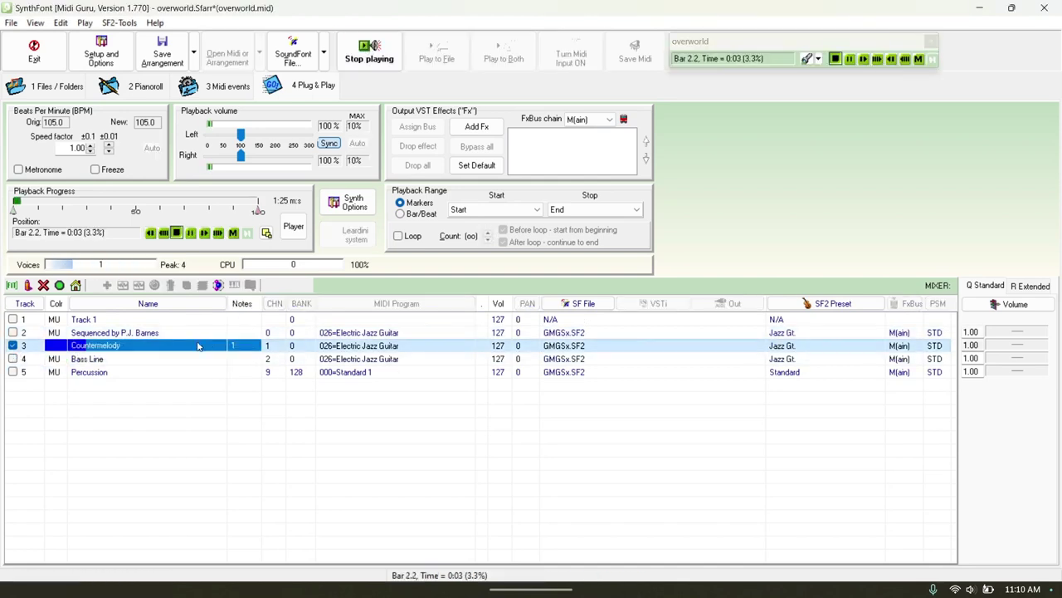
click(13, 359)
click(158, 358)
click(14, 332)
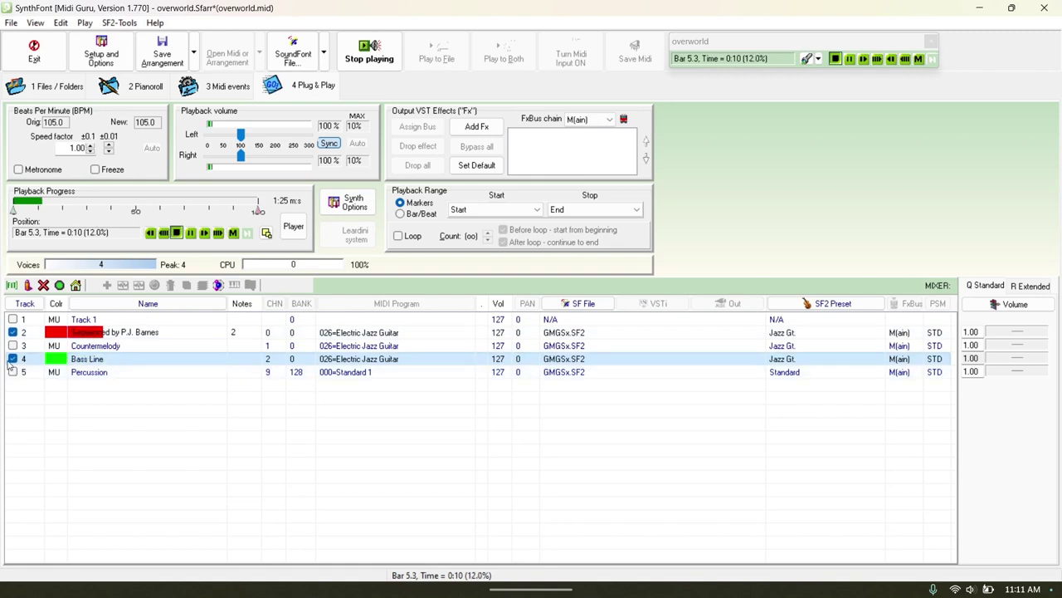
click(133, 332)
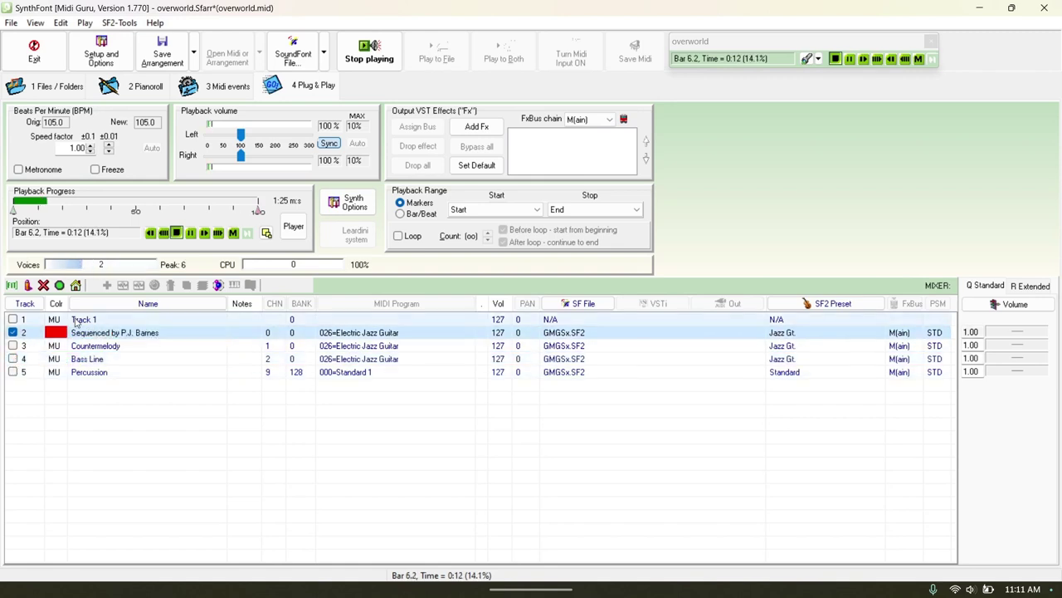
click(13, 346)
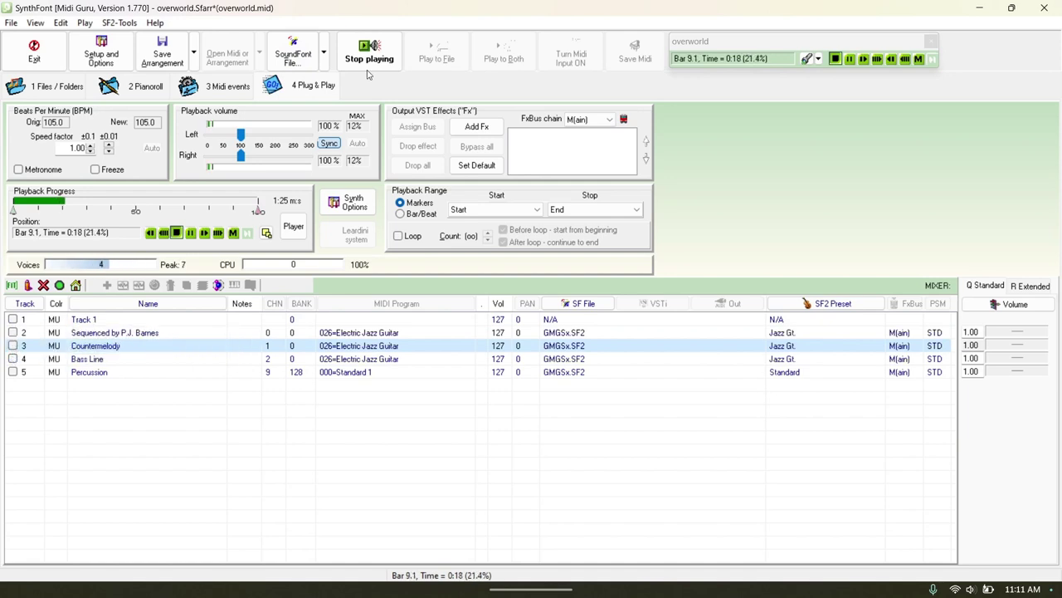
Stop playback, have all five tracks enabled, and save the arrangement.
key(space)
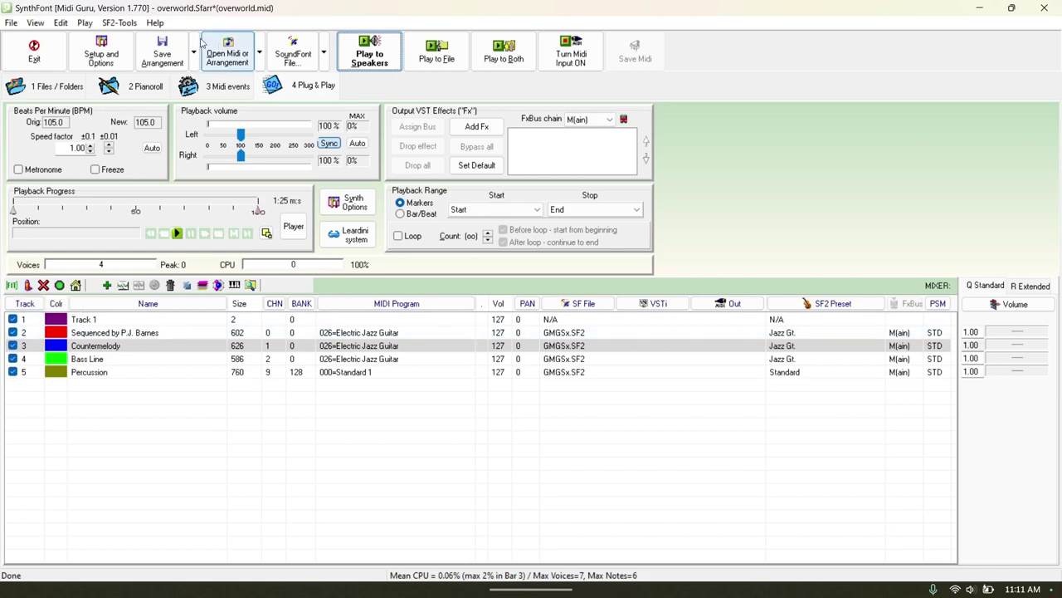
click(162, 54)
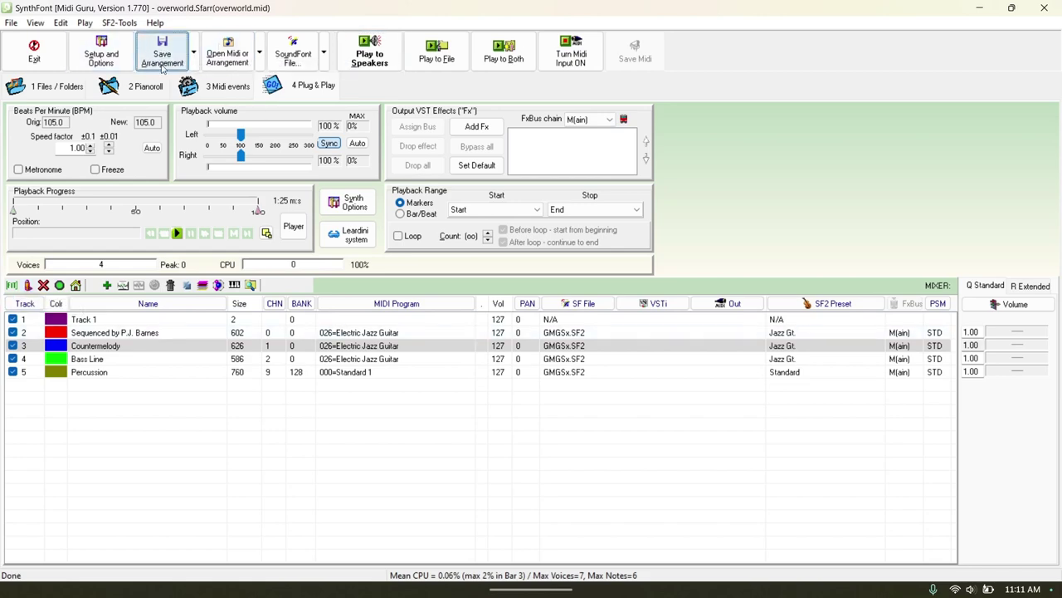
Display track 2's notes in the piano roll and set the horizontal zoom to 113 pixels per quarter.
click(146, 87)
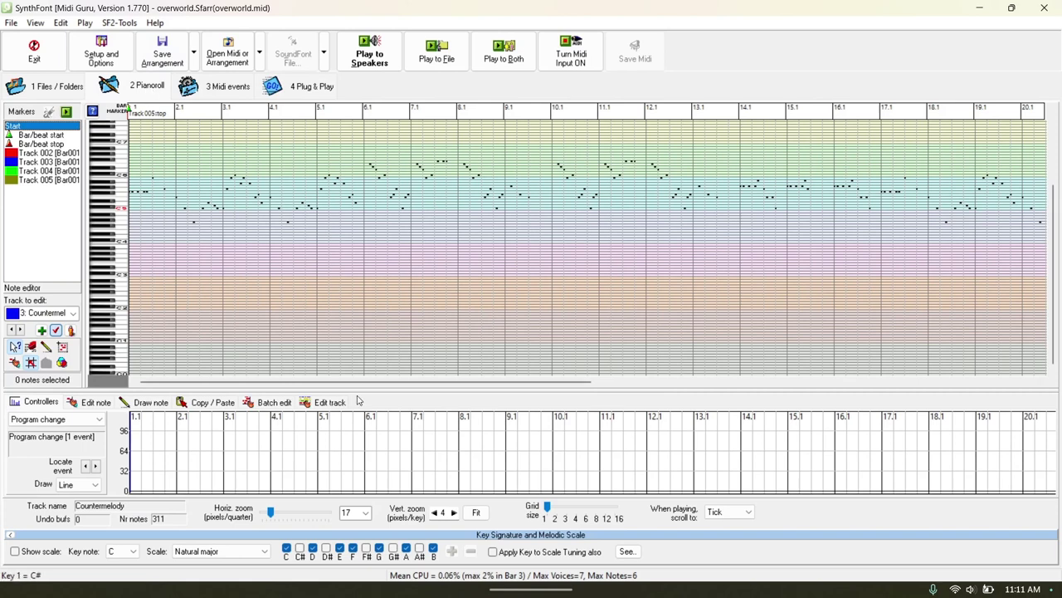
click(13, 329)
click(13, 330)
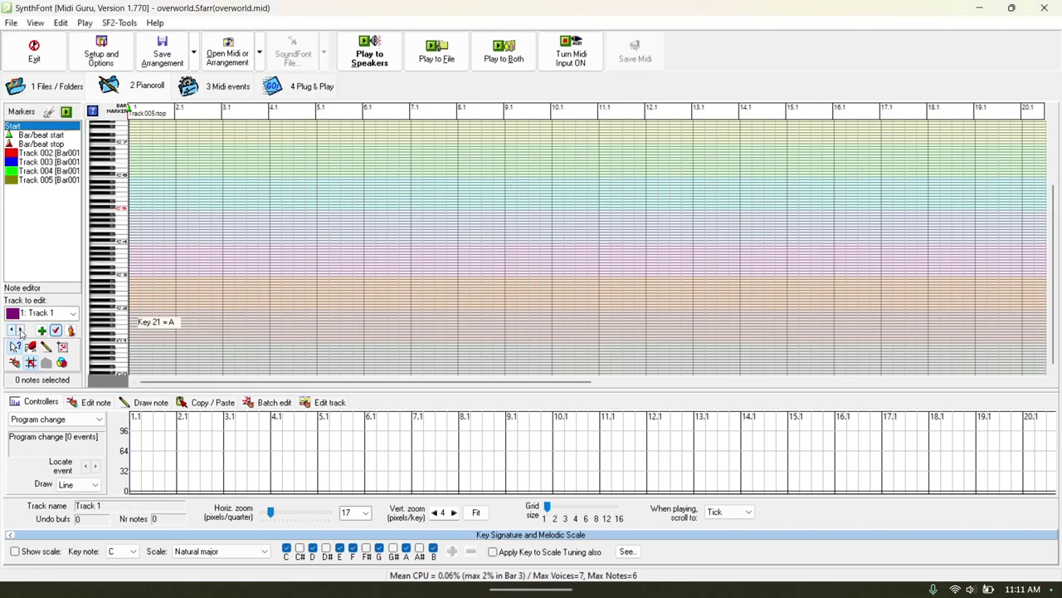
click(21, 330)
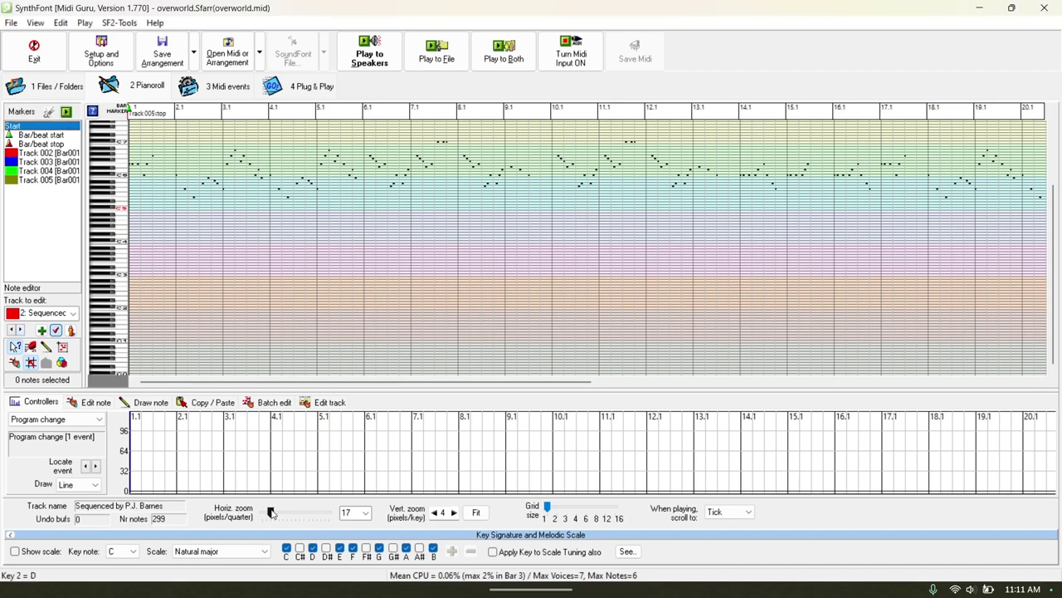
drag(271, 512, 323, 515)
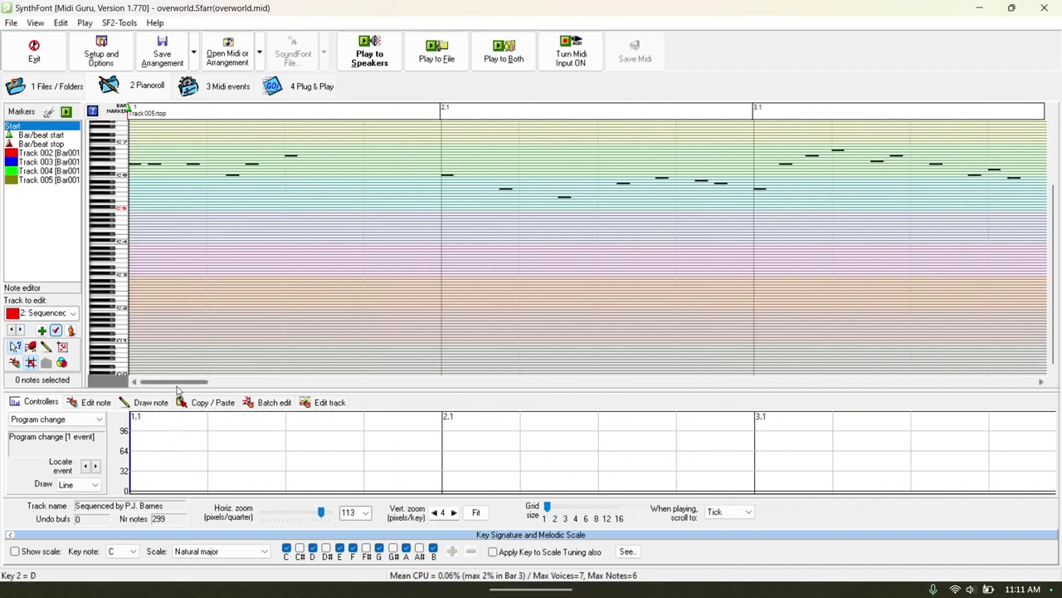
Compare the notes of Countermelody and its neighbouring tracks in the piano roll, return to track 2, and sound a keyboard note.
click(51, 154)
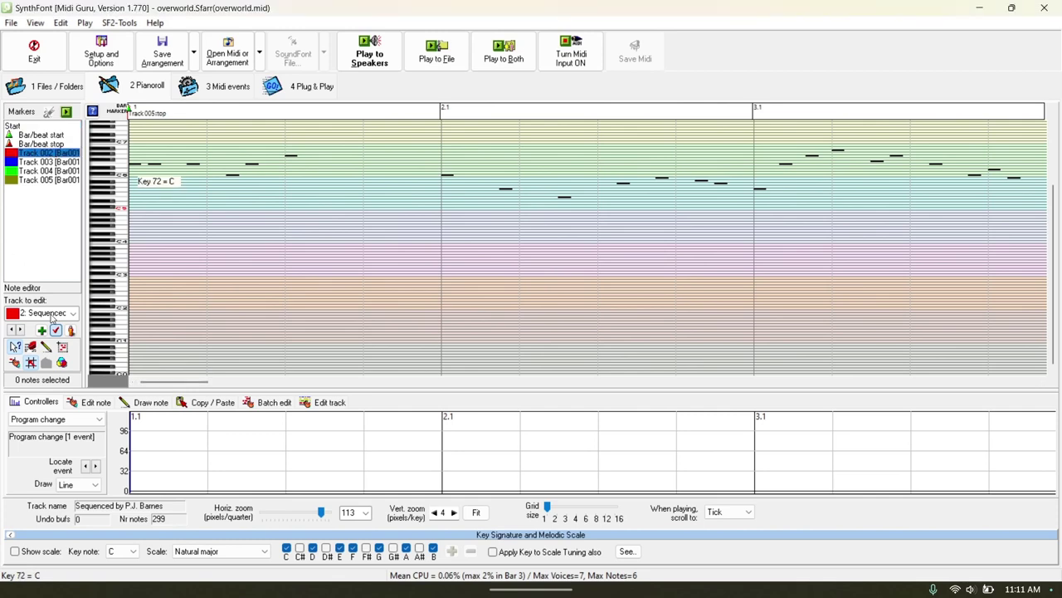
click(51, 316)
click(67, 349)
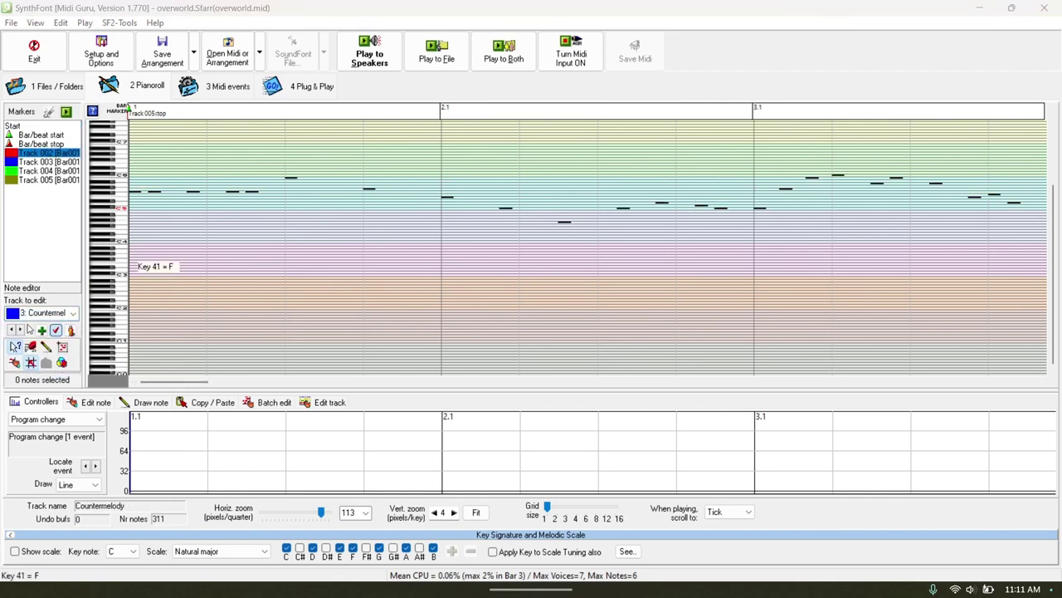
key(Down)
key(Up)
key(Up)
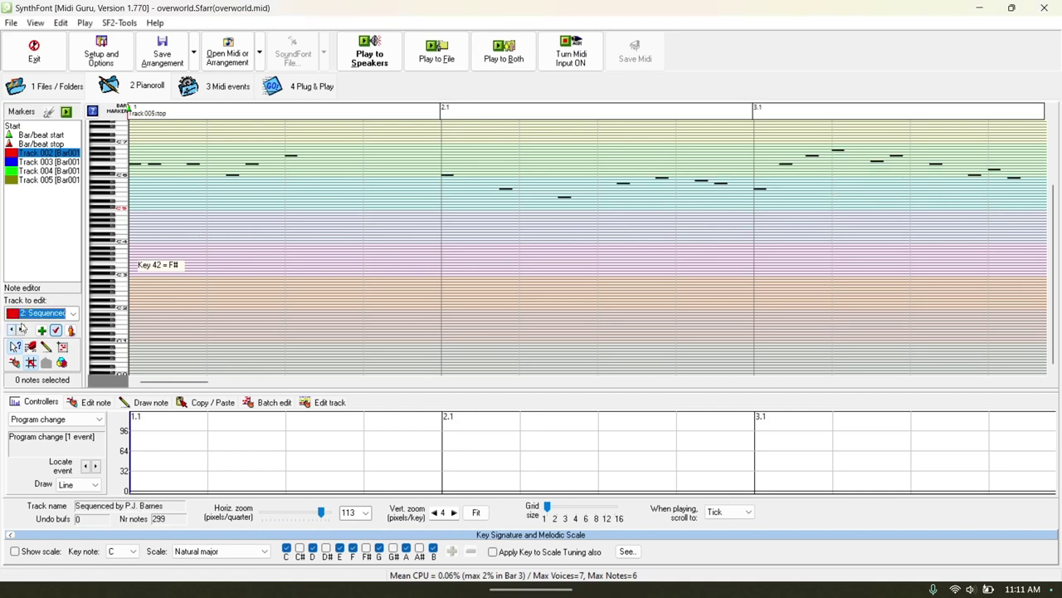
click(116, 166)
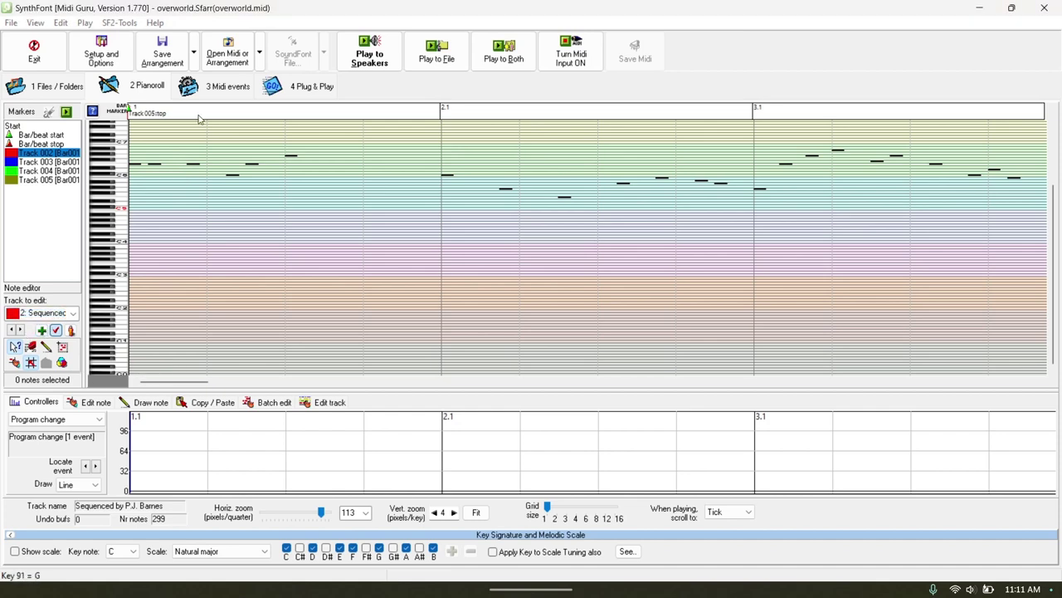
Play with Countermelody, Bass Line and Percussion muted, follow track 2 in the piano roll at horizontal zoom 107, and stop playback.
click(369, 51)
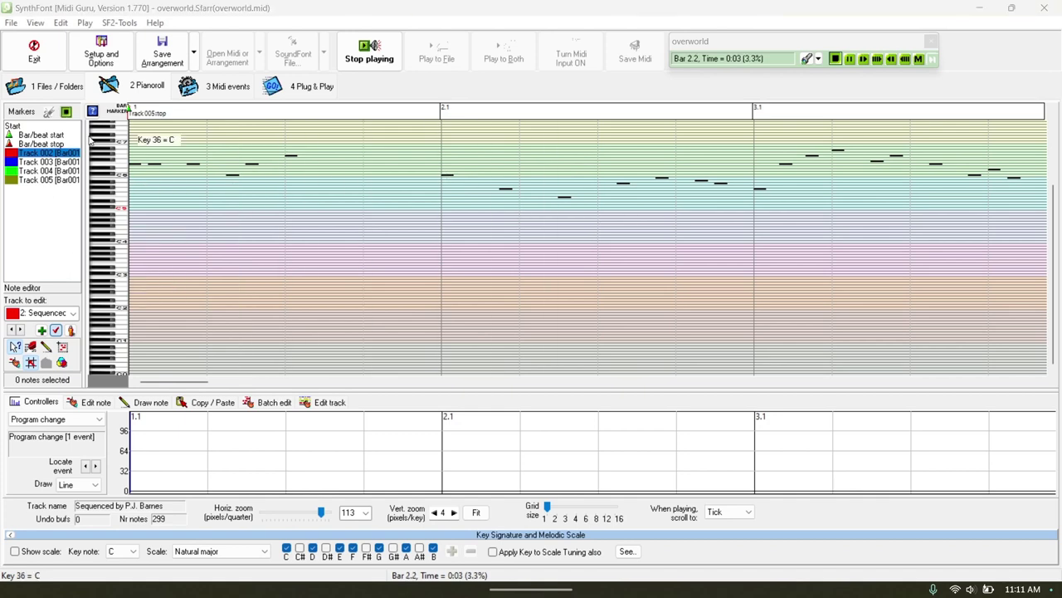
click(299, 85)
click(13, 358)
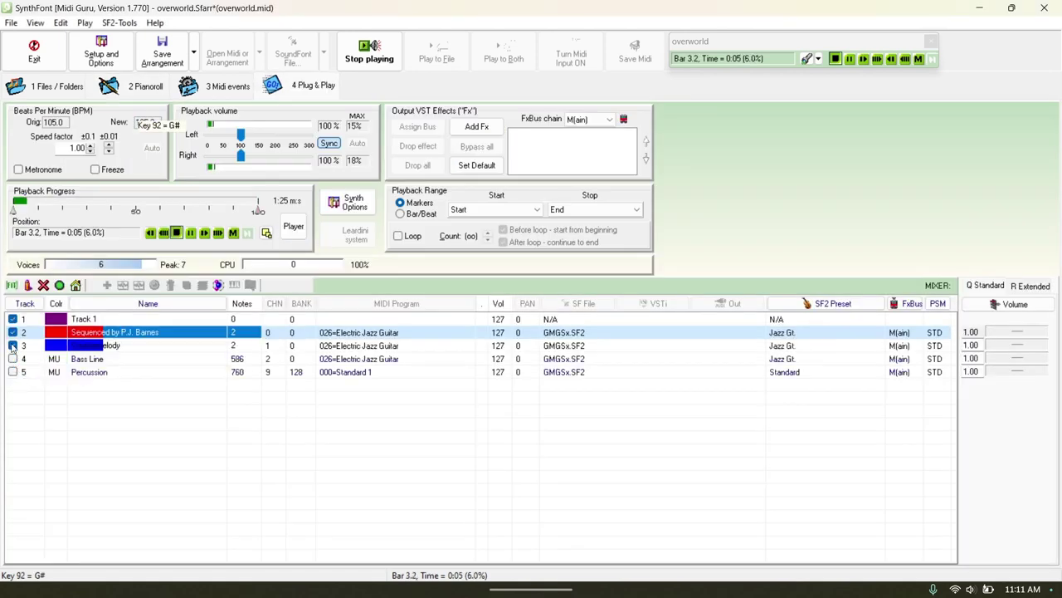
click(12, 345)
click(137, 86)
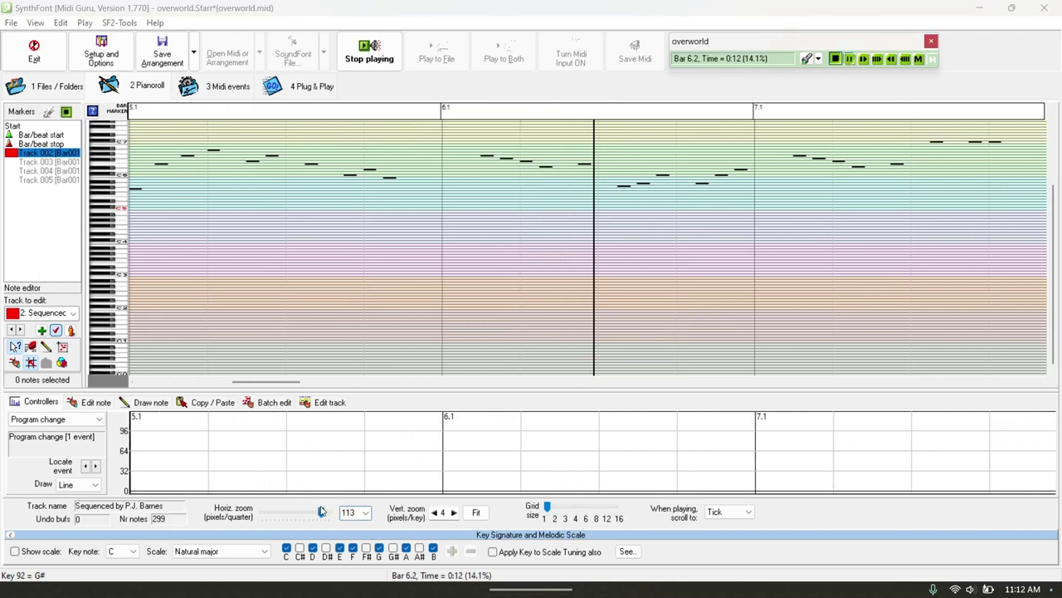
drag(322, 512, 317, 512)
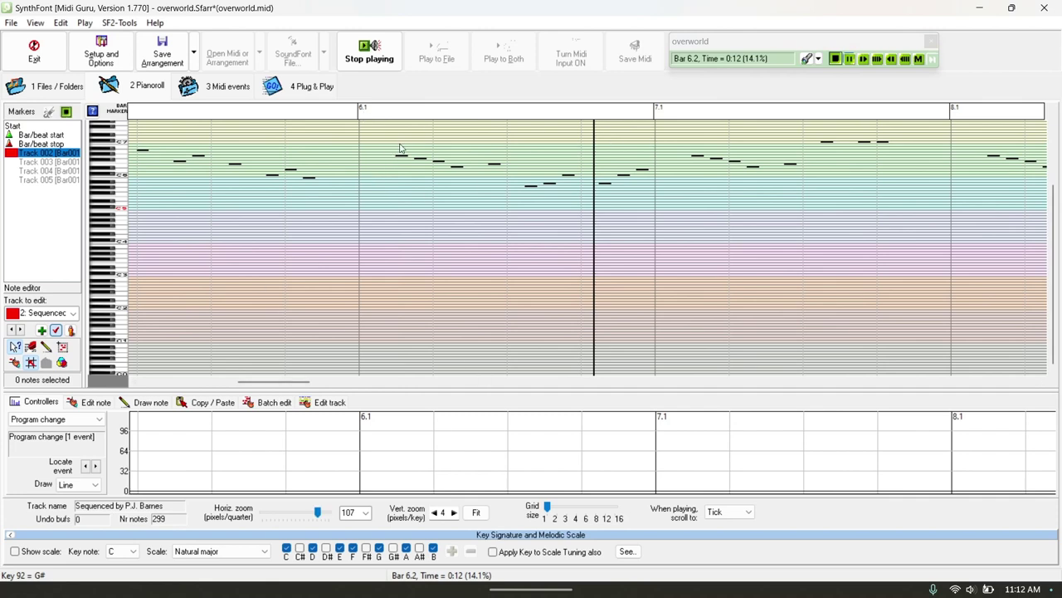
click(352, 46)
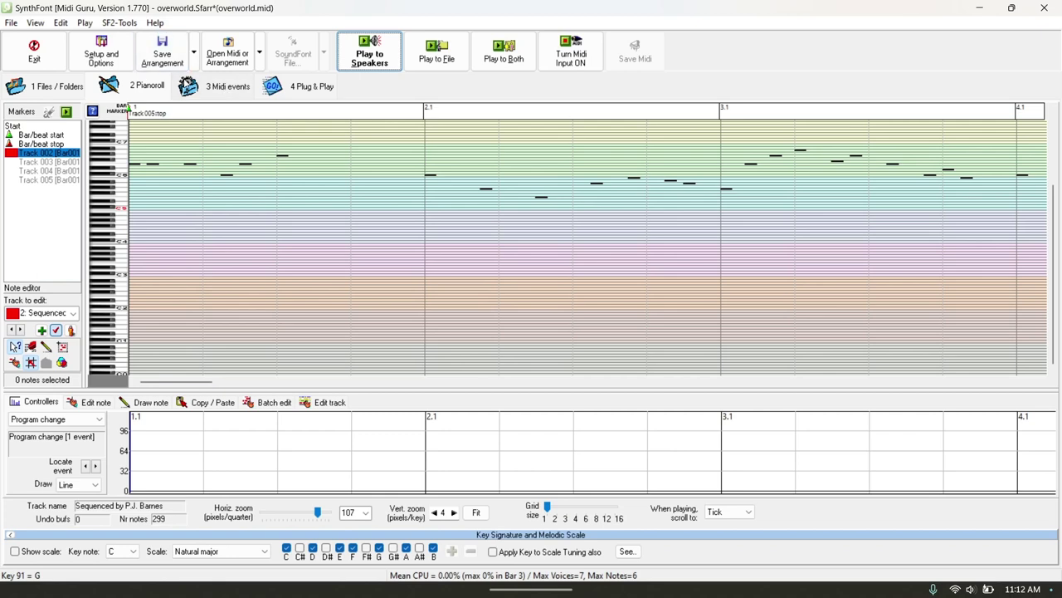
Examine track 2's MIDI events and the list of available MIDI programs, keeping its program assignment, and reopen the event list.
click(220, 85)
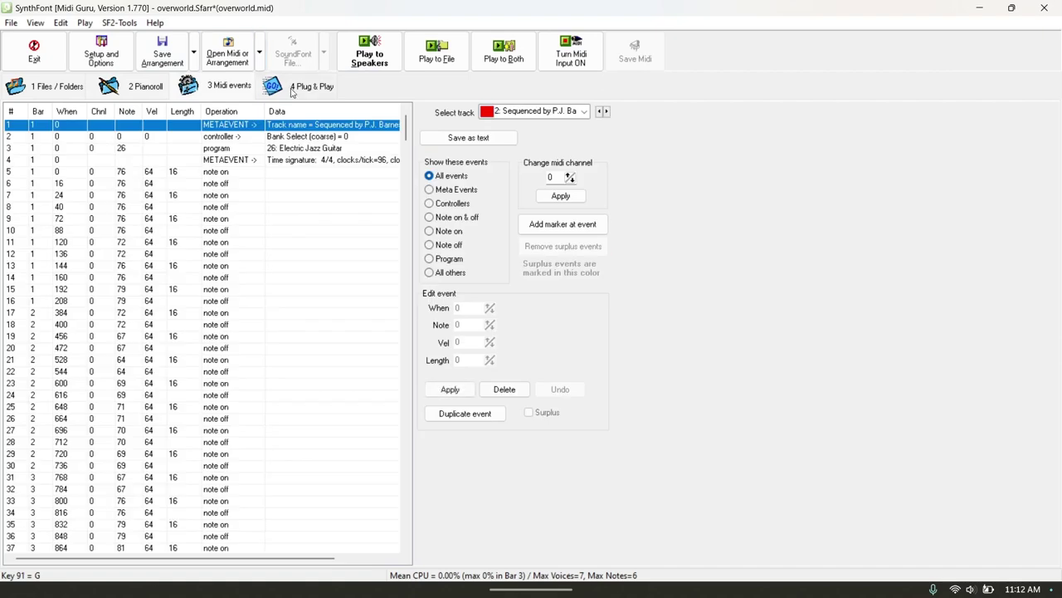
click(309, 86)
click(326, 314)
click(399, 336)
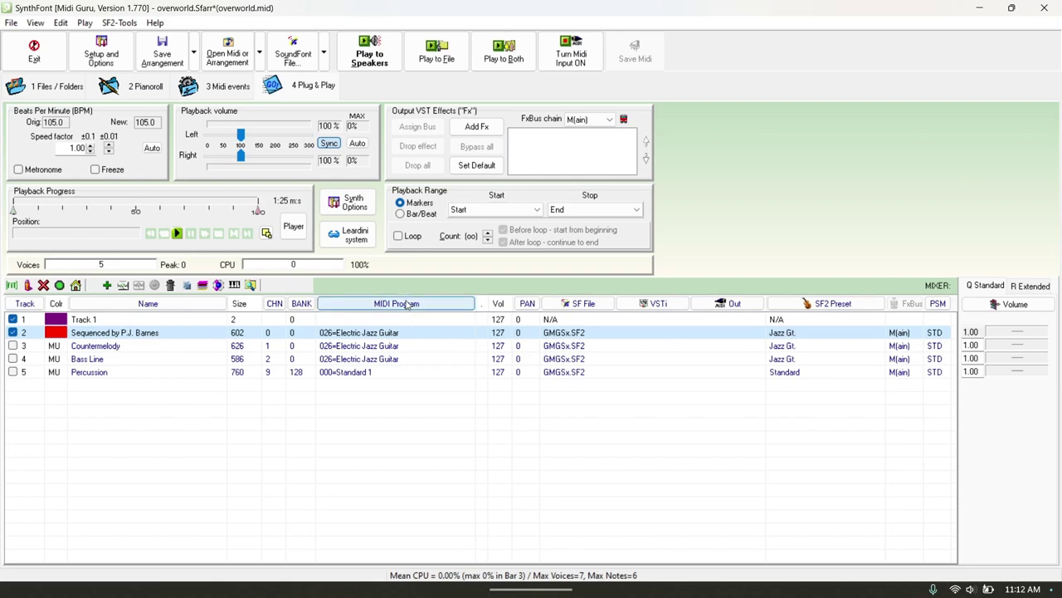
click(354, 308)
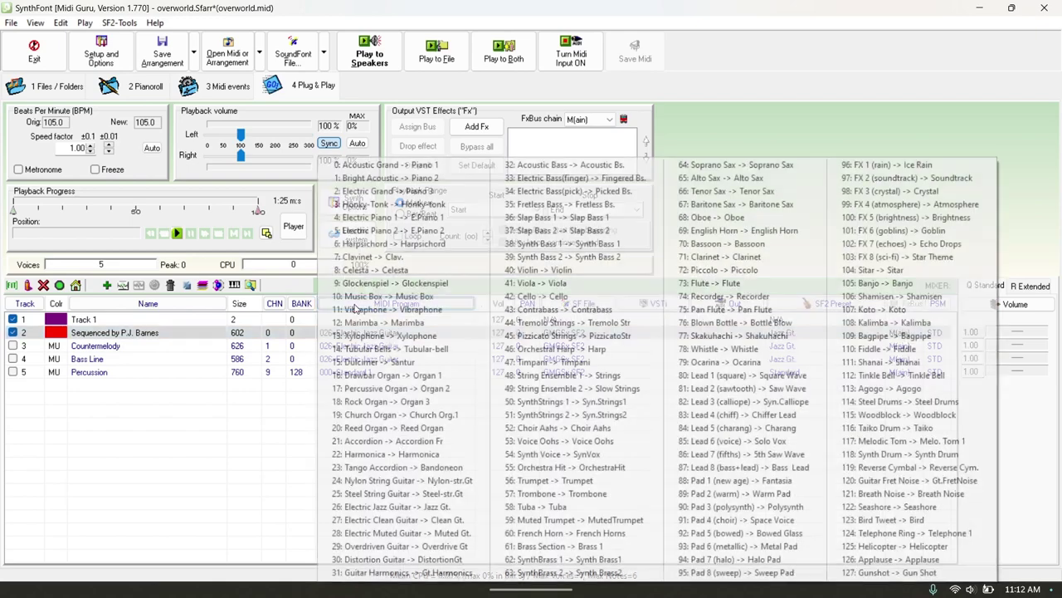
click(359, 350)
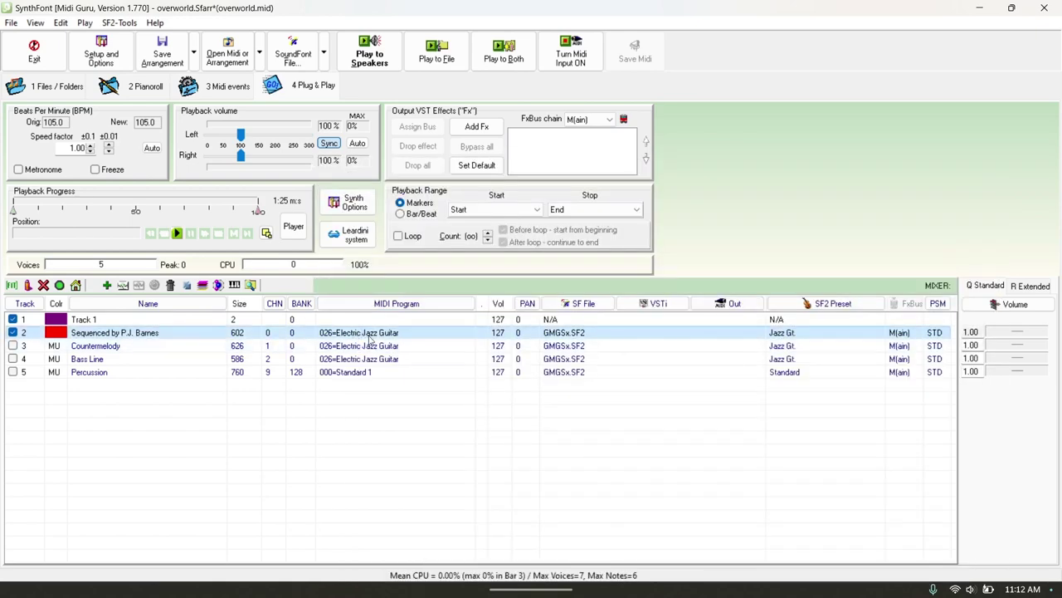
click(208, 95)
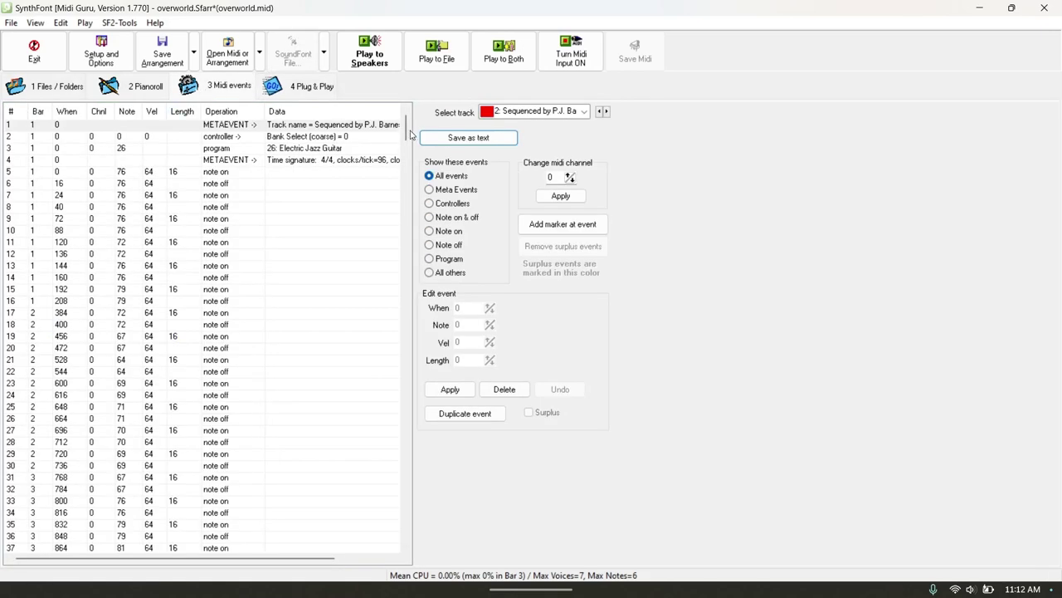
Inspect several note events and the track name event in track 2's MIDI event list.
mouse_move(410, 135)
mouse_down()
mouse_move(405, 245)
mouse_move(396, 124)
mouse_up()
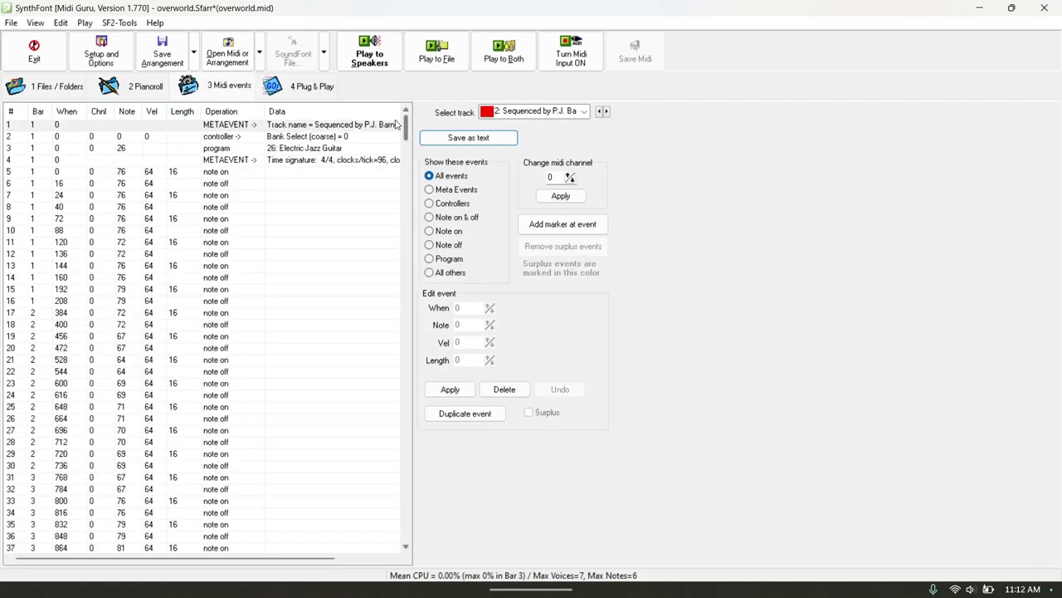
click(62, 172)
click(61, 196)
click(60, 220)
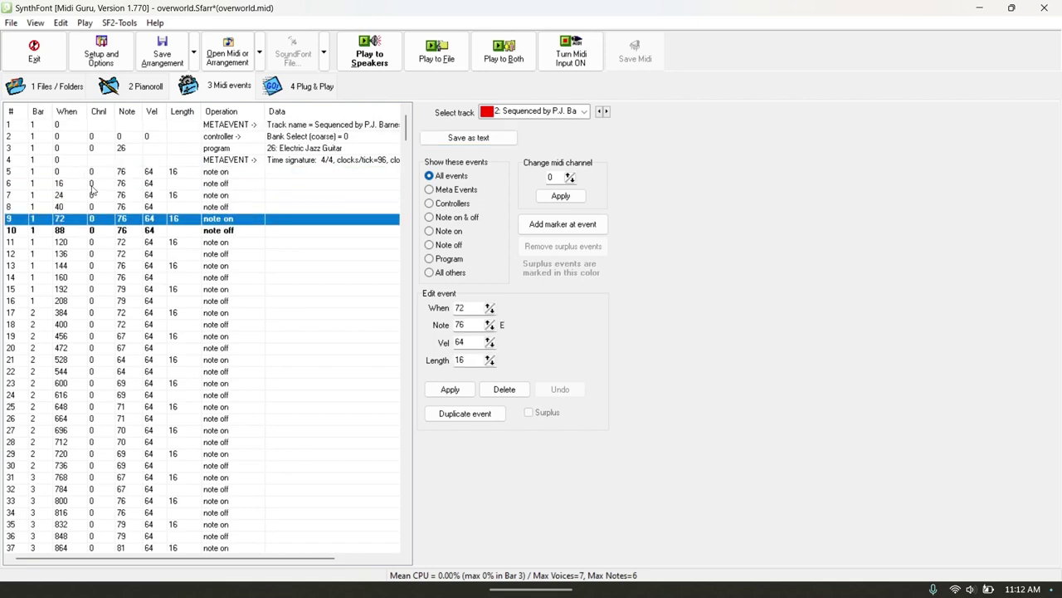
click(93, 191)
click(105, 230)
click(112, 266)
click(112, 336)
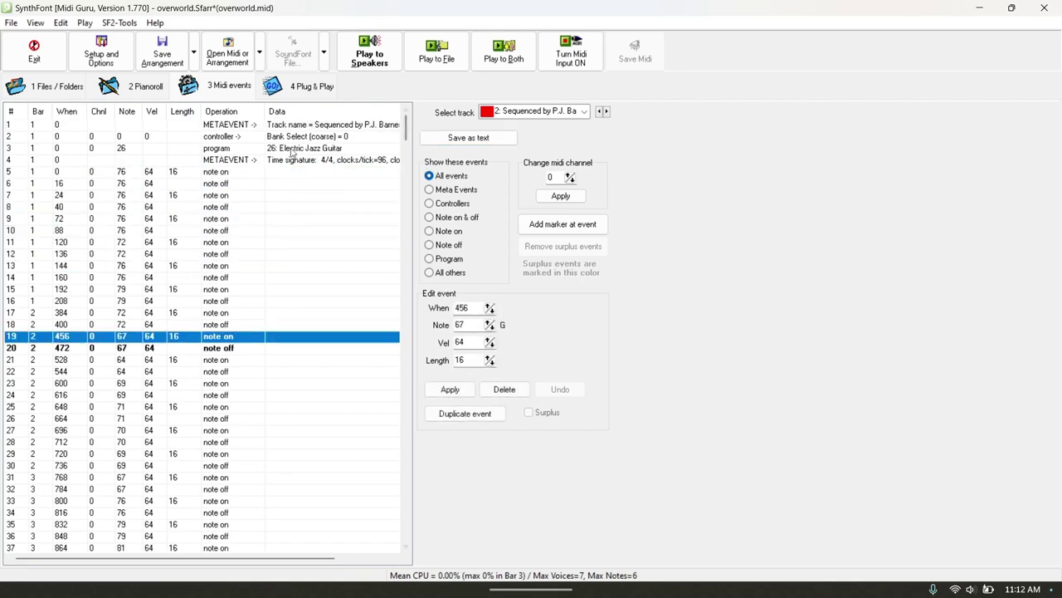
click(260, 125)
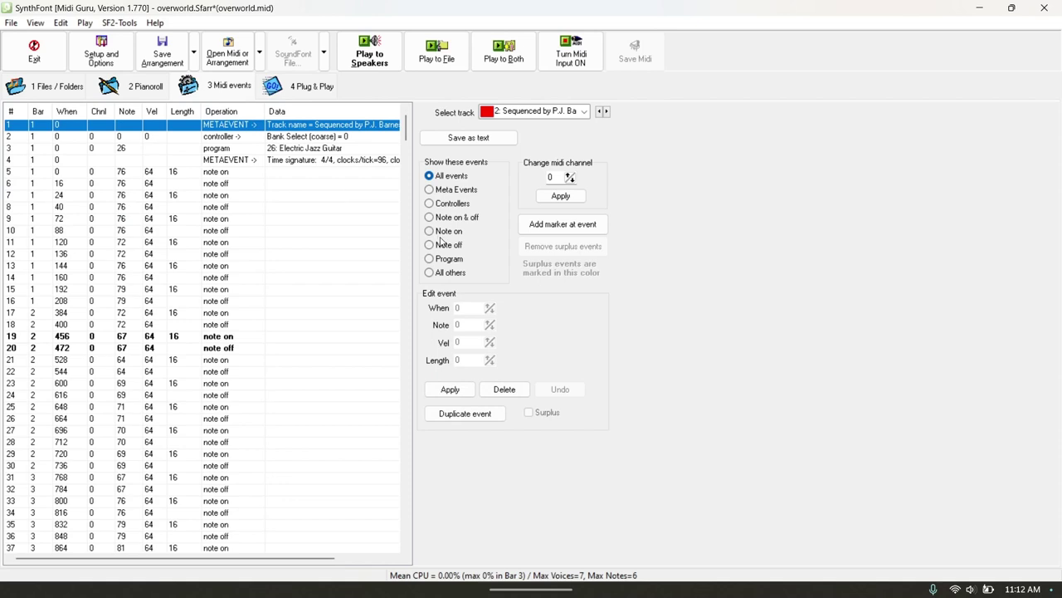
Filter track 2's events by program, notes, controllers, meta events and others, inspect the time signature event, and show all events again.
click(429, 258)
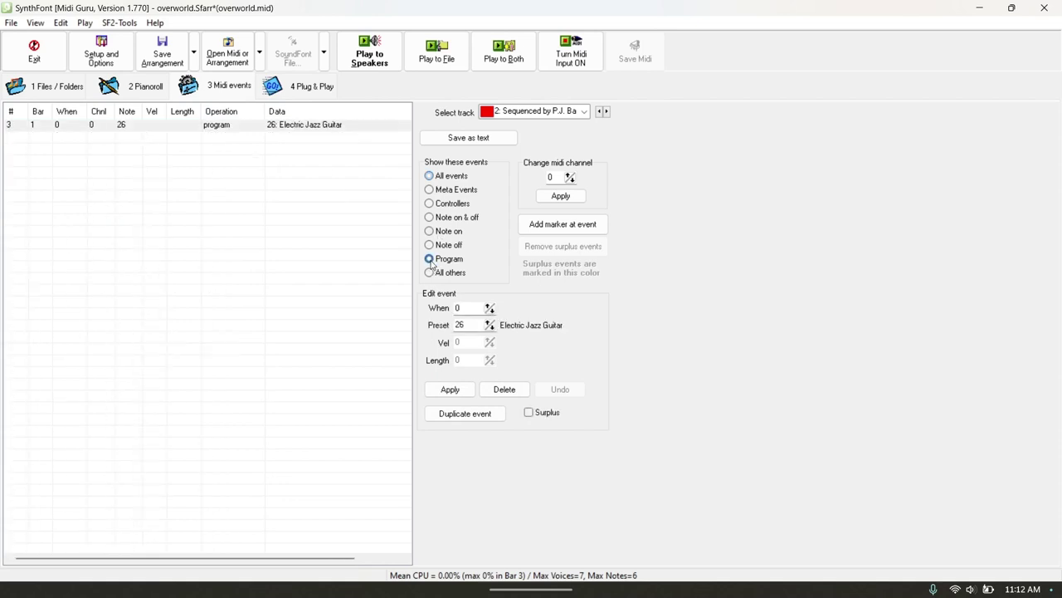
click(302, 130)
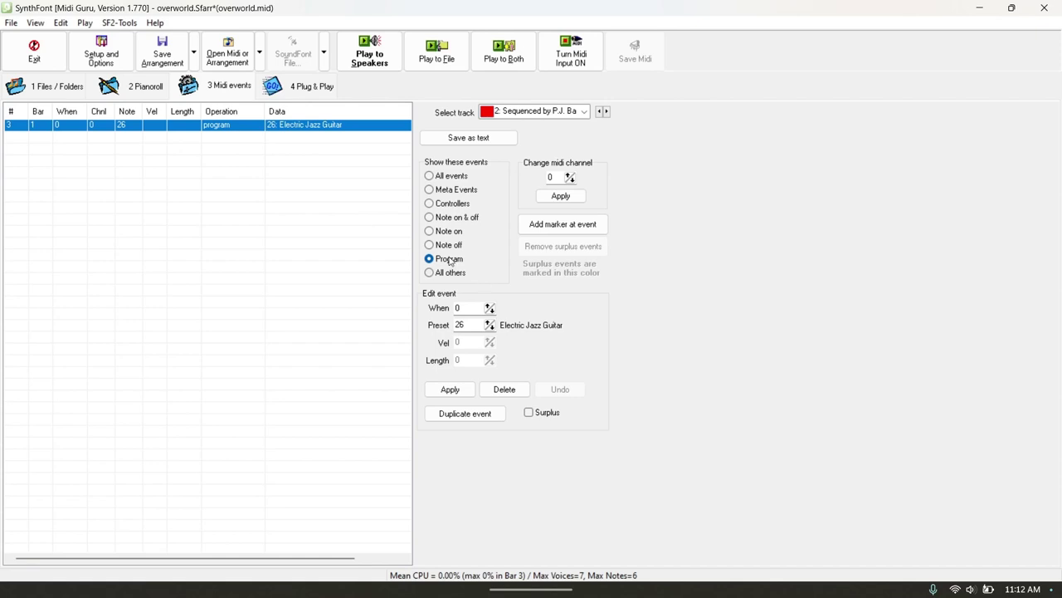
click(440, 232)
click(439, 244)
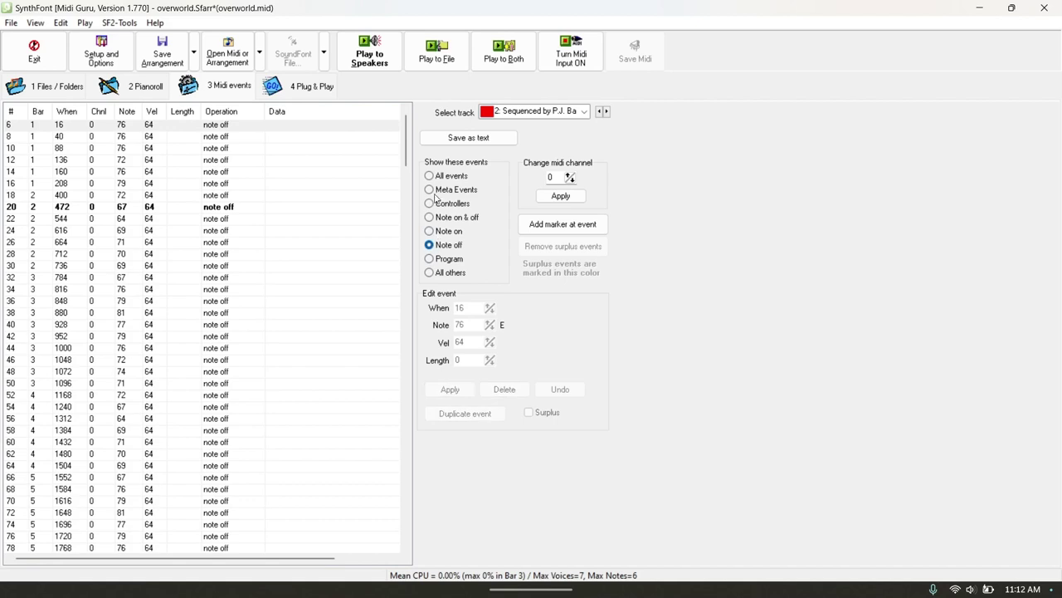
click(439, 205)
click(439, 190)
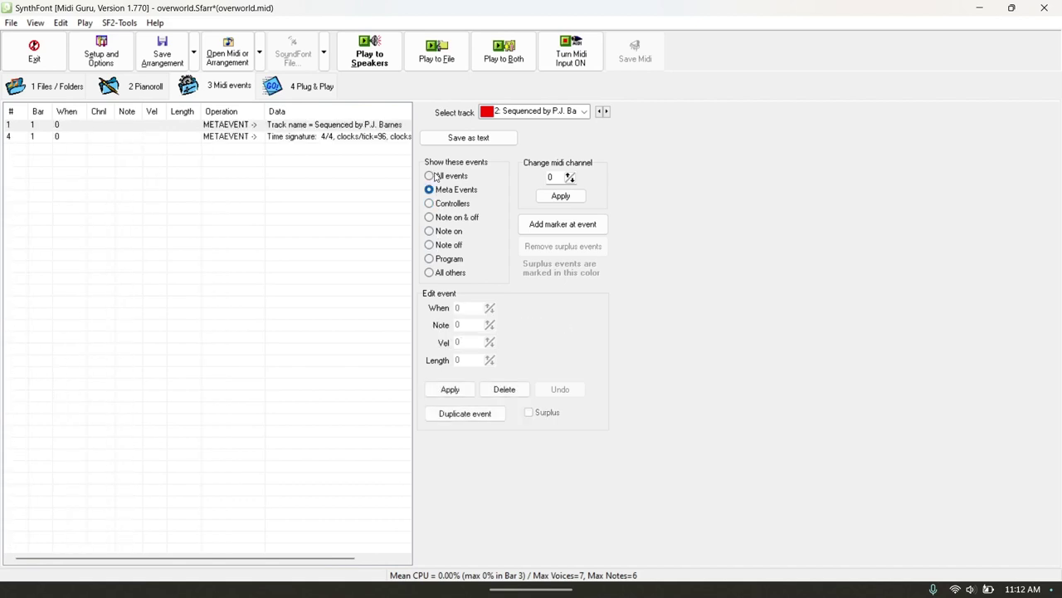
click(437, 177)
click(439, 189)
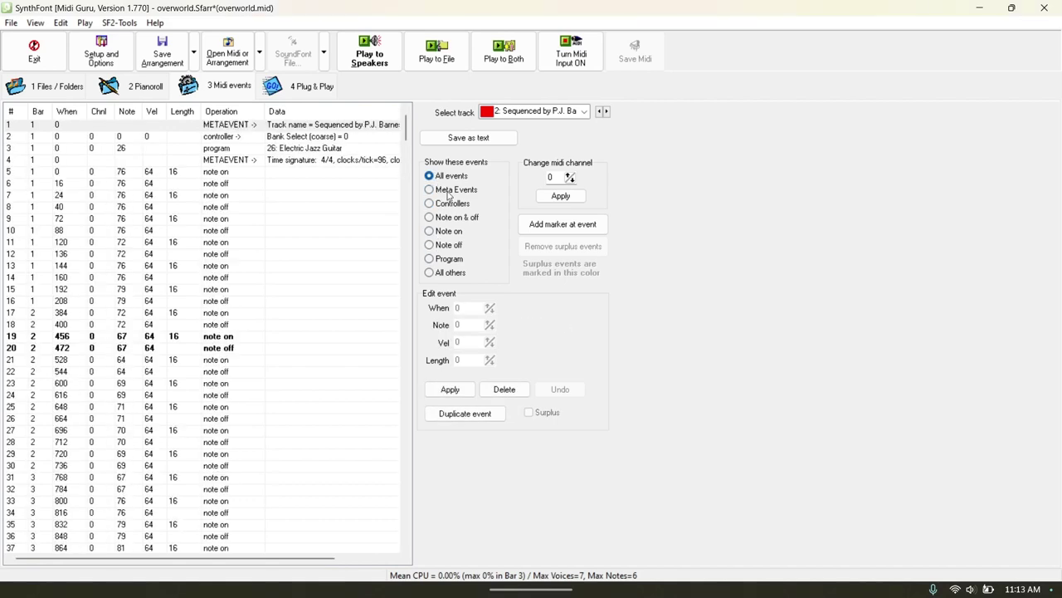
click(322, 139)
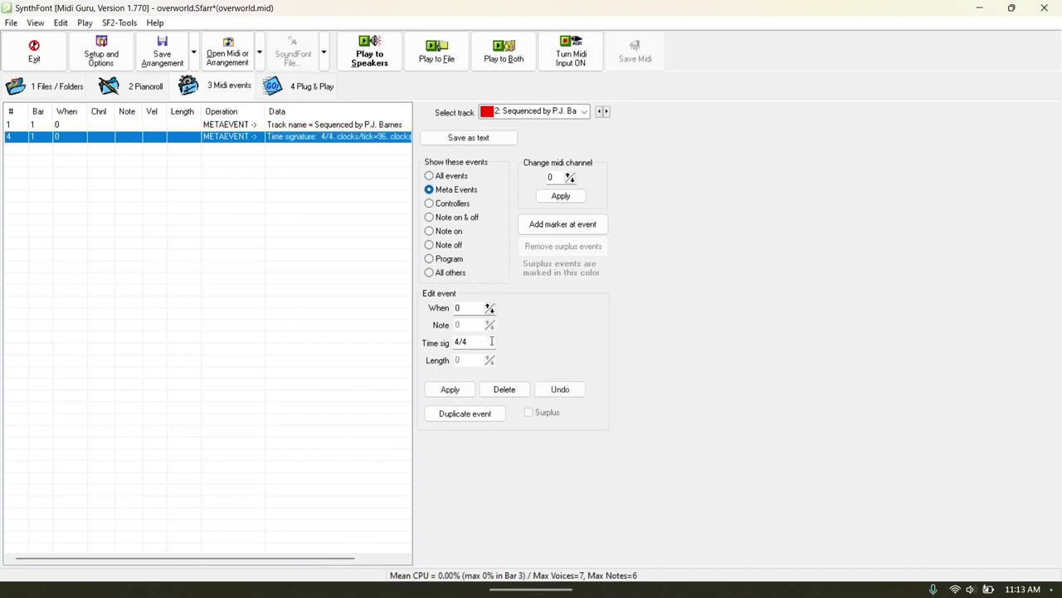
click(450, 273)
click(449, 175)
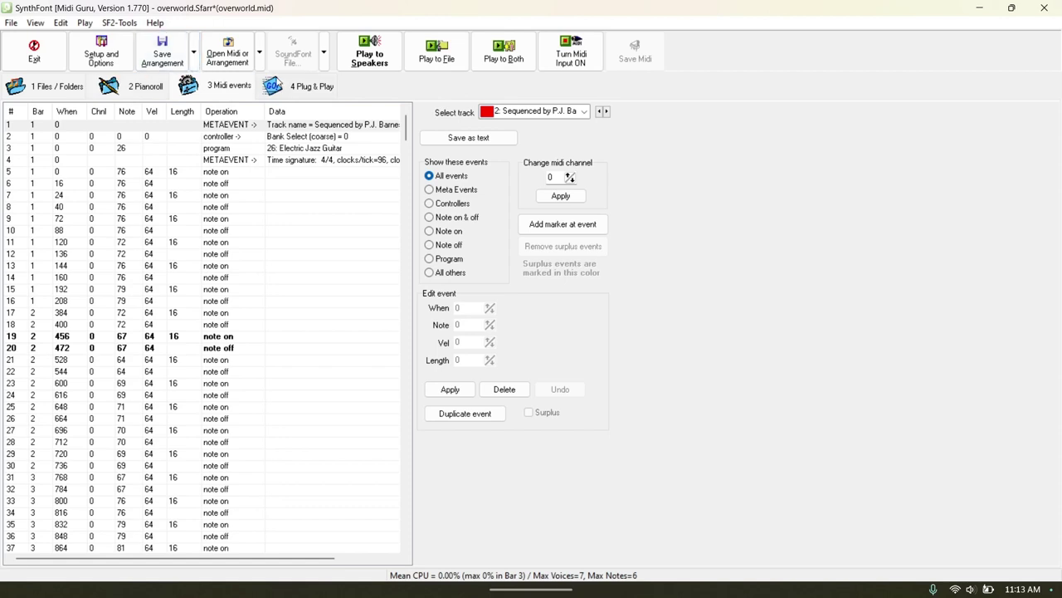
Unmute all tracks in the track list and compare the MIDI channels of track 2 and Countermelody, without choosing another channel for track 2.
click(303, 86)
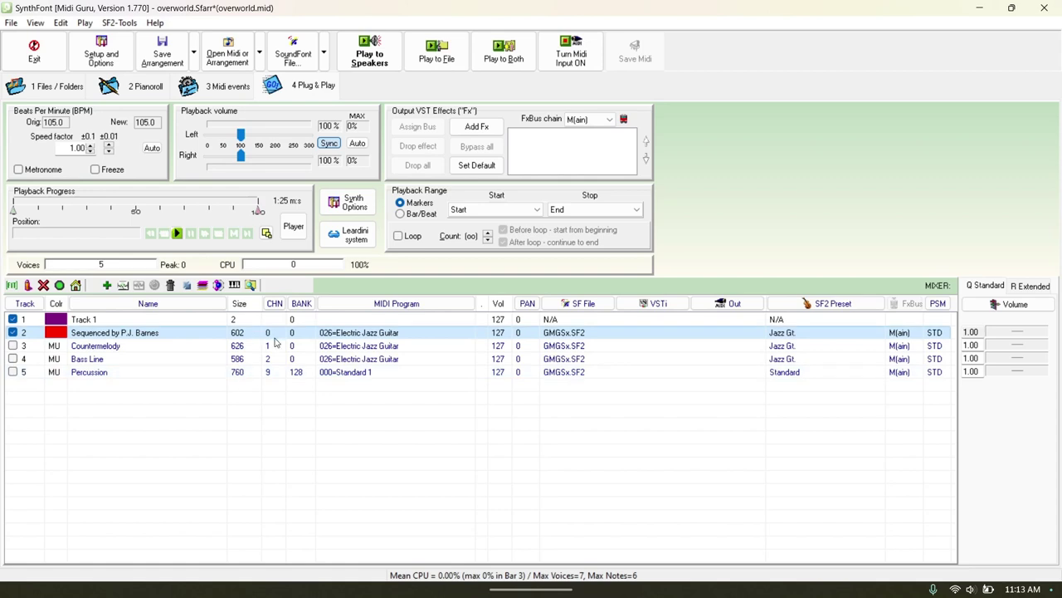
click(28, 286)
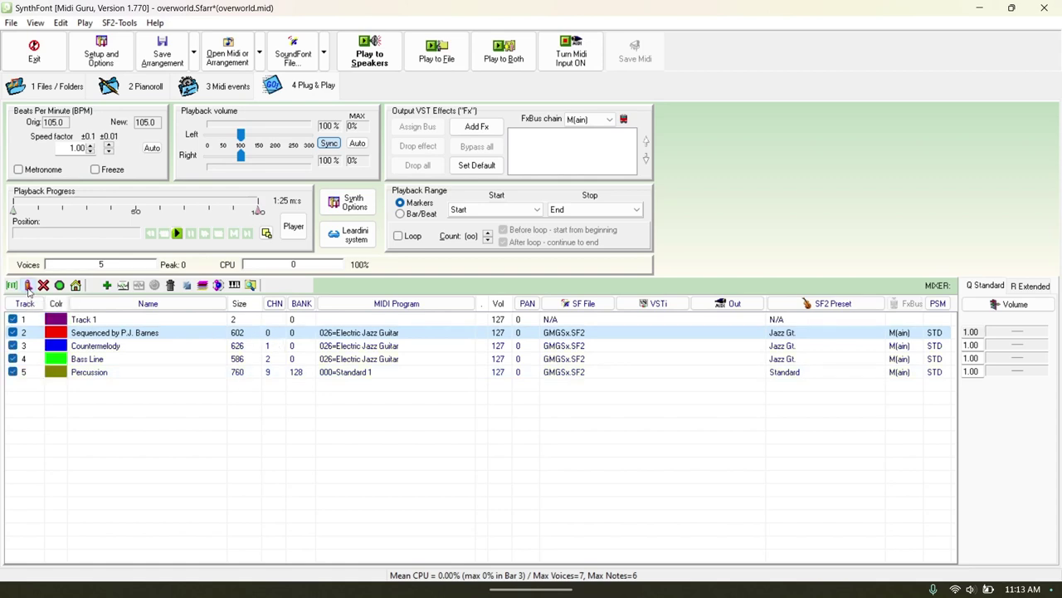
click(267, 345)
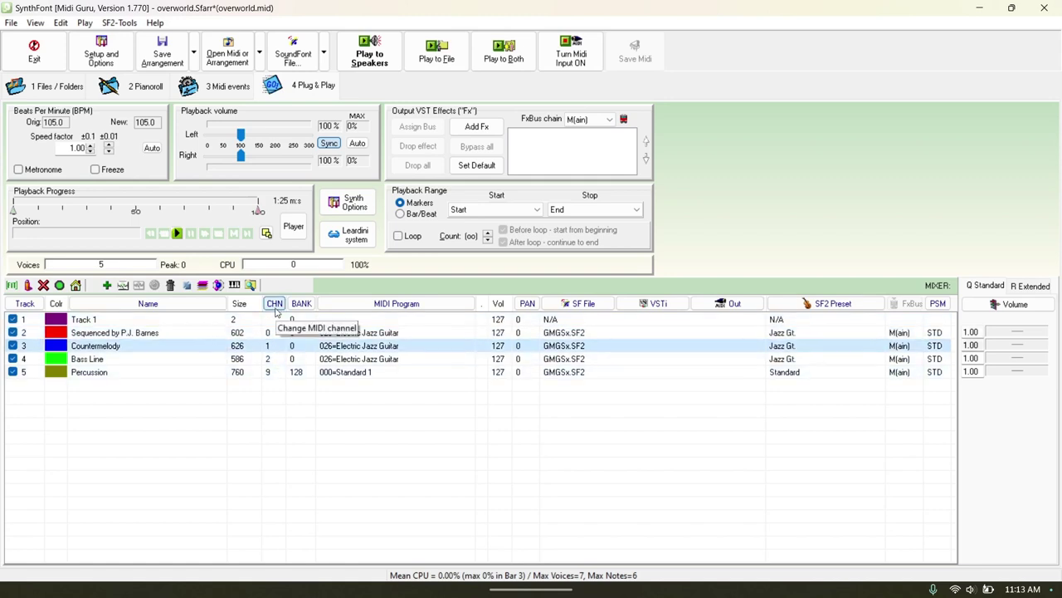
click(278, 332)
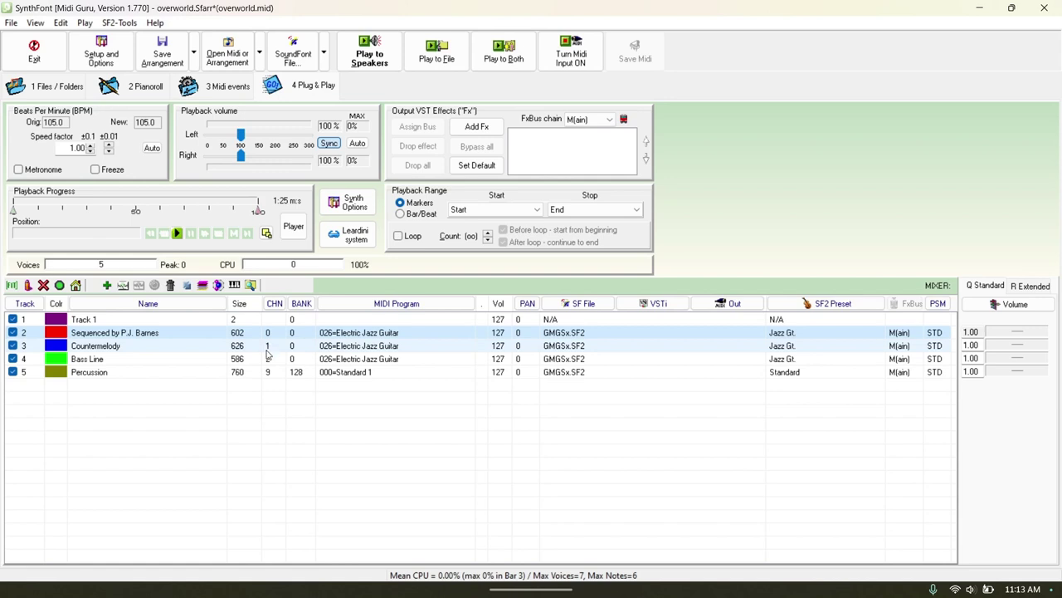
click(268, 347)
click(278, 334)
click(276, 347)
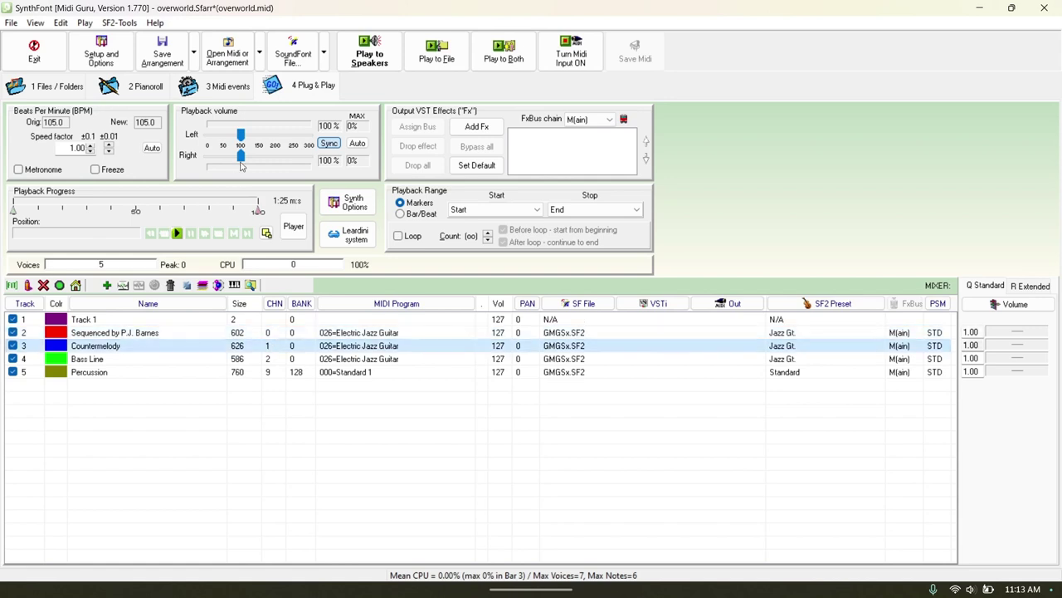
click(268, 332)
click(268, 333)
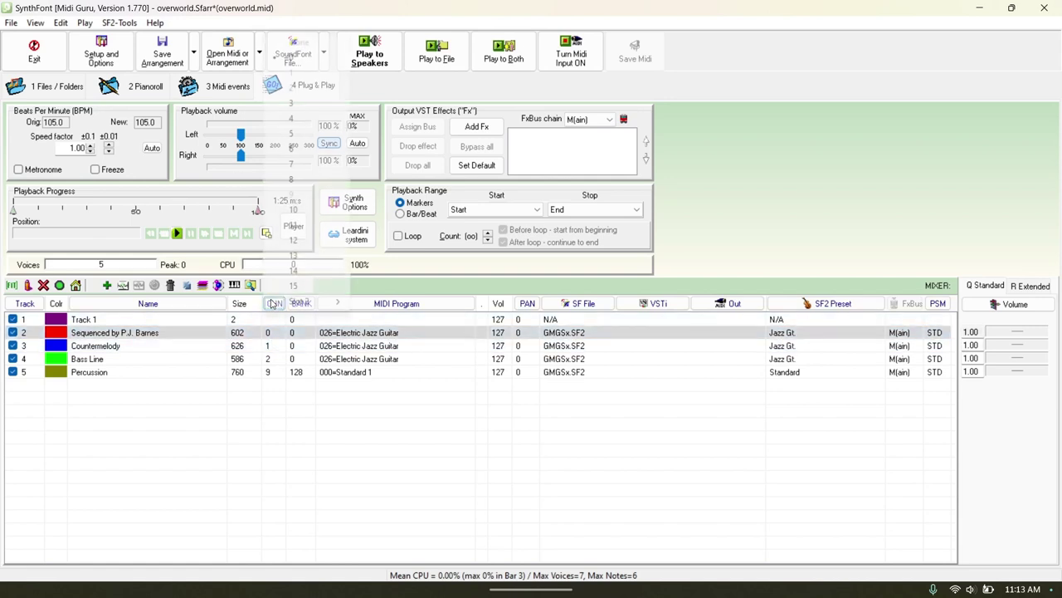
click(274, 345)
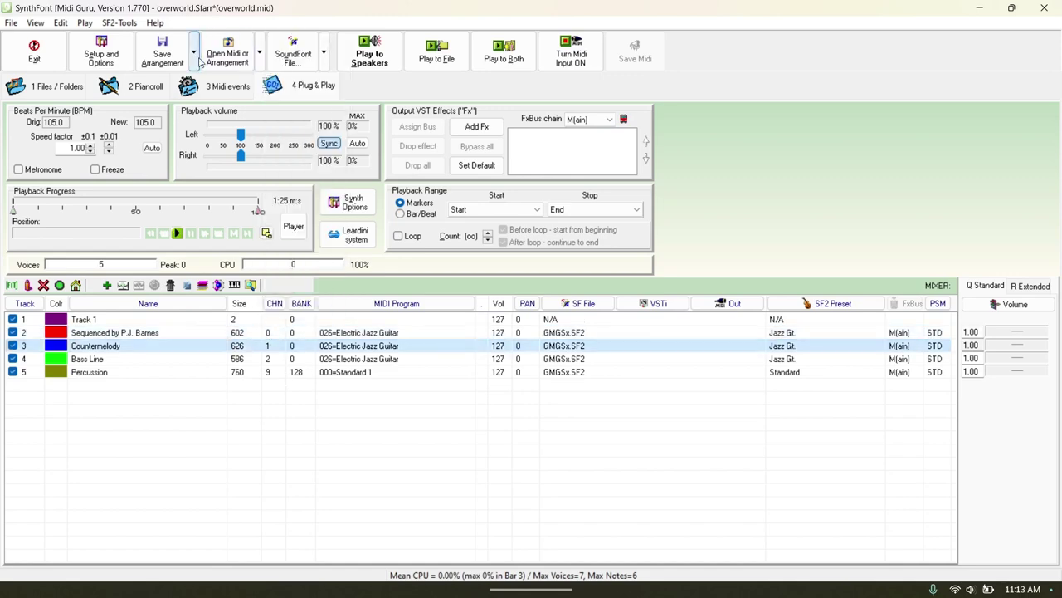
Change Countermelody's MIDI channel to 0 and check it against track 2's channel in the track list.
click(206, 87)
click(561, 195)
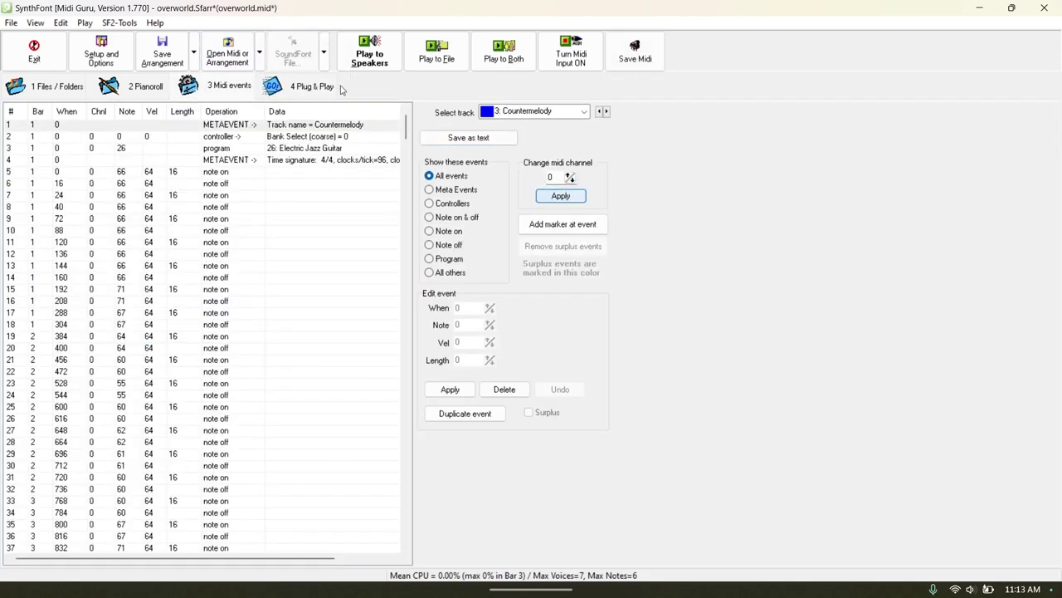
click(336, 88)
click(286, 333)
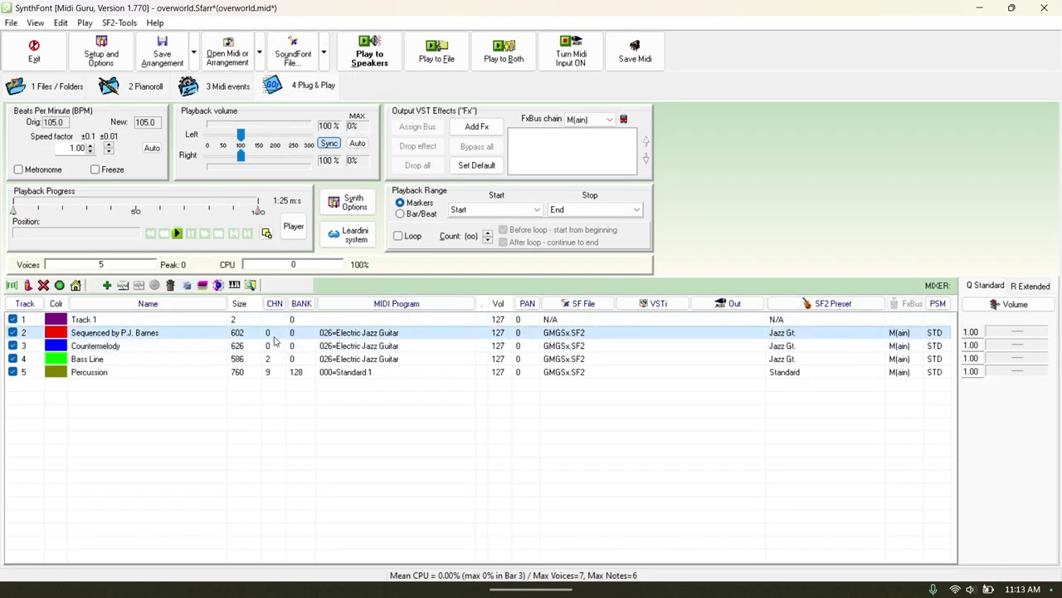
Set Countermelody's SF2 preset to 012 Marimba and compare it with track 2, keeping all tracks unmuted.
click(271, 346)
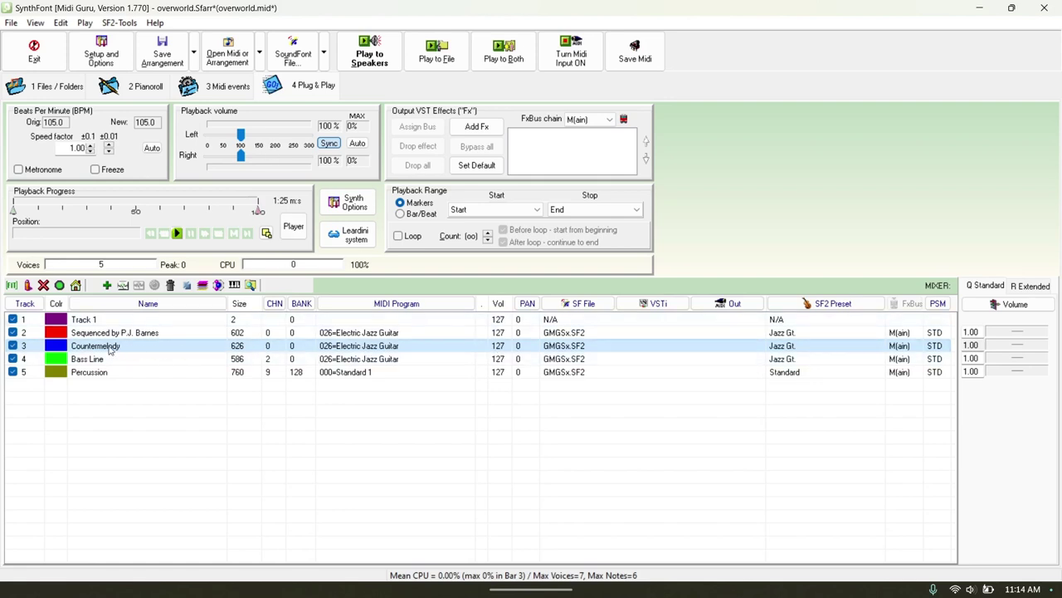
click(833, 304)
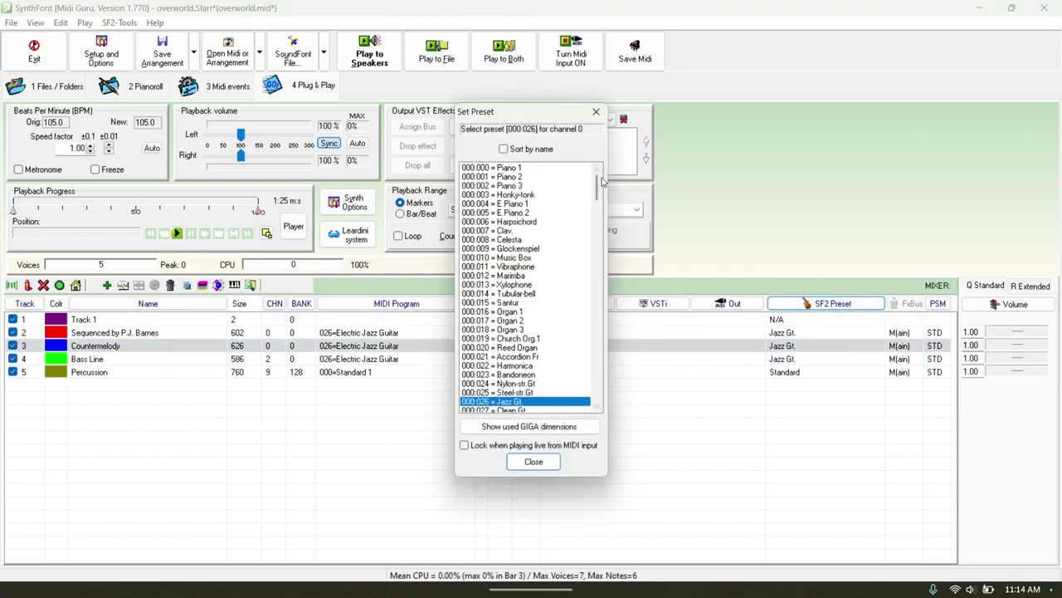
double_click(532, 276)
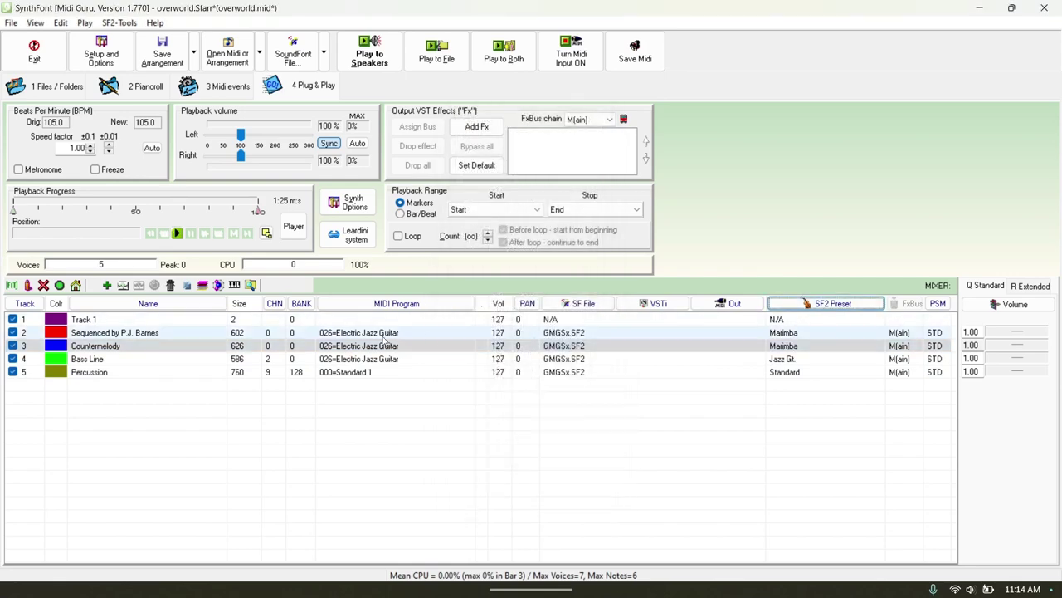
click(784, 347)
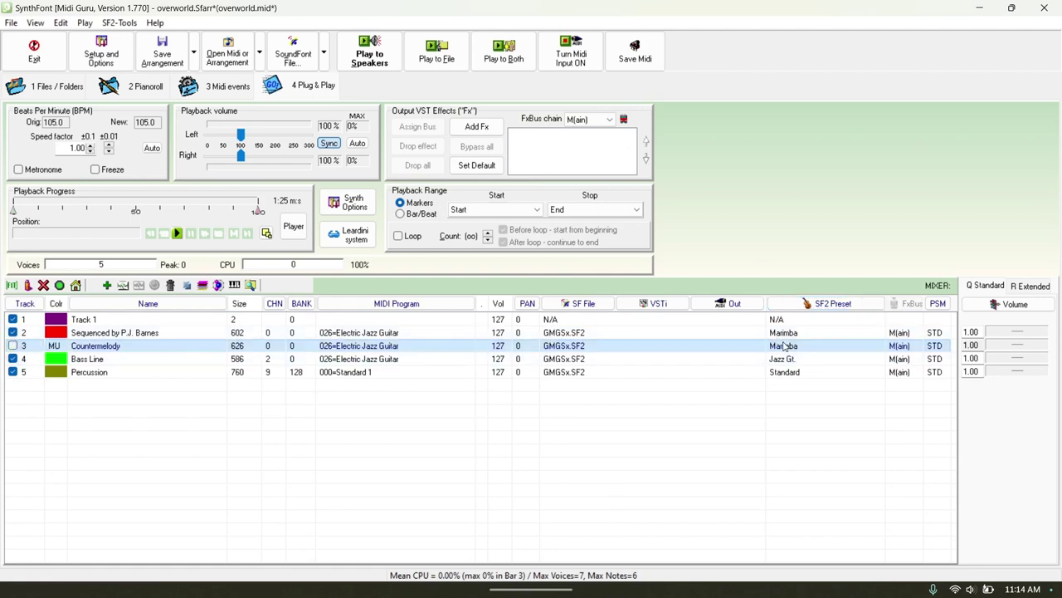
click(292, 333)
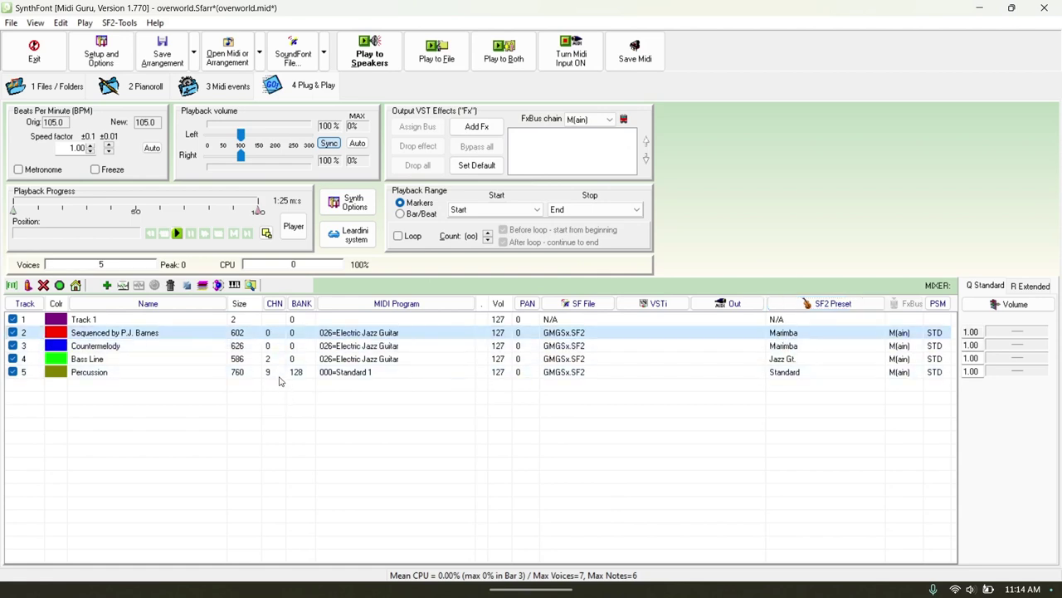
click(280, 345)
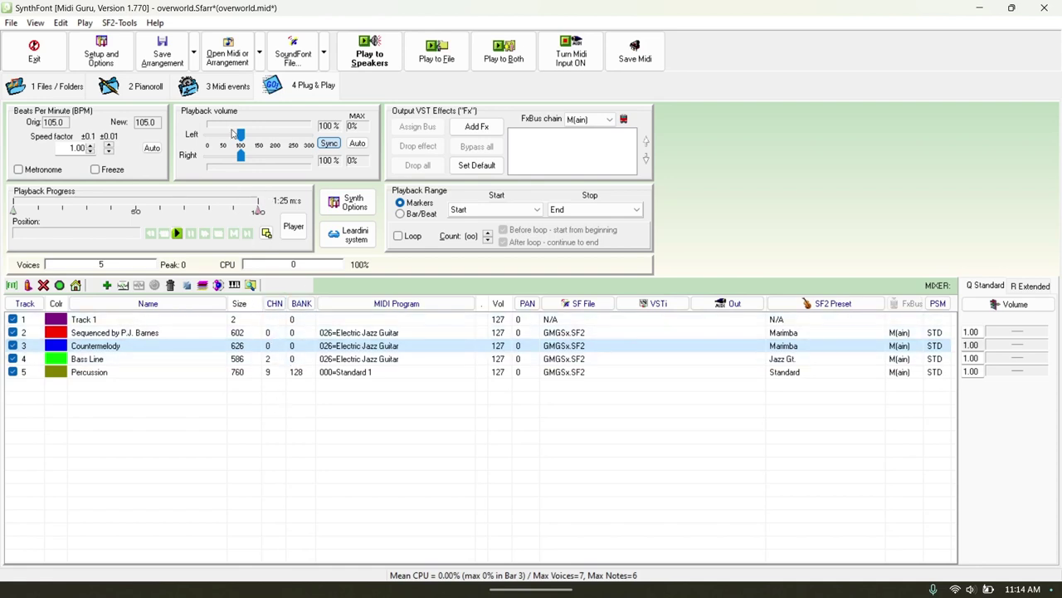
Change Countermelody's MIDI channel to 1 and return to the track list.
click(199, 89)
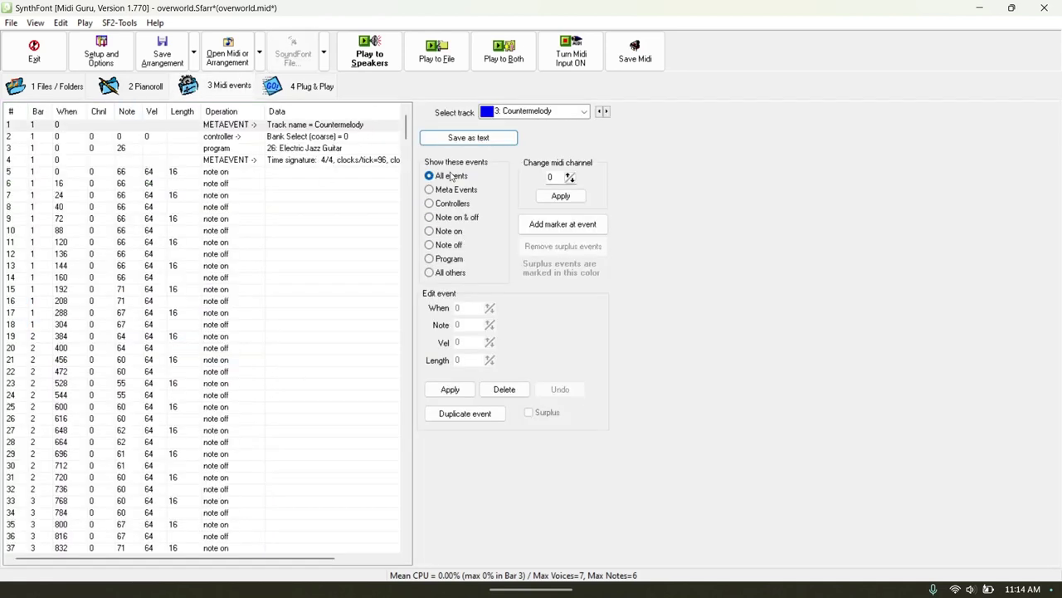
click(571, 174)
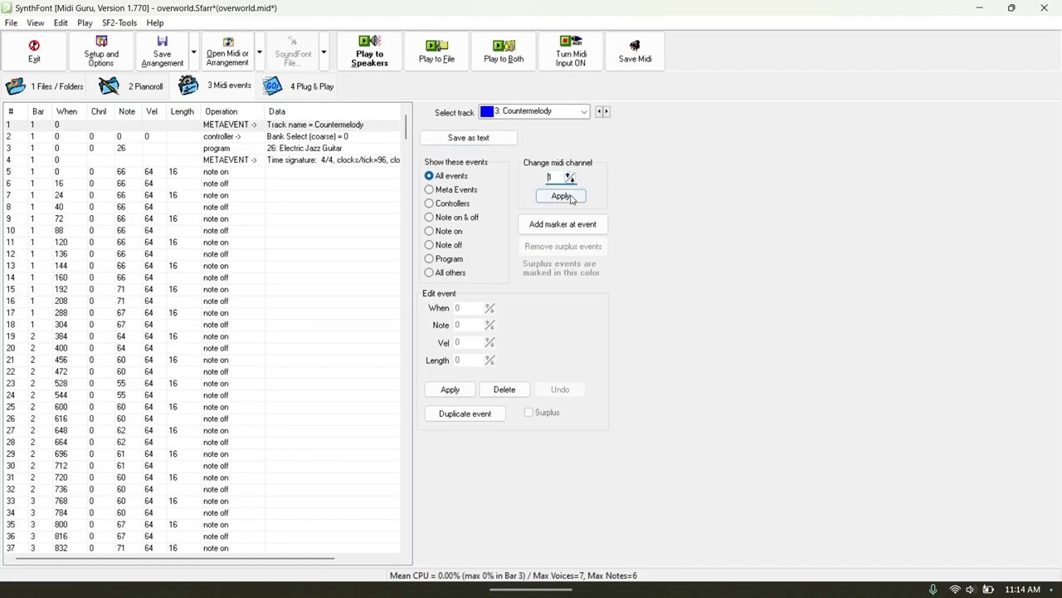
click(570, 198)
click(324, 88)
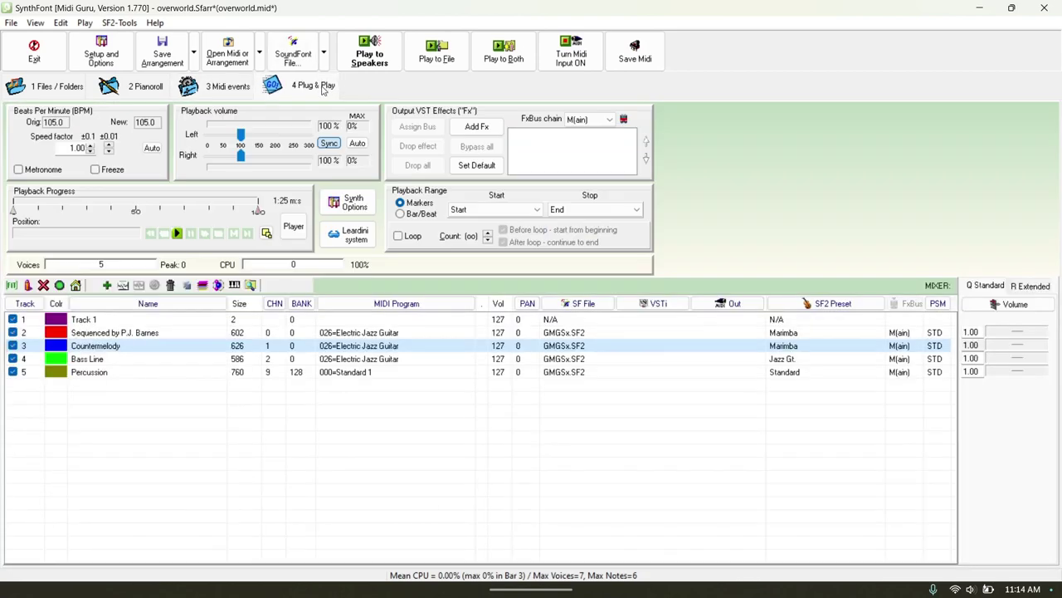
Set track 2's SF2 preset to 001 Piano 2 and select Countermelody to compare its preset.
click(813, 332)
click(828, 303)
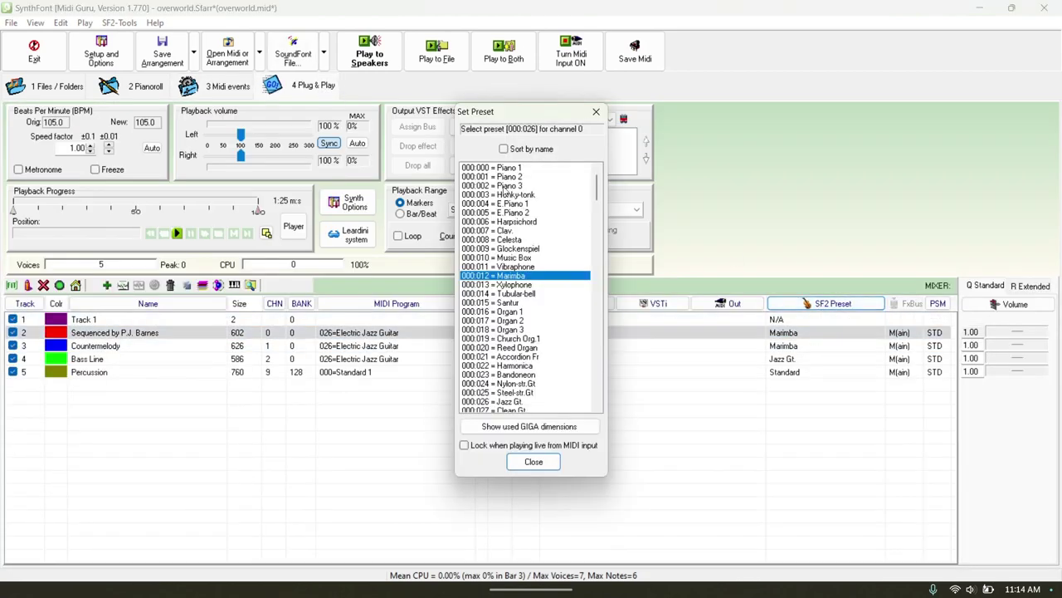
double_click(503, 177)
click(788, 345)
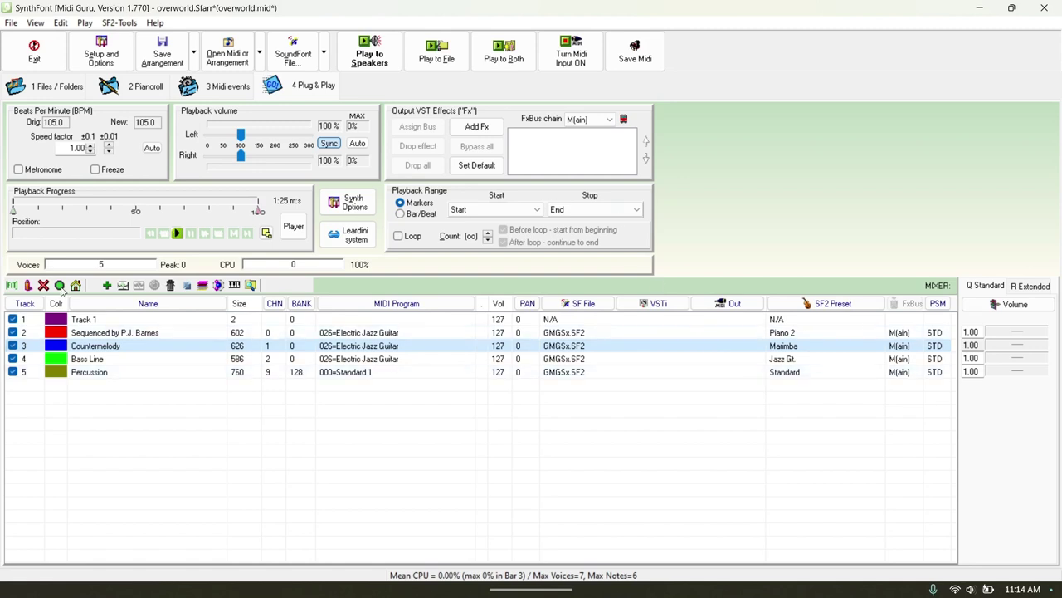
Move Countermelody up and back down in the track order, and accept the arrangement.
click(25, 303)
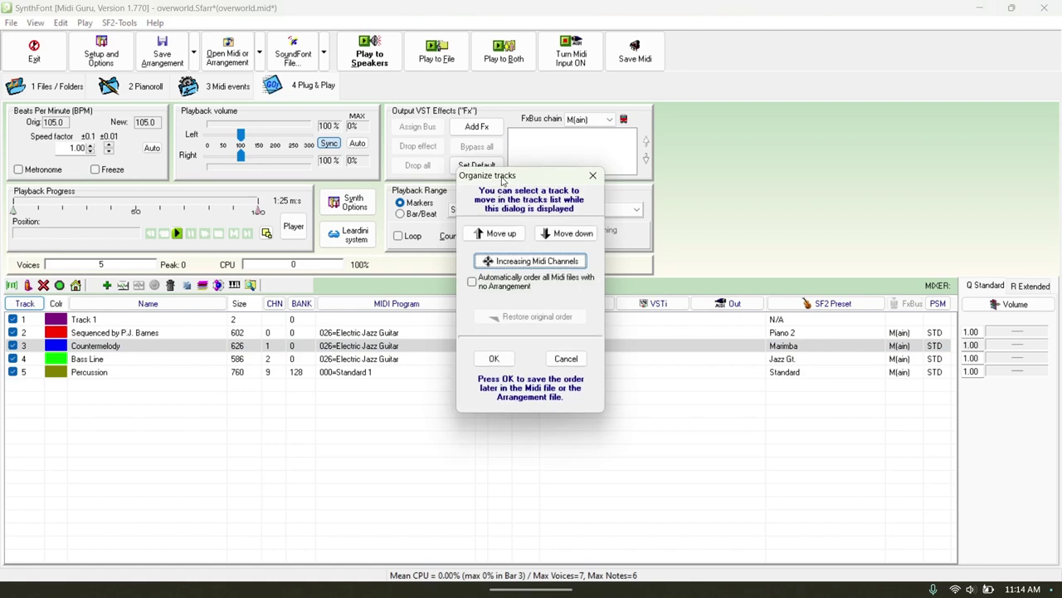
click(498, 233)
click(564, 233)
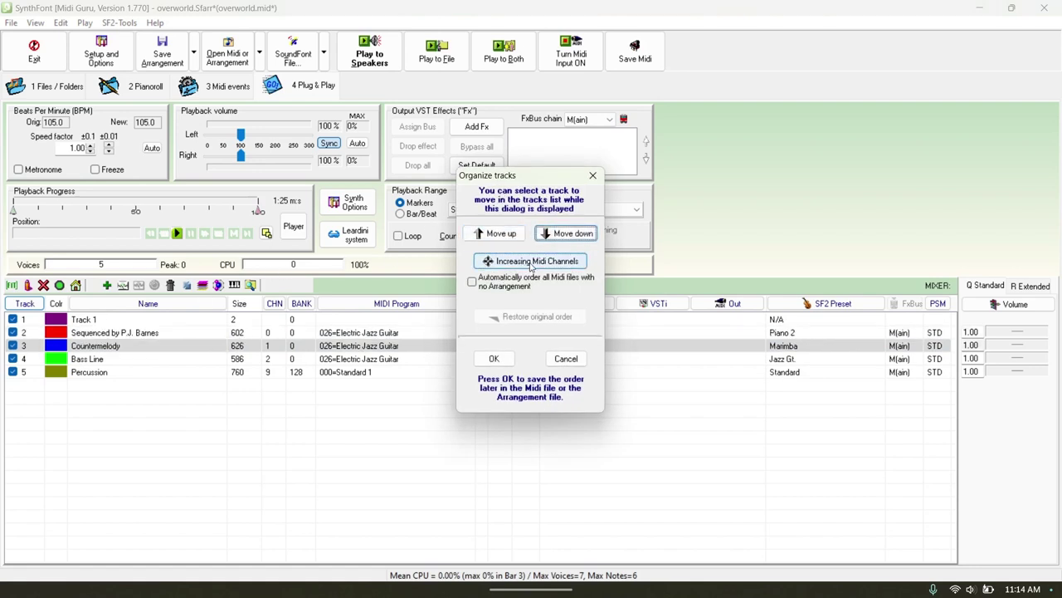
click(494, 358)
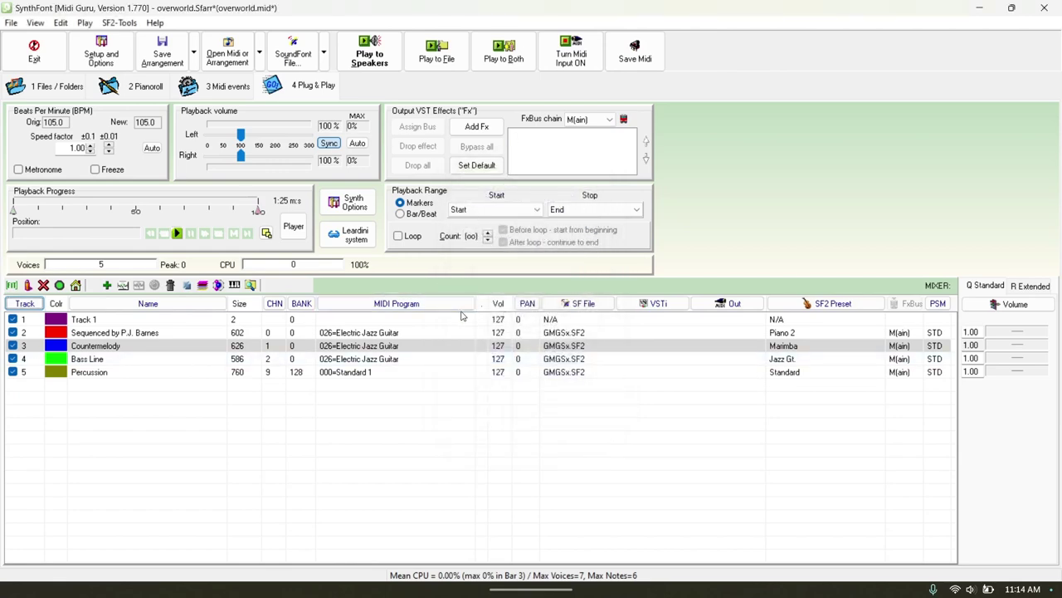
Browse for a MIDI file in the Downloads folder, with its files sorted by date modified.
key(ctrl+o)
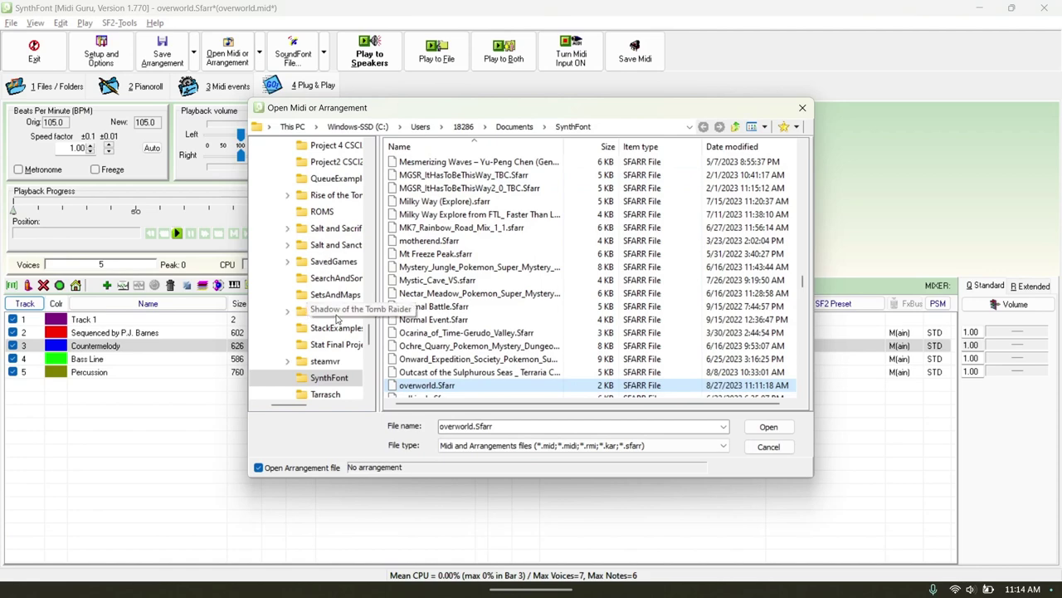
click(322, 343)
click(318, 361)
scroll(468, 291, down, 5)
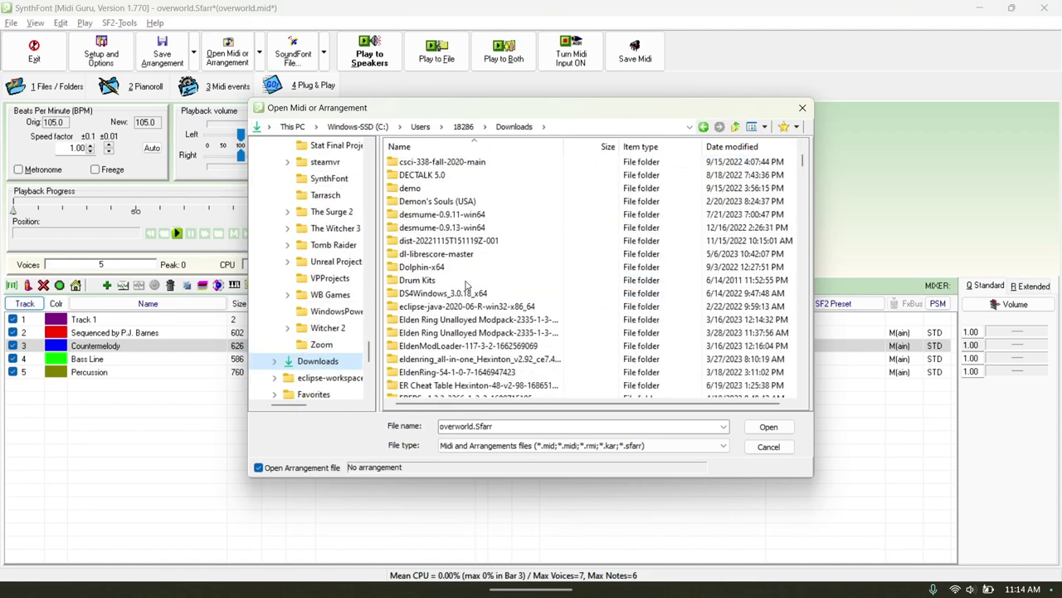
click(728, 147)
scroll(449, 306, down, 1)
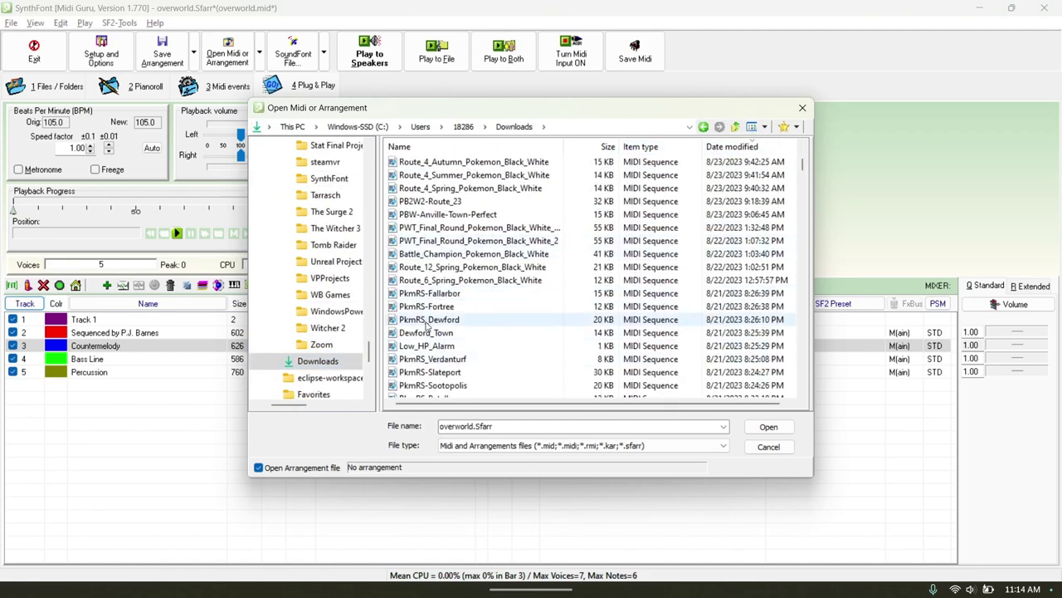
Open YHARON_PHASE_2_MIDI (1), agreeing to save the changes to the current overworld MIDI file.
scroll(449, 306, down, 3)
scroll(449, 306, down, 5)
scroll(461, 274, down, 5)
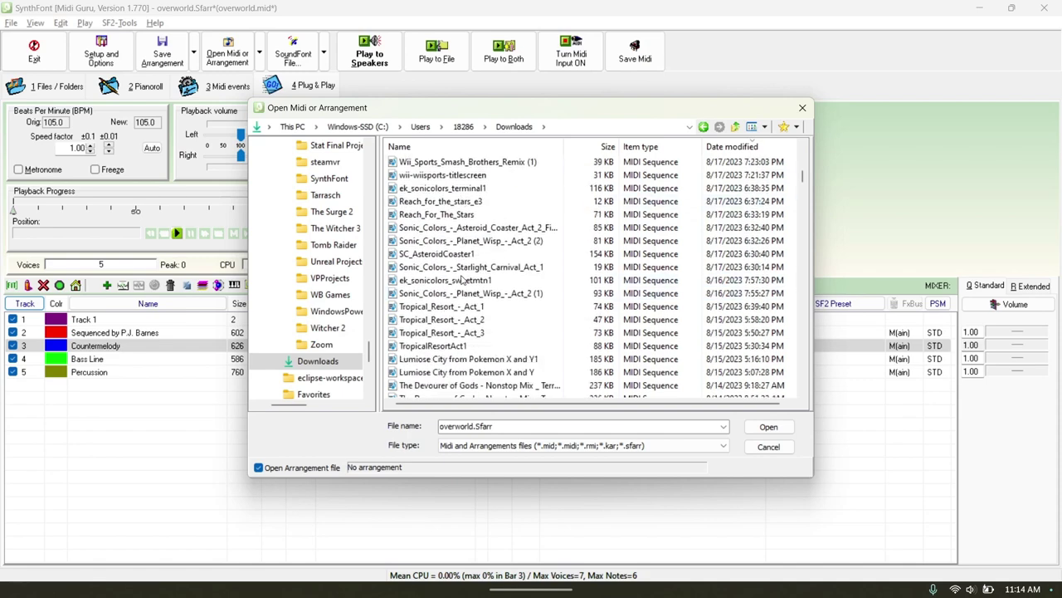
scroll(462, 267, up, 5)
double_click(467, 215)
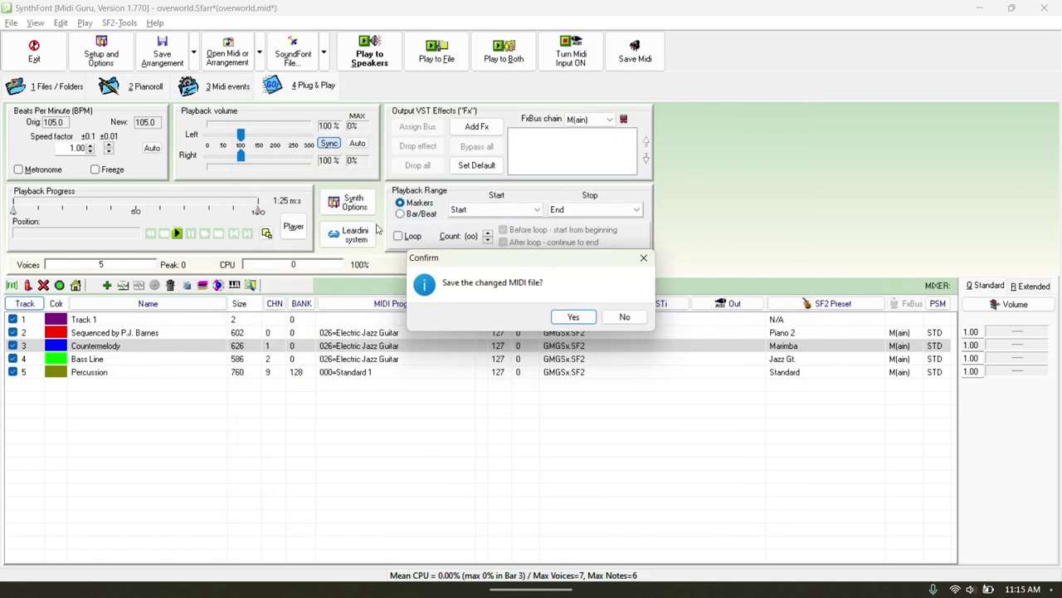
click(588, 318)
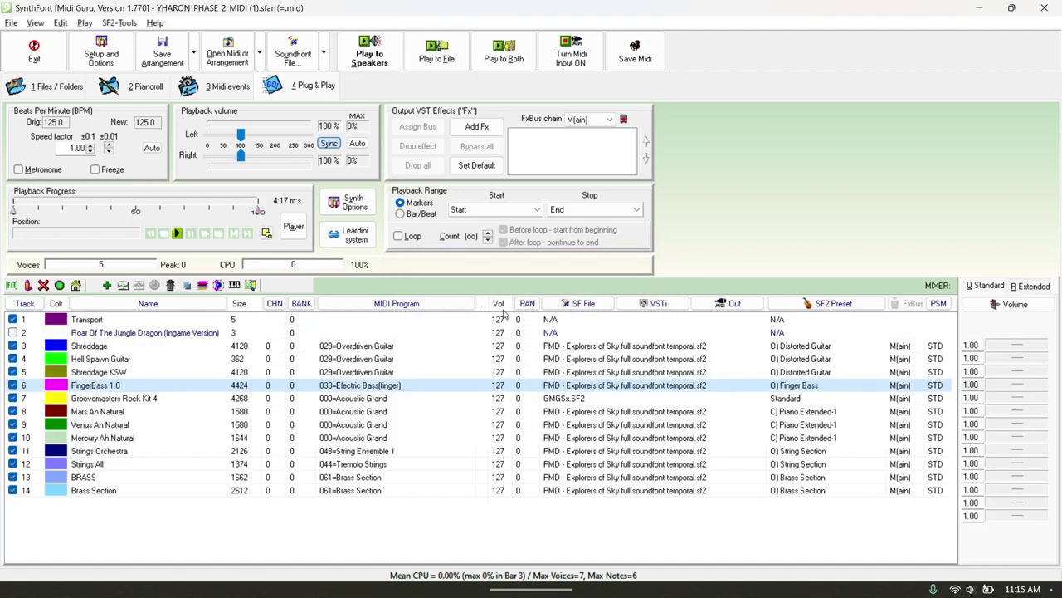
Select the Shreddage track, play the arrangement briefly through the speakers, and stop playback.
click(278, 348)
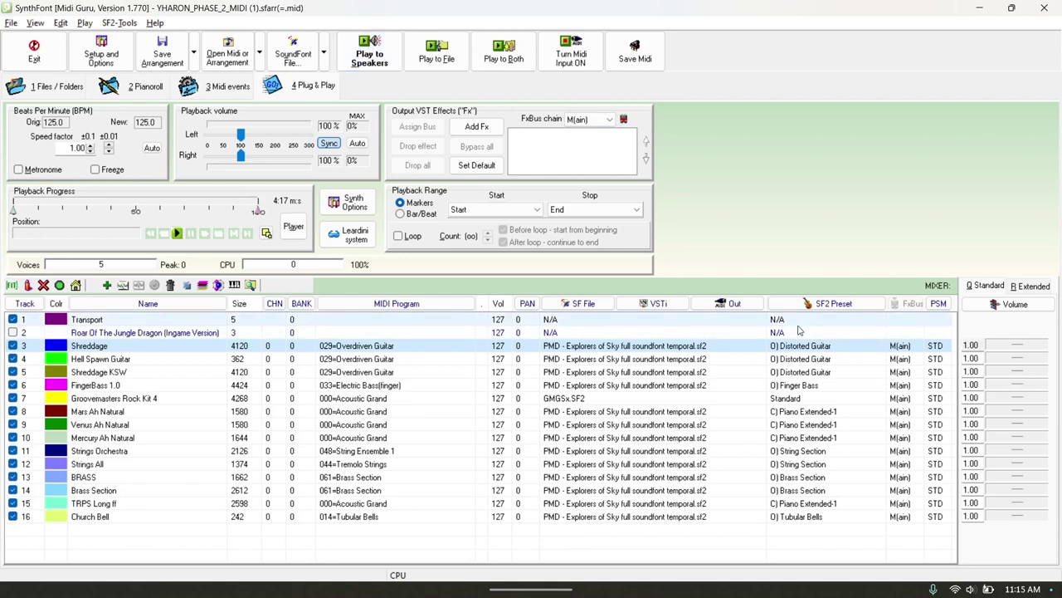
click(350, 38)
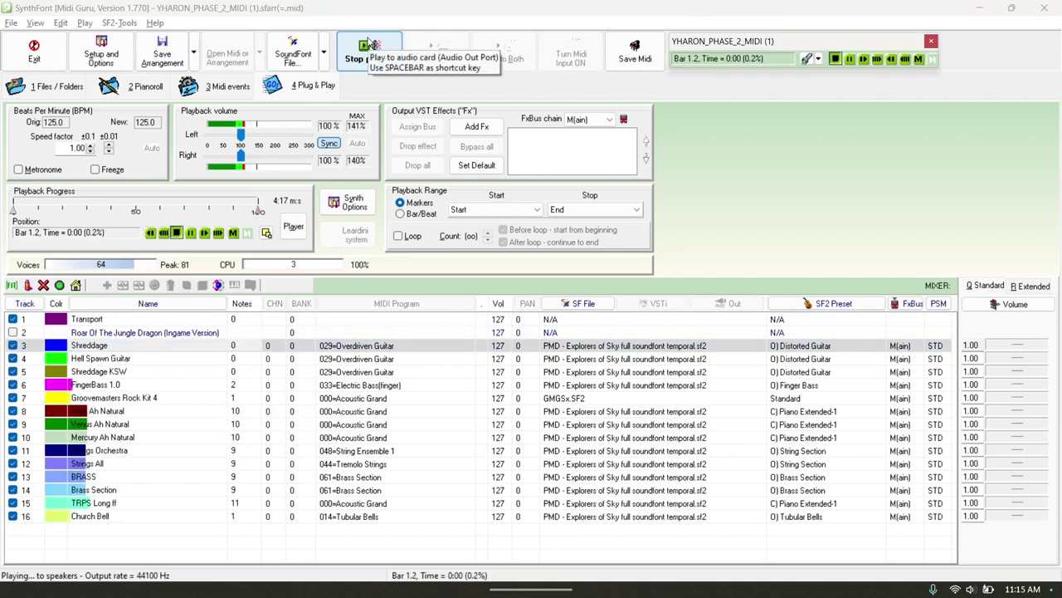
click(368, 41)
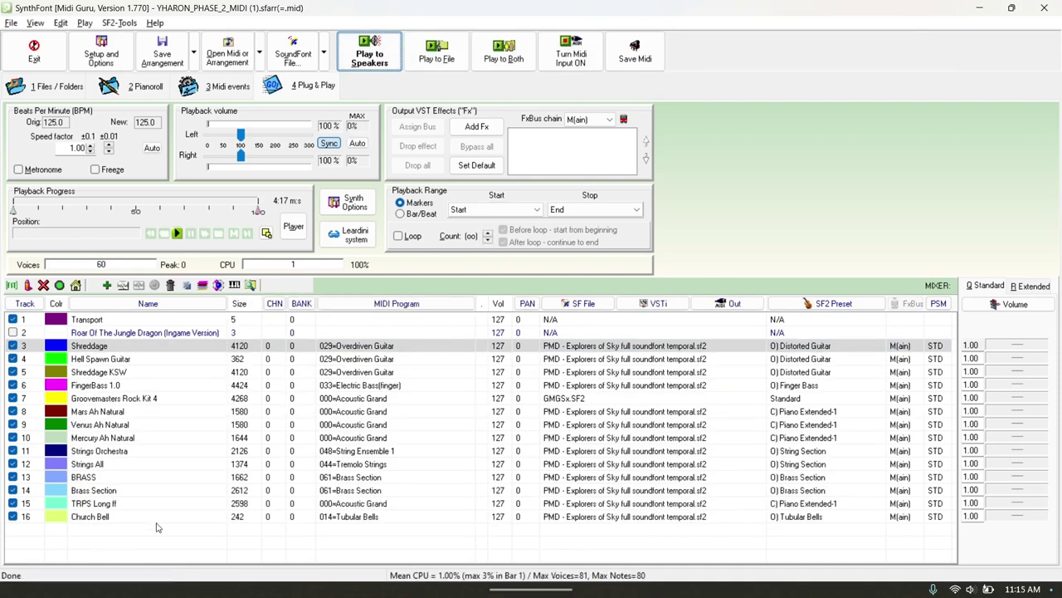
Examine the TRPS Long ff and Shreddage tracks, check Shreddage's MIDI events, and return to the track list.
click(149, 503)
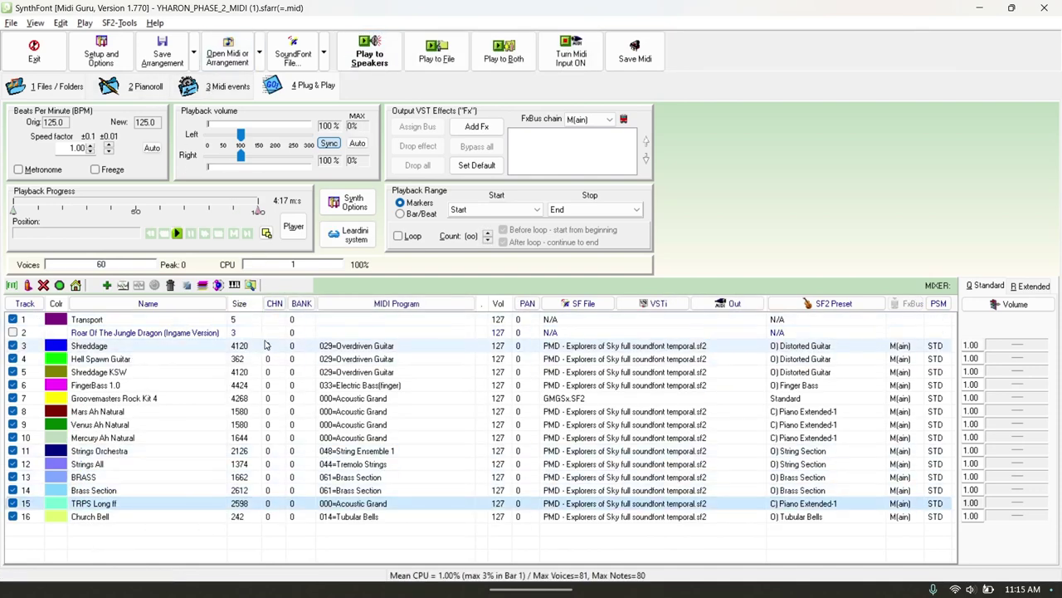
click(141, 345)
click(220, 86)
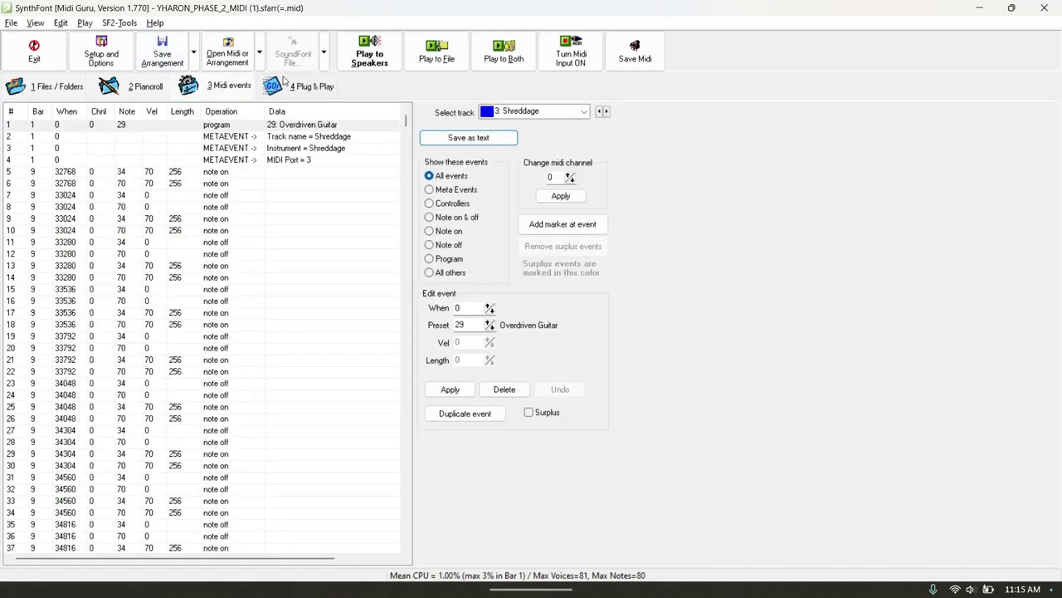
click(283, 80)
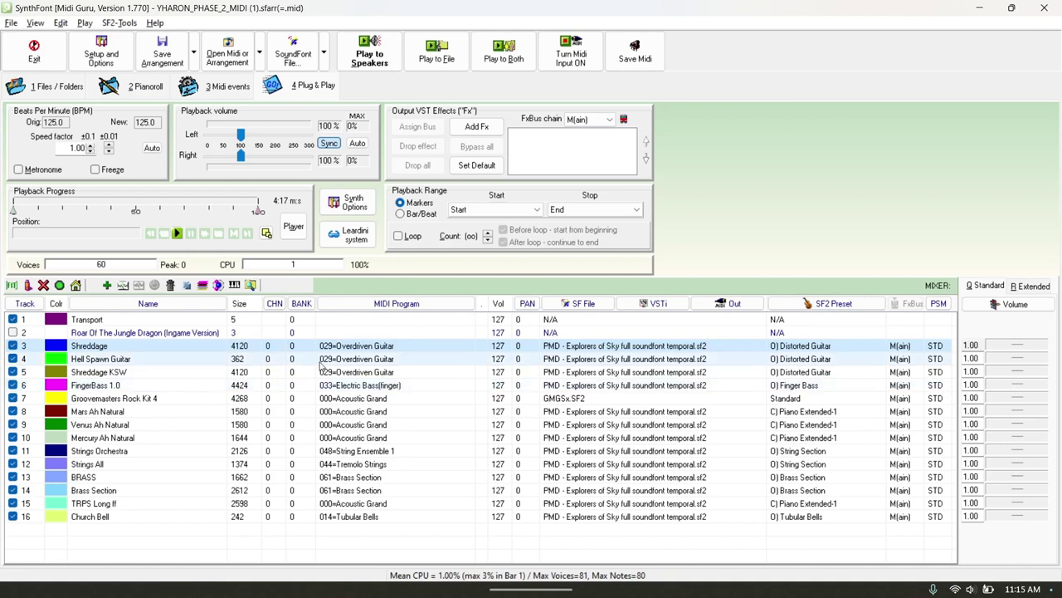
Set Hell Spawn Guitar's MIDI channel to 1, leaving Shreddage on channel 0.
click(278, 356)
click(277, 345)
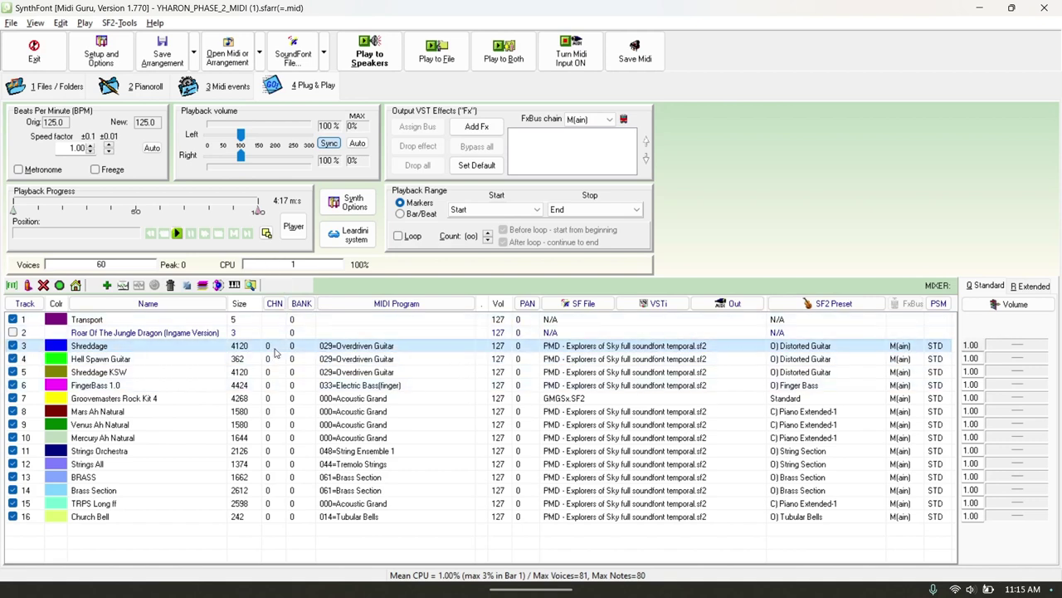
click(277, 332)
click(274, 360)
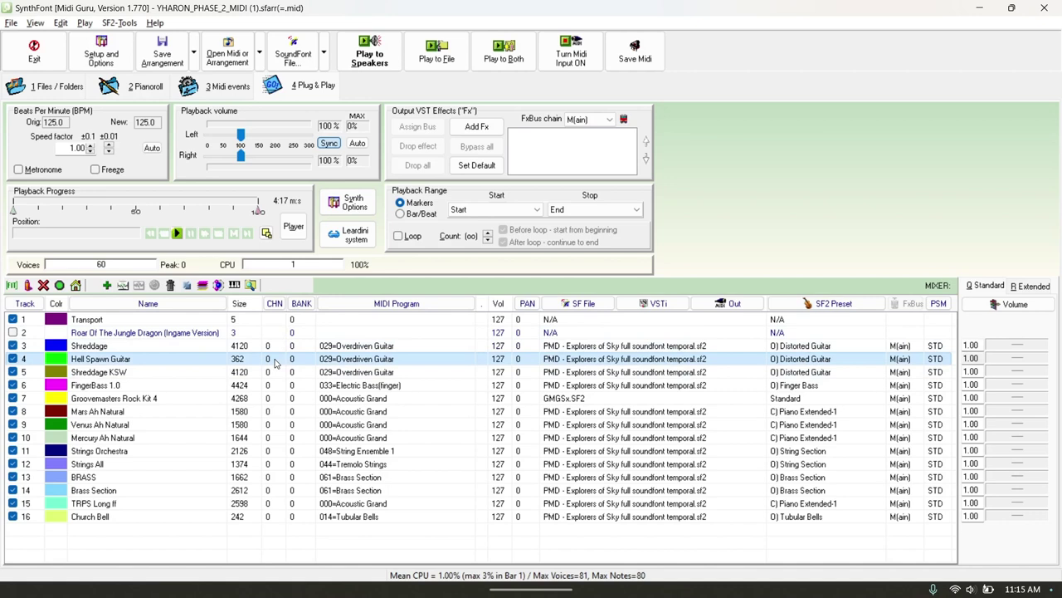
click(271, 305)
click(302, 75)
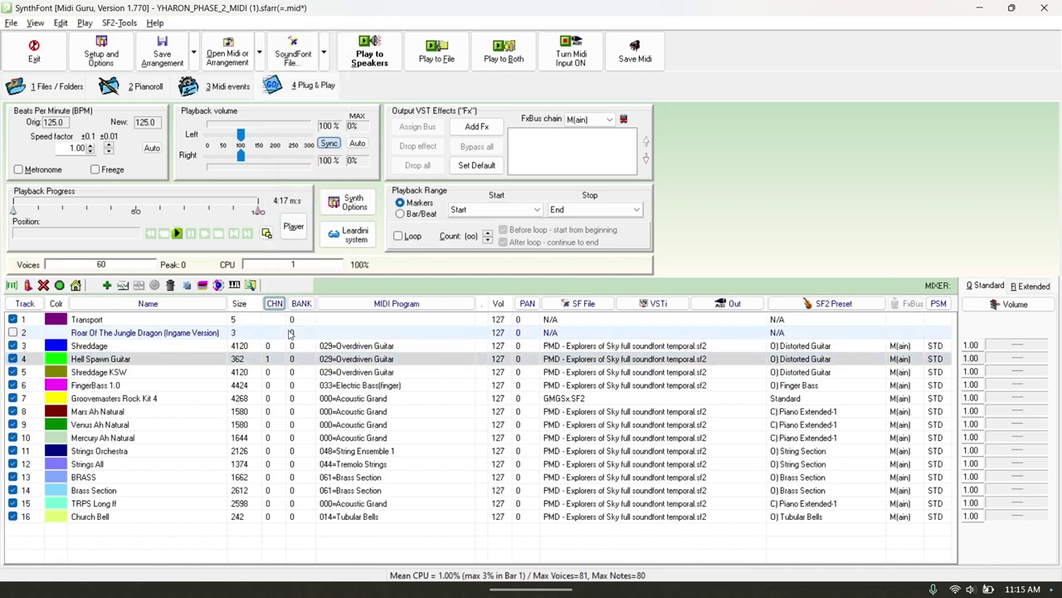
Assign MIDI channel 2 to Shreddage KSW, 3 to FingerBass 1.0, and 4 to Groovemasters Rock Kit 4.
click(267, 372)
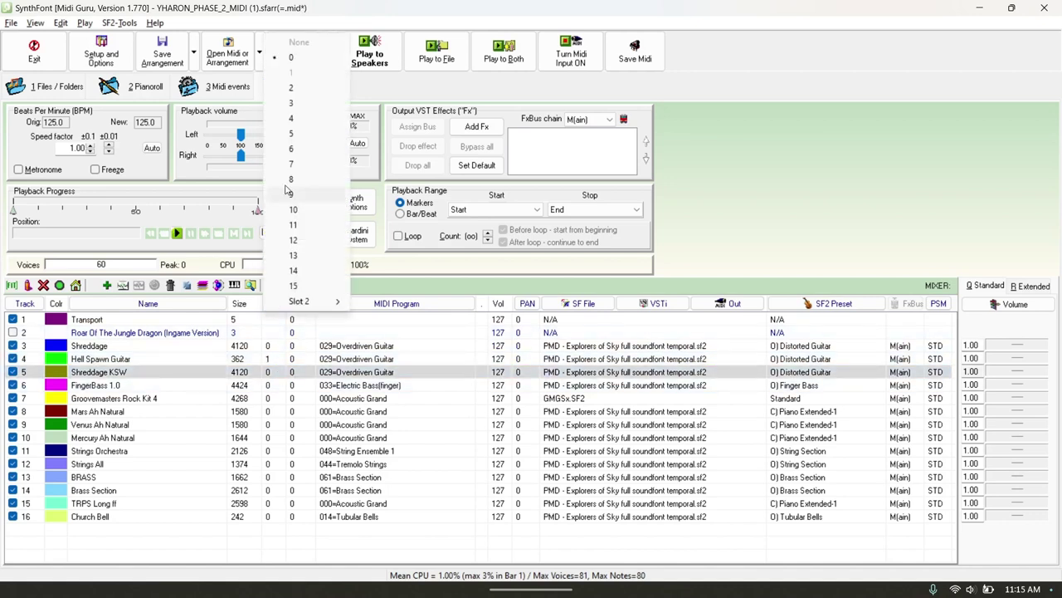
click(298, 87)
click(274, 385)
click(276, 304)
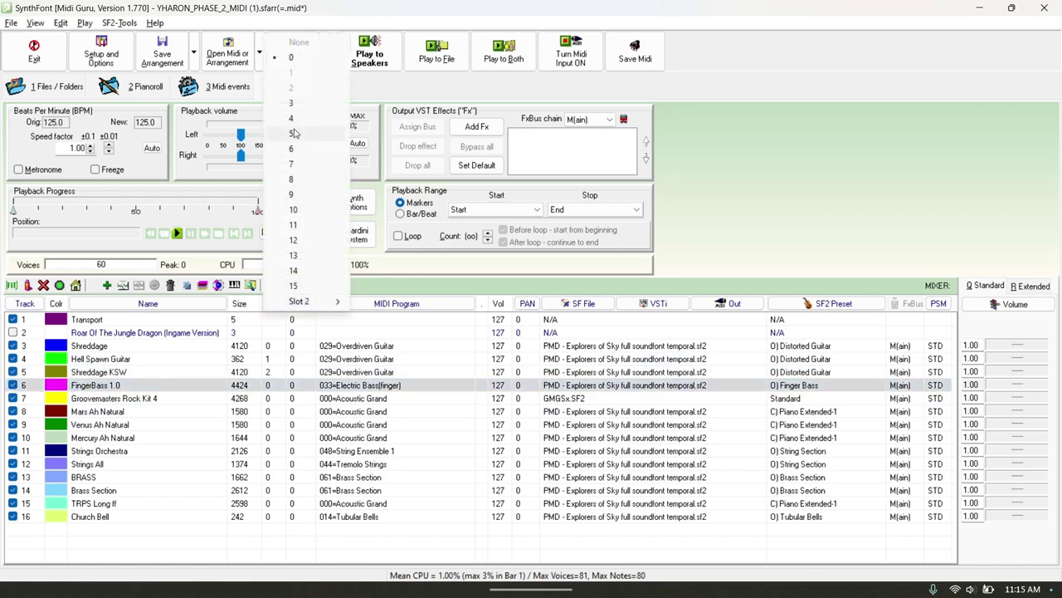
click(299, 100)
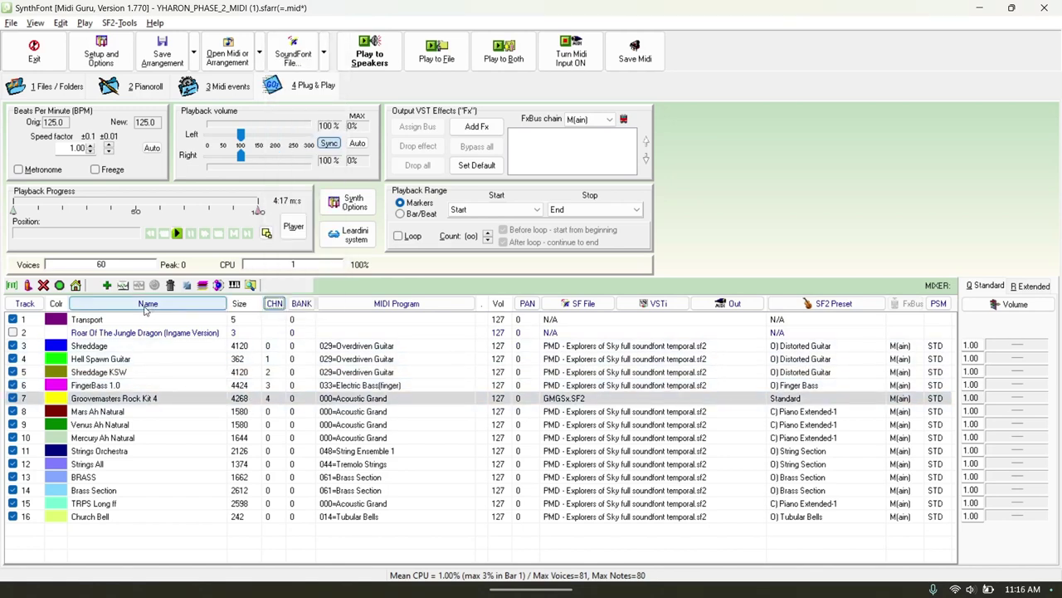
Compare the guitar, FingerBass 1.0 and BRASS tracks in the track list.
click(131, 346)
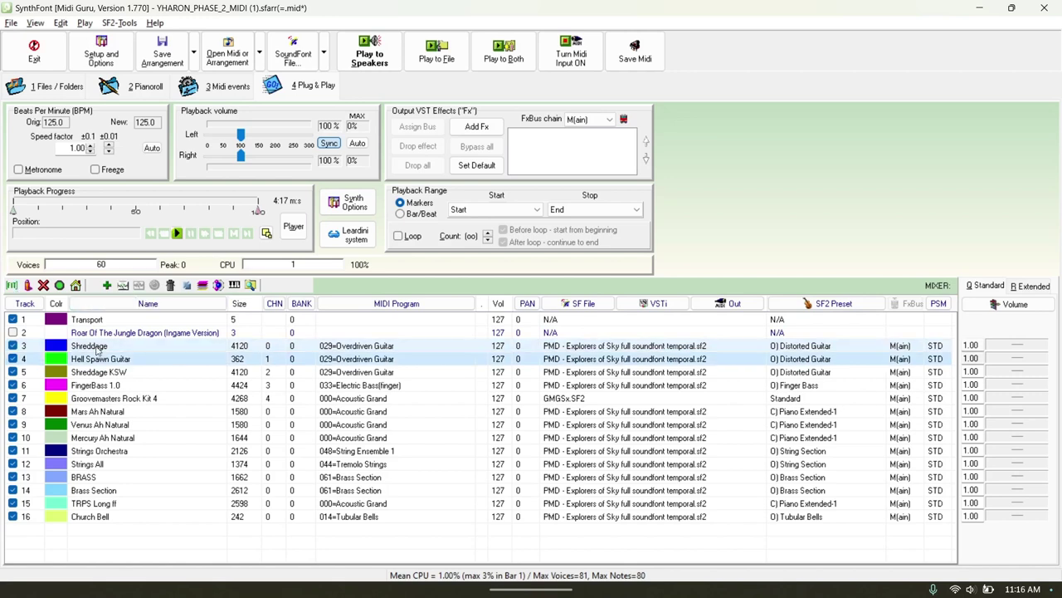
click(101, 387)
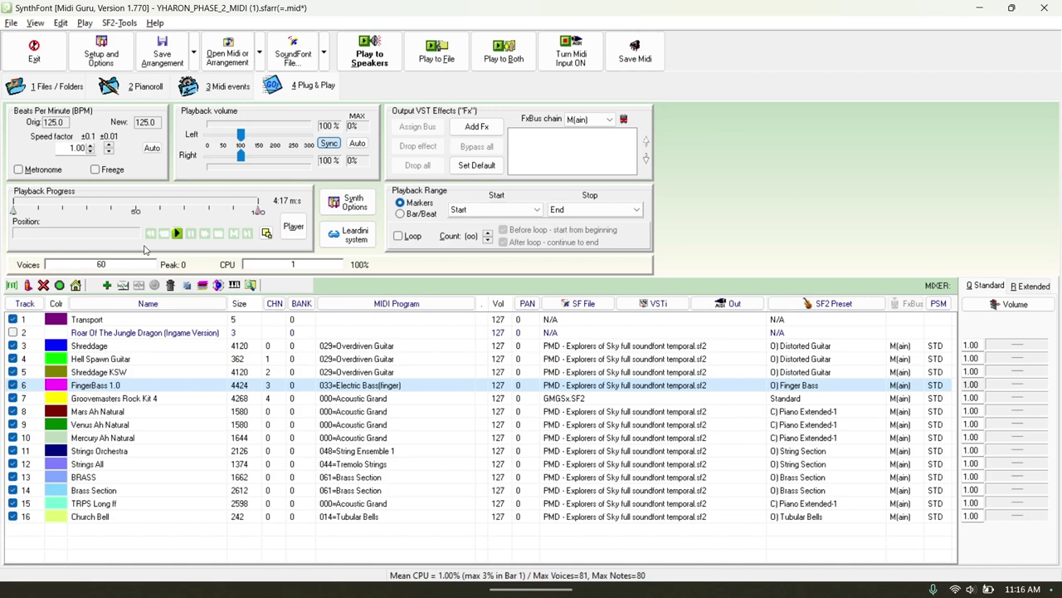
key(Up)
key(Up)
key(Up)
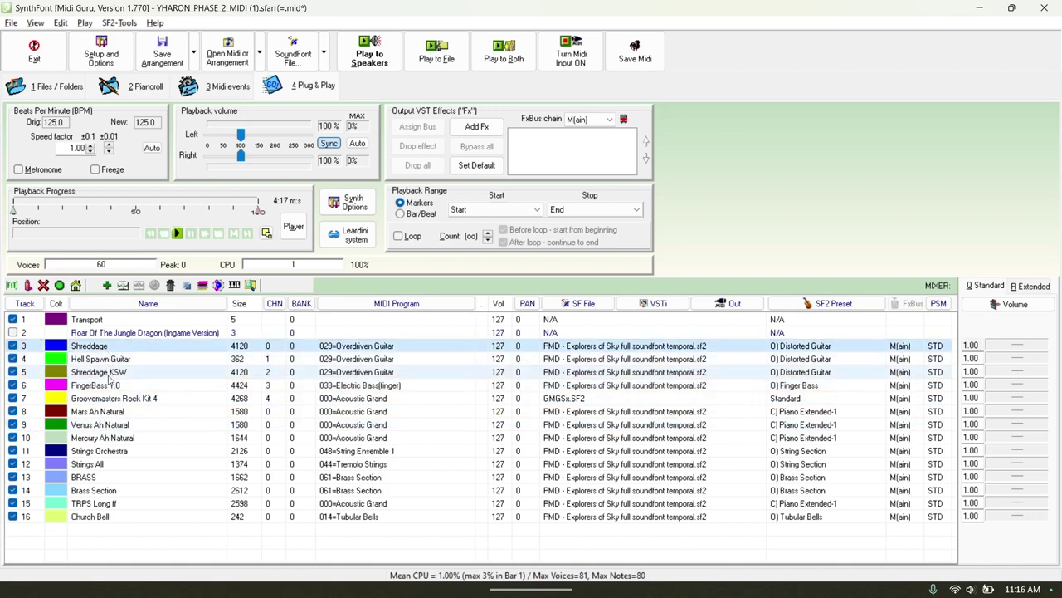
click(116, 477)
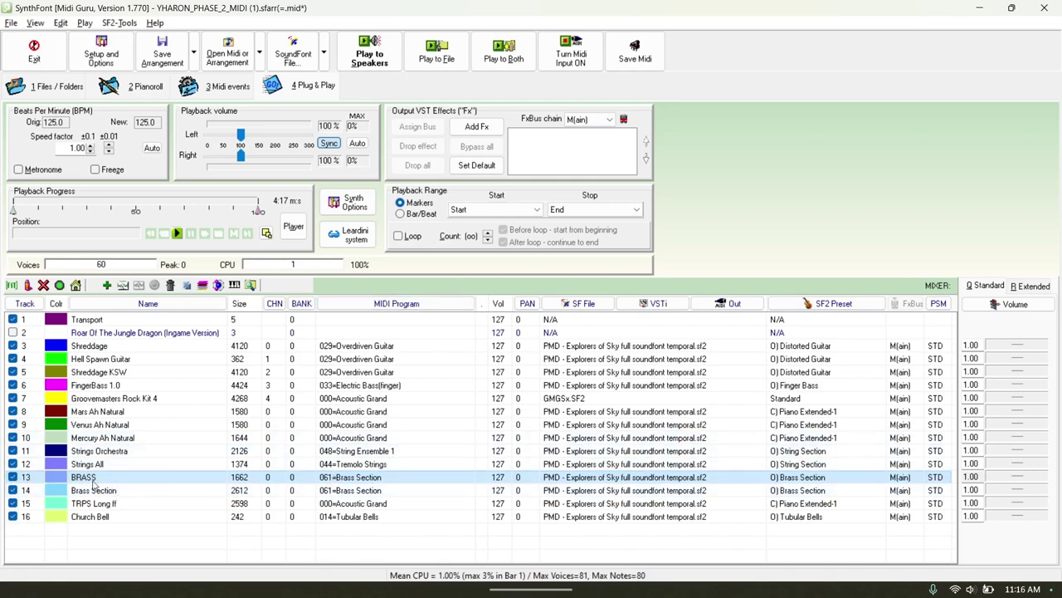
Open Hollow Knight - Hornet (String Ensemble).mid from the Downloads folder.
key(ctrl+o)
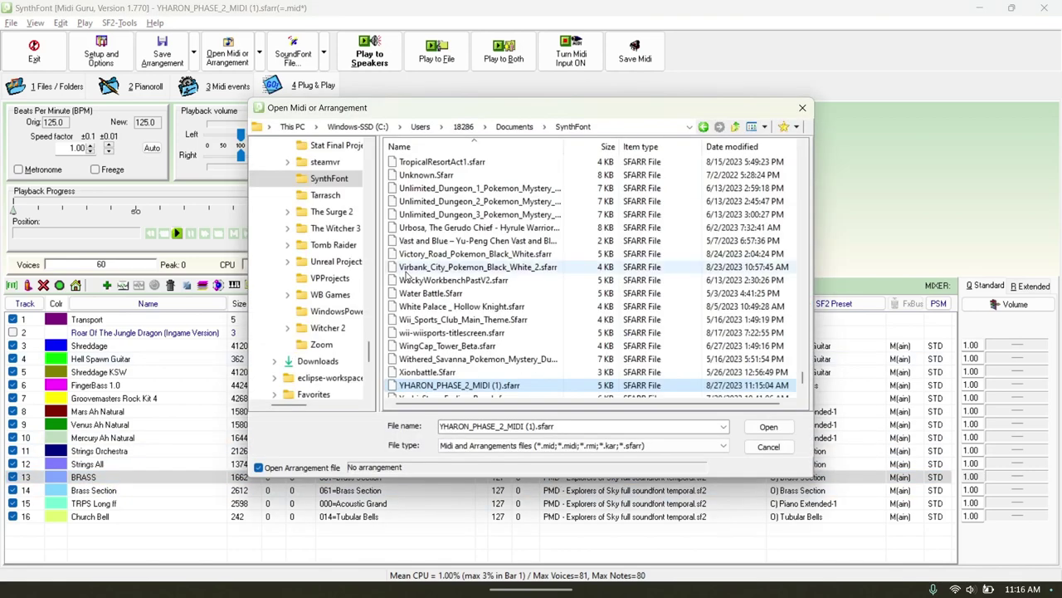
click(330, 377)
click(317, 361)
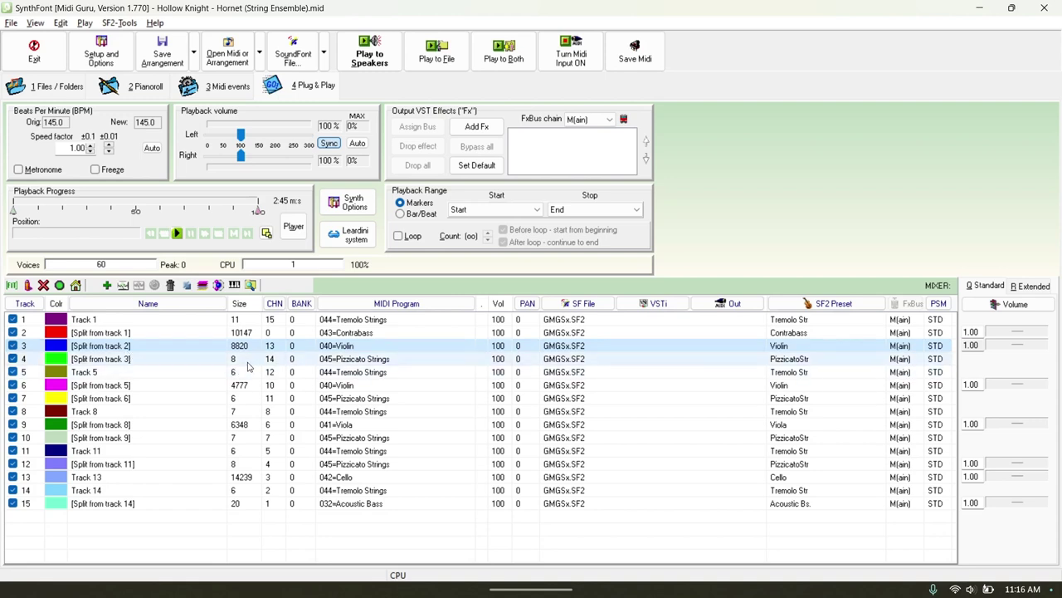
Try raising the Contrabass track's mixer volume to 1.59, and restore it to 1.00.
click(137, 323)
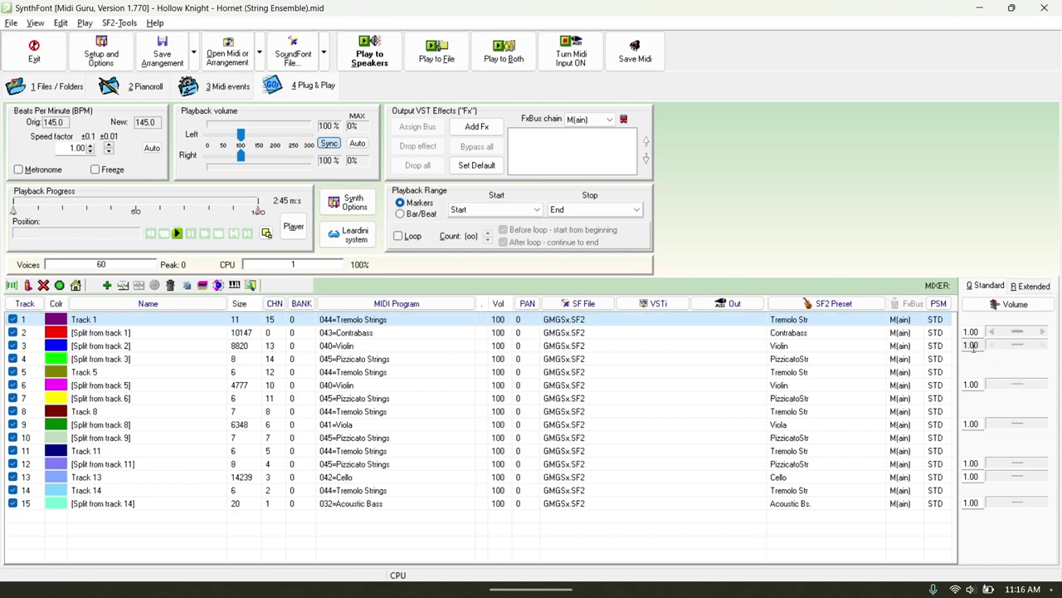
drag(1018, 332, 1032, 332)
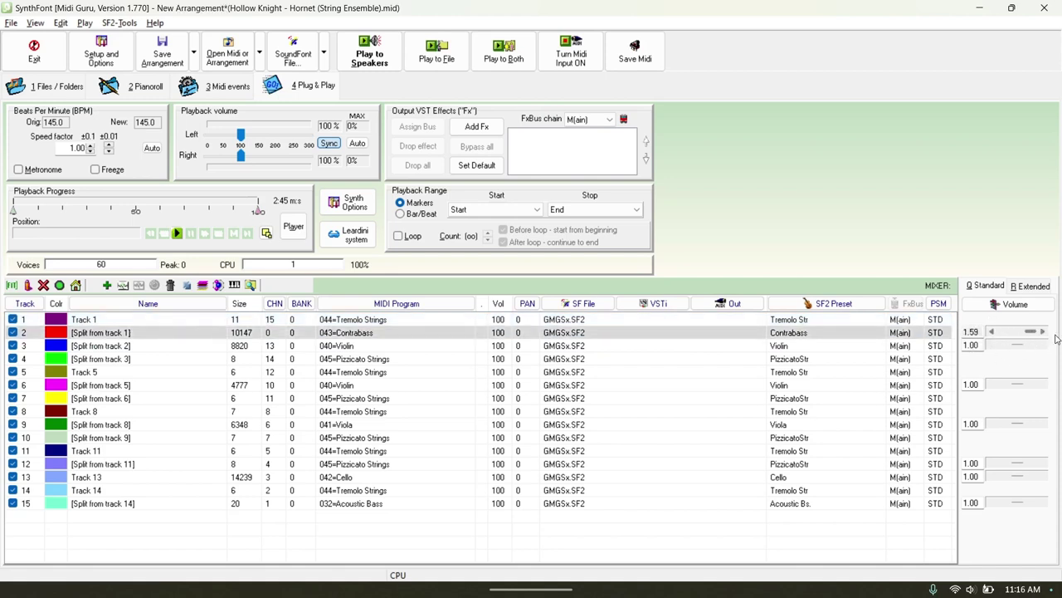
key(ctrl+z)
Check whether track 4, [Split from track 3], contains notes in the piano roll, and return to the track list.
key(Down)
key(Down)
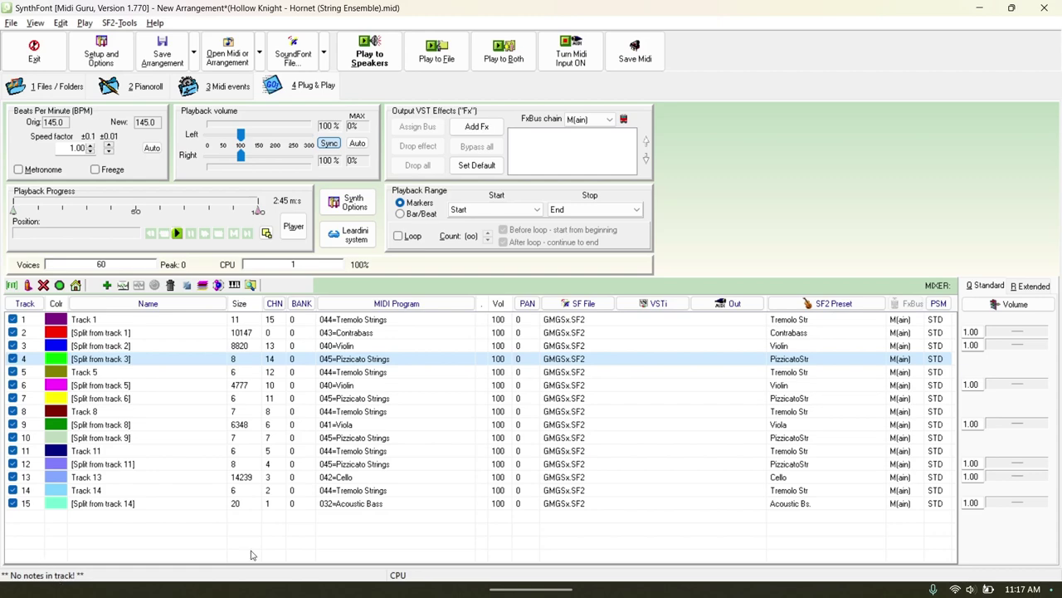
click(127, 86)
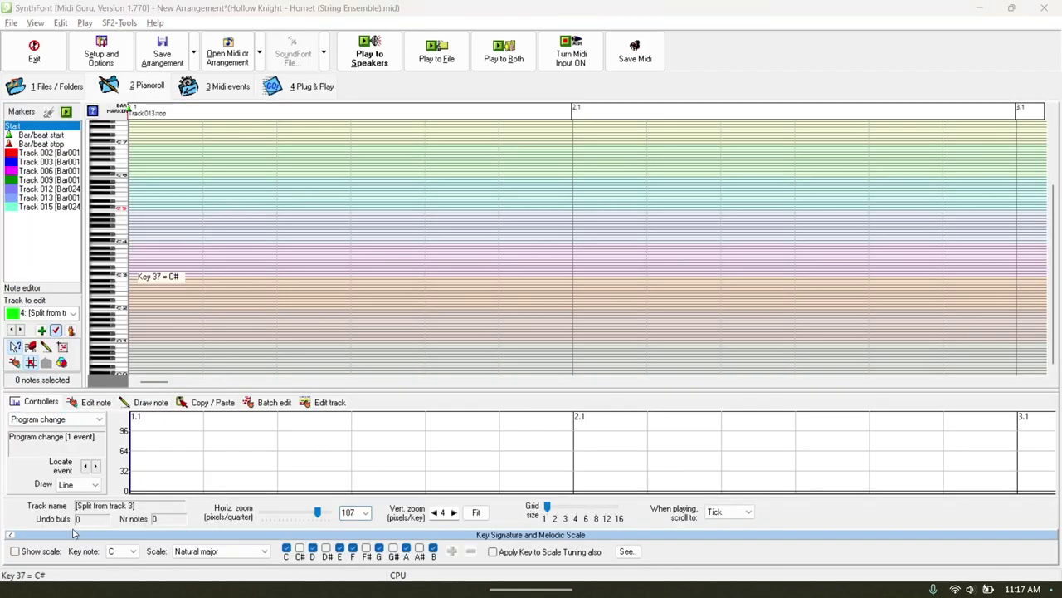
click(68, 383)
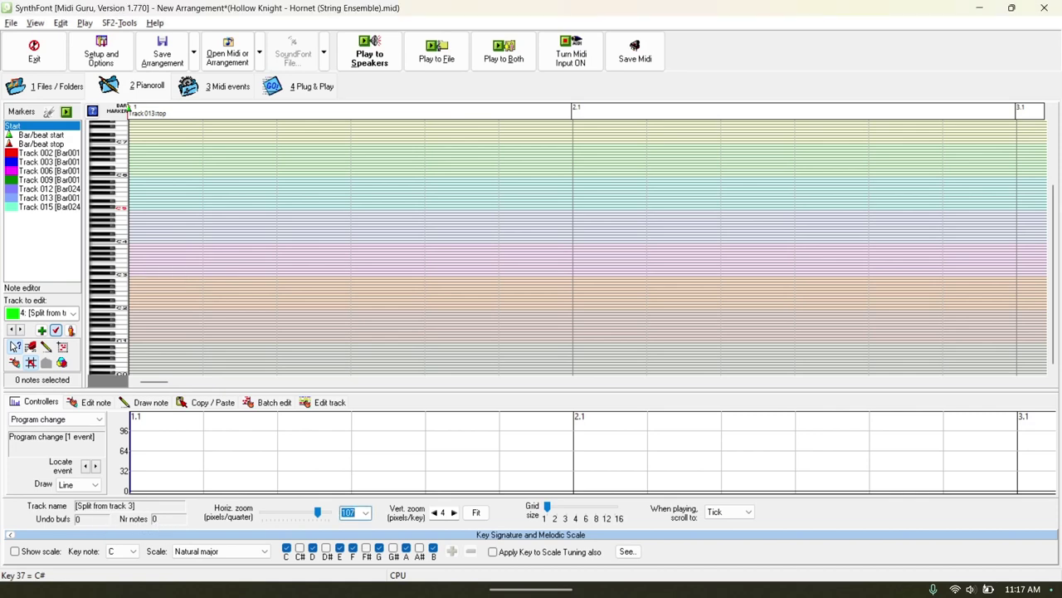
click(11, 330)
click(308, 86)
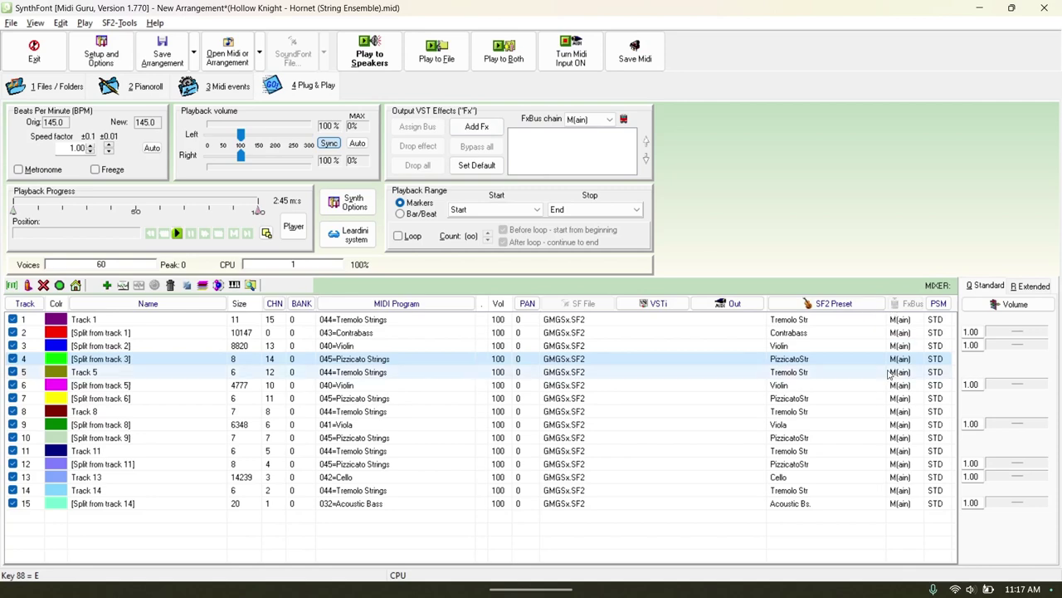
Delete the noteless tracks [Split from track 3] and Track 5 together.
ctrl+click(399, 372)
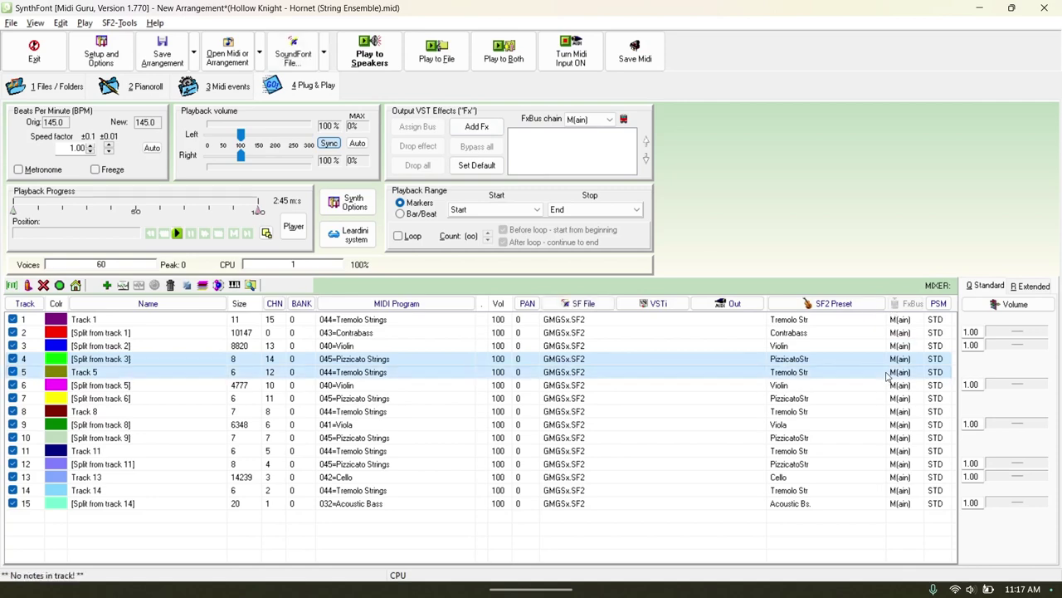
right_click(194, 367)
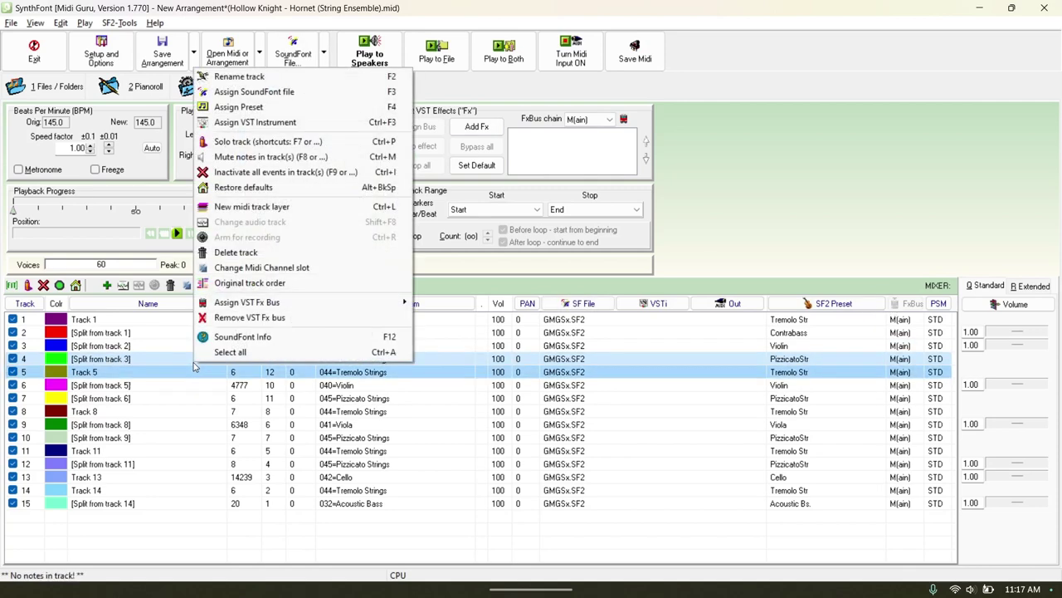
click(236, 251)
Delete the noteless tracks [Split from track 6] and Track 8 together.
click(701, 378)
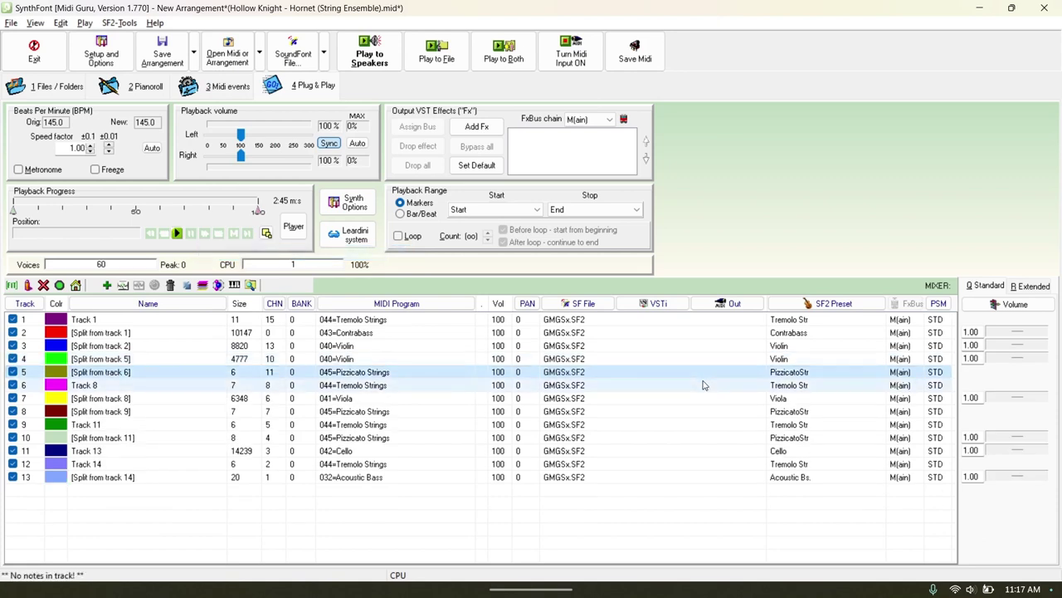
ctrl+click(702, 383)
right_click(702, 374)
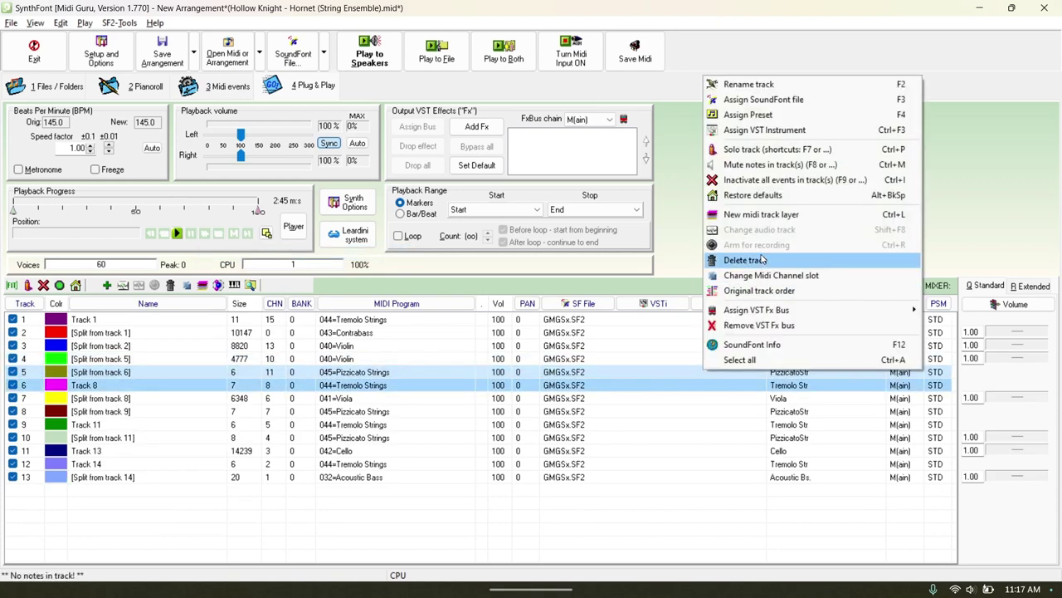
click(722, 260)
Delete the noteless tracks [Split from track 9] and Track 11 together.
click(757, 385)
ctrl+click(760, 398)
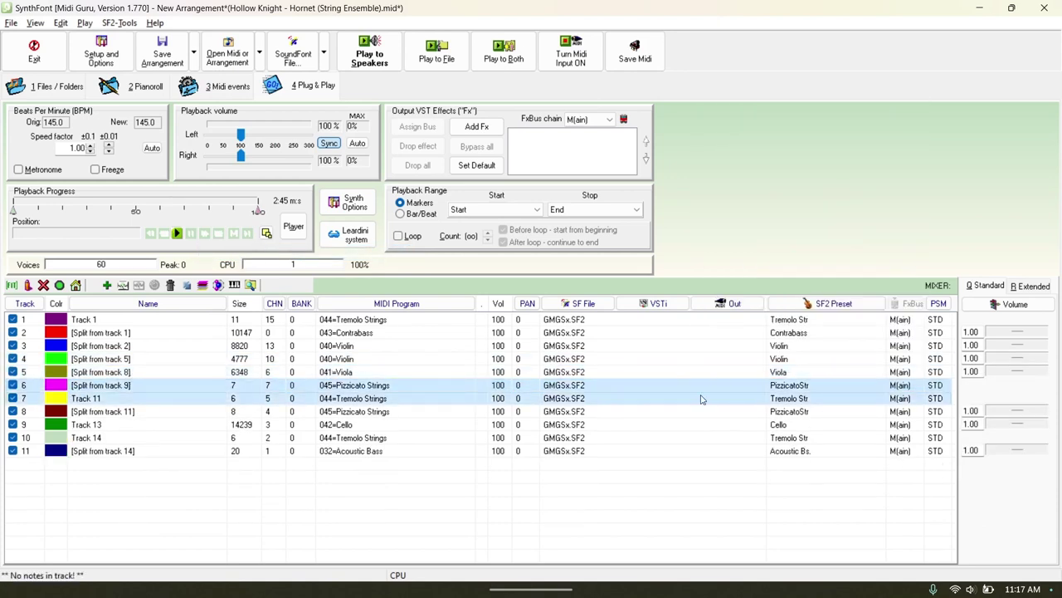
right_click(702, 398)
click(743, 285)
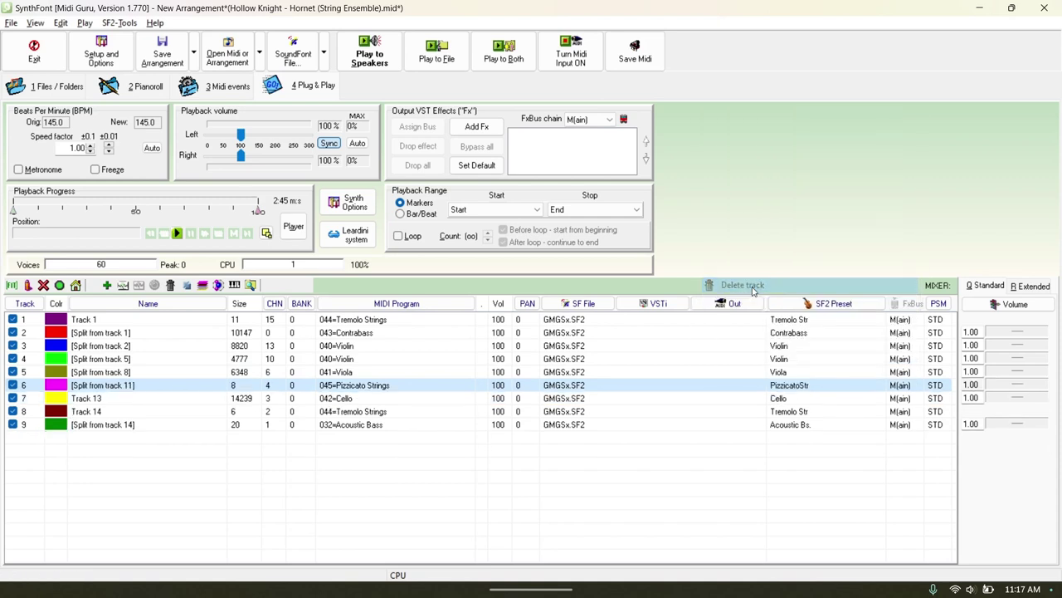
Delete the noteless Track 14 from the track list.
click(788, 411)
right_click(789, 412)
click(830, 302)
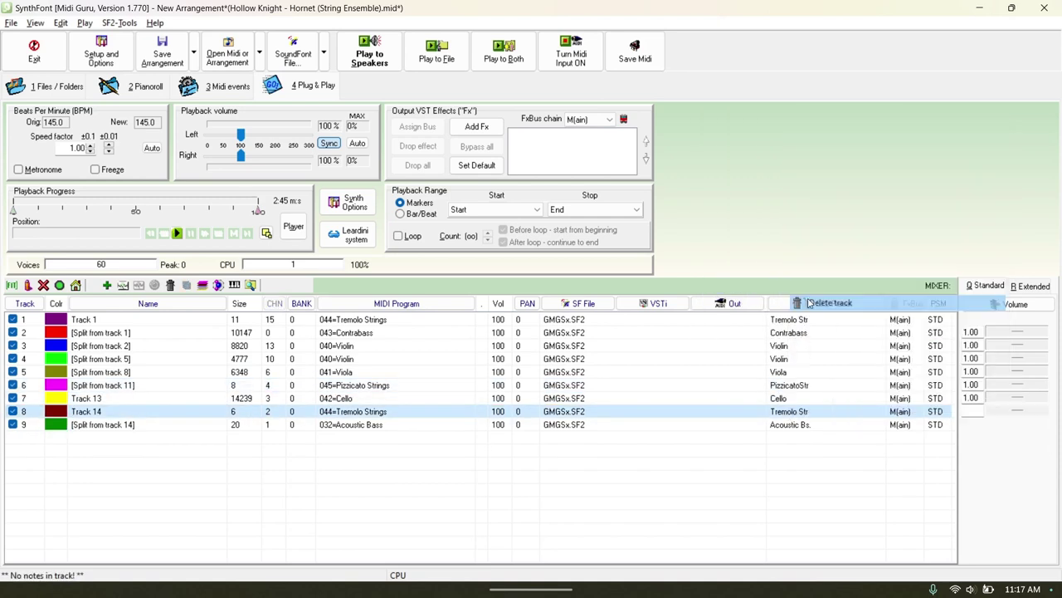
Examine the MIDI events of Track 1, including its tempo entries.
click(478, 321)
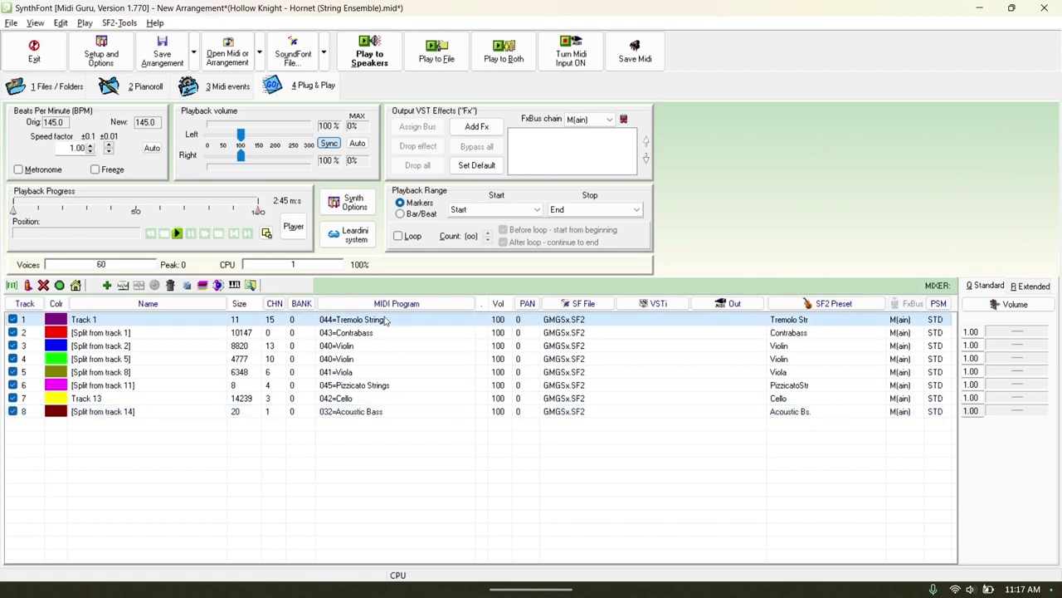
ctrl+click(647, 334)
click(228, 86)
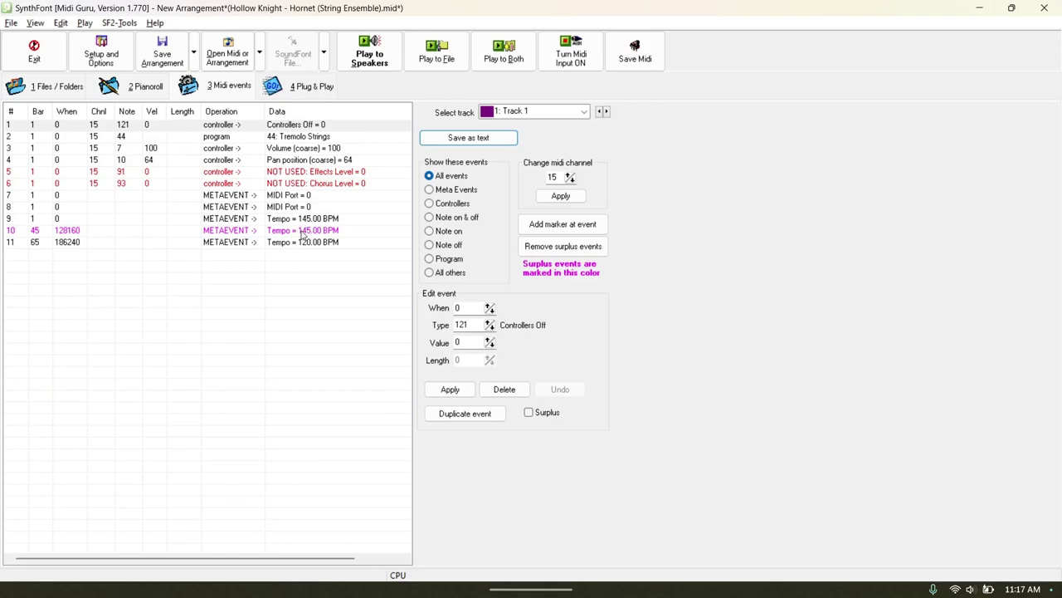
Try to delete Track 1 from the track list, and decline the deletion when asked to confirm.
click(274, 86)
click(526, 320)
right_click(526, 320)
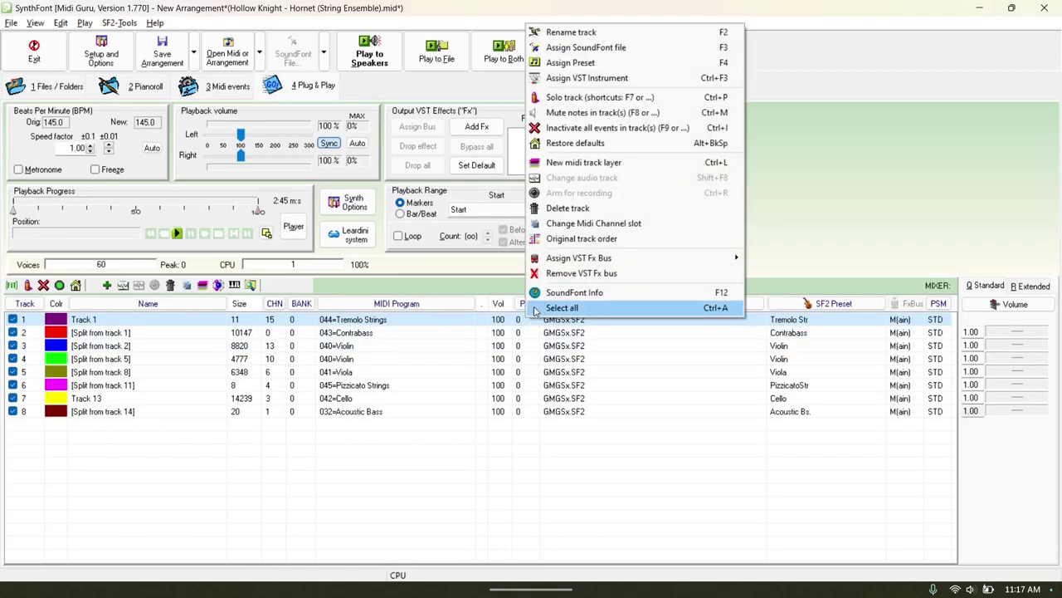
click(569, 209)
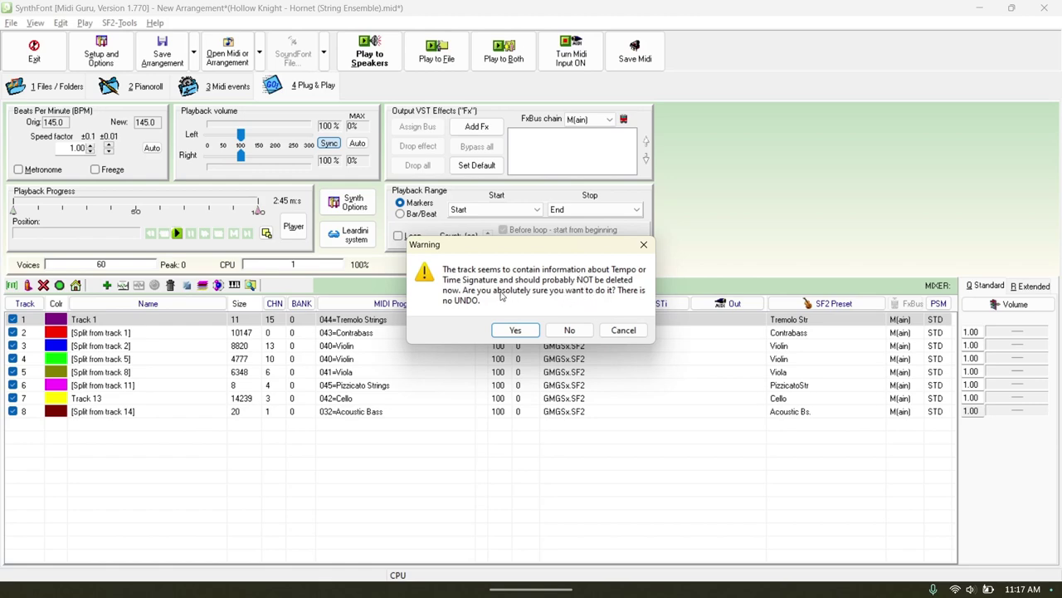
click(579, 332)
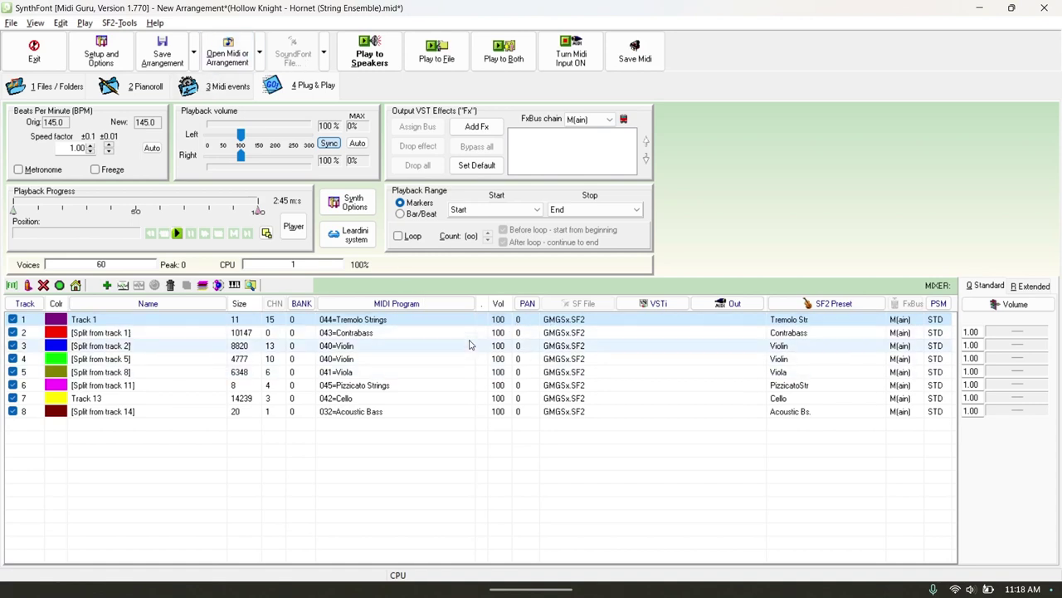
Step through the MIDI events of each track from [Split from track 2] to [Split from track 14].
click(415, 345)
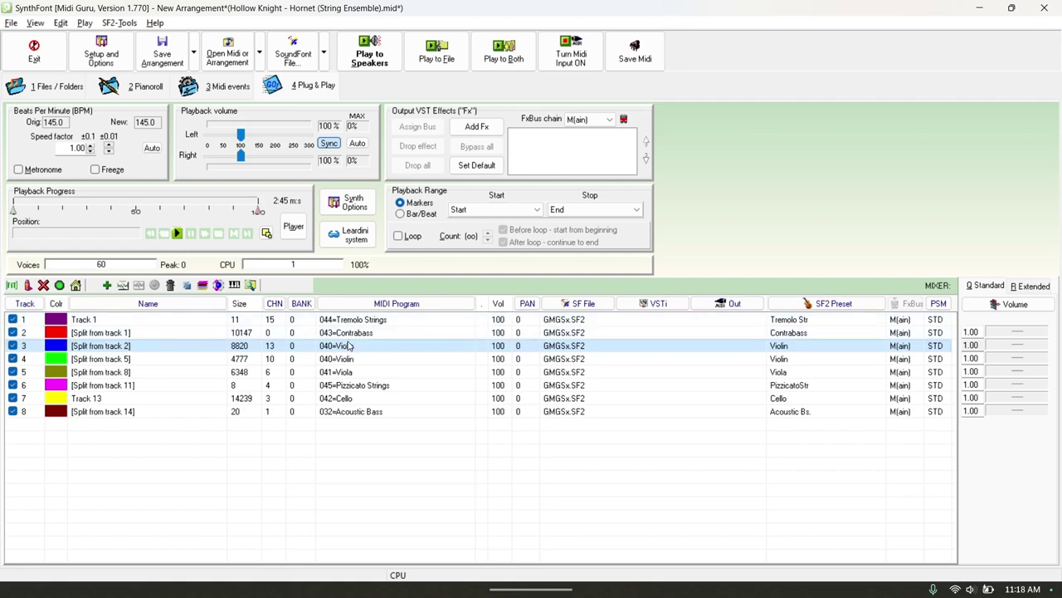
click(442, 317)
click(882, 118)
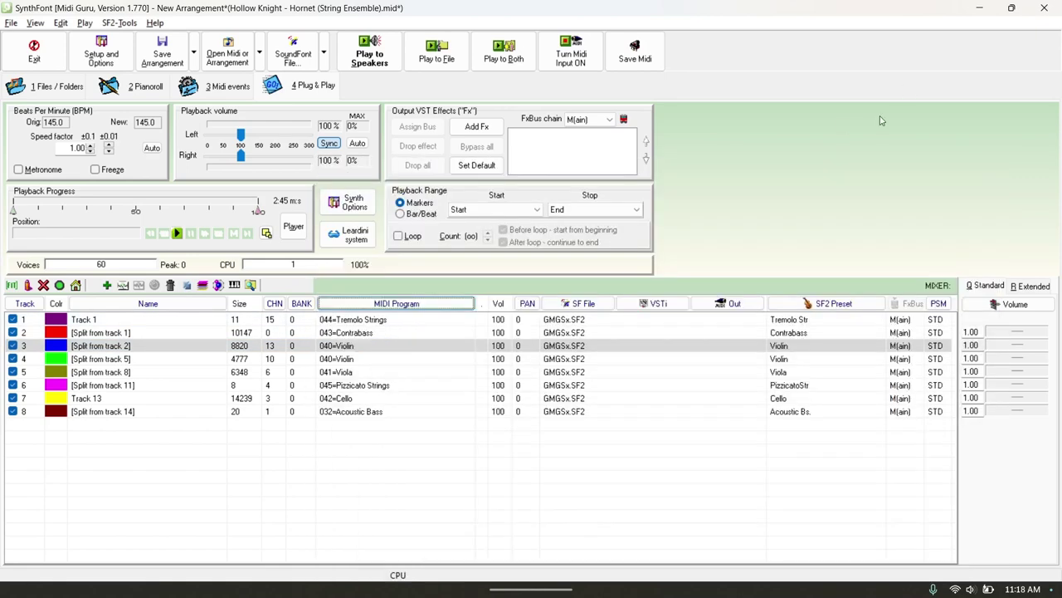
click(228, 85)
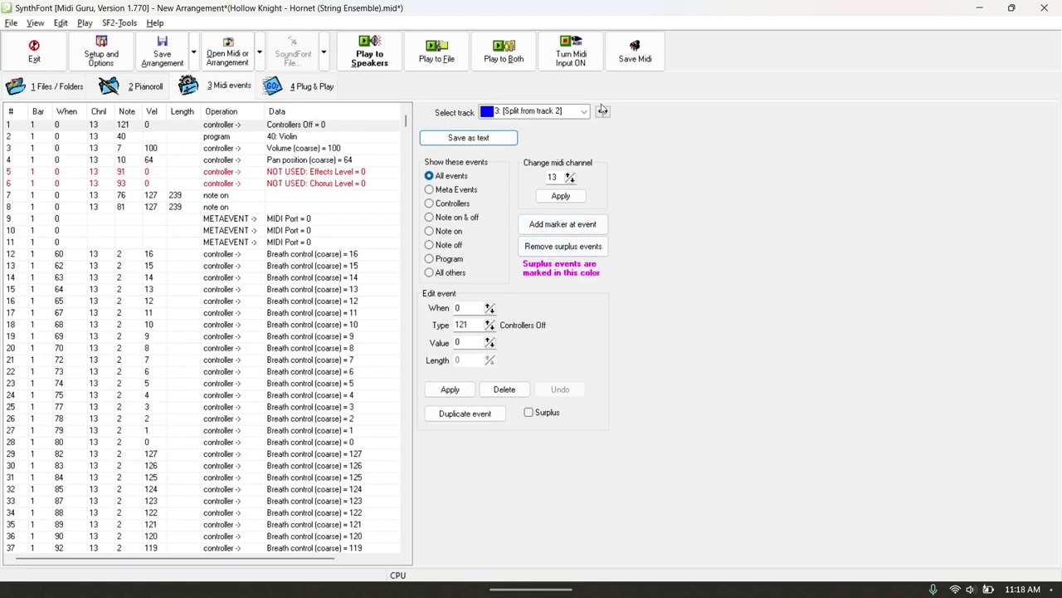
click(606, 111)
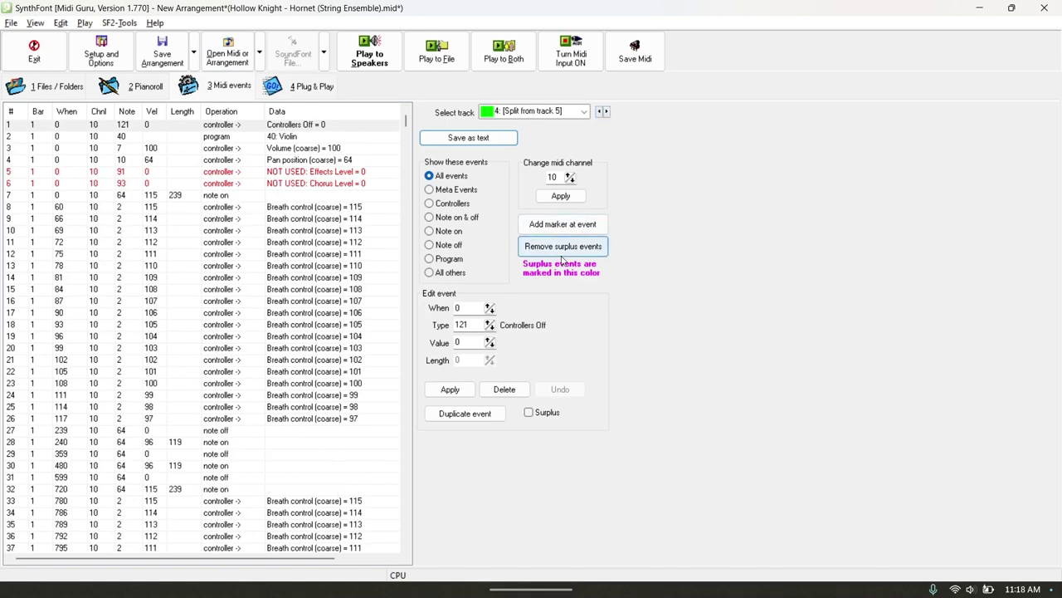
click(599, 111)
click(606, 111)
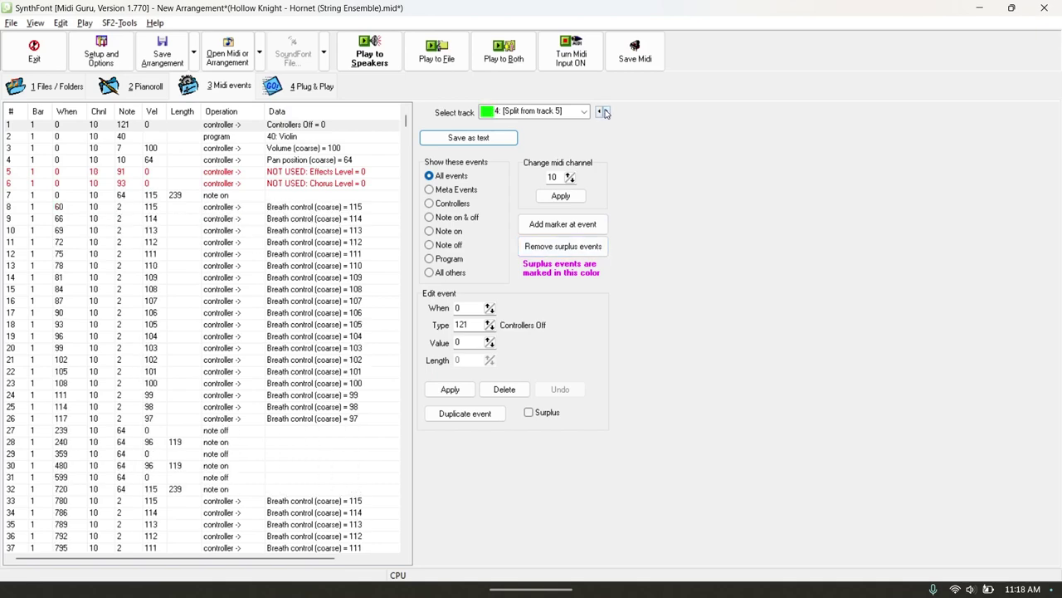
click(606, 111)
click(605, 111)
click(605, 111)
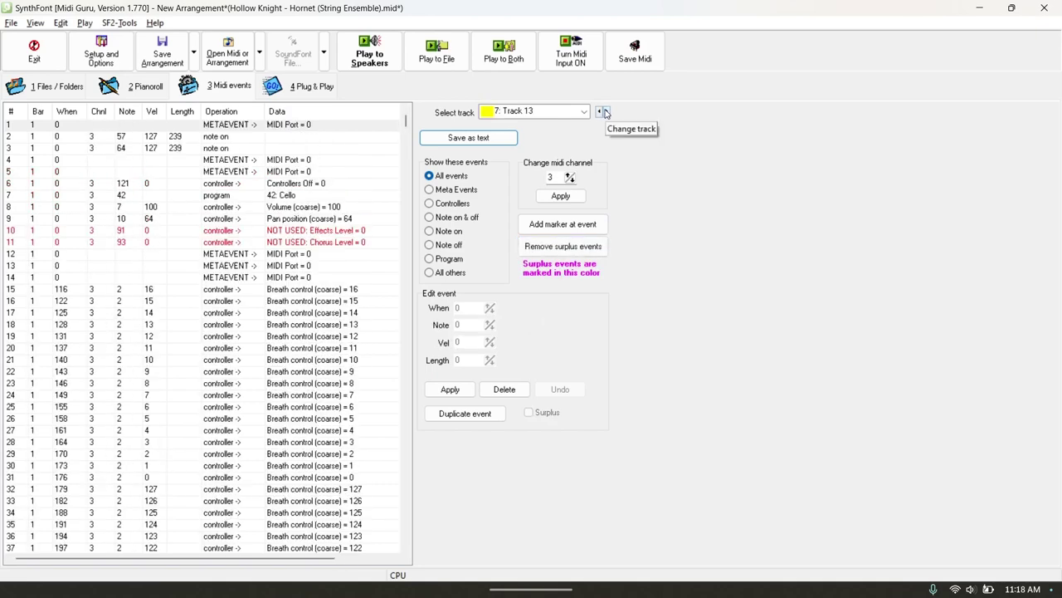
click(606, 112)
Go back to [Split from track 8], look further down its MIDI events, and return to the track list.
click(599, 112)
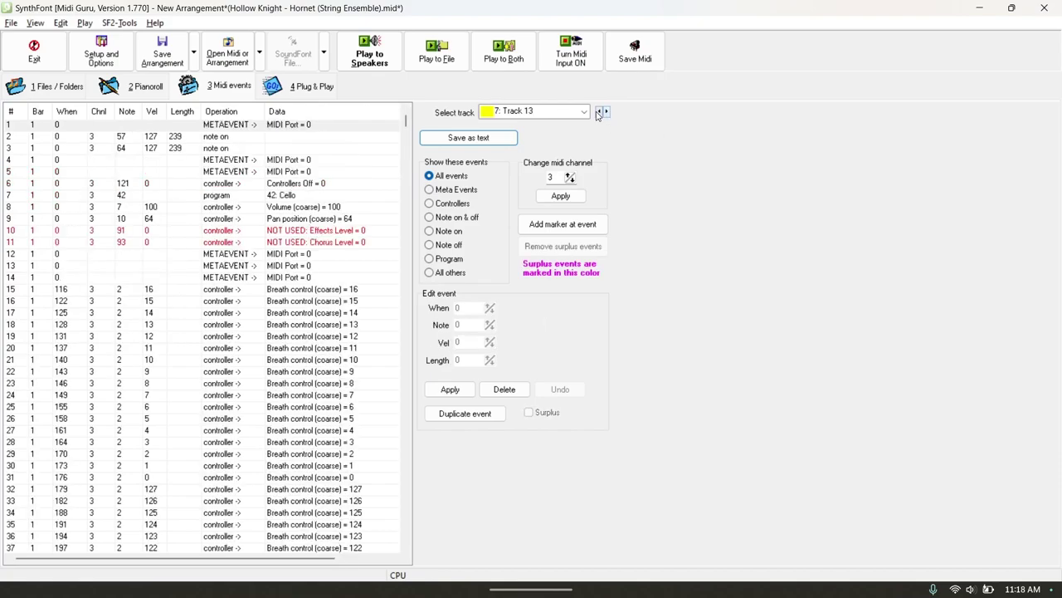
click(598, 112)
click(599, 112)
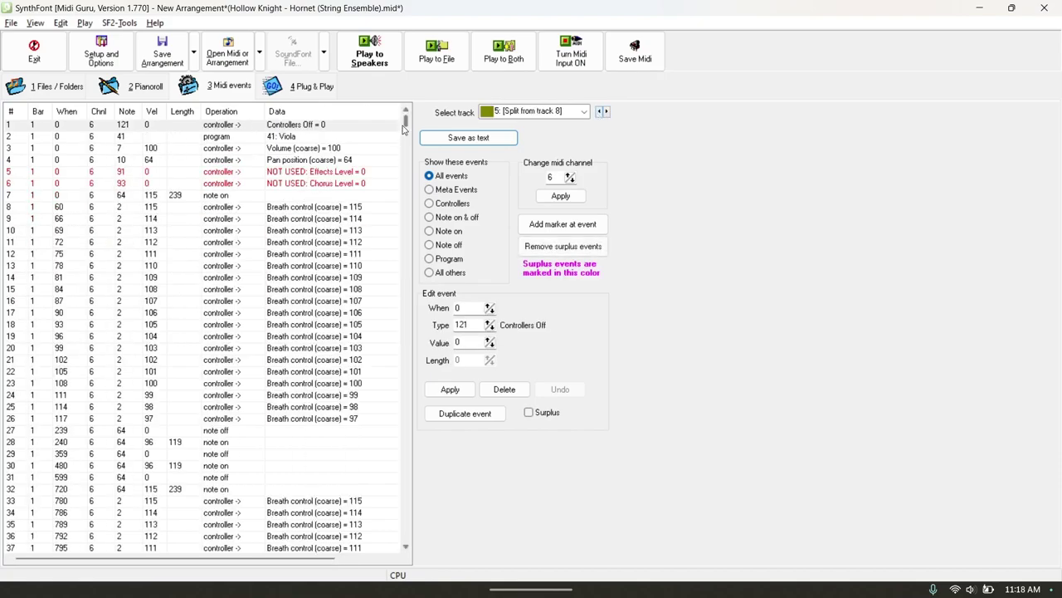
drag(406, 129, 448, 353)
click(295, 92)
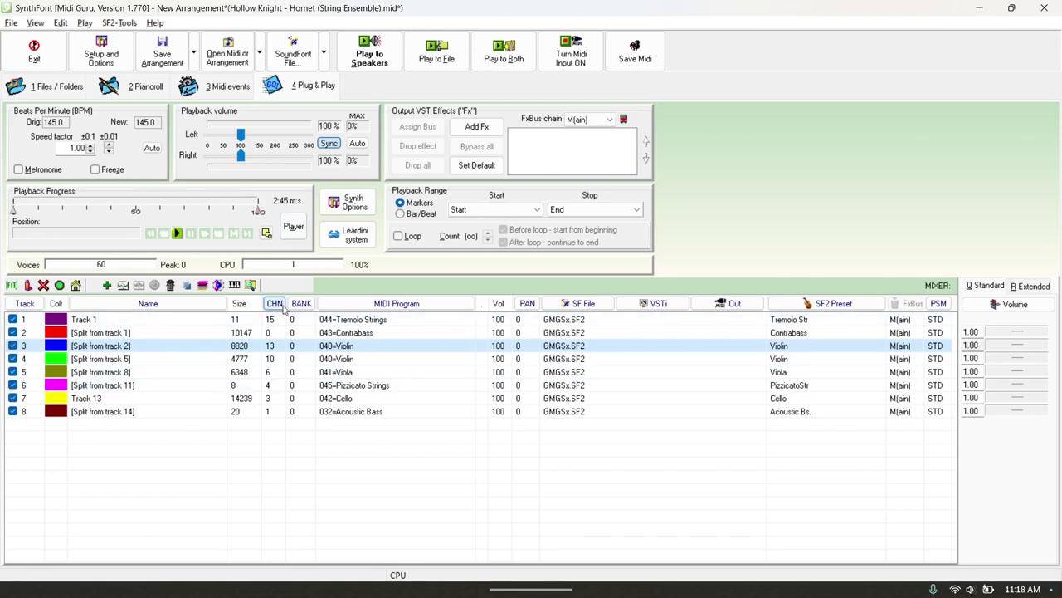
Open Dung Defender REMIX Christopher Larkin.mid from Downloads without saving the changes to the current MIDI file.
key(ctrl+o)
scroll(460, 278, down, 10)
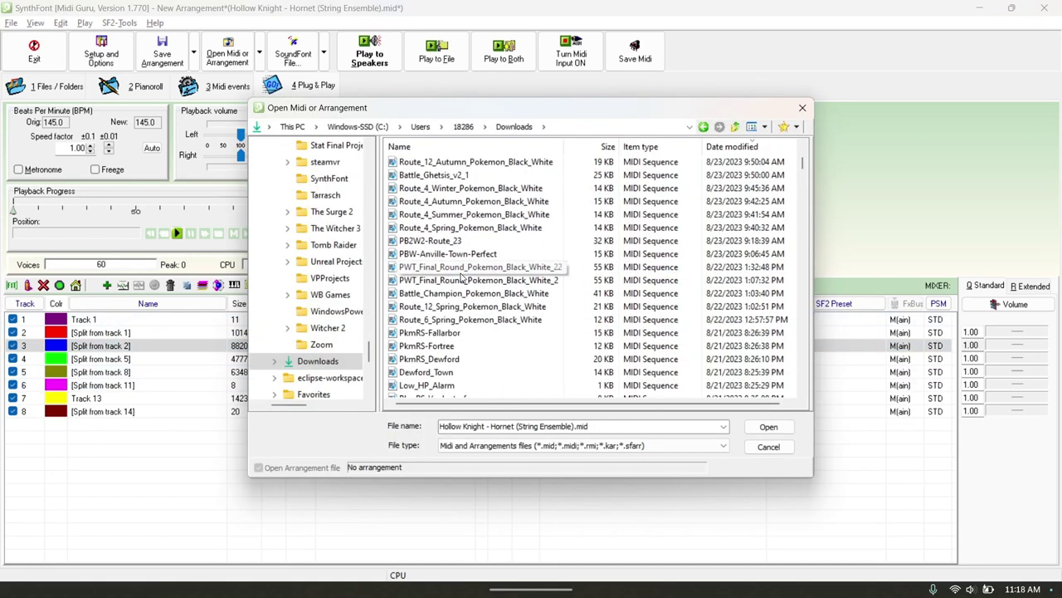
scroll(463, 307, down, 5)
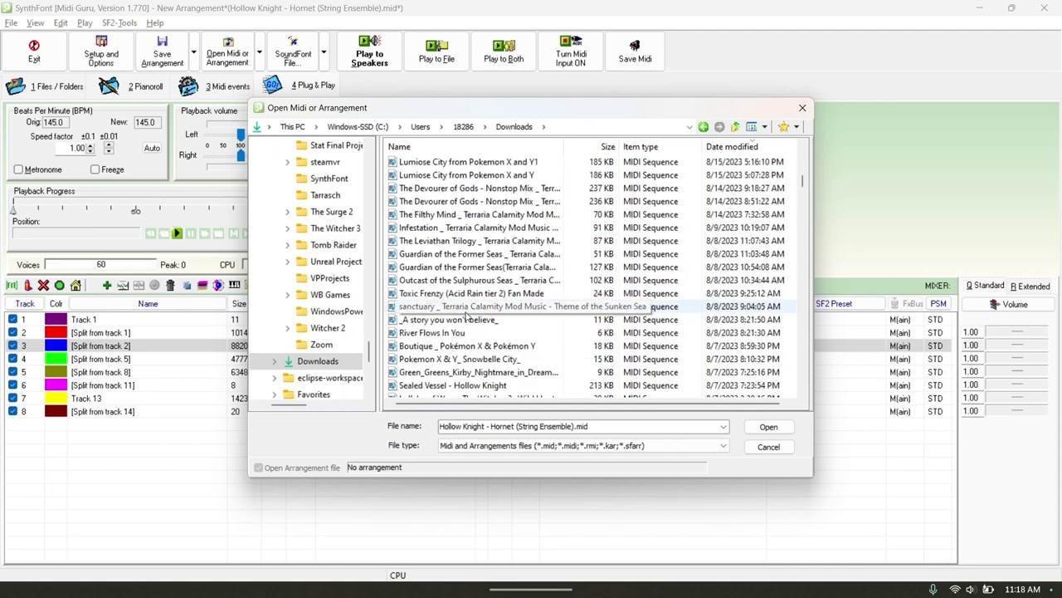
scroll(469, 332, down, 10)
click(477, 359)
click(477, 347)
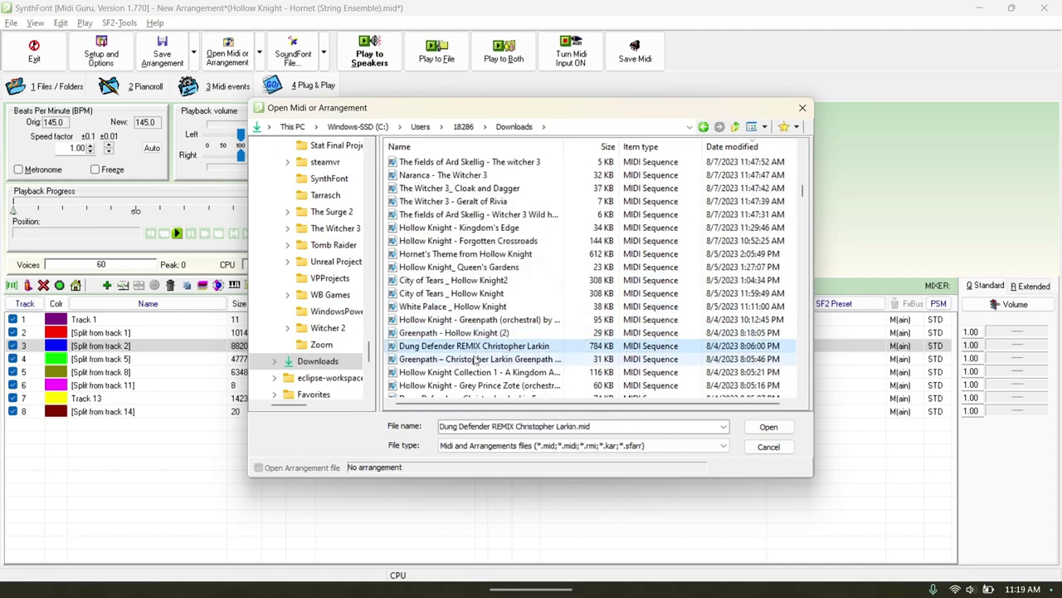
click(771, 433)
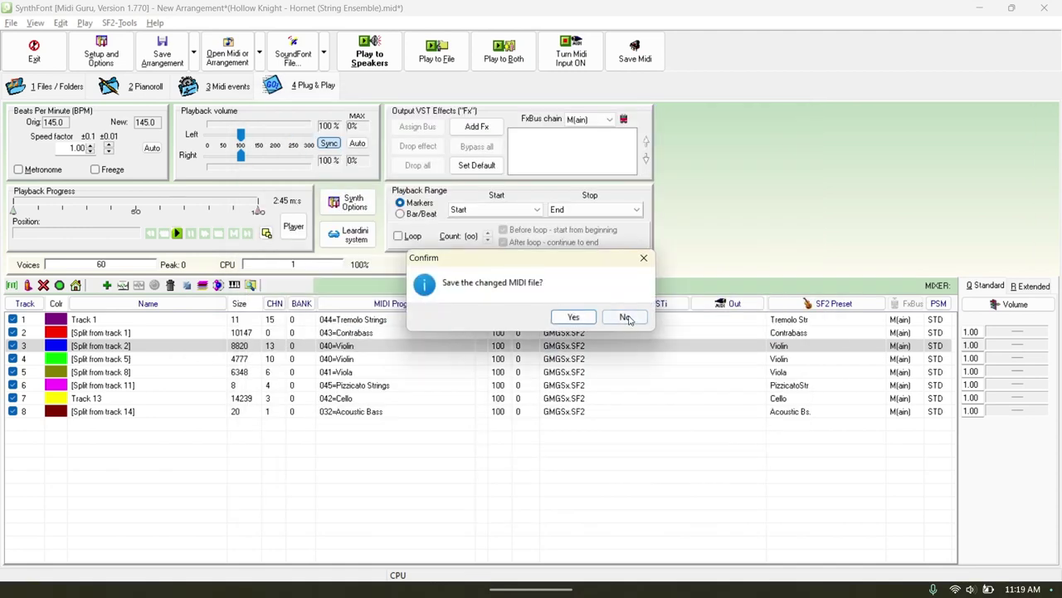
click(626, 318)
click(504, 322)
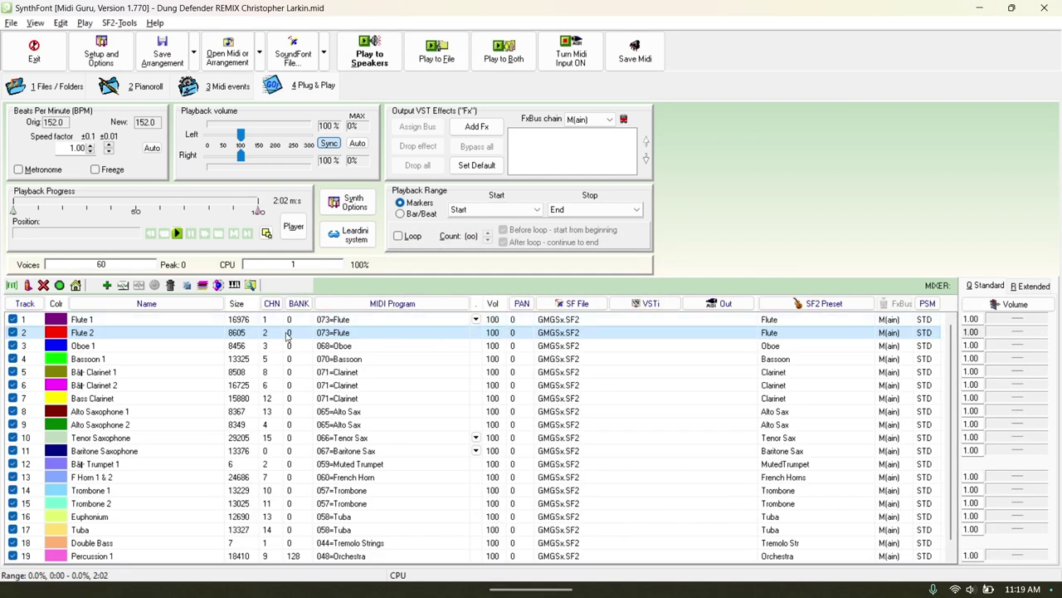
Reorder the tracks by increasing MIDI channels, and keep the new order.
click(26, 303)
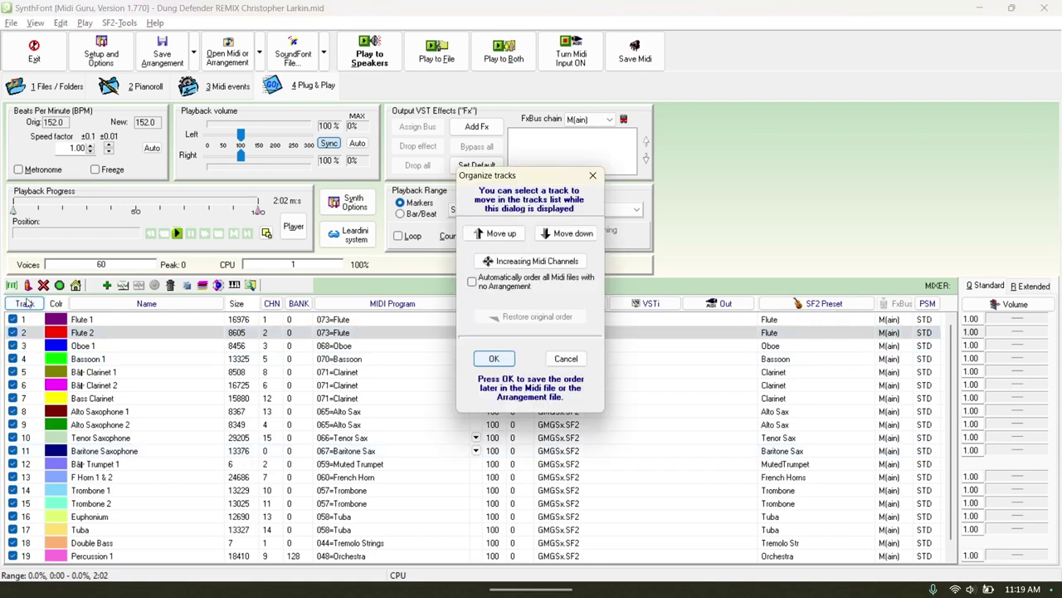
click(544, 262)
click(494, 359)
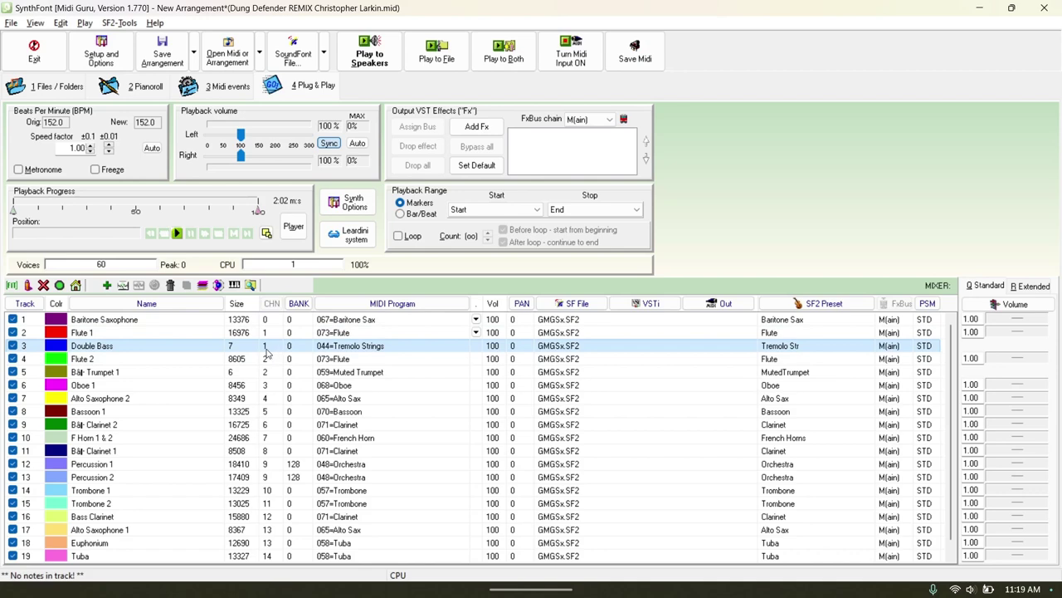
Delete the noteless Double Bass and Muted Trumpet tracks, and review the track ordering options without applying any.
right_click(203, 349)
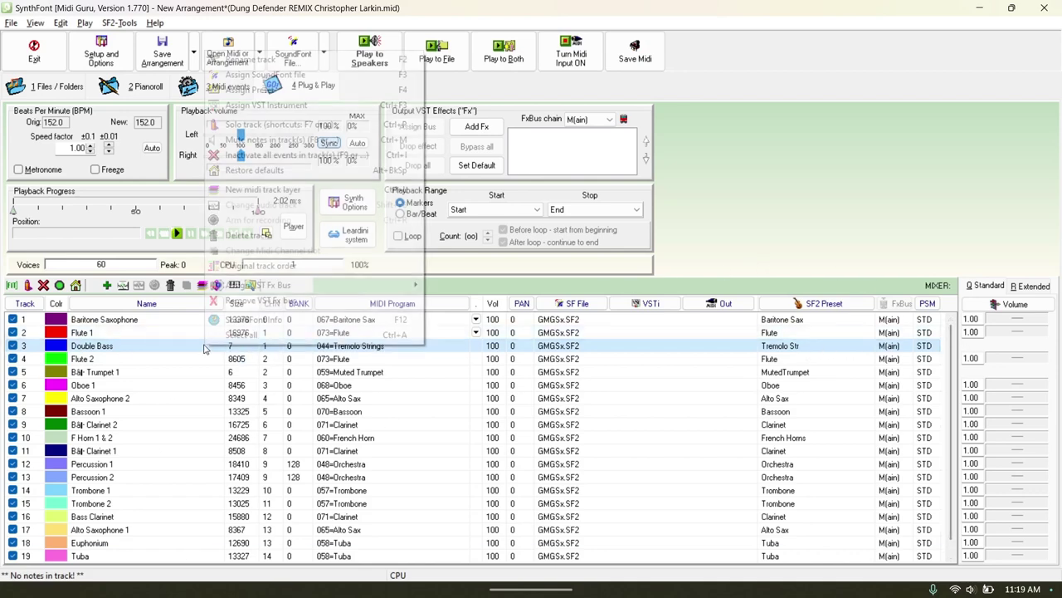
click(241, 235)
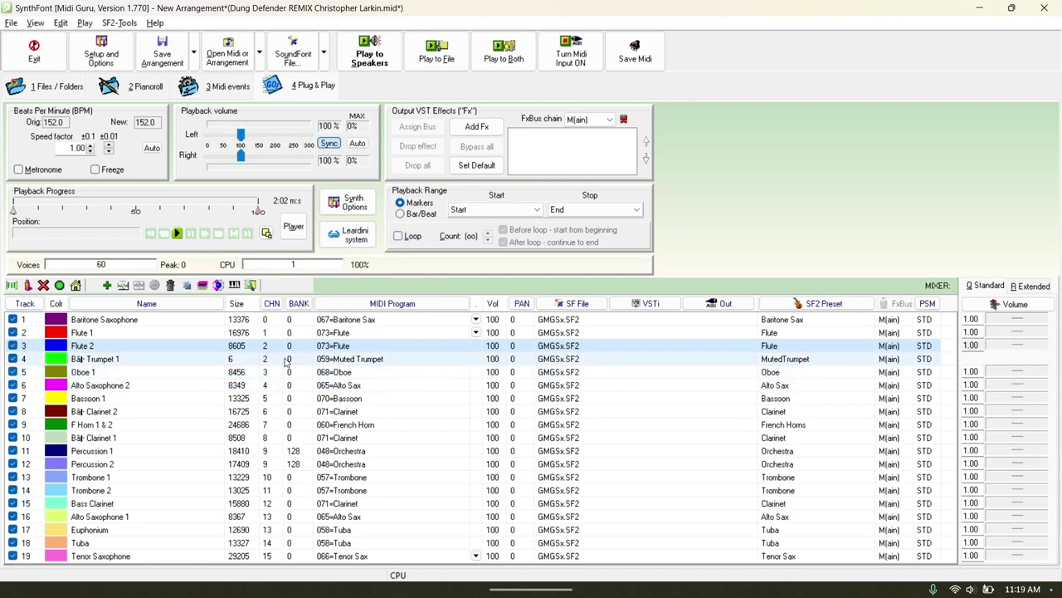
right_click(285, 361)
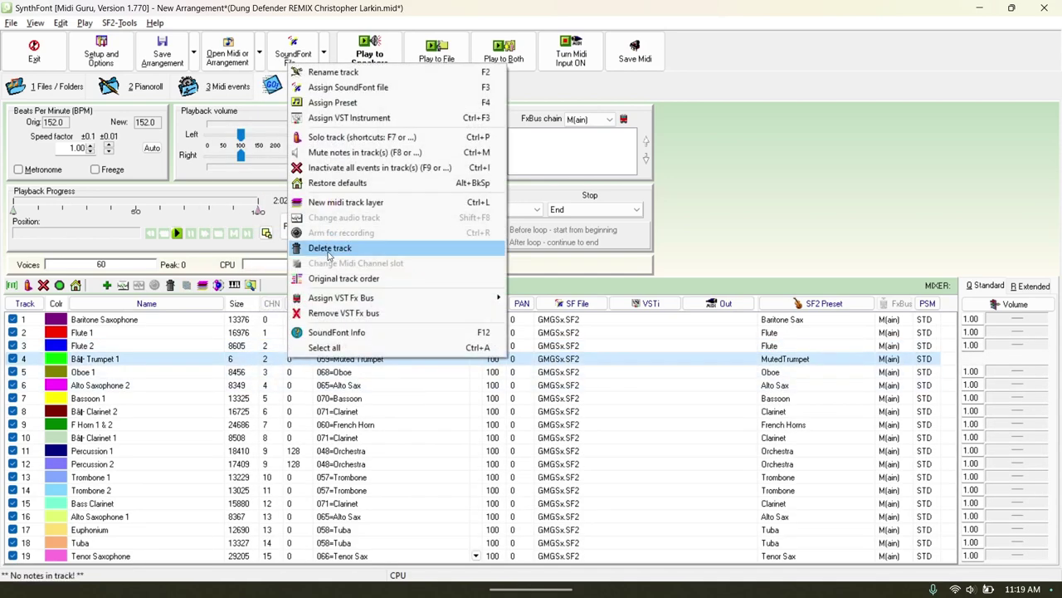
click(327, 251)
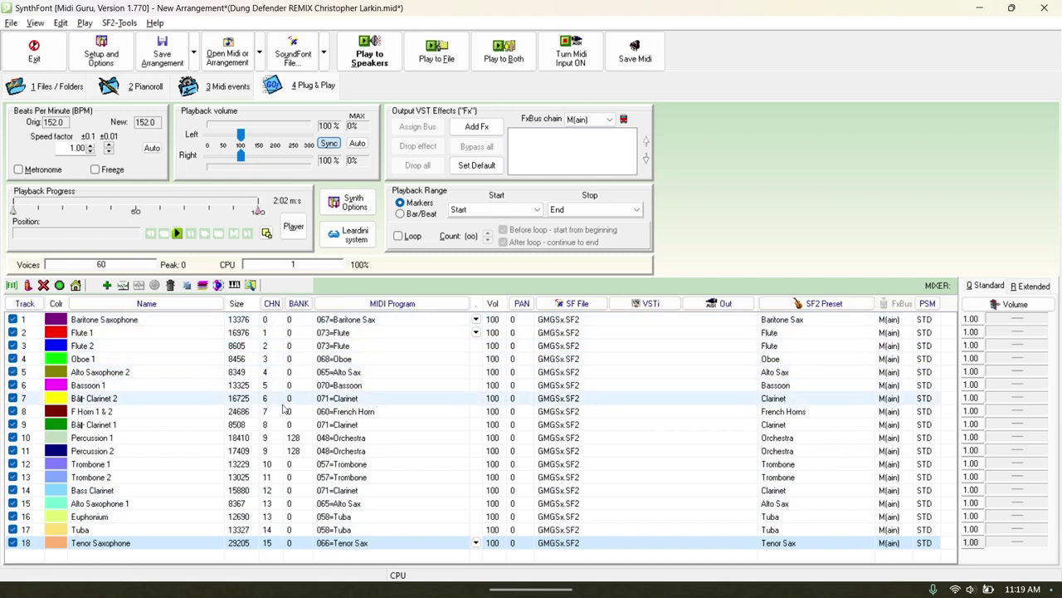
click(25, 303)
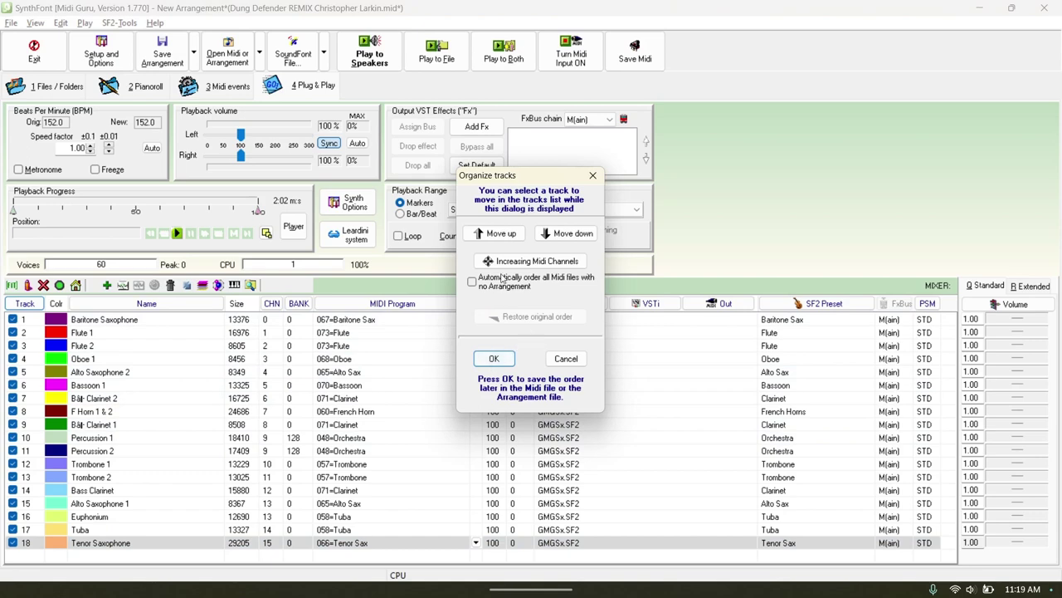
click(566, 358)
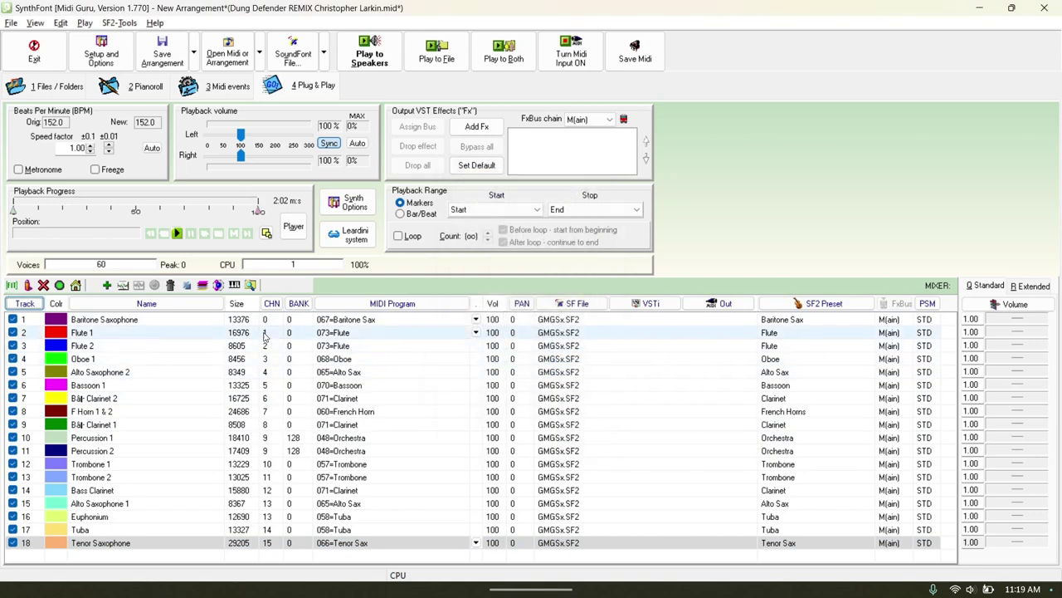
Change the Flute 1 track's MIDI channel to 16 from Slot 2.
click(263, 334)
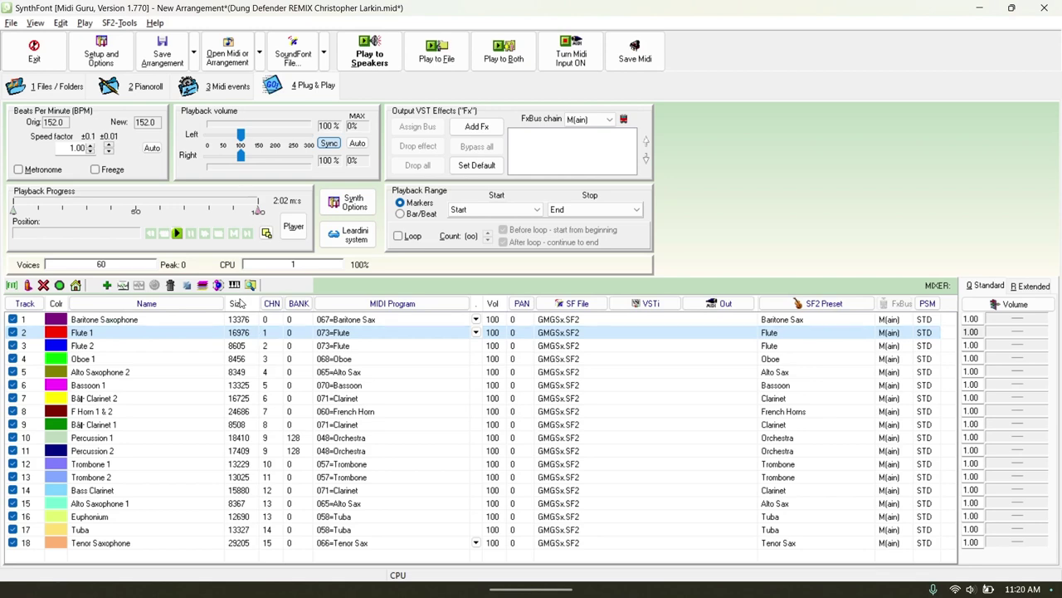
click(274, 305)
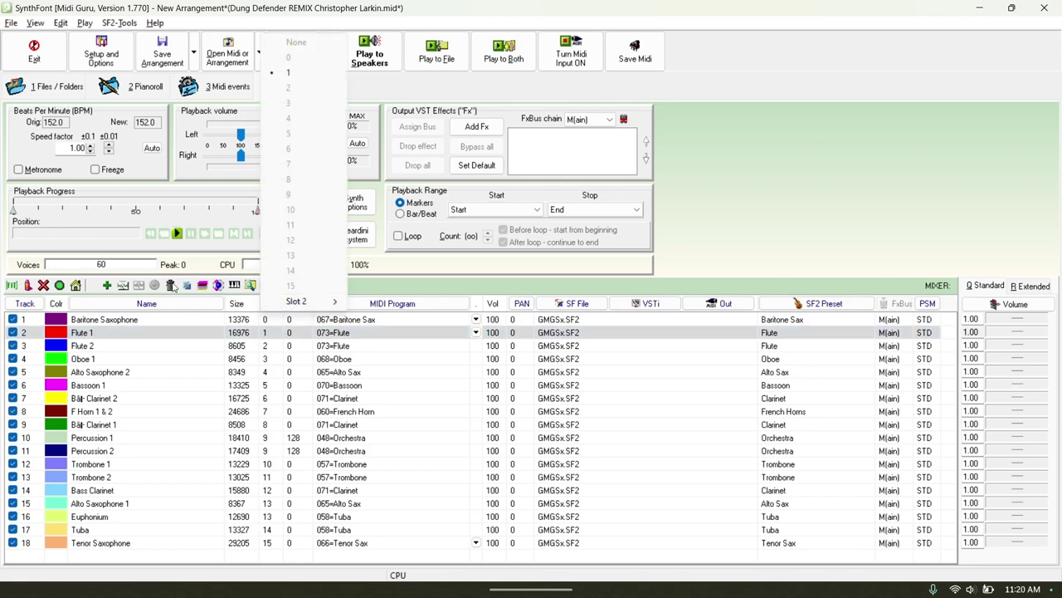
mouse_move(346, 305)
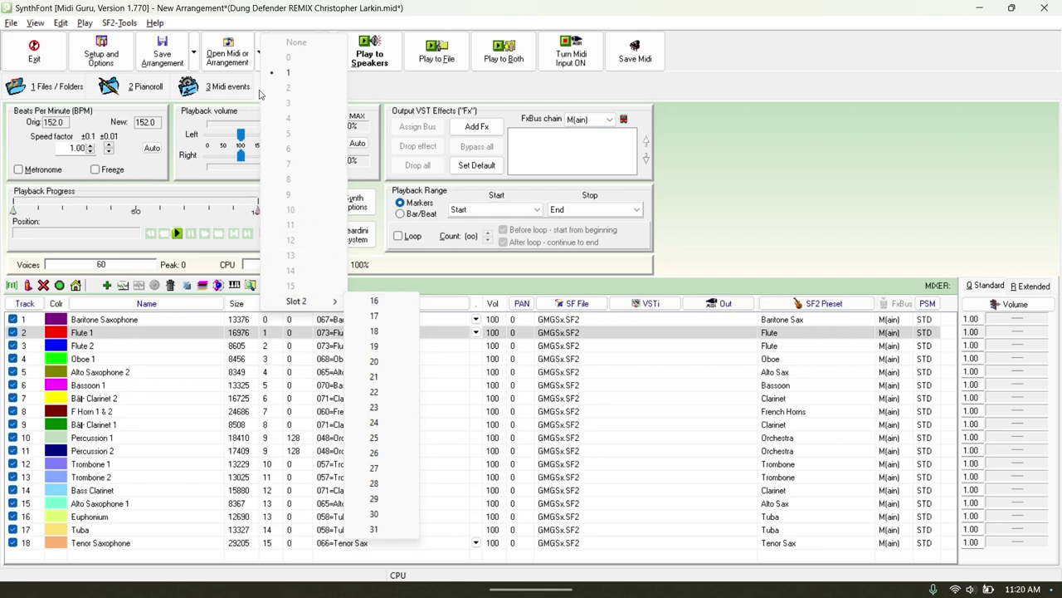
click(372, 301)
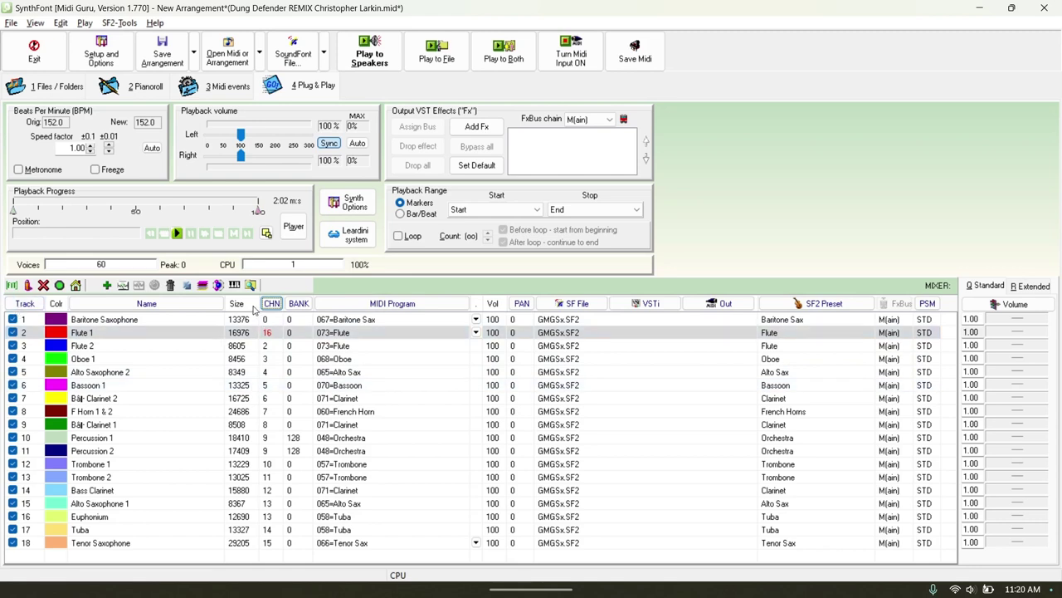
Set the Flute 1 track's MIDI channel to 1 and check its list of program changes.
click(268, 331)
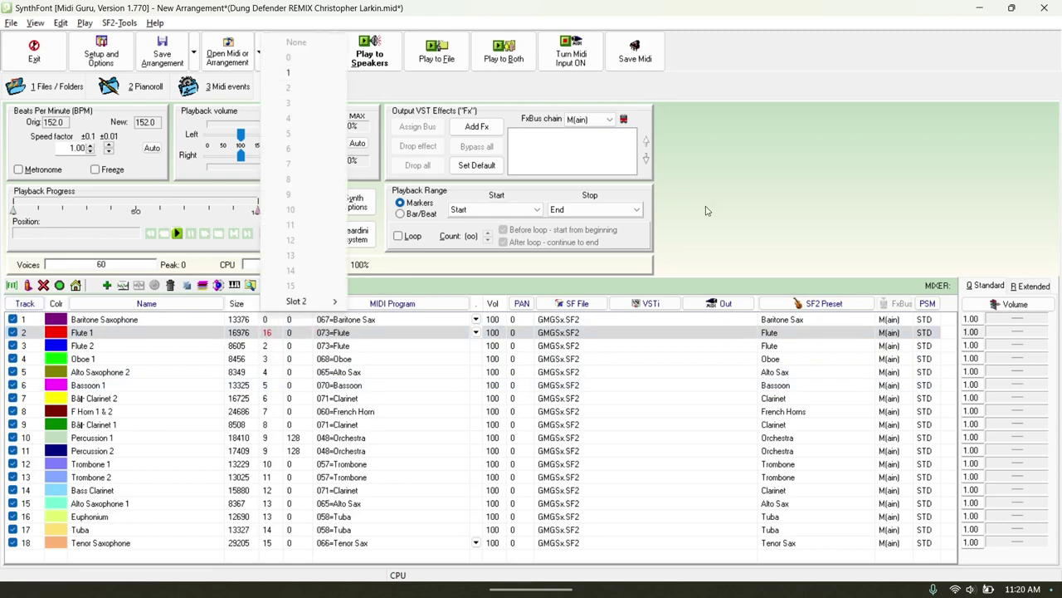
click(289, 73)
mouse_move(320, 327)
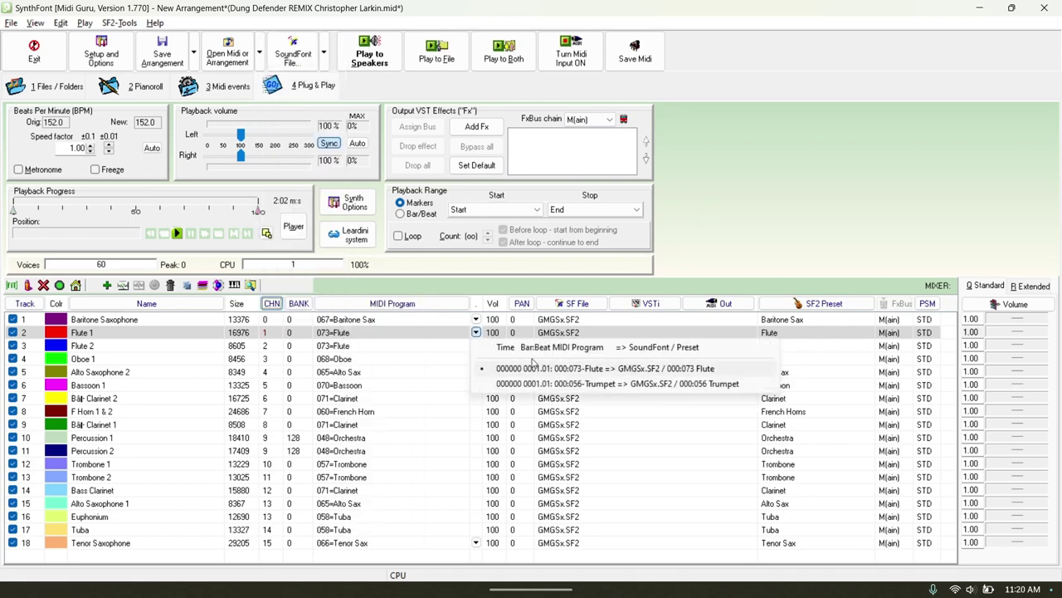
click(116, 332)
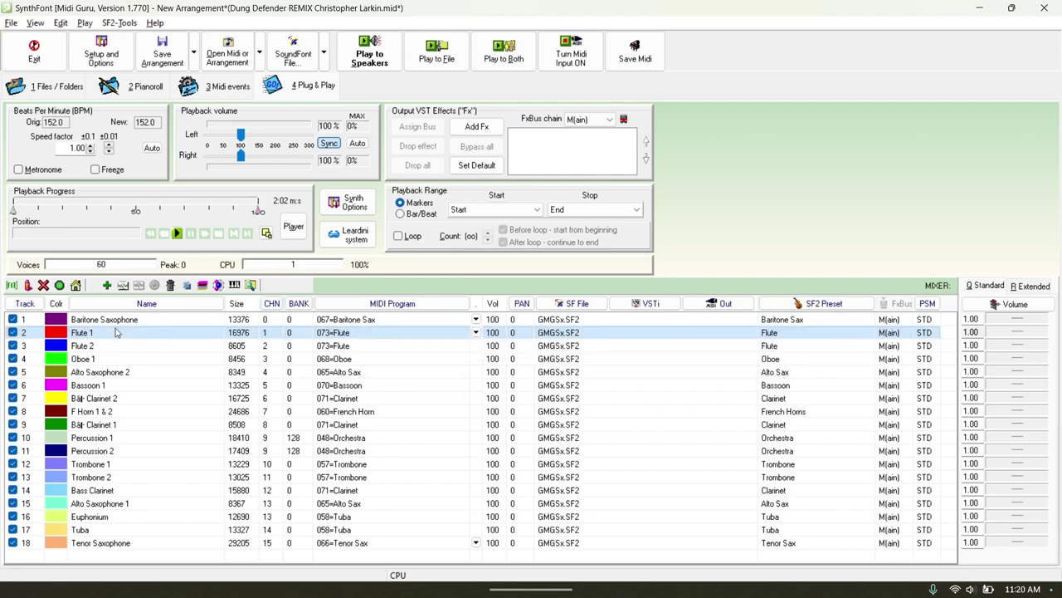
Show only the program events of the Flute 1 track and inspect its Flute and Trumpet entries.
click(225, 83)
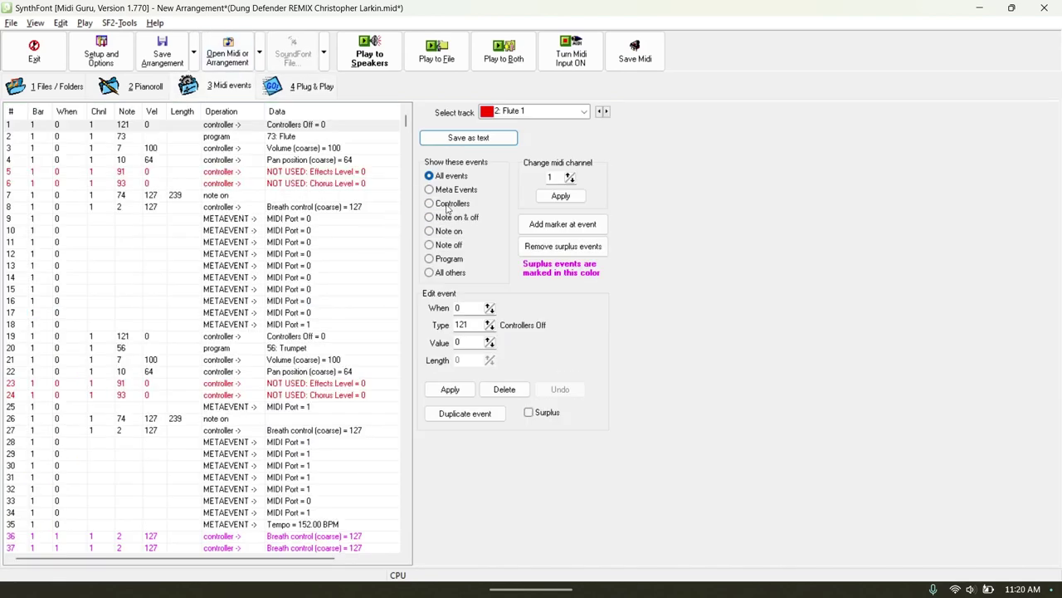
click(441, 258)
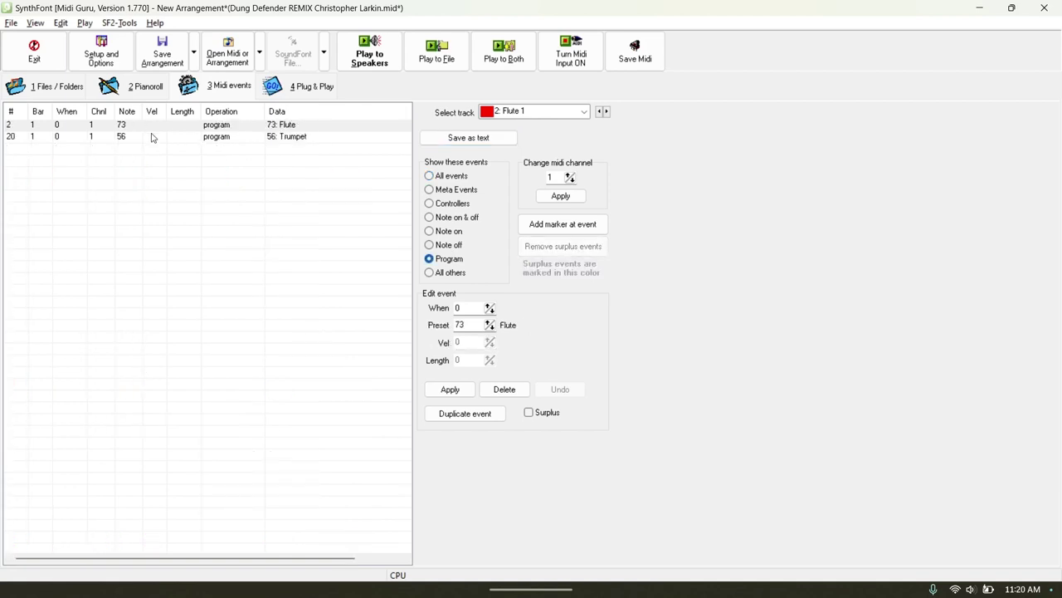
click(104, 137)
click(15, 126)
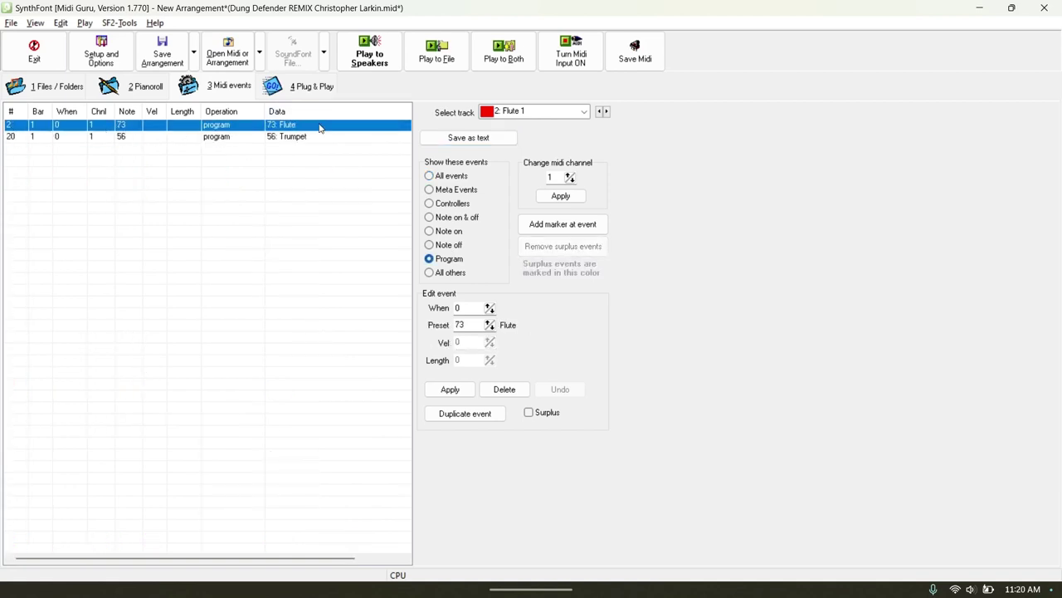
click(547, 113)
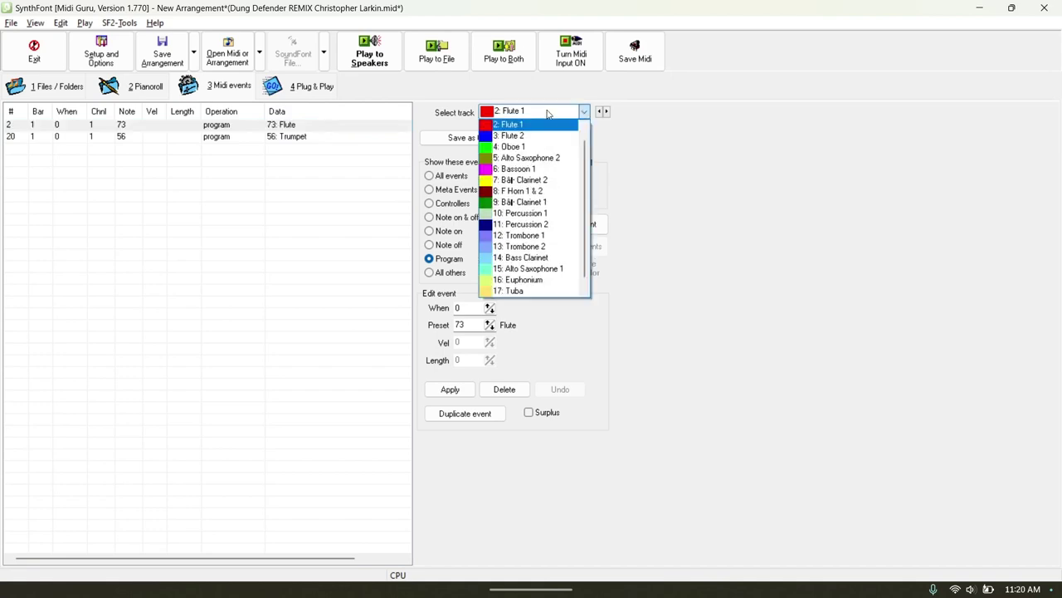
click(541, 112)
click(277, 138)
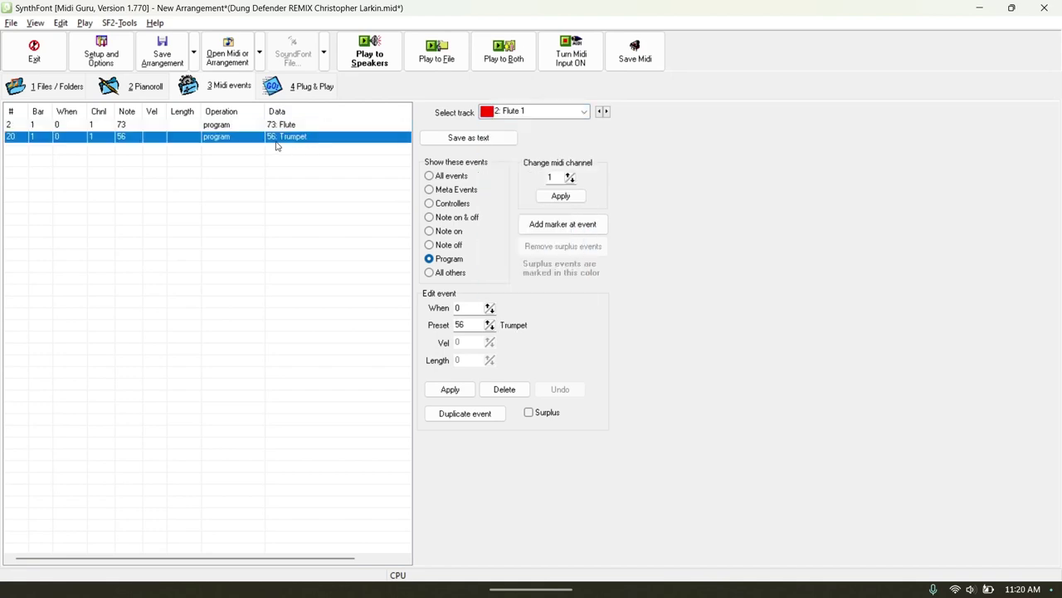
Compare Flute 1's program change list in the track overview with its program entries in the MIDI events.
click(276, 80)
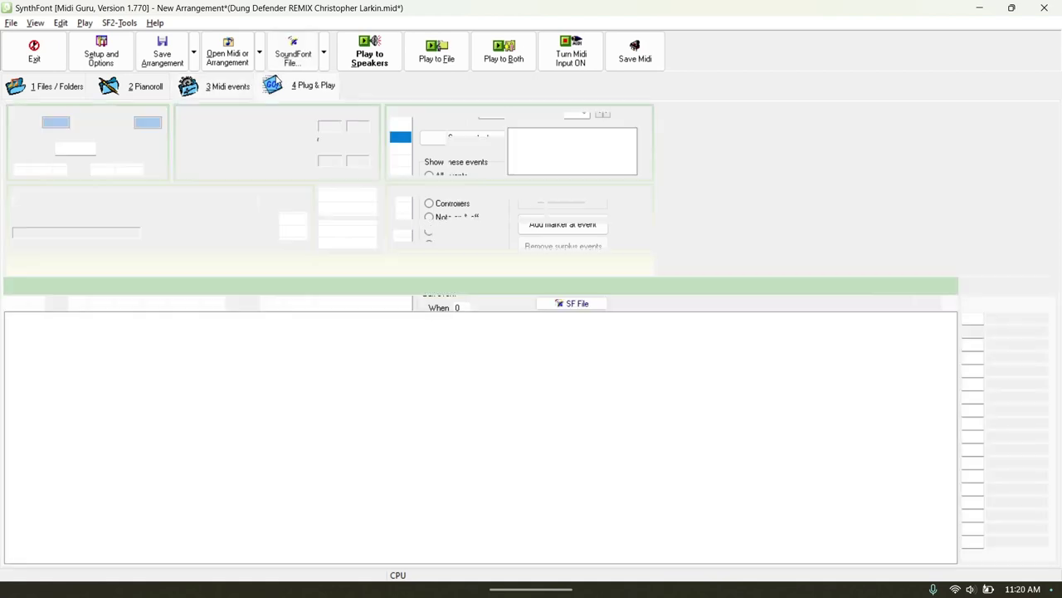
click(476, 332)
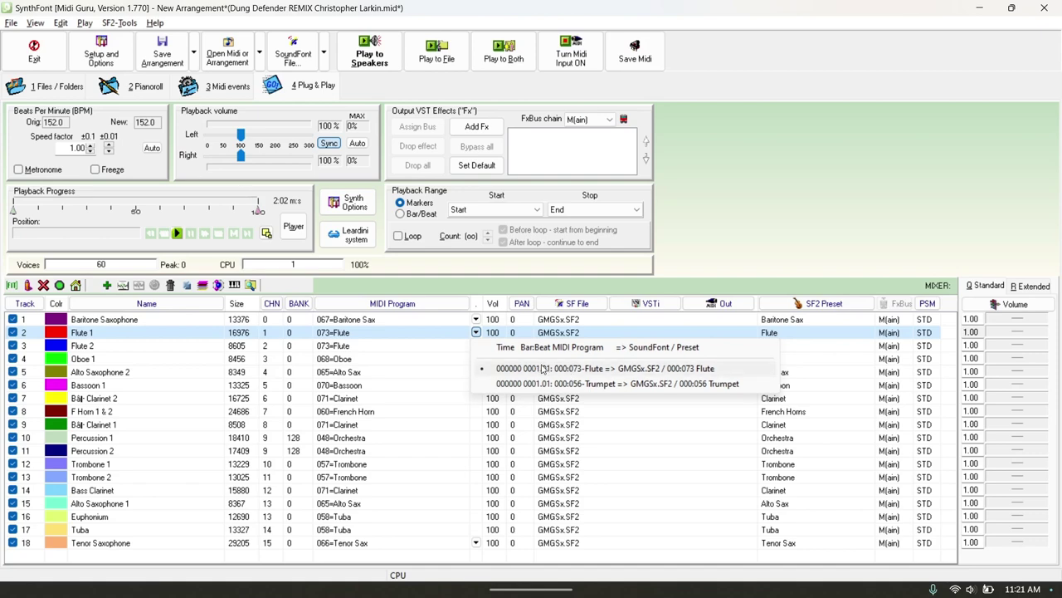
click(217, 86)
click(145, 86)
click(217, 85)
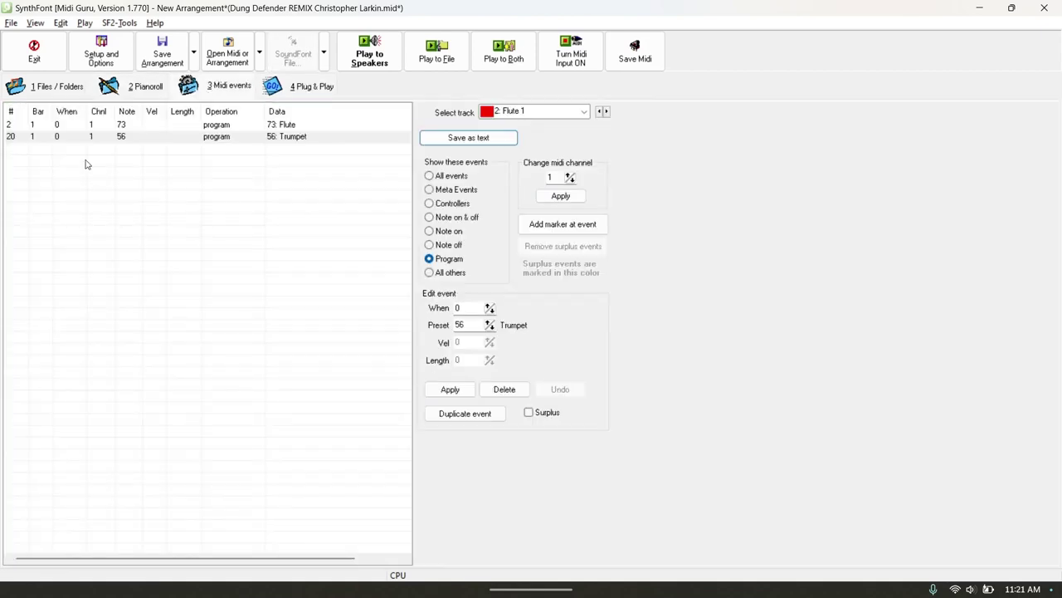
click(46, 136)
click(308, 85)
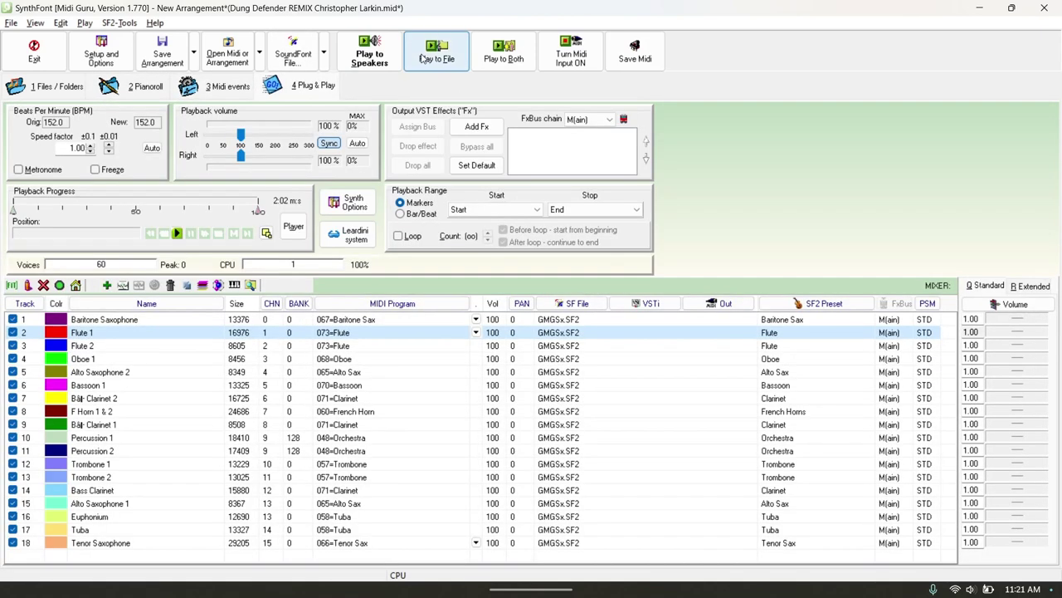
Play the arrangement briefly through the speakers, check the preset used by Flute 1, and stop playback.
click(369, 54)
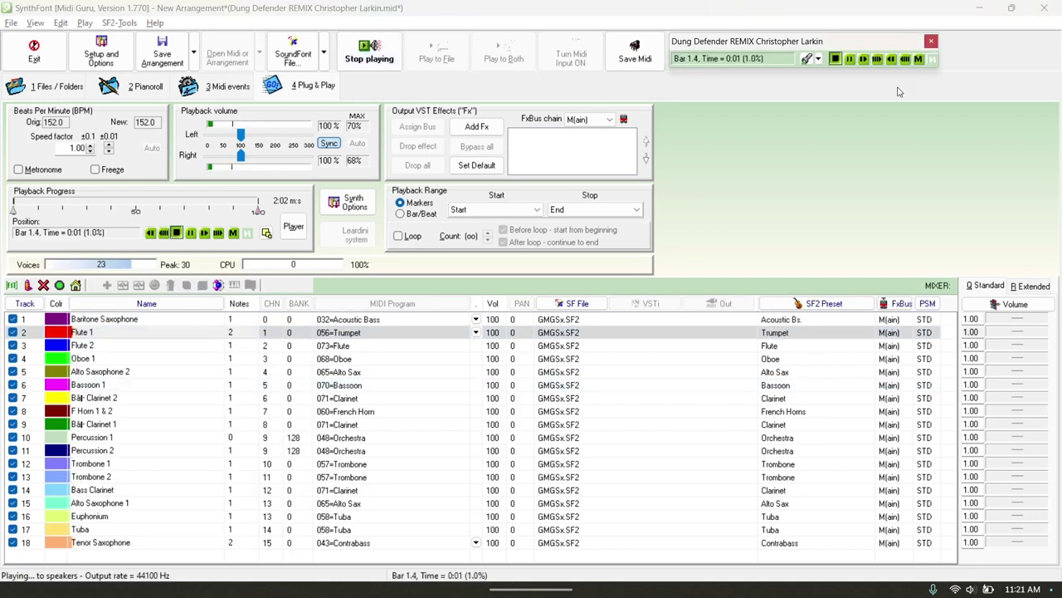
click(797, 332)
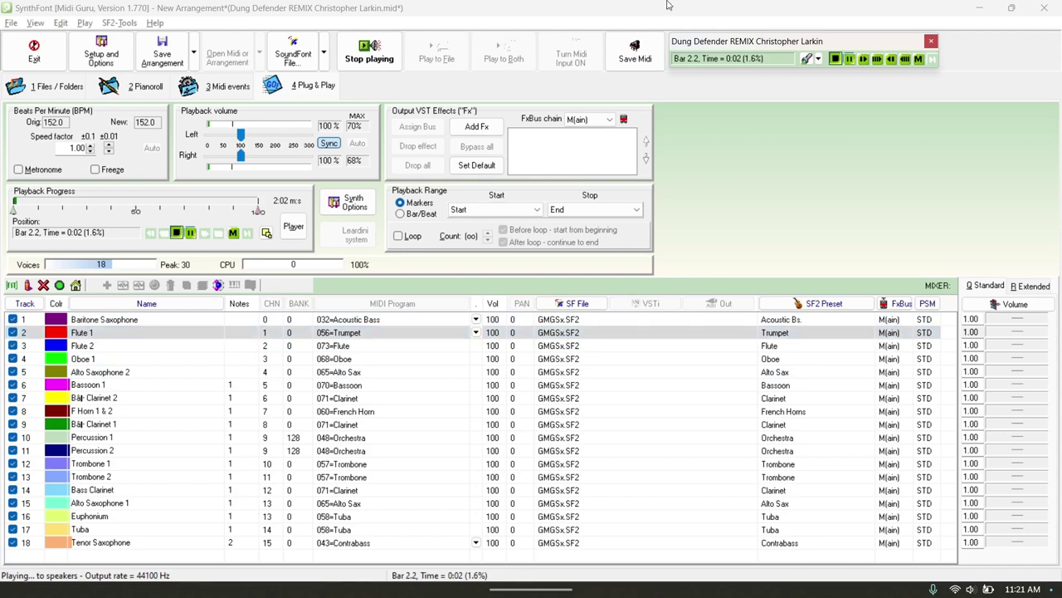
click(369, 52)
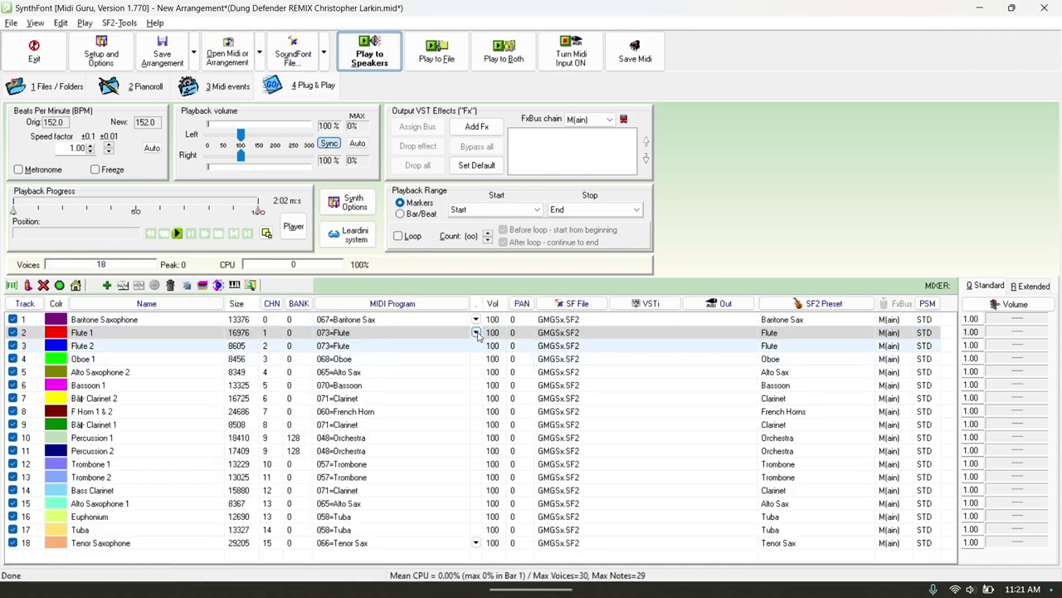
Delete the Trumpet program event from the Flute 1 track and return to the track overview.
click(208, 87)
click(272, 137)
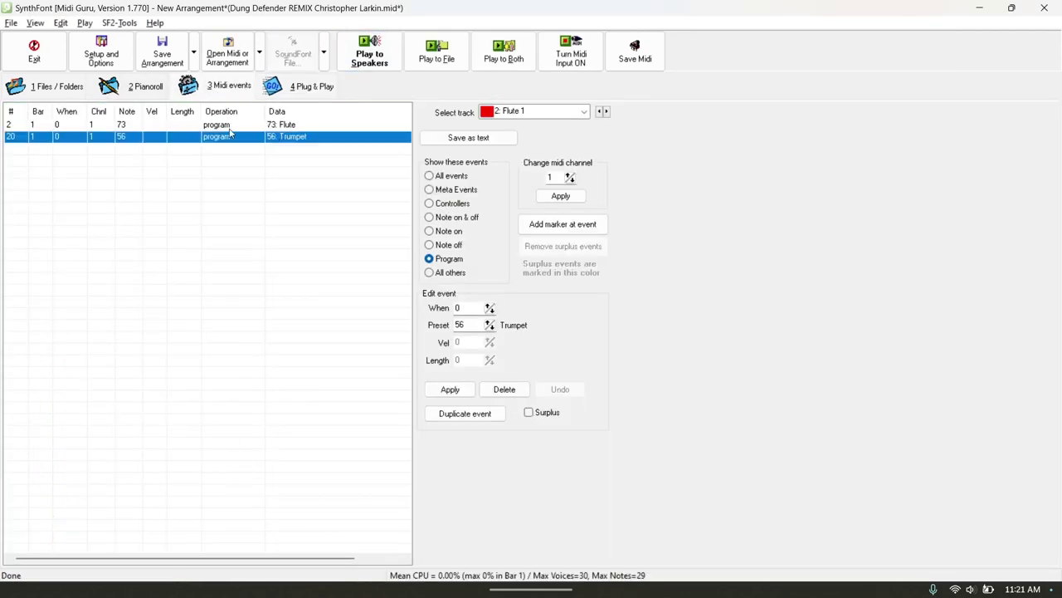
click(504, 389)
key(F4)
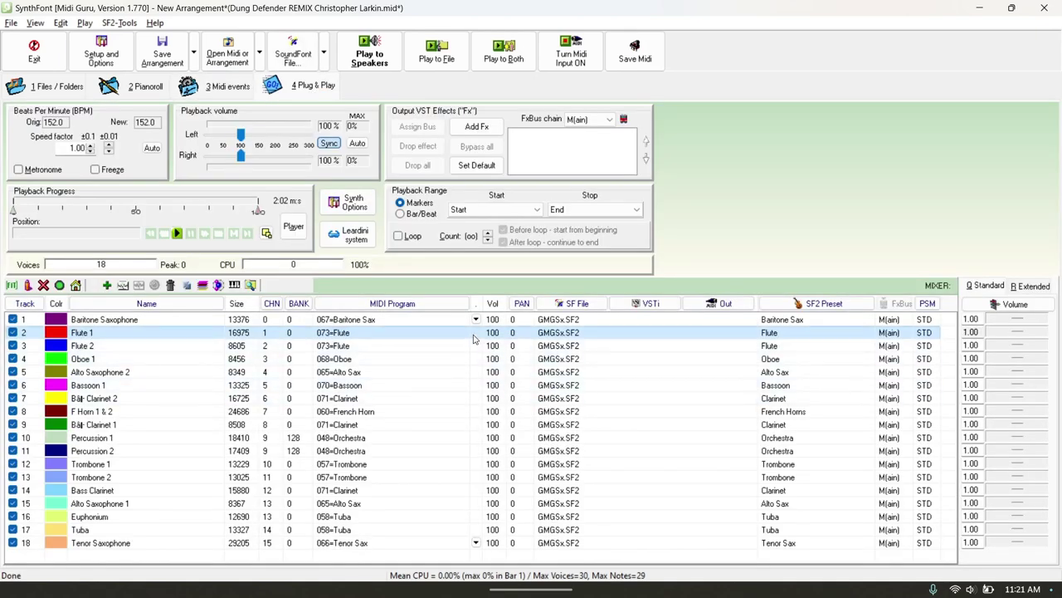
Delete the Acoustic Bass program event from the Baritone Saxophone track.
click(433, 320)
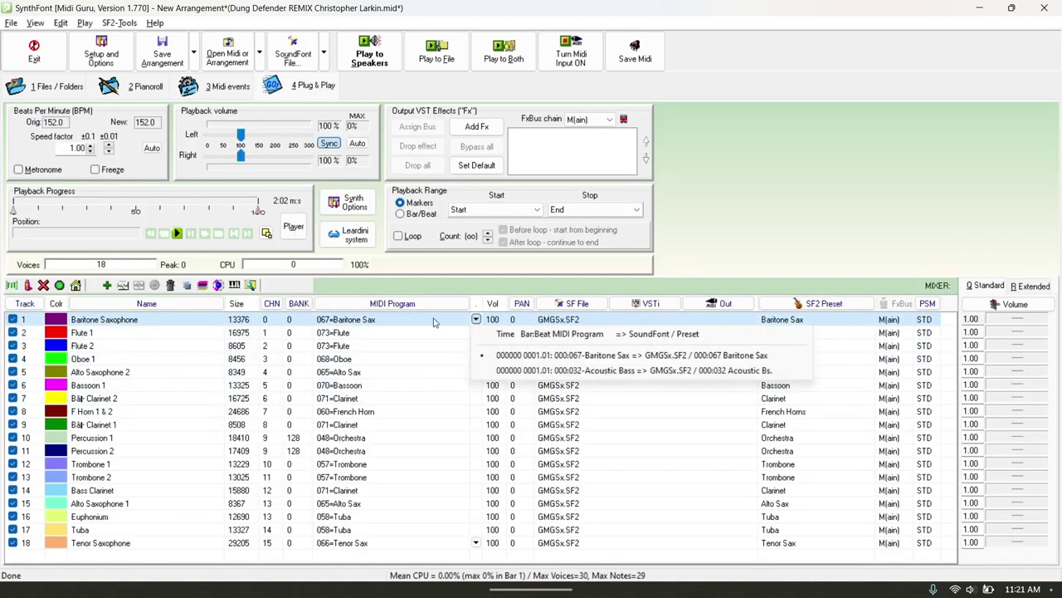
click(476, 320)
click(212, 93)
click(268, 142)
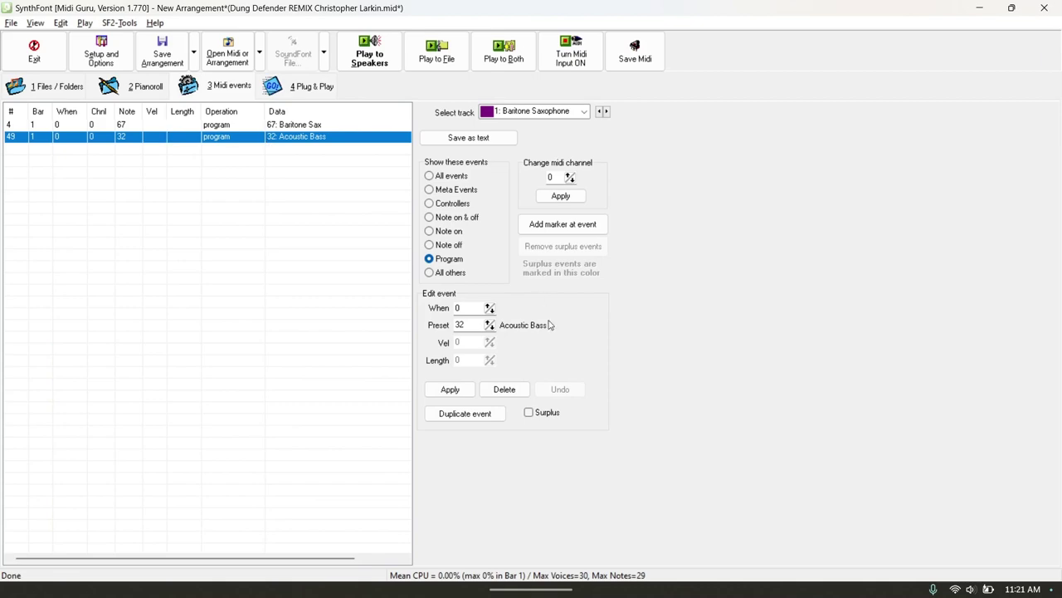
click(510, 389)
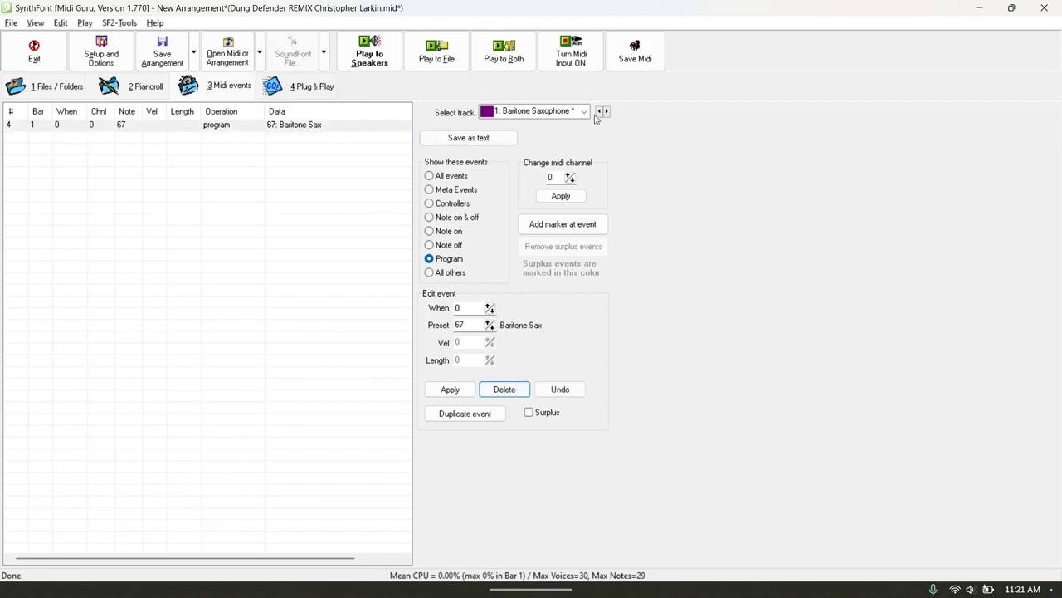
Delete the Contrabass program event from the Tenor Saxophone track.
click(297, 93)
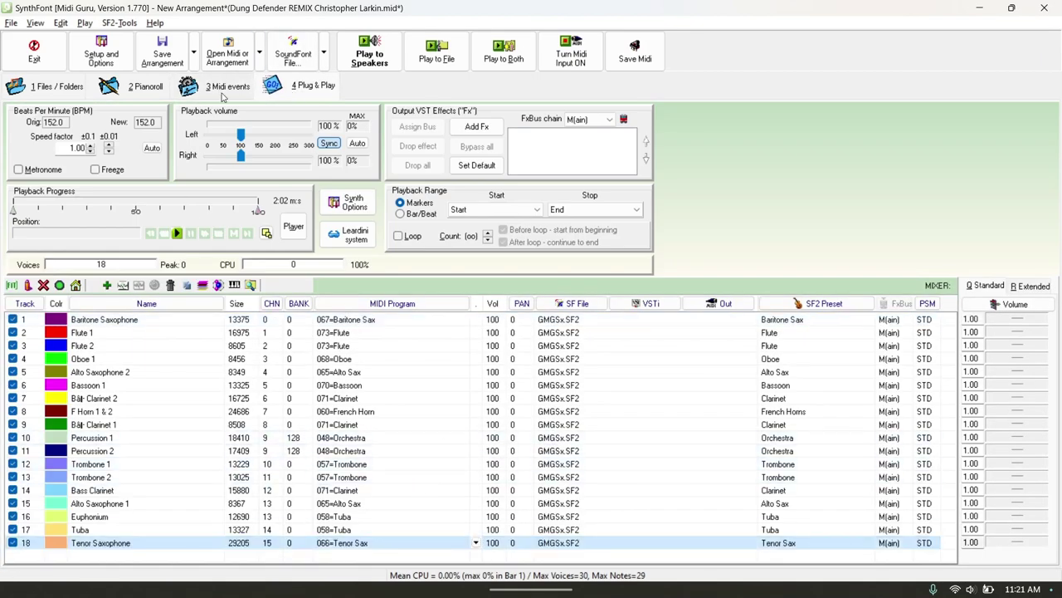
click(220, 92)
click(323, 136)
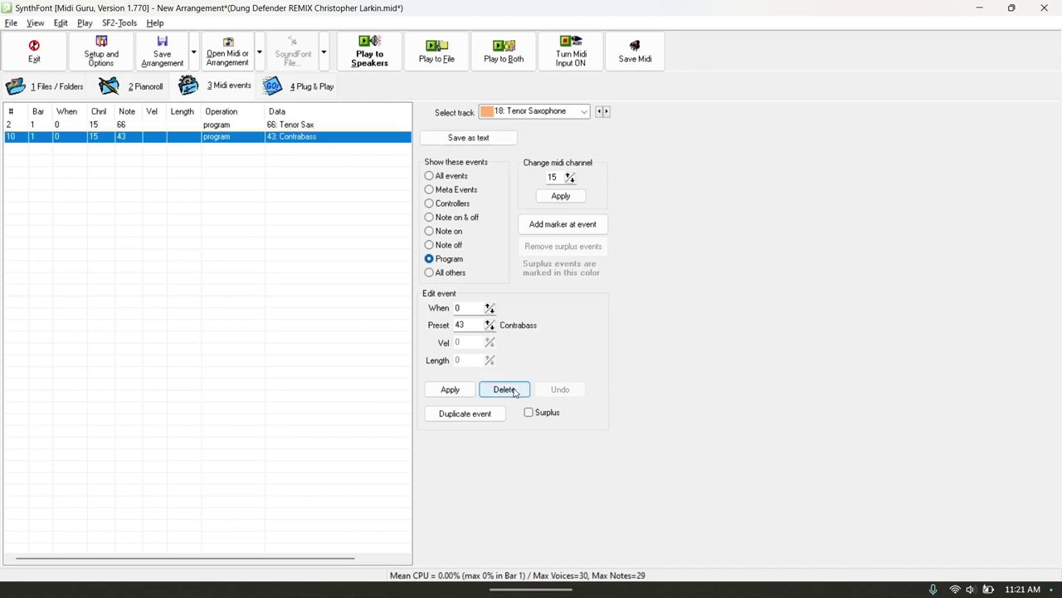
Delete the Contrabass program event from the Tenor Saxophone track and save the arrangement.
click(504, 390)
click(278, 94)
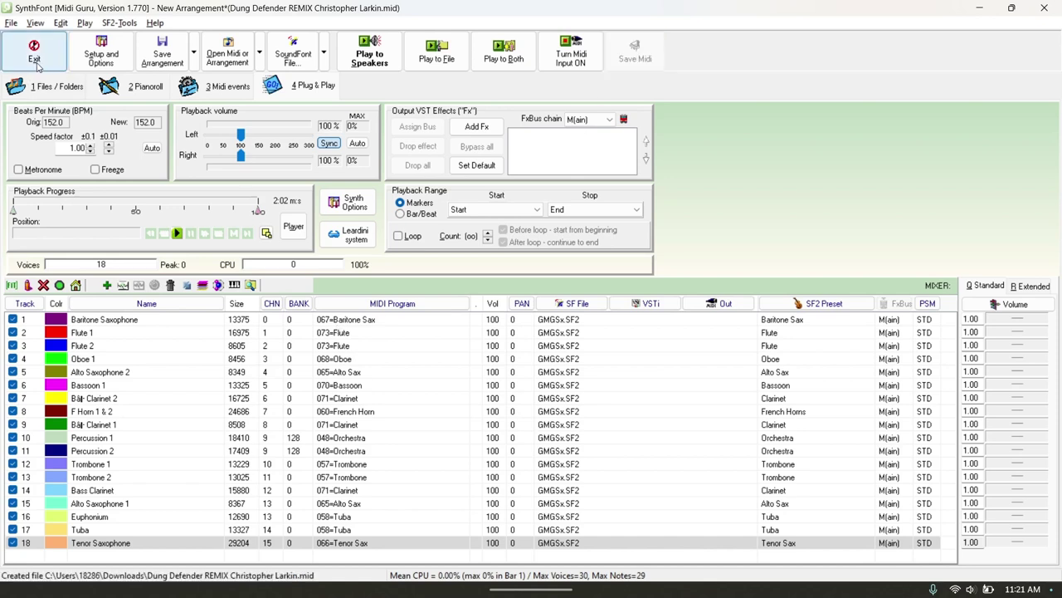
click(166, 43)
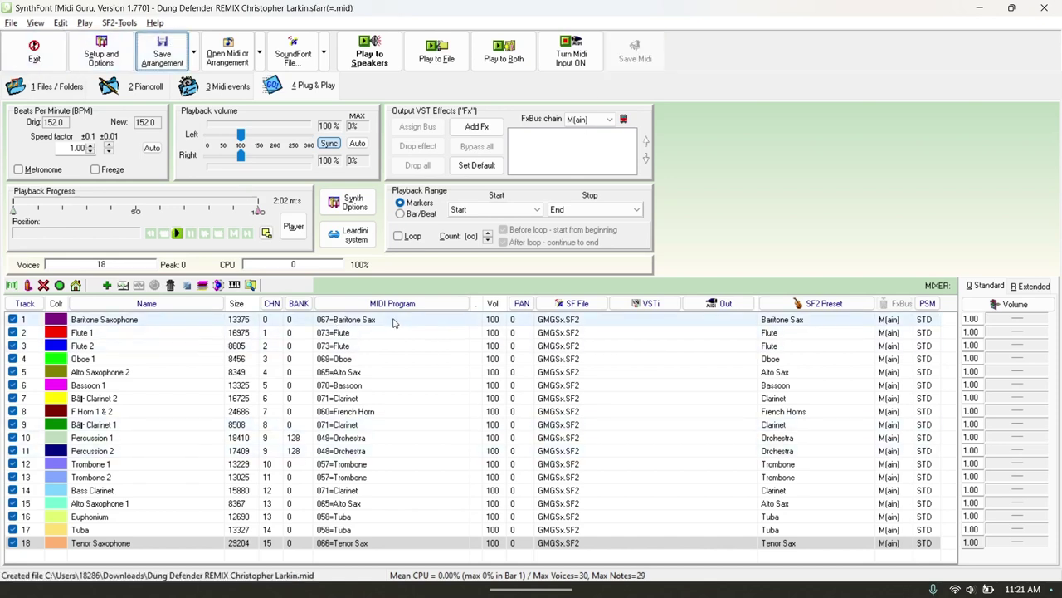
click(124, 88)
click(274, 86)
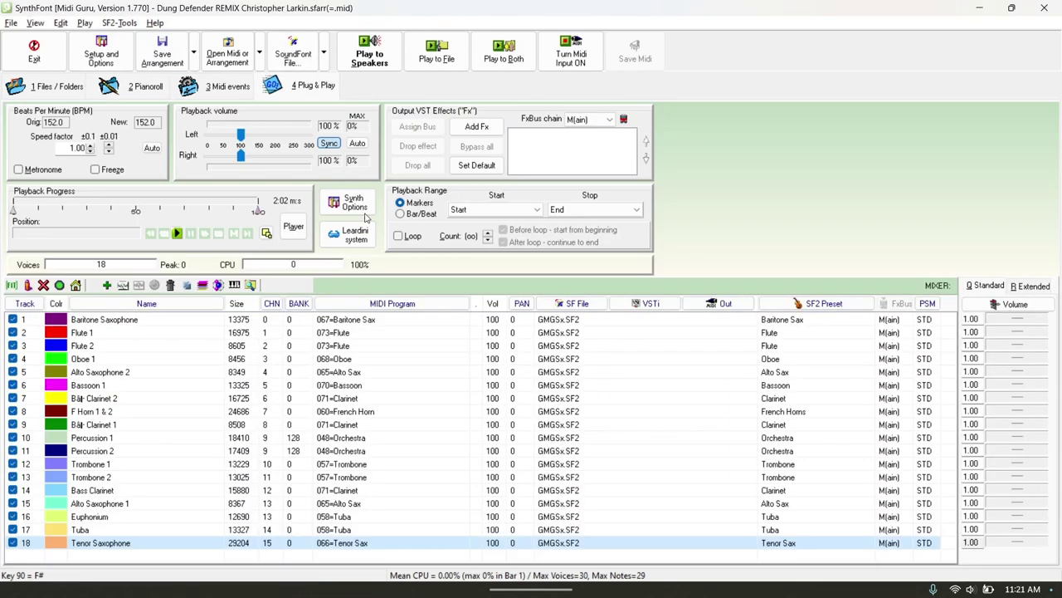
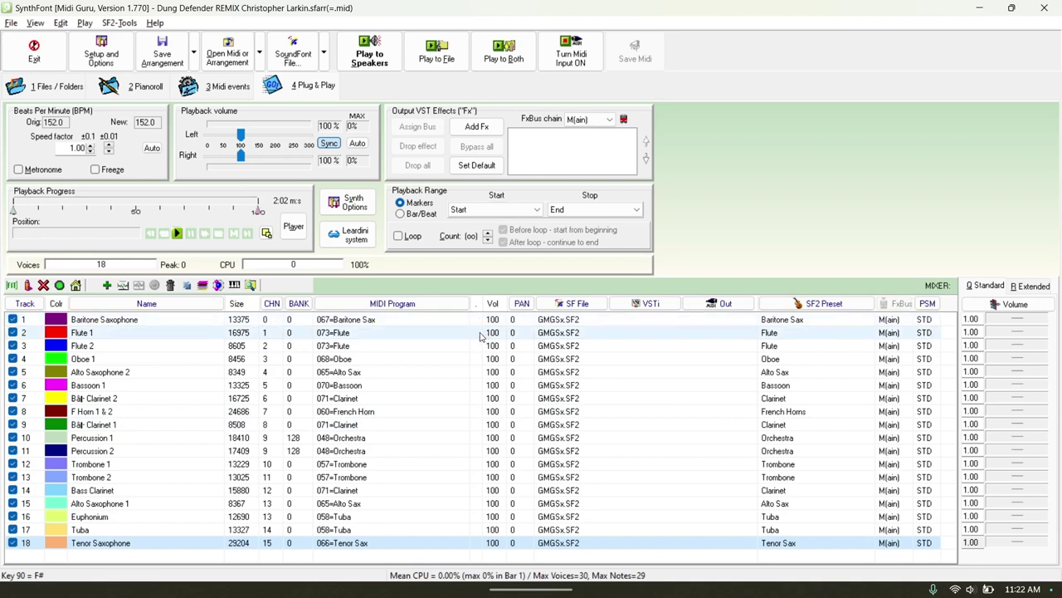
Select the Baritone Saxophone track, play the arrangement to the speakers and pause it in bar 2.
key(Home)
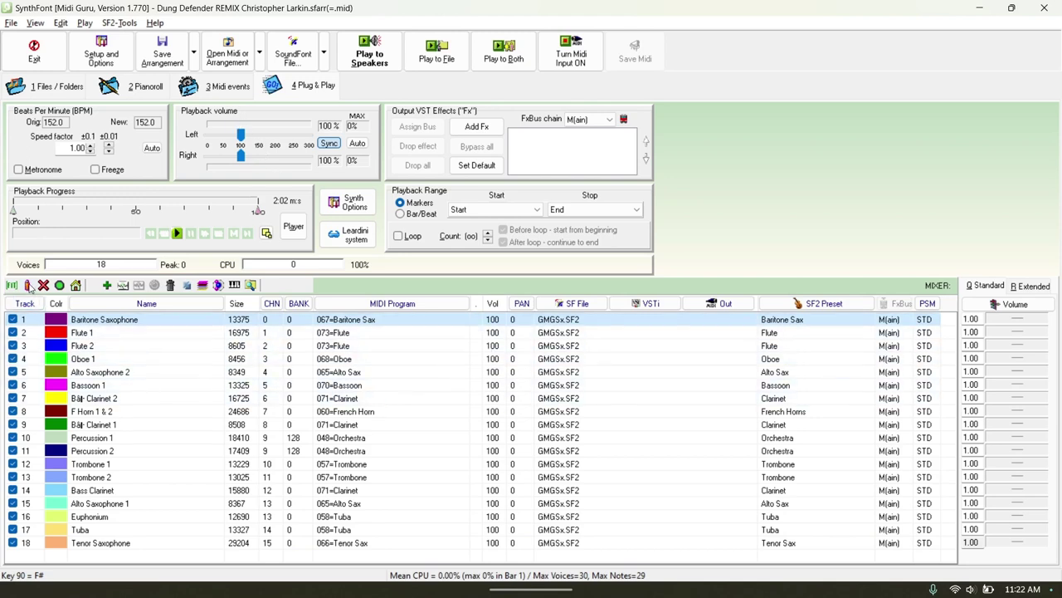
click(362, 51)
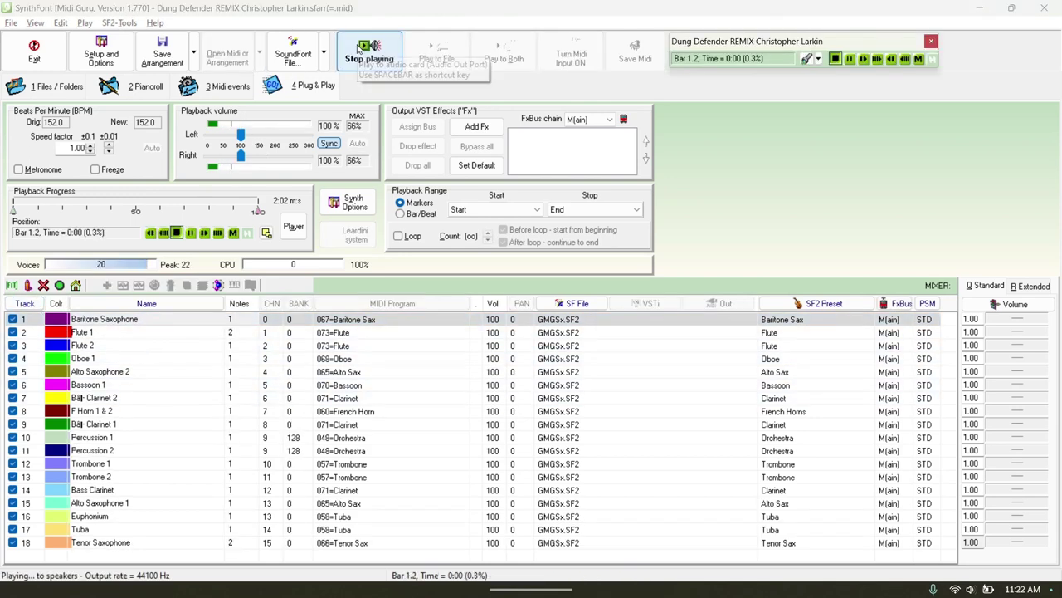
click(850, 60)
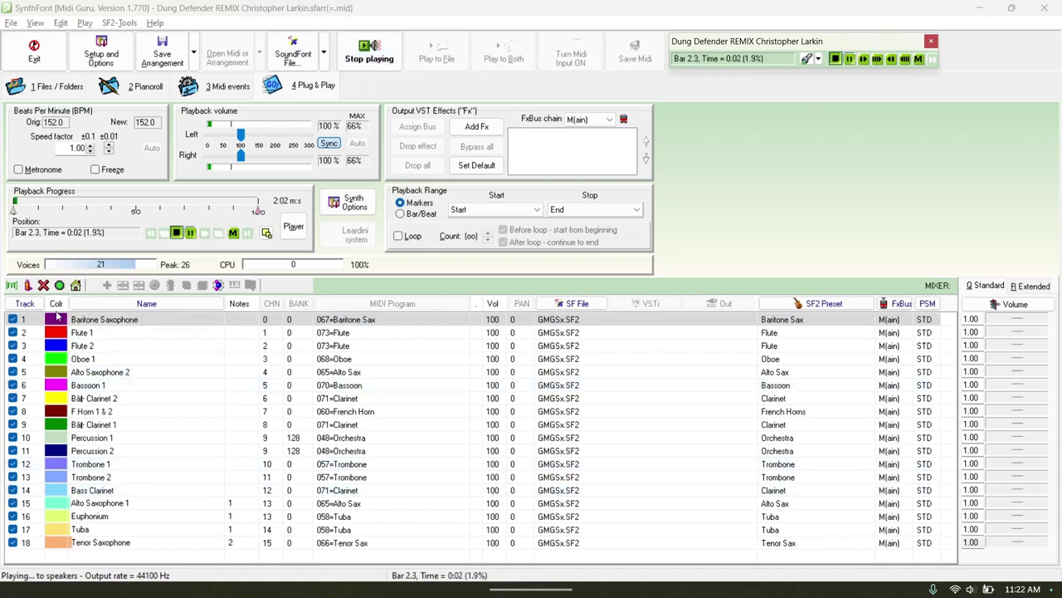
Solo the Baritone Saxophone track, bring all the tracks back and resume playback.
click(25, 286)
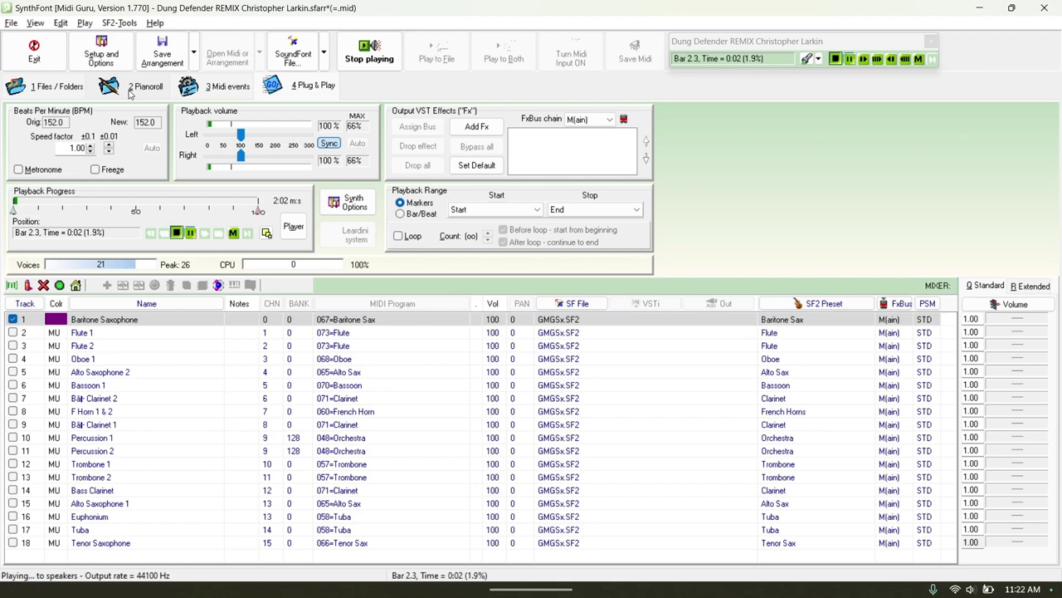
click(26, 285)
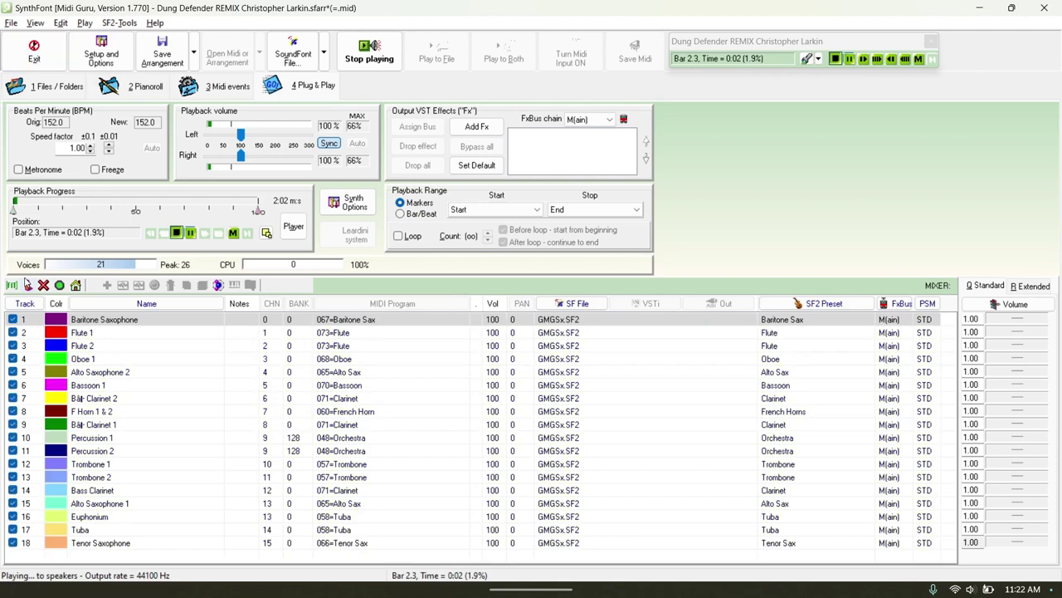
click(851, 61)
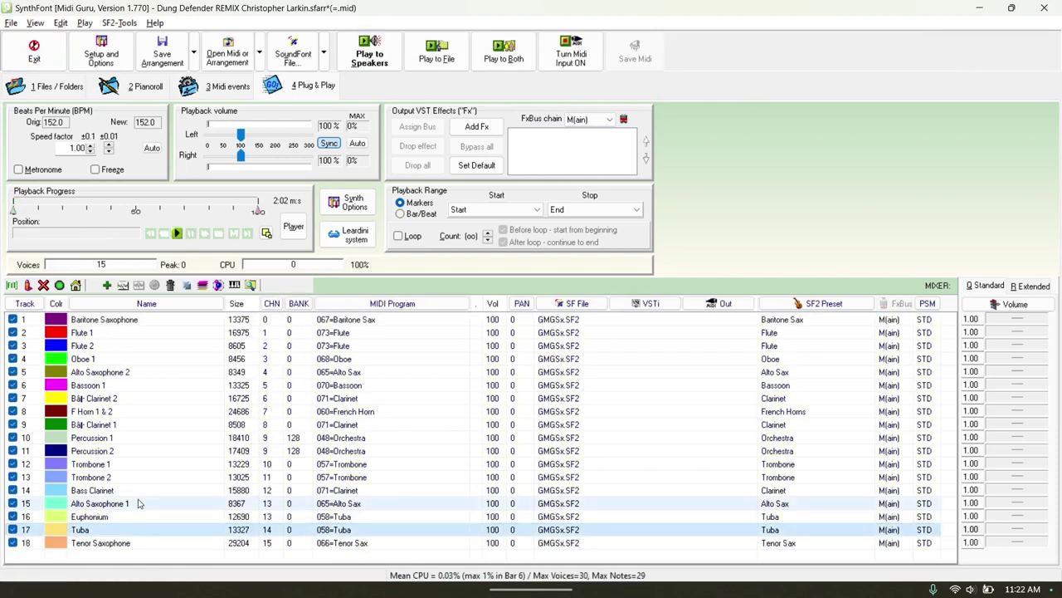
Mute Percussion 1 and Percussion 2 and listen to the opening bars without them.
click(12, 451)
click(12, 437)
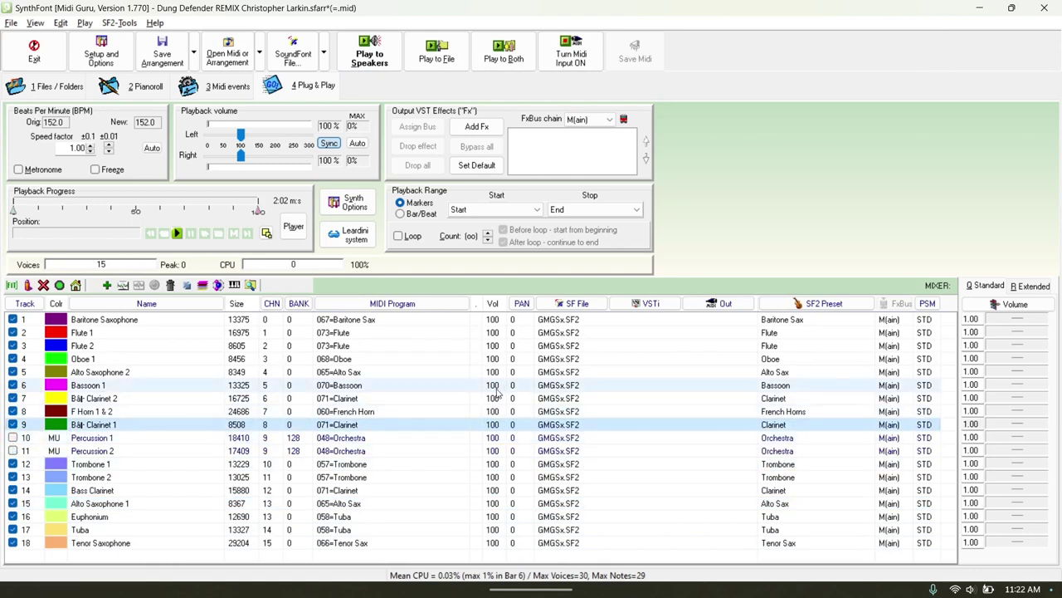
key(space)
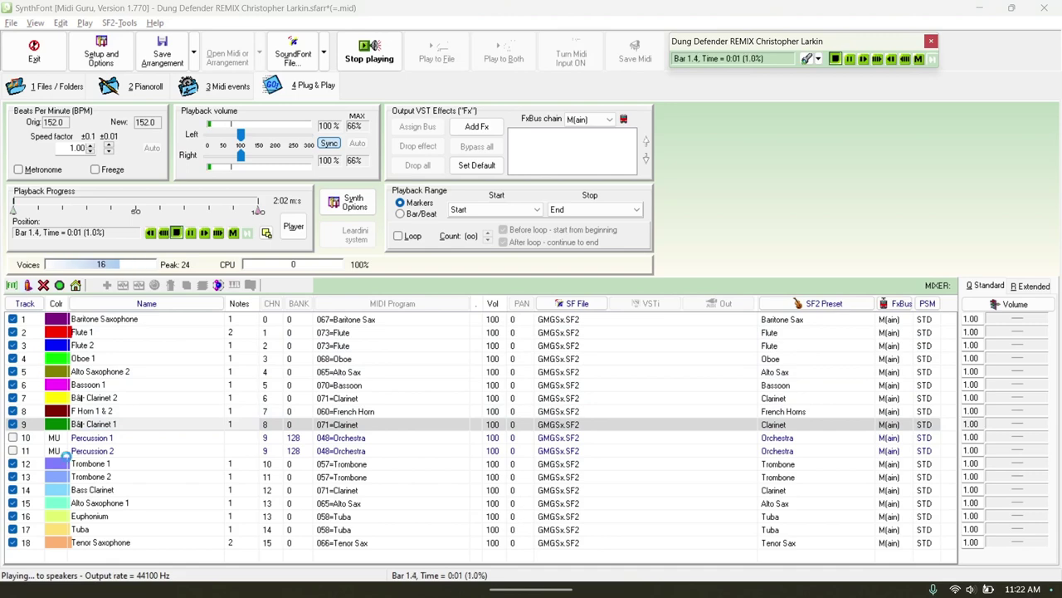
key(space)
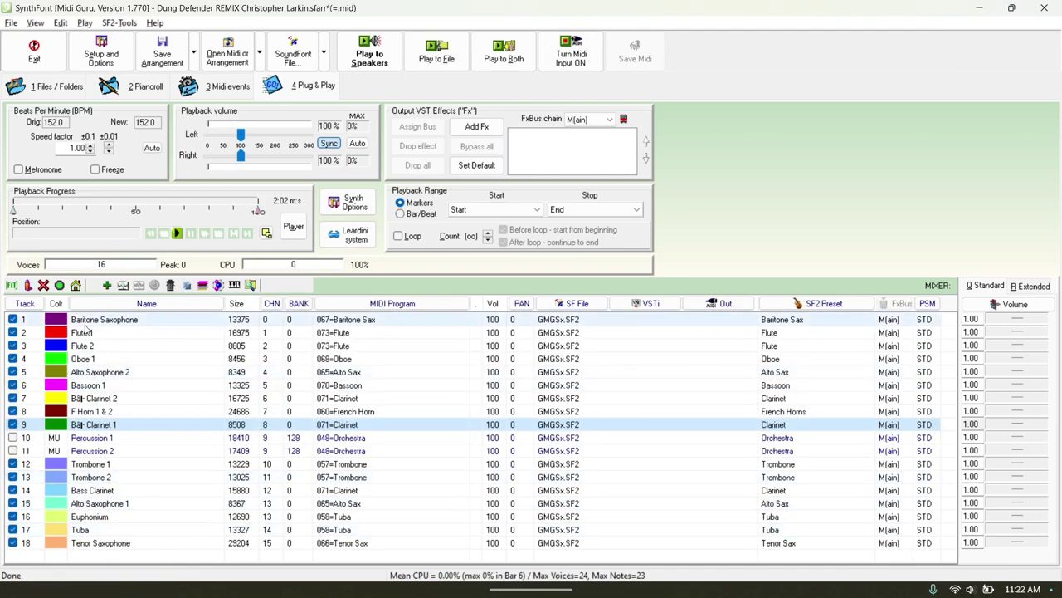
Solo Trombone 1 and 2, then also enable Bassoon 1, Bass Clarinet, Alto Saxophone 1, Euphonium, Tuba and Tenor Saxophone.
click(125, 463)
shift+click(91, 477)
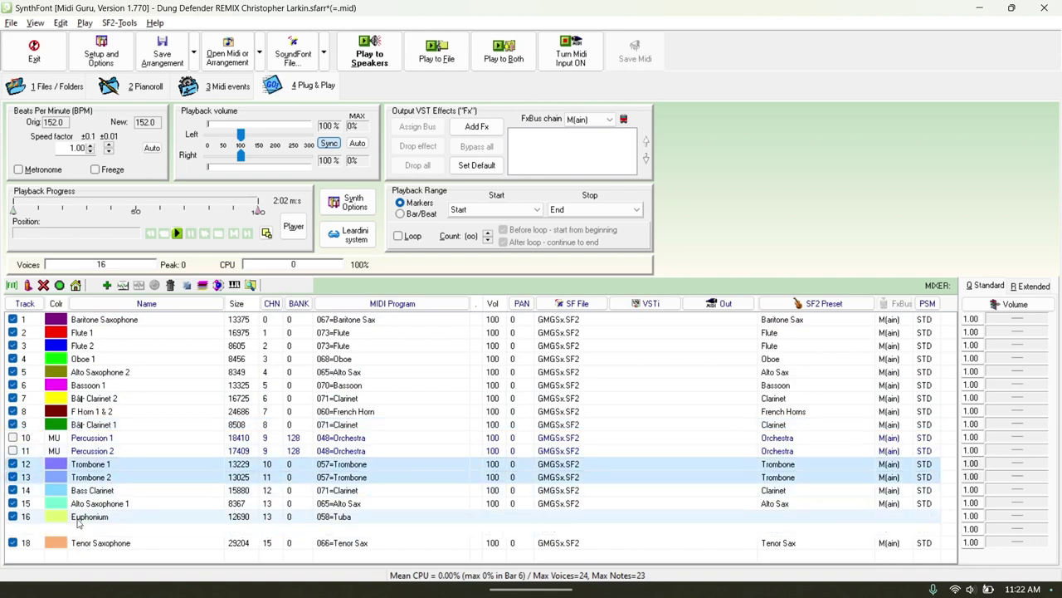
click(28, 285)
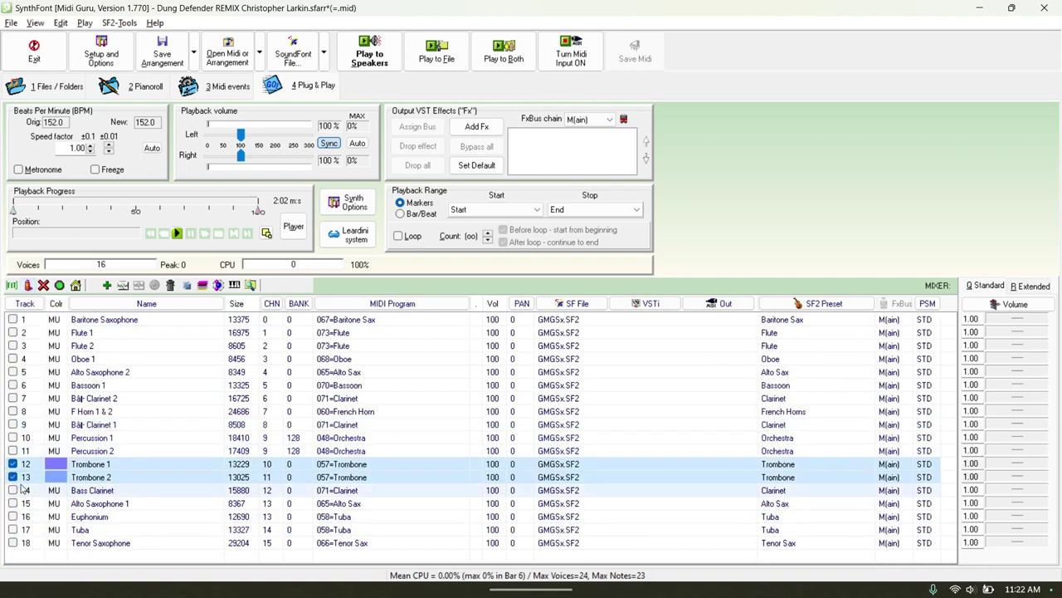
click(12, 385)
click(12, 489)
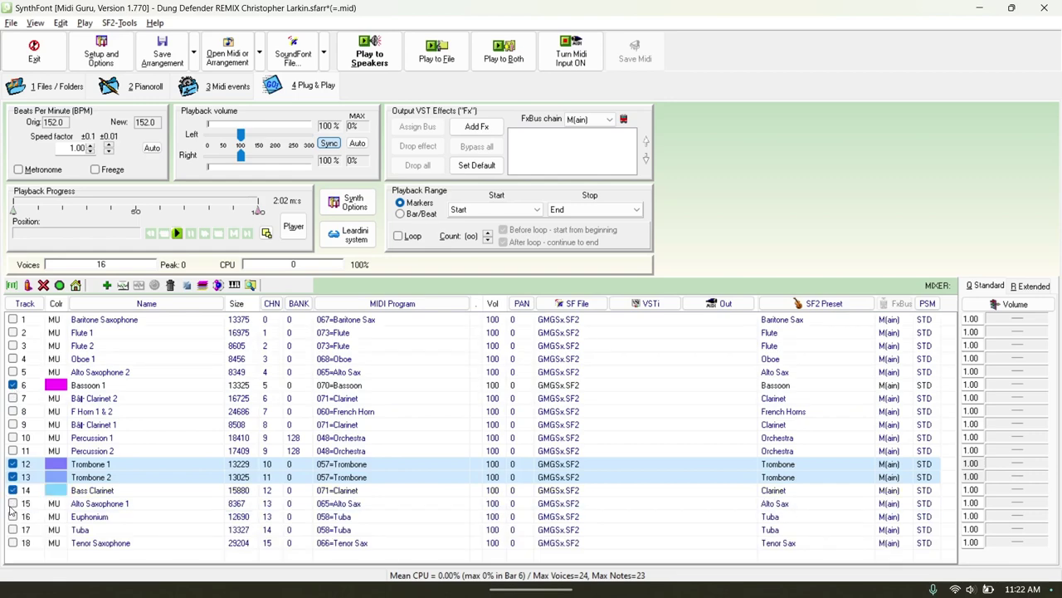
click(12, 503)
click(12, 516)
click(13, 530)
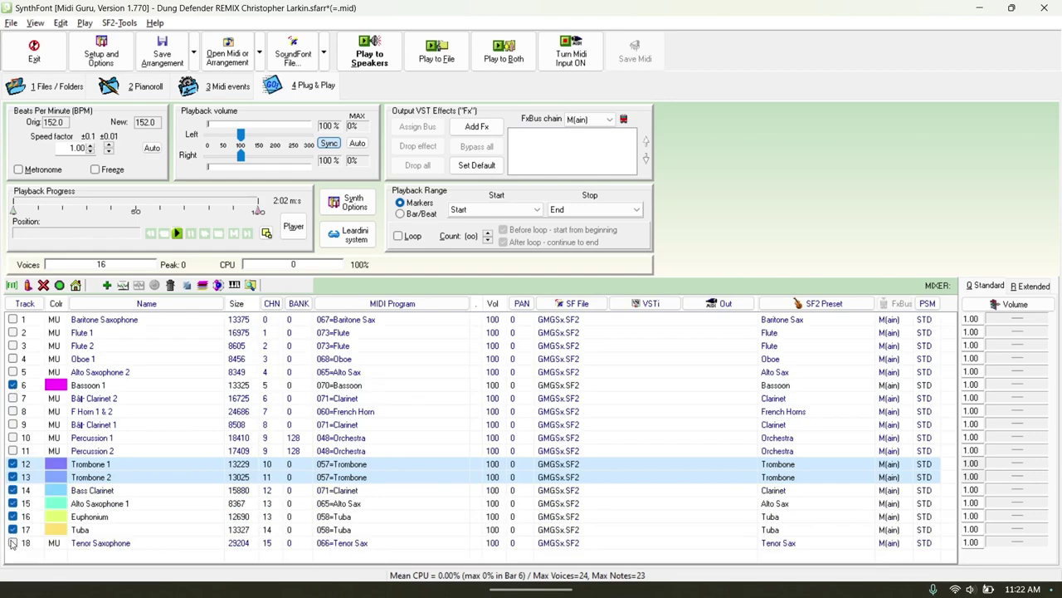
click(12, 543)
Play the enabled tracks, select Bassoon 1 and pause playback at bar 4.
key(space)
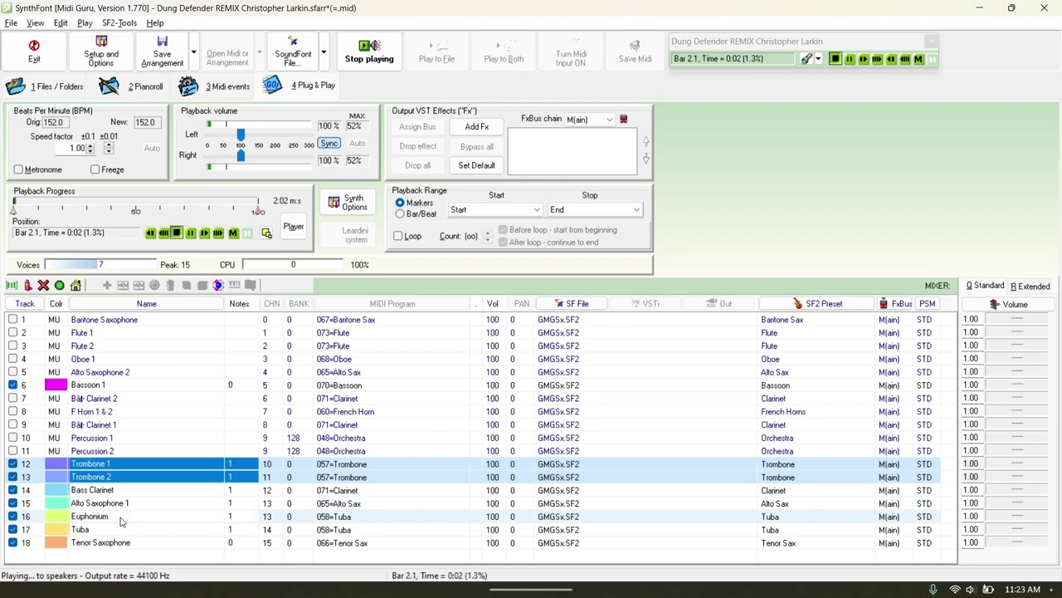
click(141, 384)
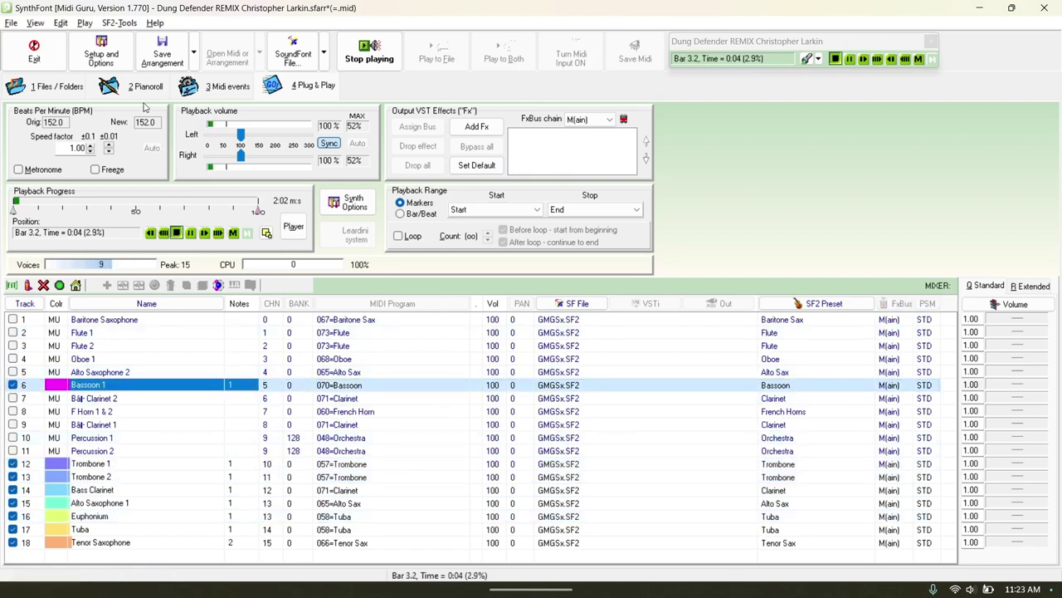
click(848, 59)
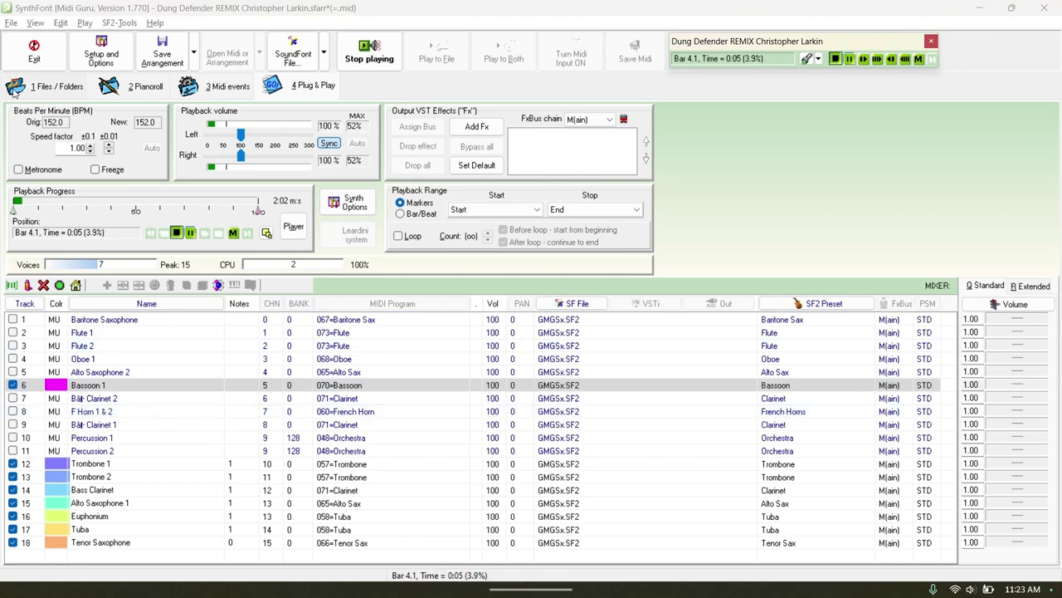
Examine the Bassoon 1 notes in the piano roll and compare the note patterns of Trombone 2 and Bass Clarinet.
click(142, 87)
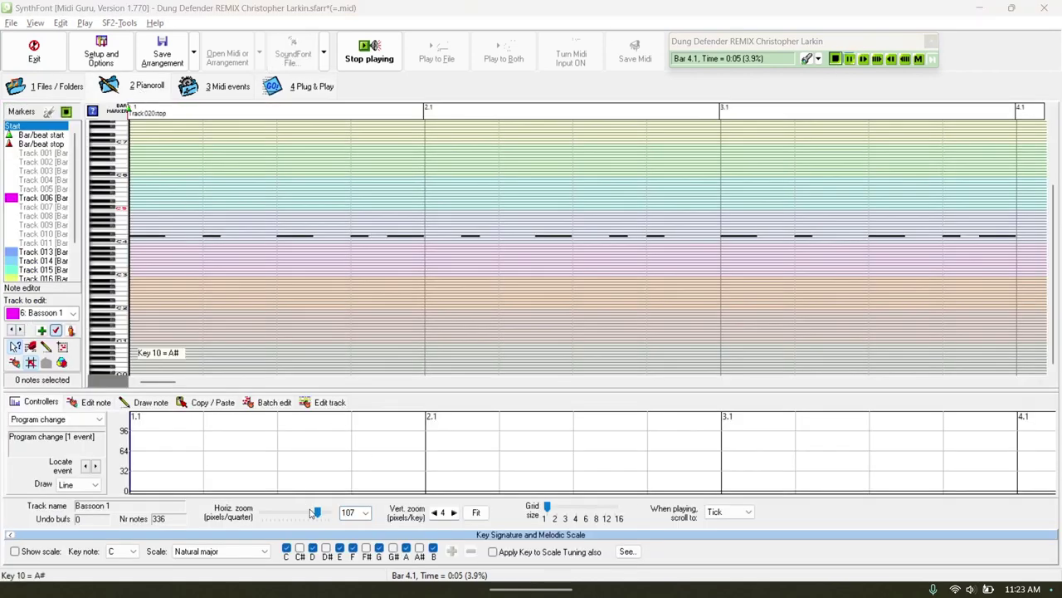
drag(314, 512, 276, 514)
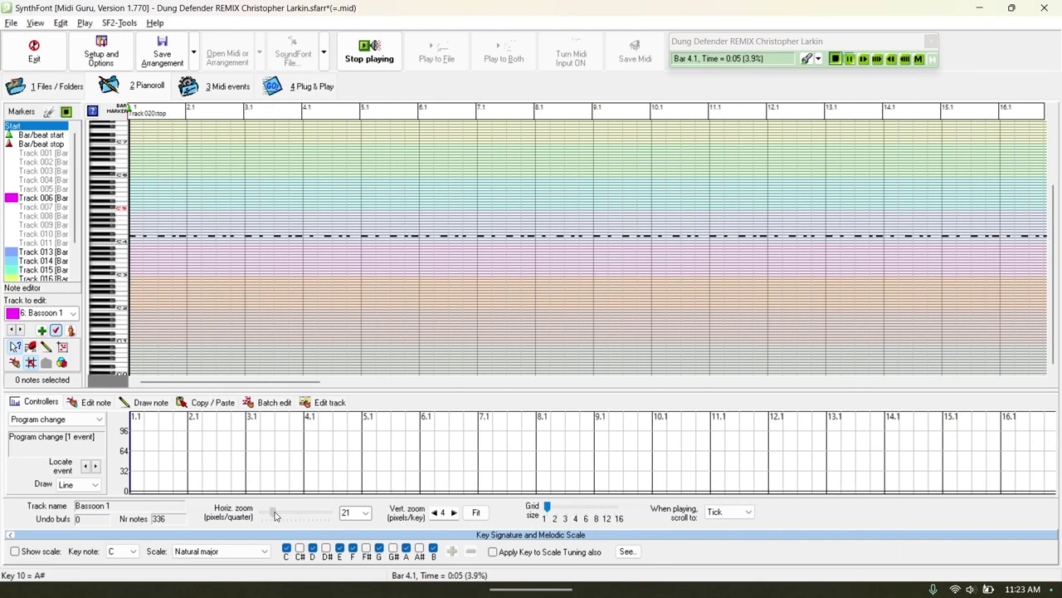
click(42, 313)
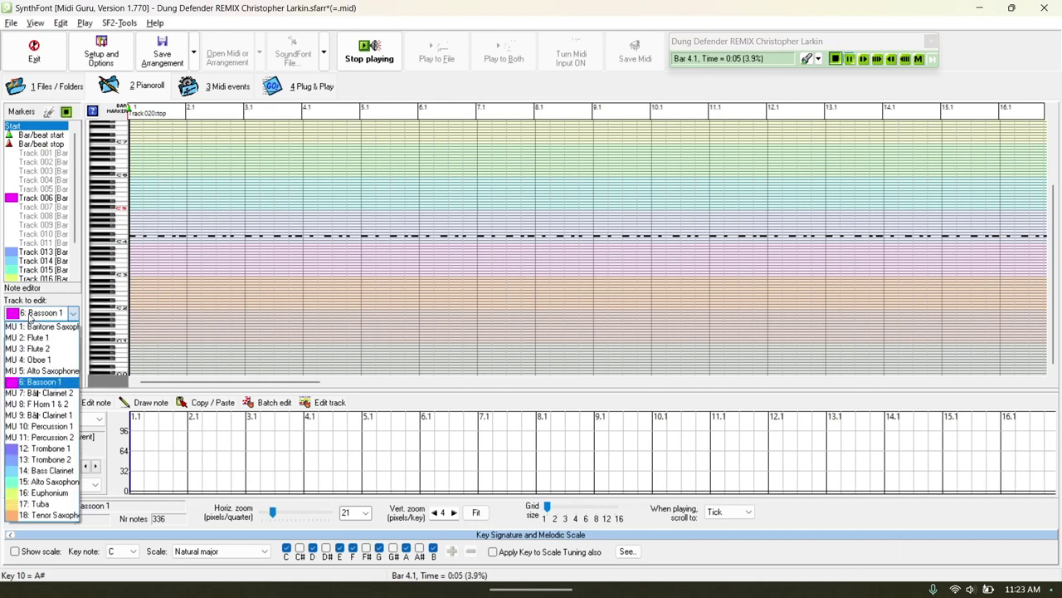
click(41, 442)
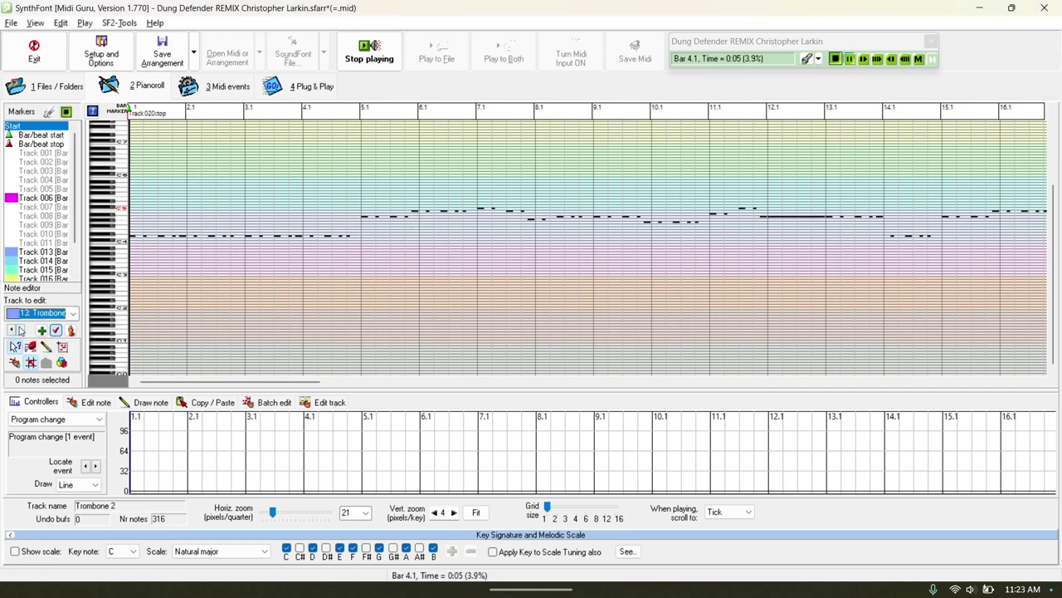
click(20, 330)
click(20, 330)
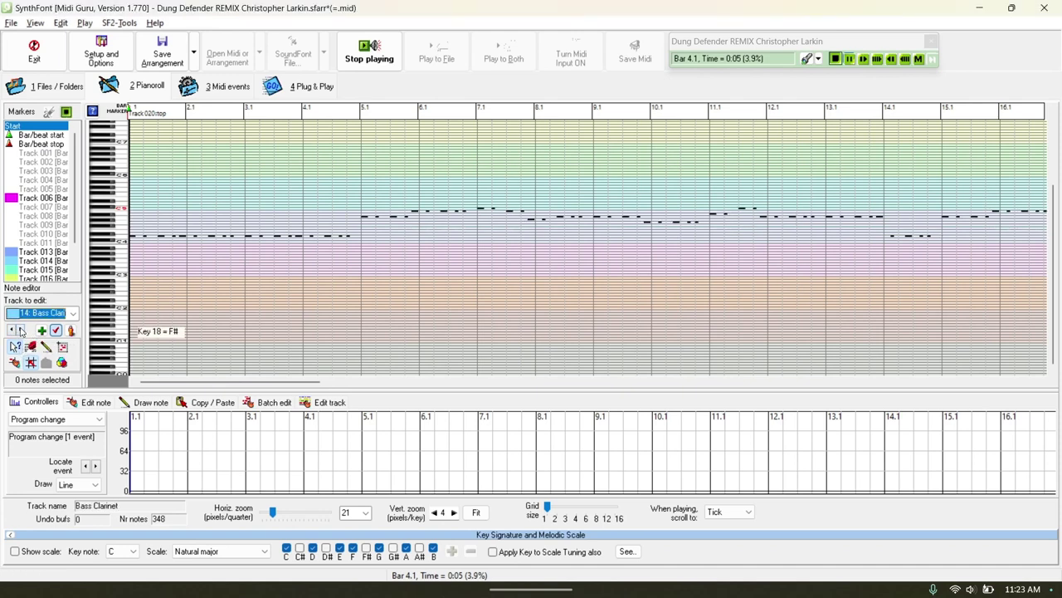
click(12, 330)
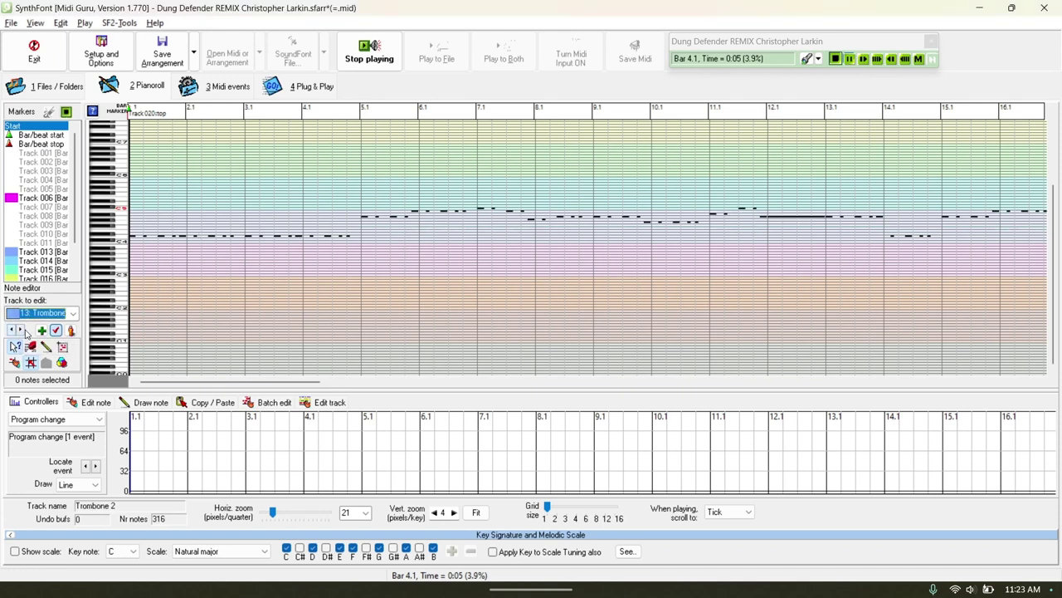
click(22, 331)
click(12, 330)
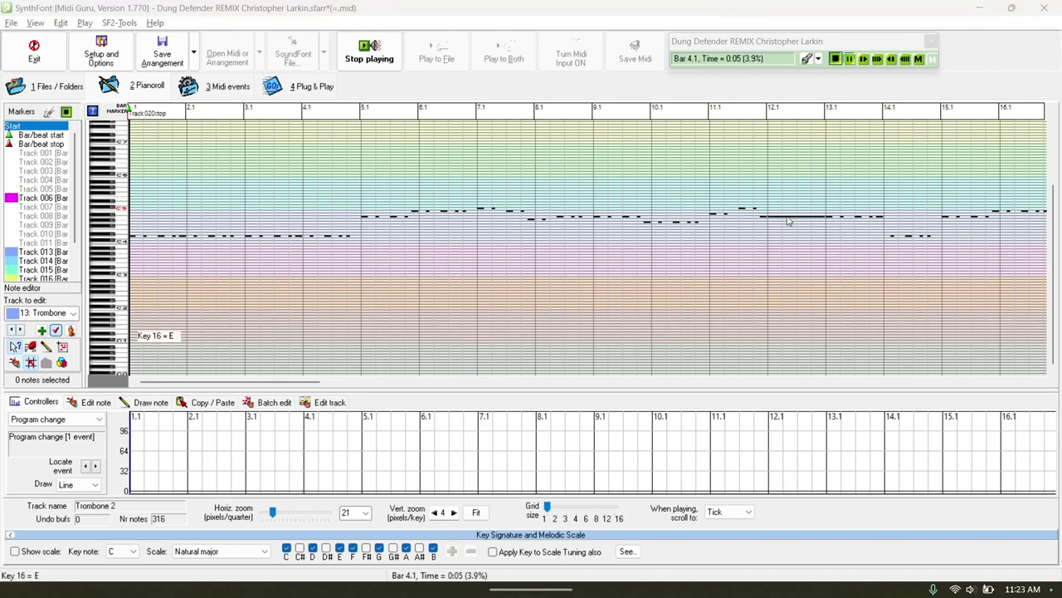
Examine the note patterns of the remaining enabled tracks in the piano roll, from Bass Clarinet through Tenor Saxophone.
click(22, 331)
click(22, 331)
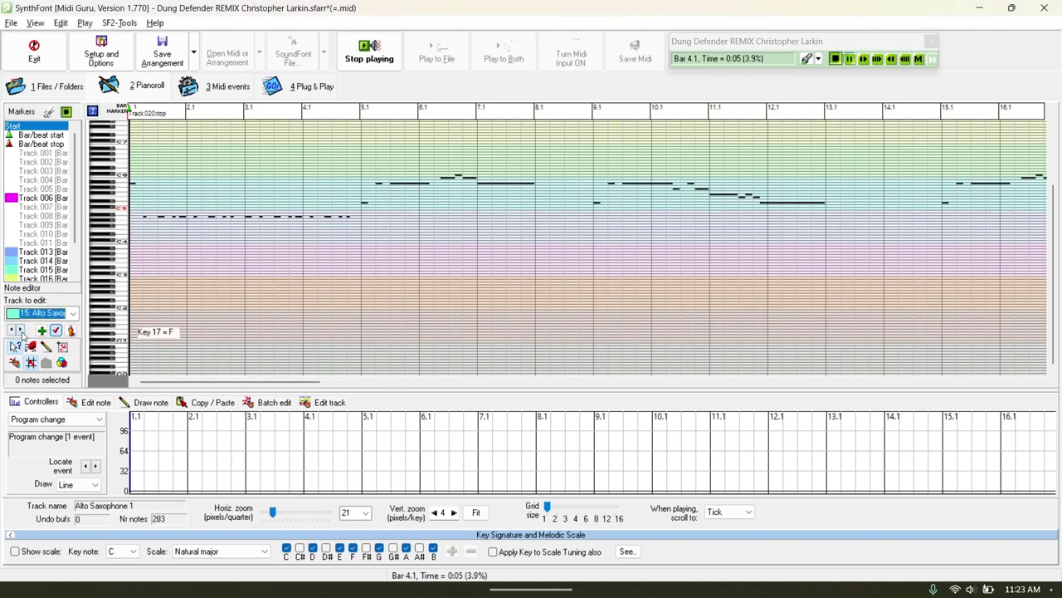
click(22, 332)
click(22, 331)
click(22, 331)
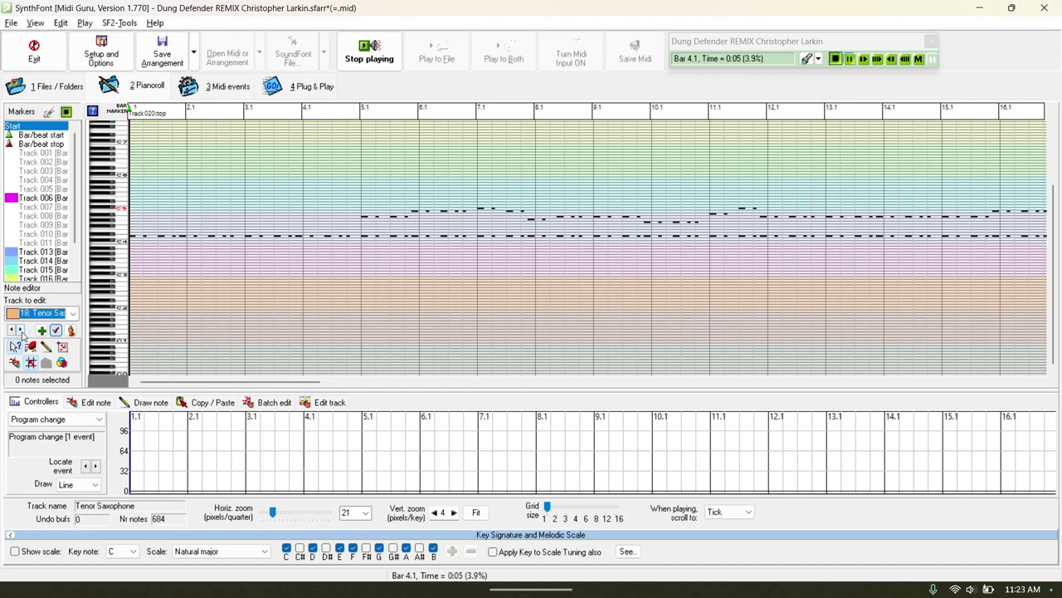
click(22, 331)
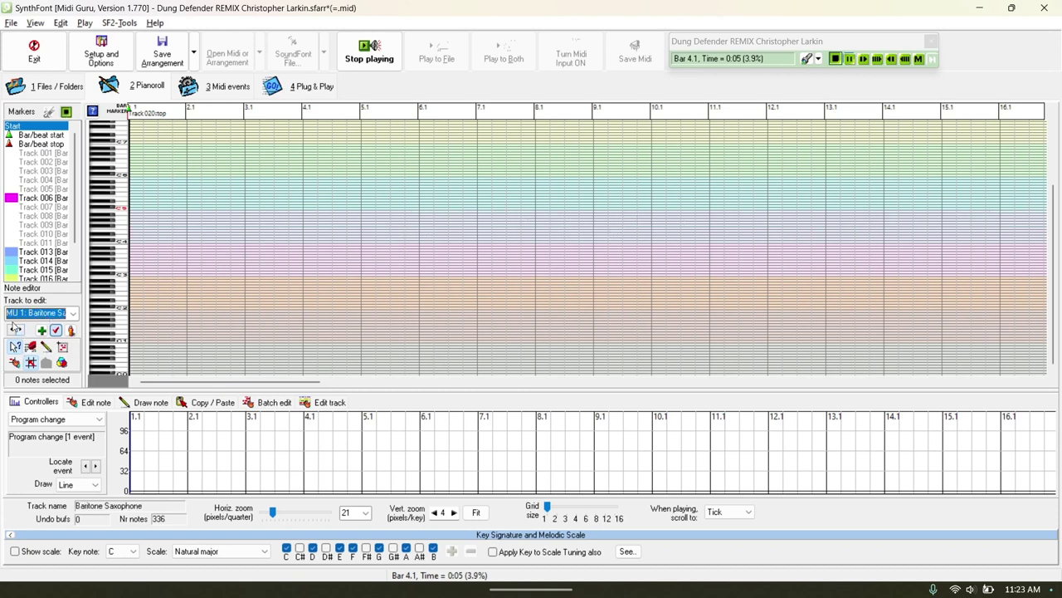
click(14, 331)
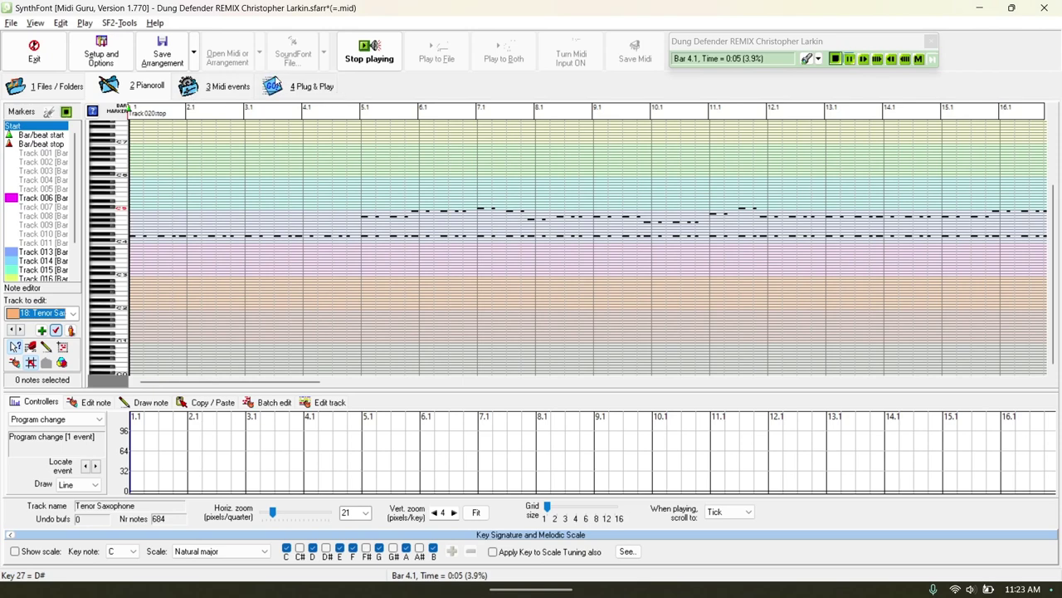
Mute Bassoon 1 and Bass Clarinet, then open the Alto Saxophone 1 track in the piano roll.
click(281, 83)
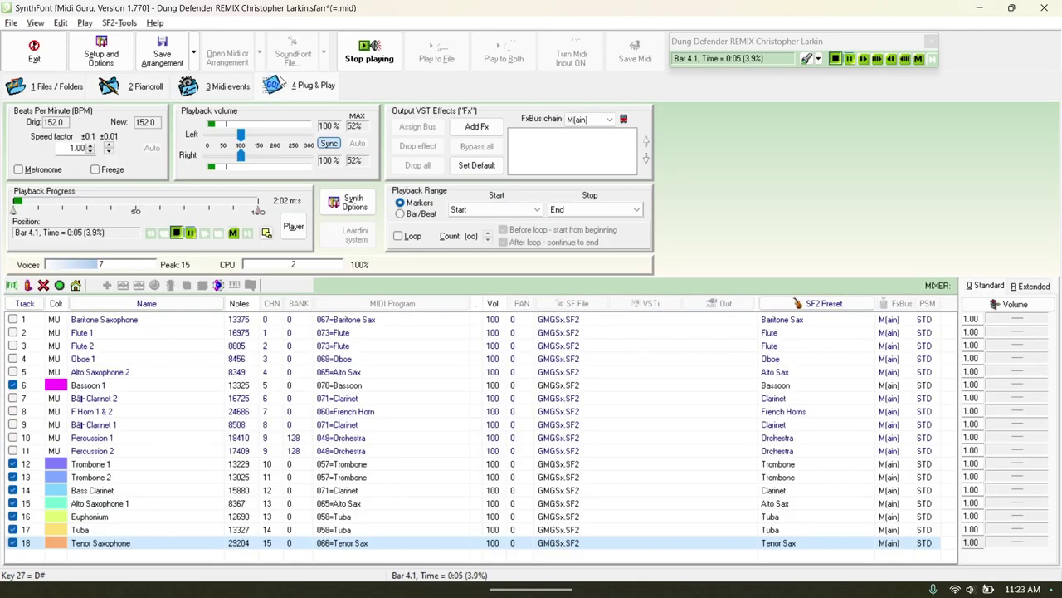
click(14, 385)
click(18, 464)
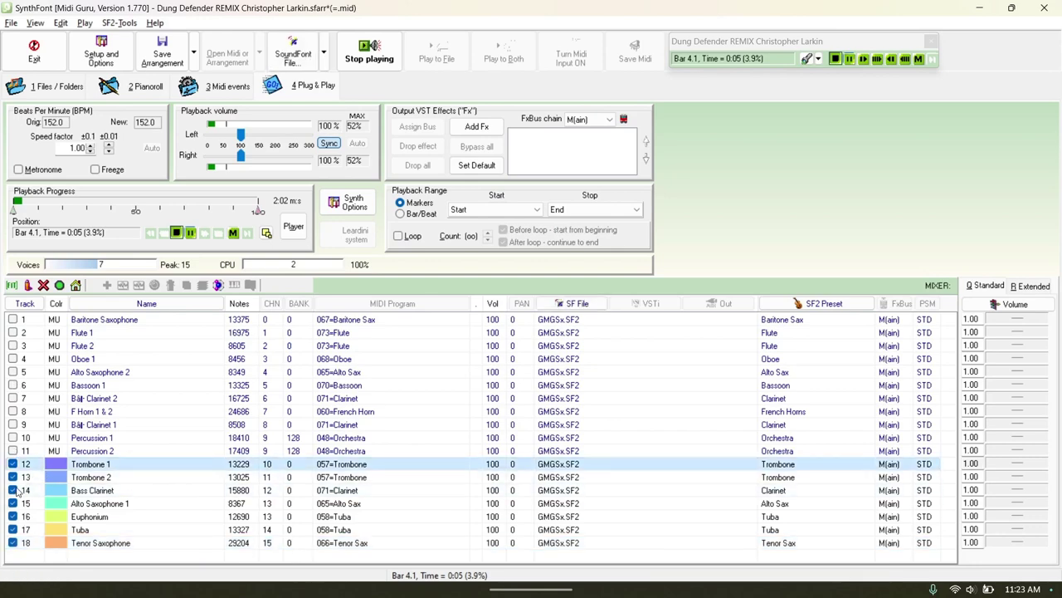
click(14, 490)
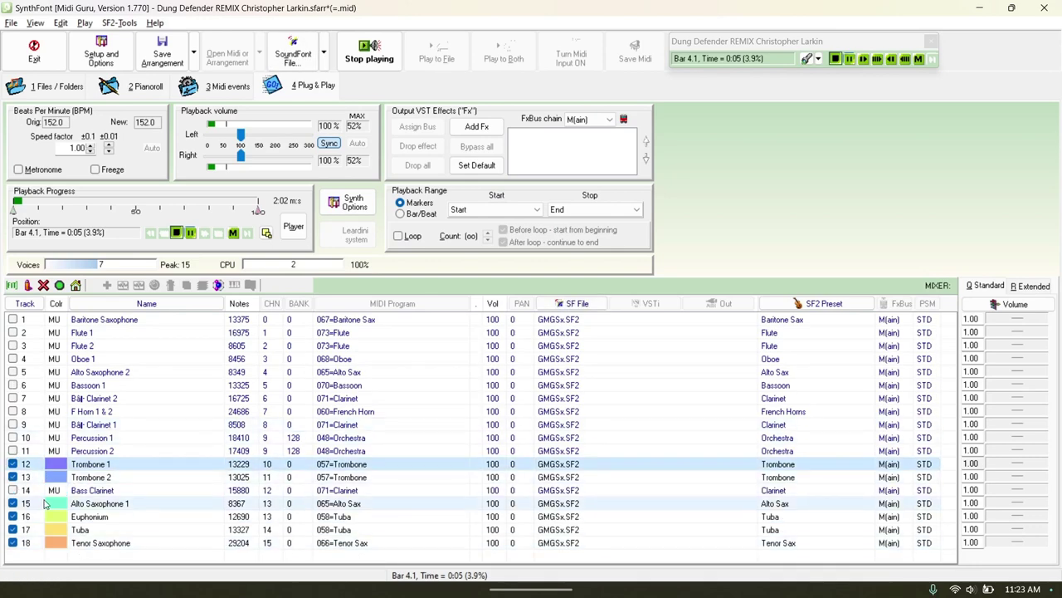
click(55, 506)
click(116, 92)
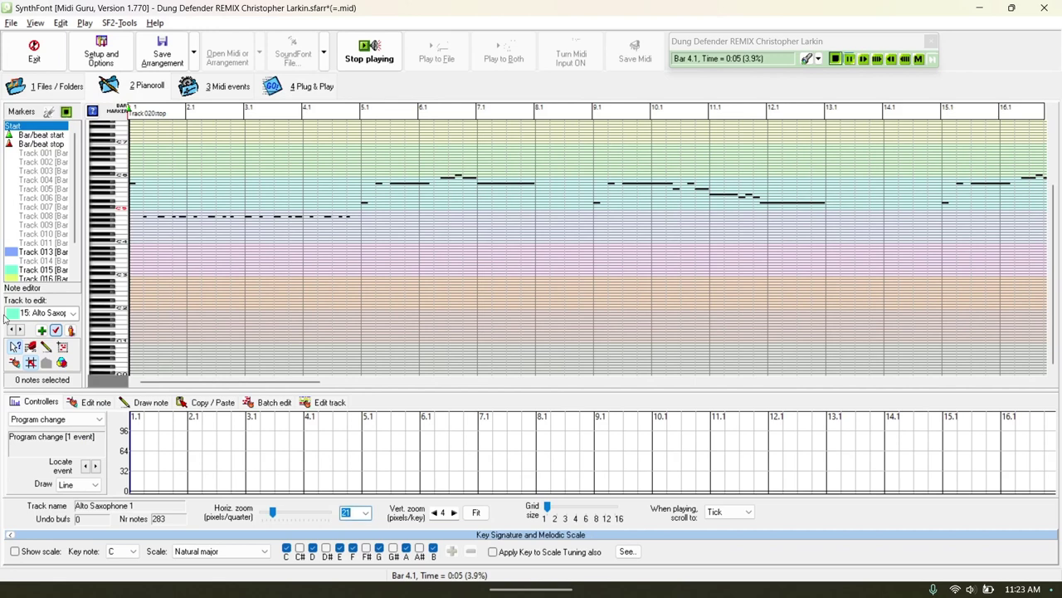
Compare the note patterns of Alto Saxophone 1, Tuba and Trombone 1 in the piano roll.
click(18, 331)
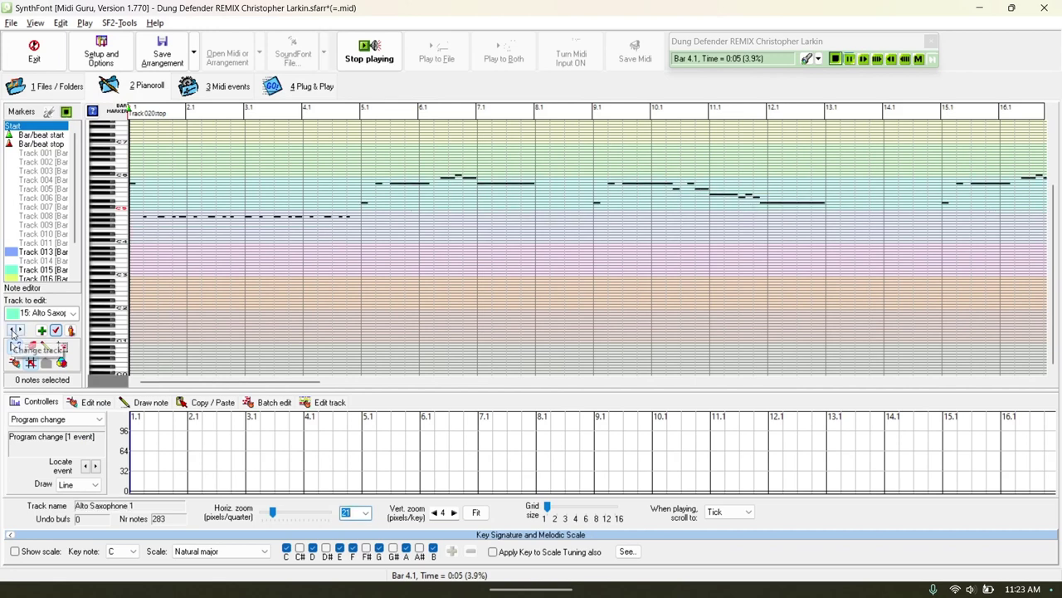
click(12, 331)
click(19, 331)
click(20, 331)
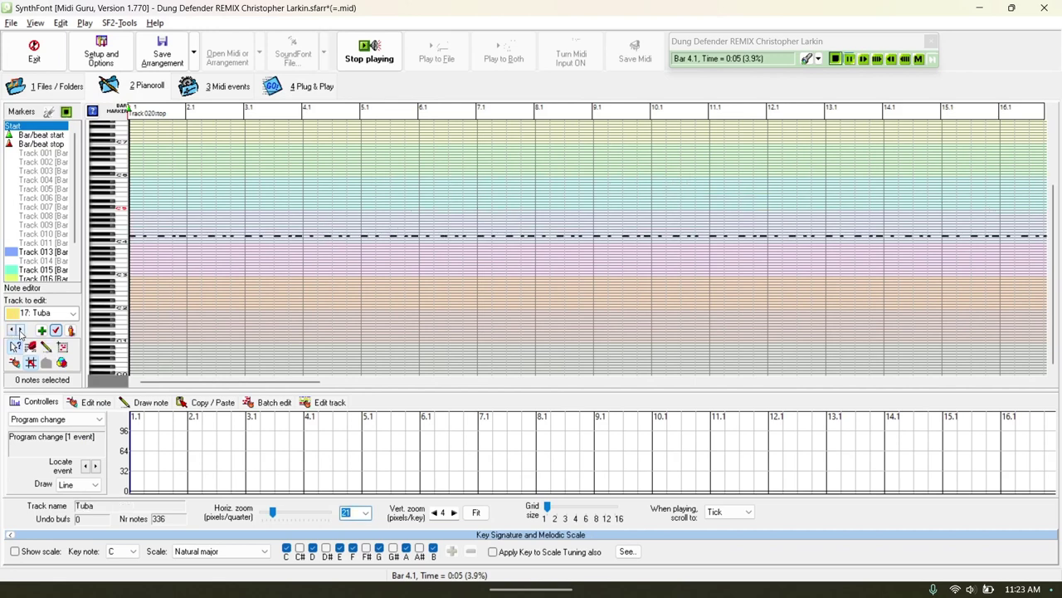
click(27, 313)
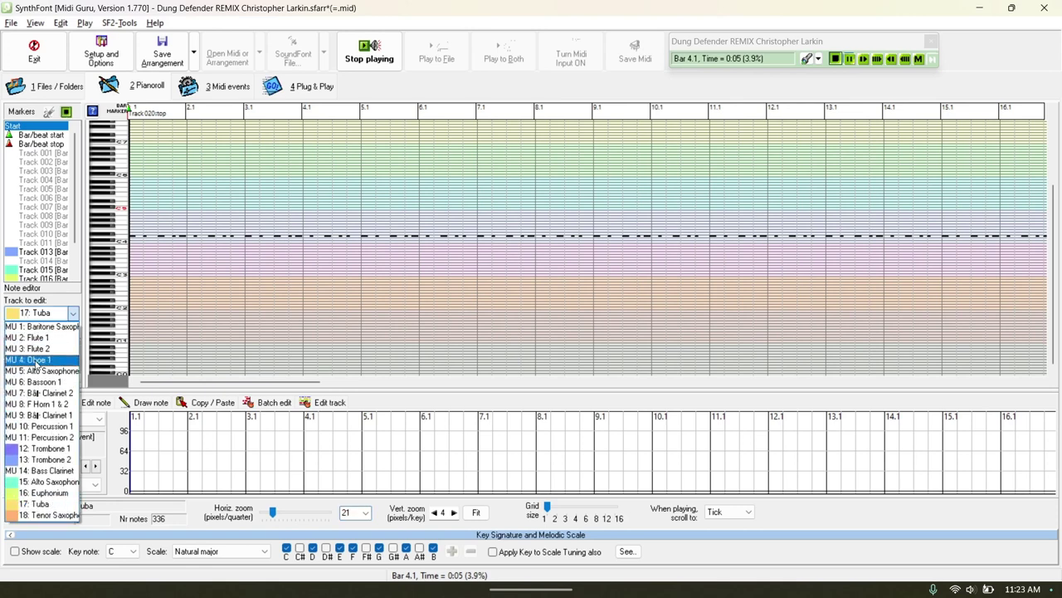
click(37, 448)
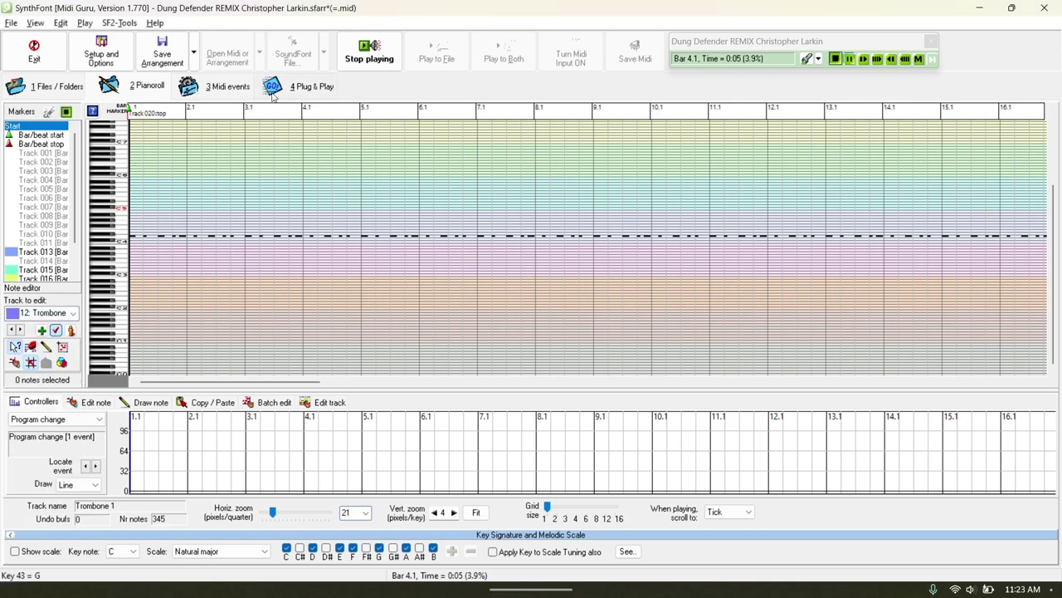
Restart playback and mute Alto Saxophone 1, Euphonium, Tuba and Tenor Saxophone, leaving only the two trombones enabled.
key(space)
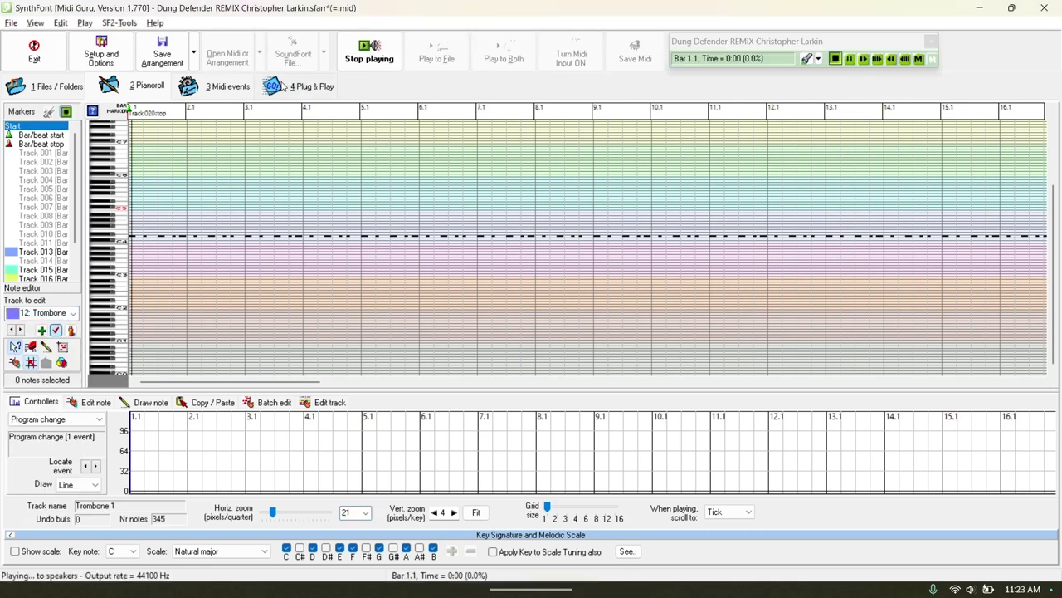
click(284, 86)
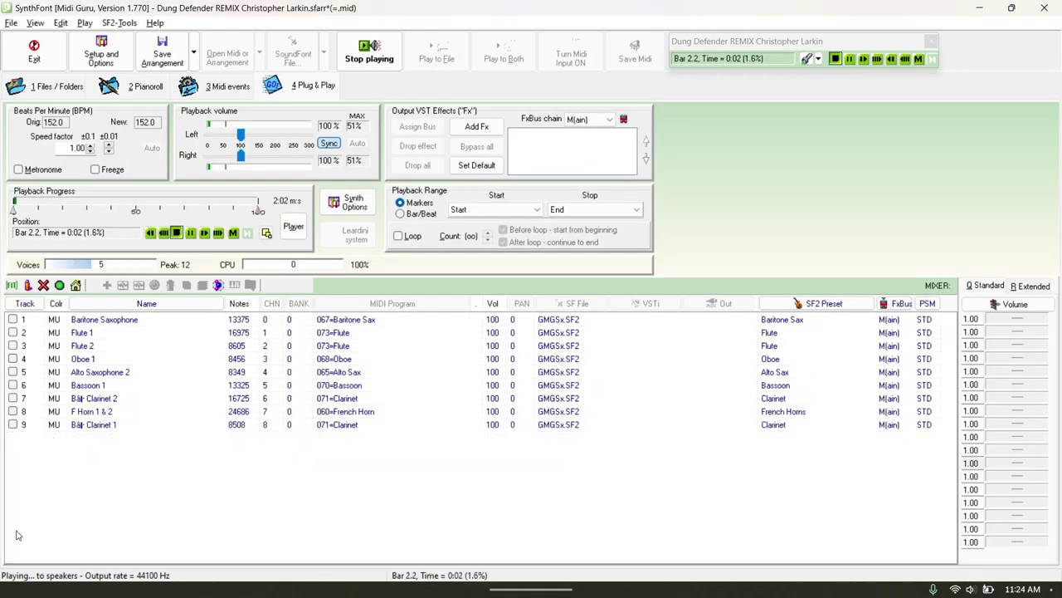
click(13, 542)
click(13, 530)
click(25, 503)
click(13, 516)
click(13, 503)
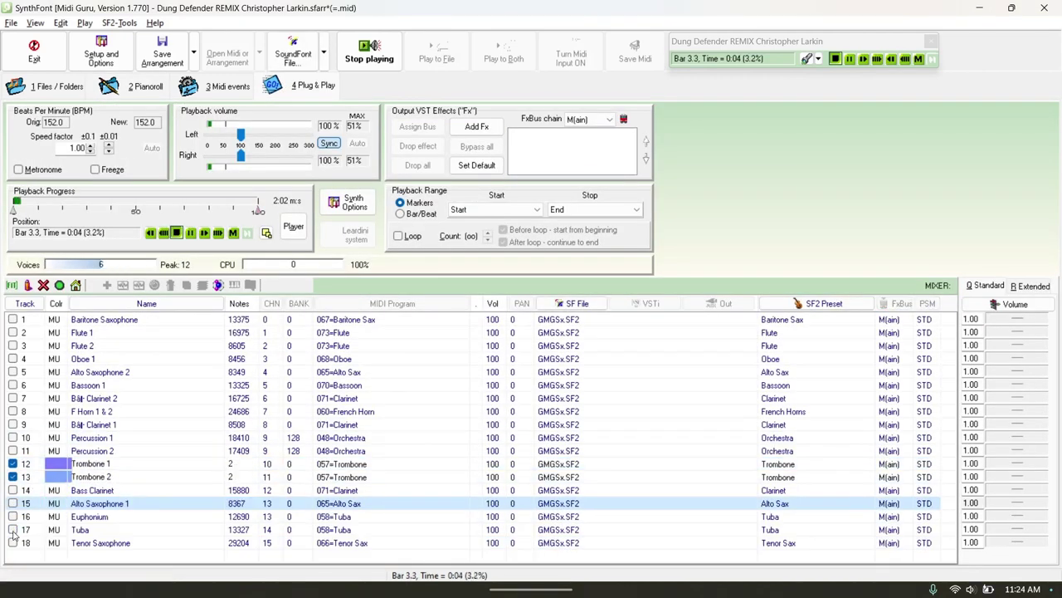
Raise the mixer volumes of Trombone 2 and Bass Clarinet to 2.00 during playback.
click(746, 476)
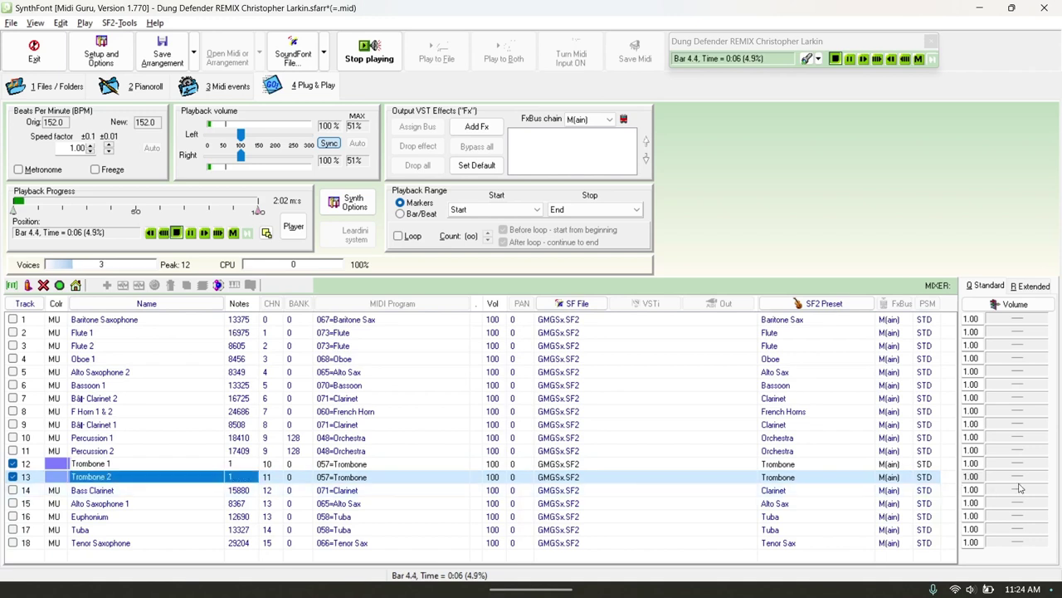
click(1044, 478)
click(1047, 479)
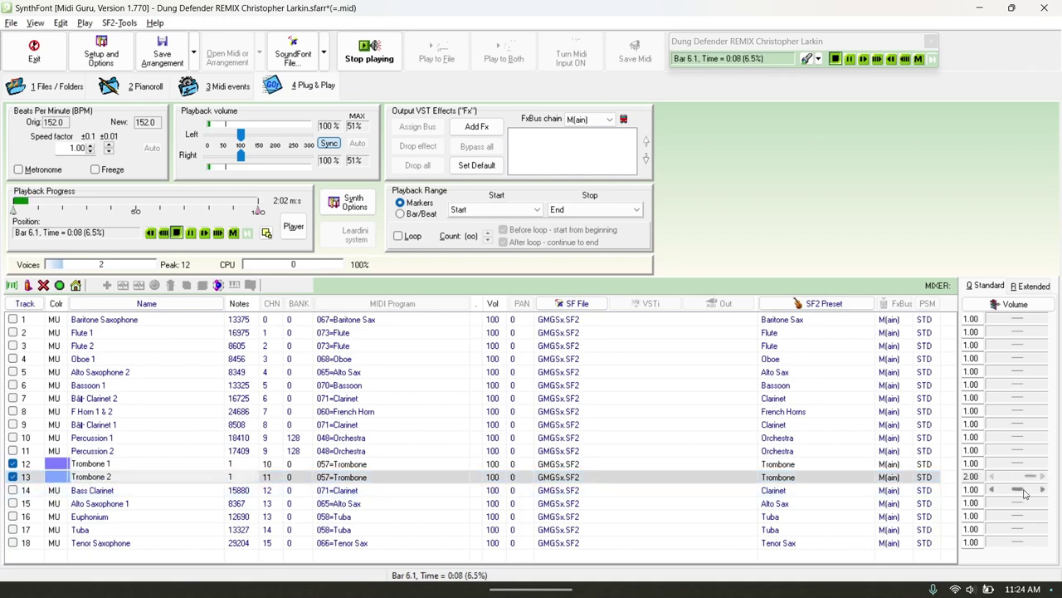
click(1029, 491)
double_click(980, 475)
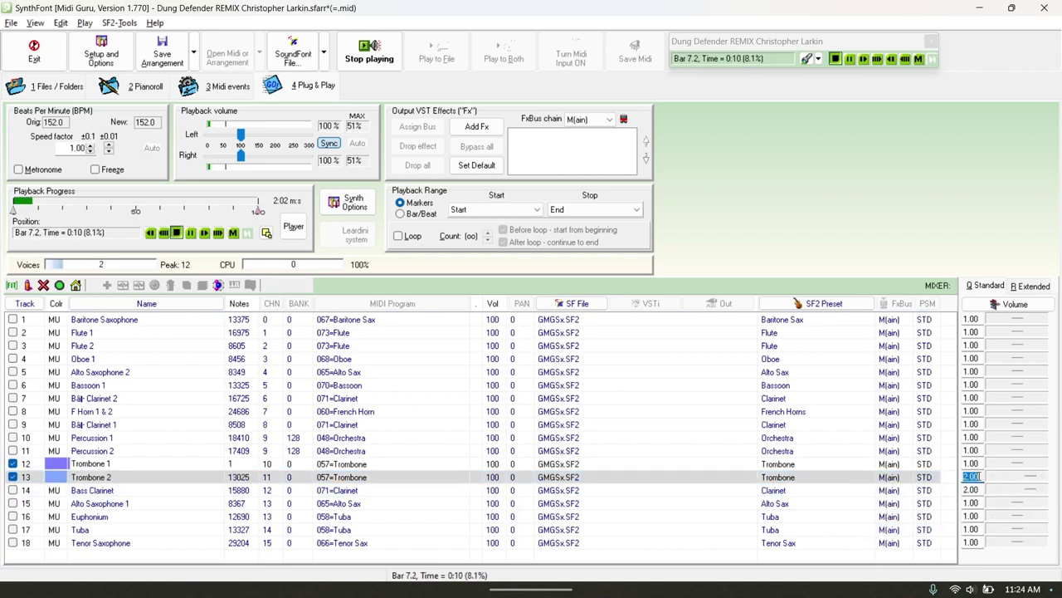
Lower the mixer volumes of Bass Clarinet, Trombone 2 and Trombone 1 to 0.00, raising them back to about half.
click(990, 489)
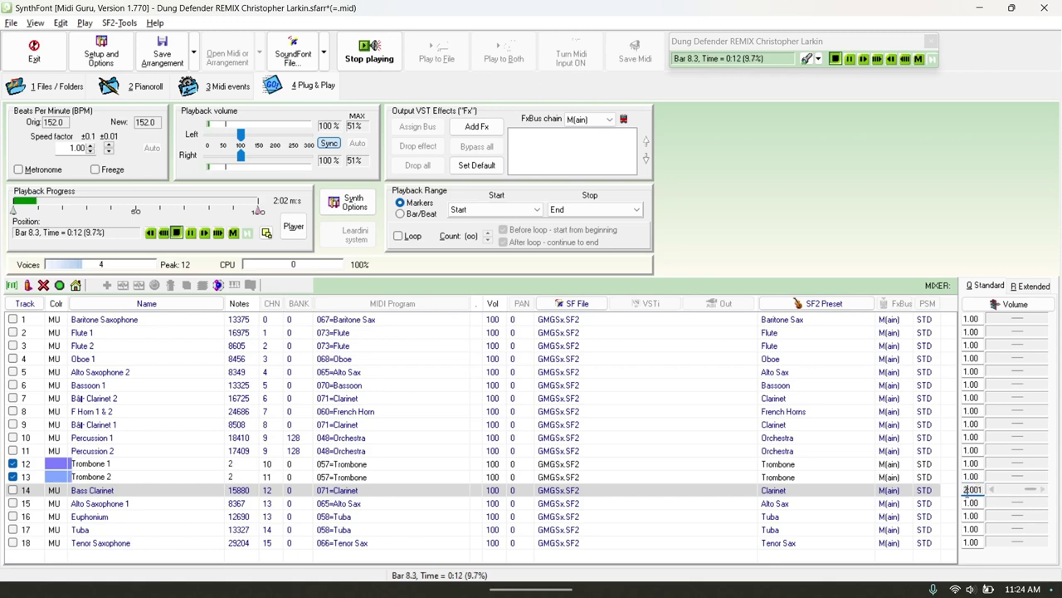
click(992, 492)
click(992, 489)
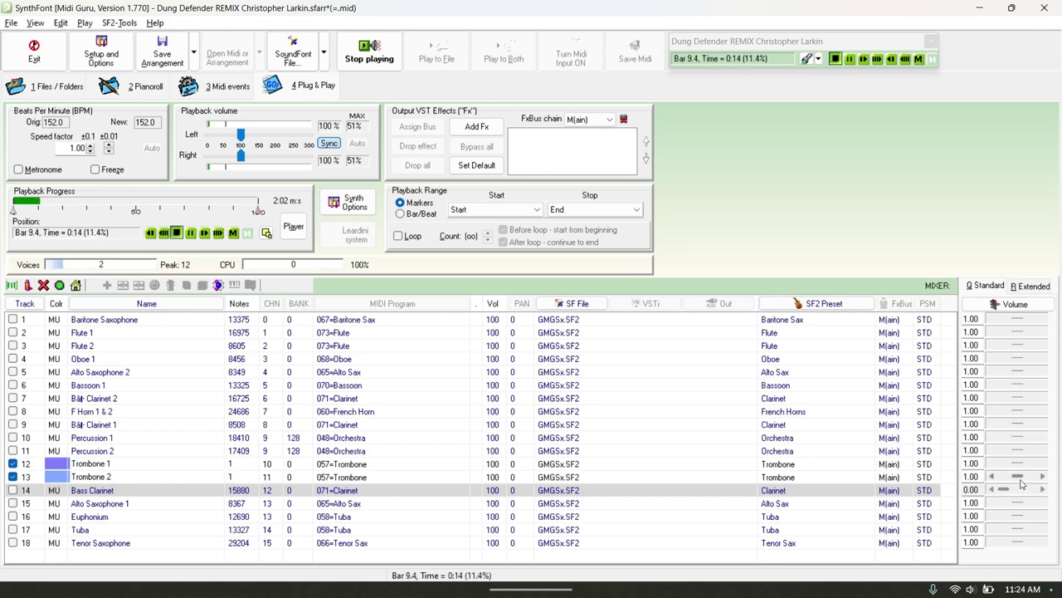
click(992, 476)
click(994, 463)
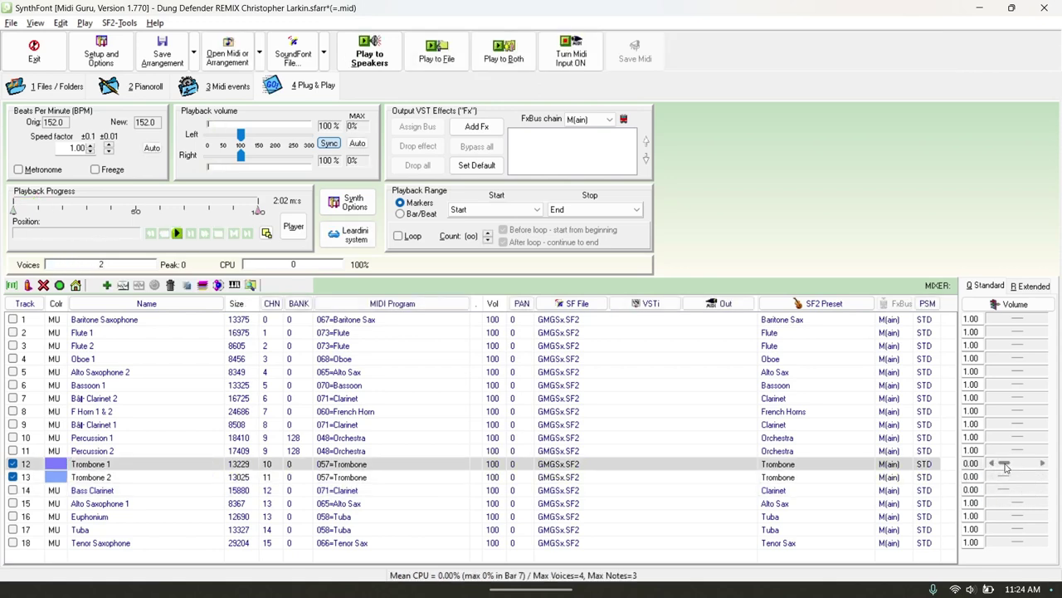
mouse_move(1006, 479)
mouse_down()
mouse_move(1012, 463)
mouse_move(1013, 494)
mouse_up()
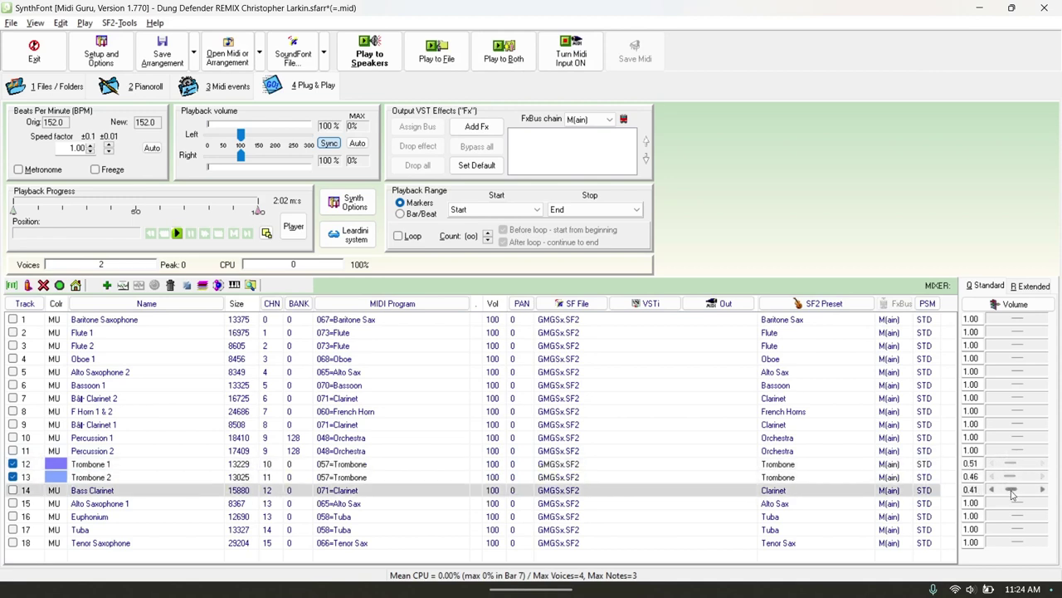
Reset Bass Clarinet's mixer volume to 1.00 and raise both trombones to 2.00 during playback.
double_click(980, 490)
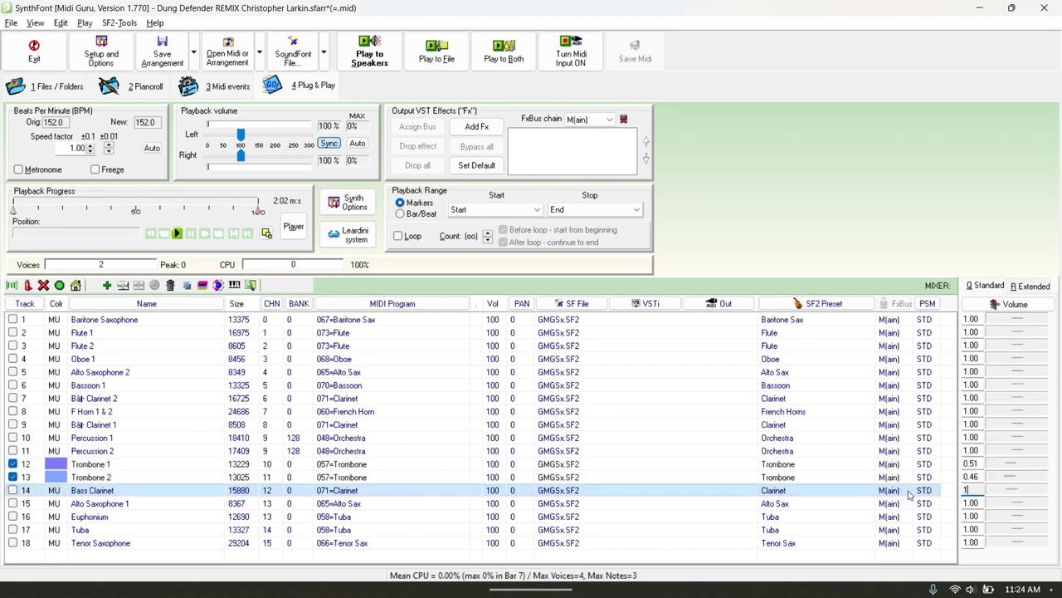
key(space)
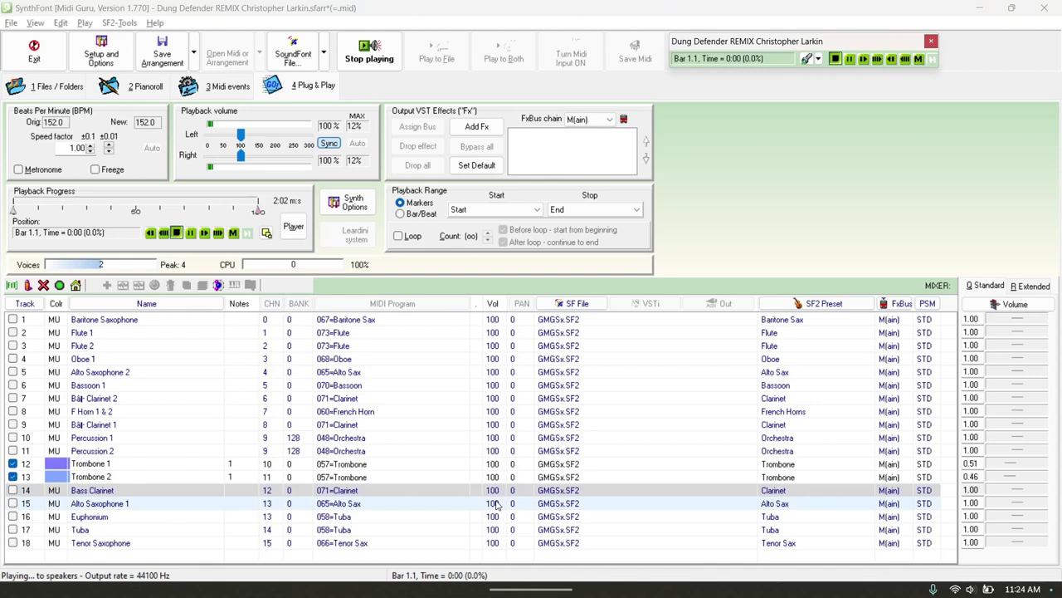
click(1010, 480)
drag(1010, 463, 1043, 474)
Try a mixer volume of 10 on Trombone 1, and reset both trombones to 1.00.
click(972, 463)
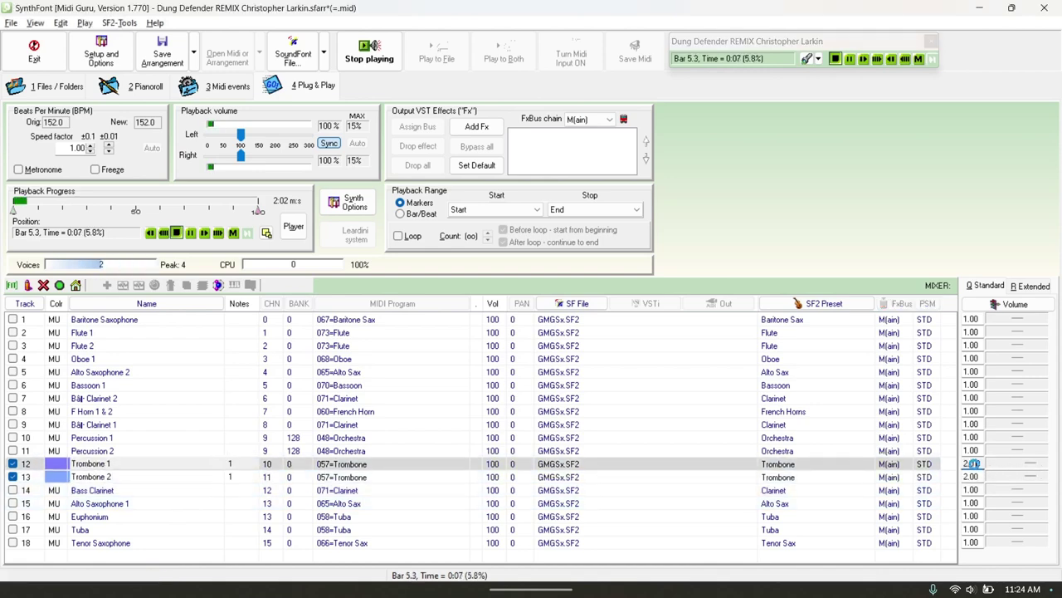
text(10)
key(Return)
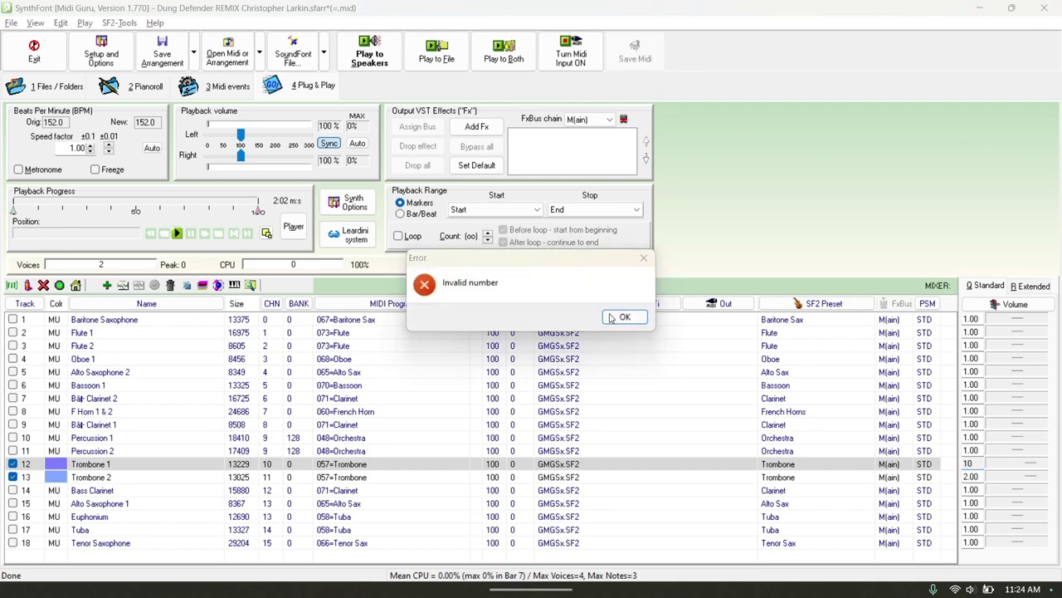
click(618, 317)
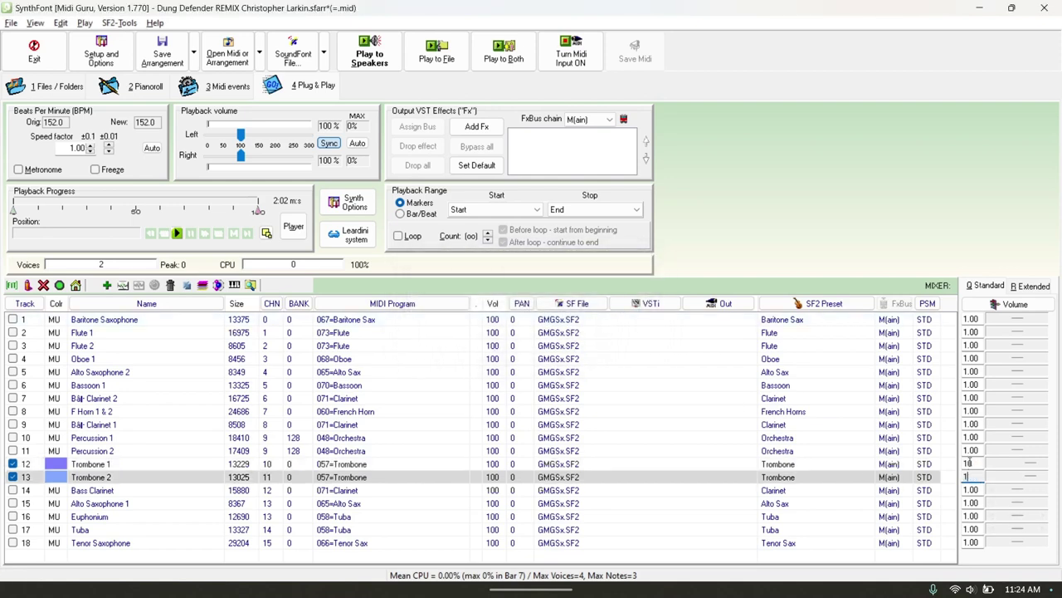
key(Escape)
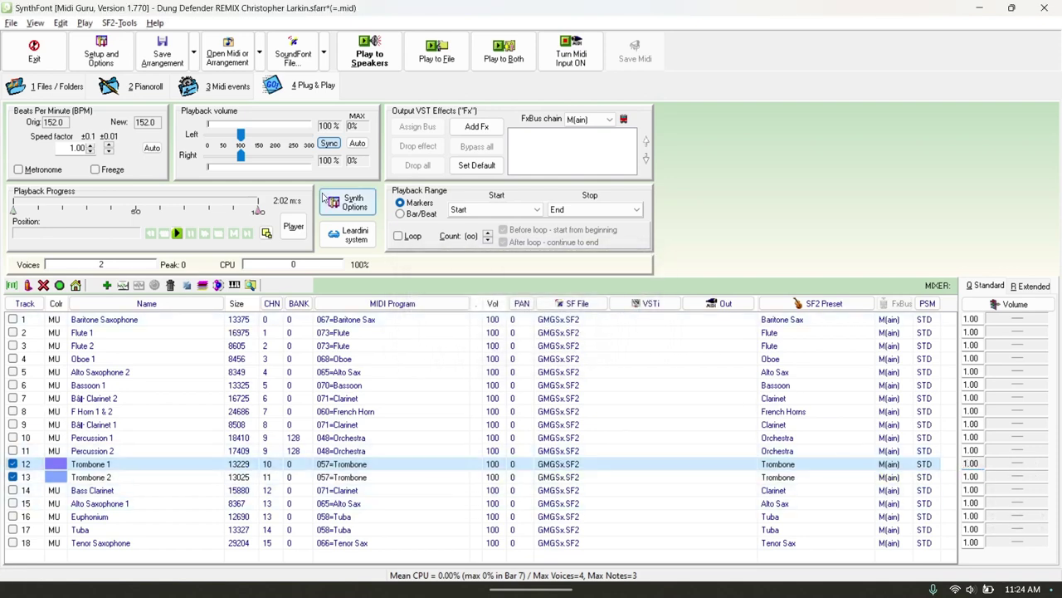
Examine Trombone 1's MIDI events, filtering them to controllers and checking the coarse volume setting.
click(210, 87)
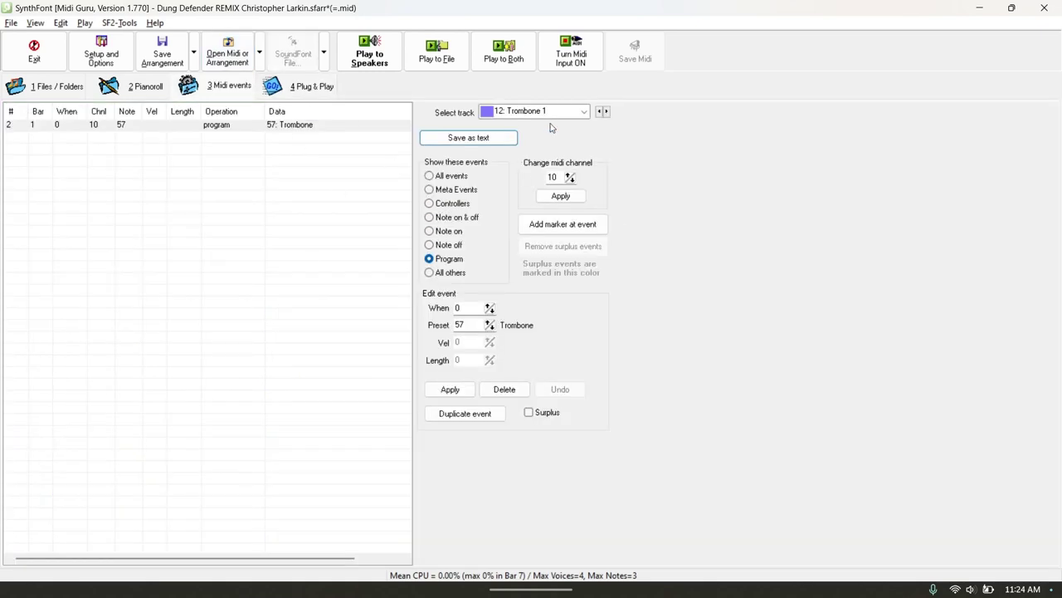
click(452, 174)
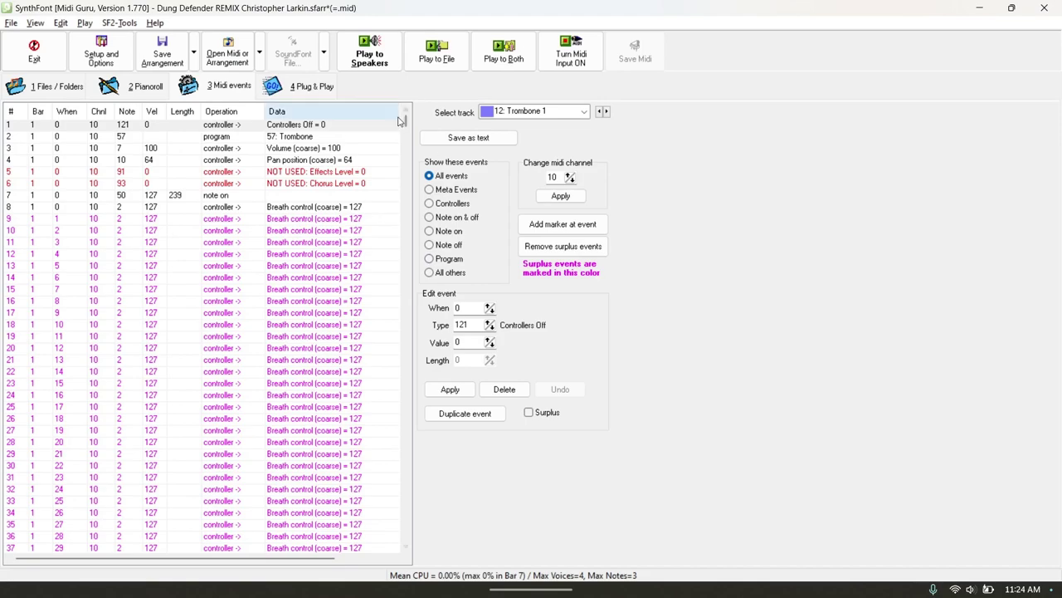
drag(407, 123, 458, 36)
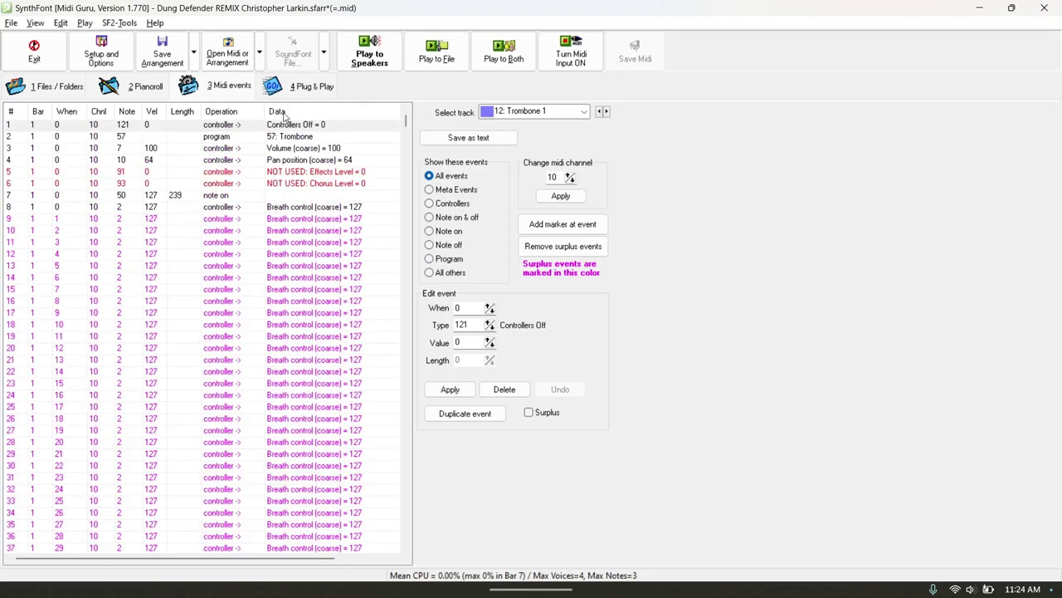
click(189, 152)
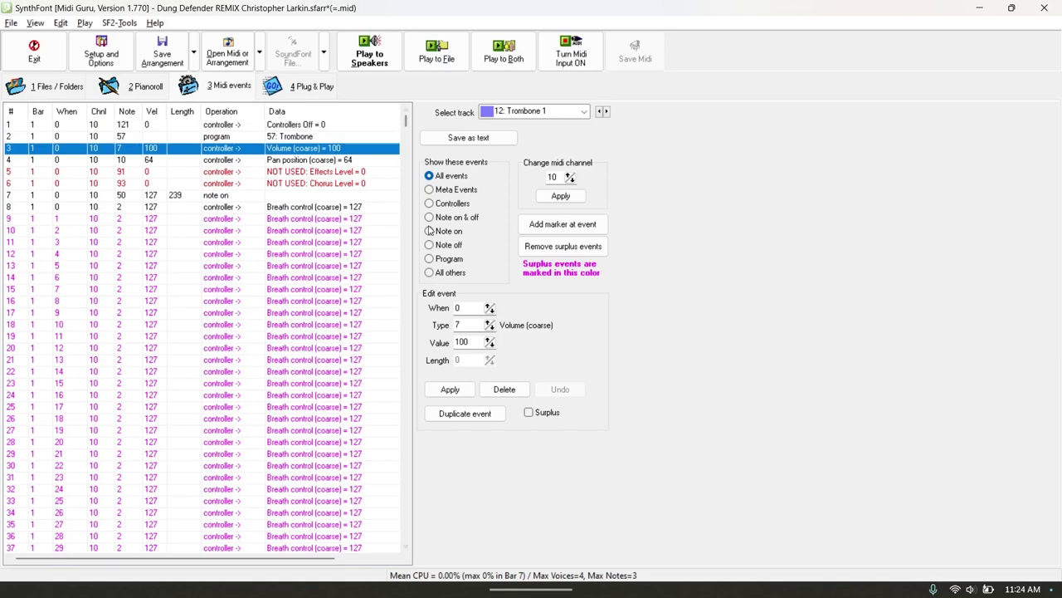
click(430, 204)
click(278, 138)
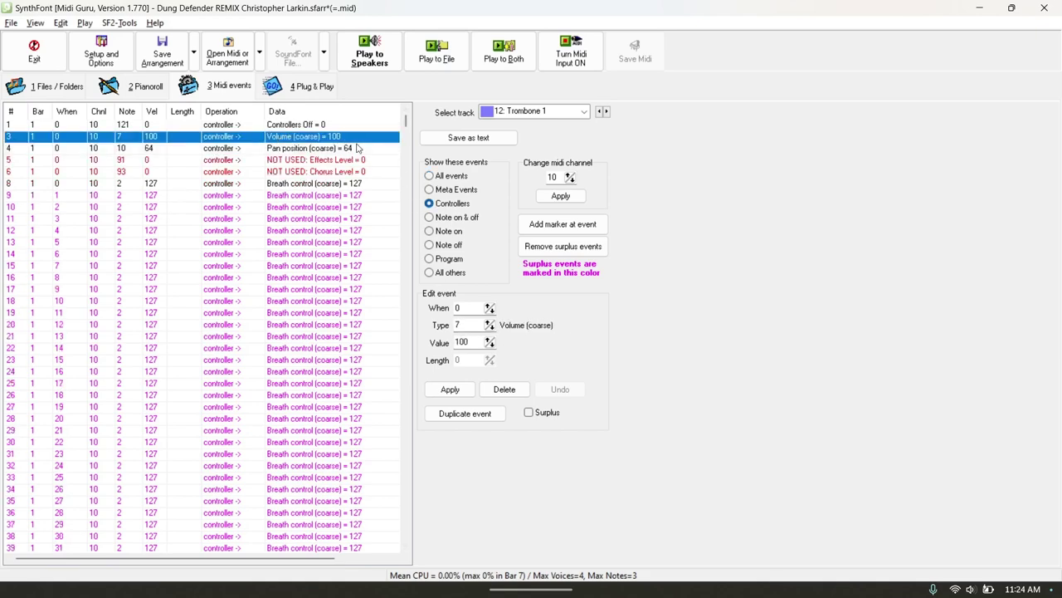
Play the trombones, muting Trombone 2 and raising Trombone 1's mixer volume to 2.00.
click(302, 88)
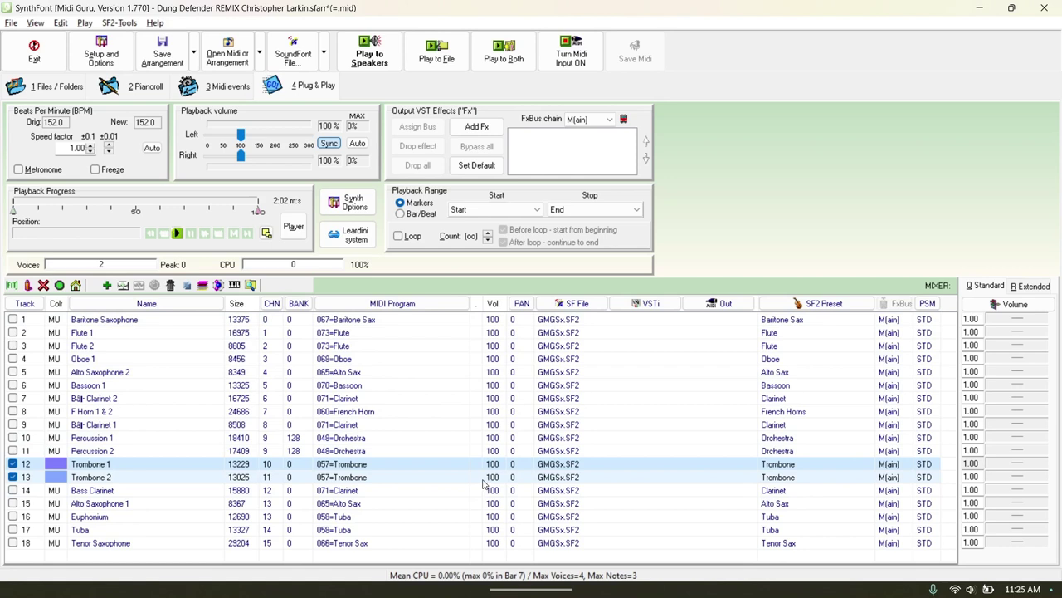
key(space)
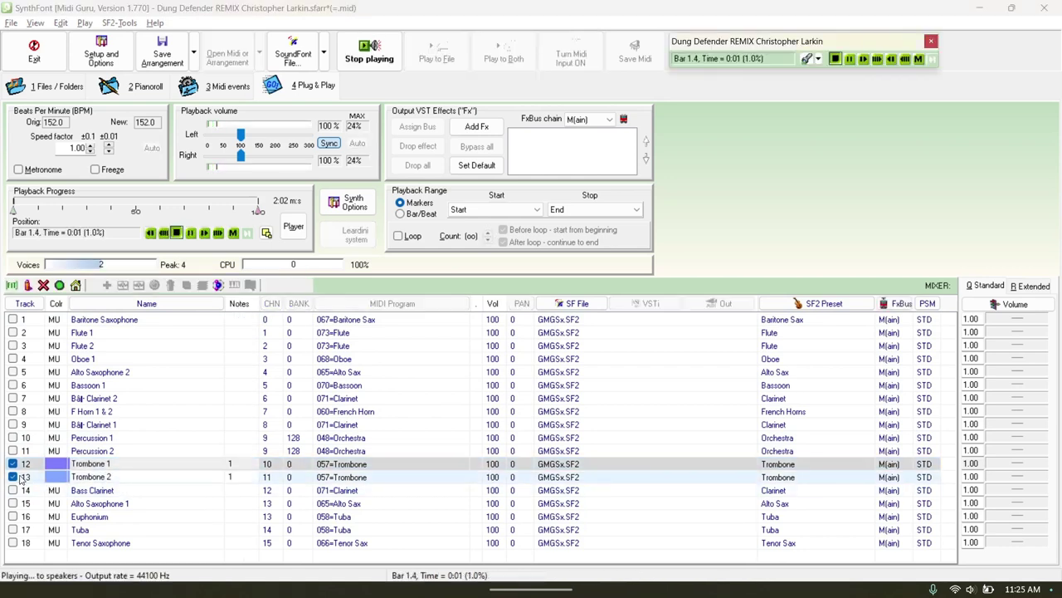
click(14, 477)
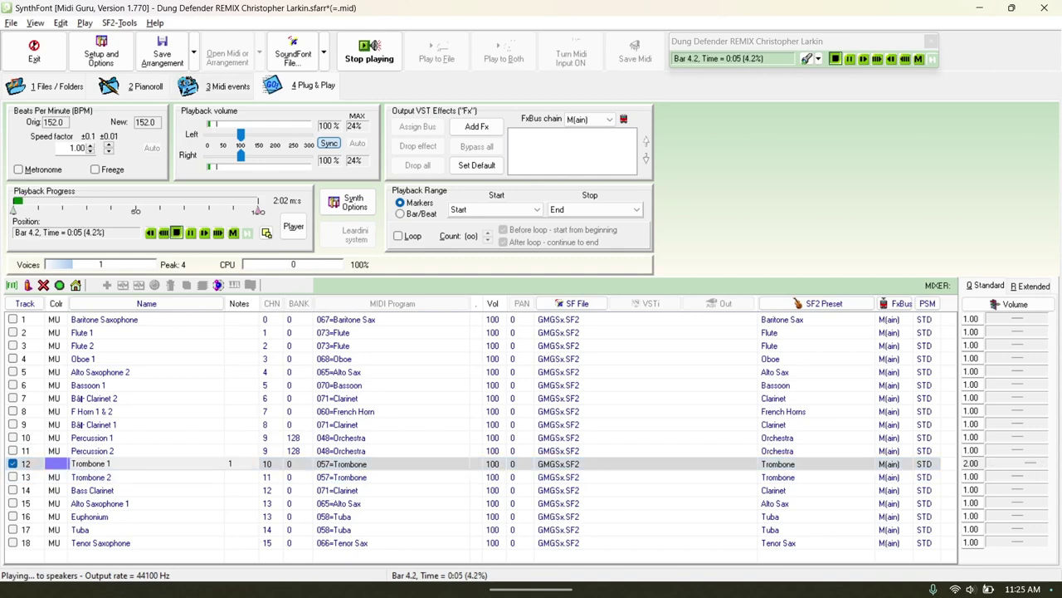
Set Trombone 1's Volume (coarse) controller event to 127 and play the track with the mixer shown.
click(189, 85)
click(325, 142)
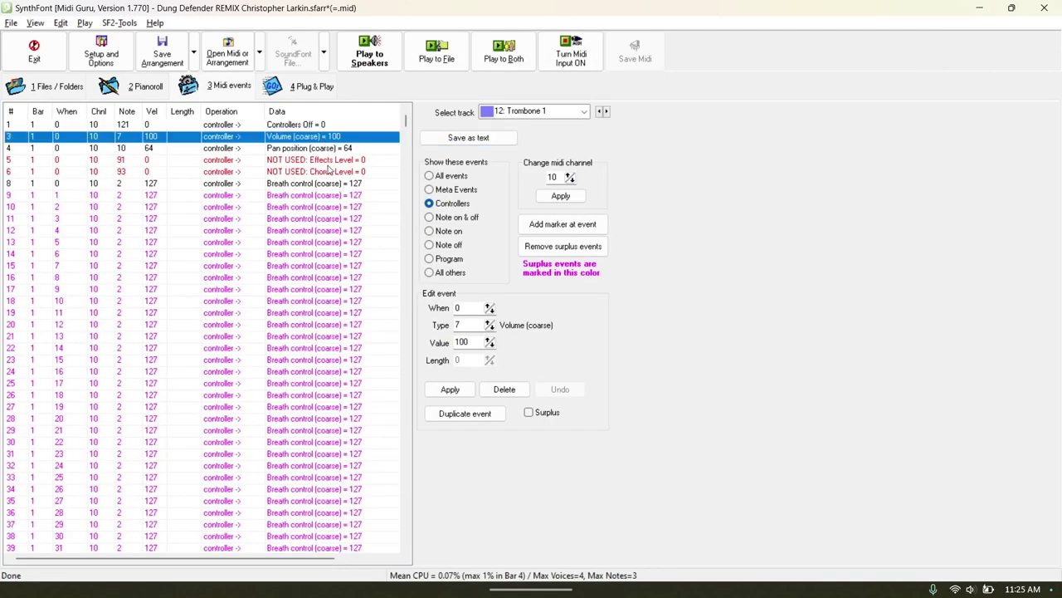
double_click(477, 343)
text(127)
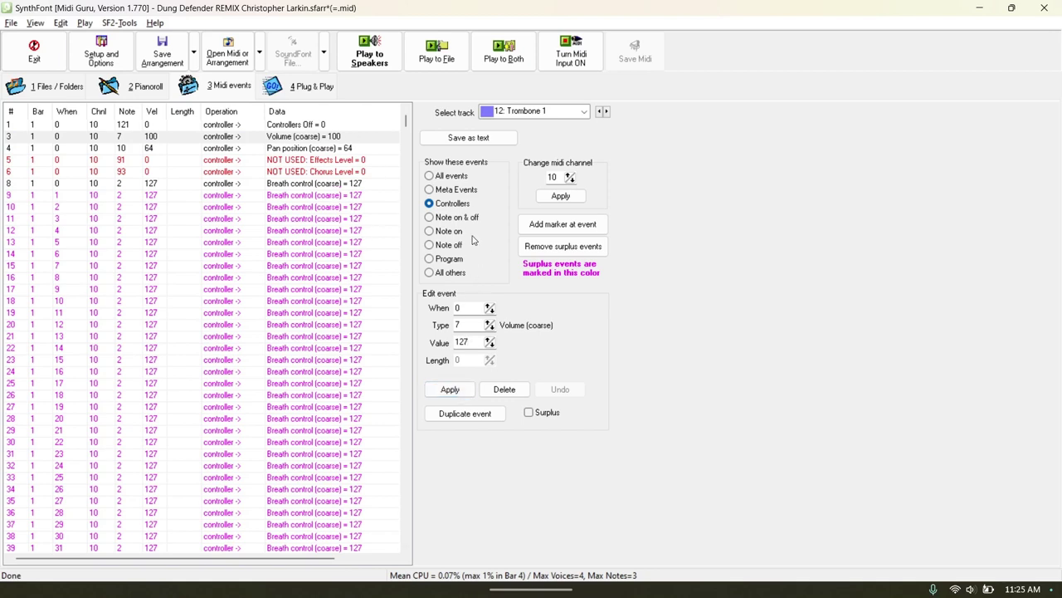
click(449, 389)
click(369, 51)
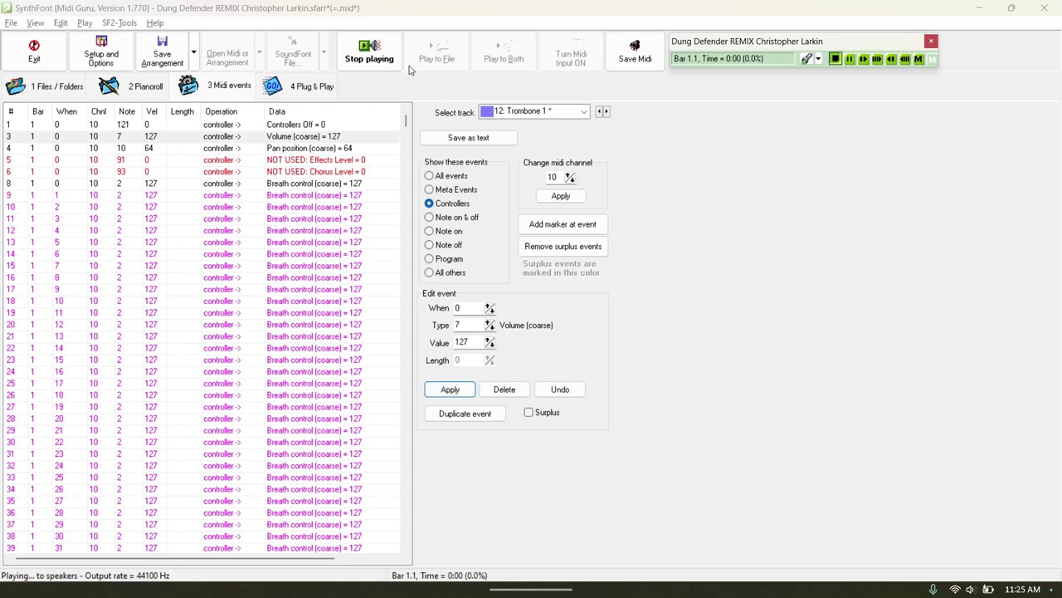
click(317, 81)
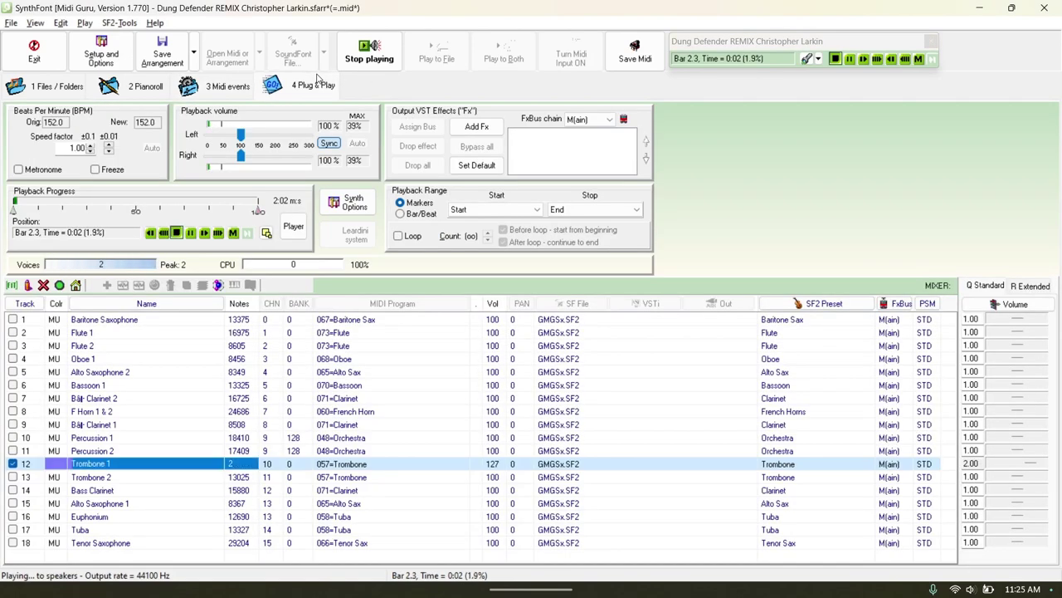
Try to add a new track that copies the data from Trombone 1.
click(147, 86)
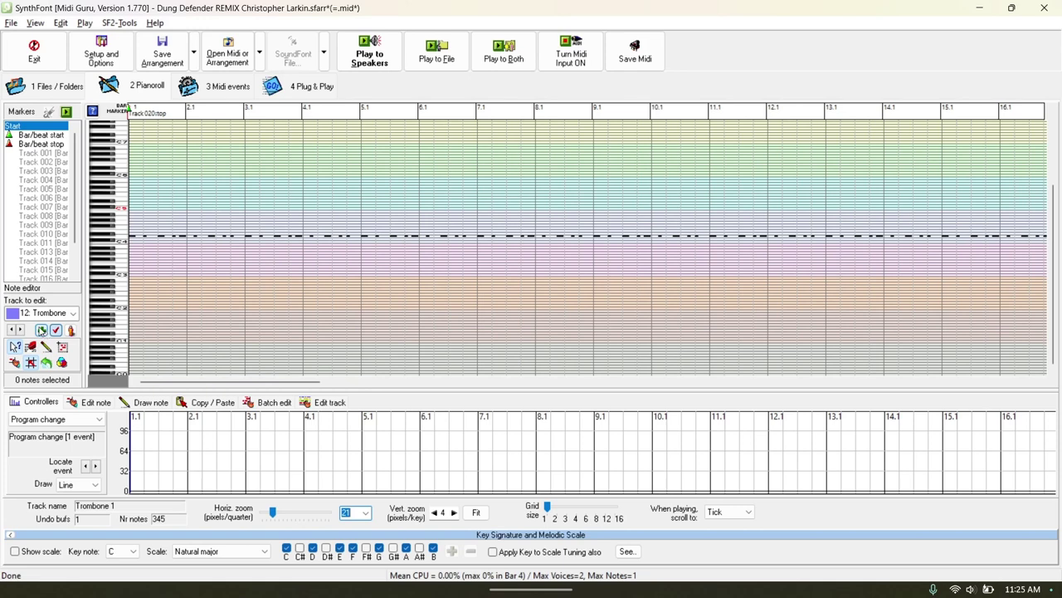
click(42, 330)
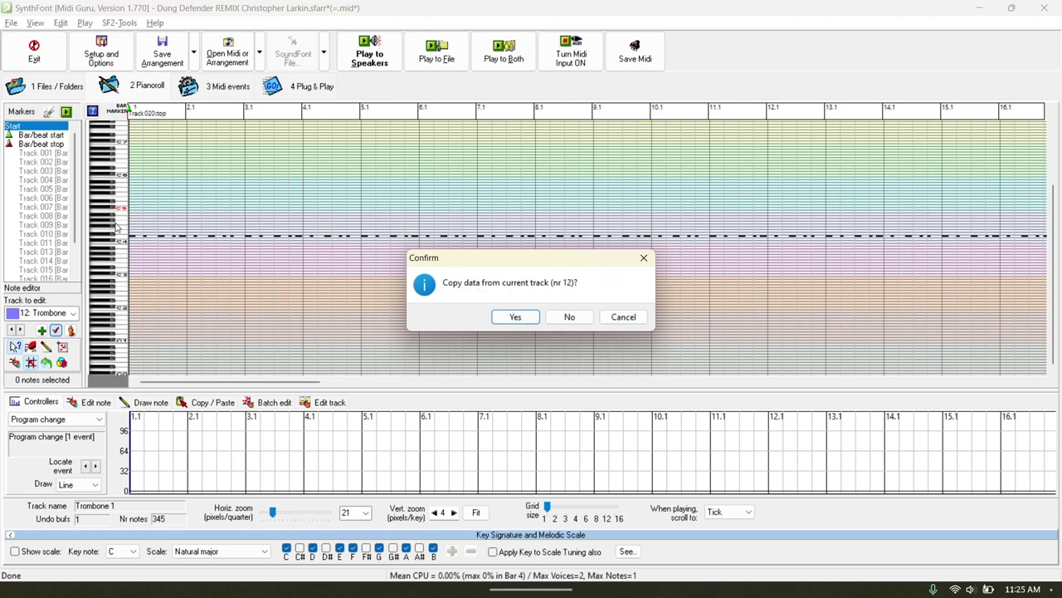
click(515, 318)
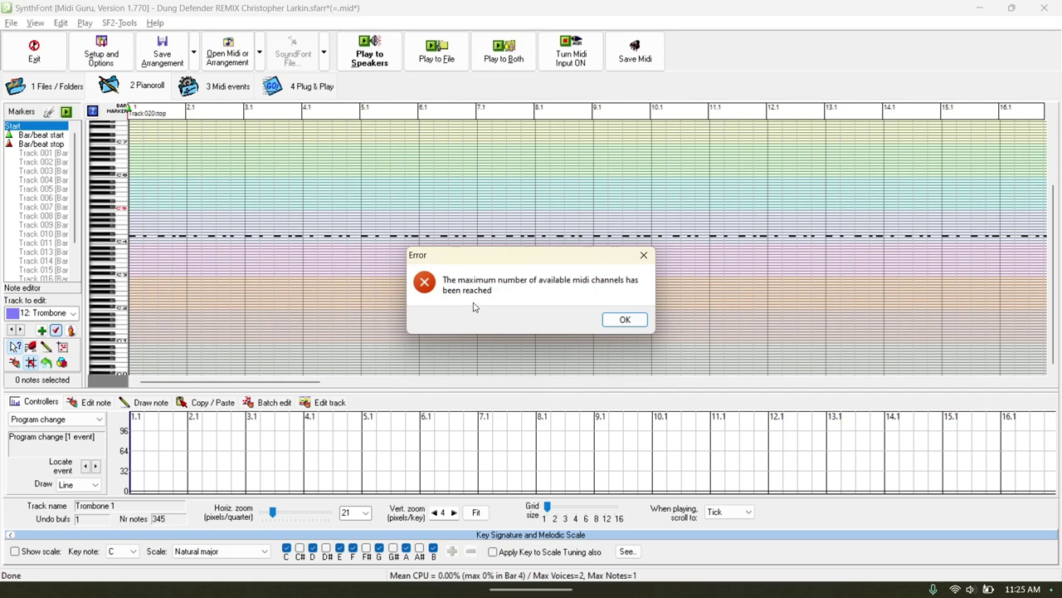
Dismiss the error and delete track 19, the copy of Trombone 1 that has no MIDI channel.
click(631, 319)
click(240, 90)
click(303, 86)
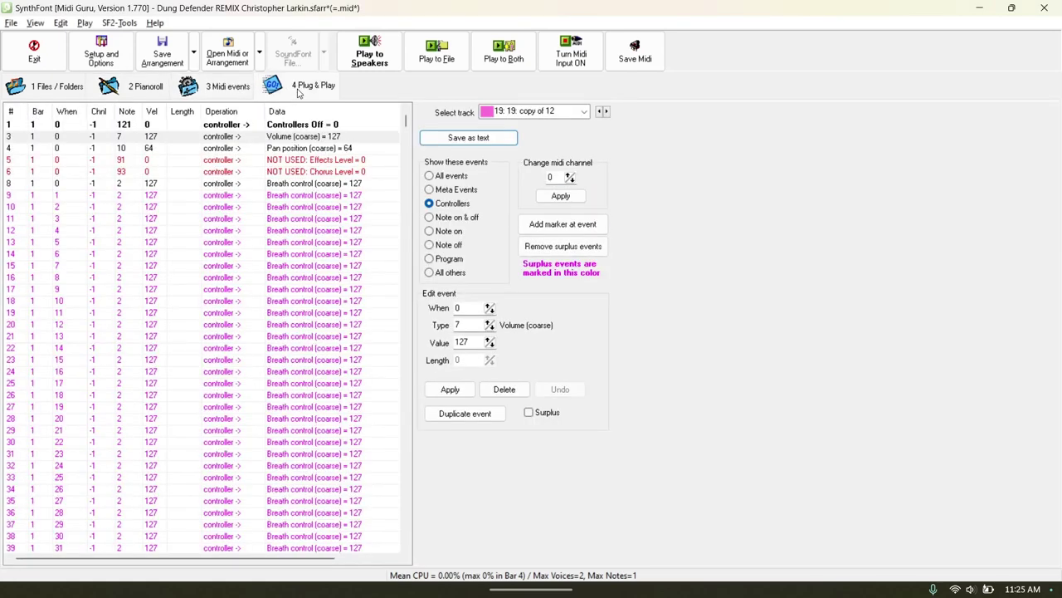
click(171, 556)
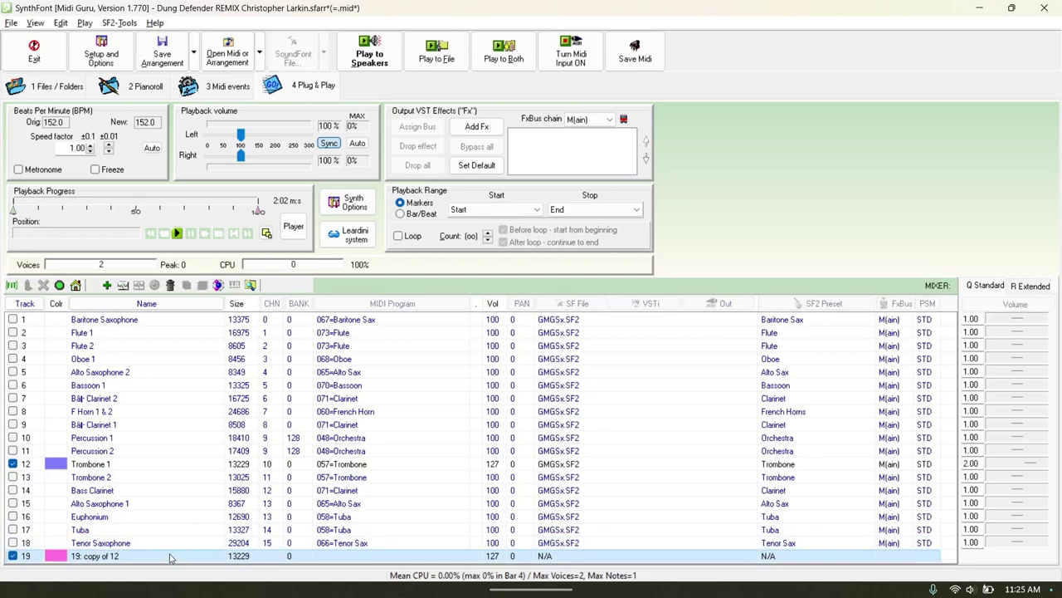
right_click(170, 554)
click(216, 439)
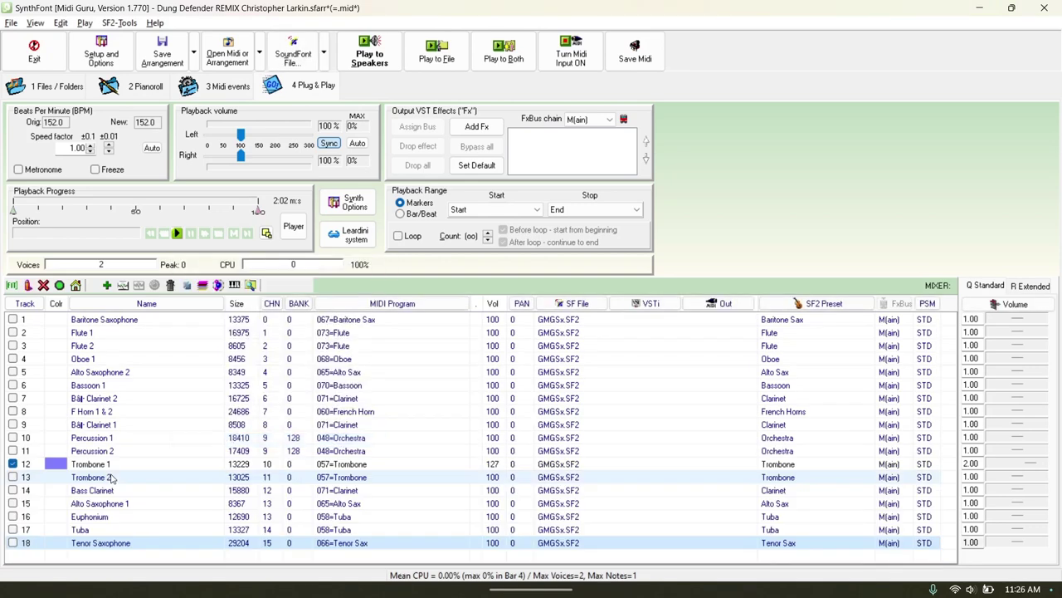
Assign the Trombone 1 track to MIDI channel 16 in Slot 2.
click(63, 462)
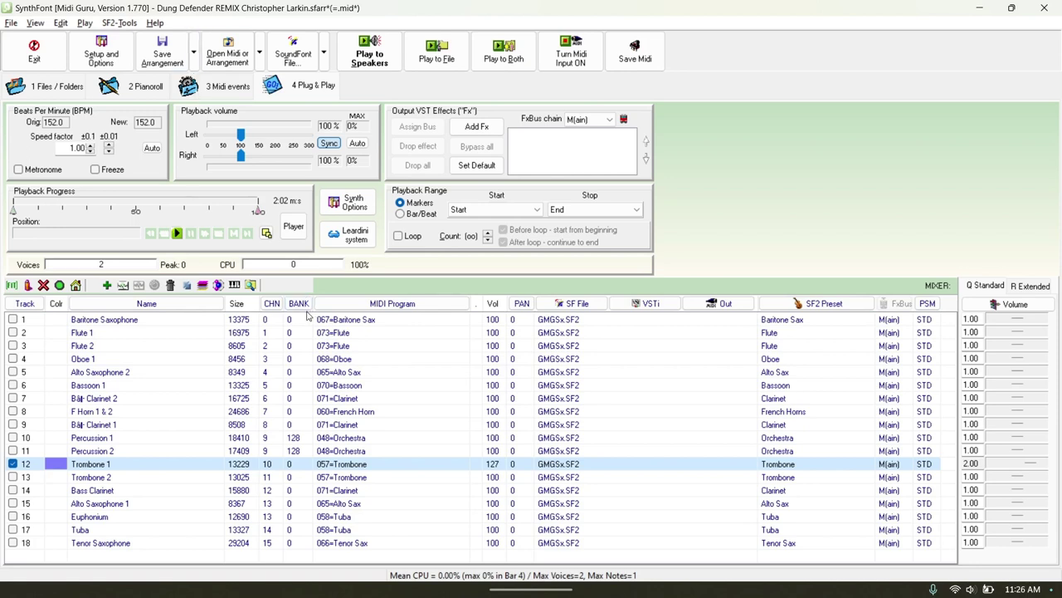
click(267, 305)
mouse_move(307, 302)
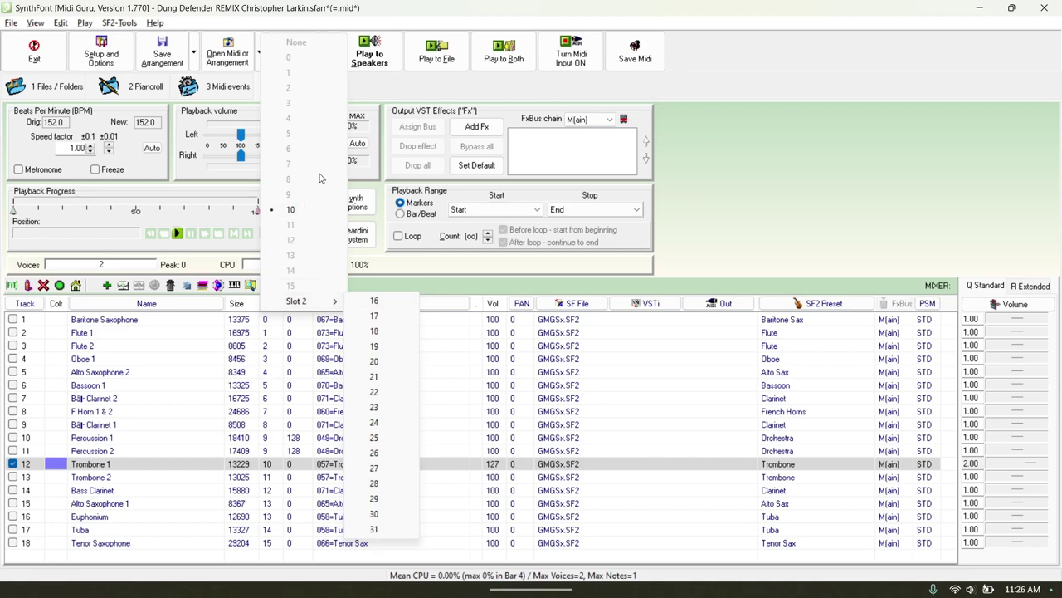
click(365, 305)
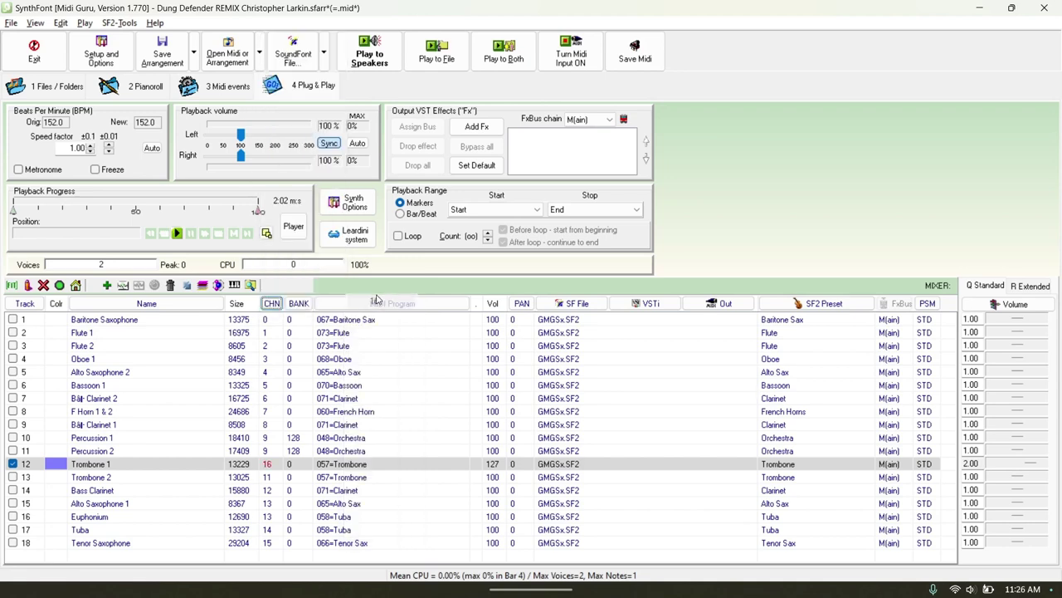
click(269, 307)
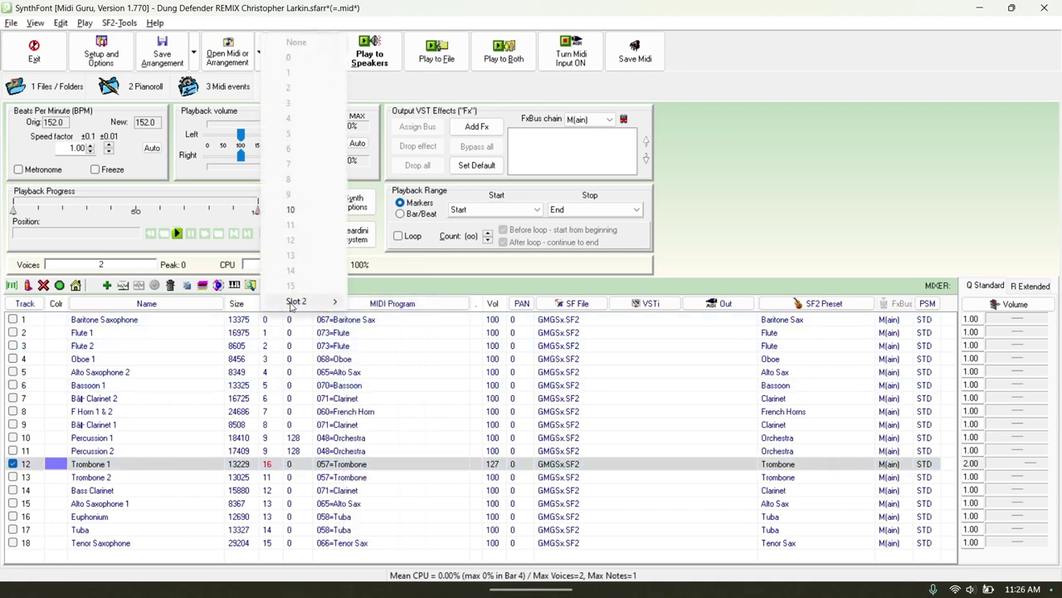
Add a new track in the pianoroll that copies the data from Trombone 1, and return to the track list.
click(128, 89)
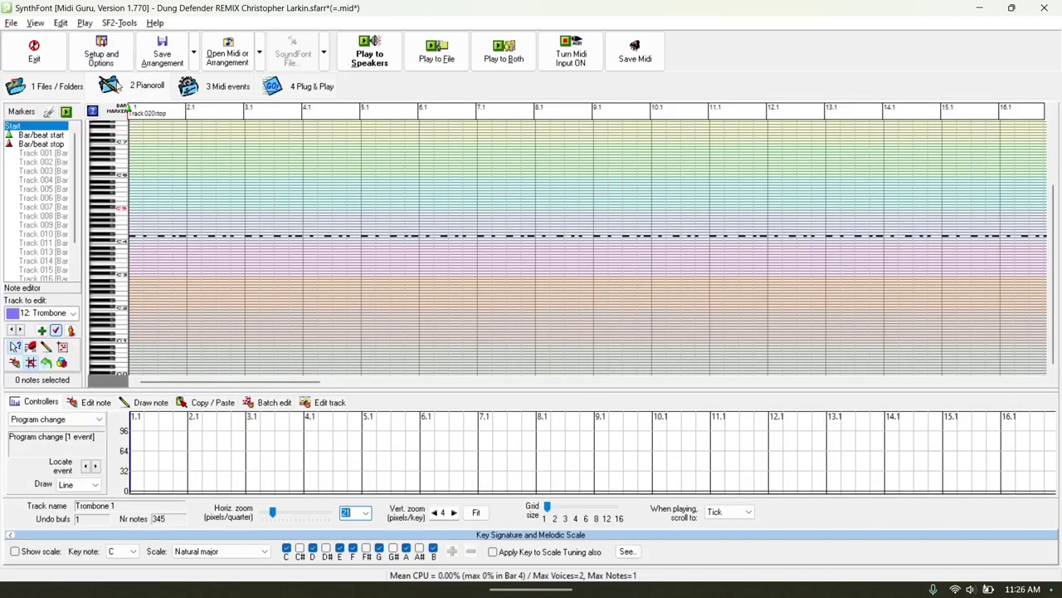
click(41, 330)
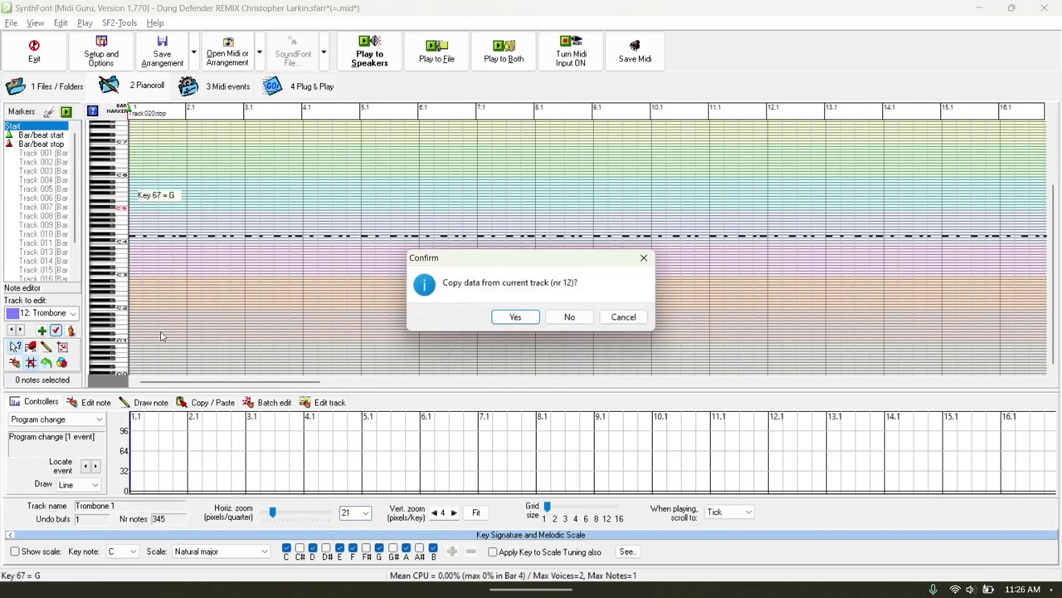
click(515, 317)
click(285, 90)
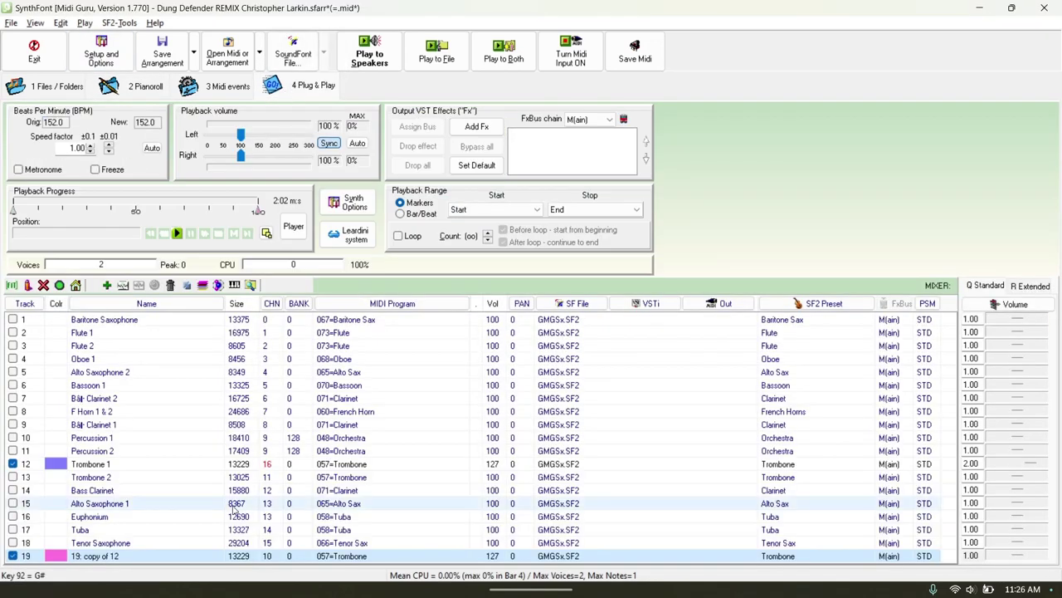
Raise the mixer volume of the Trombone 1 copy to 2.00.
click(285, 297)
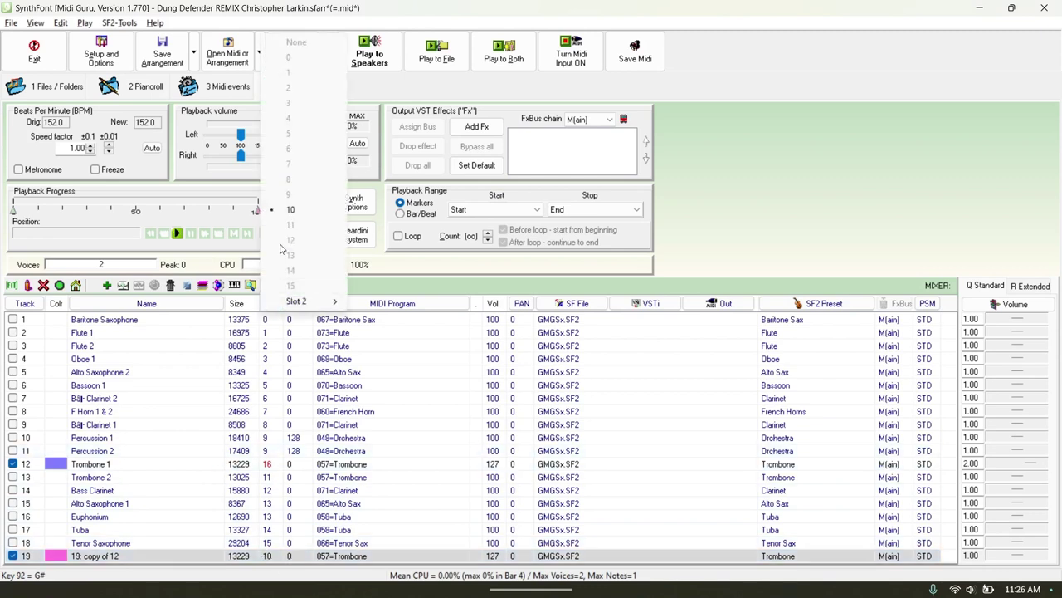
click(269, 562)
click(1030, 555)
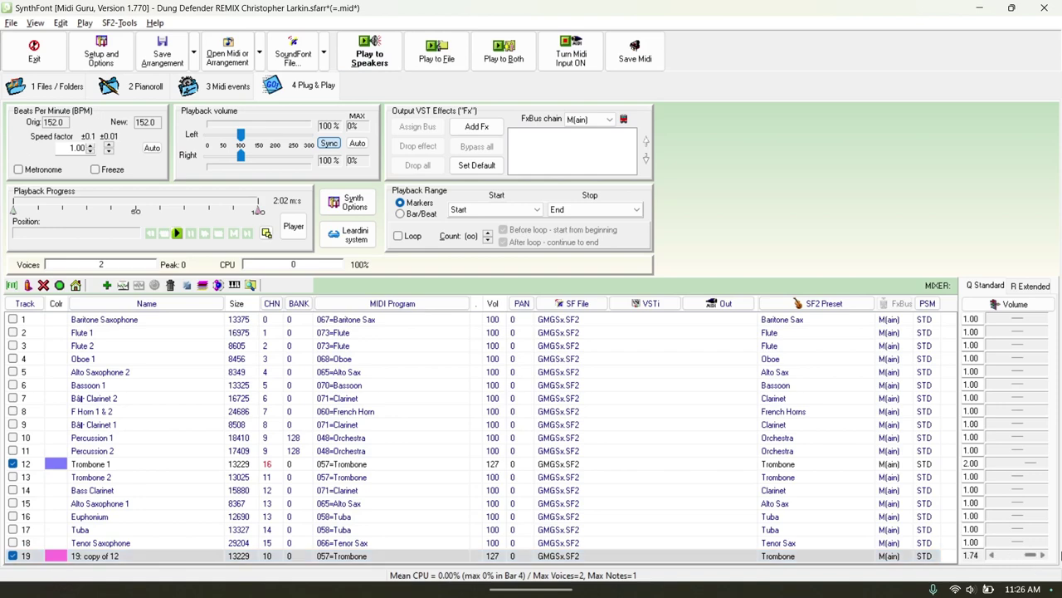
Play Trombone 1 together with its copy, muting and unmuting the copy to compare the loudness.
click(368, 48)
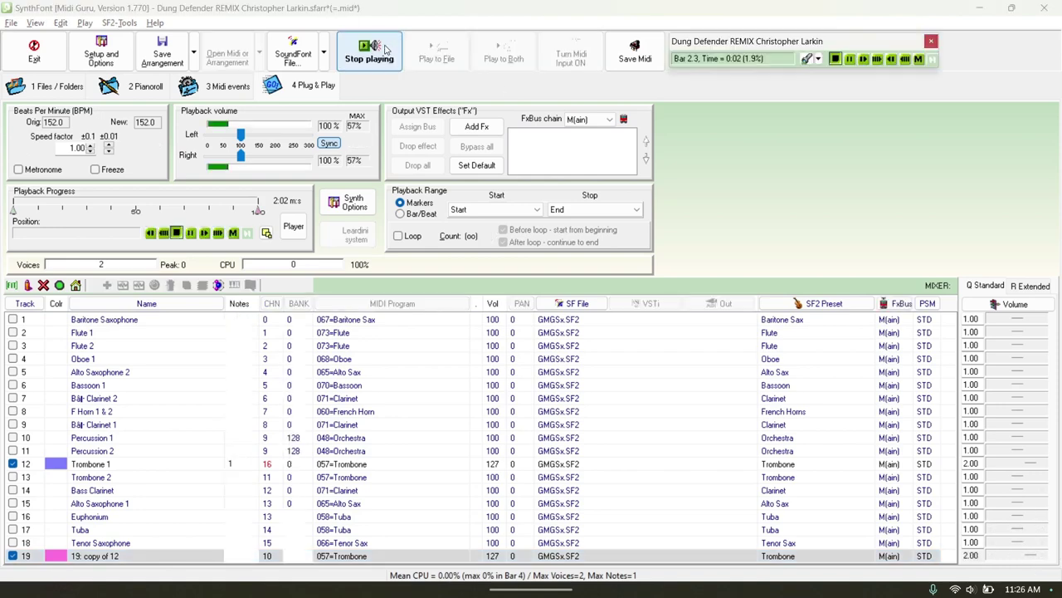
click(13, 555)
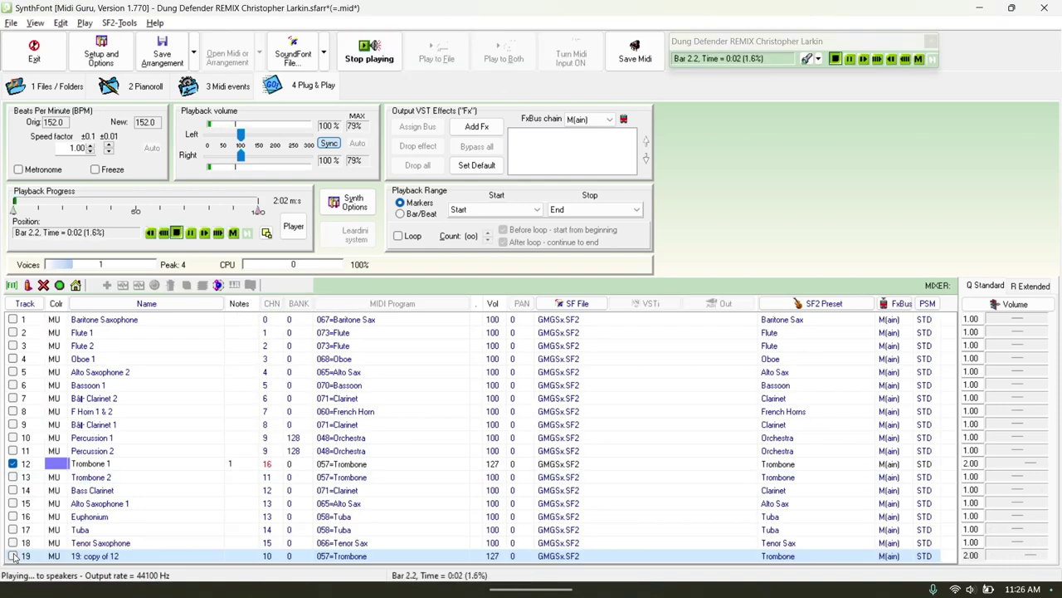
click(13, 555)
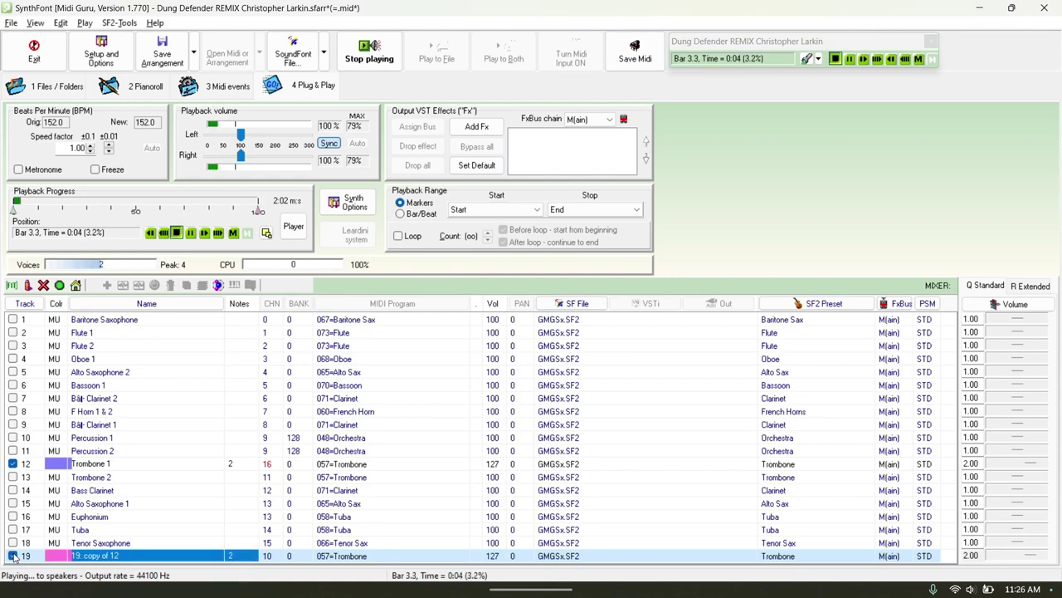
click(370, 49)
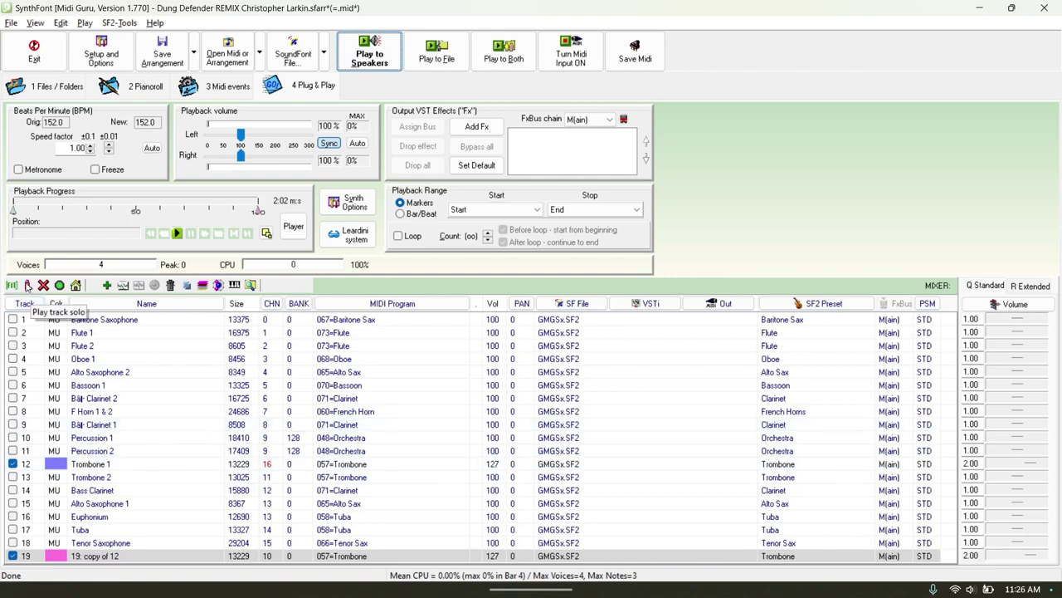
Turn off the solo so all tracks play, and export the arrangement as a 16-bit WAV into example_folder within Music.
click(28, 286)
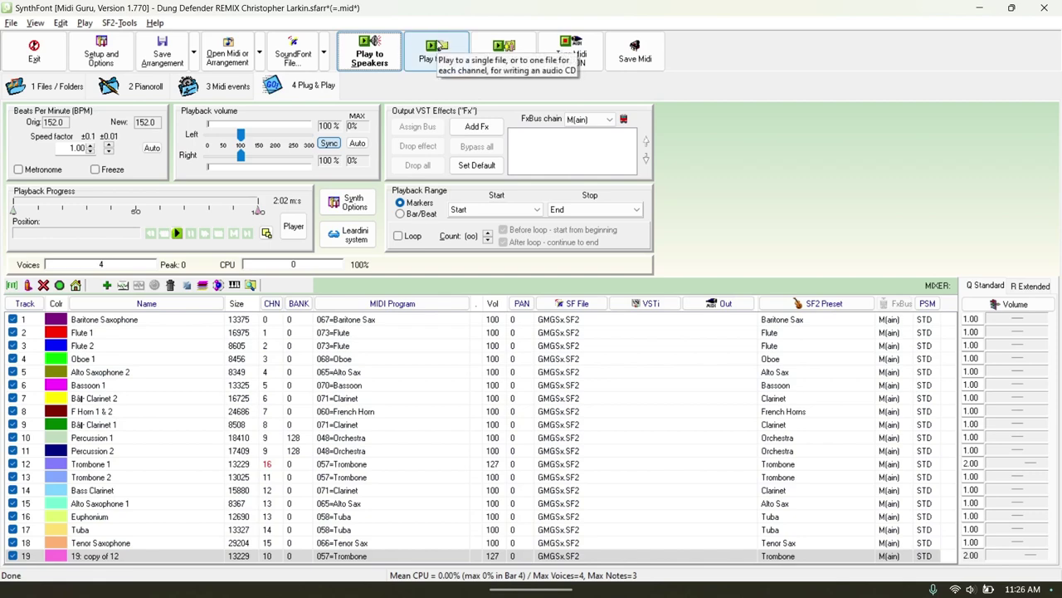
click(437, 48)
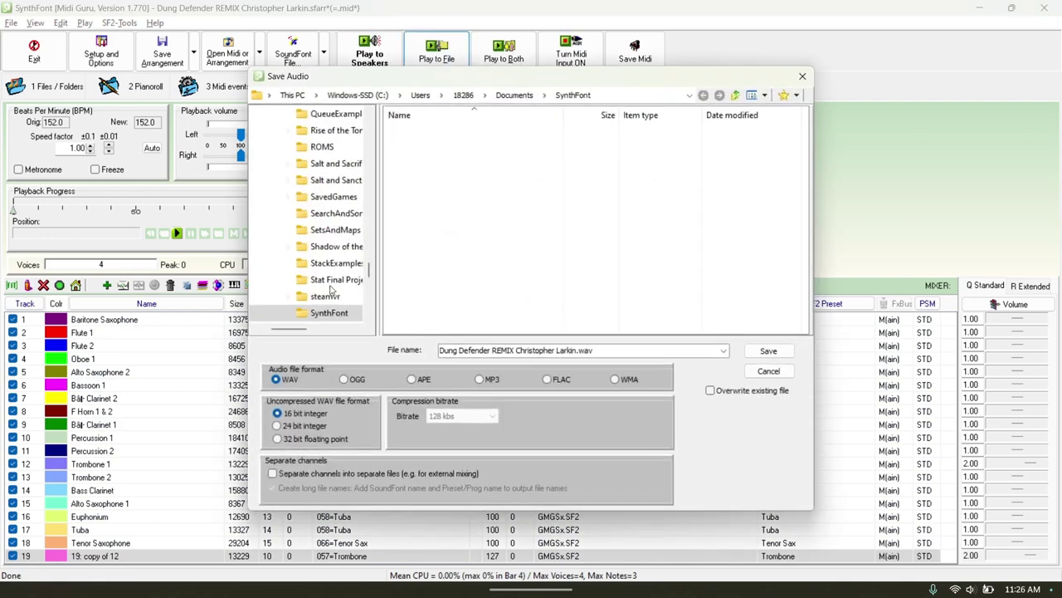
scroll(331, 289, down, 5)
click(309, 247)
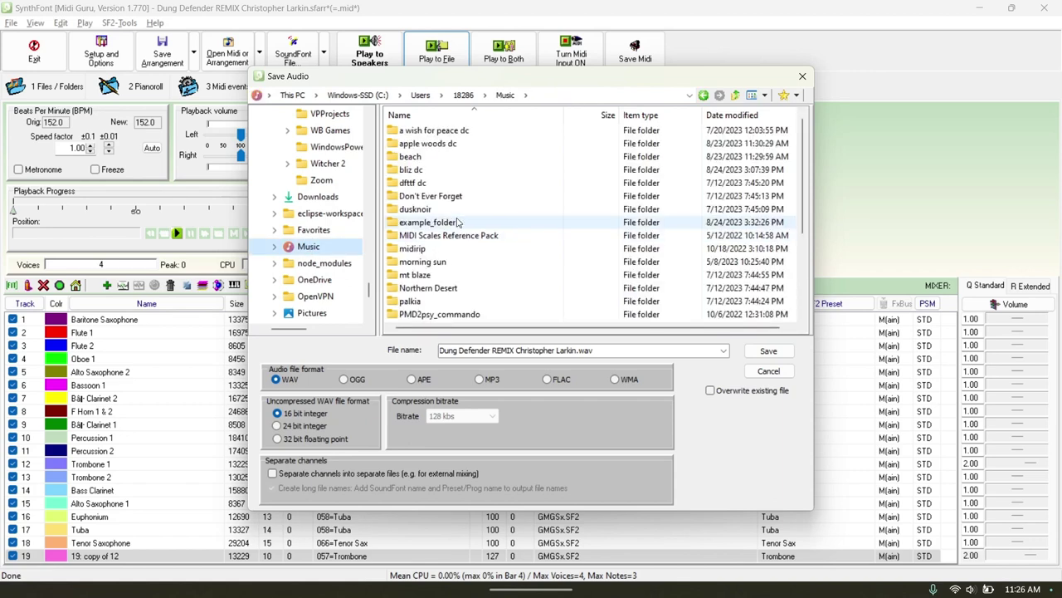
double_click(459, 229)
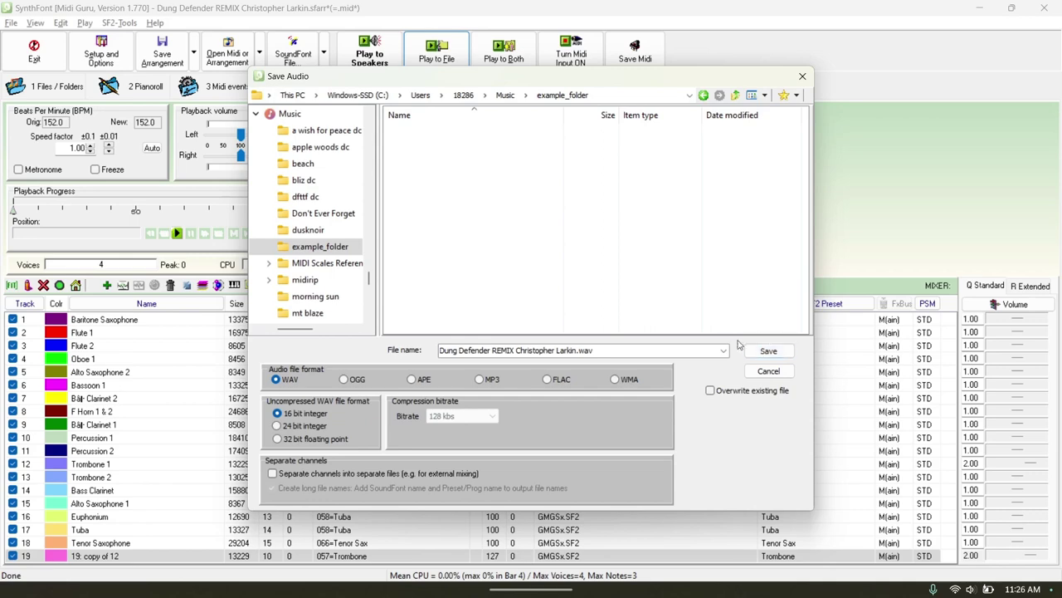
click(765, 352)
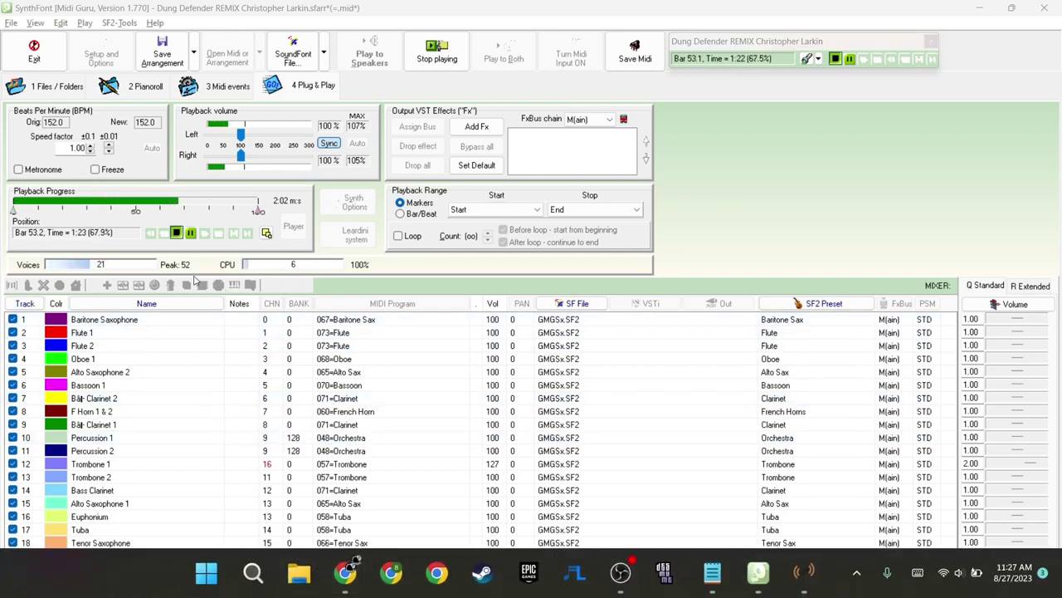
Switch to File Explorer and open example_folder within Music to check the exported WAV file.
key(super+e)
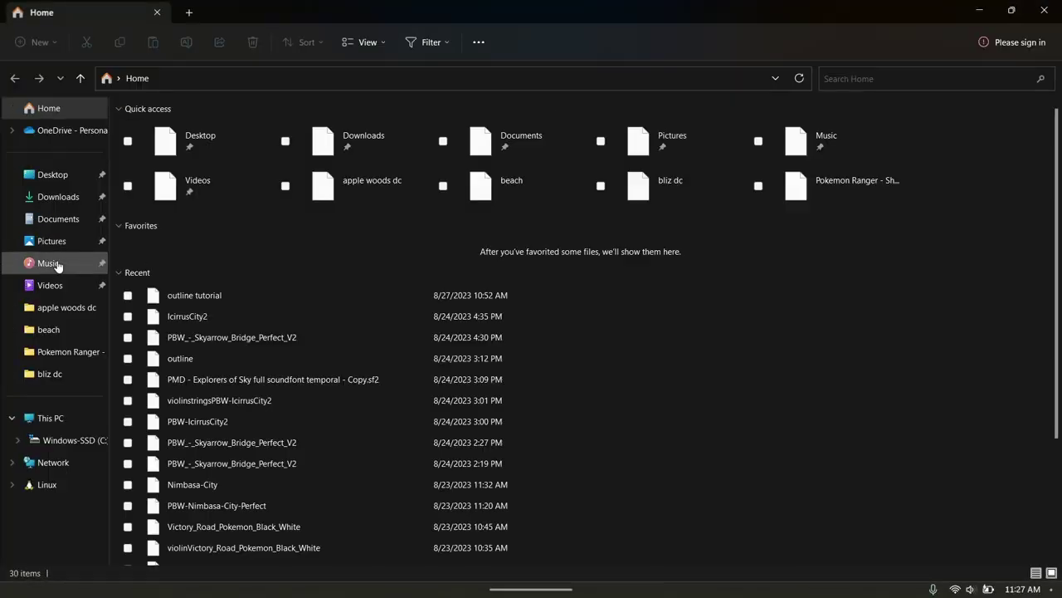
click(47, 330)
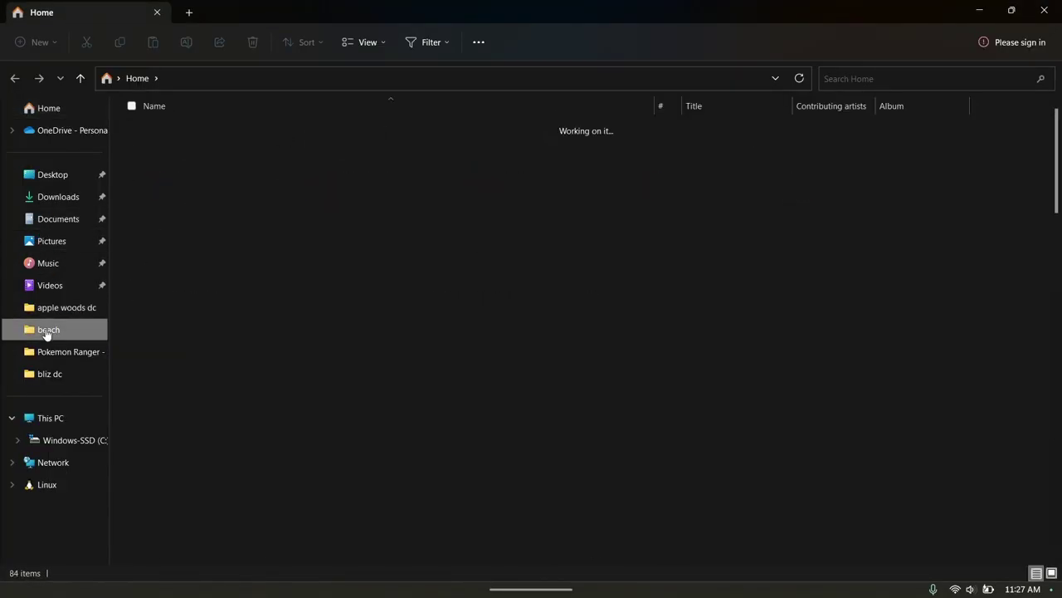
click(146, 80)
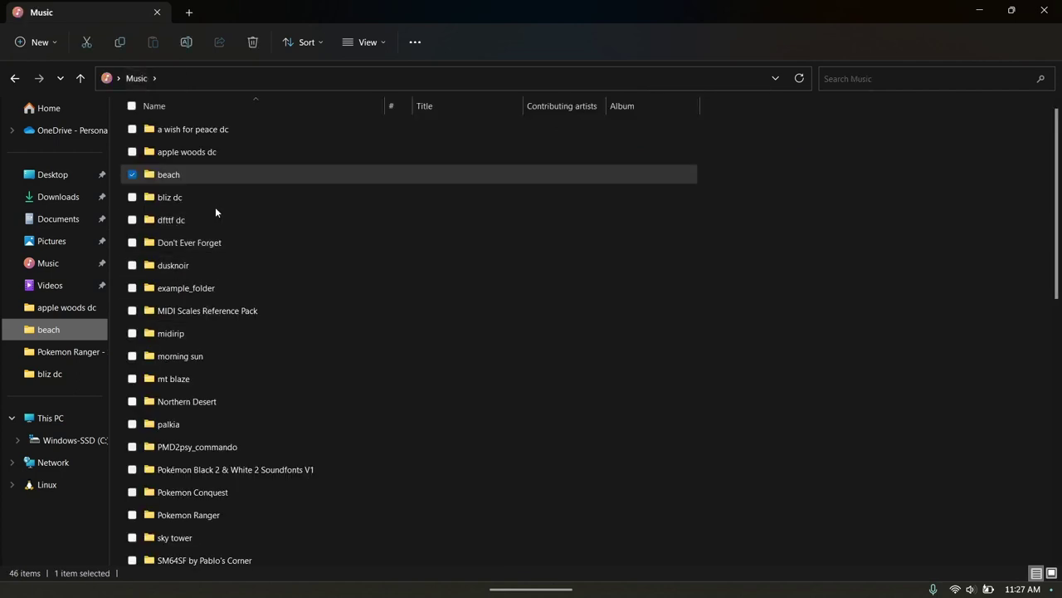
double_click(209, 288)
click(199, 128)
drag(216, 106, 366, 106)
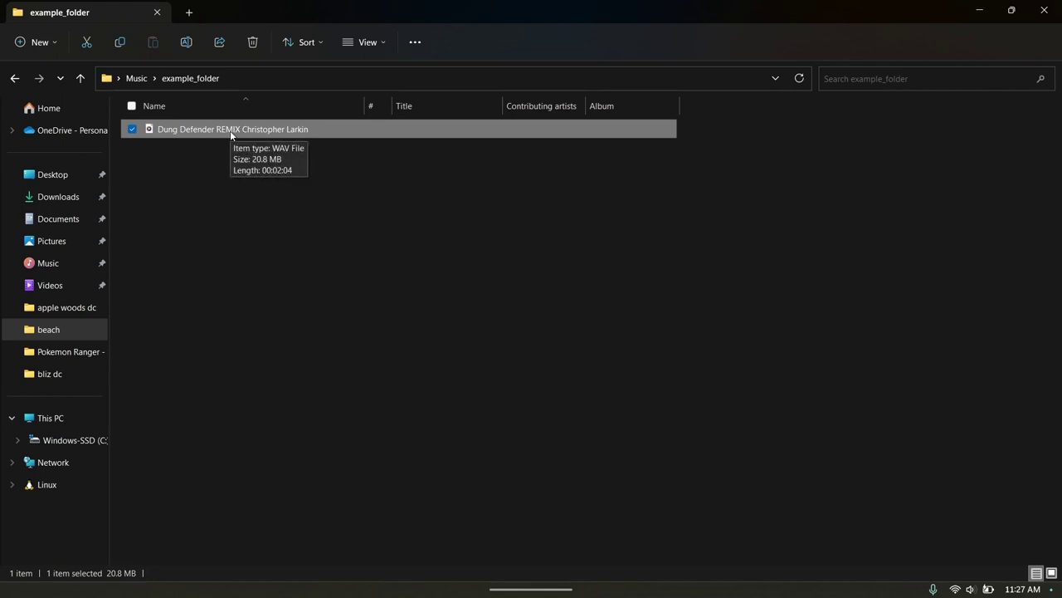
click(772, 569)
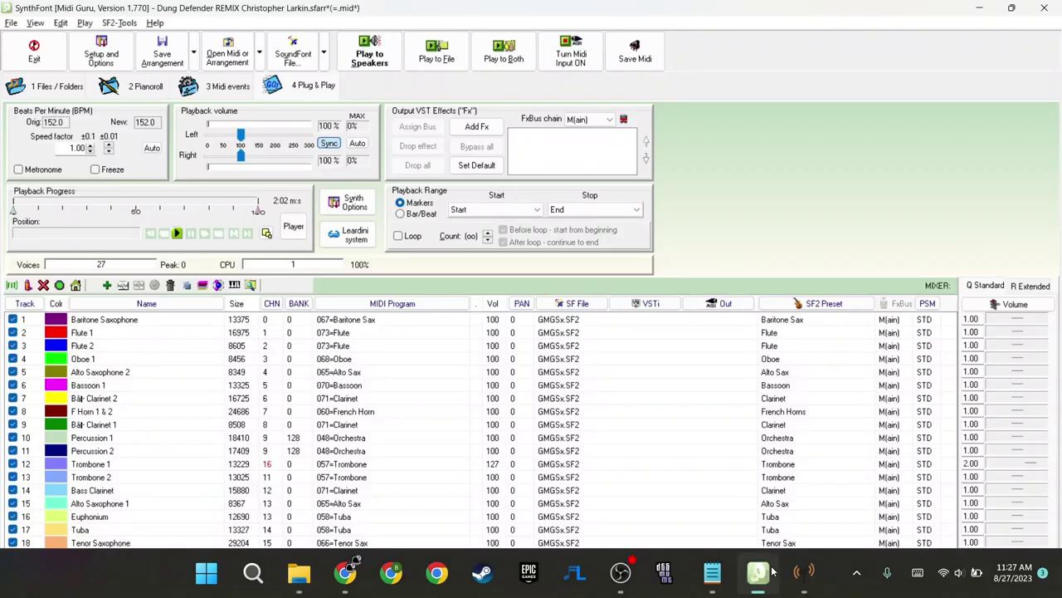
click(772, 569)
Play the exported WAV in Media Player, sampling several positions, and close the player and put the folder window away.
double_click(228, 131)
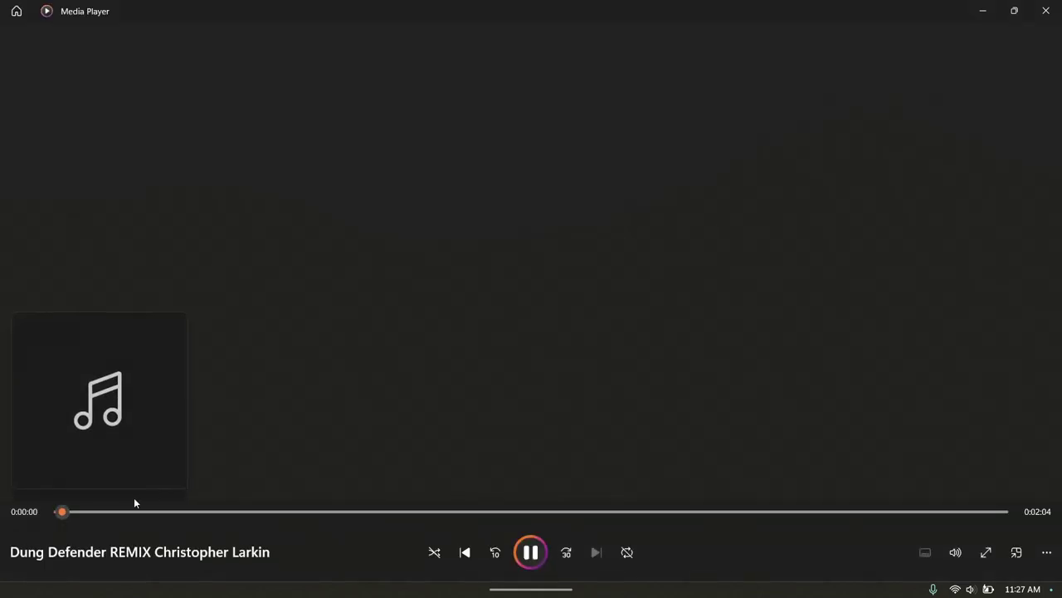
drag(66, 512, 166, 513)
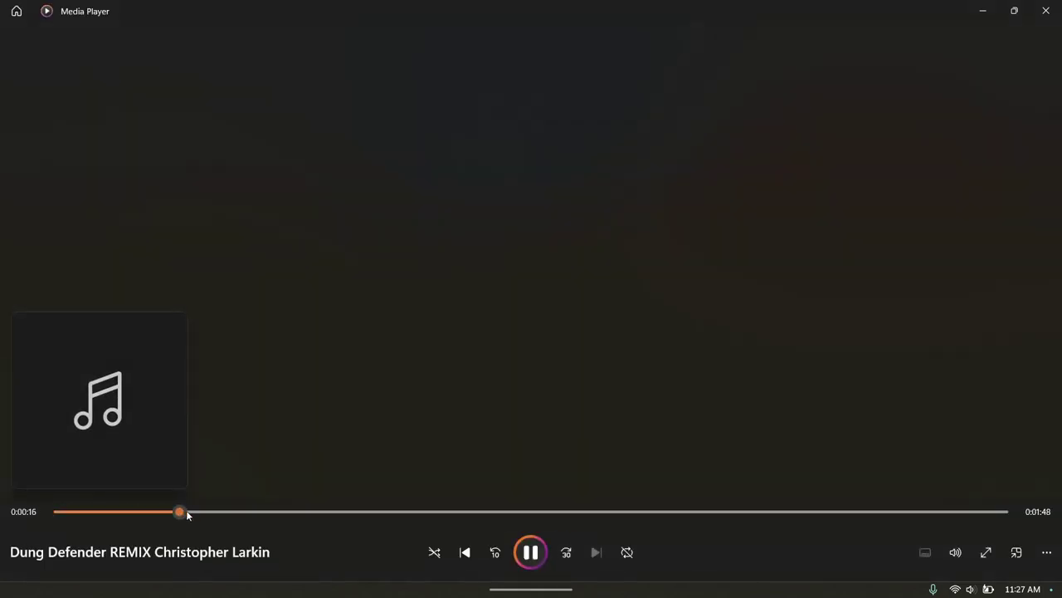
click(315, 512)
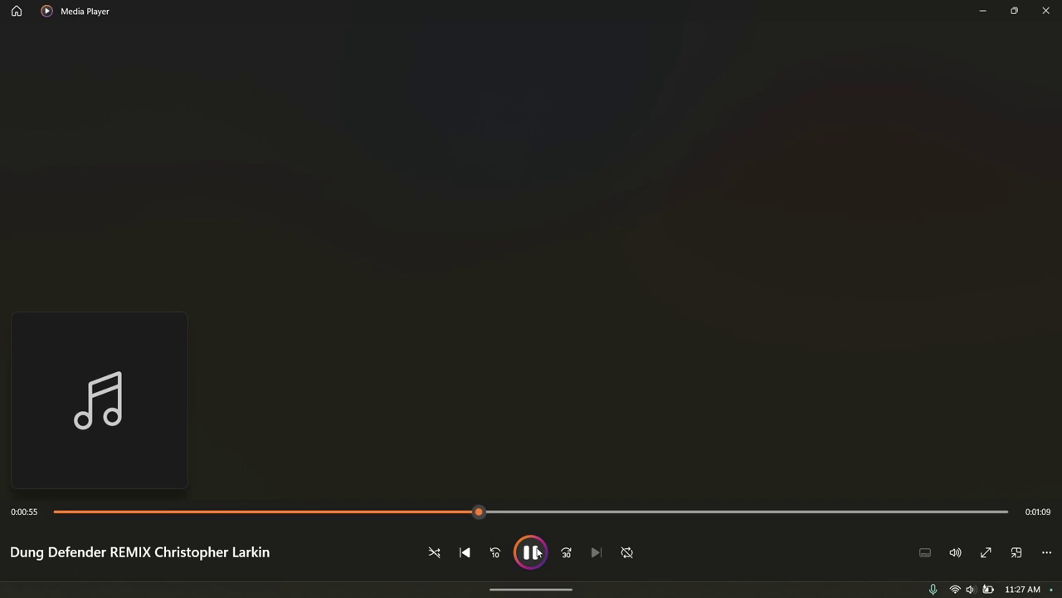
click(523, 537)
click(444, 511)
drag(426, 516, 223, 517)
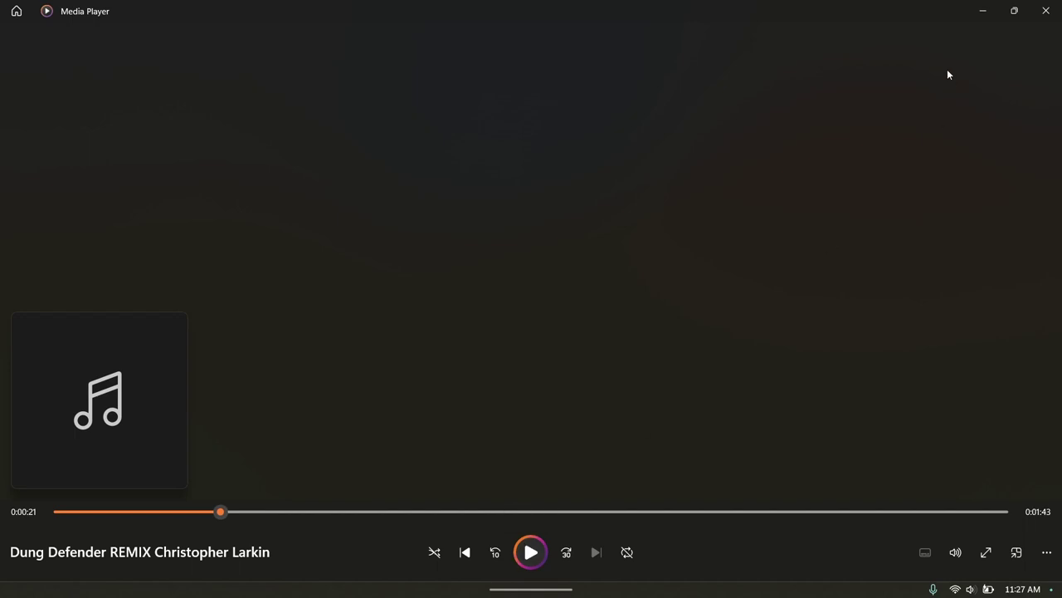
click(1046, 11)
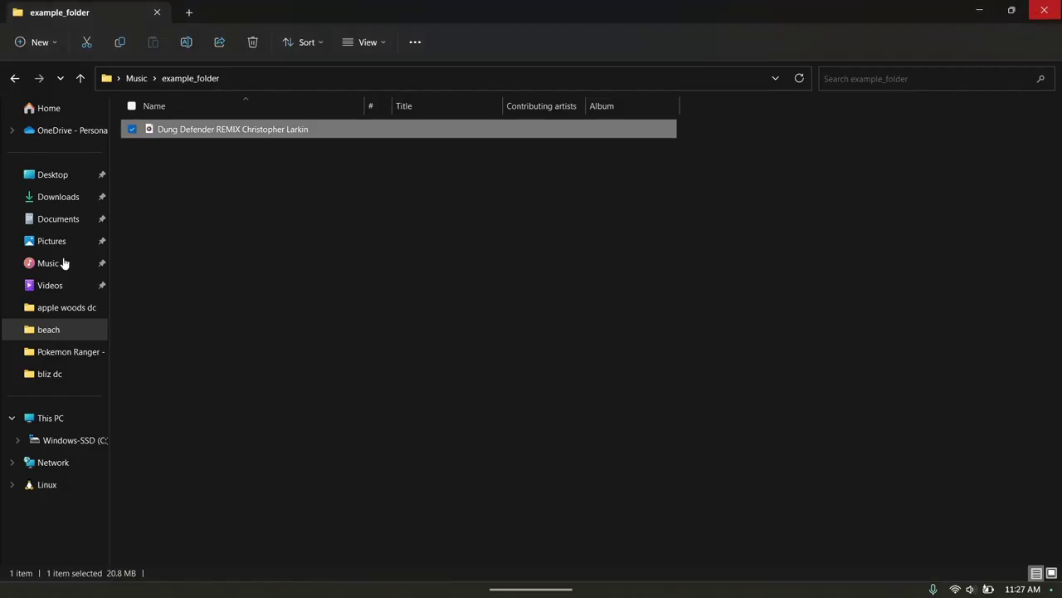
click(980, 12)
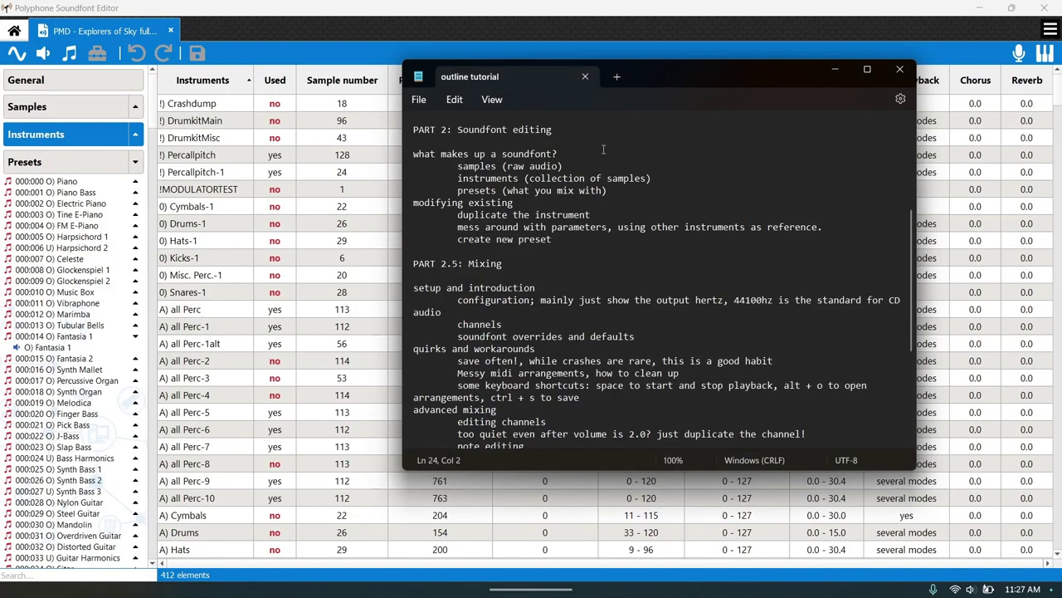
Switch to SynthFont and export the arrangement as a 16-bit WAV with separate channel files and long file names, overwriting the existing file.
click(758, 572)
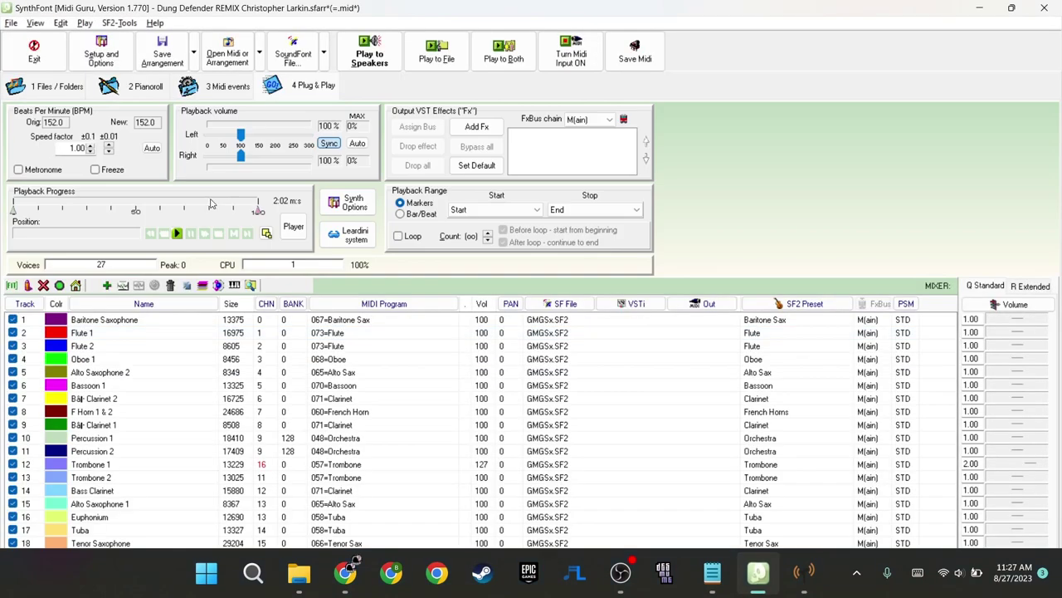
click(438, 47)
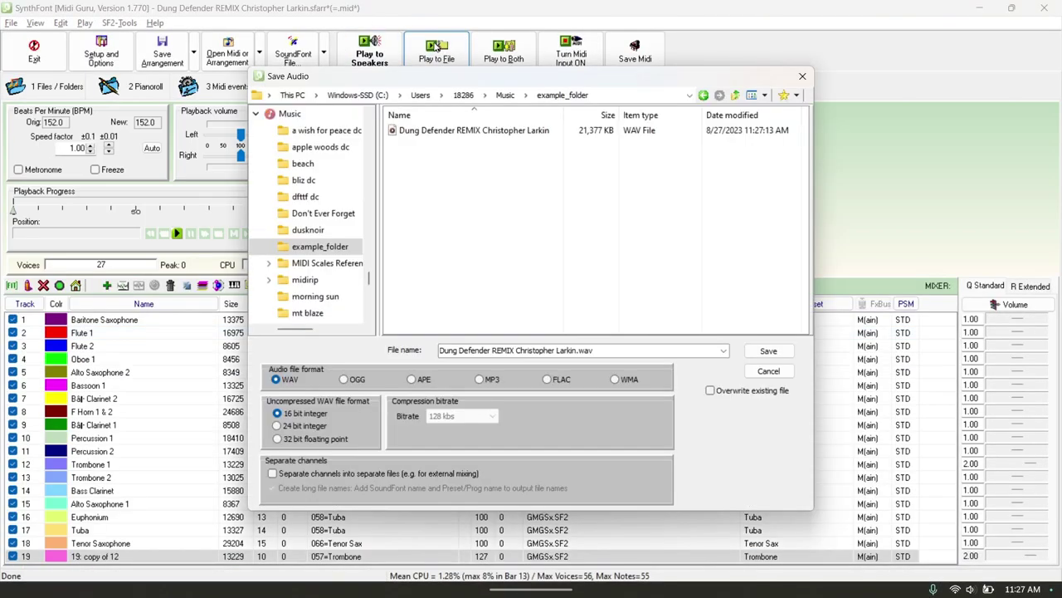
click(315, 475)
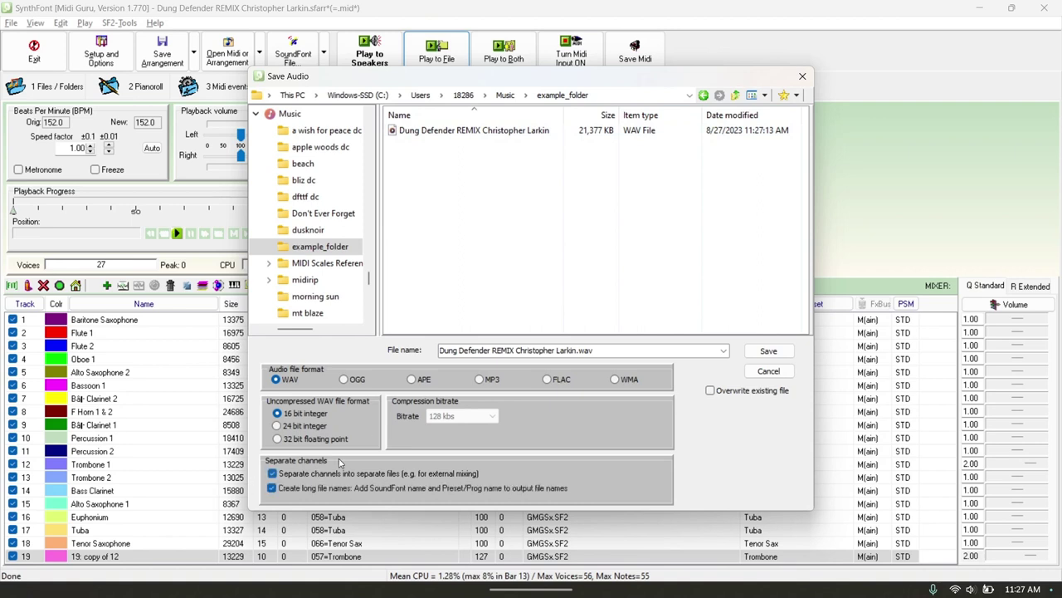
click(293, 490)
click(769, 351)
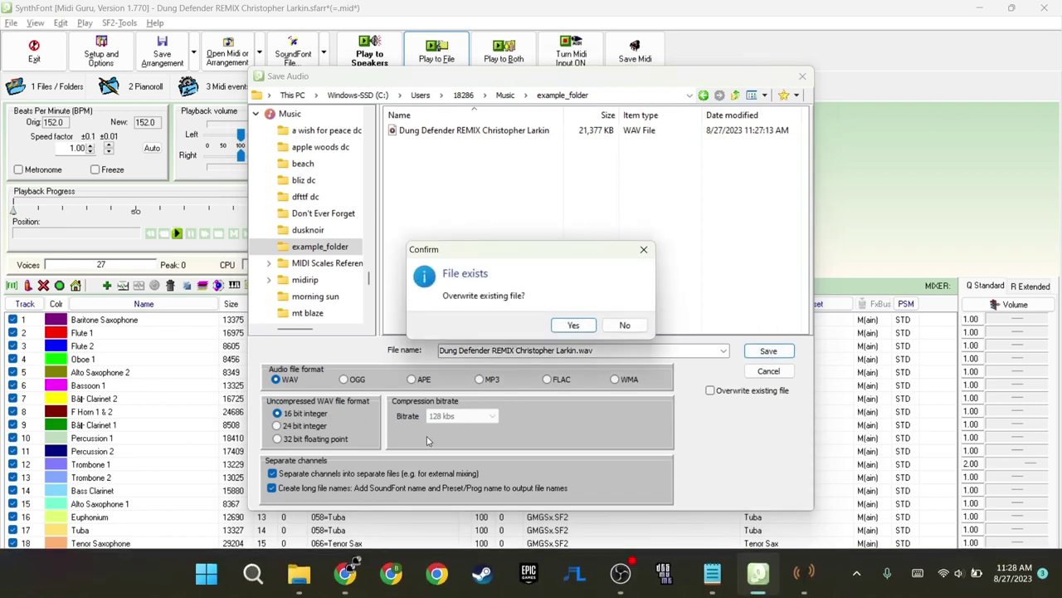
click(574, 325)
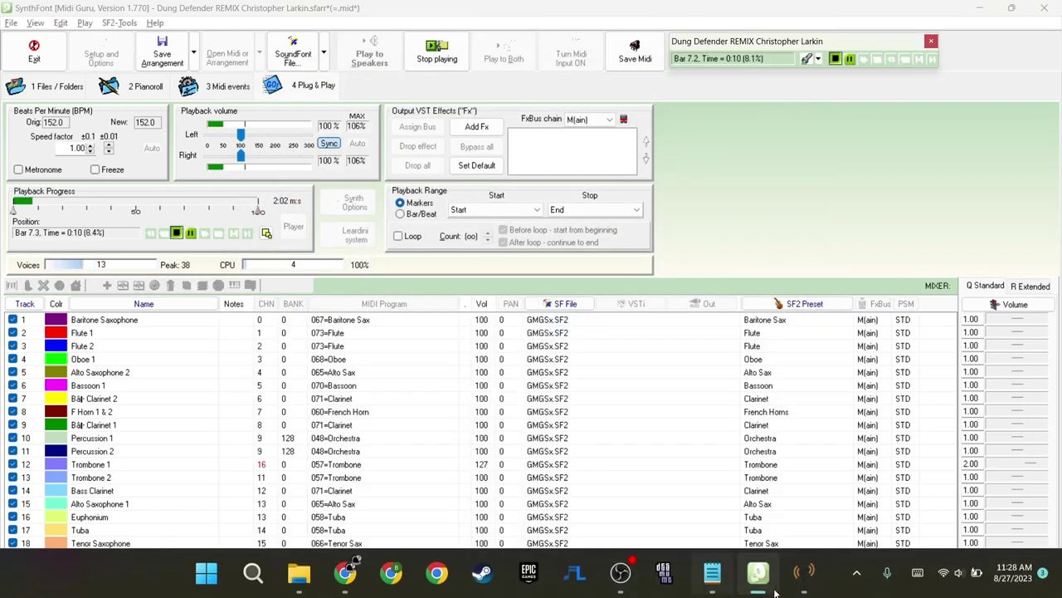
Switch to File Explorer, widen the Name column in example_folder, look through the separate channel WAV files, and close the window.
mouse_move(758, 581)
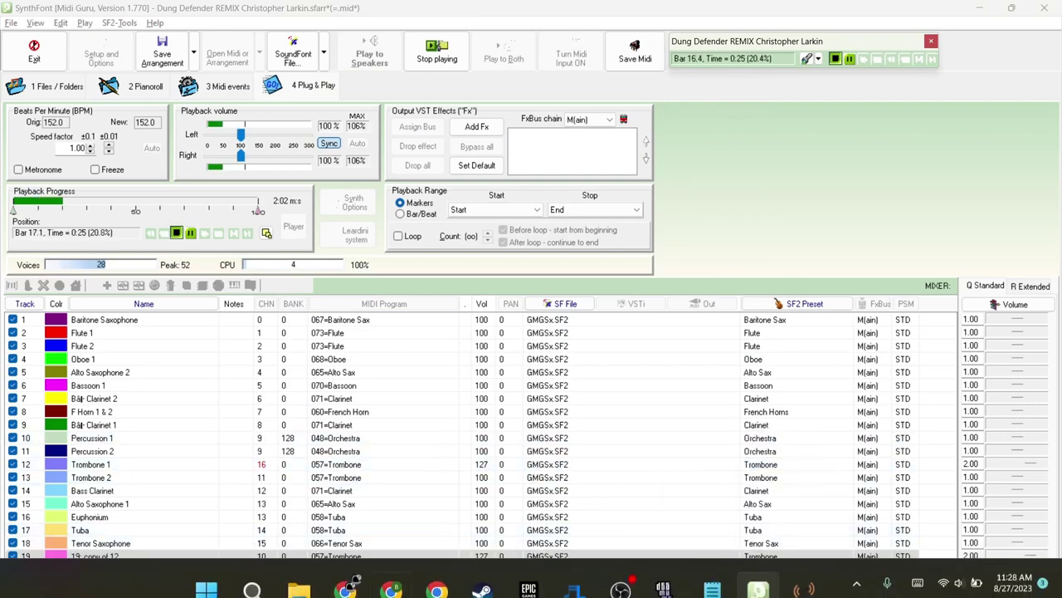
click(300, 573)
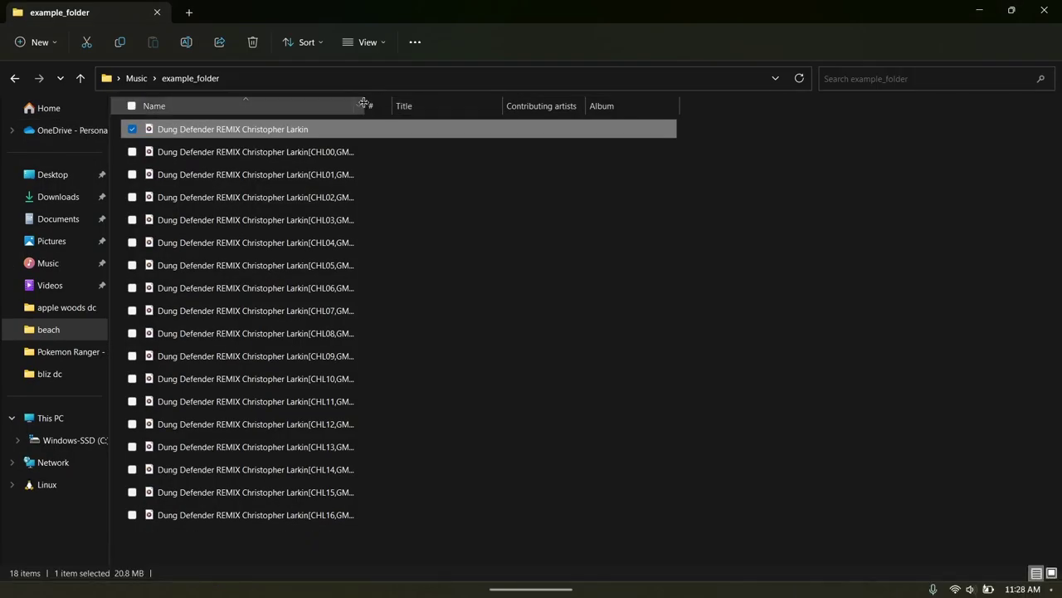
drag(602, 118, 669, 112)
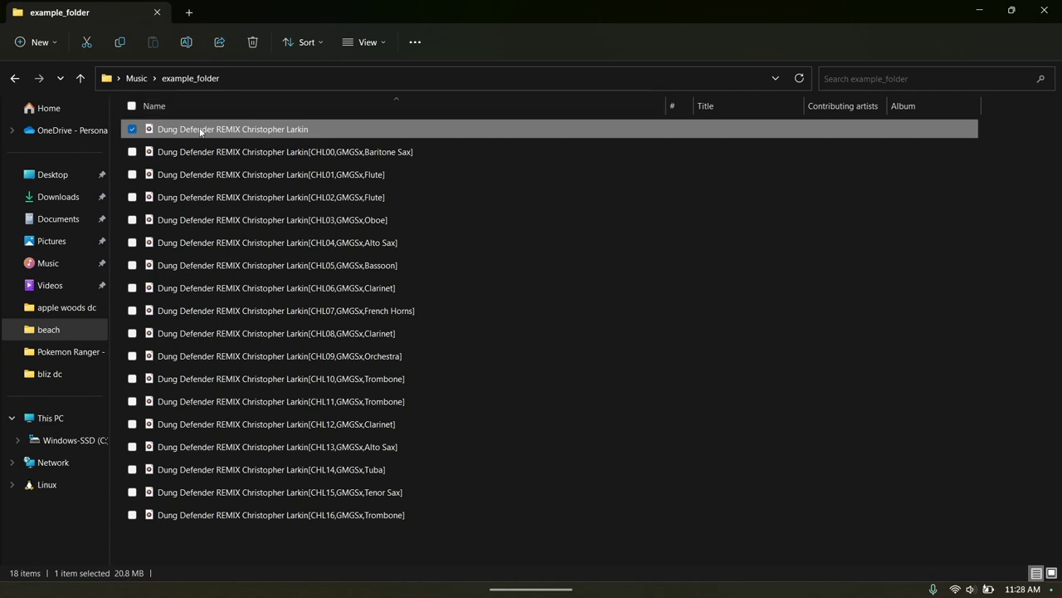
click(341, 156)
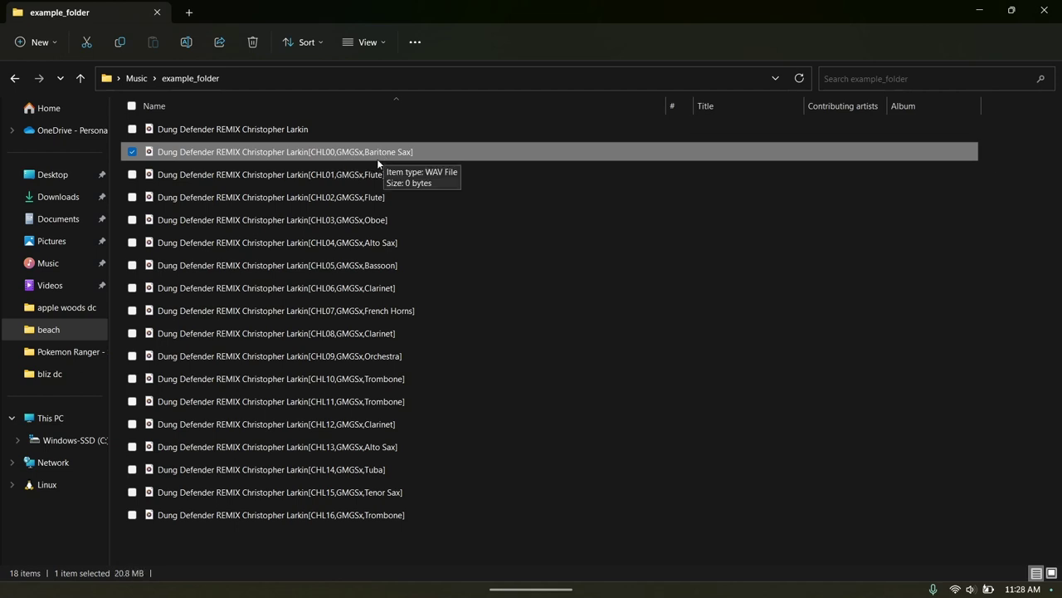
click(384, 169)
click(384, 197)
click(383, 265)
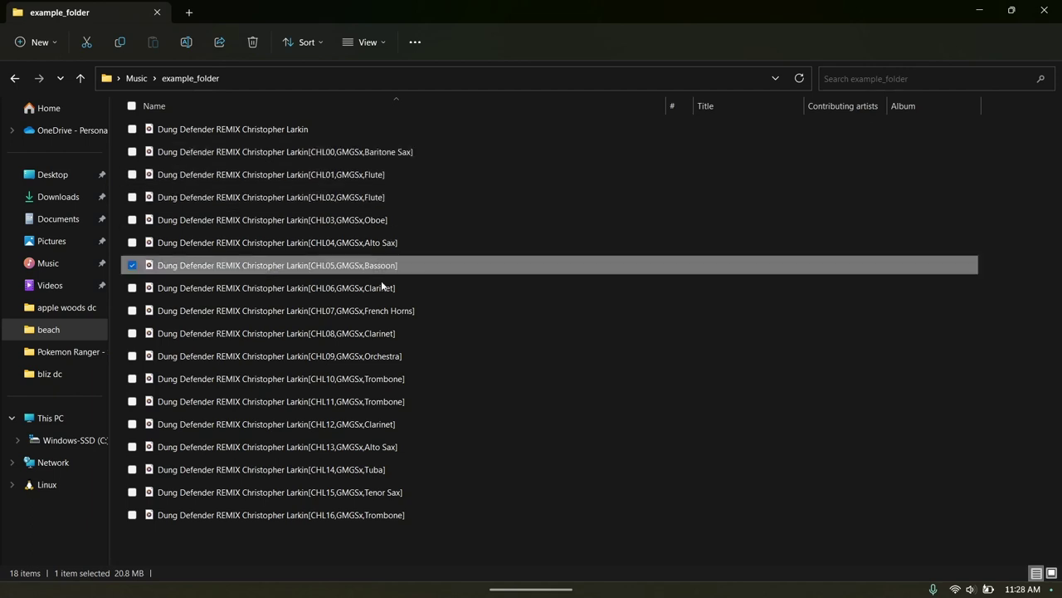
click(1044, 10)
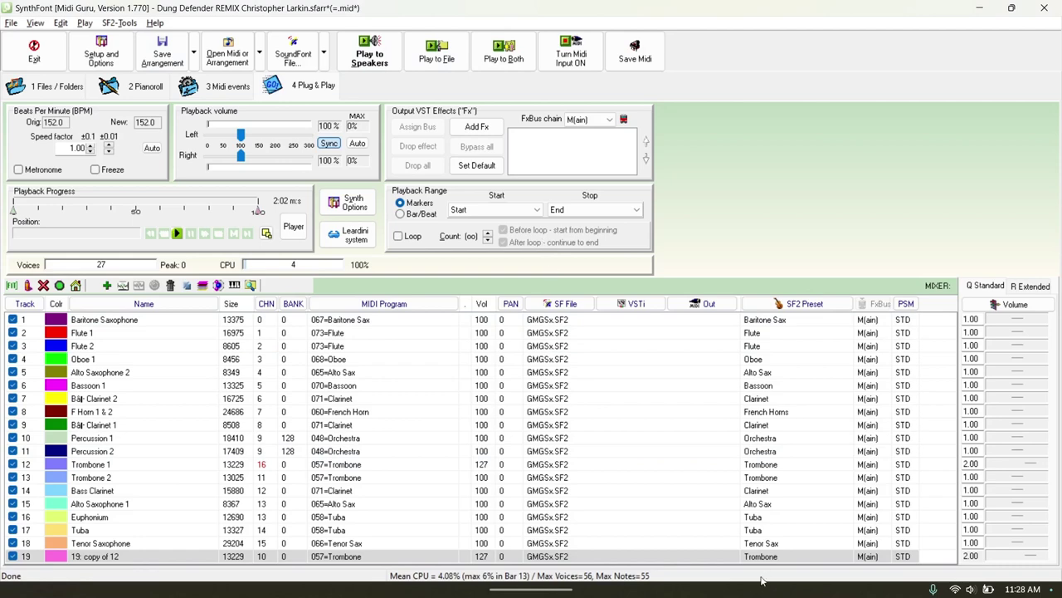
Open the outline tutorial notes in Notepad and read the Part 3 section on exporting and visuals.
mouse_move(616, 571)
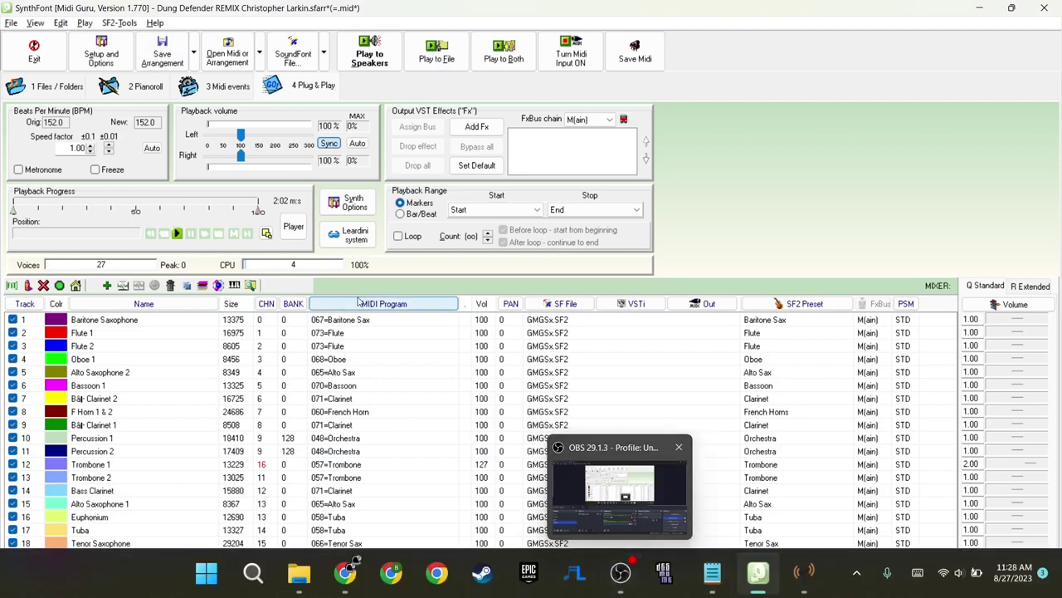
mouse_move(811, 573)
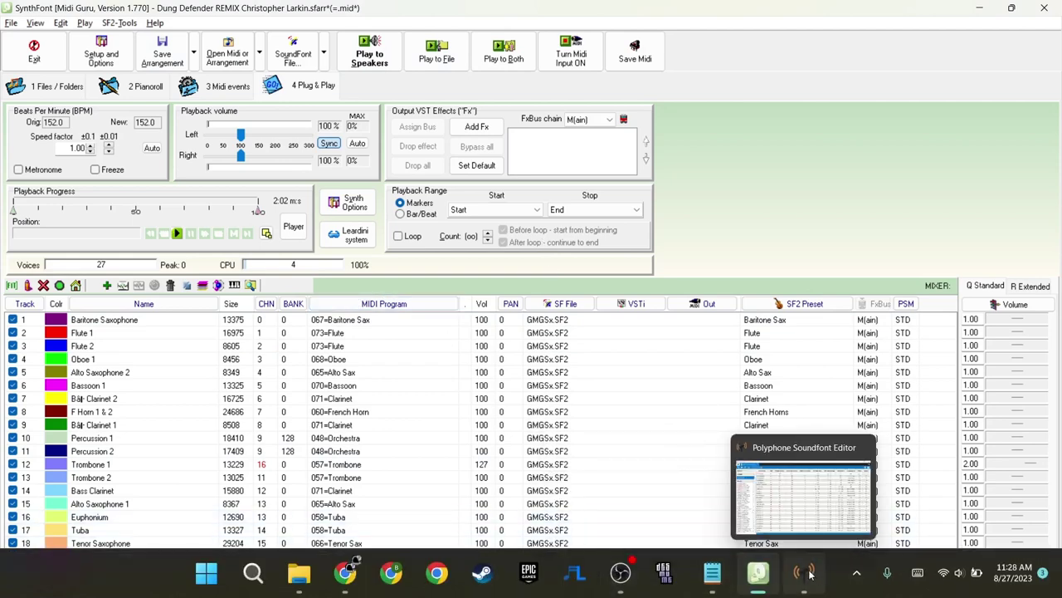
click(712, 573)
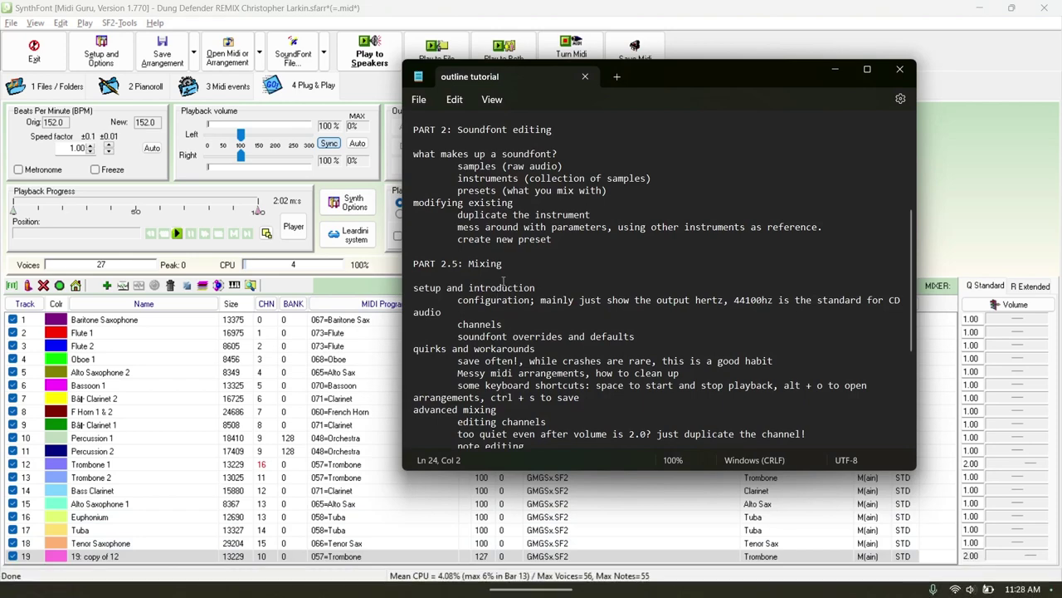
scroll(503, 280, down, 2)
scroll(444, 333, down, 3)
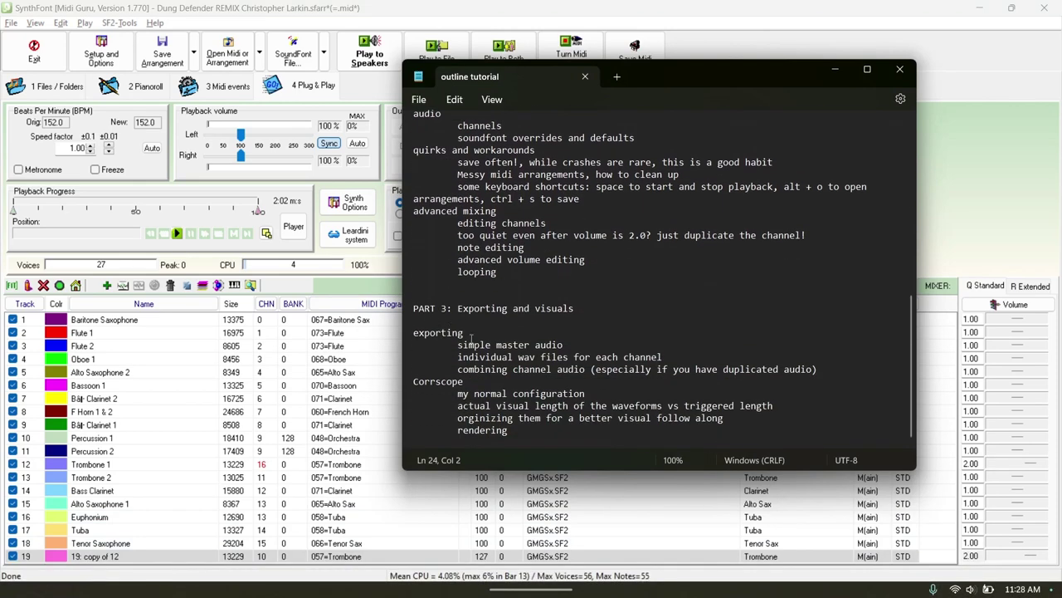
drag(420, 308, 500, 324)
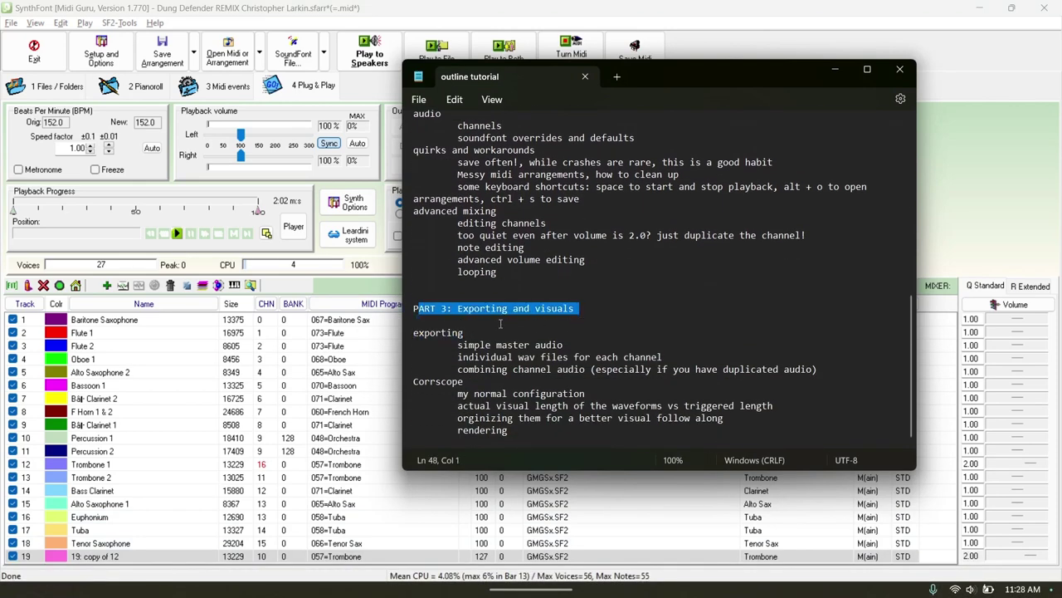
click(524, 357)
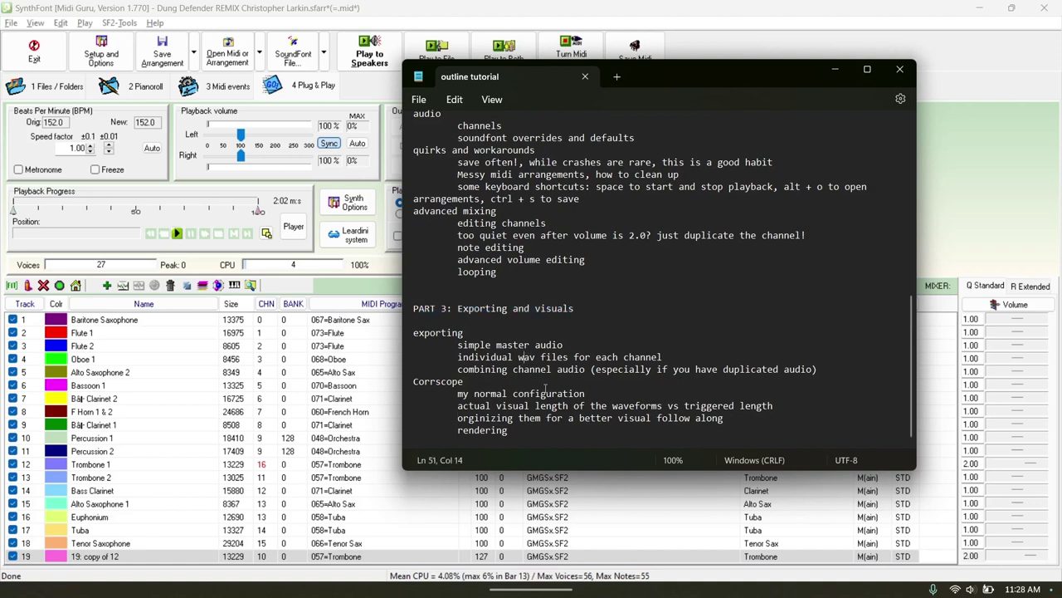
key(ctrl+End)
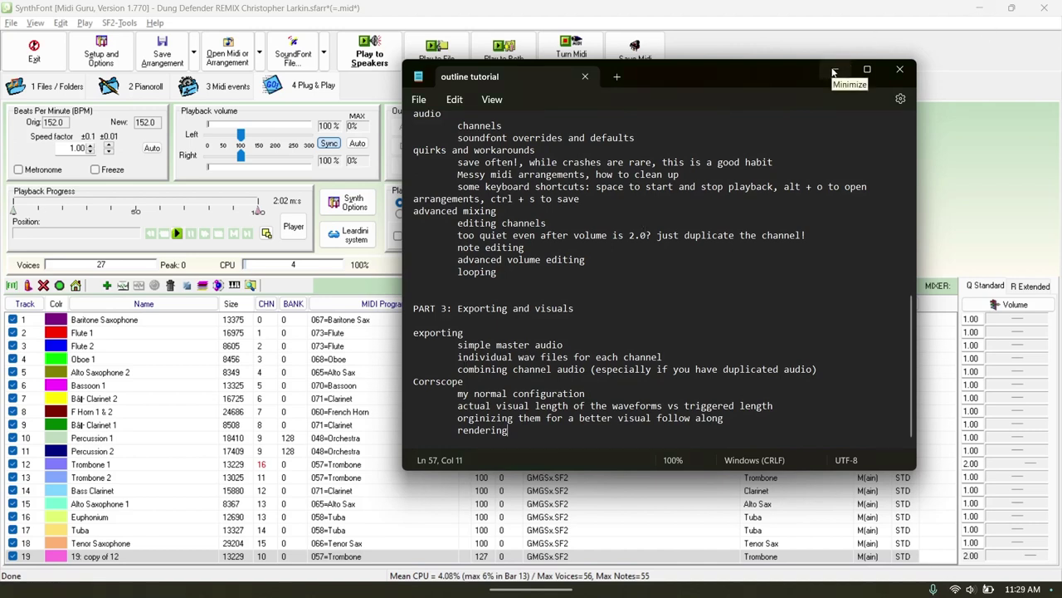
Review the Part 2.5 Mixing section of the outline, covering the configuration, channels and soundfont overrides.
scroll(824, 79, up, 3)
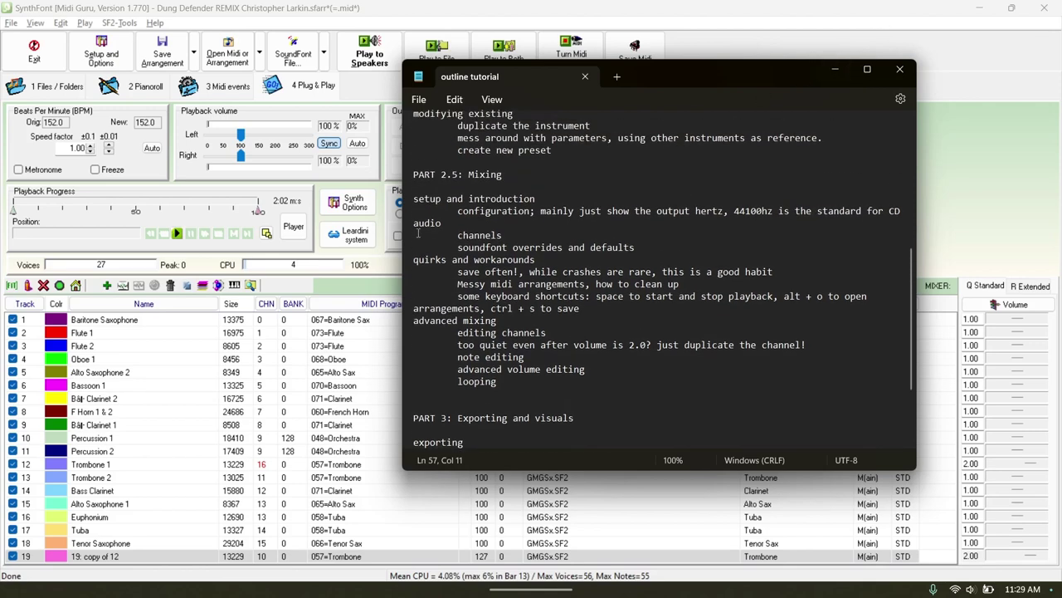
scroll(419, 233, up, 3)
drag(418, 235, 514, 308)
click(515, 308)
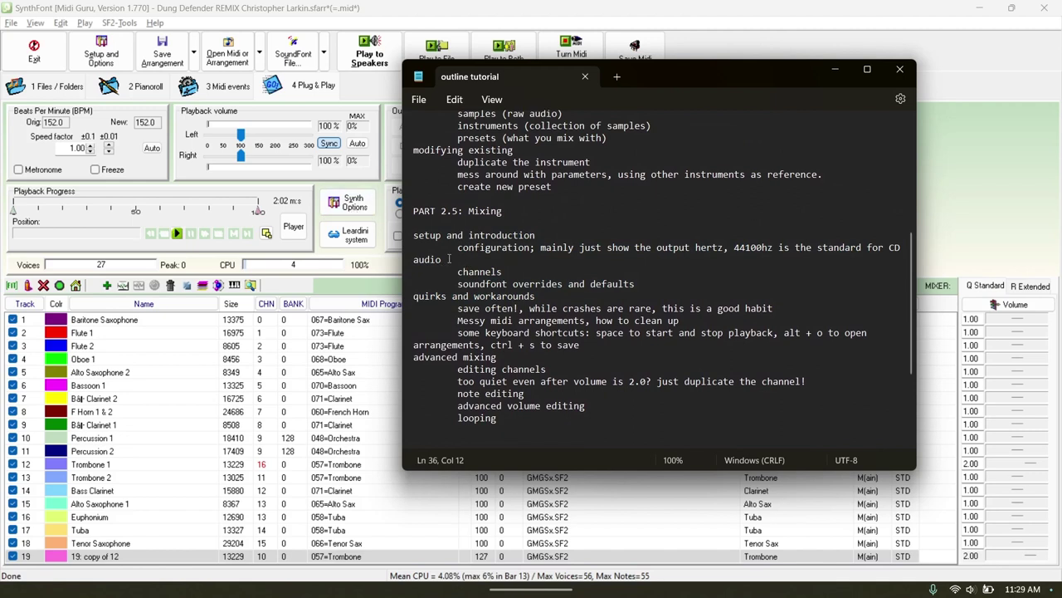
drag(457, 247, 525, 259)
drag(457, 272, 664, 283)
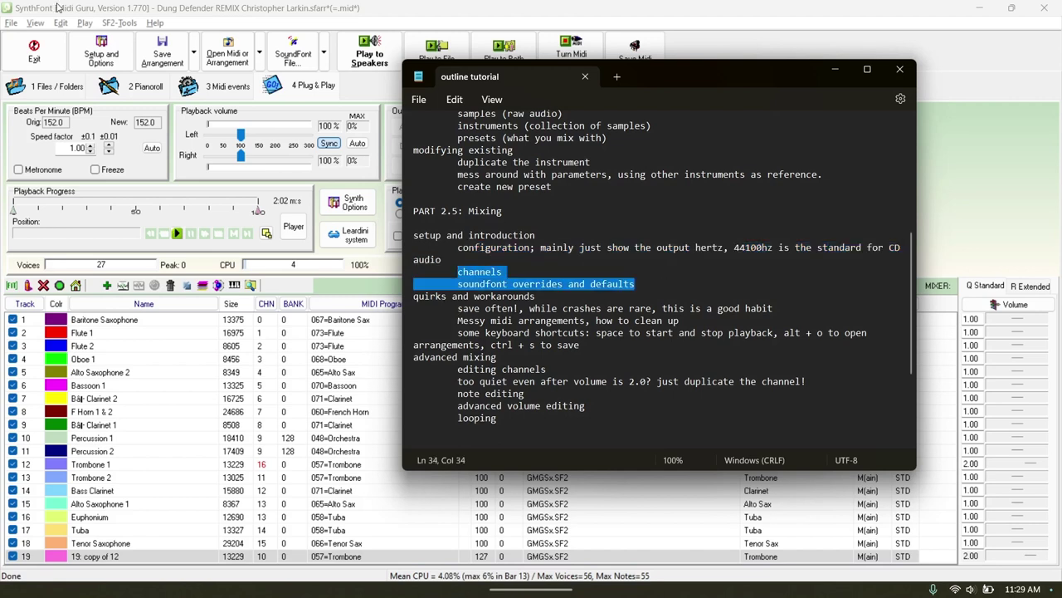
Switch back to SynthFont, show the MIDI events of track 19, and save the MIDI file together with the arrangement.
click(184, 5)
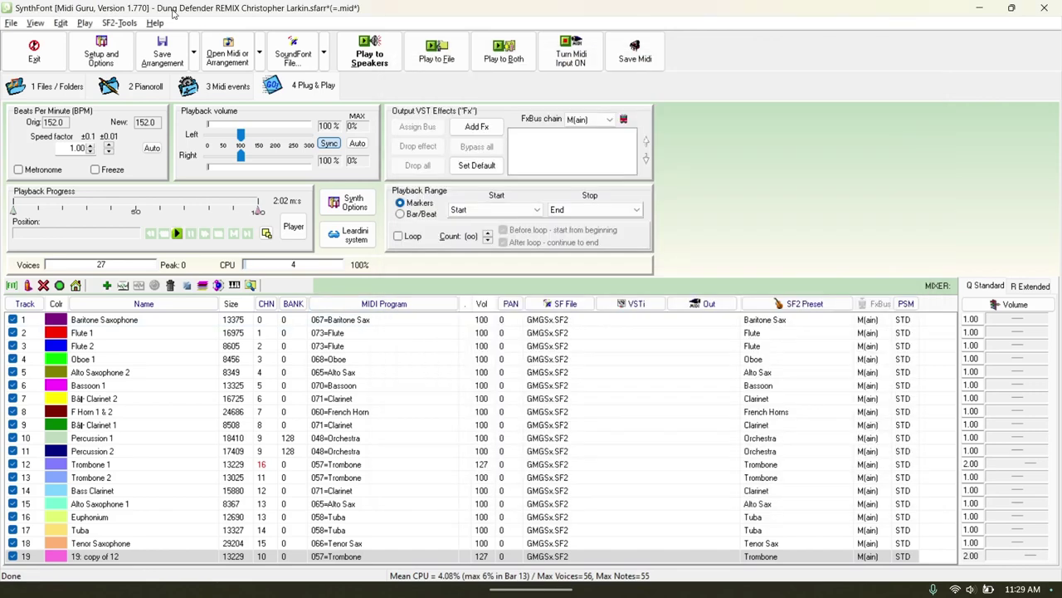
click(162, 59)
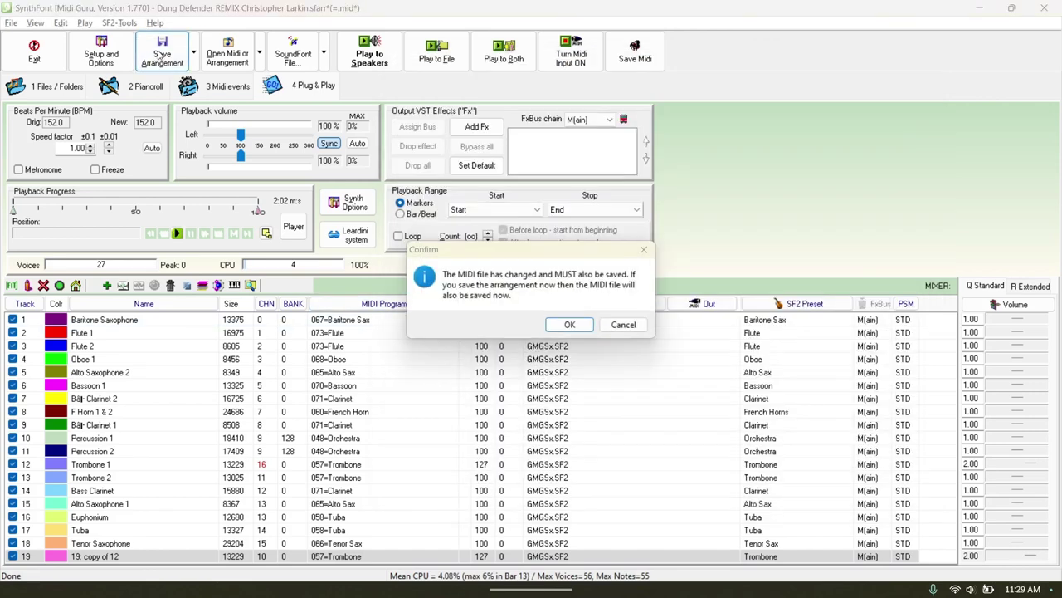
click(622, 324)
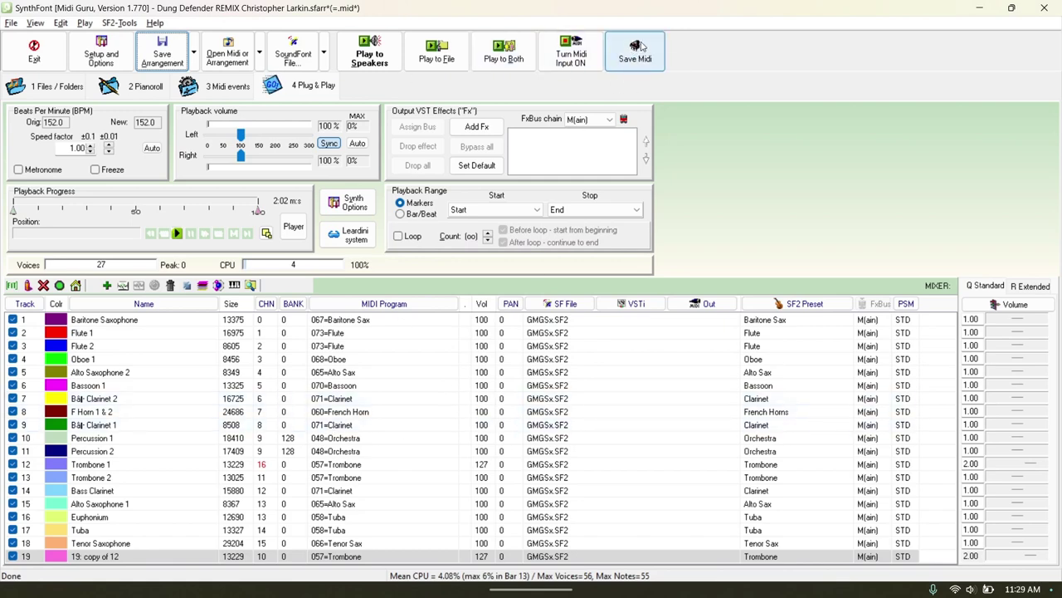
click(192, 88)
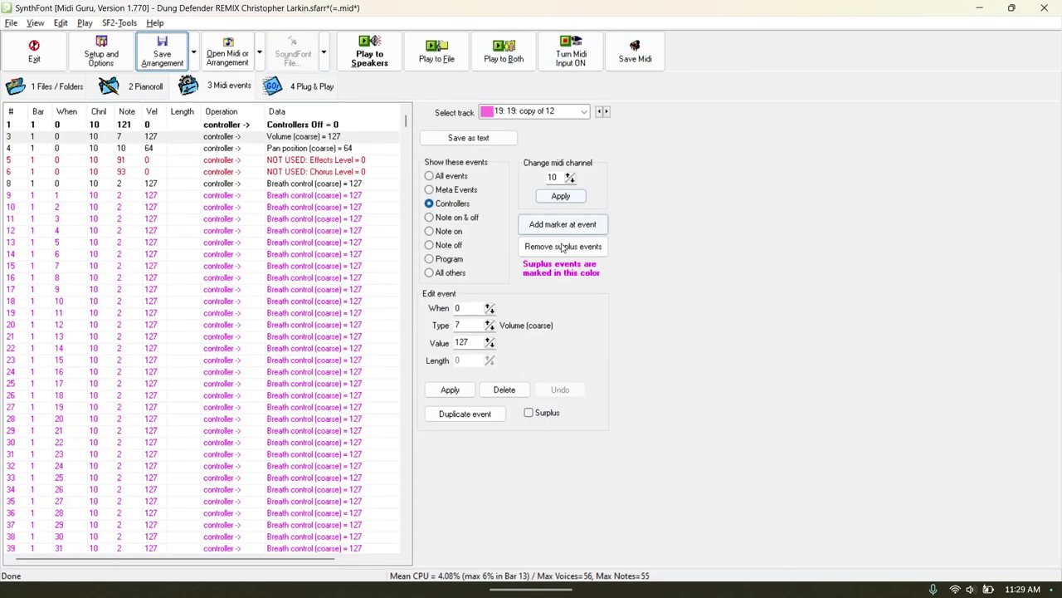
click(635, 51)
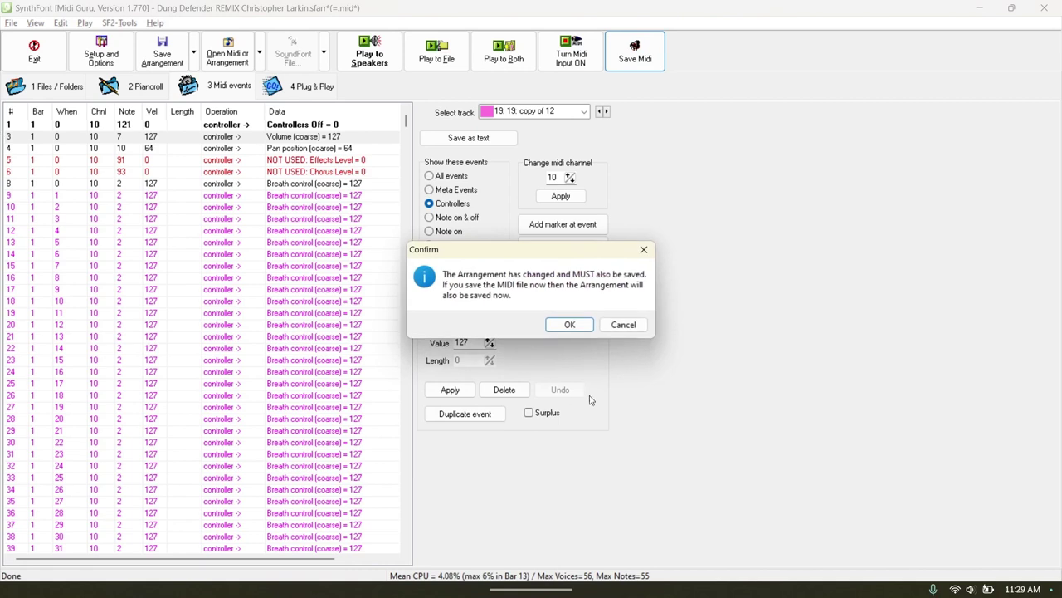
click(569, 322)
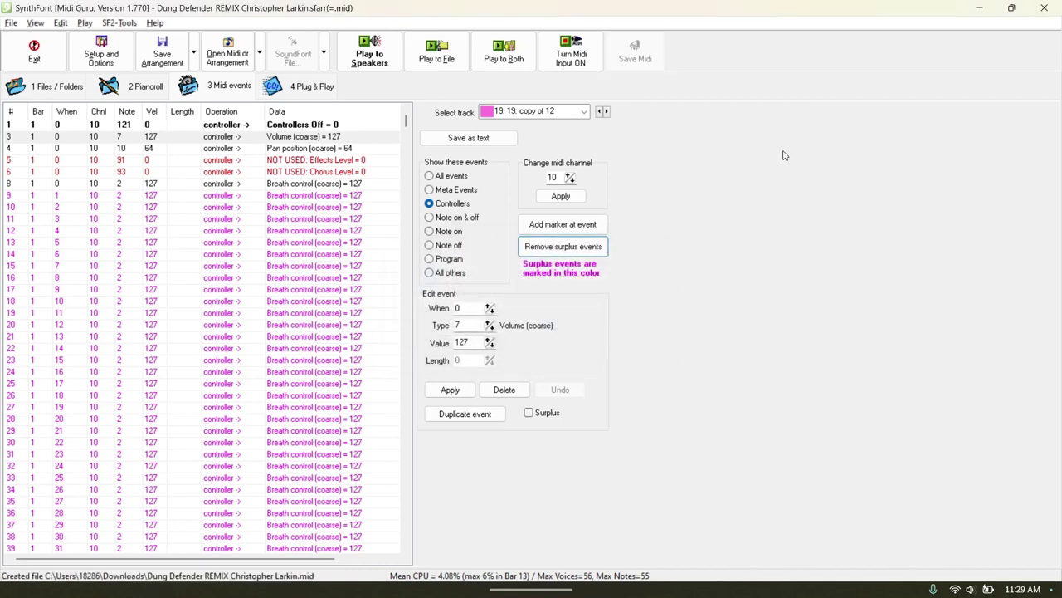
Remove the surplus events from track 19, the copy of track 12, and save the MIDI file.
click(554, 249)
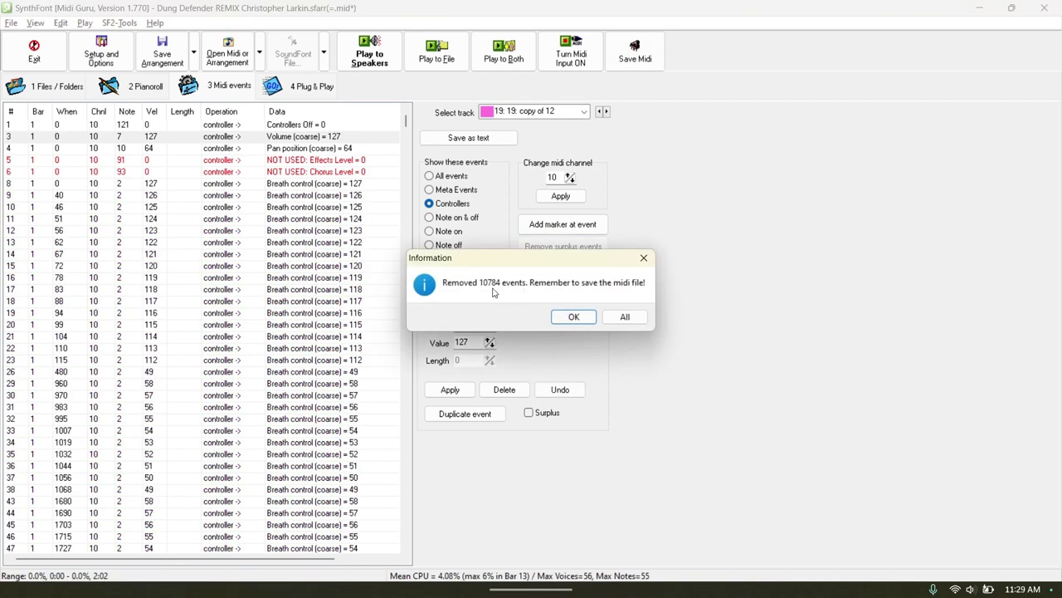
click(573, 318)
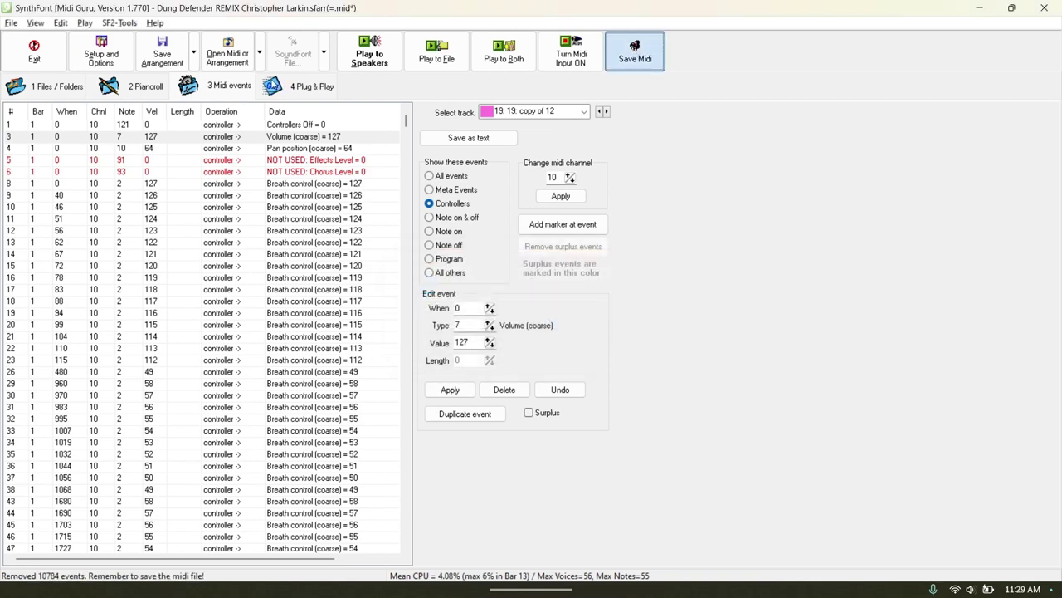
click(635, 52)
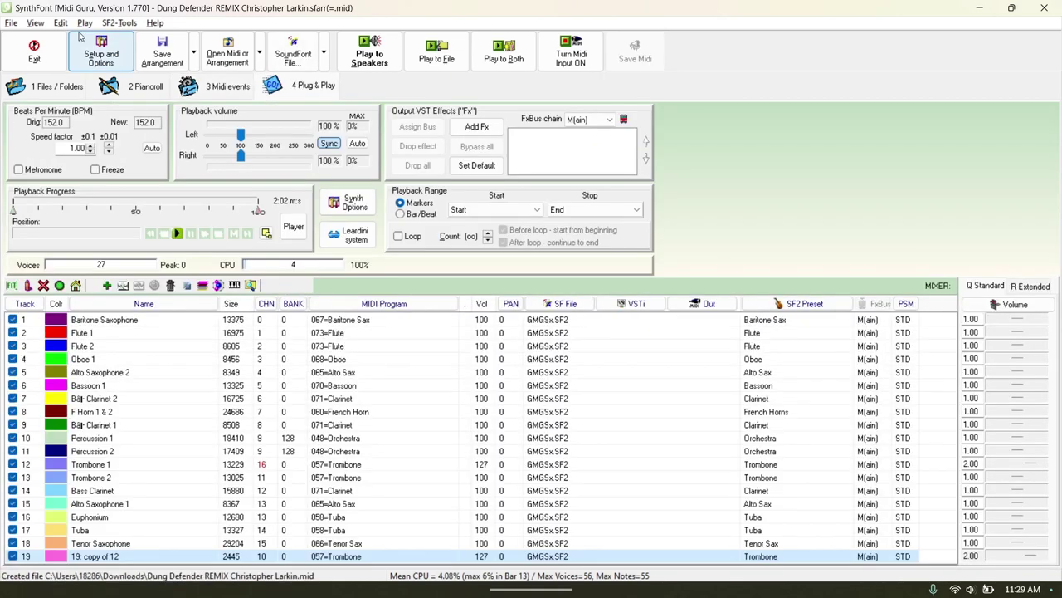
click(11, 23)
click(57, 97)
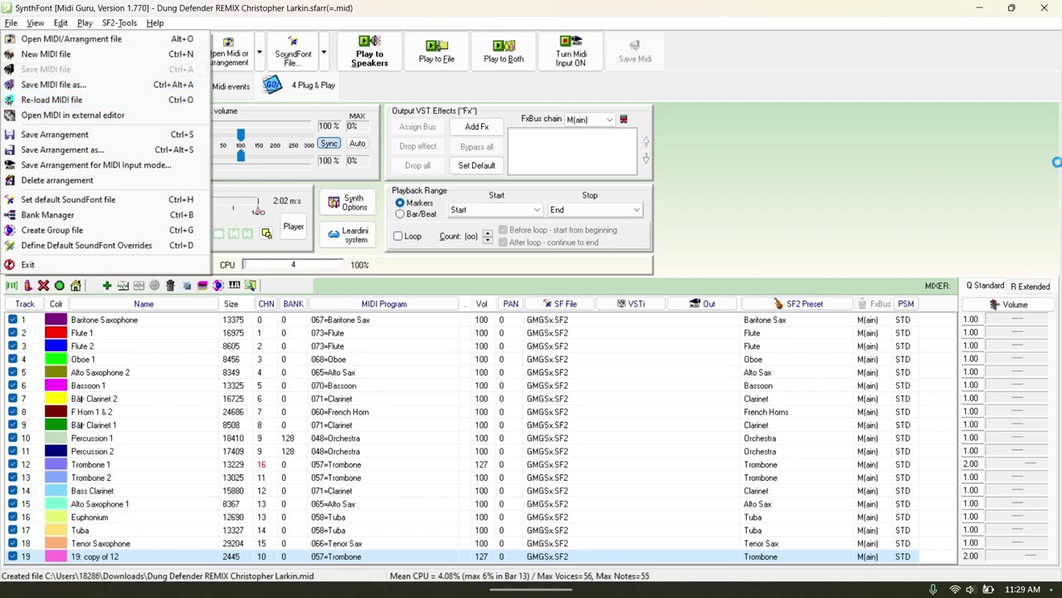
click(360, 324)
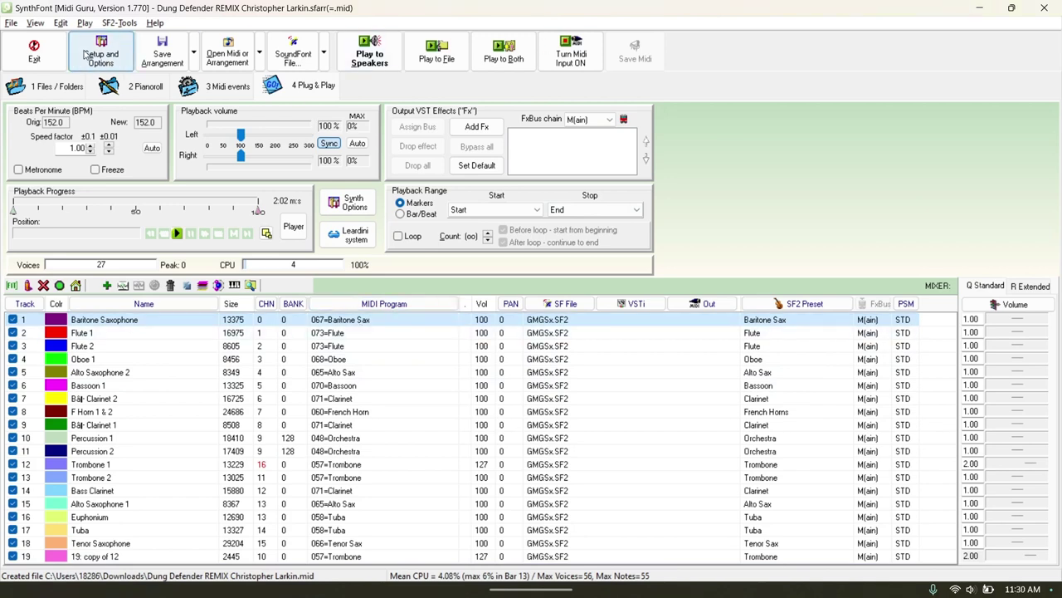
Save the arrangement, and save it once more while muting and unmuting the Baritone Saxophone track.
click(162, 46)
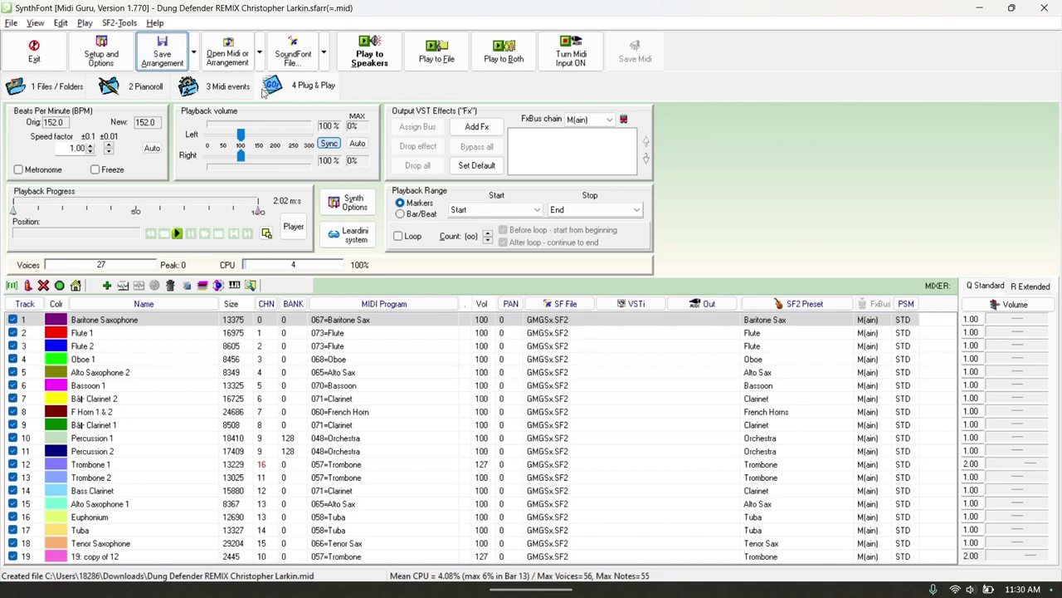
click(13, 320)
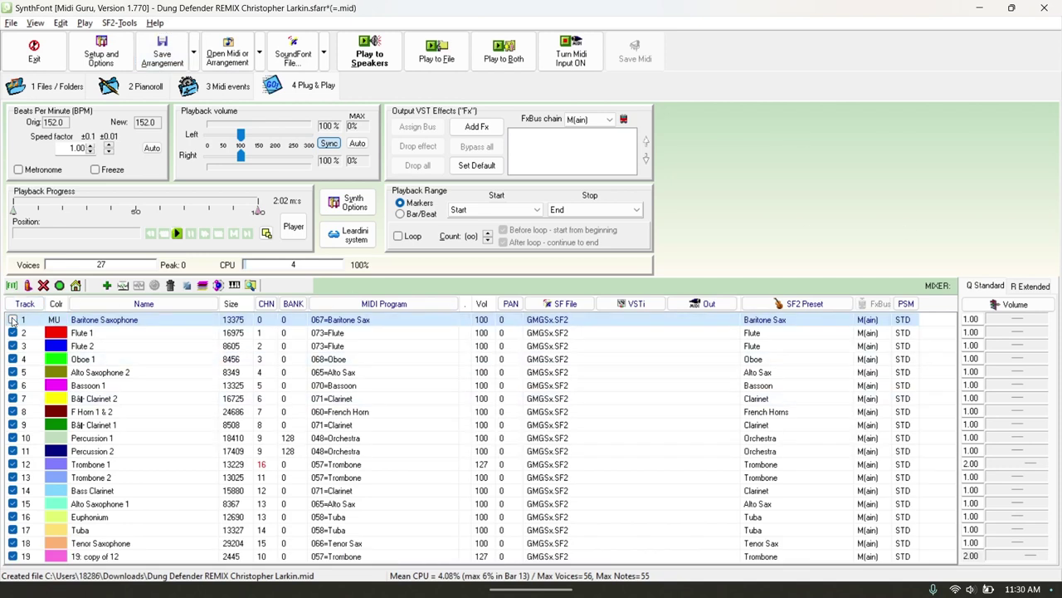
key(ctrl+s)
click(13, 319)
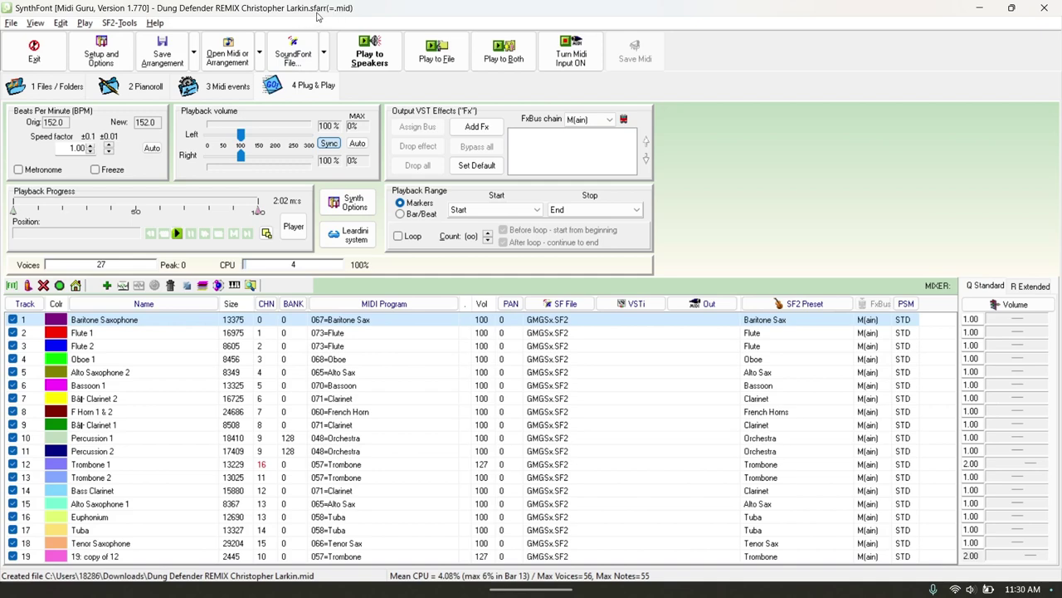
Check the file-opening shortcuts without opening anything, and play the Dung Defender REMIX briefly before stopping it.
key(space)
key(space)
key(ctrl+o)
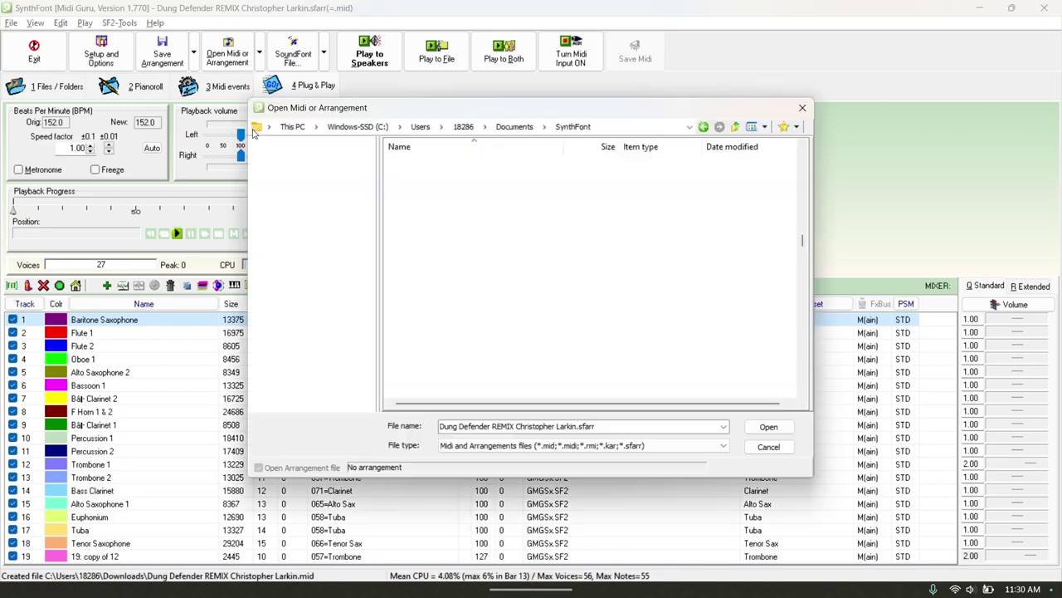
click(802, 107)
click(5, 23)
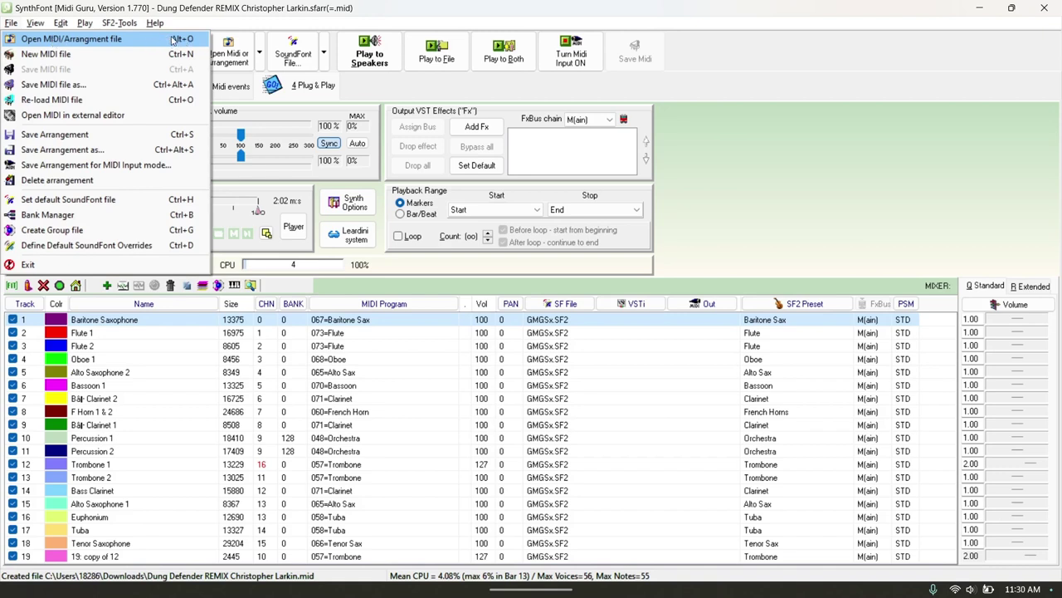
click(809, 202)
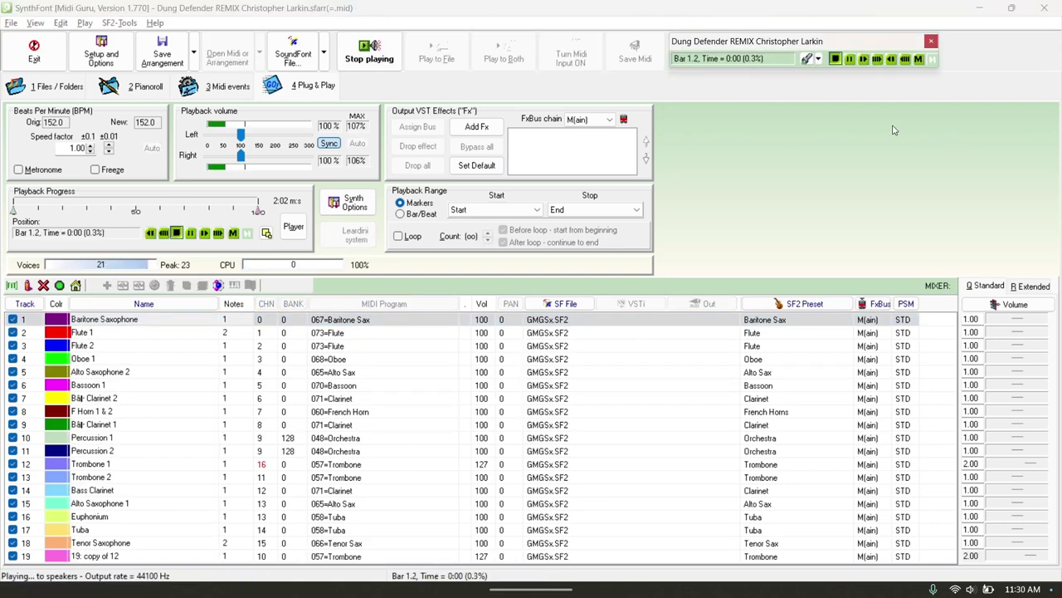
key(Escape)
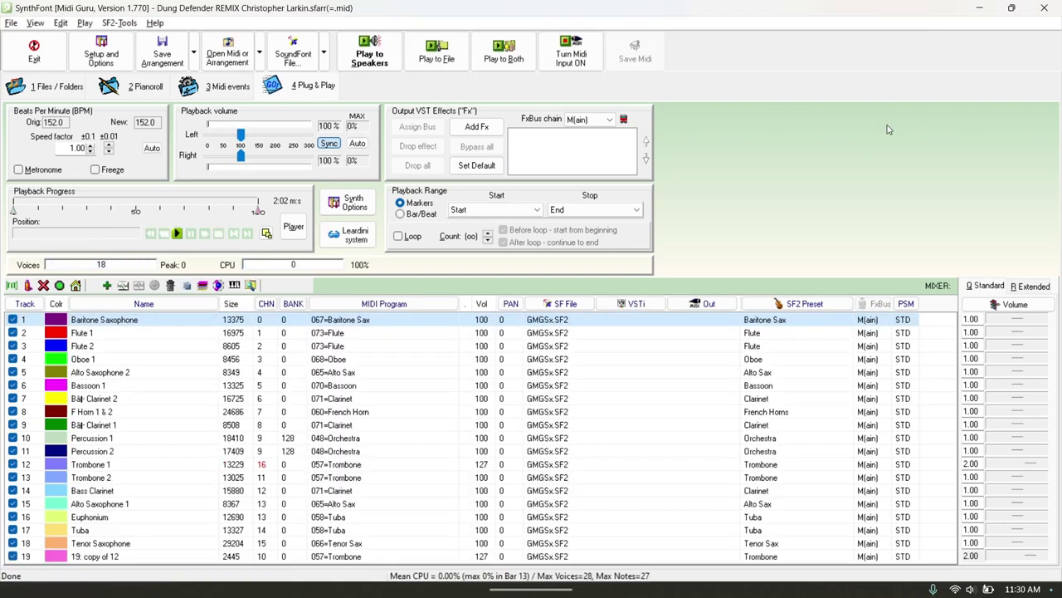
Switch to the Notepad outline, review the quirks and workarounds and advanced mixing sections, and return to SynthFont.
mouse_move(802, 564)
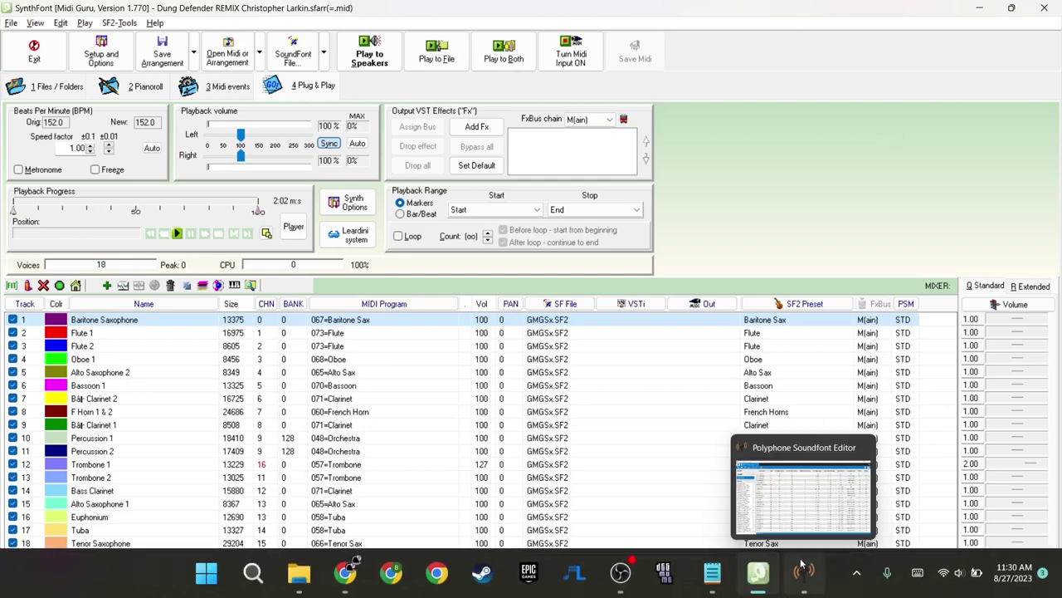
click(713, 573)
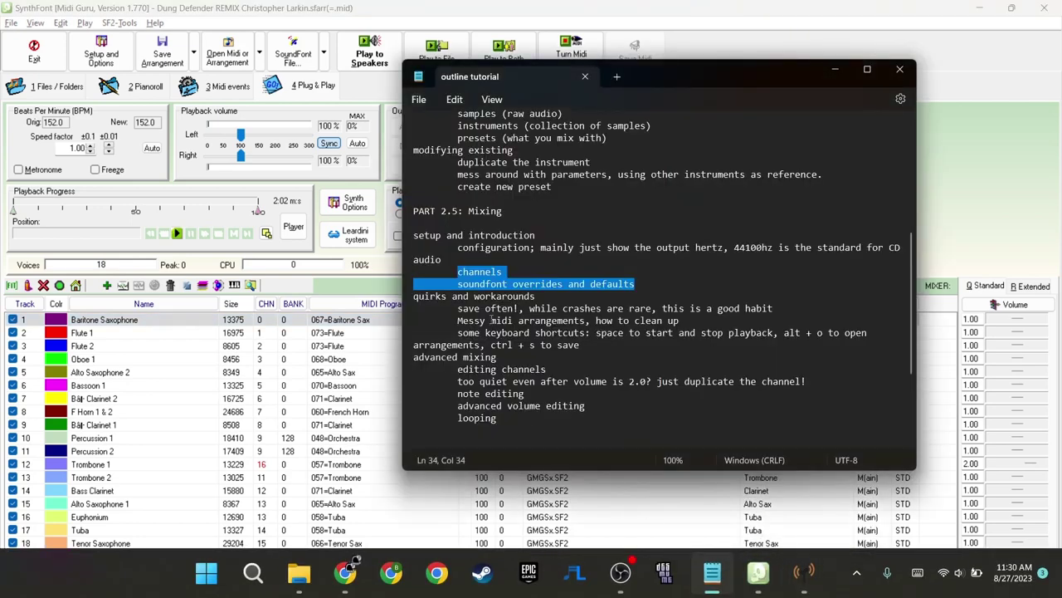
click(437, 295)
drag(438, 296, 908, 337)
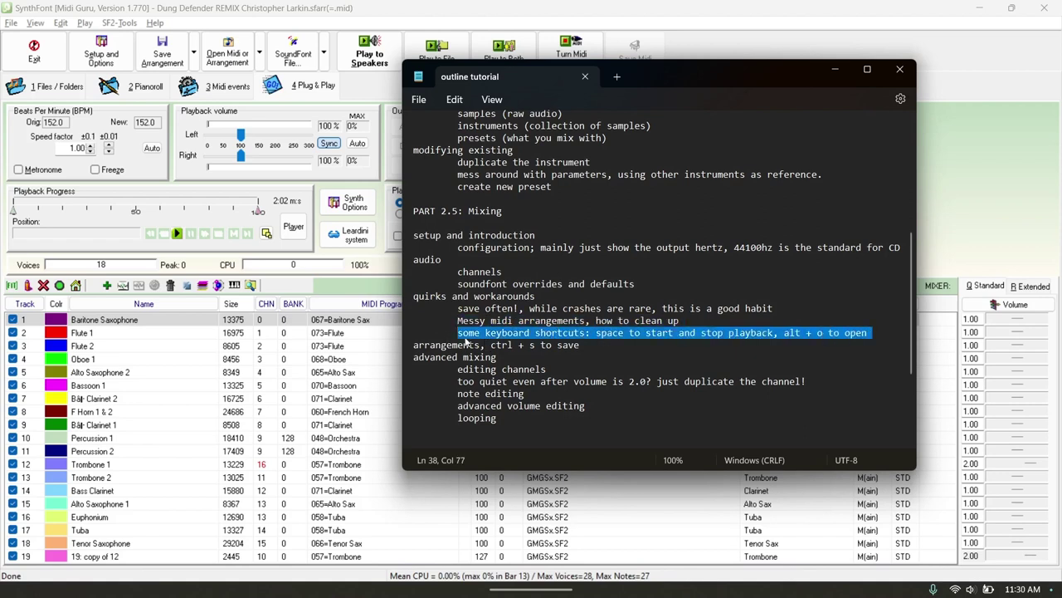
click(466, 340)
scroll(456, 349, down, 2)
drag(457, 295, 613, 351)
click(461, 326)
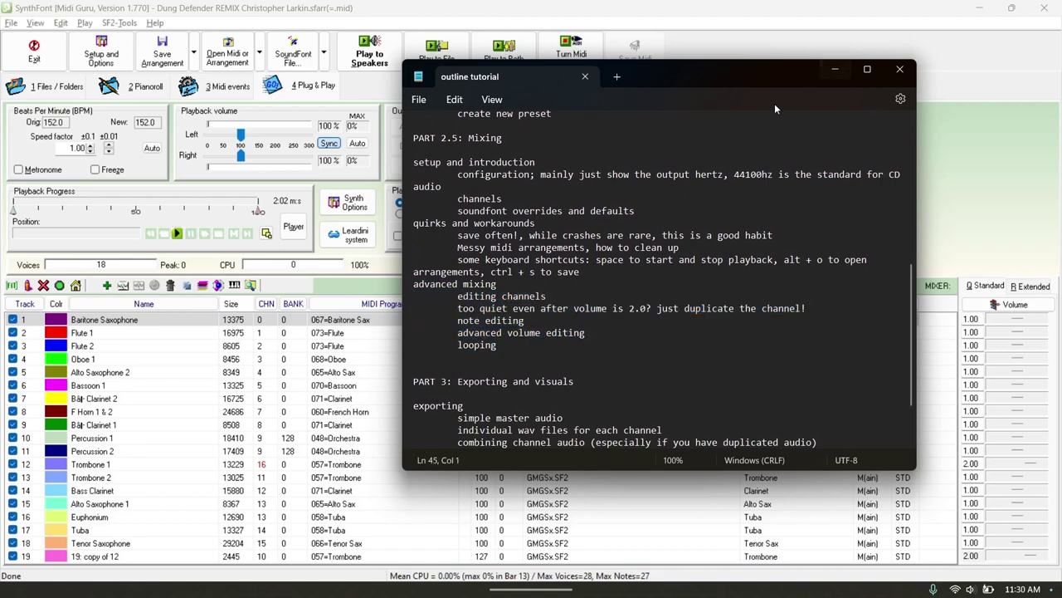
click(835, 70)
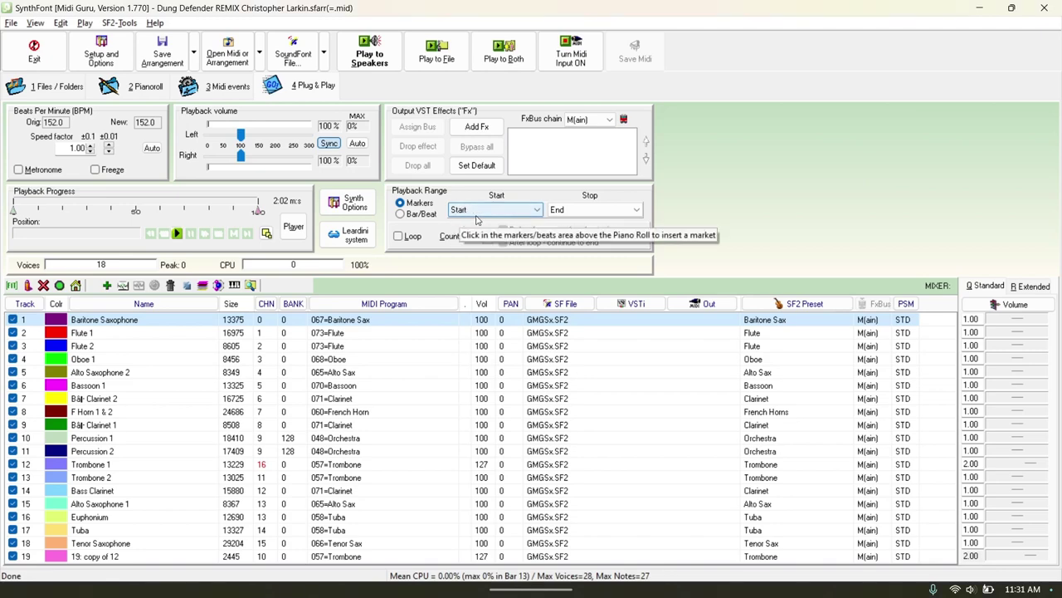
Open the PBW-IcirrusCity2 arrangement by browsing the MIDI files in the Downloads folder.
key(ctrl+o)
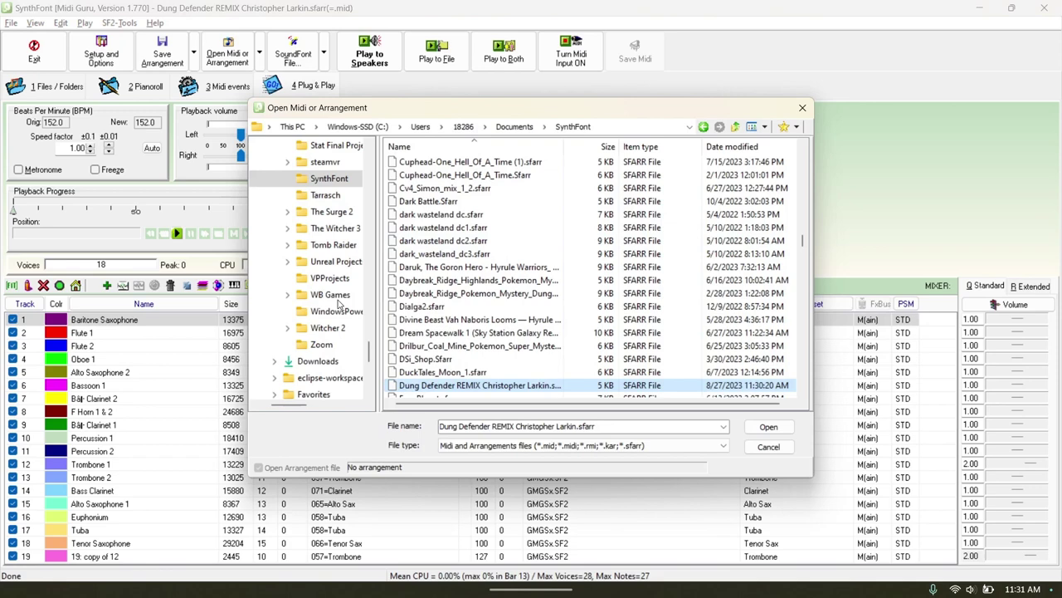
click(336, 360)
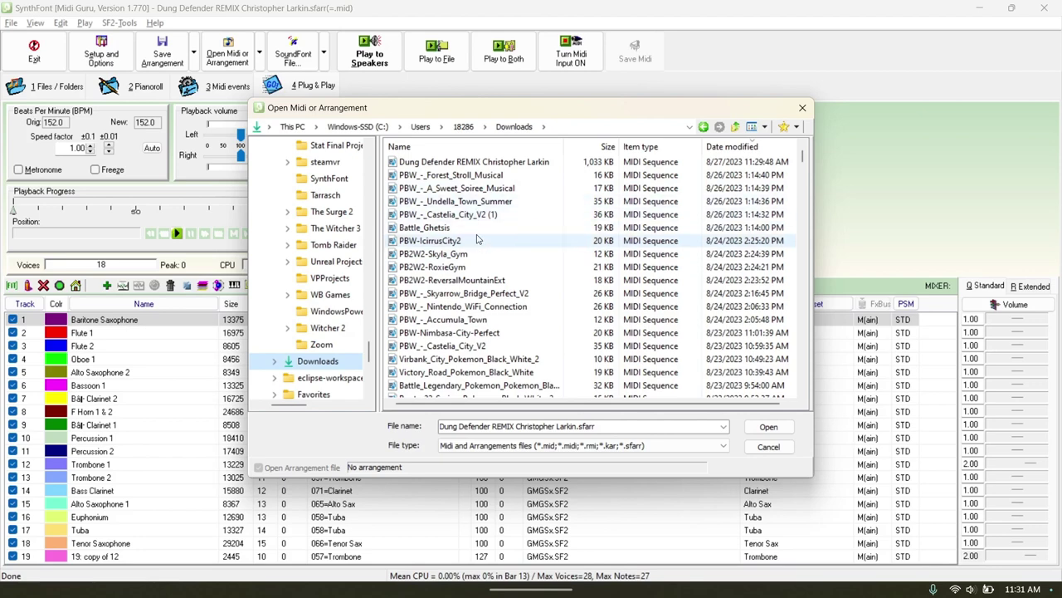
scroll(467, 241, down, 3)
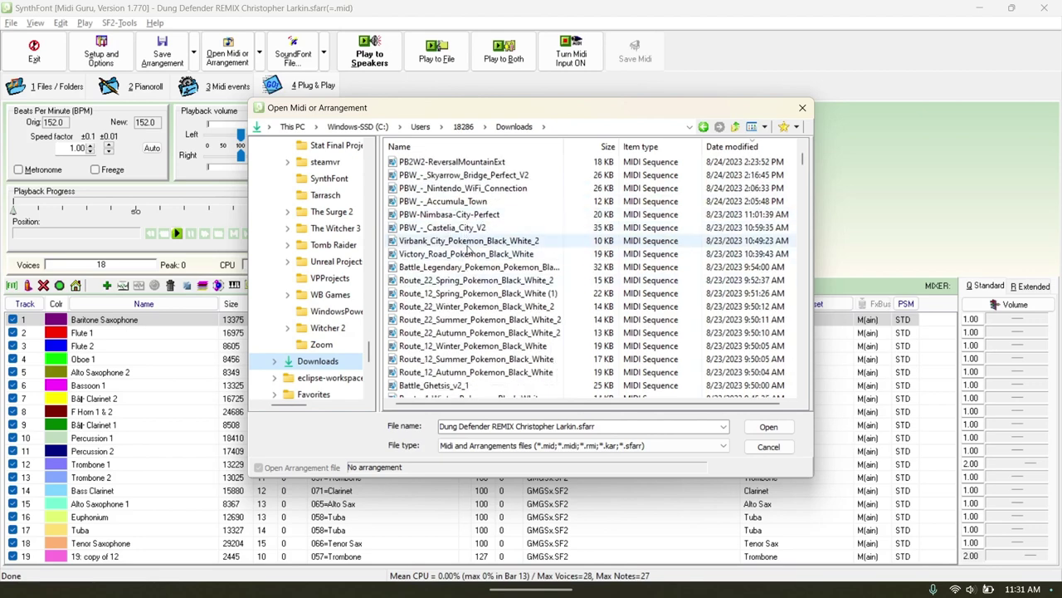
scroll(467, 249, down, 2)
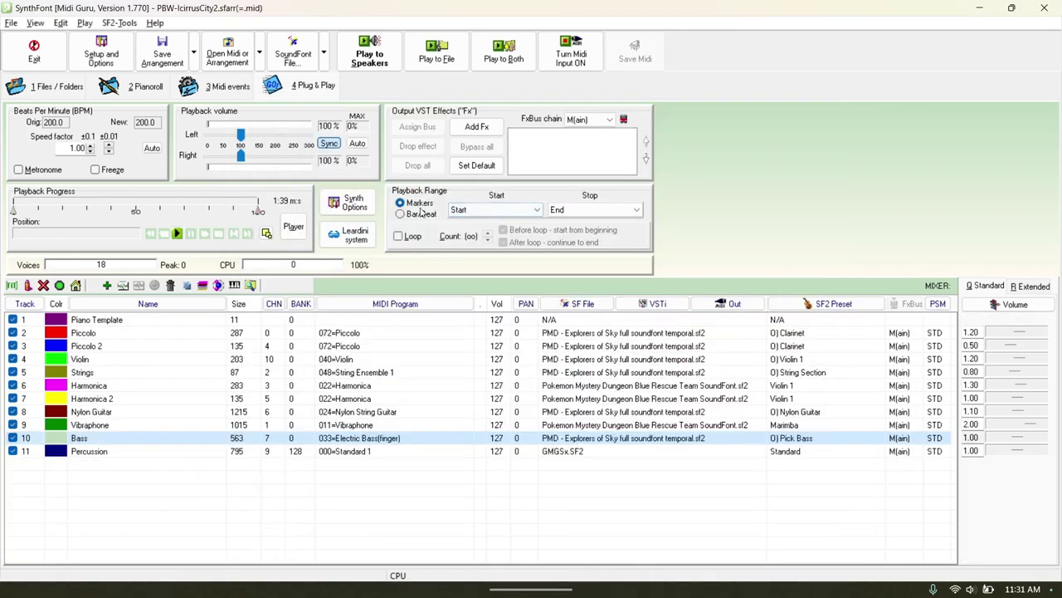
Examine the tracks of PBW-IcirrusCity2 in the piano roll, scroll along the Percussion track, and return to the track list.
click(145, 86)
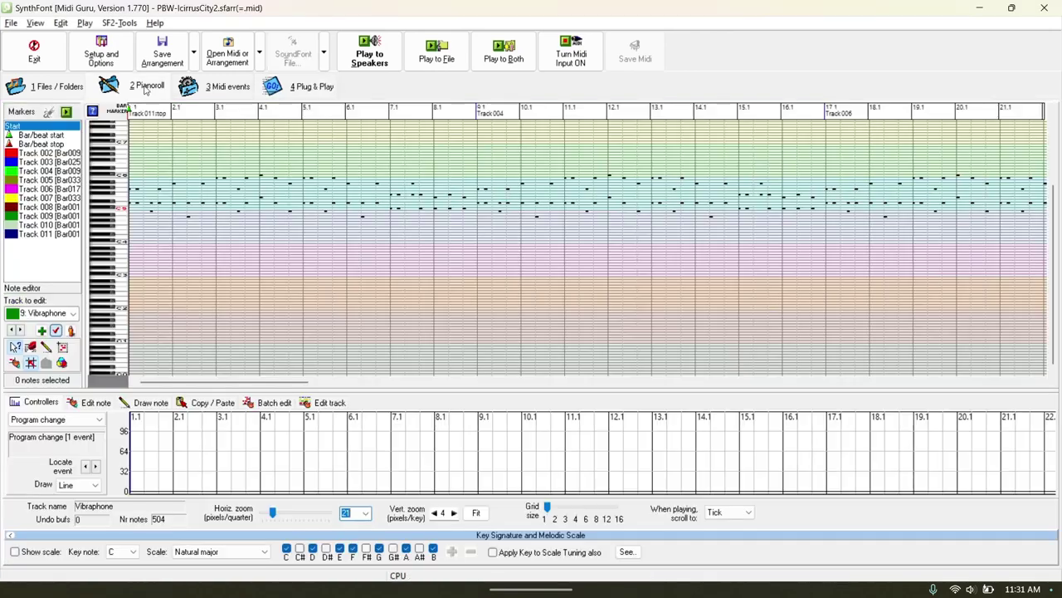
click(300, 86)
click(116, 87)
click(19, 330)
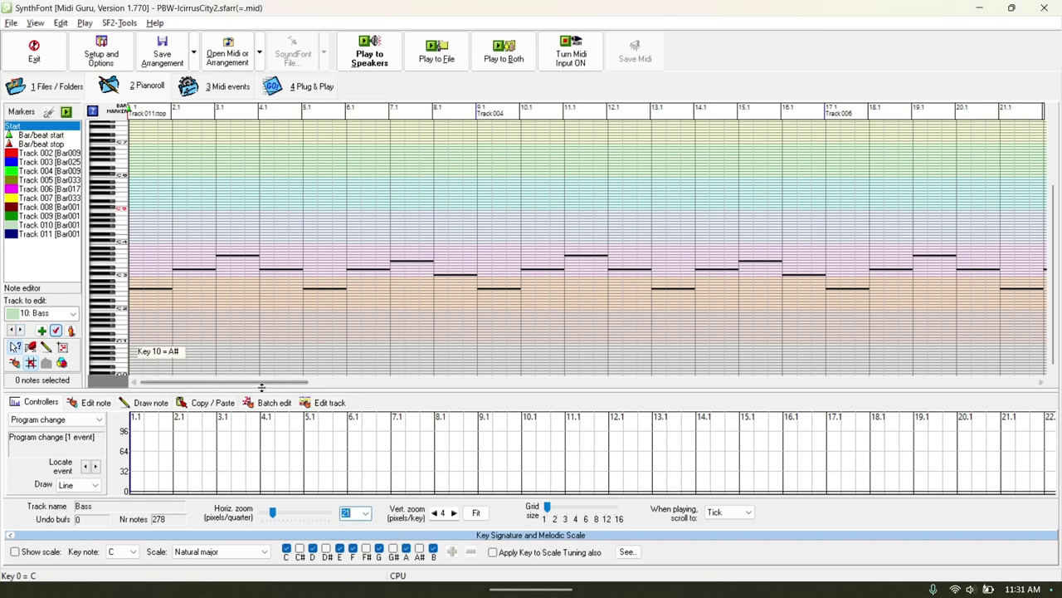
click(19, 329)
click(20, 330)
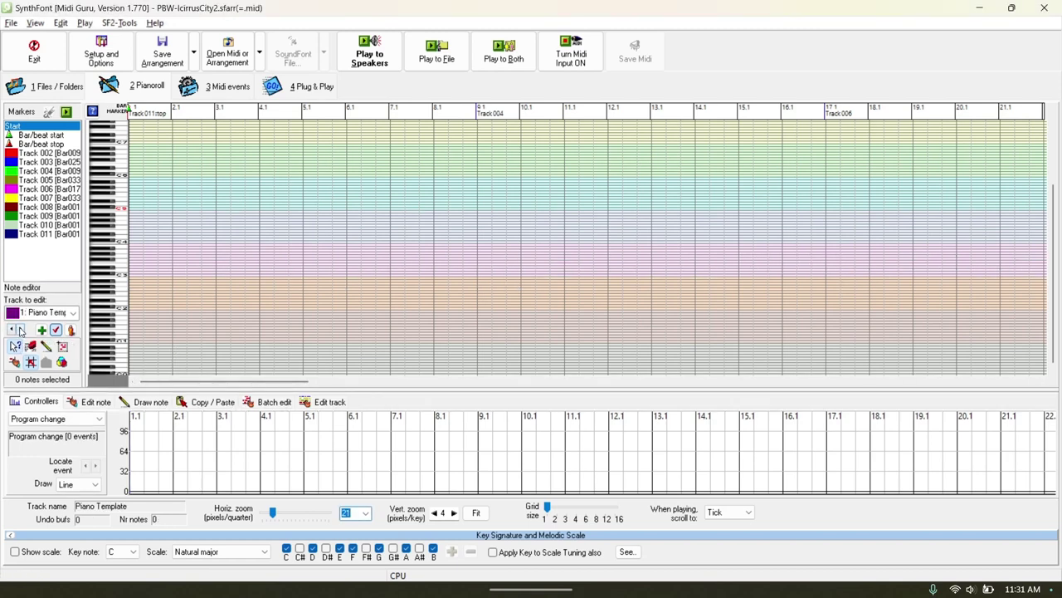
click(20, 330)
click(20, 329)
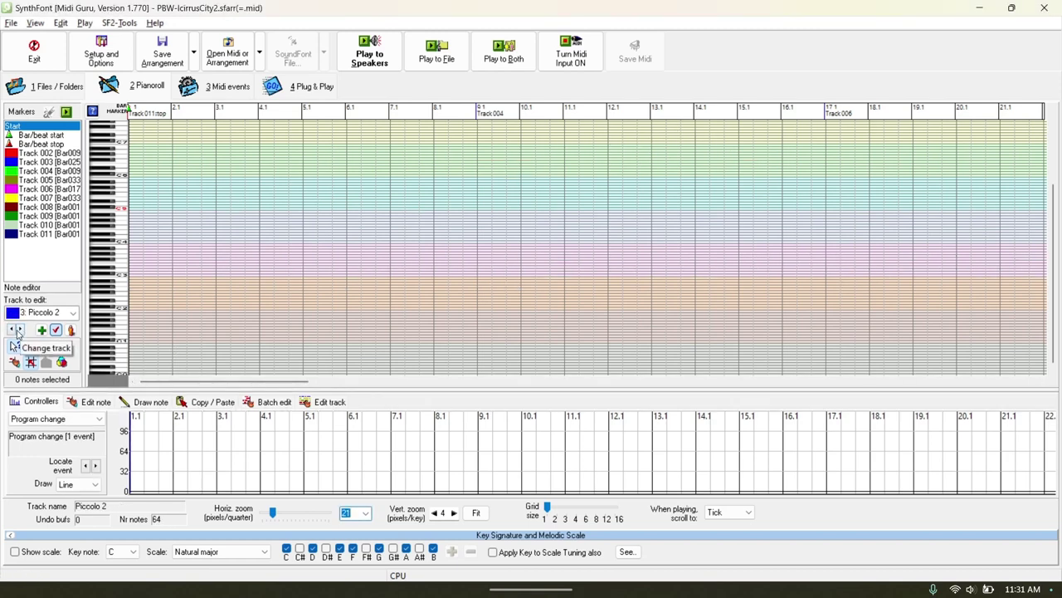
click(13, 330)
click(12, 330)
click(13, 331)
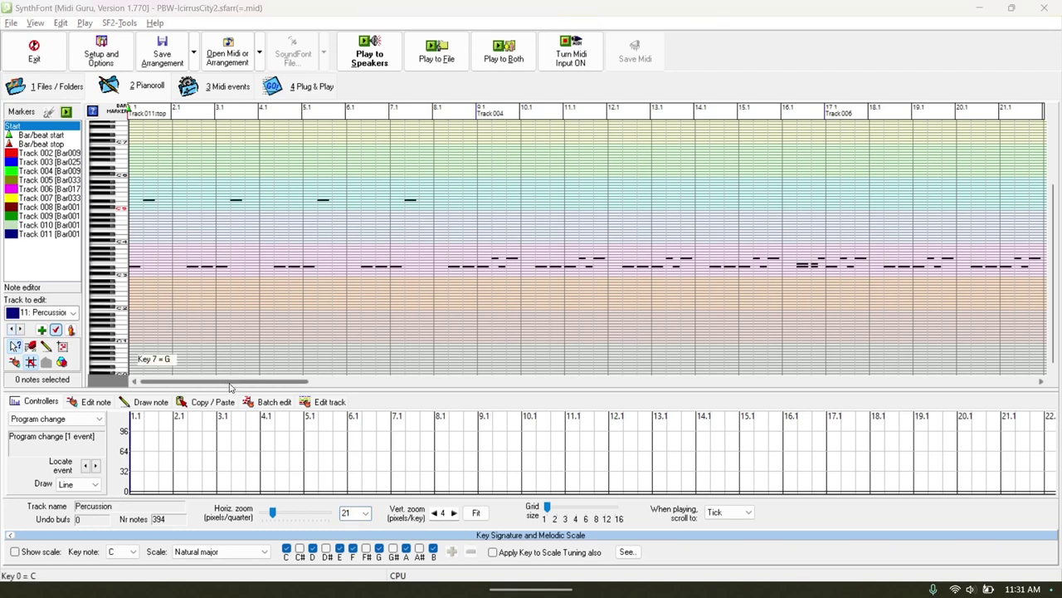
drag(230, 383, 946, 419)
click(303, 86)
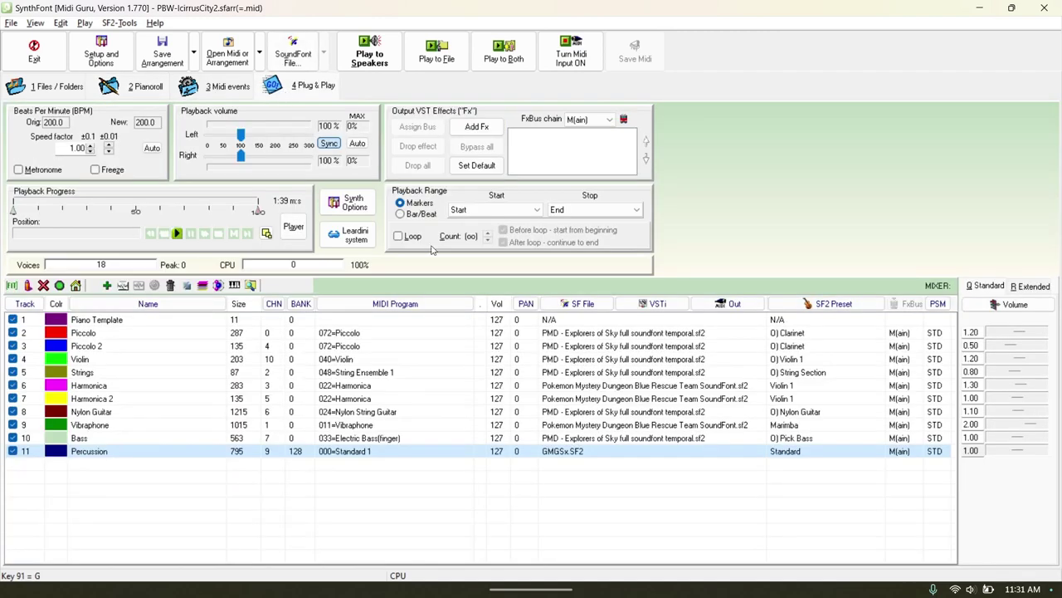
Open PBW-Nimbasa-City-Perfect from the Downloads folder and scroll along the notes of Track 2 in the piano roll.
key(ctrl+o)
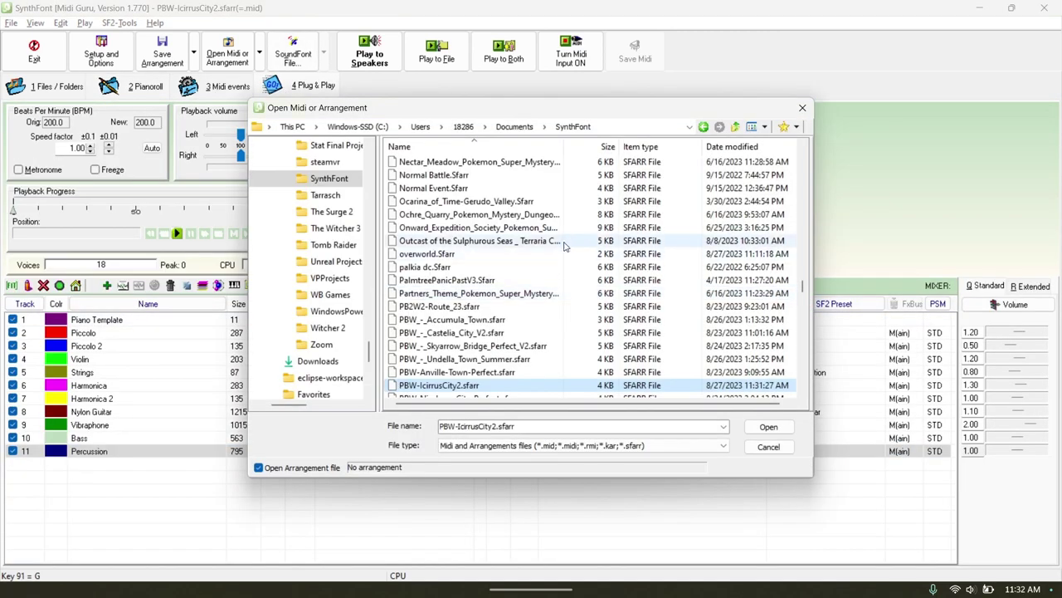
click(303, 361)
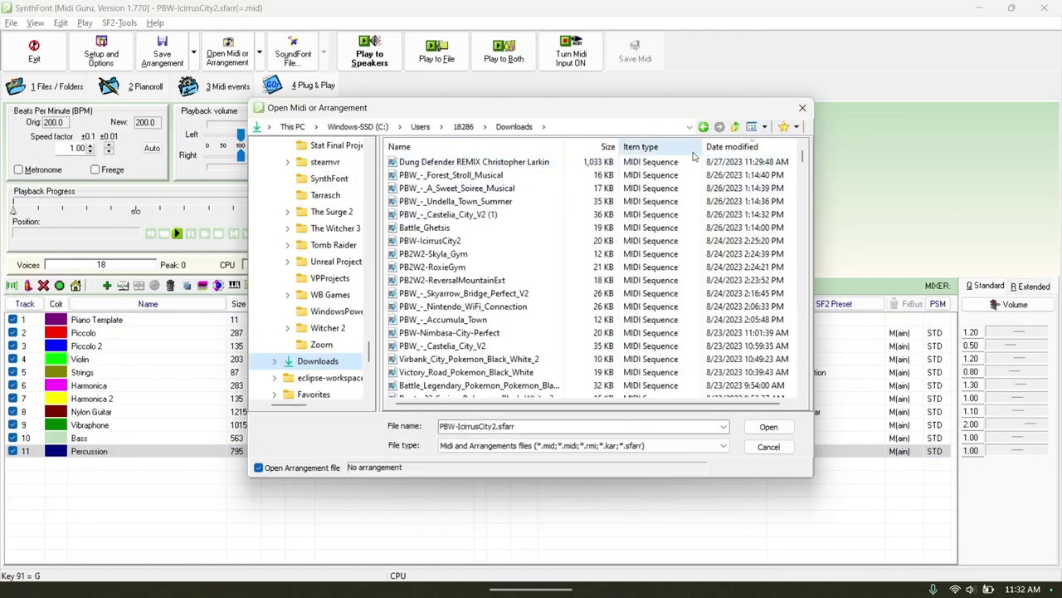
double_click(449, 332)
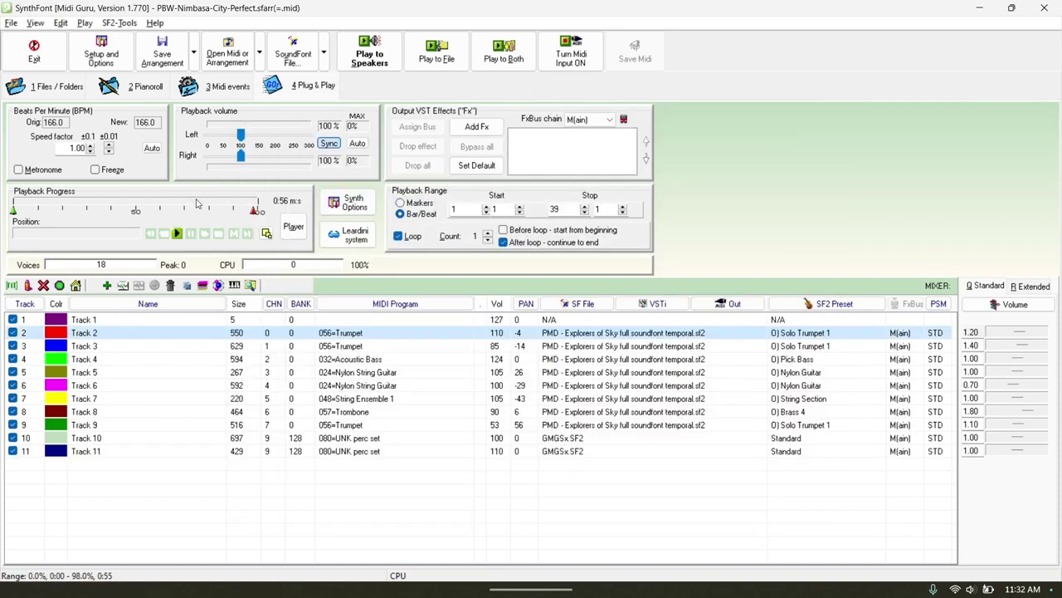
click(143, 88)
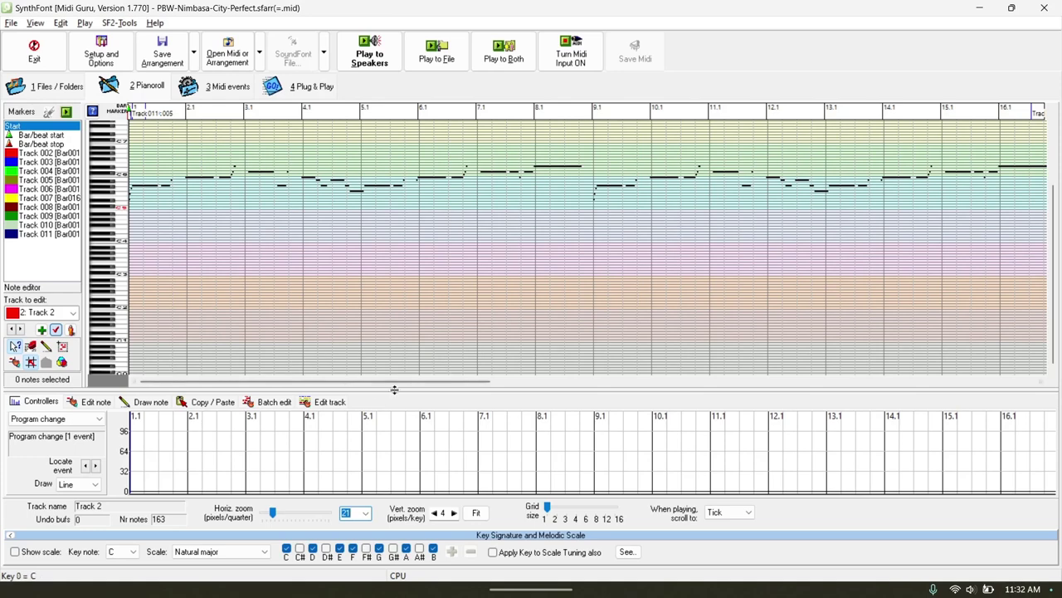
drag(395, 386, 214, 382)
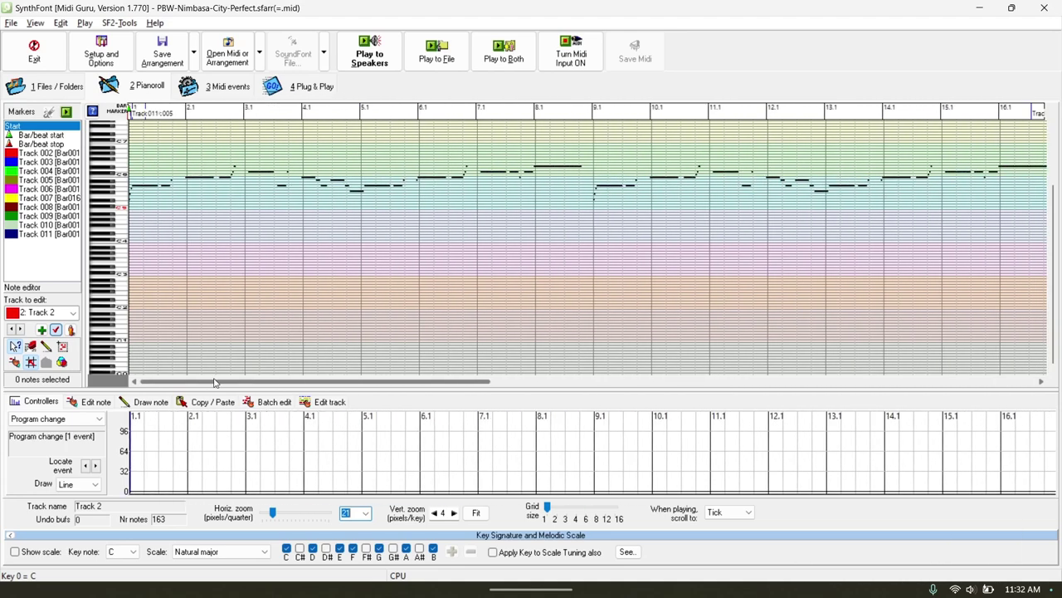
drag(325, 382, 408, 383)
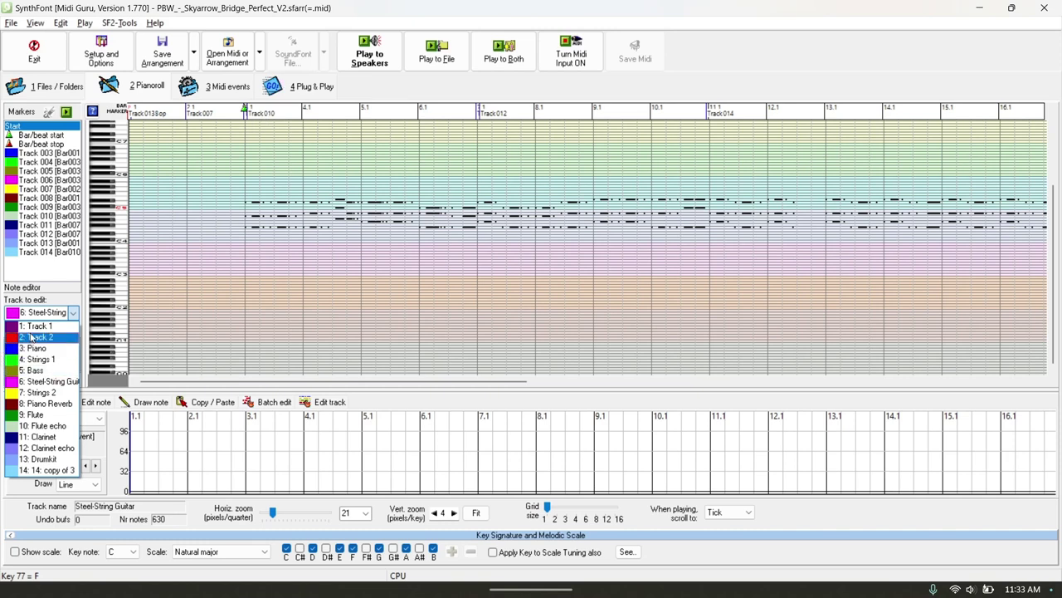
View the Strings 1 and Strings 2 notes of Skyarrow Bridge in the piano roll, and play the arrangement to bar 3 before stopping it.
click(41, 359)
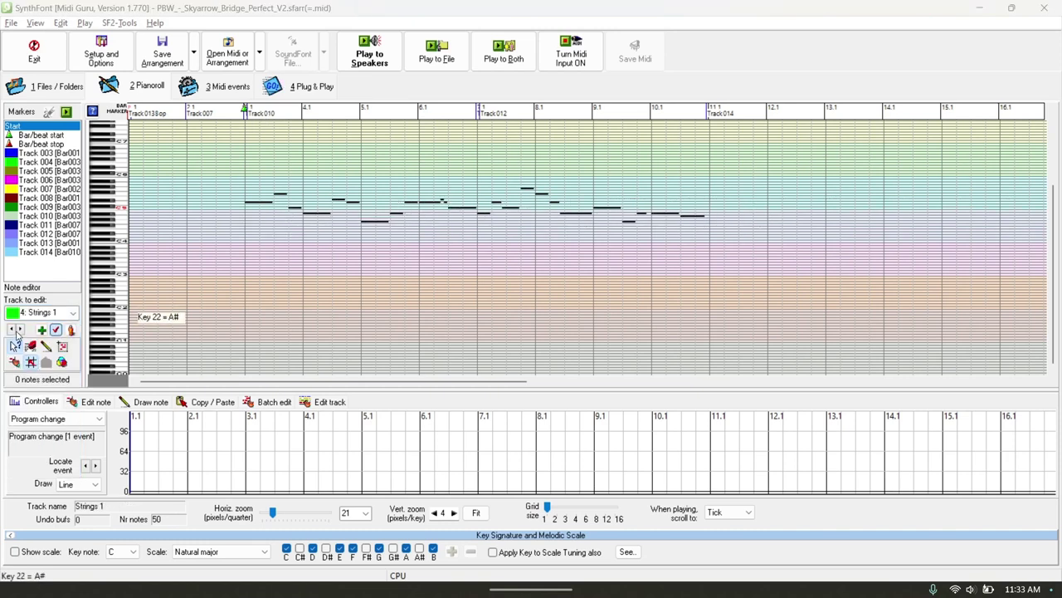
click(19, 330)
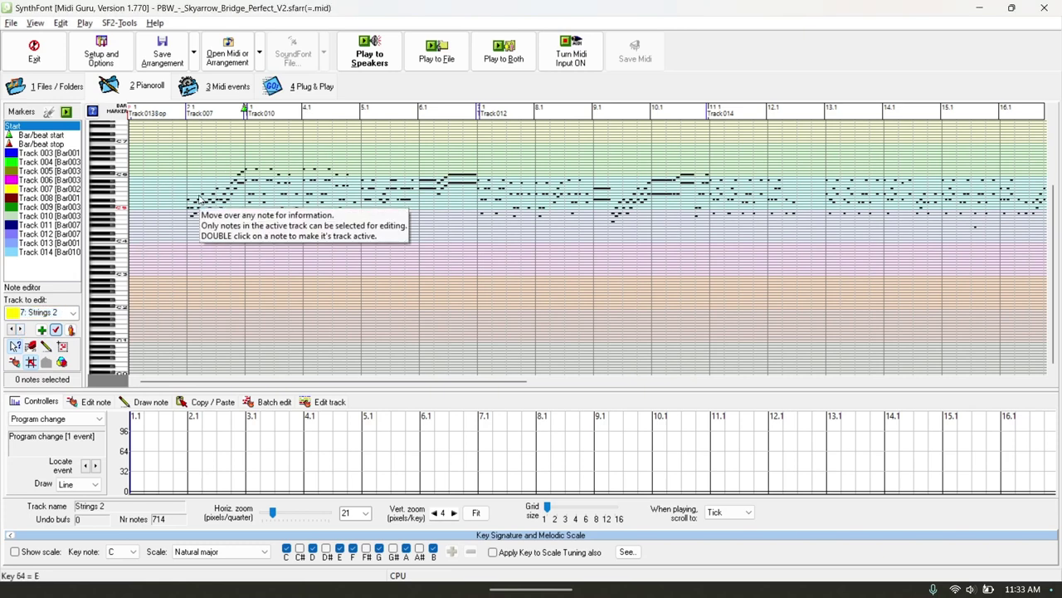
click(350, 66)
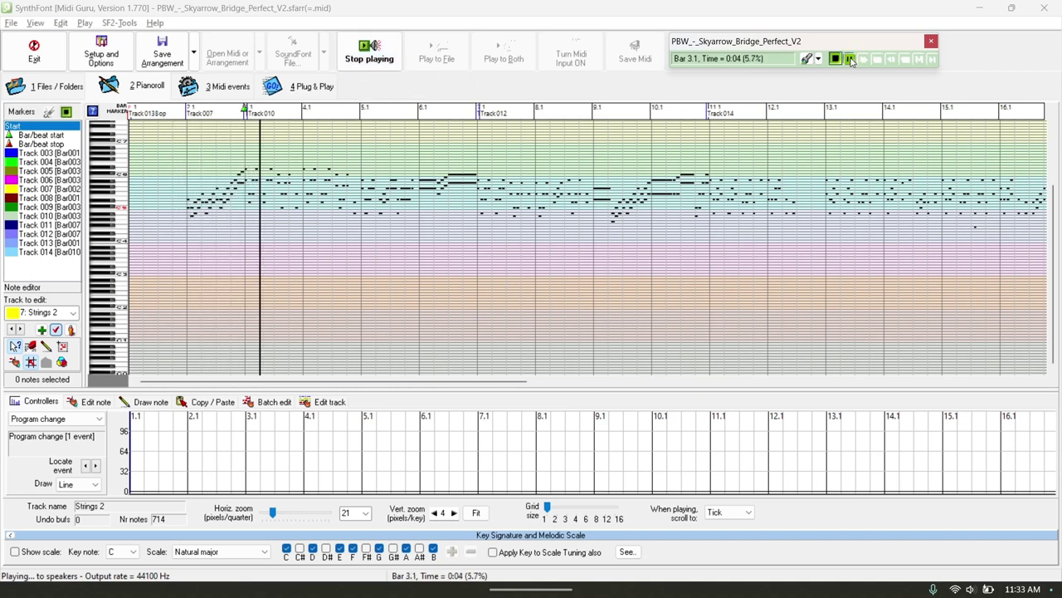
click(146, 177)
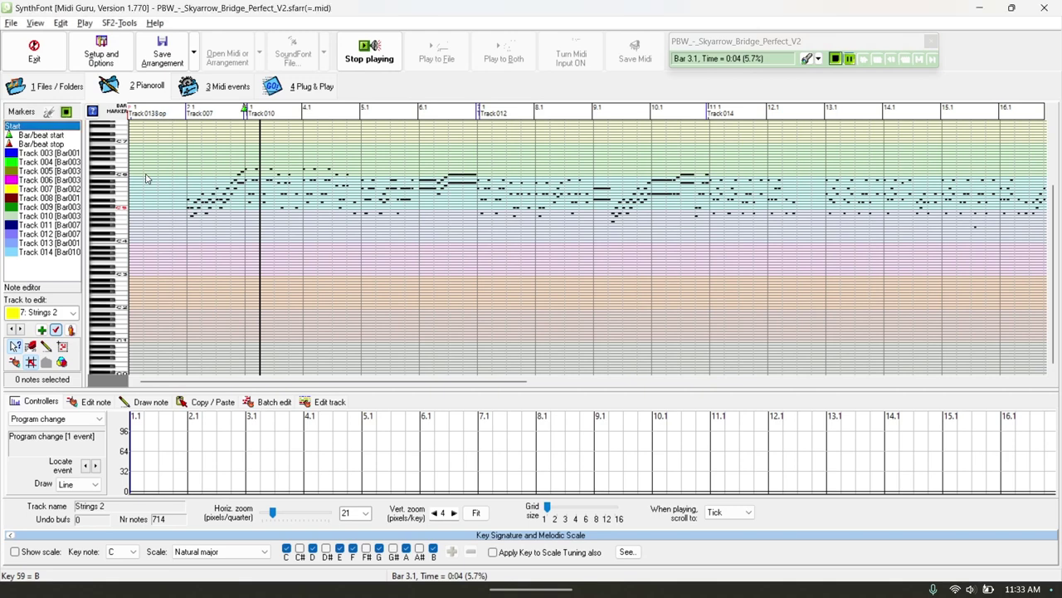
click(306, 84)
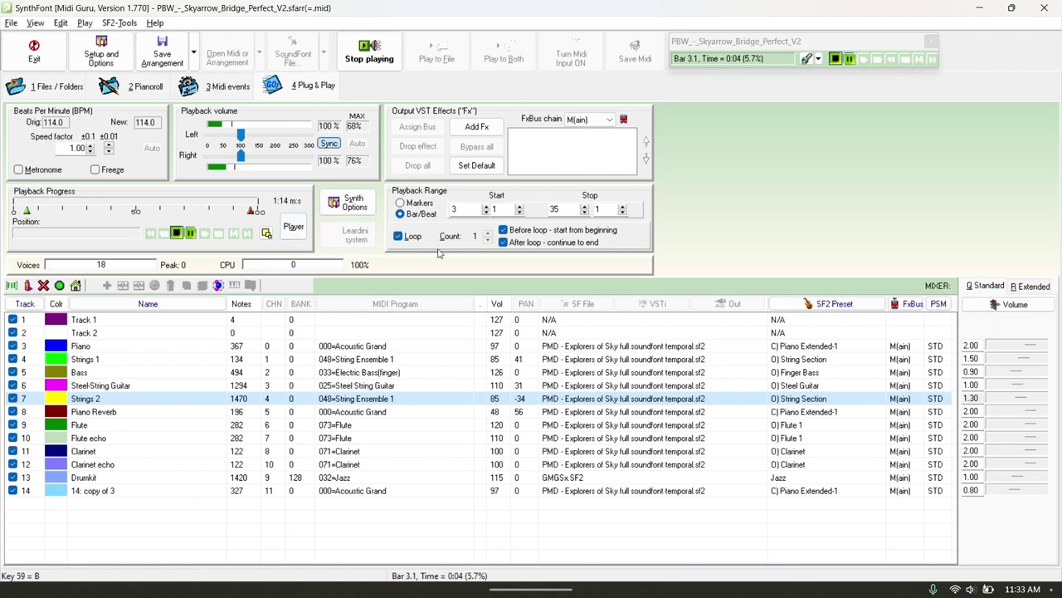
click(373, 46)
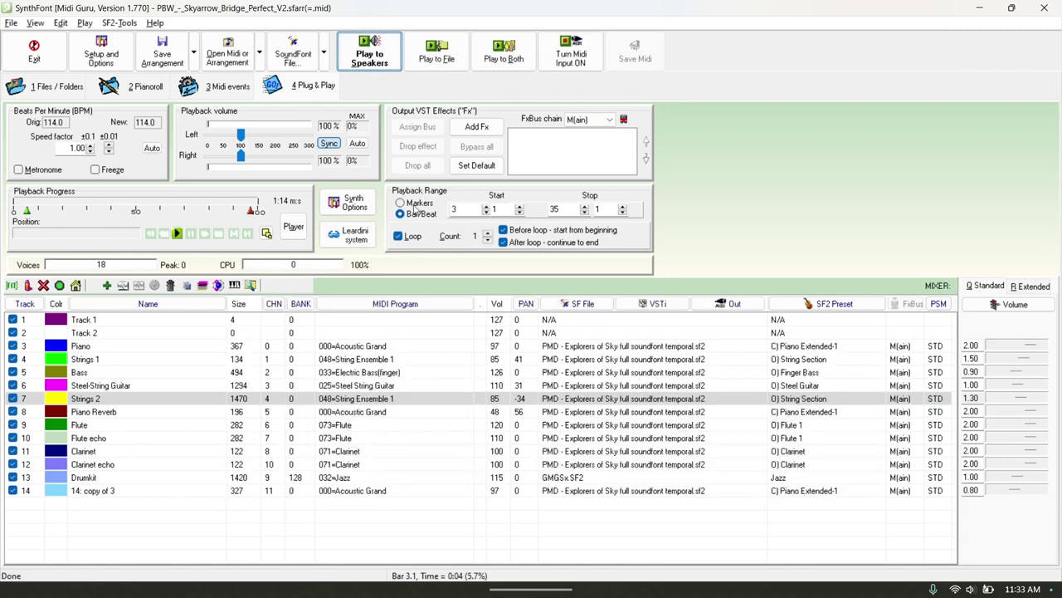
Set the playback range to Markers, check the available start markers, and show the Strings 2 track in the piano roll.
click(409, 204)
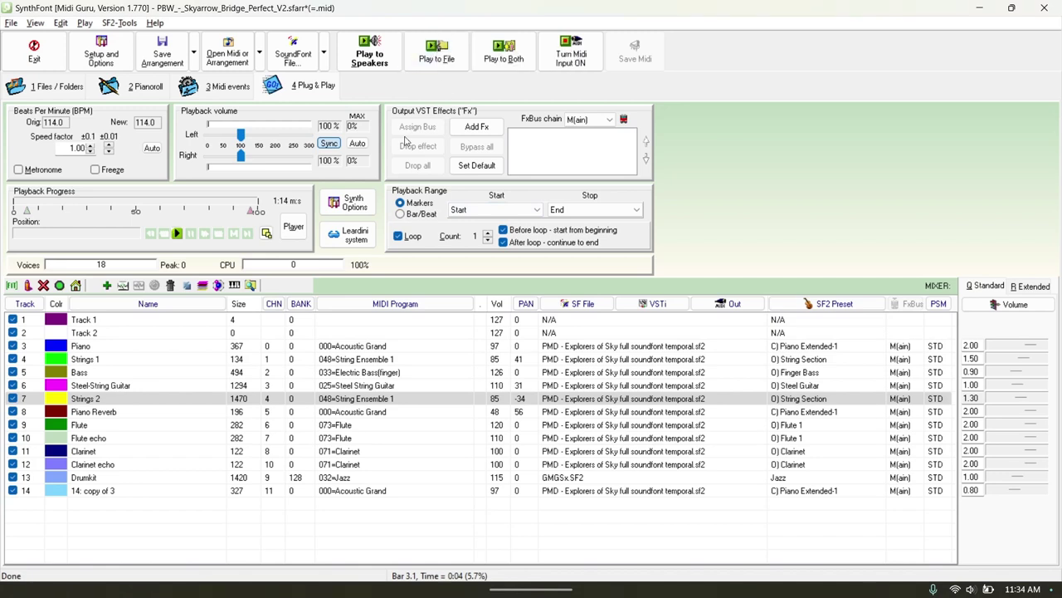
click(482, 208)
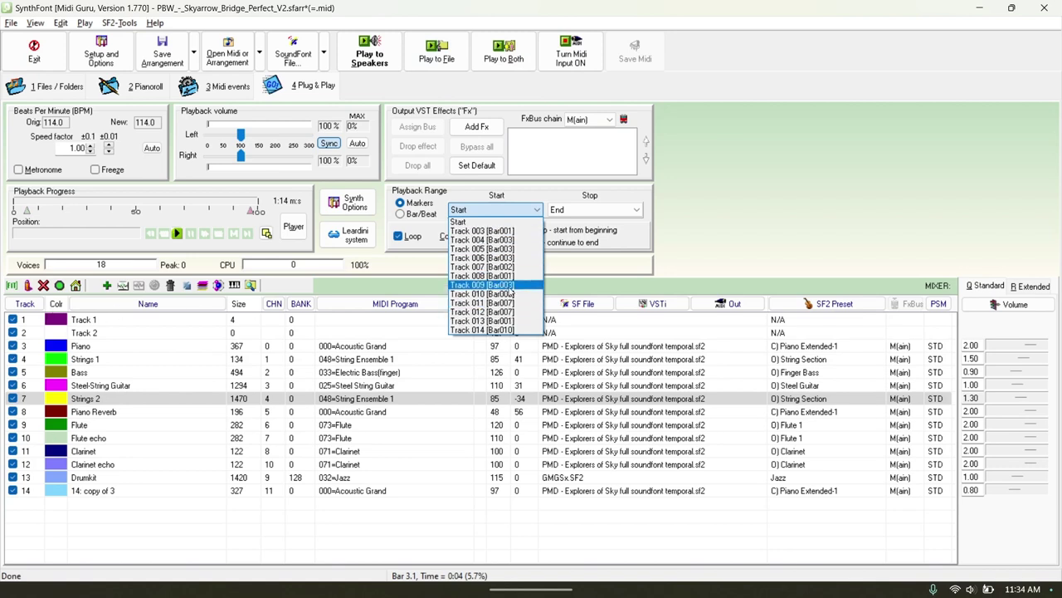
click(126, 88)
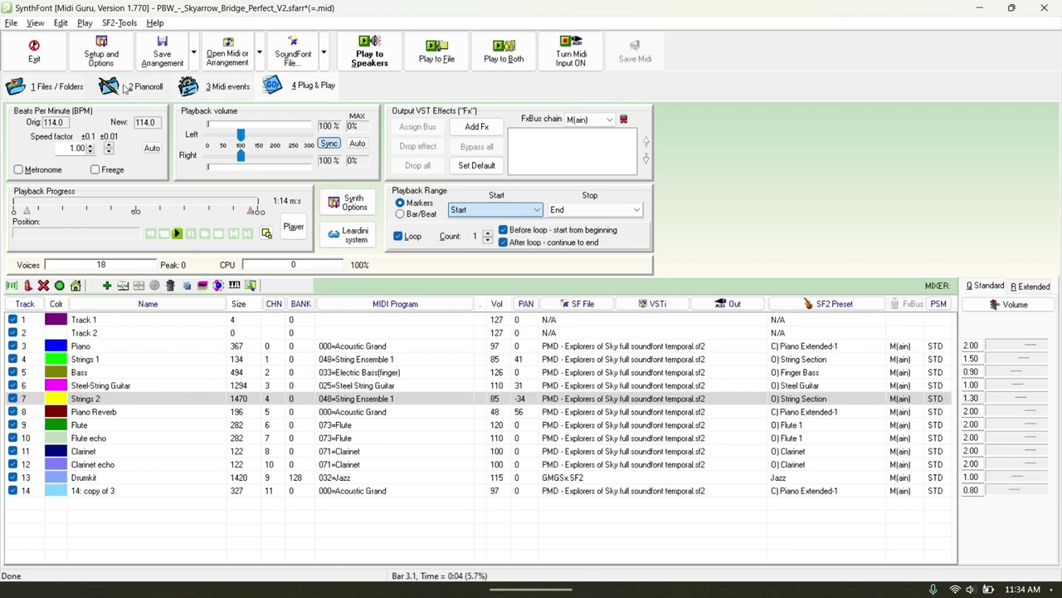
click(125, 89)
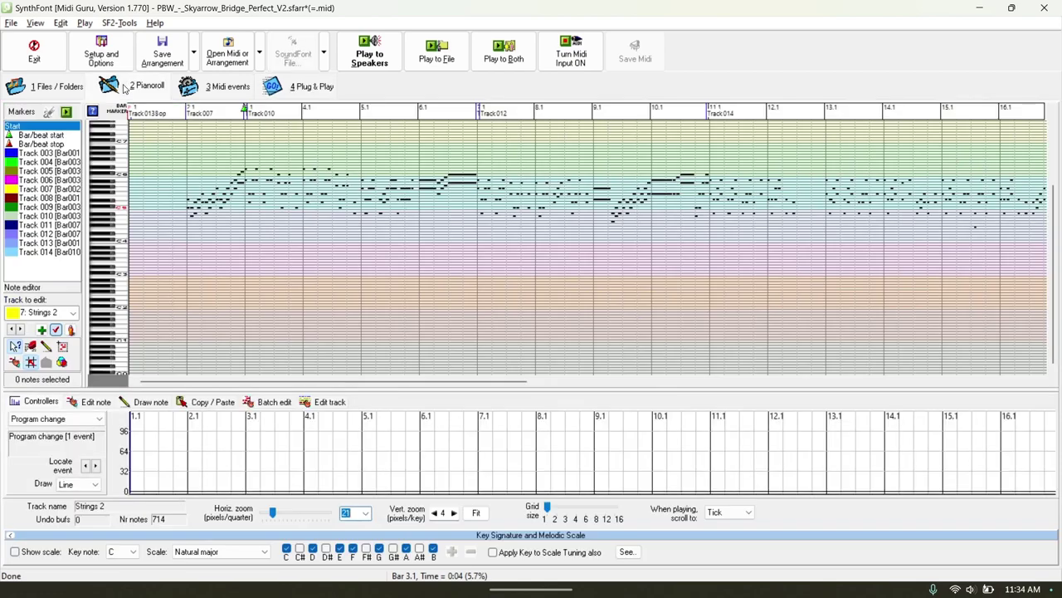
Move the playback start to bar 5, beat 4 in the piano roll, check it in the playback range, and play from there.
click(443, 118)
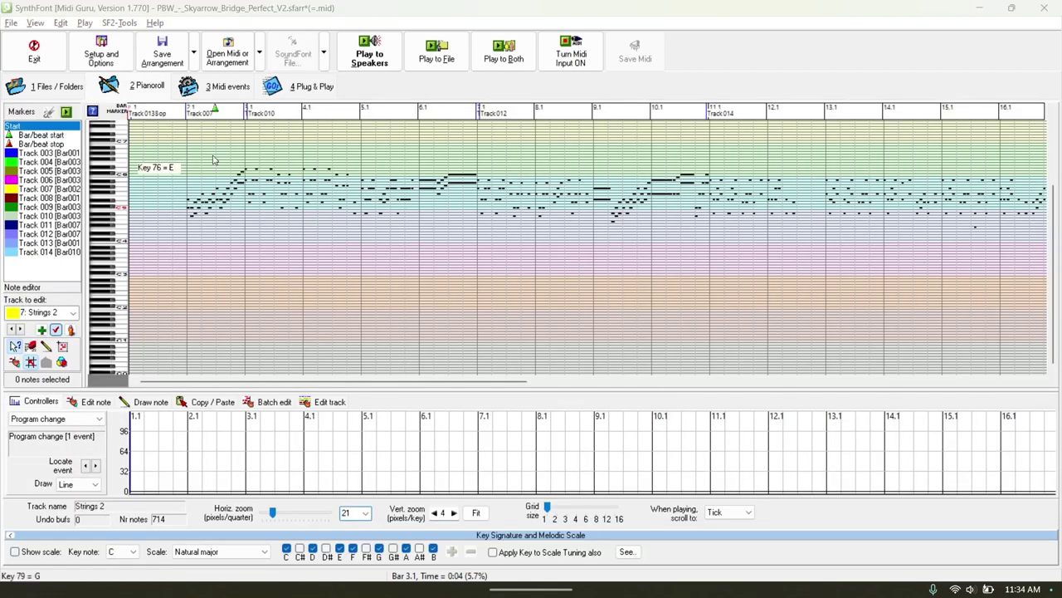
click(599, 120)
drag(600, 121, 911, 111)
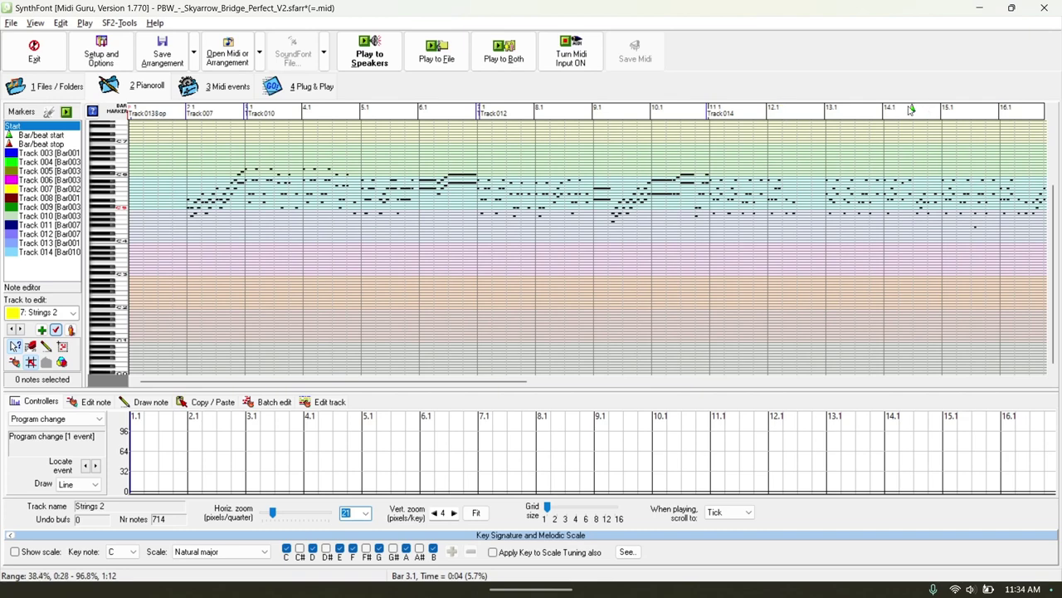
click(410, 117)
click(298, 88)
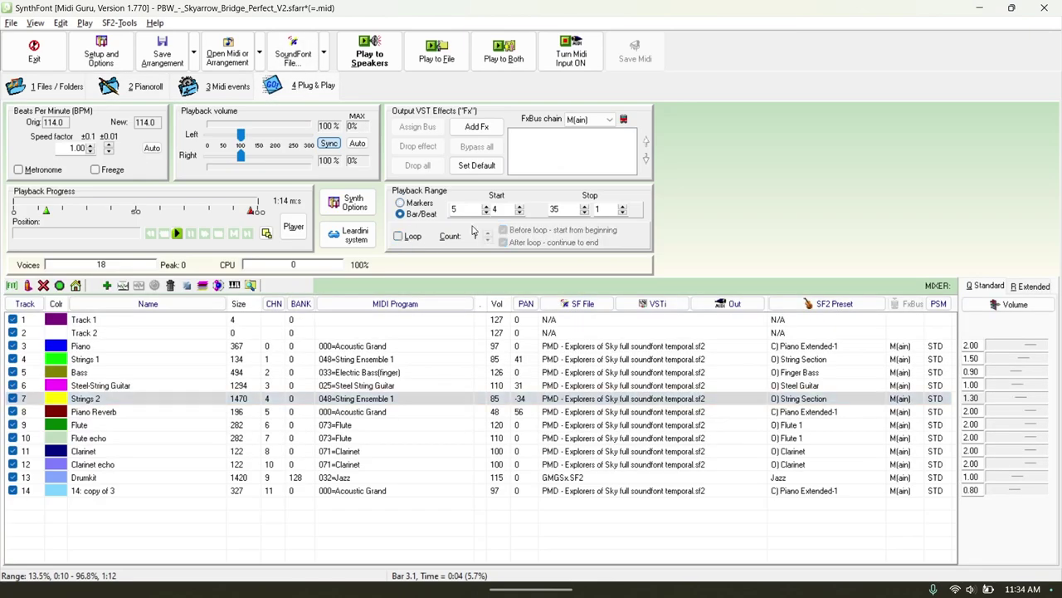
click(158, 85)
click(369, 52)
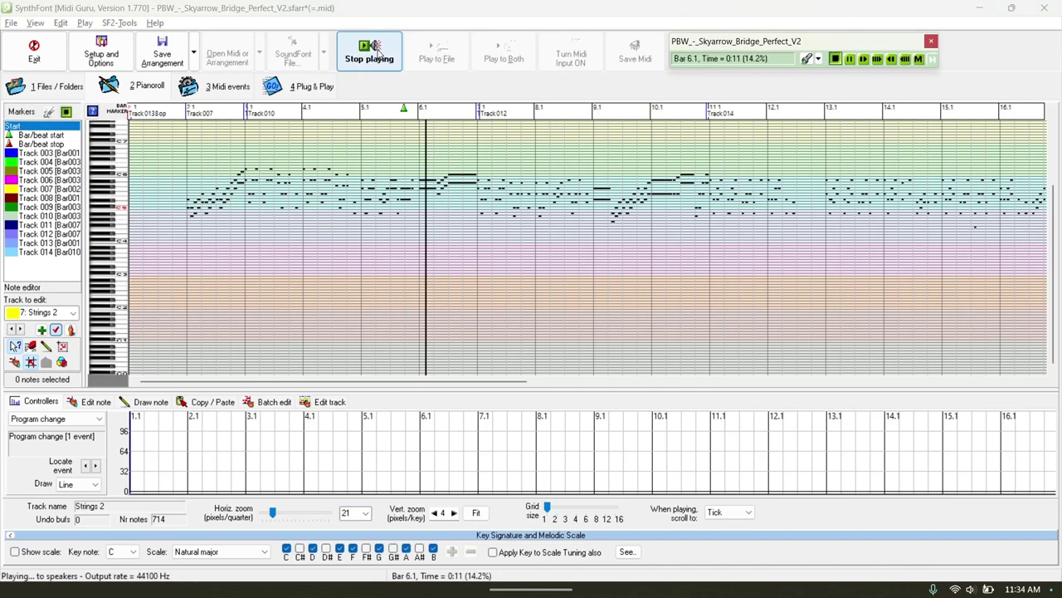
Move the playback start to just after bar 9, play from there, and stop at bar 10.
click(607, 112)
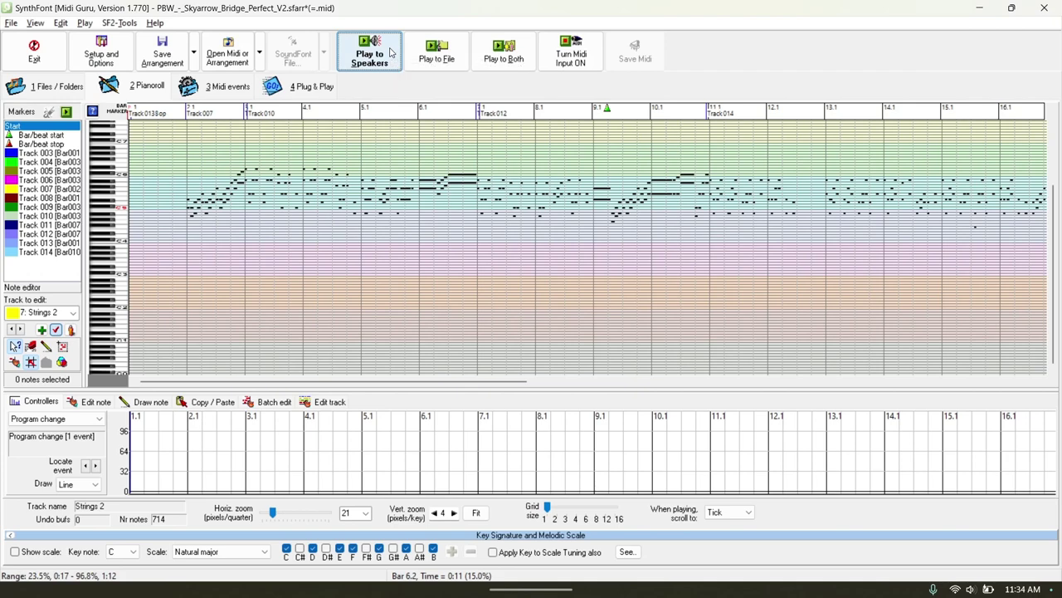
click(392, 53)
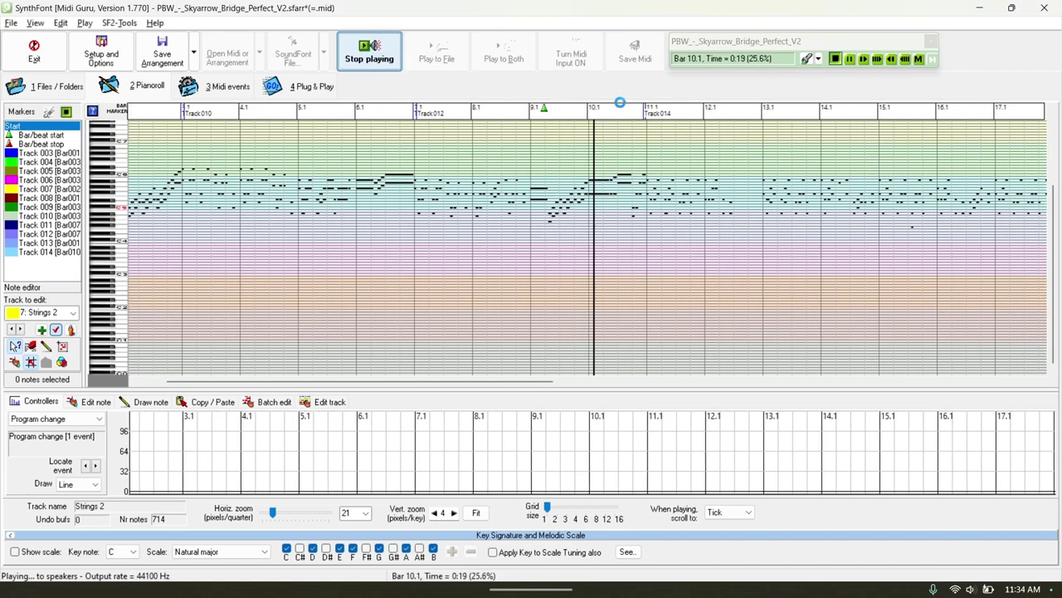
key(space)
Move the playback start to bar 7 in the piano roll, play a short stretch, and stop it.
drag(708, 116, 880, 113)
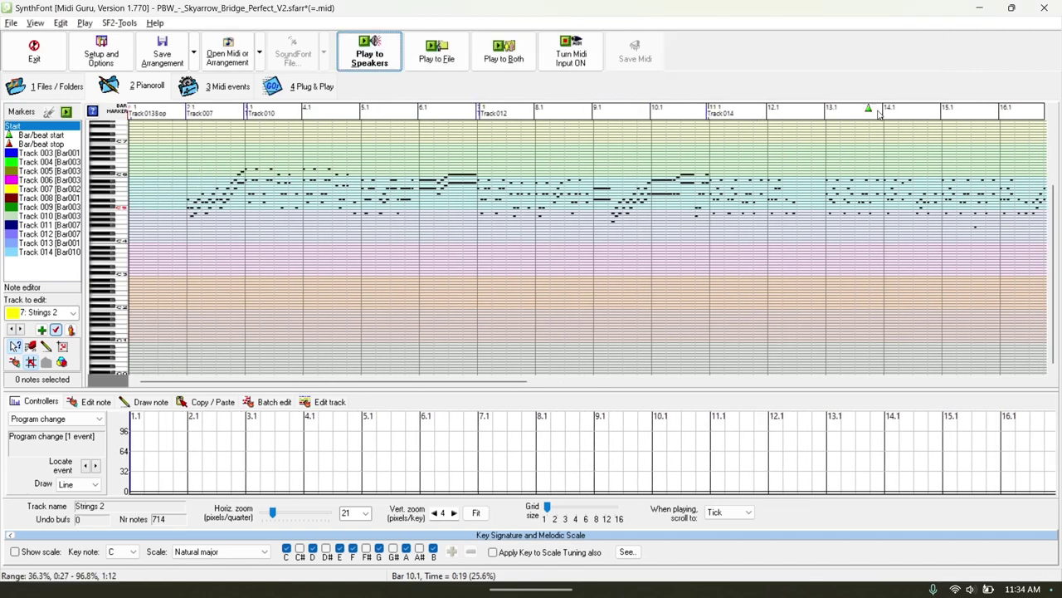
click(482, 111)
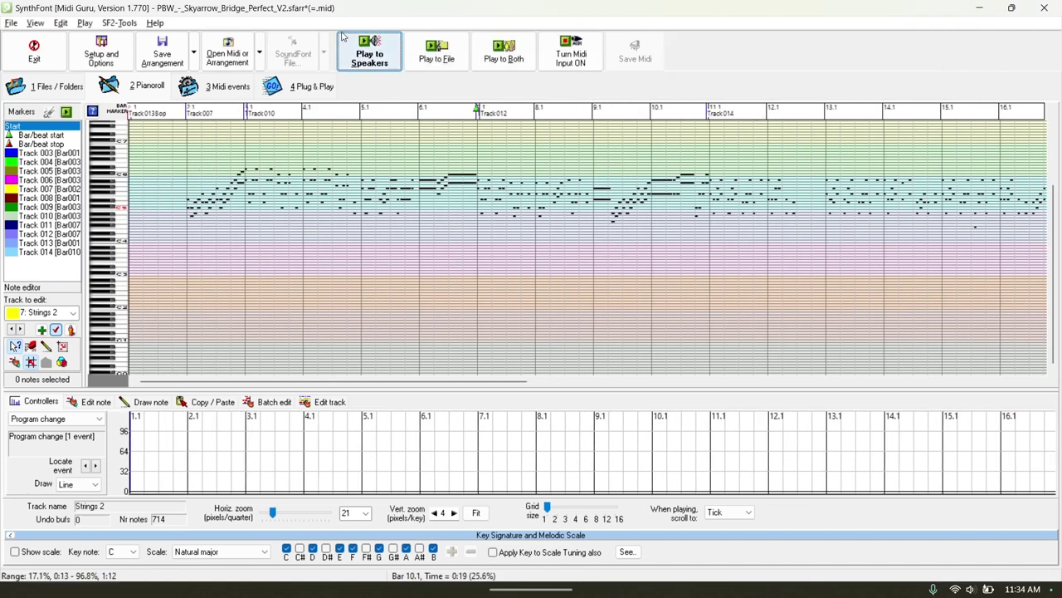
click(367, 48)
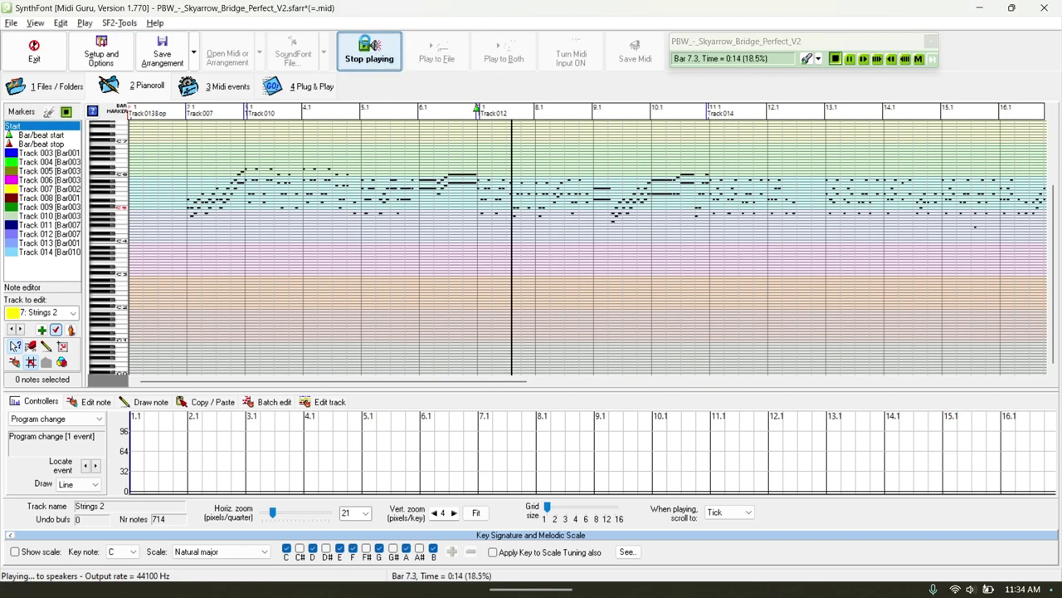
click(369, 50)
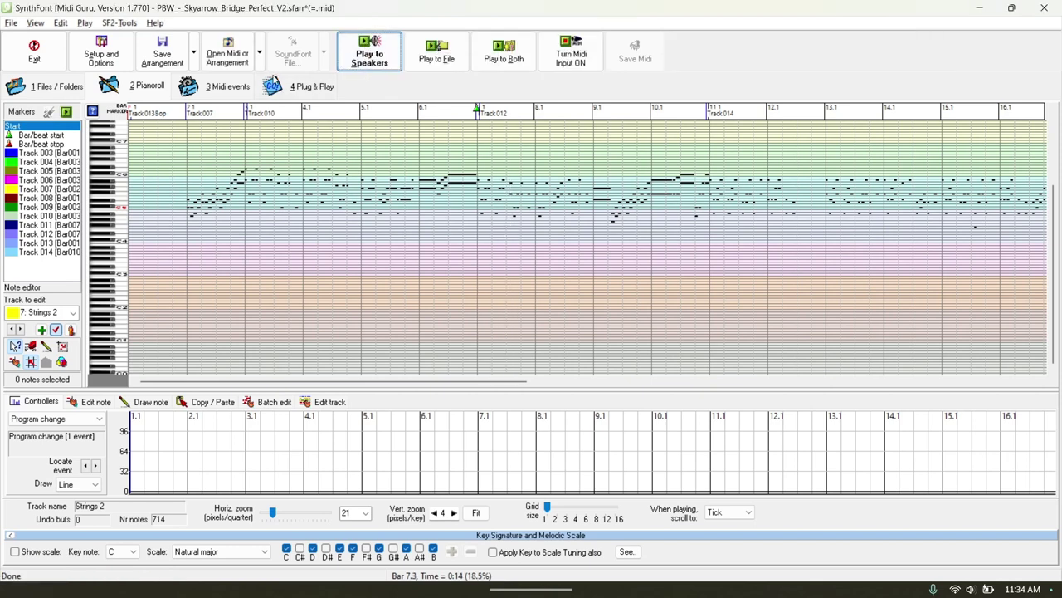
Set the playback start to bar 2 and compare the Markers and Bar/Beat range modes, ending on Bar/Beat.
click(188, 108)
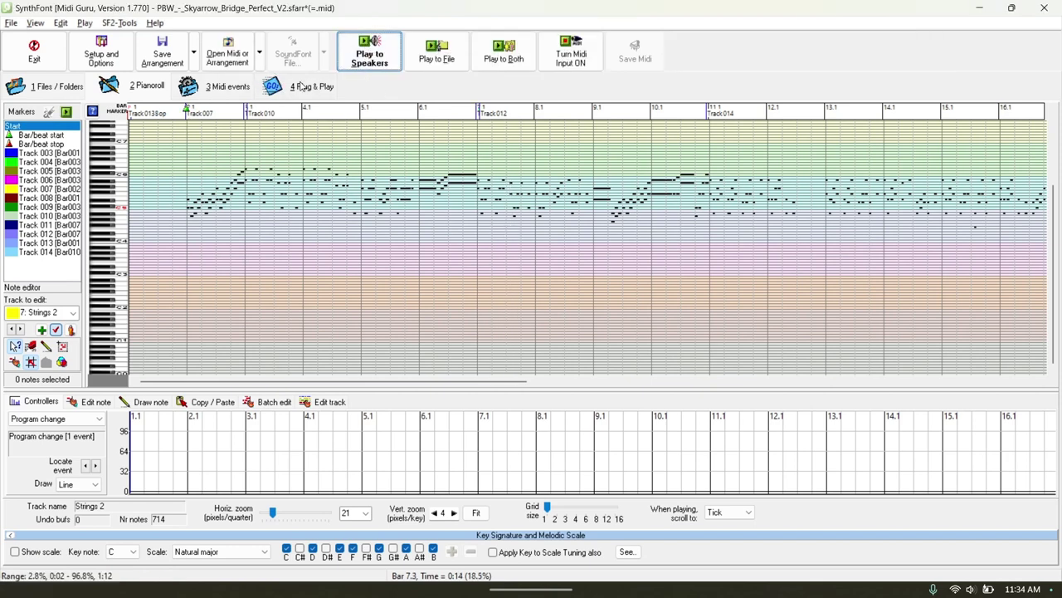
click(299, 87)
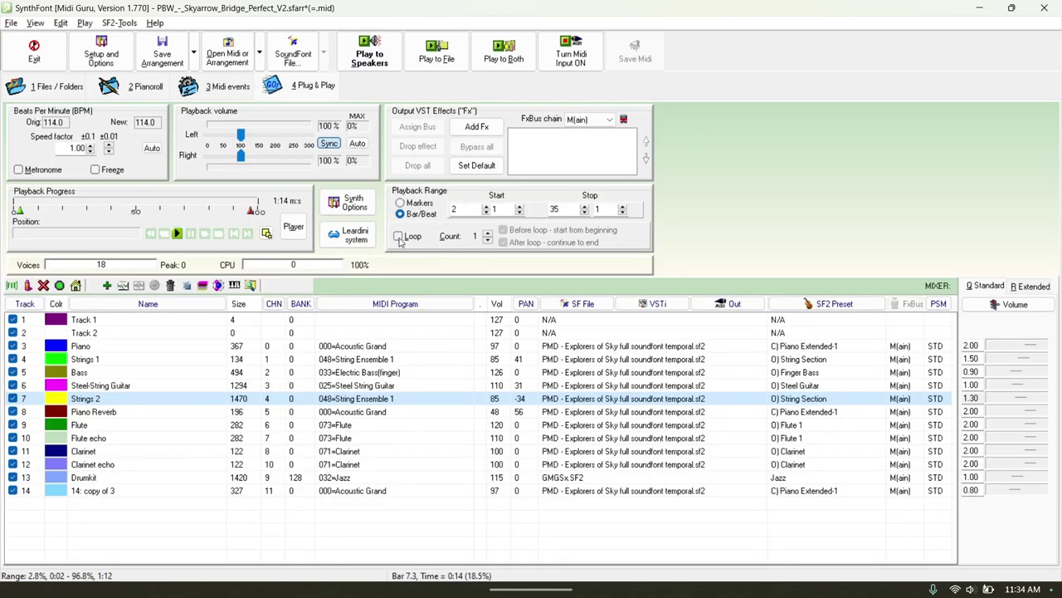
click(400, 203)
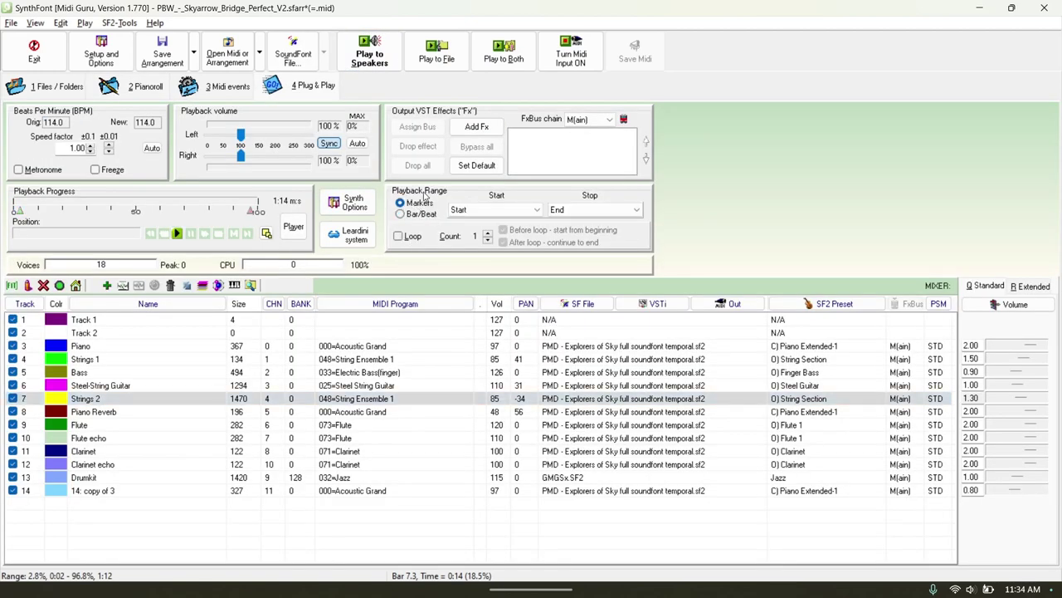
click(401, 214)
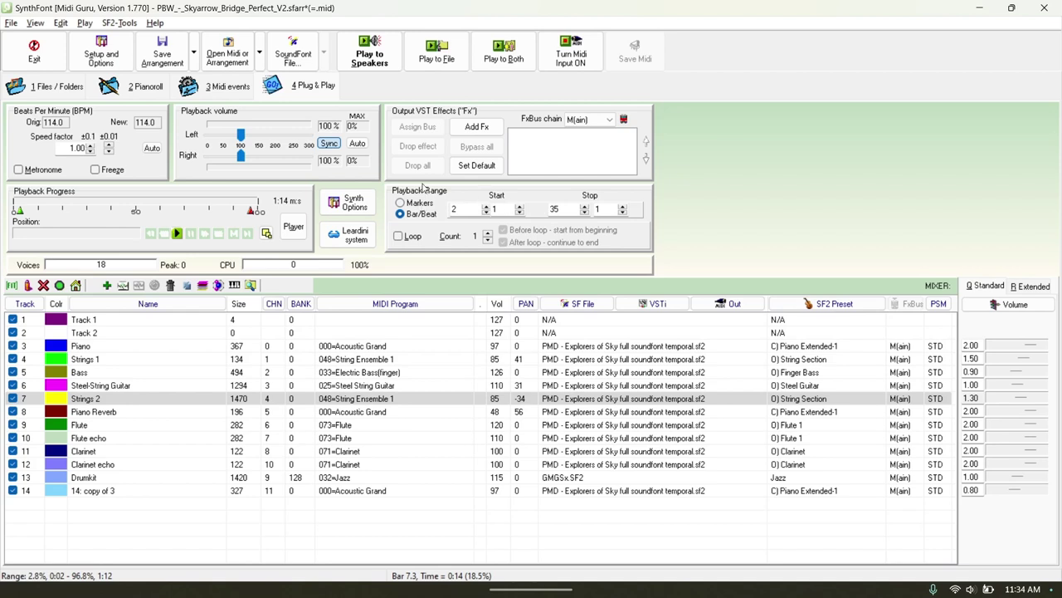
Enable looping, try an infinite count, set the count to 1, and move the playback start to bar 3.
click(399, 236)
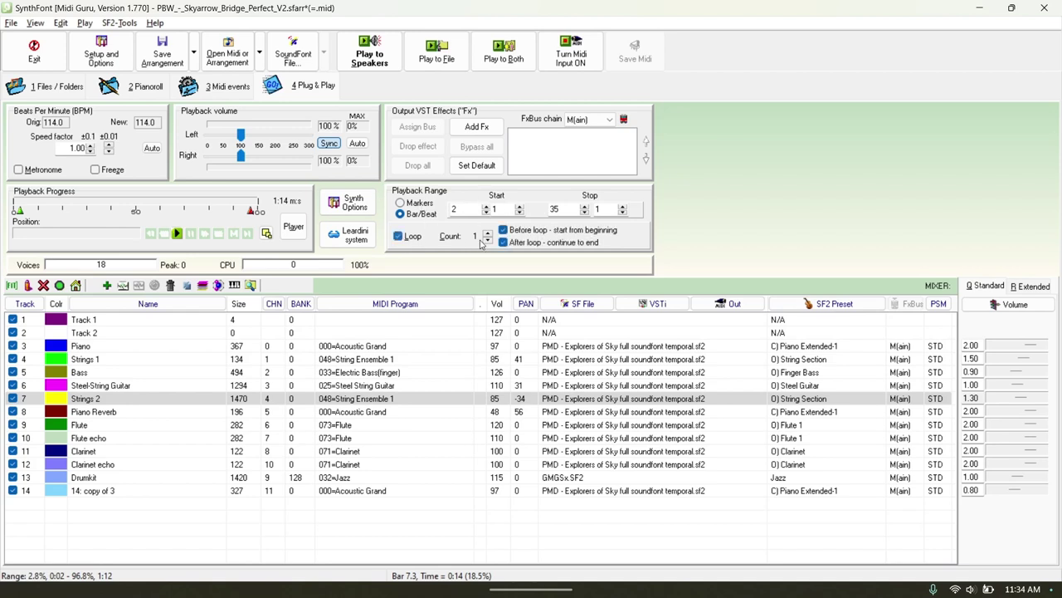
click(489, 238)
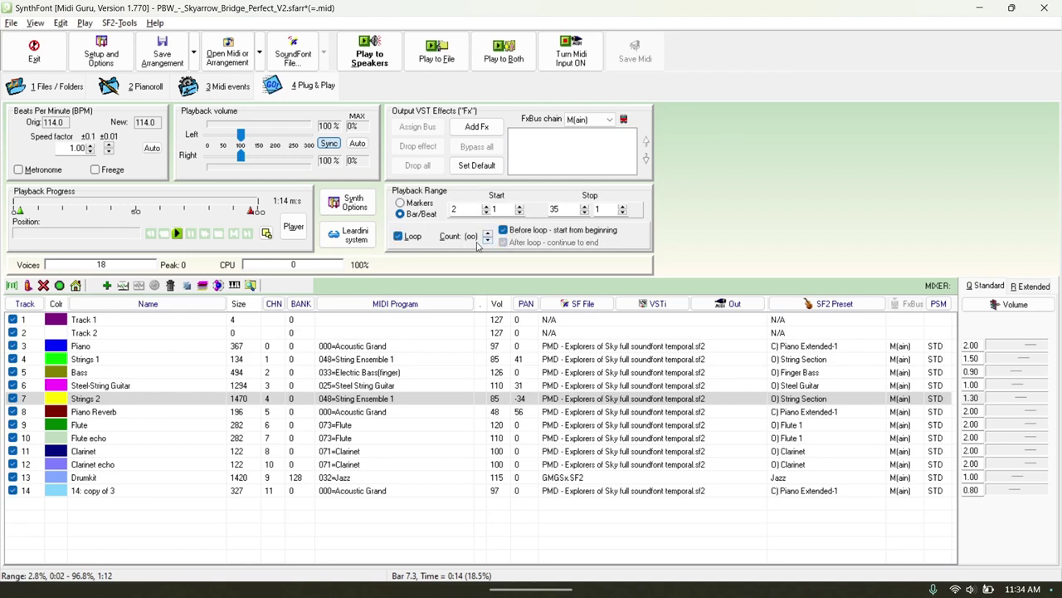
click(487, 237)
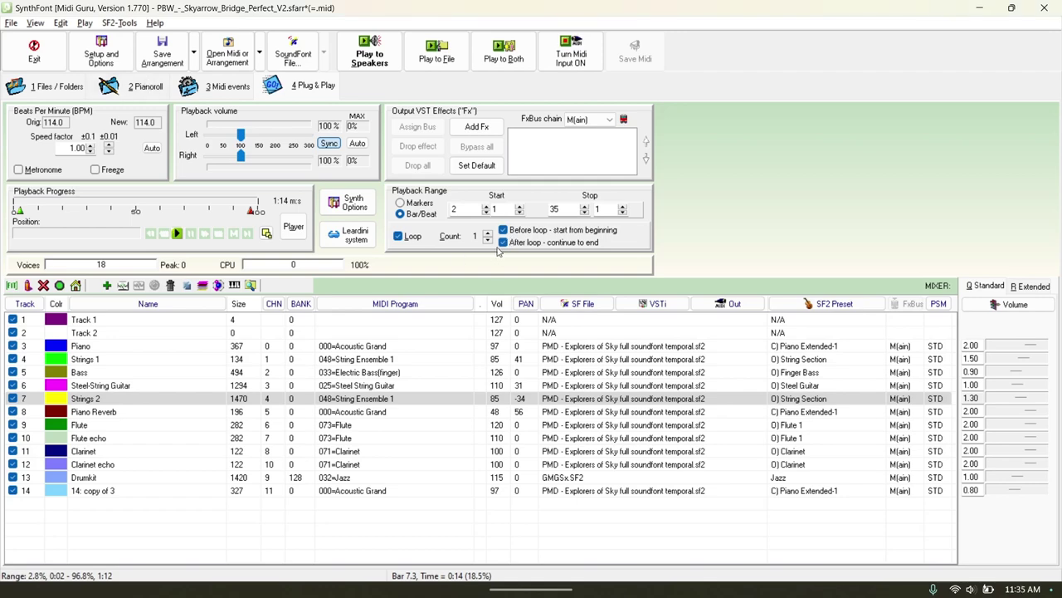
click(141, 86)
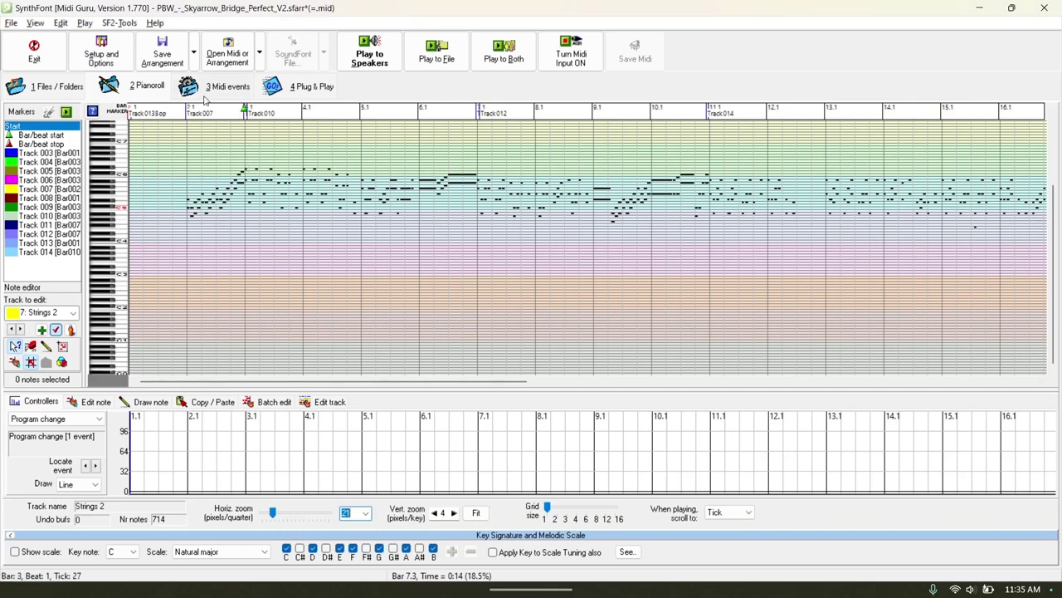
click(303, 87)
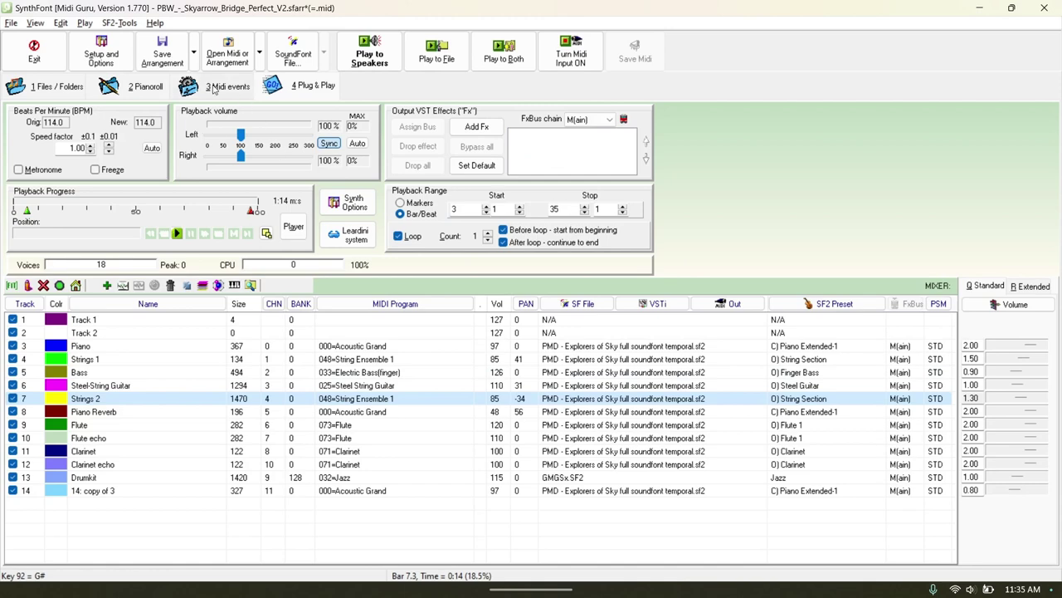
Examine how the notes of the individual tracks end near the bar 35 stop marker in the piano roll.
click(120, 87)
drag(403, 381, 990, 382)
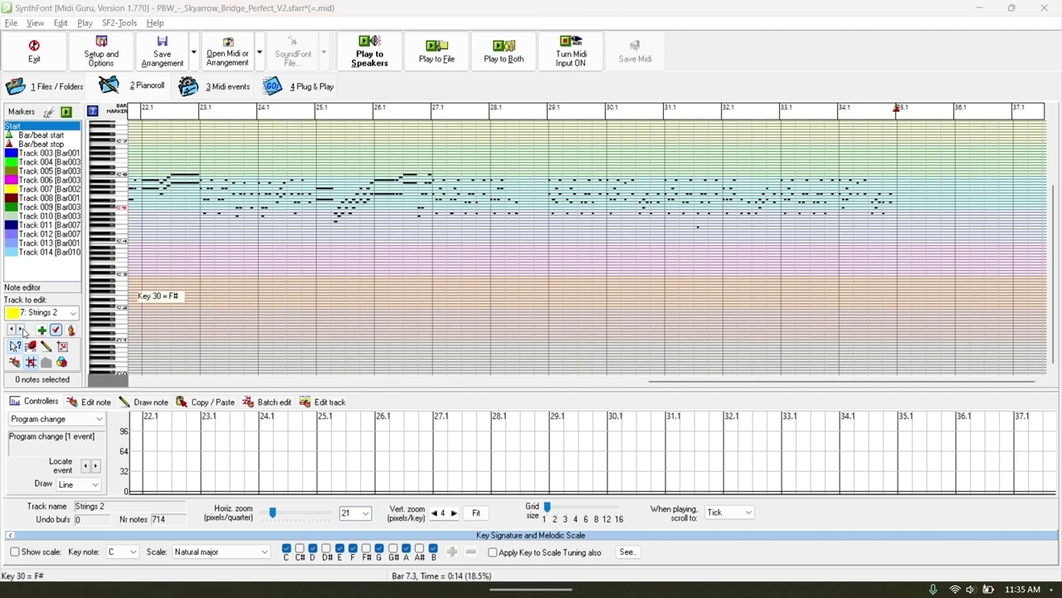
click(21, 330)
click(21, 329)
click(21, 329)
click(21, 330)
click(20, 329)
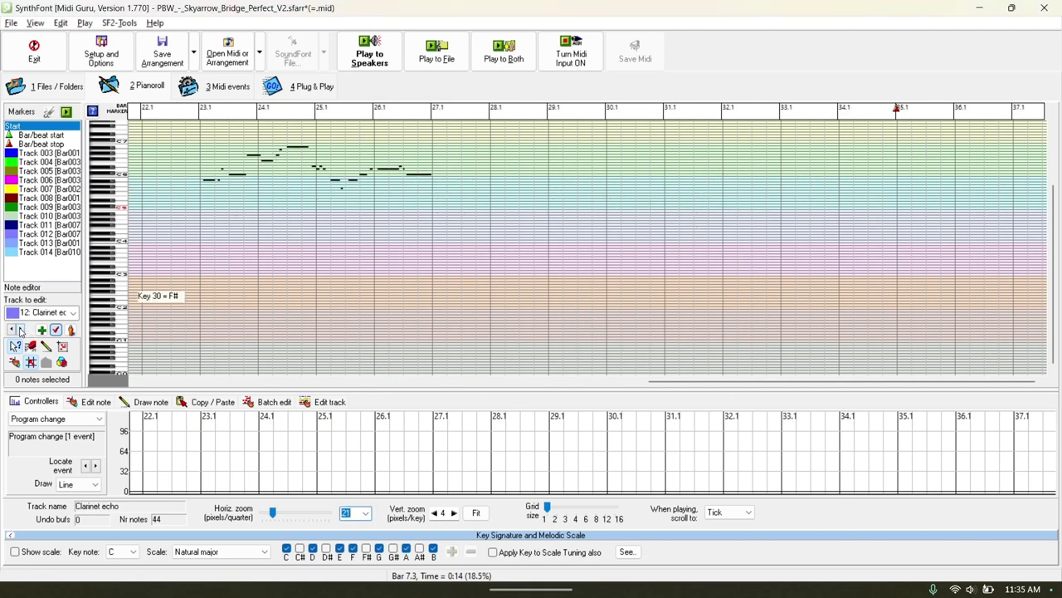
click(21, 329)
click(20, 330)
click(21, 329)
click(20, 329)
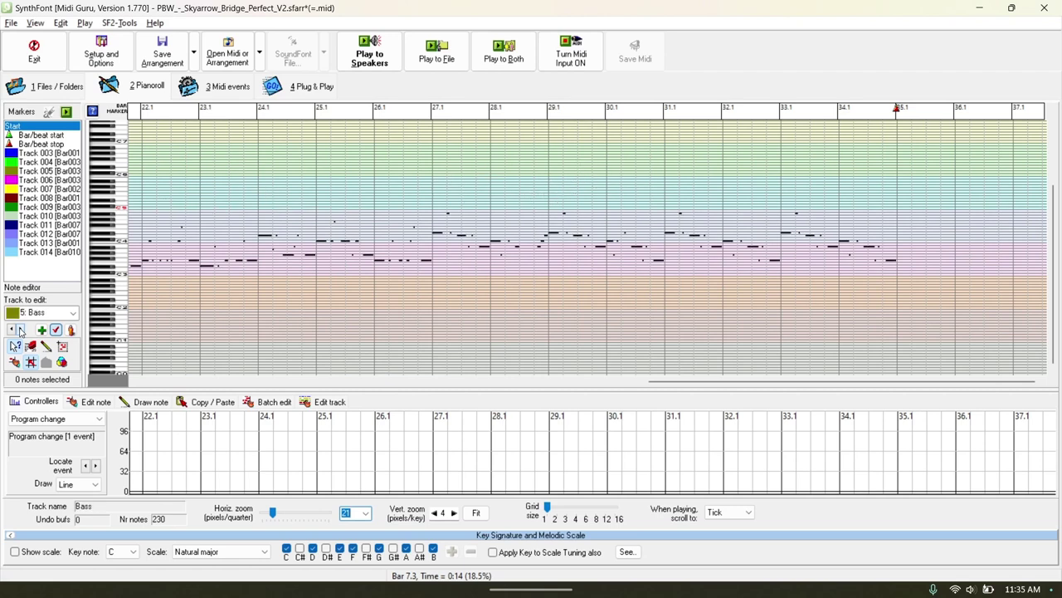
click(21, 329)
click(21, 329)
click(21, 329)
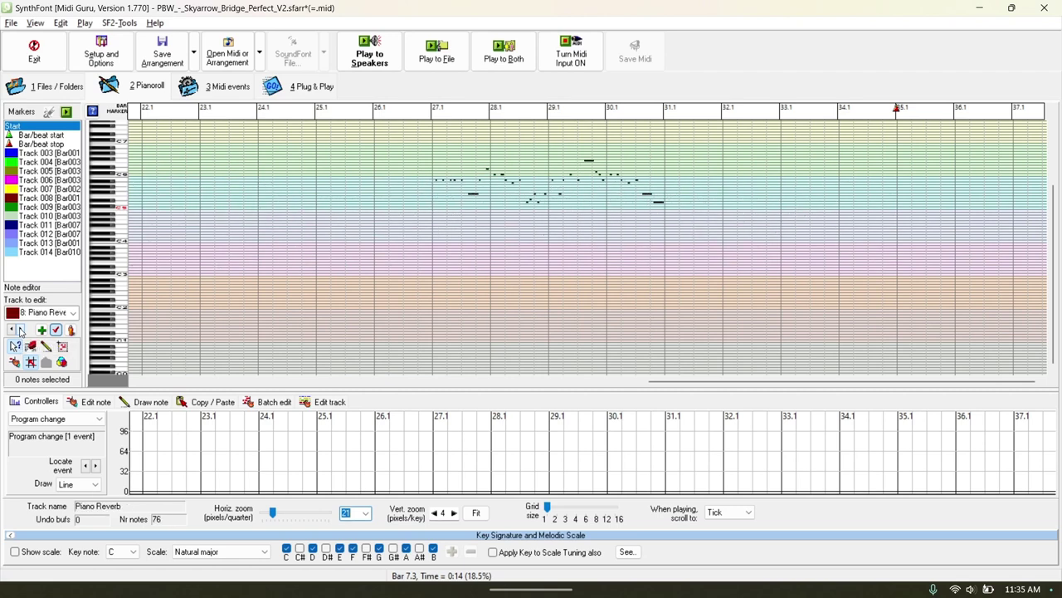
click(21, 330)
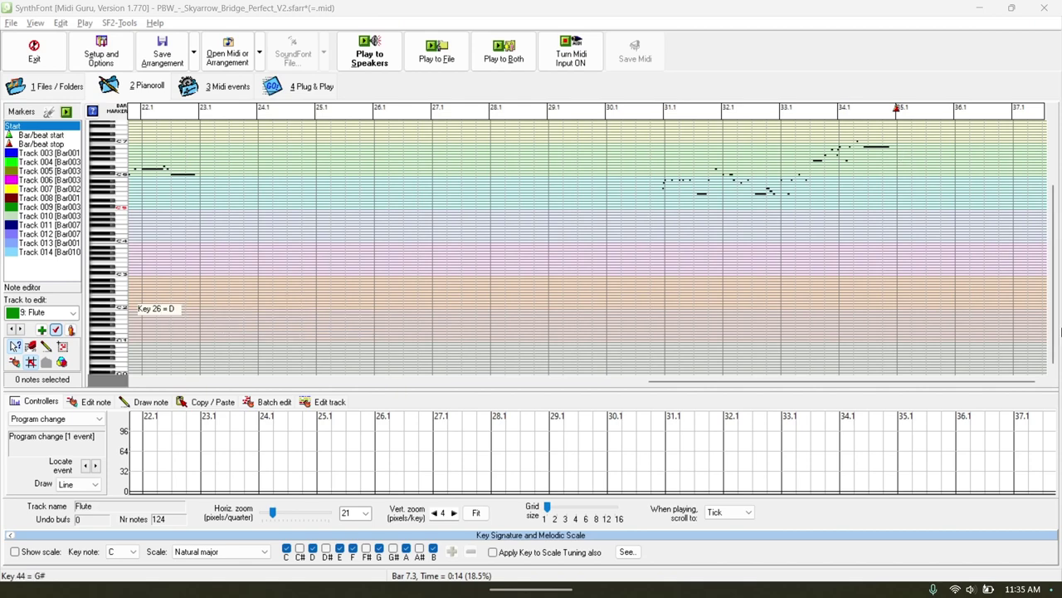
Play the looped arrangement, follow it in the piano roll, and pause it just after it jumps back to bar 3.
click(312, 86)
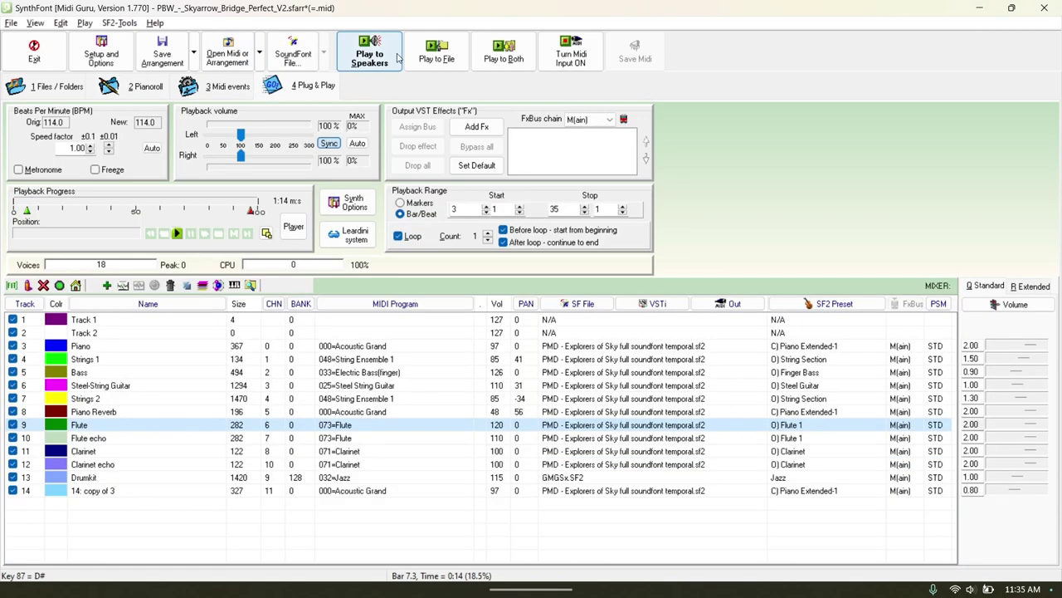
click(369, 51)
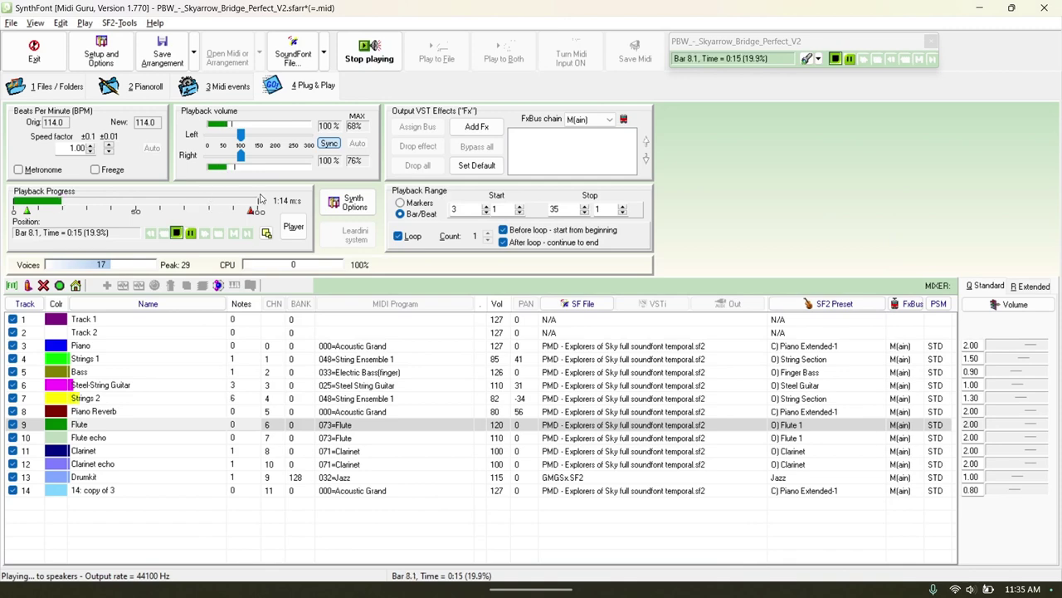
click(122, 83)
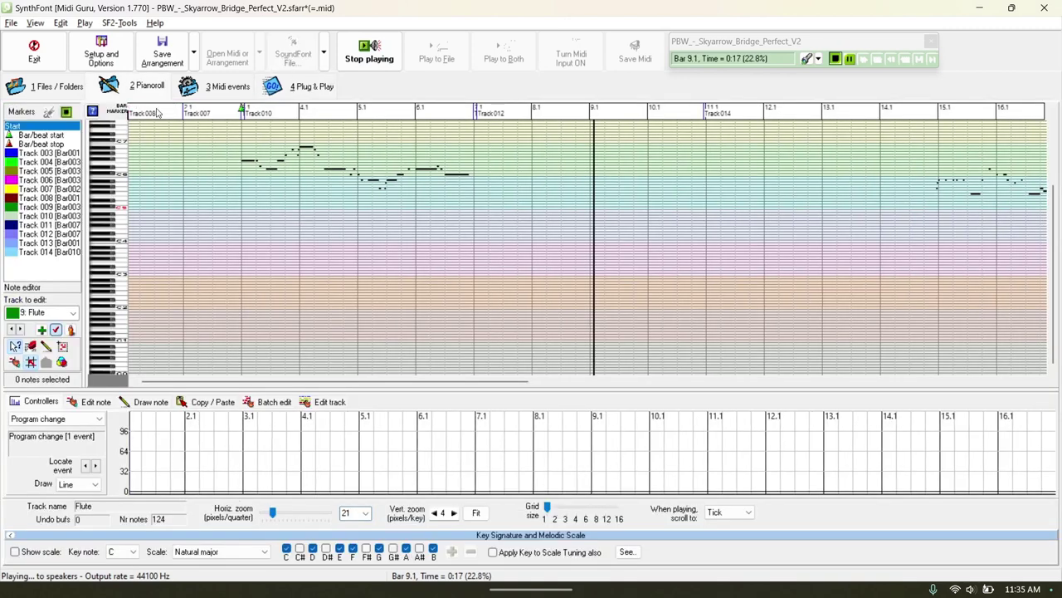
click(271, 87)
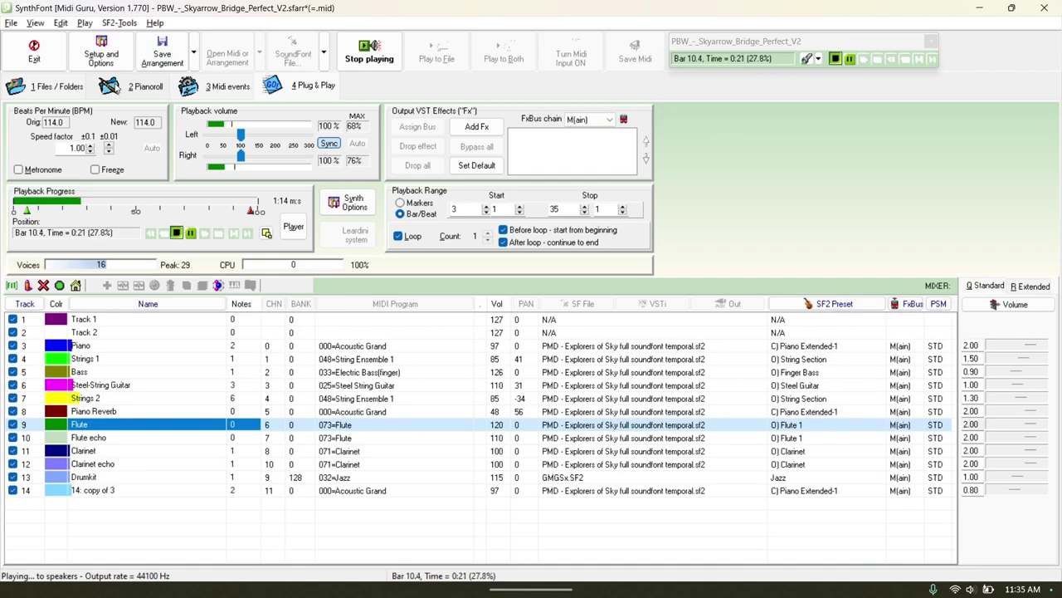
click(116, 87)
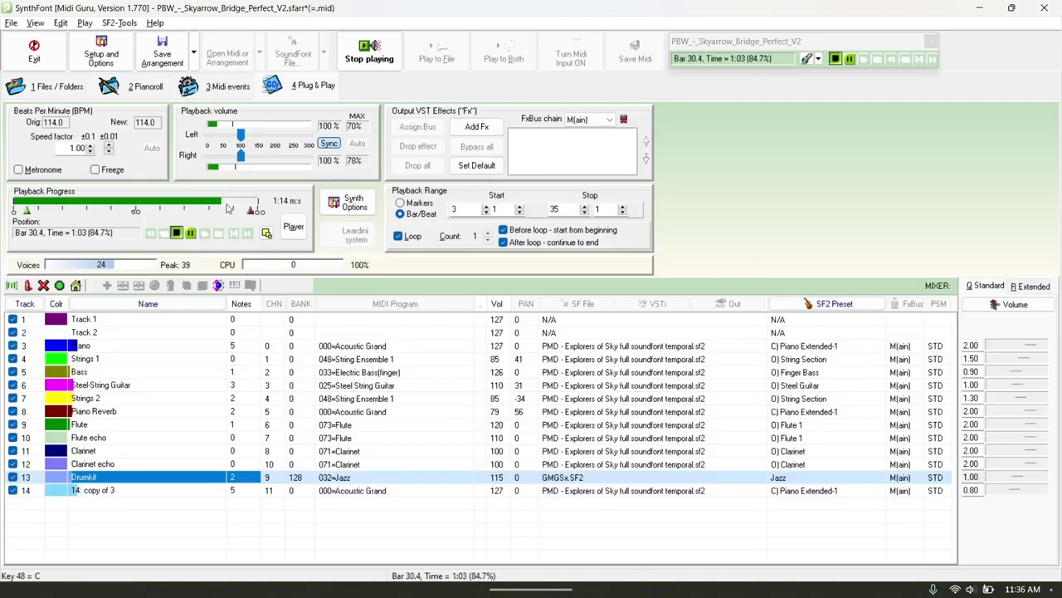
click(132, 91)
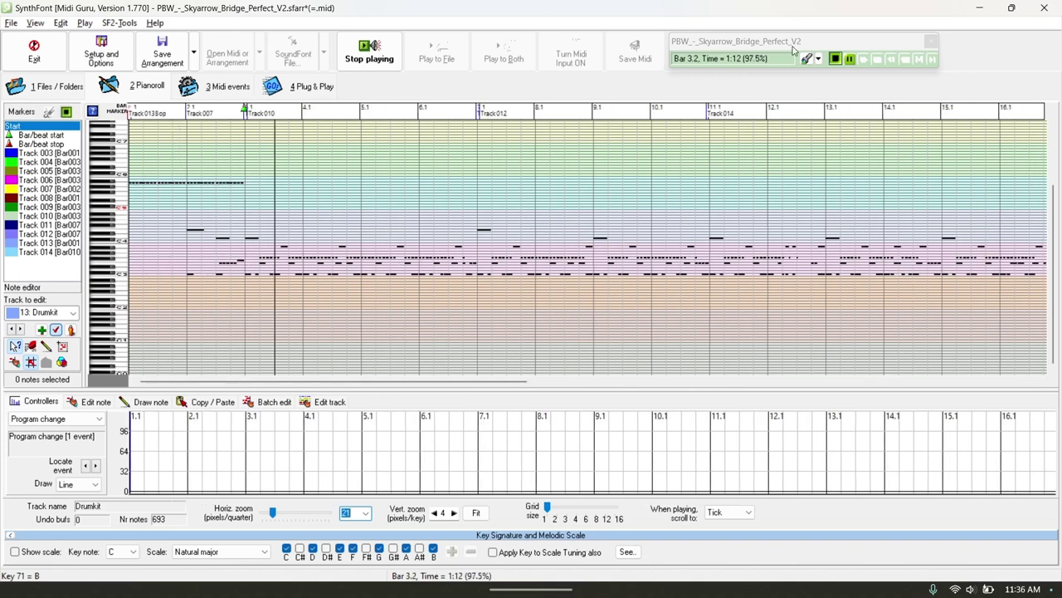
click(851, 61)
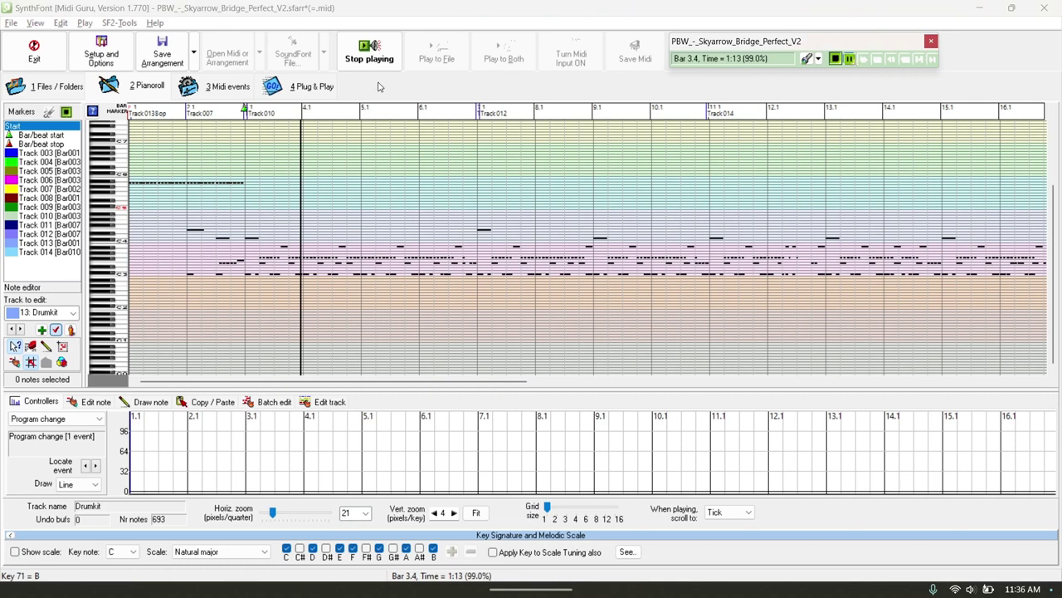
Play the arrangement briefly from the track list, stop it within bar 1, and set the playback range to Markers.
click(276, 80)
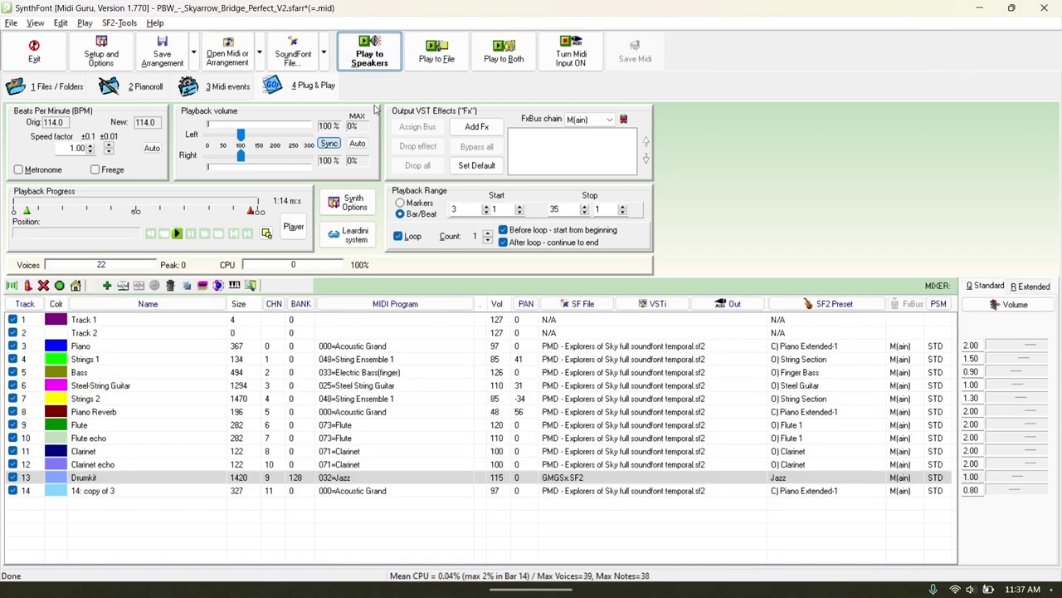
click(369, 46)
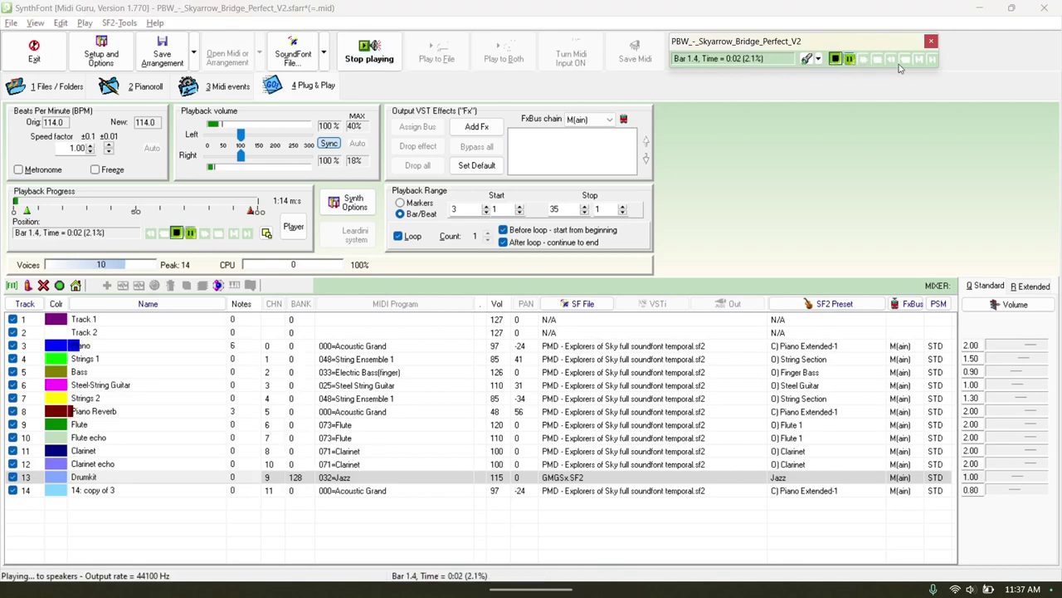
click(835, 59)
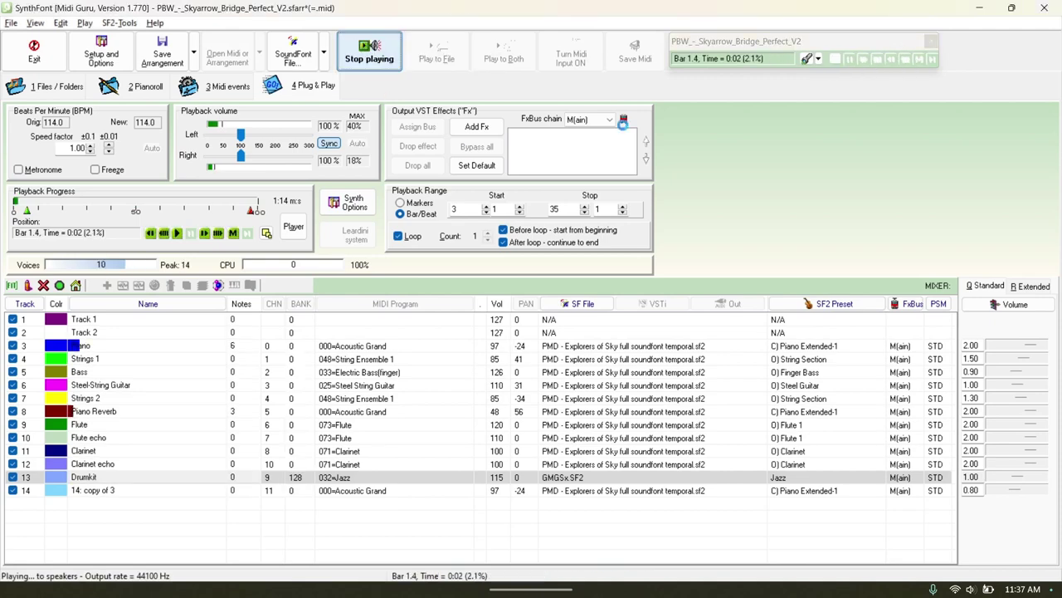
click(400, 202)
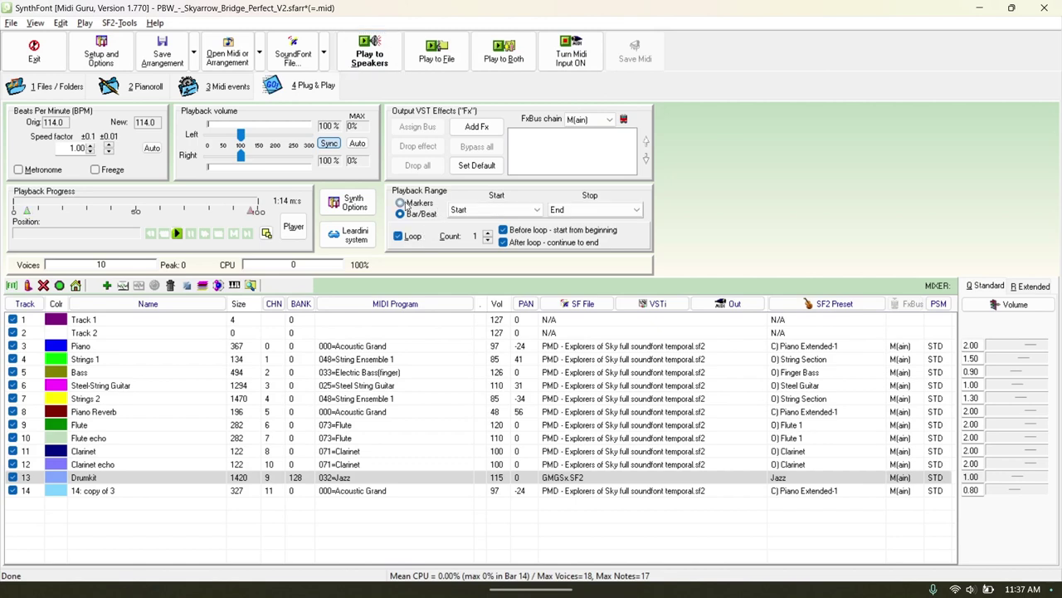
Turn off looping, then play the arrangement through the speakers and follow it in the piano roll.
click(398, 236)
click(369, 50)
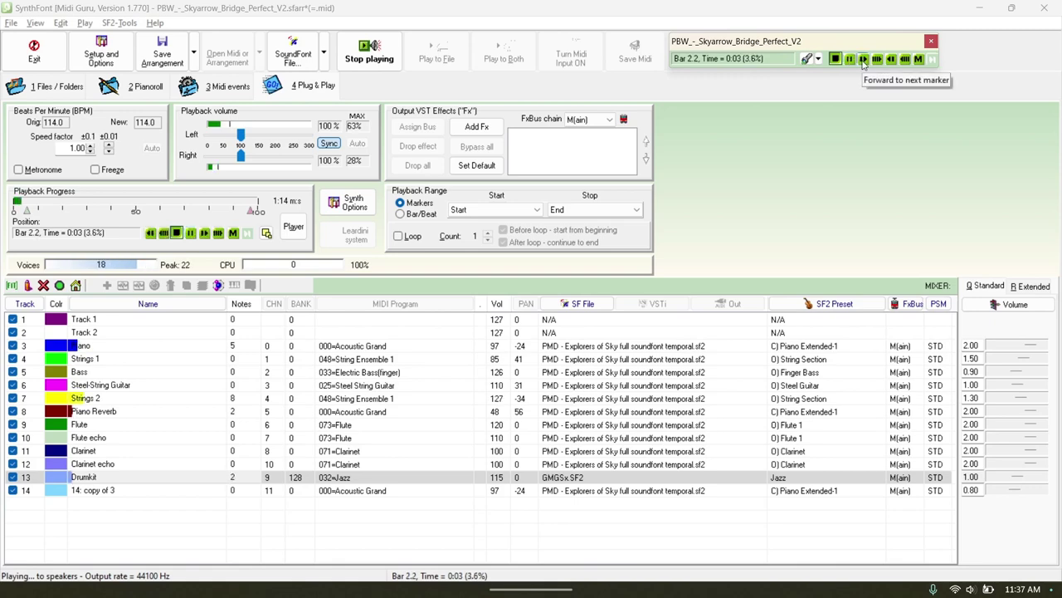
click(106, 89)
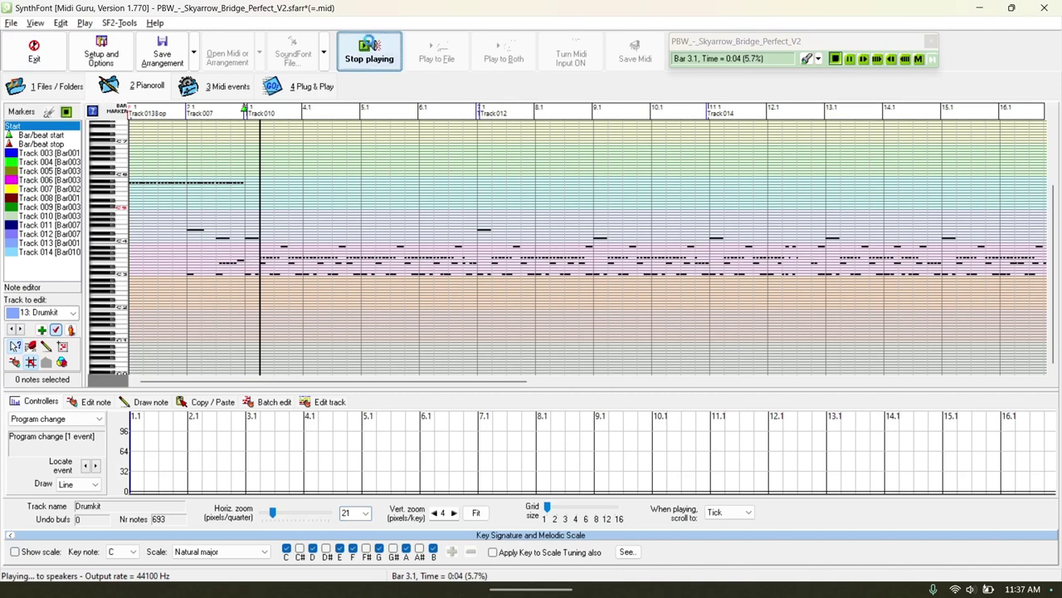
Set the piano roll's stop marker to bar 35 and its start marker to bar 30, and play briefly.
click(591, 109)
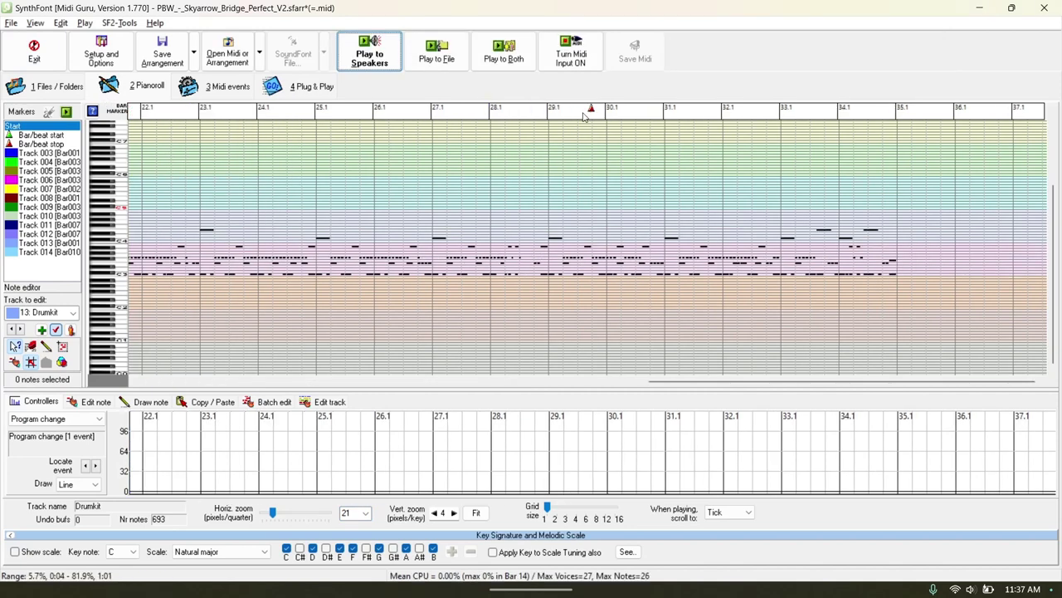
click(898, 109)
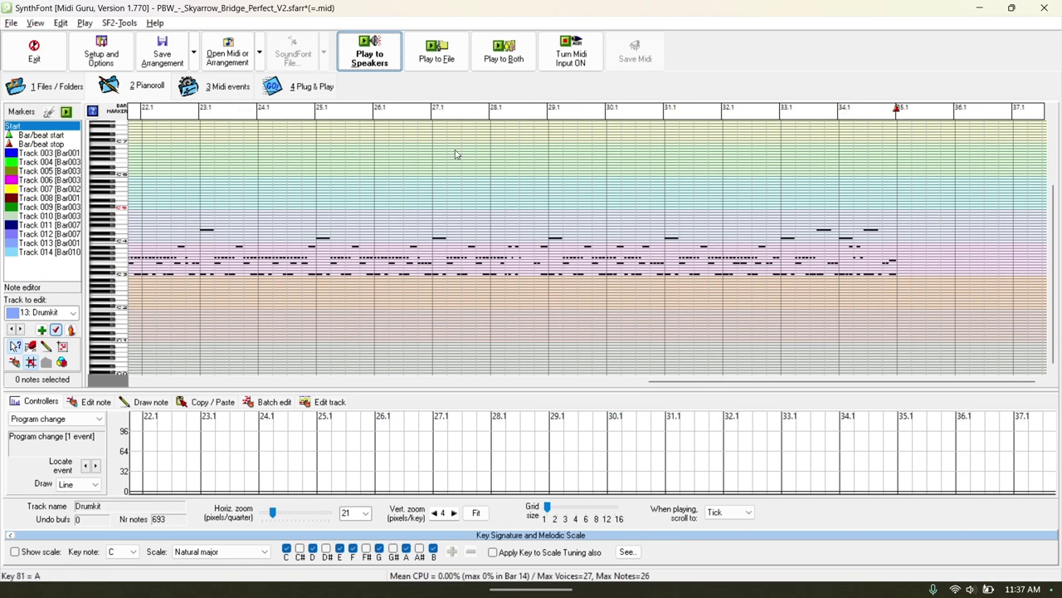
click(646, 118)
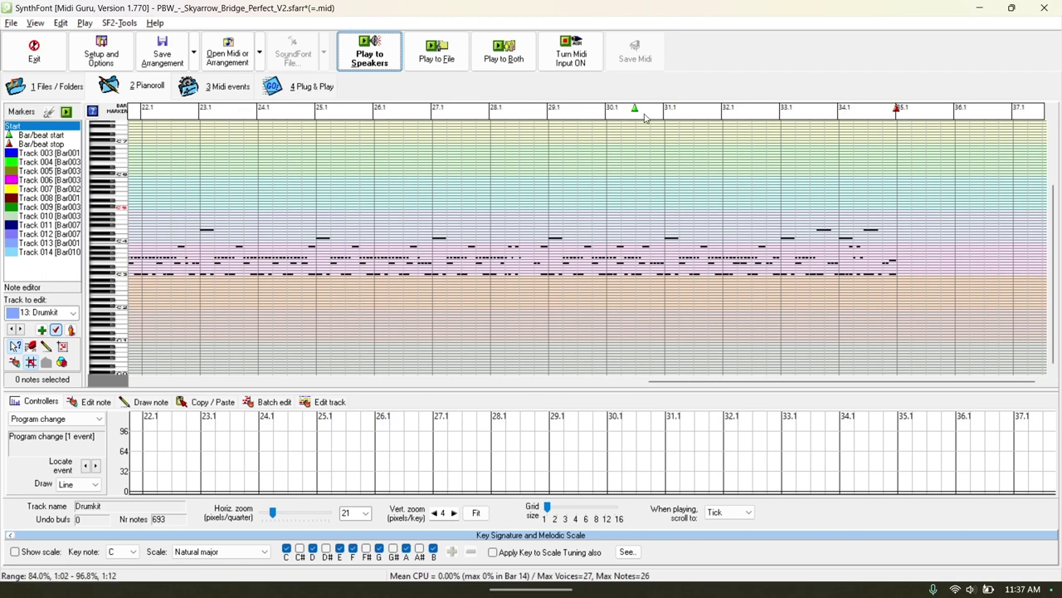
click(621, 118)
click(272, 127)
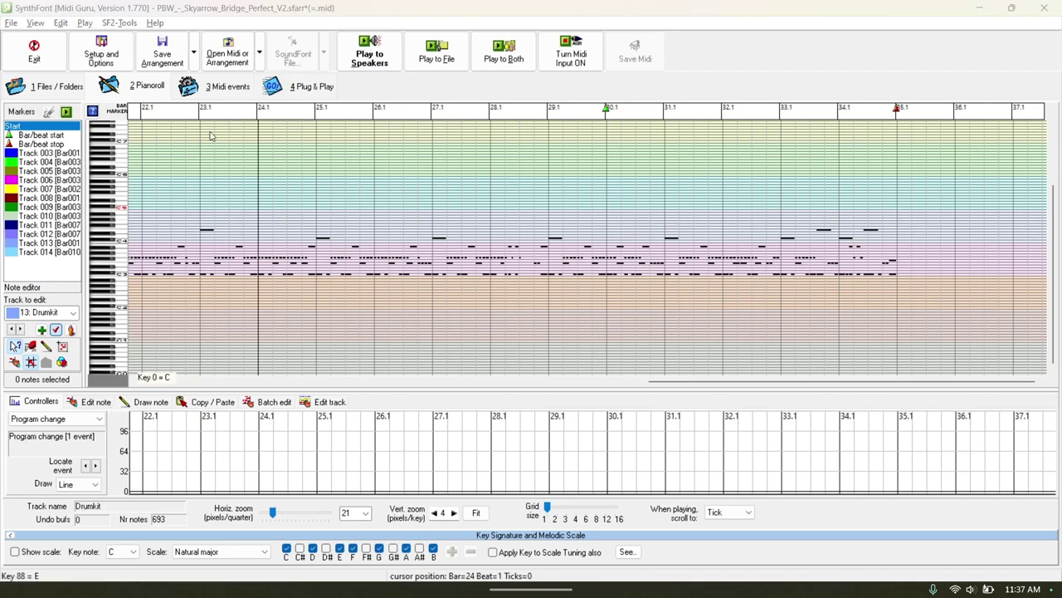
key(space)
click(375, 62)
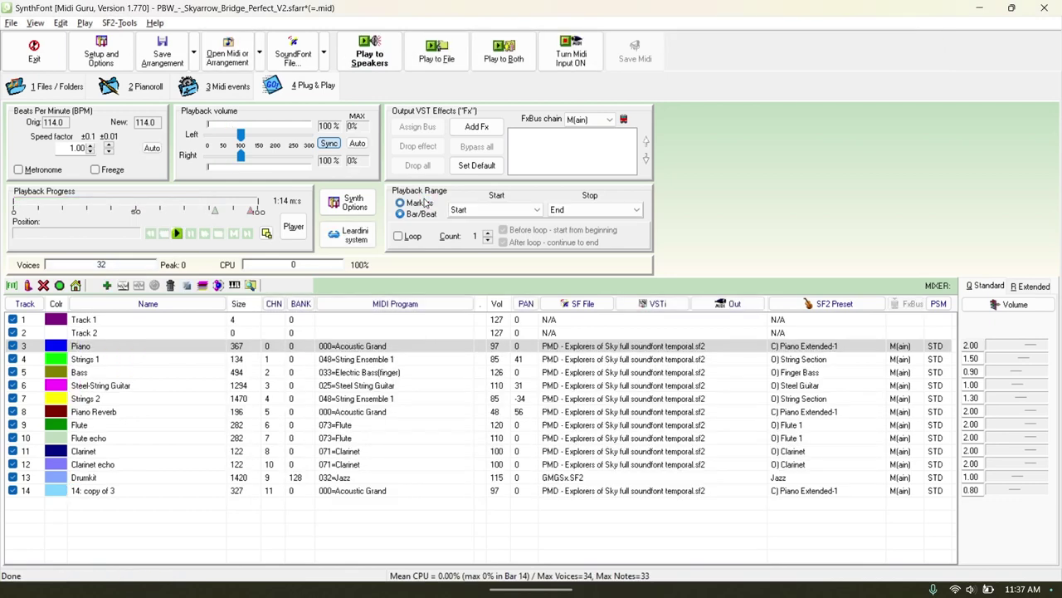
Play the arrangement with the Markers playback range and skip forward in ten-bar jumps to bar 29.
click(376, 62)
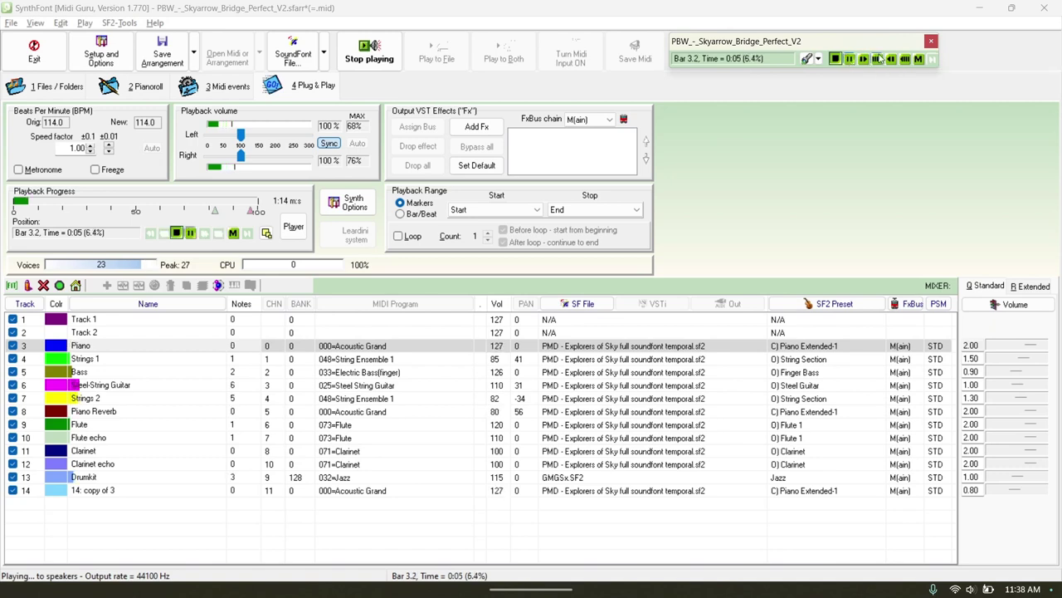
click(851, 60)
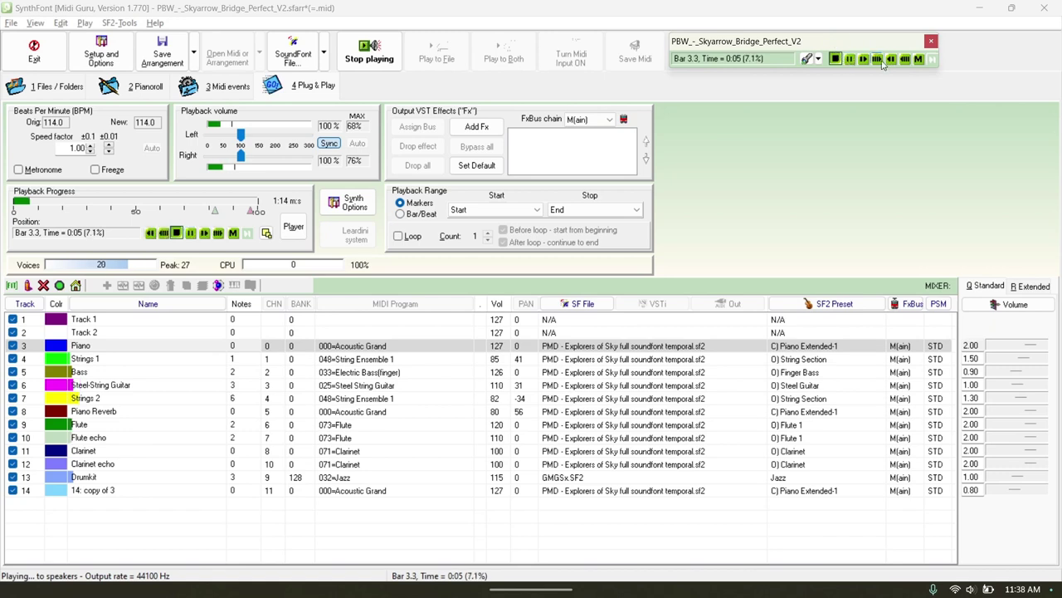
click(879, 61)
click(878, 61)
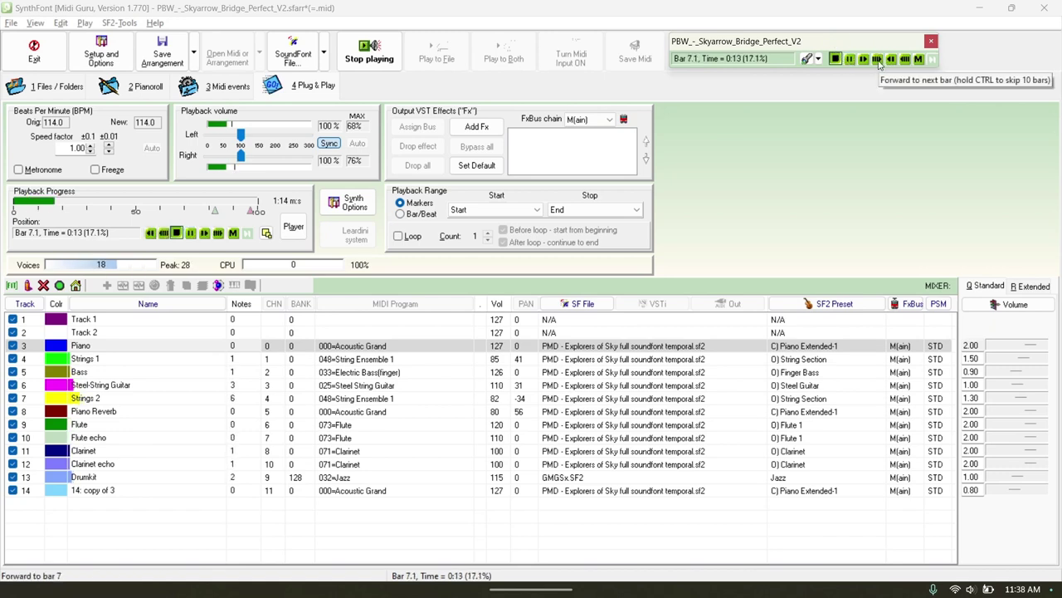
click(878, 61)
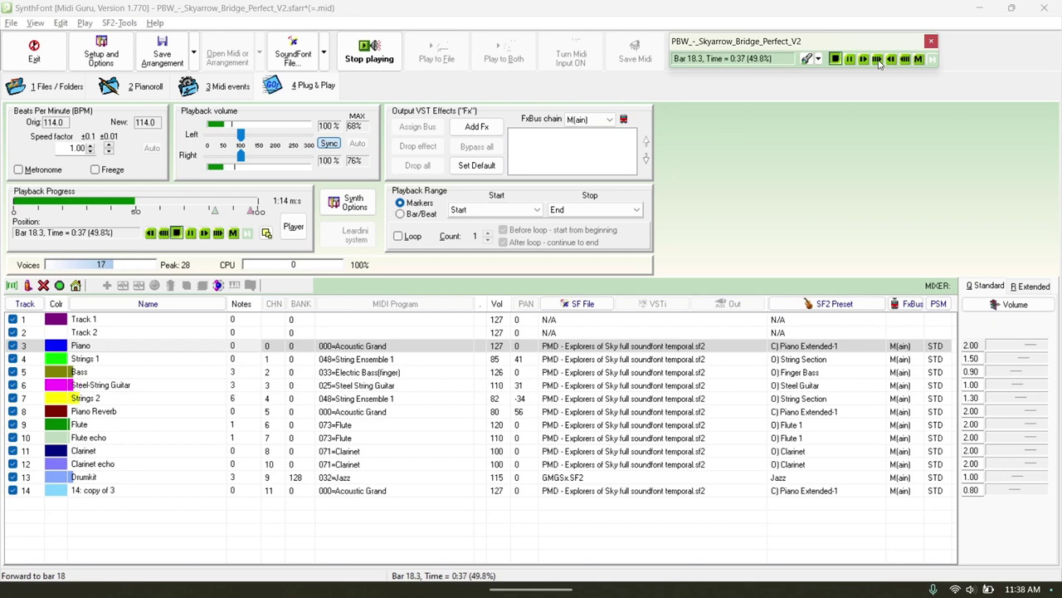
click(878, 62)
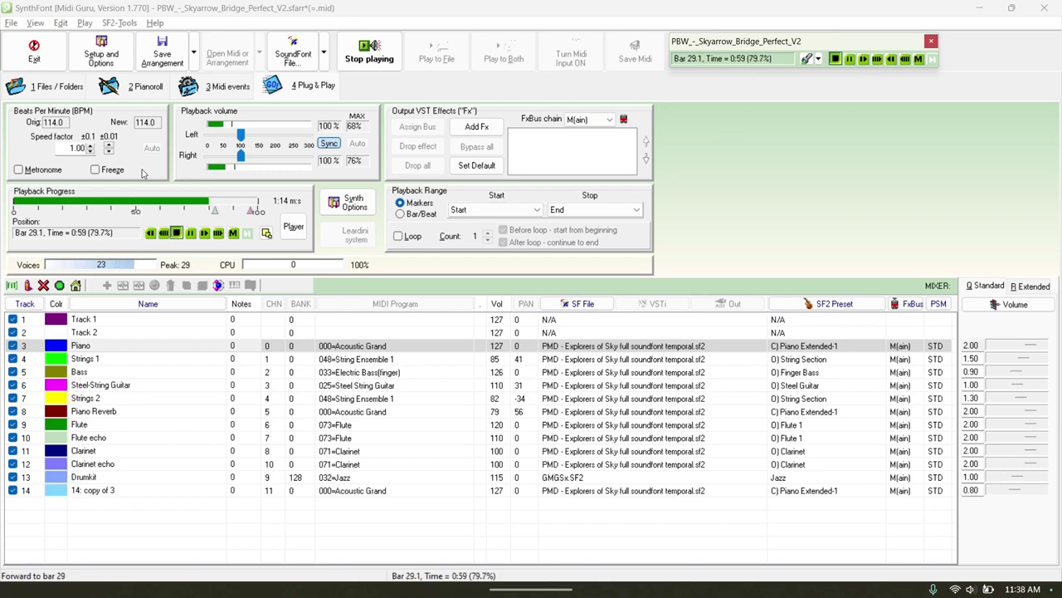
Skip the playback backward in ten-bar jumps to bar 12 and stop it.
click(905, 60)
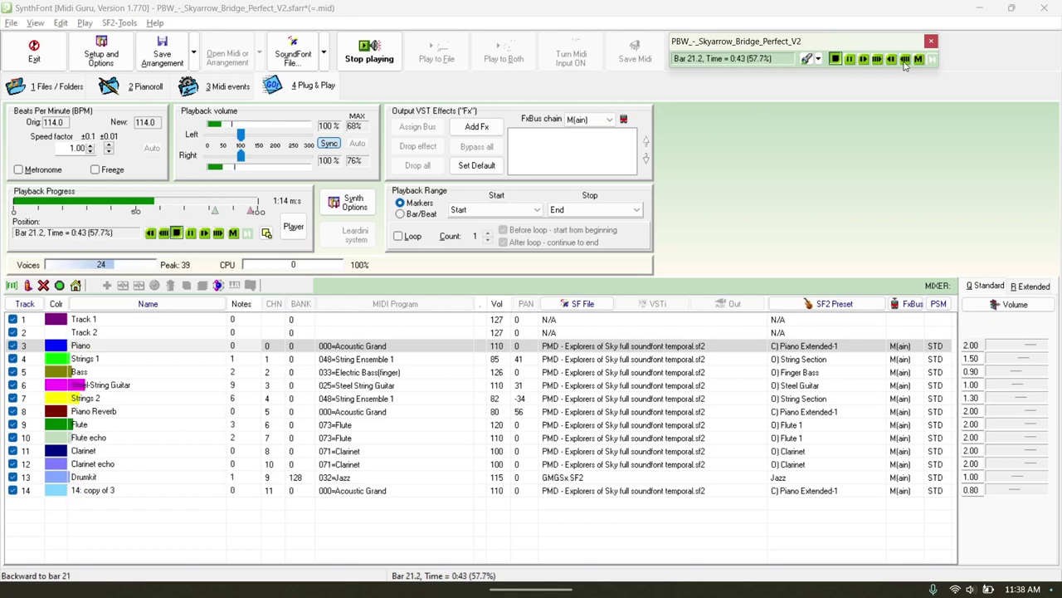
click(904, 60)
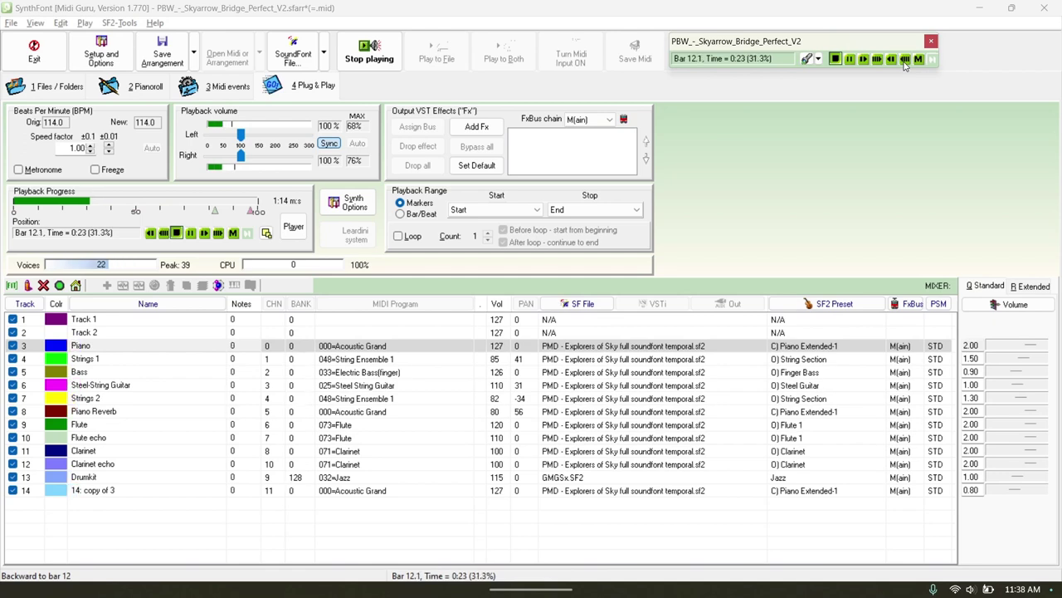
click(904, 60)
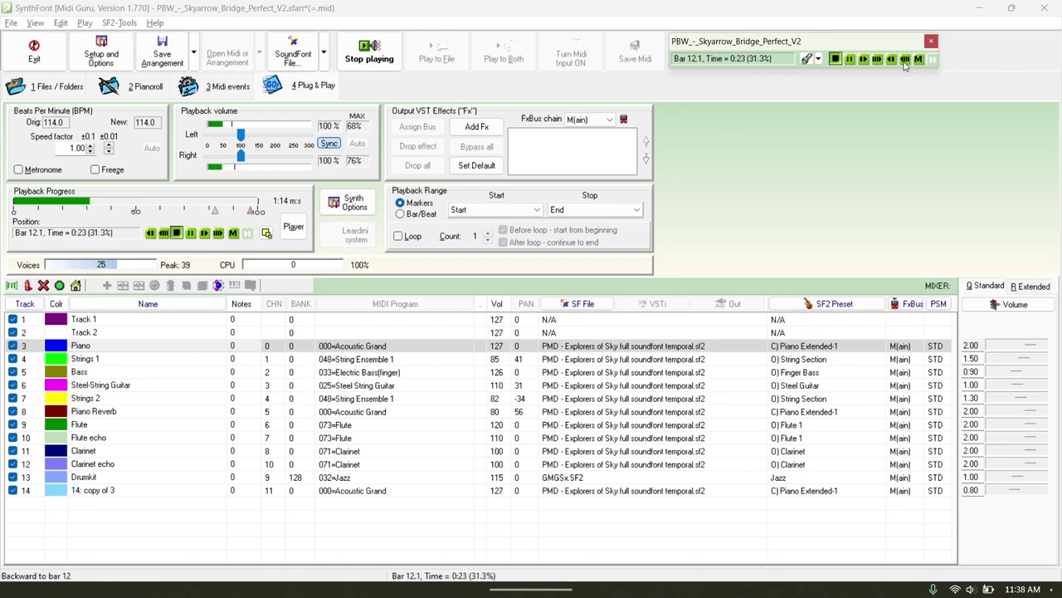
click(835, 59)
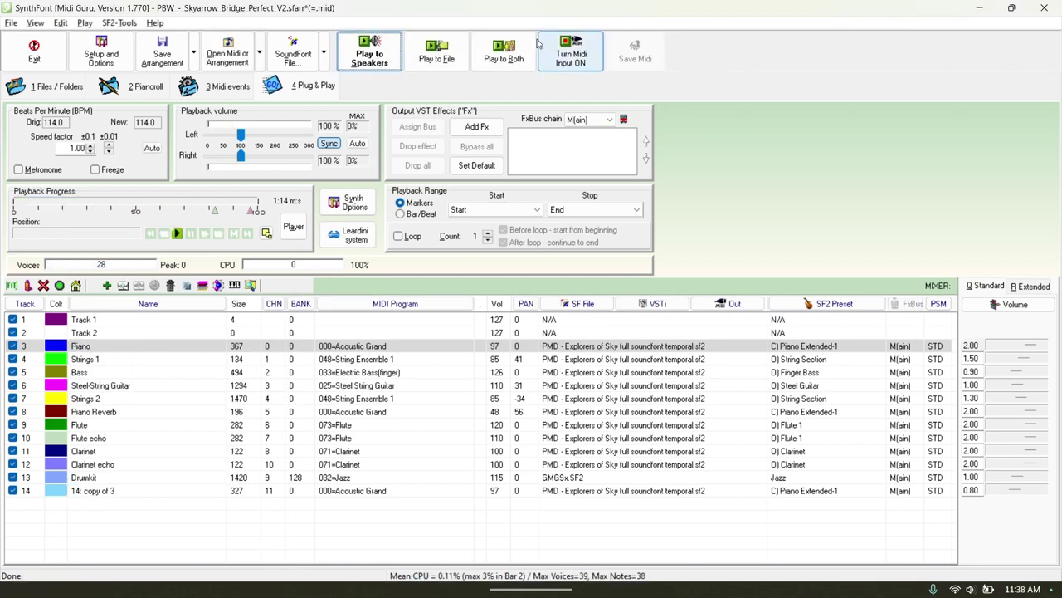
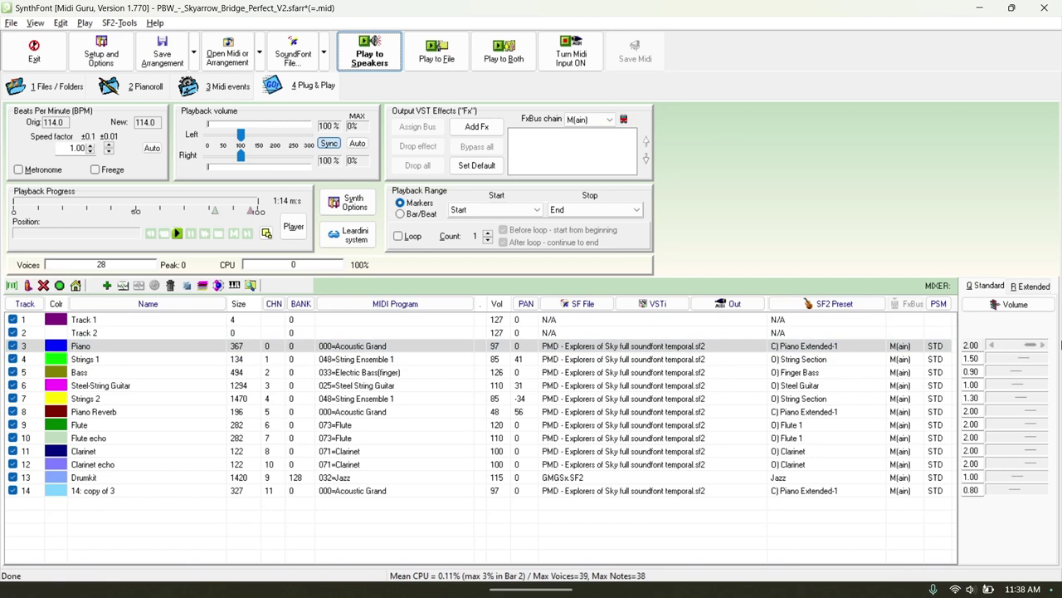
Compare the notes of the Piano track with those of track 14, "copy of 3", in the piano roll and listen to them briefly.
click(184, 496)
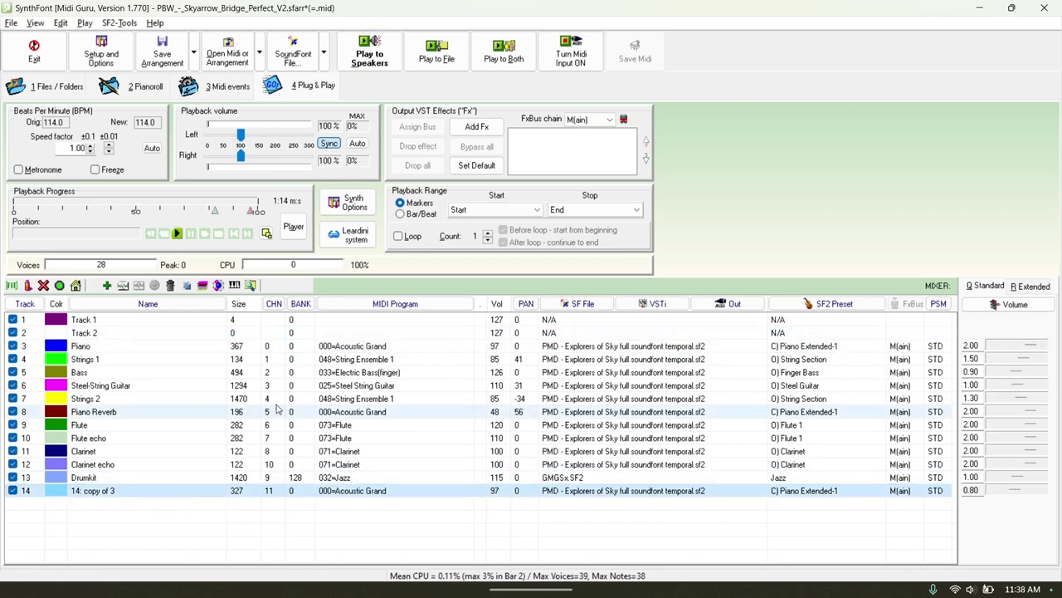
click(213, 346)
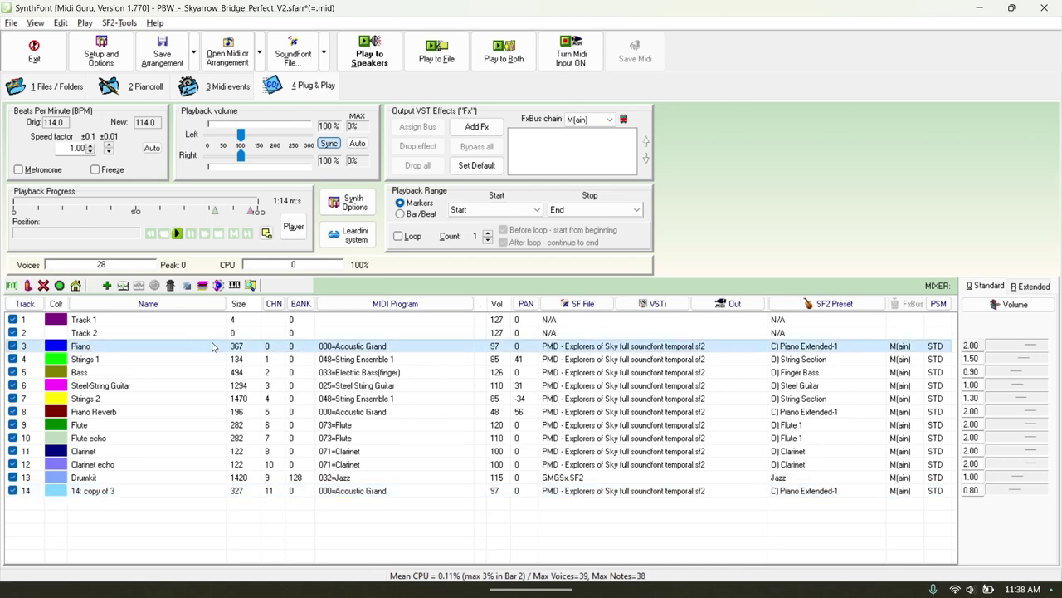
click(145, 90)
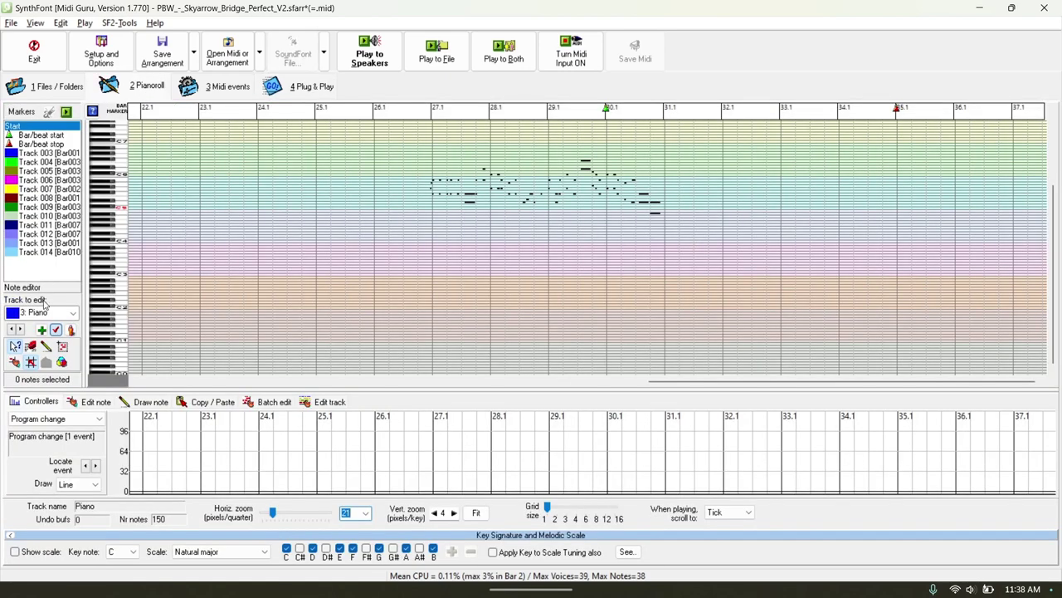
click(41, 313)
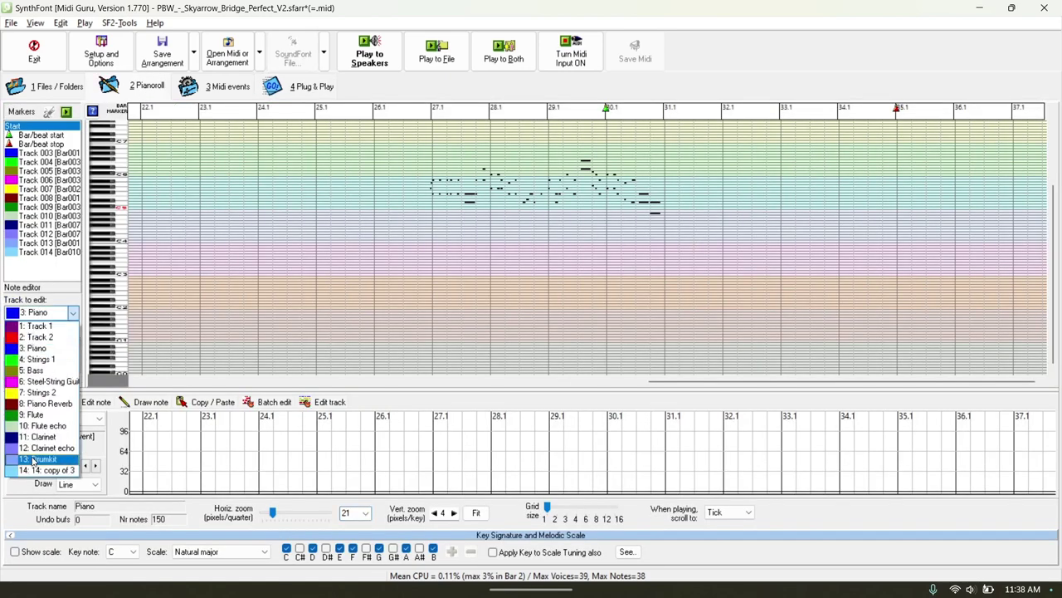
click(41, 470)
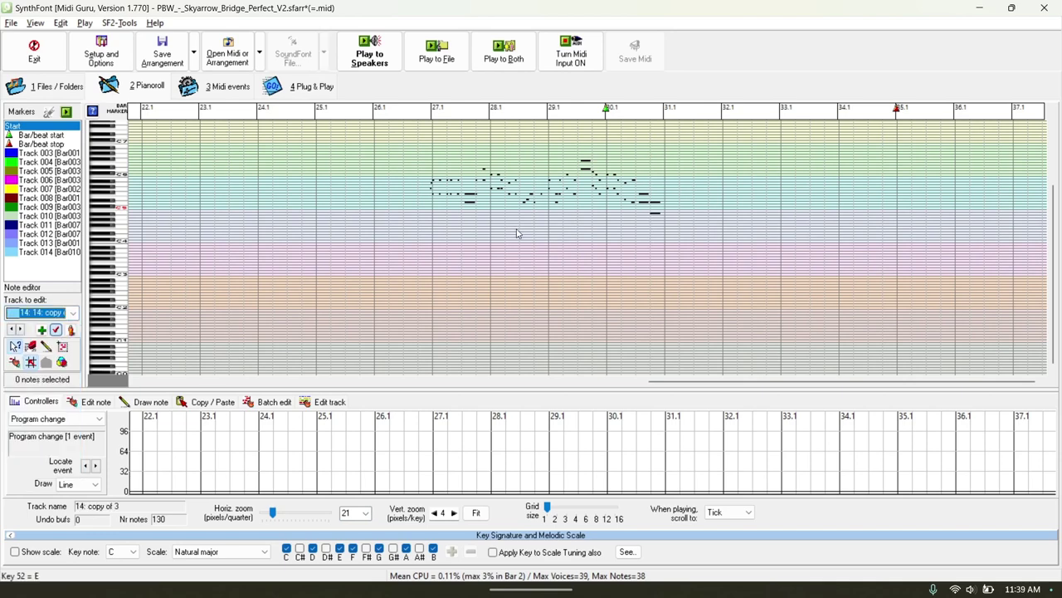
click(371, 69)
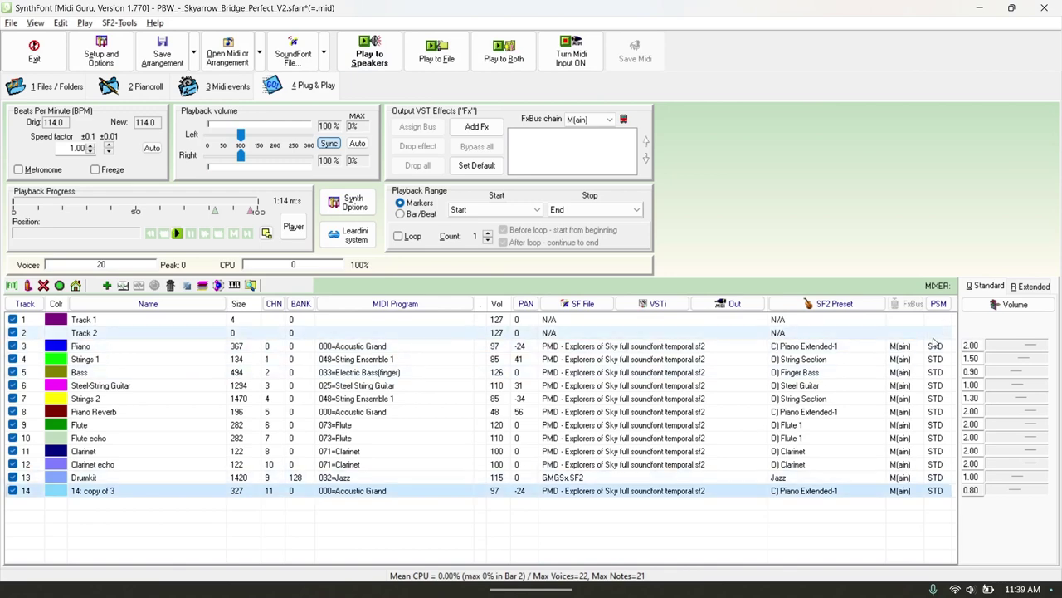
click(67, 346)
Switch to the outline tutorial notes, review the advanced mixing topics, and return to SynthFont.
key(alt+Tab)
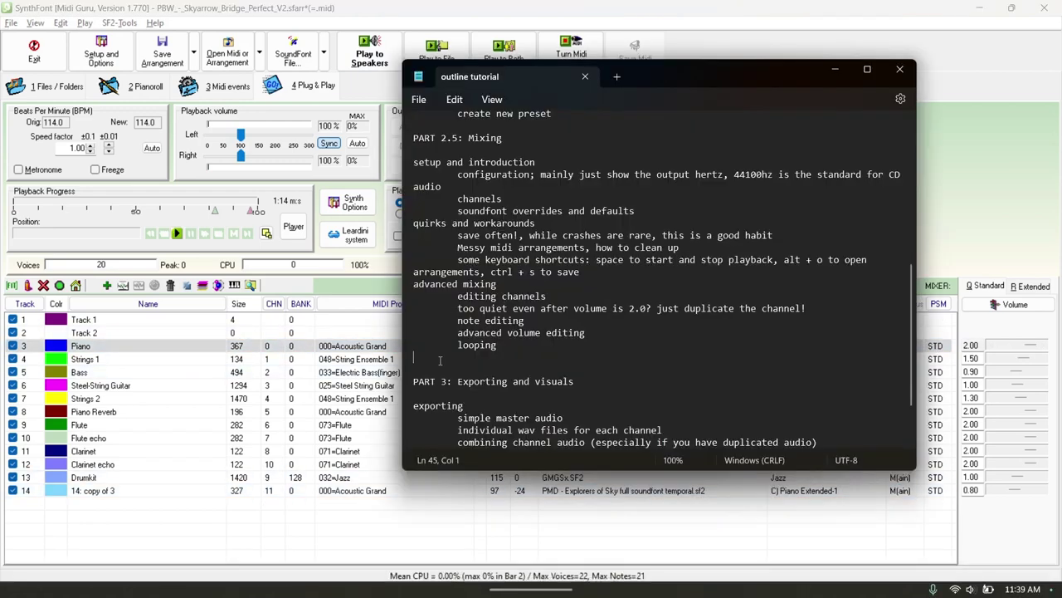
drag(432, 355, 419, 285)
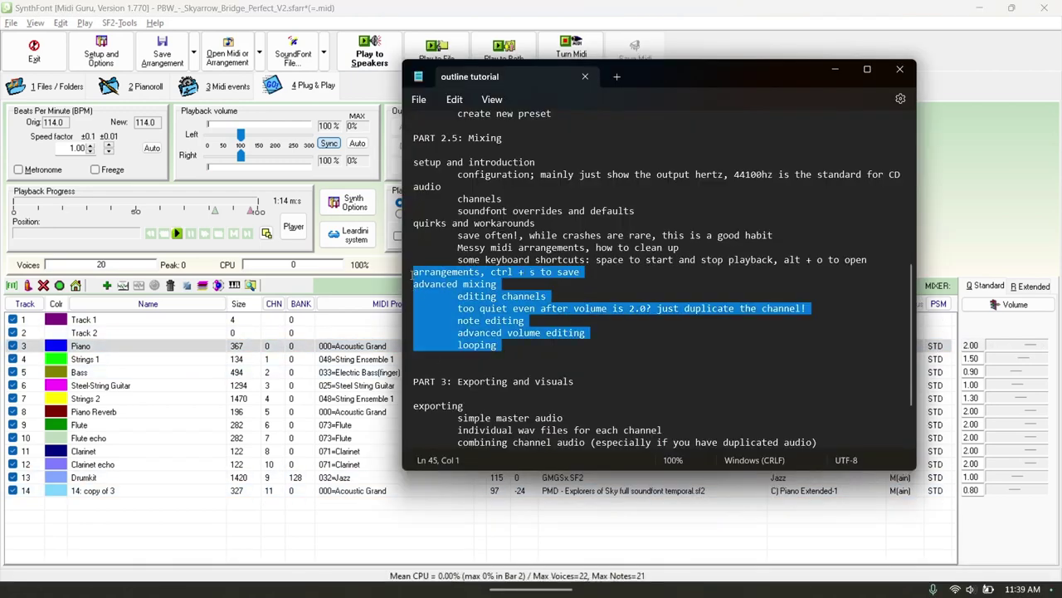
click(524, 320)
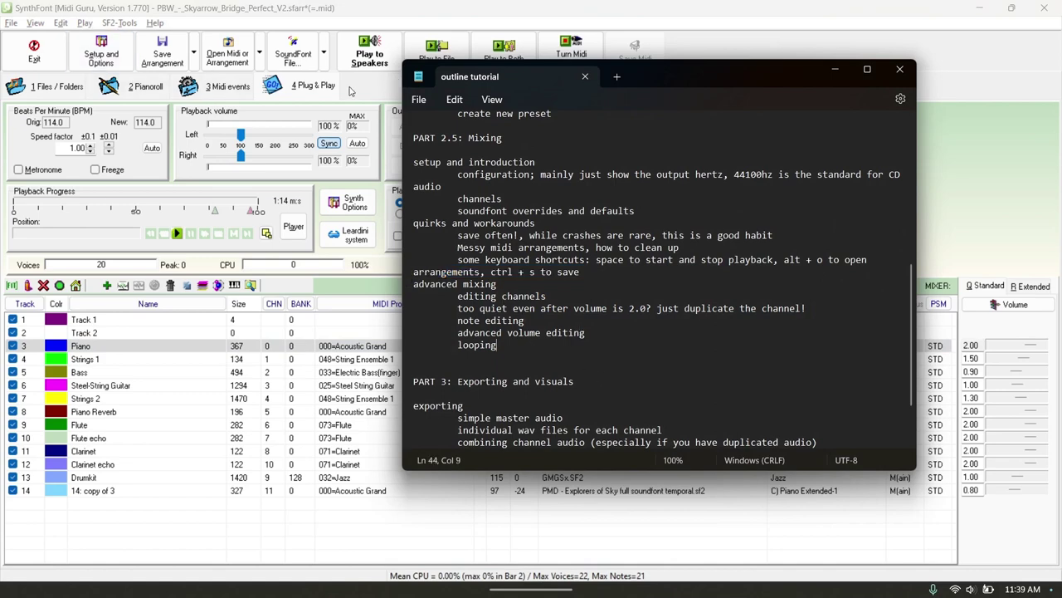
click(349, 91)
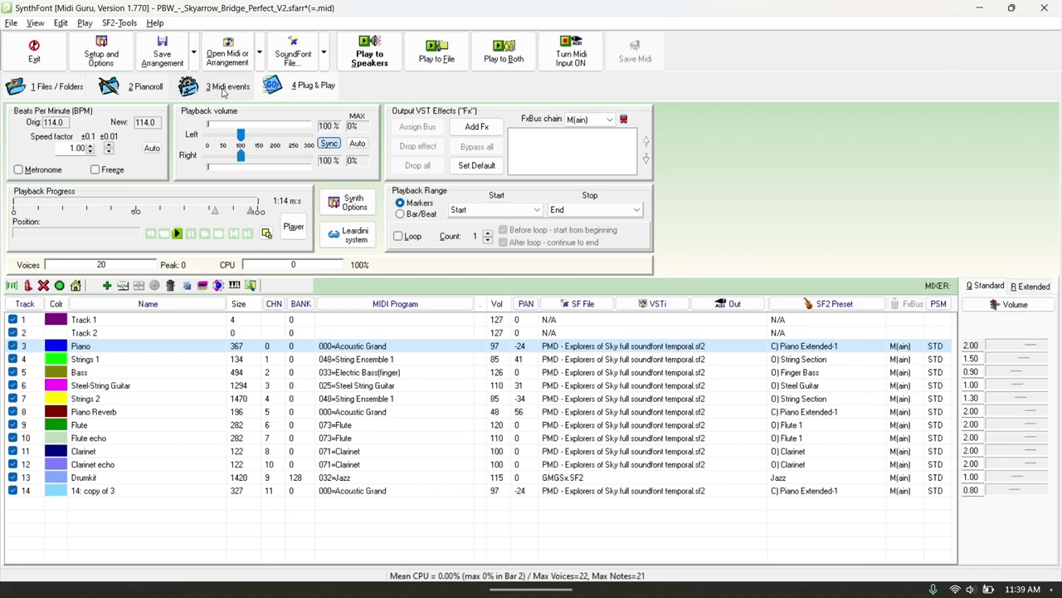
Examine the Piano track's MIDI controller events and the controller types available in the piano roll.
click(213, 88)
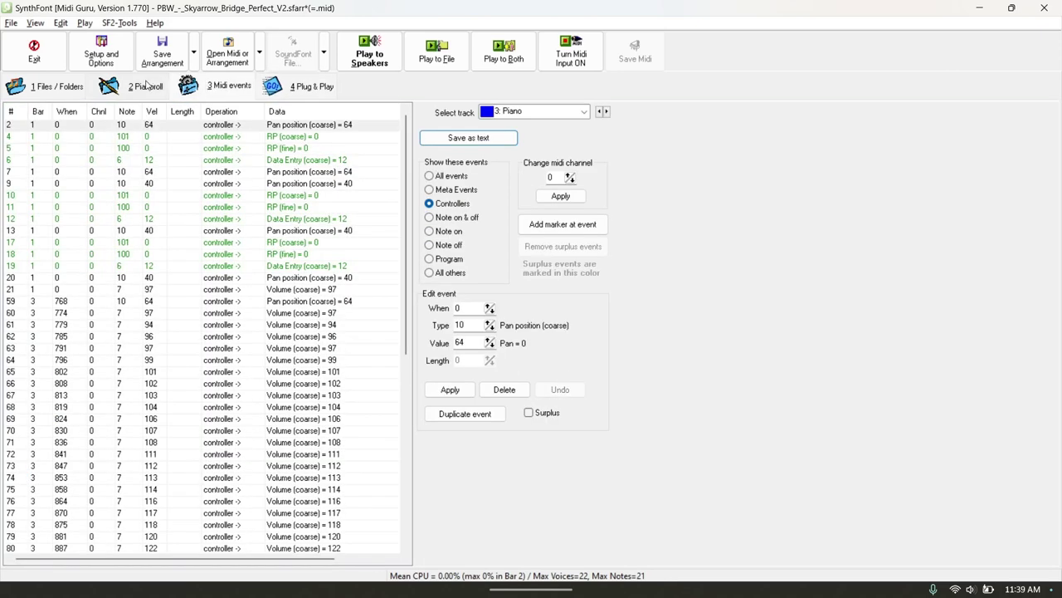
click(131, 88)
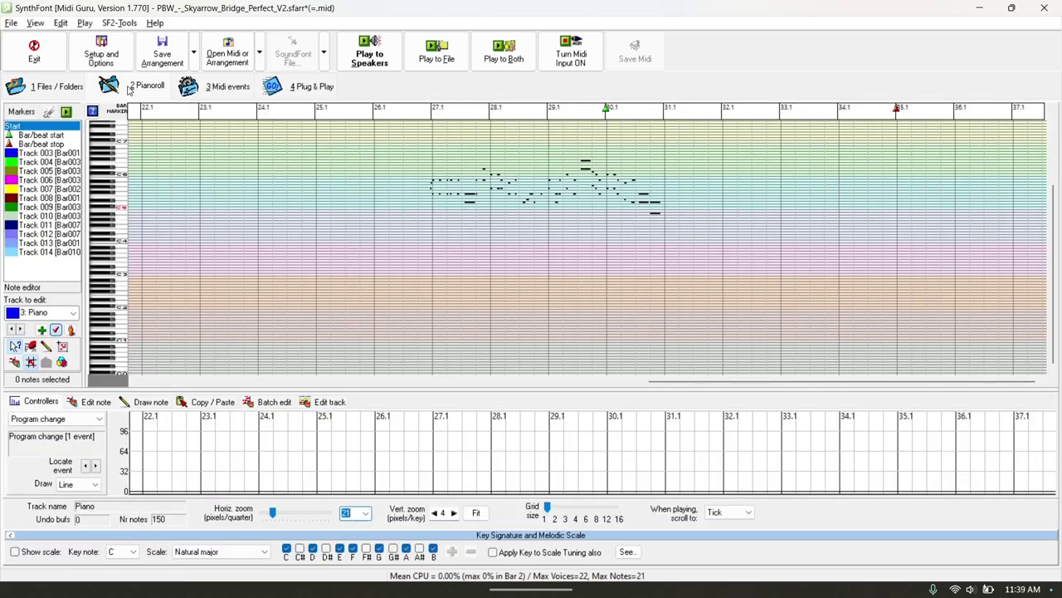
click(72, 419)
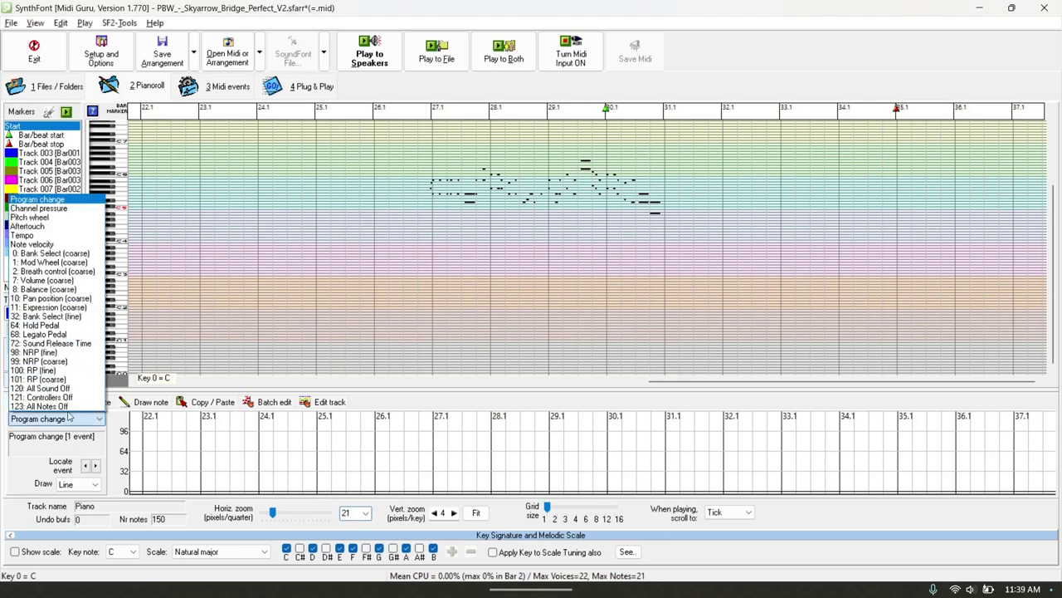
click(306, 82)
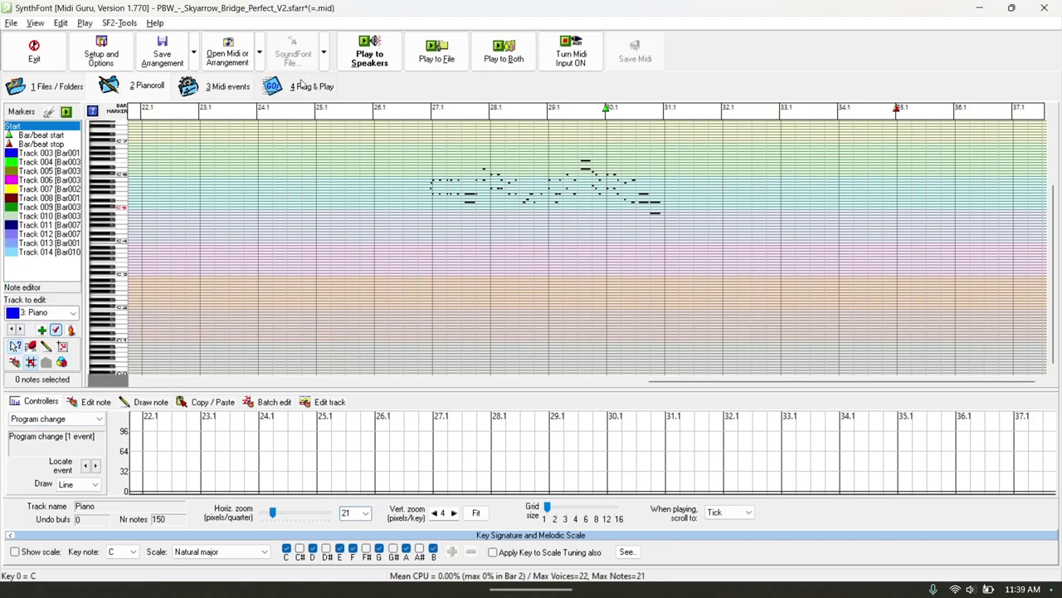
click(322, 109)
Open the Devourer of Gods - Nonstop Mix arrangement from the Downloads folder and enable all of its tracks.
click(228, 53)
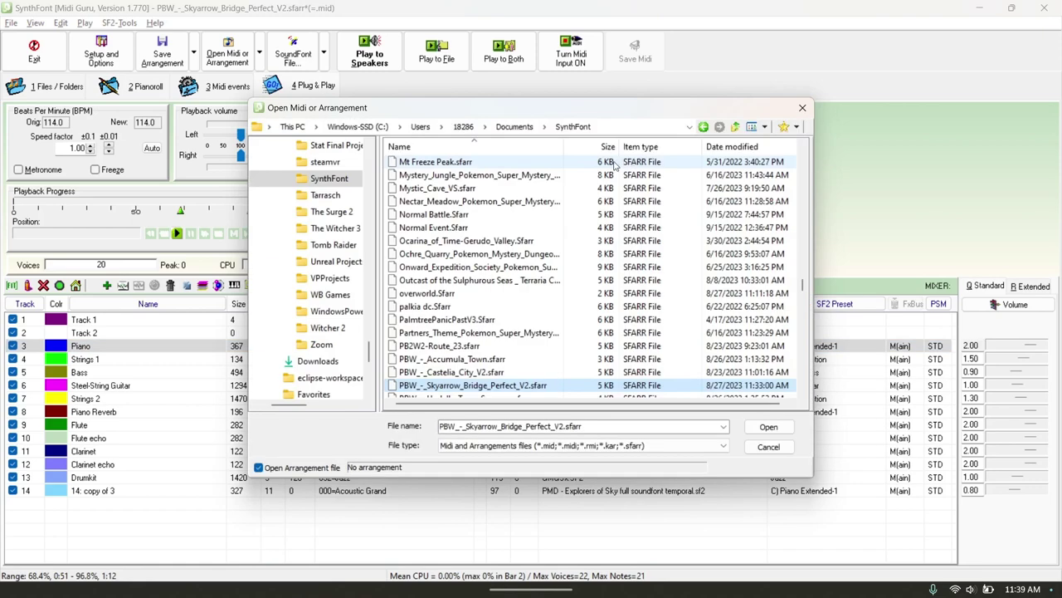
click(448, 281)
click(449, 293)
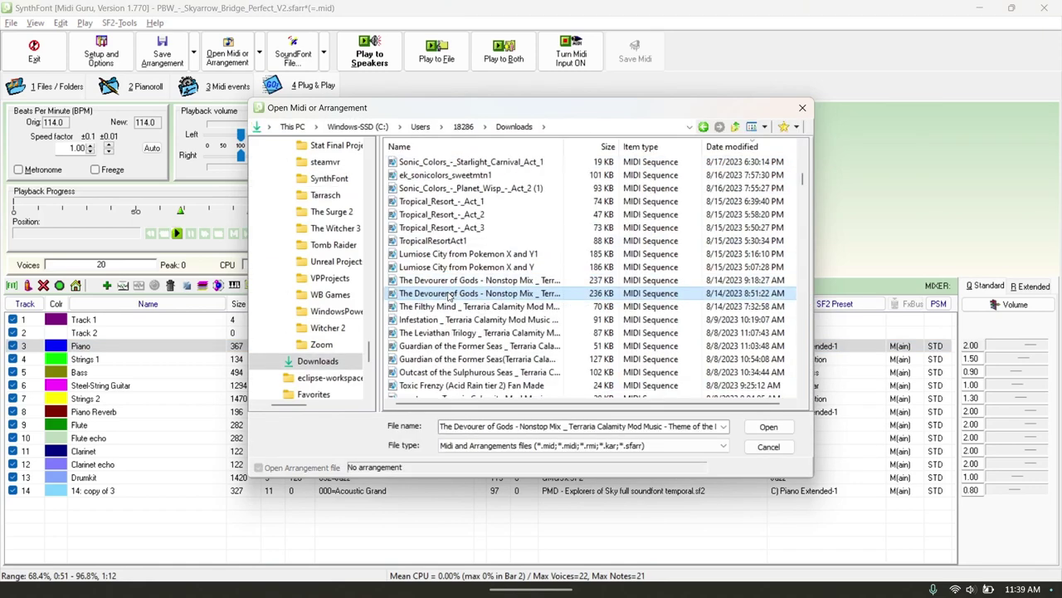
click(450, 280)
double_click(451, 280)
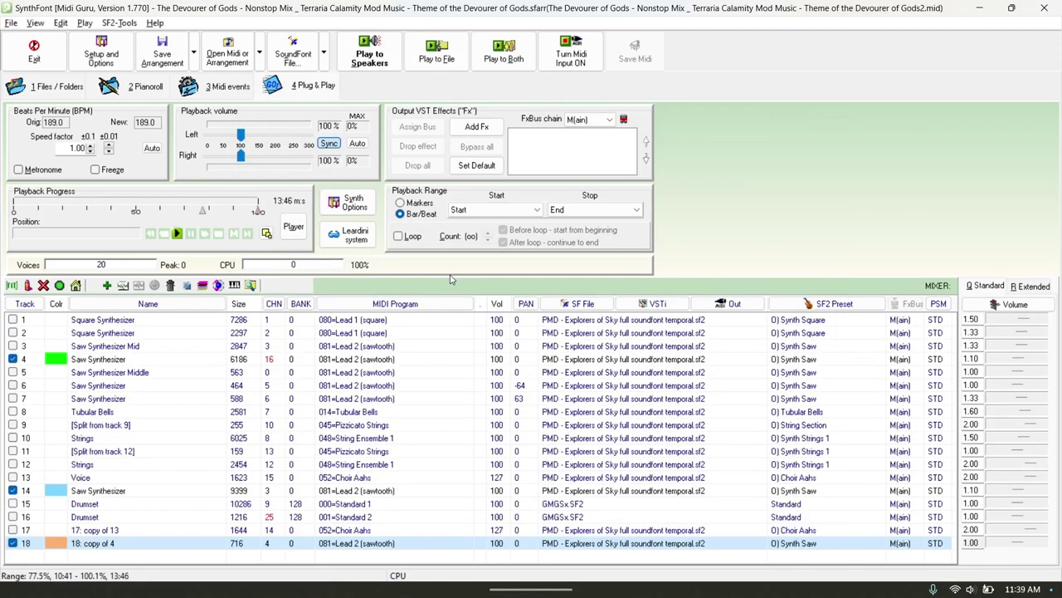
click(29, 285)
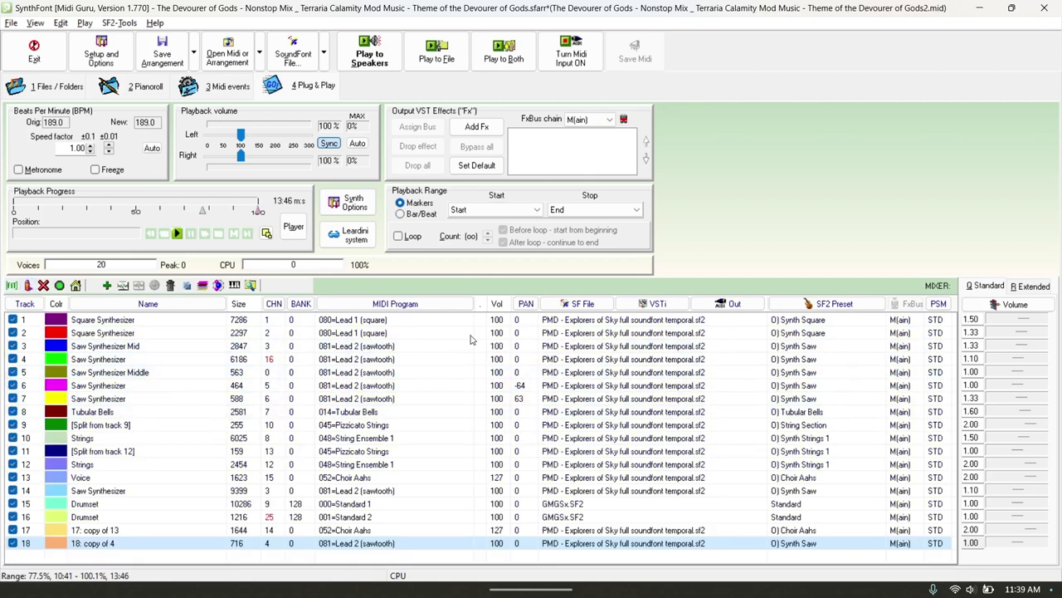
Listen briefly to the arrangement, look over the events of track 18, "copy of 4", and return to the track overview.
key(space)
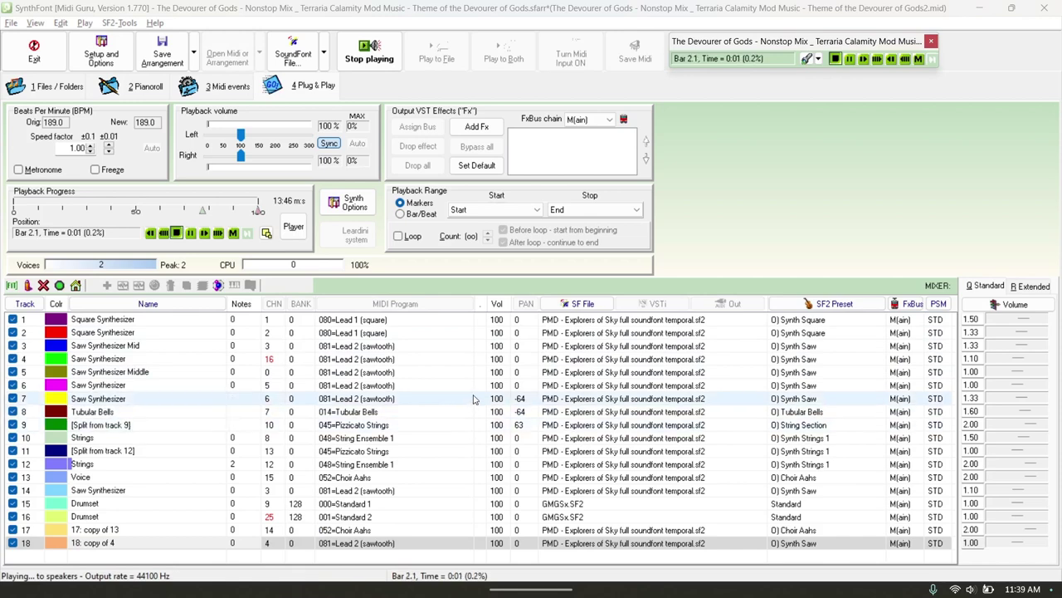
key(space)
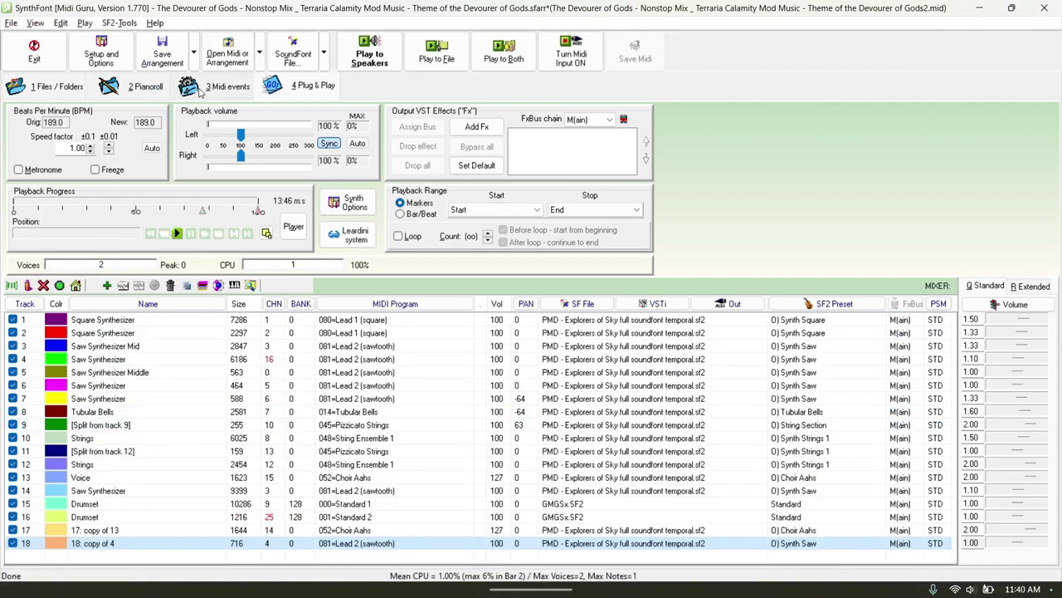
click(226, 86)
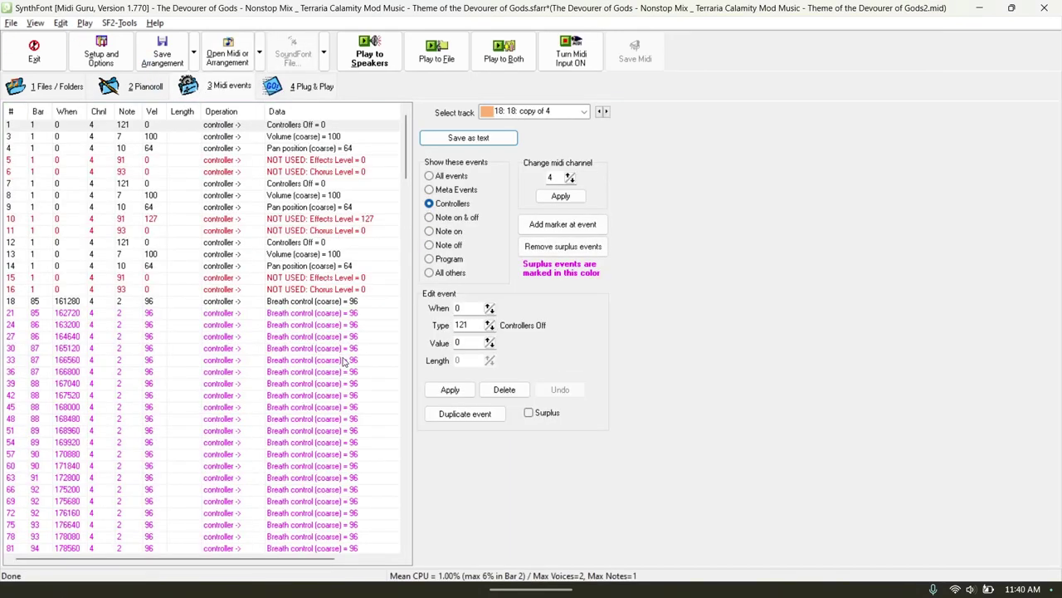
mouse_move(407, 148)
mouse_down()
mouse_move(422, 439)
mouse_move(421, 149)
mouse_up()
click(124, 88)
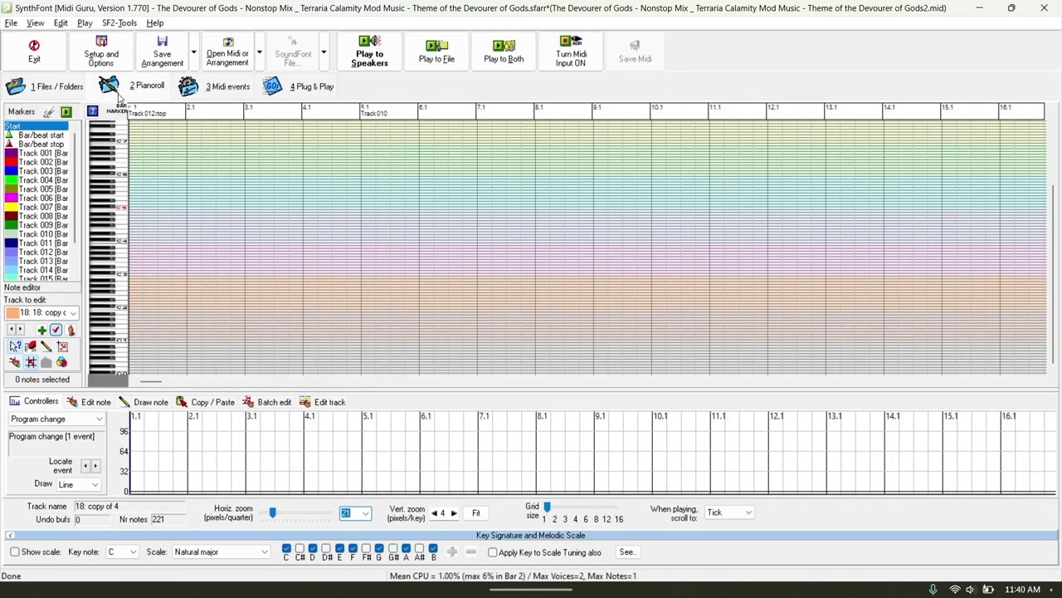
click(285, 90)
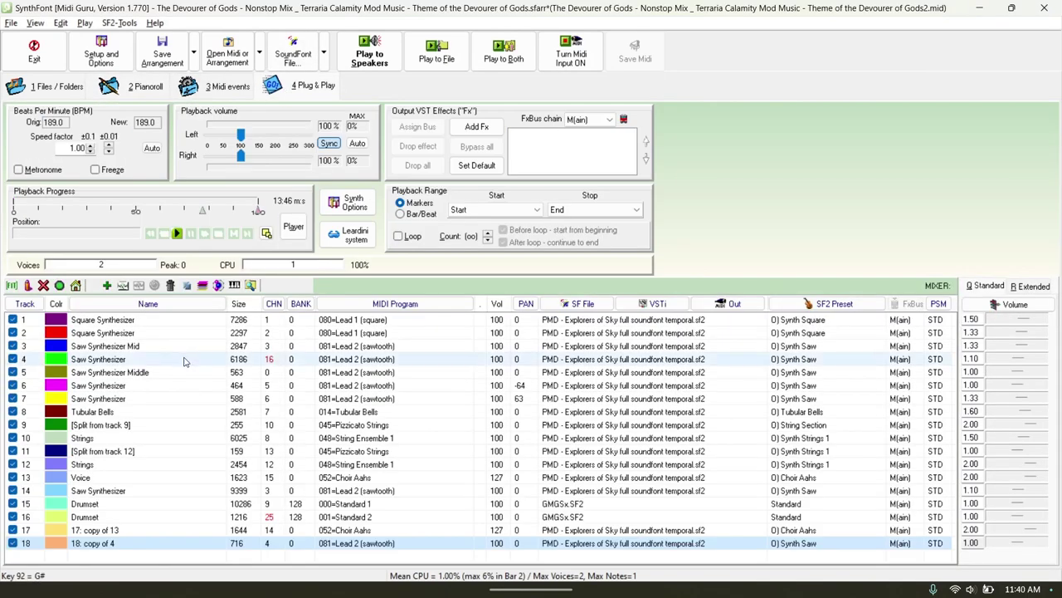
Examine the Volume (coarse) events of track 3, Saw Synthesizer Mid, around bar 521, along with the controller draw modes.
click(126, 87)
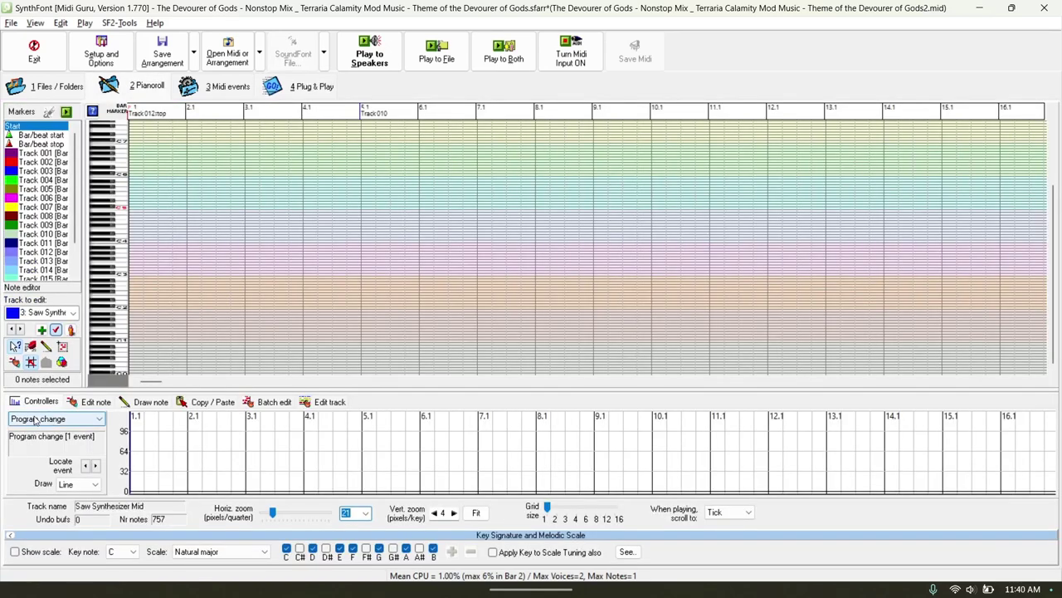
click(80, 420)
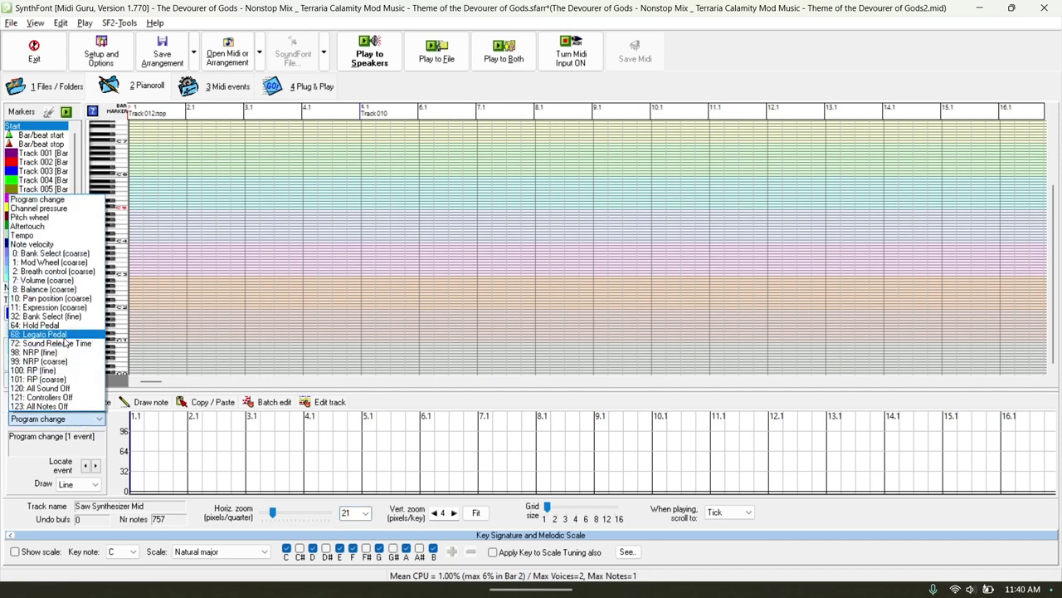
click(65, 280)
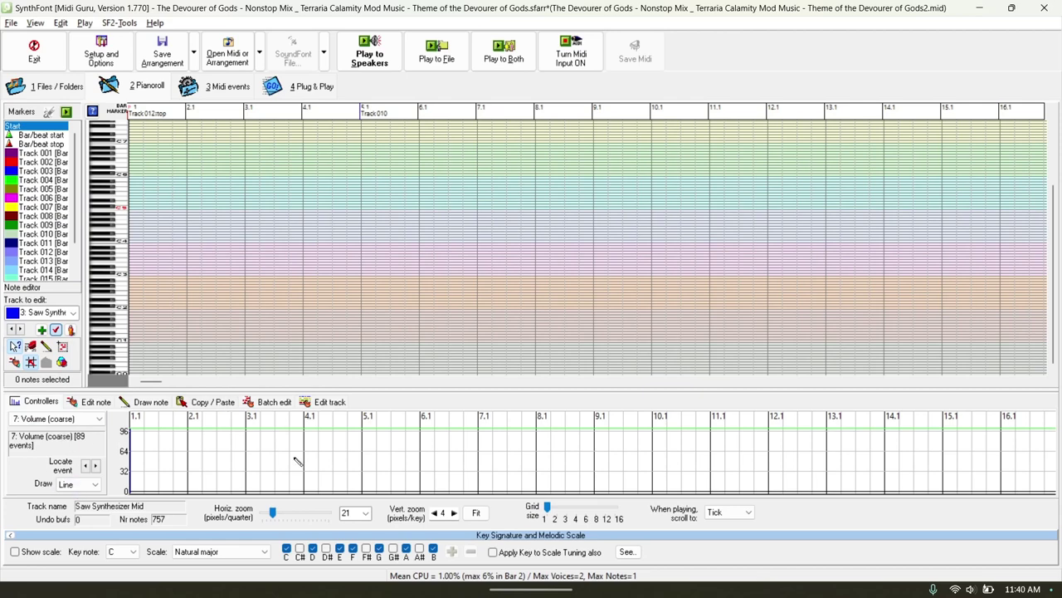
drag(153, 382, 860, 387)
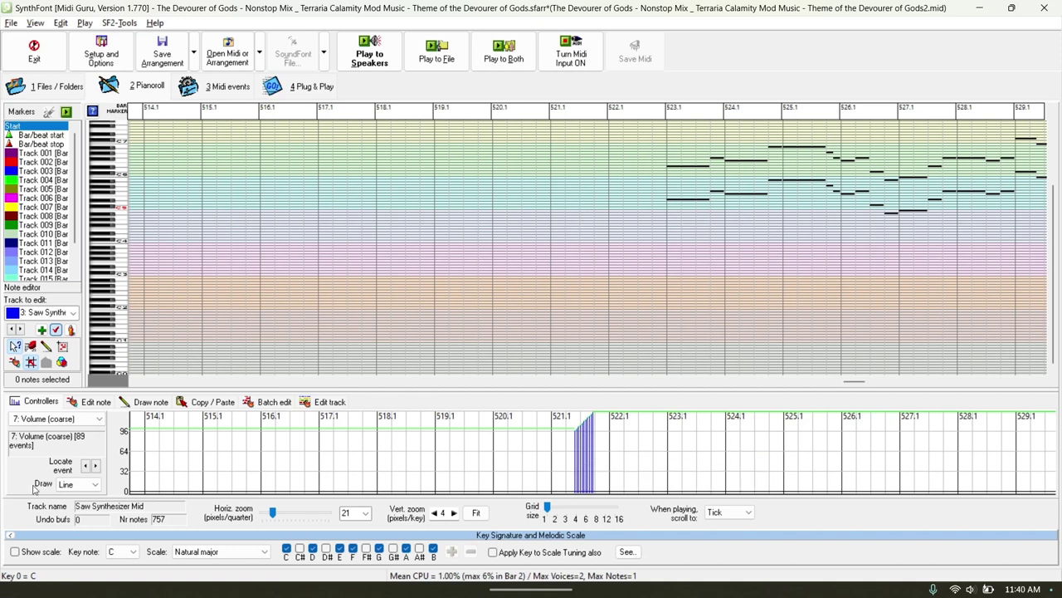
click(79, 484)
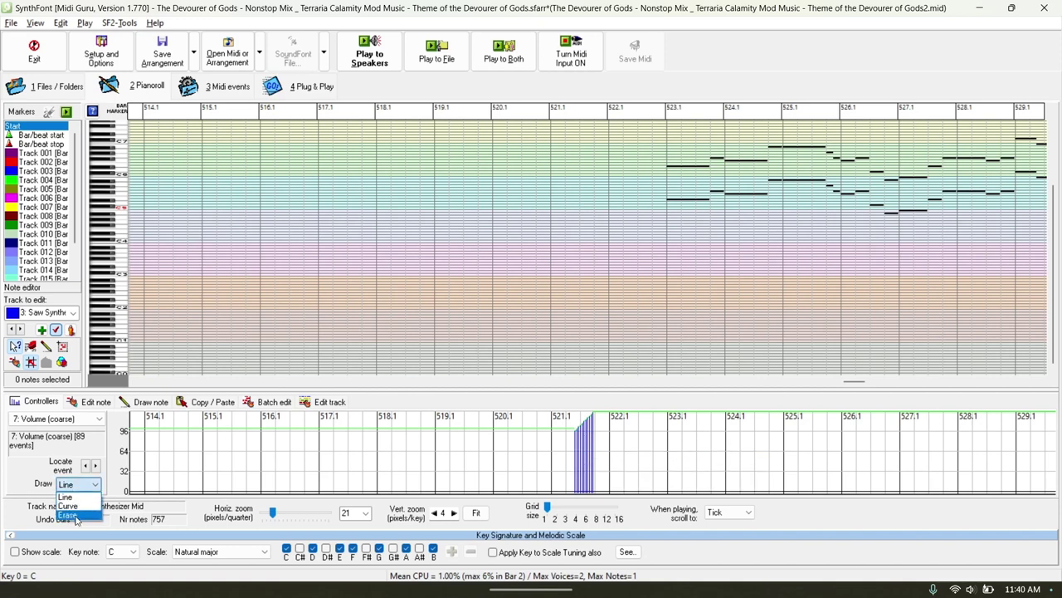
click(65, 496)
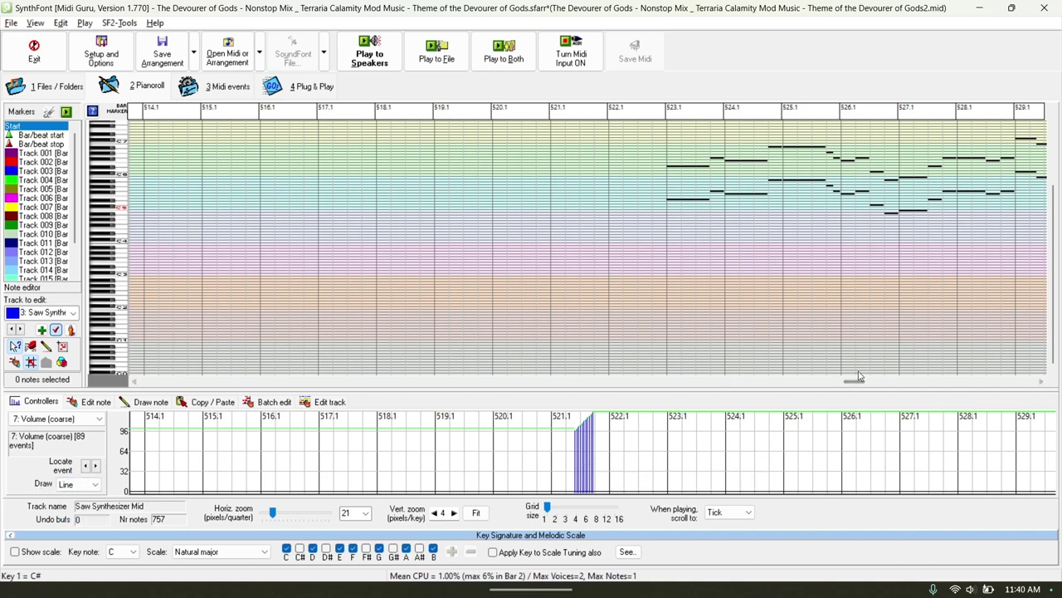
Step through the tracks to track 7, Saw Synthesizer, and examine its Volume (coarse) events around bar 431.
mouse_move(863, 383)
click(23, 329)
click(22, 329)
click(22, 330)
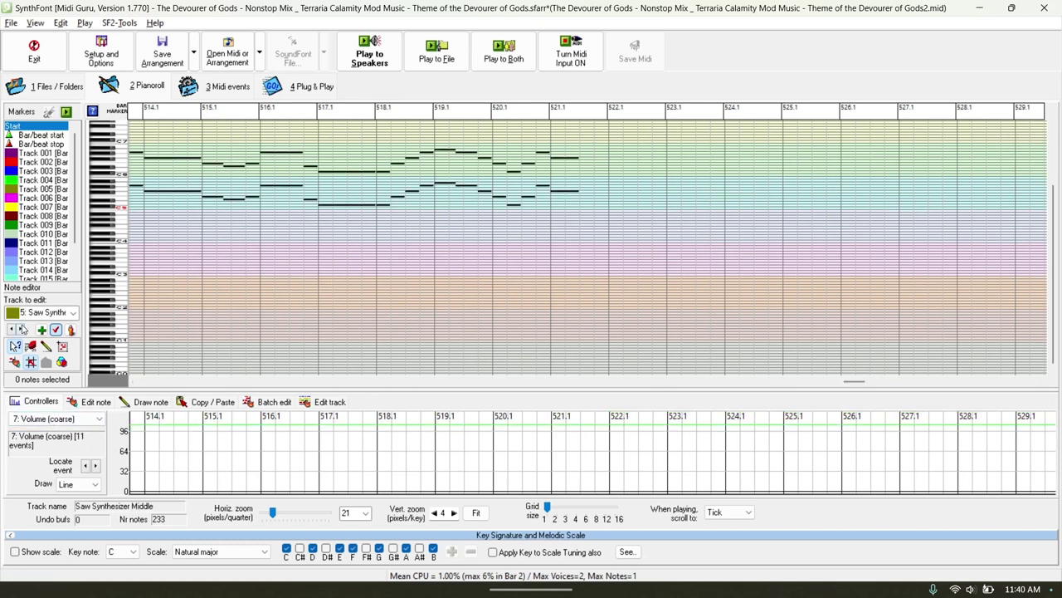
click(22, 329)
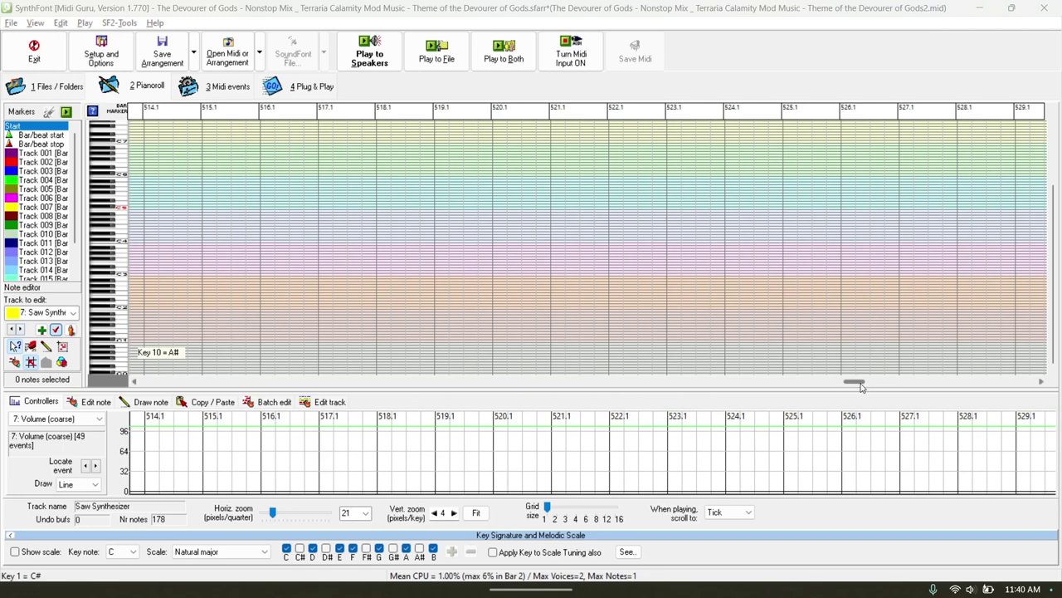
drag(856, 383, 736, 396)
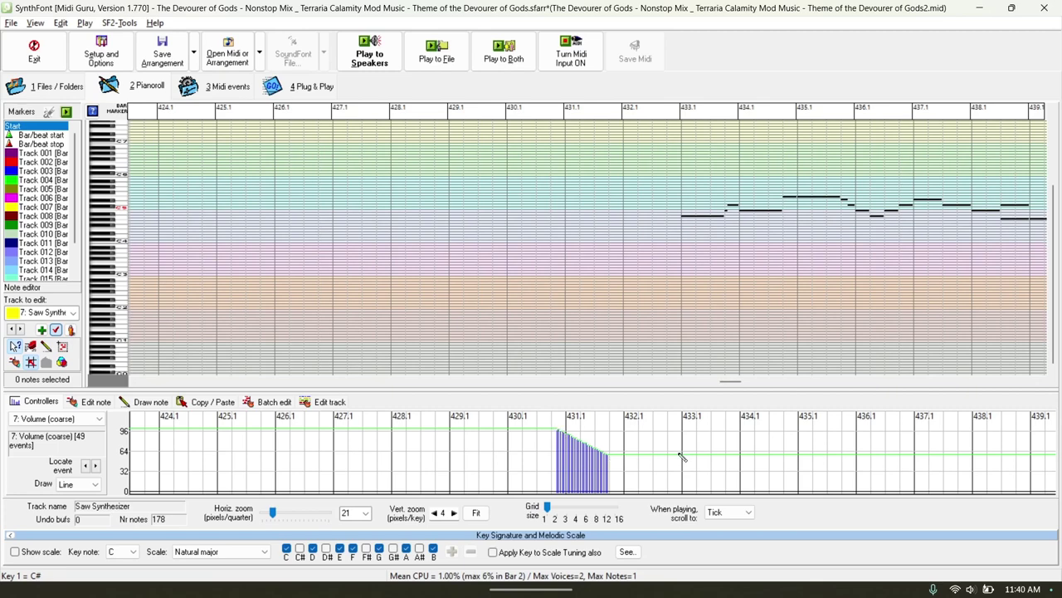
Draw a falling Volume (coarse) line at about bar 186 and a rising one at about bar 191 on track 7.
drag(734, 383, 412, 422)
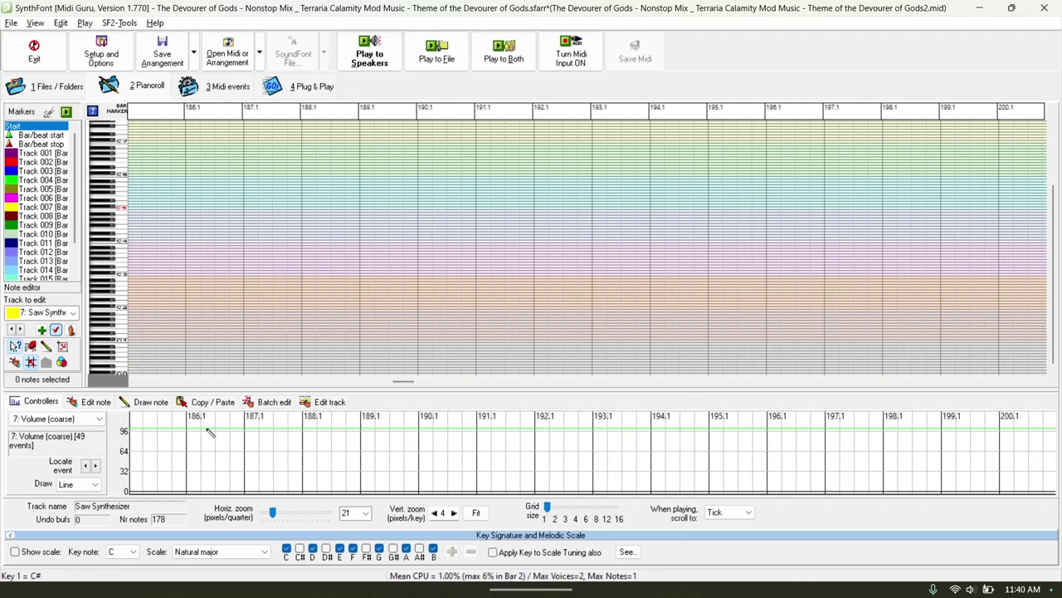
drag(206, 429, 247, 467)
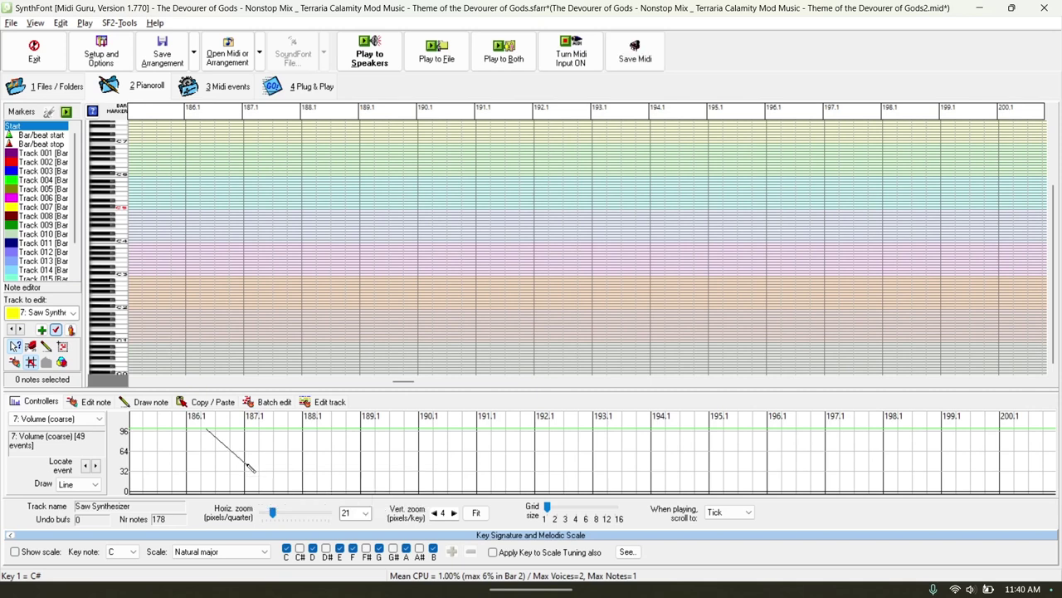
drag(487, 446, 501, 422)
Switch the controller drawing mode to Curve and draw freehand Volume (coarse) curves across about bars 189 to 193 on track 7.
click(78, 484)
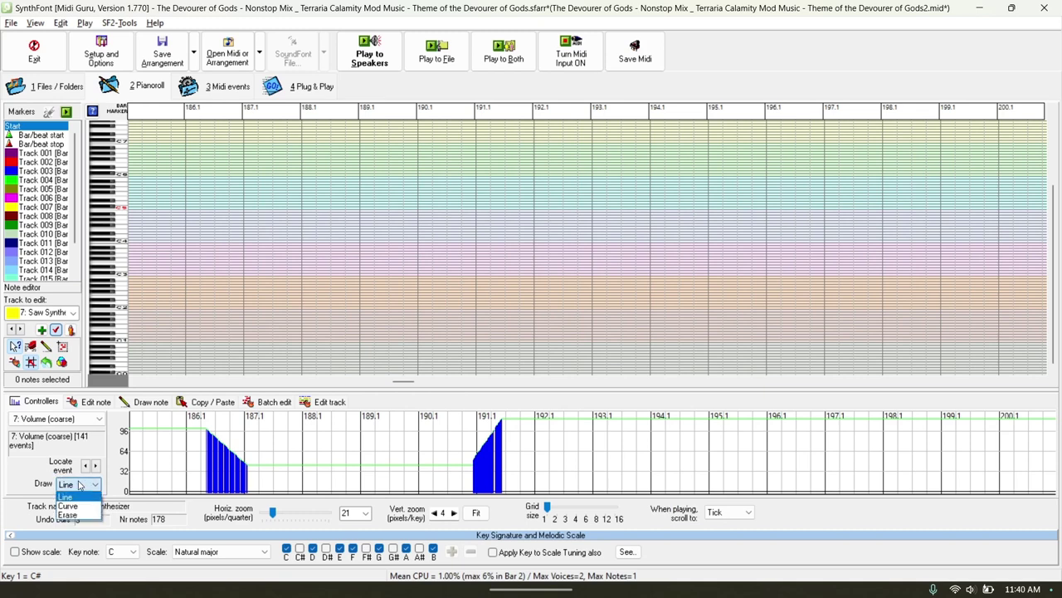
click(68, 504)
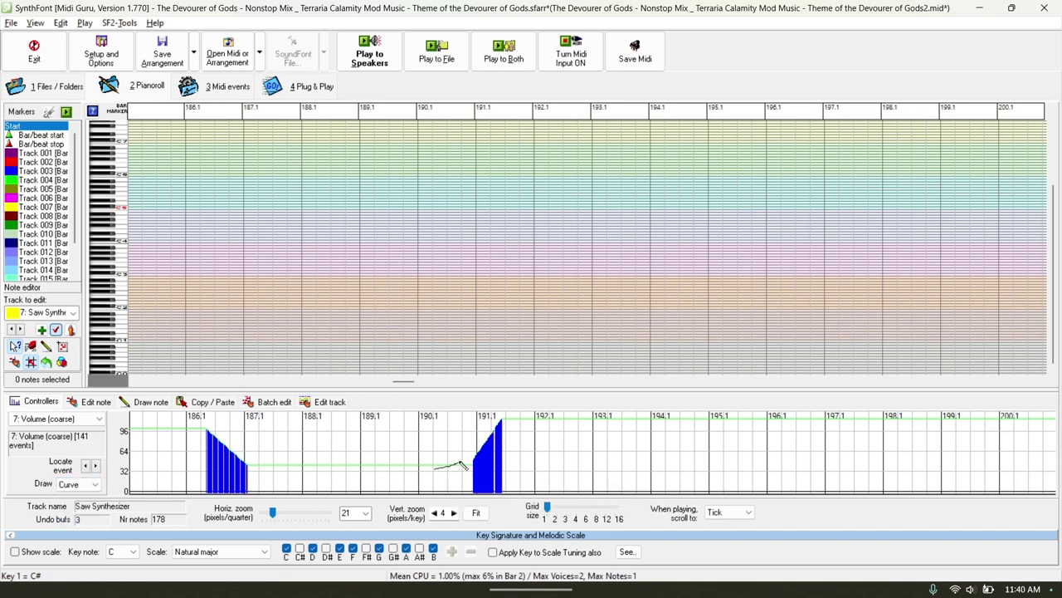
mouse_move(438, 471)
mouse_down()
mouse_move(479, 417)
mouse_move(519, 423)
mouse_up()
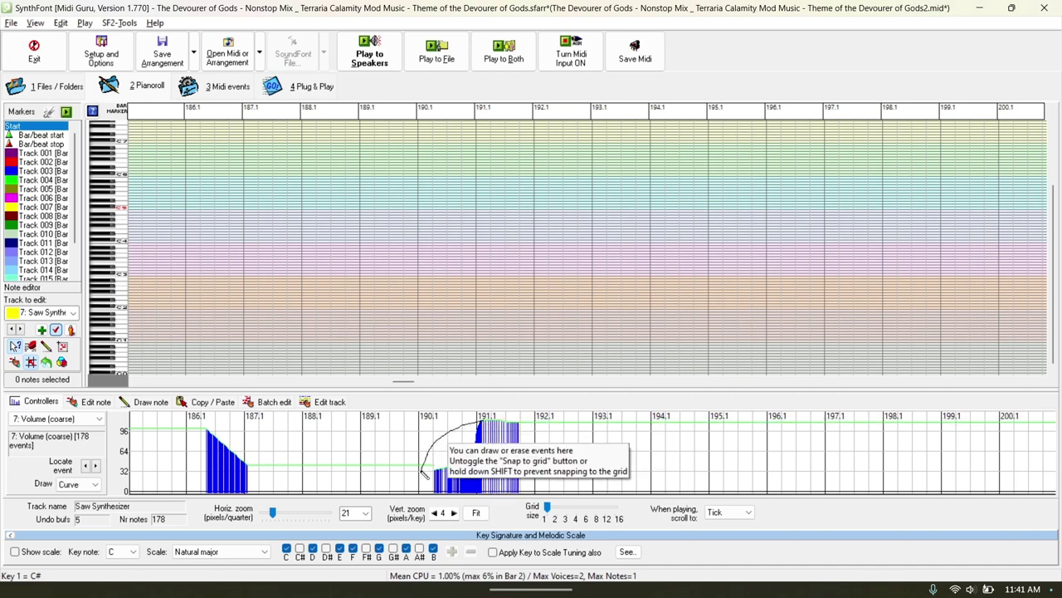
drag(423, 473, 423, 473)
mouse_move(474, 425)
mouse_down()
mouse_move(418, 474)
mouse_move(445, 445)
mouse_move(498, 424)
mouse_up()
mouse_move(444, 471)
mouse_down()
mouse_move(413, 467)
mouse_move(483, 420)
mouse_up()
mouse_move(486, 422)
mouse_down()
mouse_move(425, 449)
mouse_move(460, 460)
mouse_move(465, 420)
mouse_move(526, 422)
mouse_move(478, 431)
mouse_move(524, 454)
mouse_move(428, 435)
mouse_up()
mouse_move(526, 432)
mouse_down()
mouse_move(557, 438)
mouse_move(498, 438)
mouse_up()
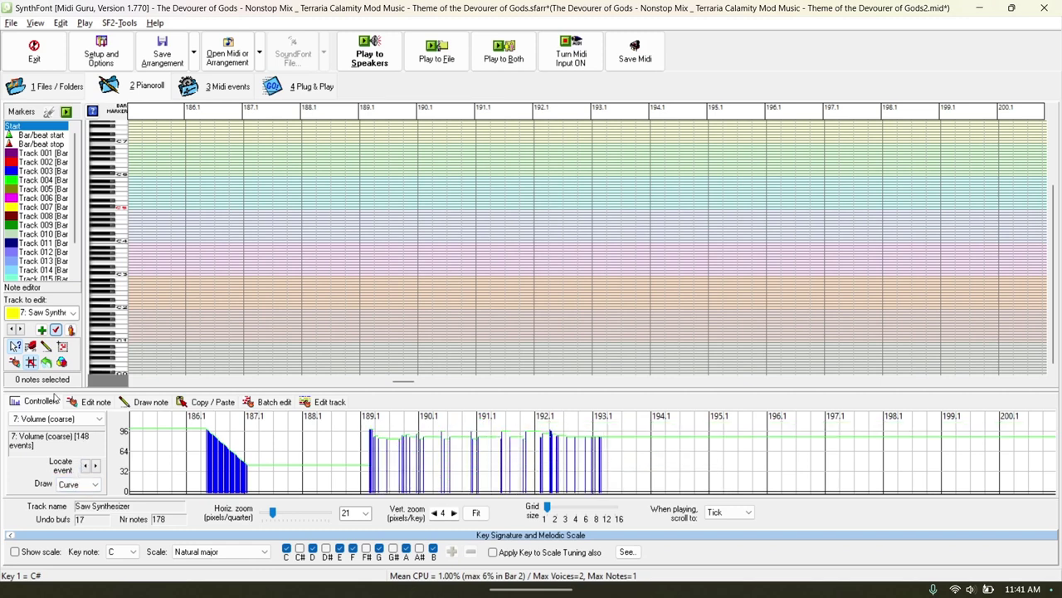
Compare the notes and Volume (coarse) events of tracks 8 to 14 in the piano roll, near bar 70 and bar 630.
drag(404, 381, 240, 408)
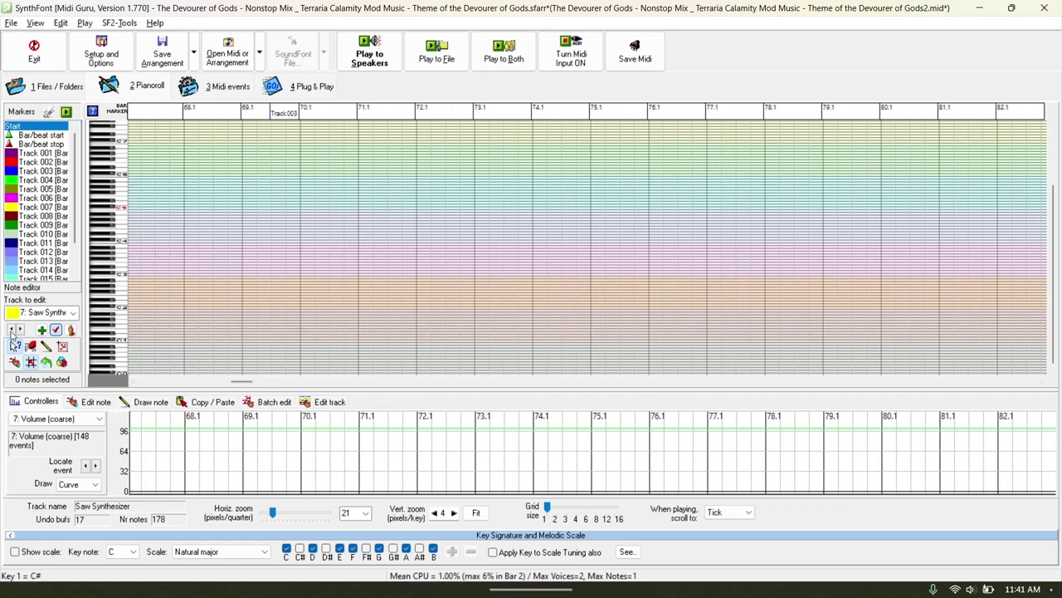
click(20, 330)
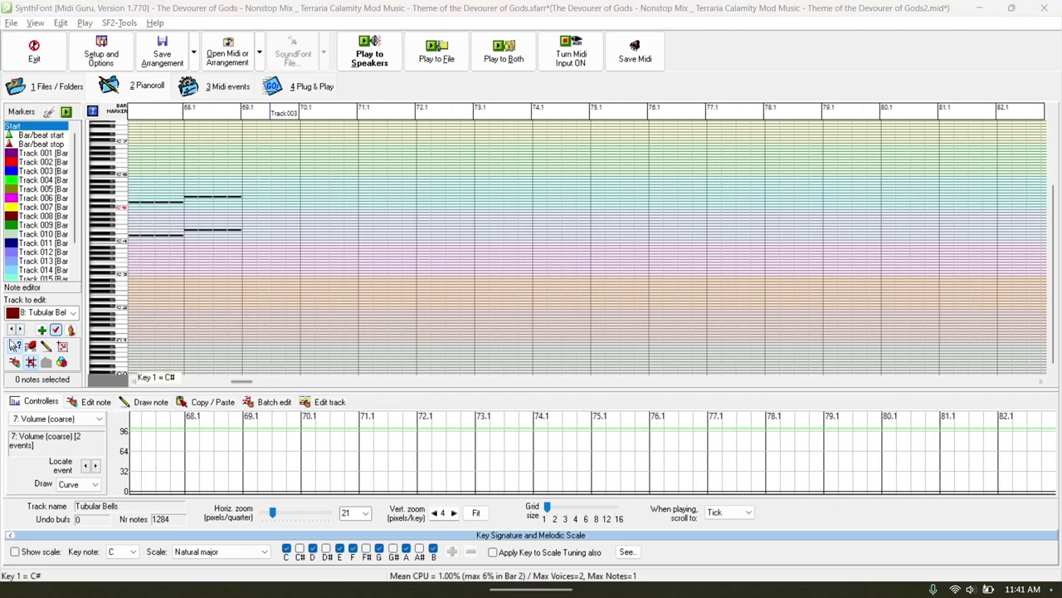
click(20, 330)
click(20, 330)
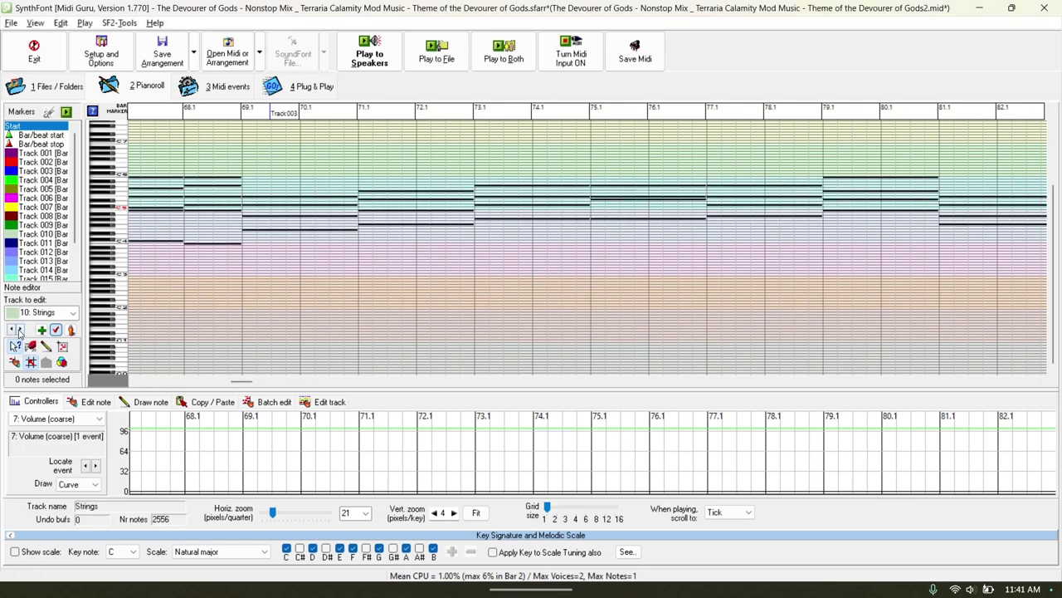
drag(241, 381, 1010, 382)
click(20, 330)
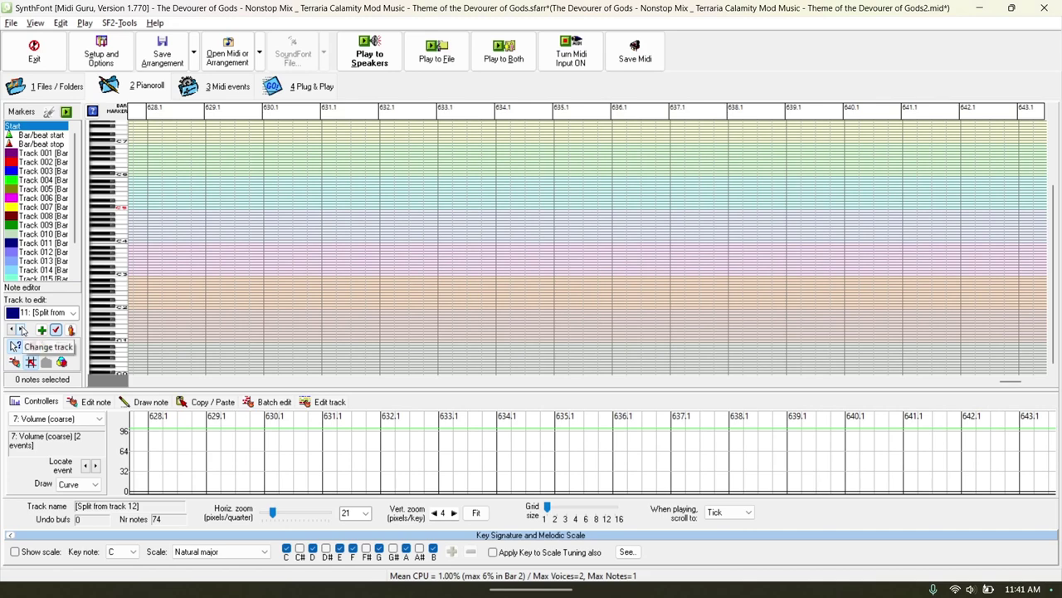
click(20, 330)
click(20, 329)
click(20, 330)
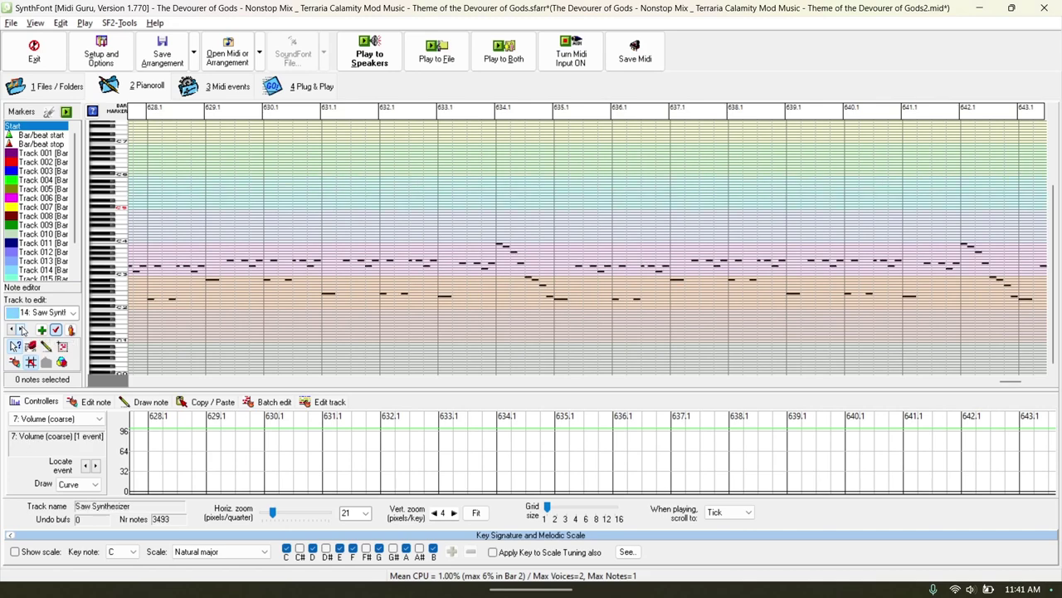
click(299, 86)
click(165, 96)
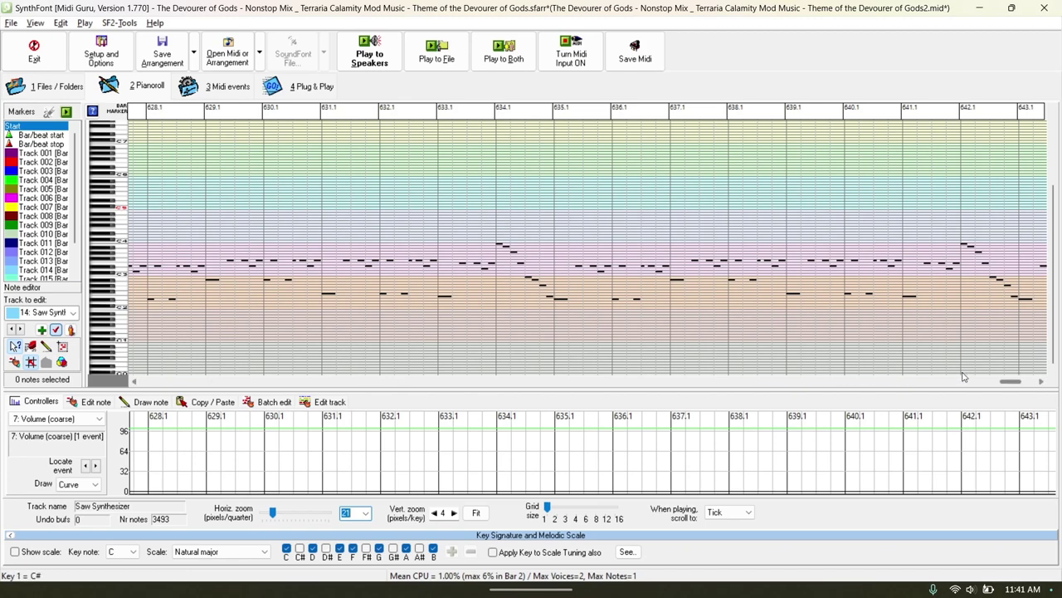
Area-select the notes from about bar 61 to bar 63 on track 4, Saw Synthesizer.
drag(1010, 381, 46, 373)
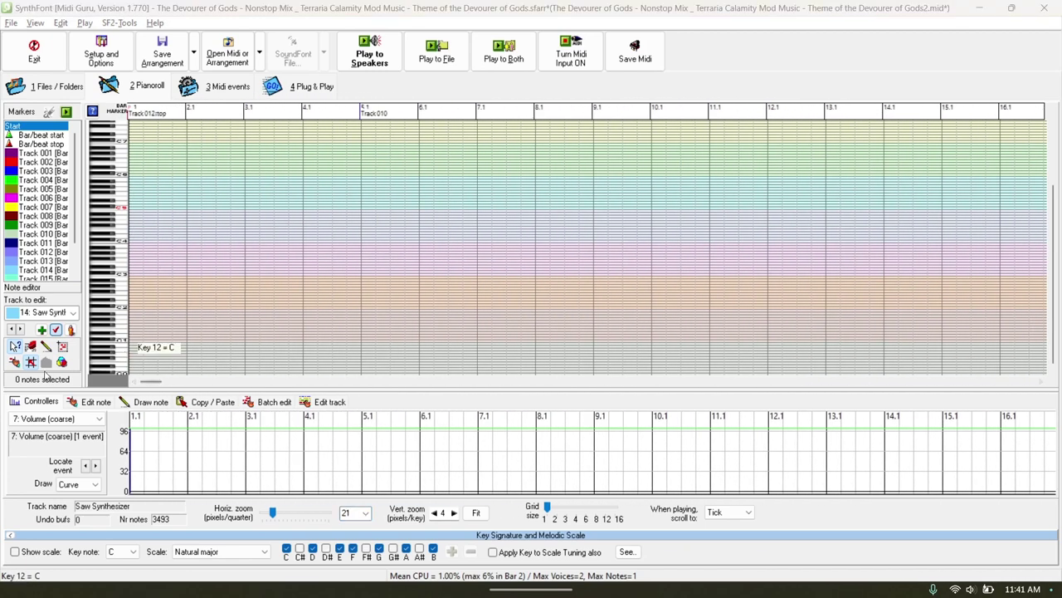
click(65, 348)
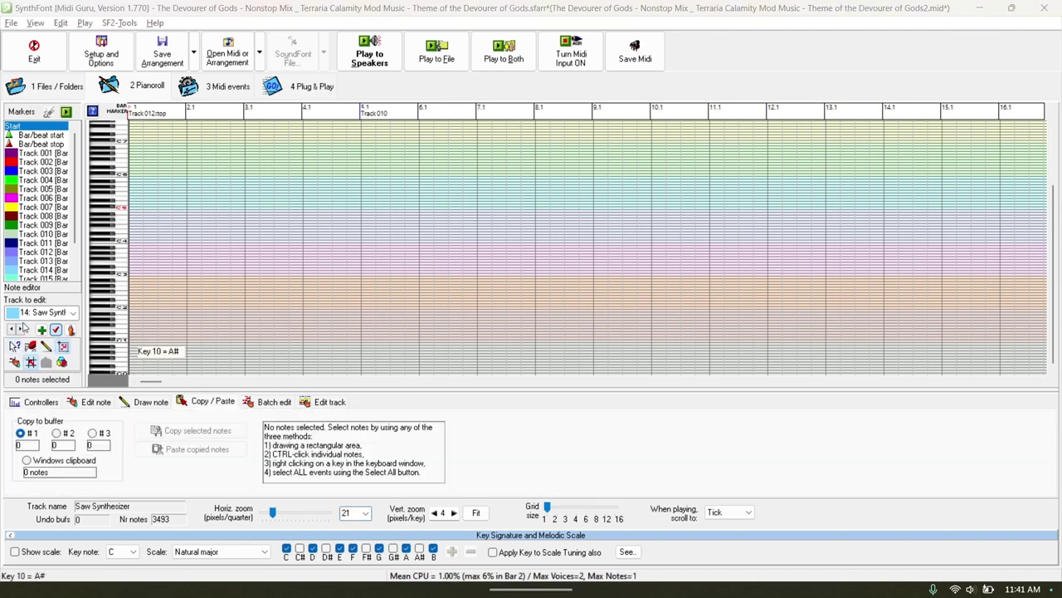
click(20, 330)
click(20, 329)
click(20, 330)
click(20, 330)
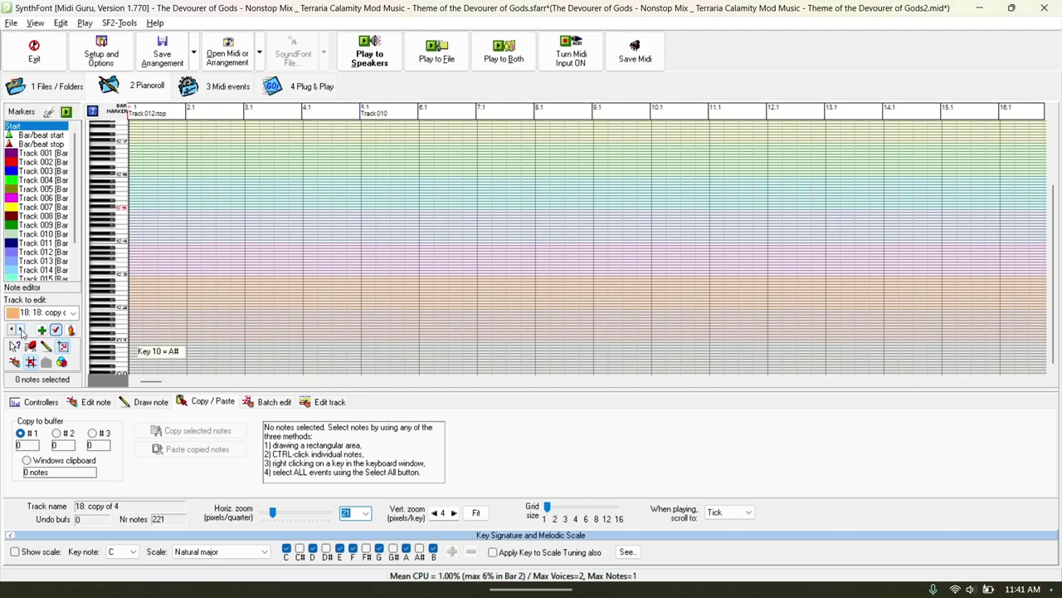
click(20, 329)
drag(152, 382, 229, 384)
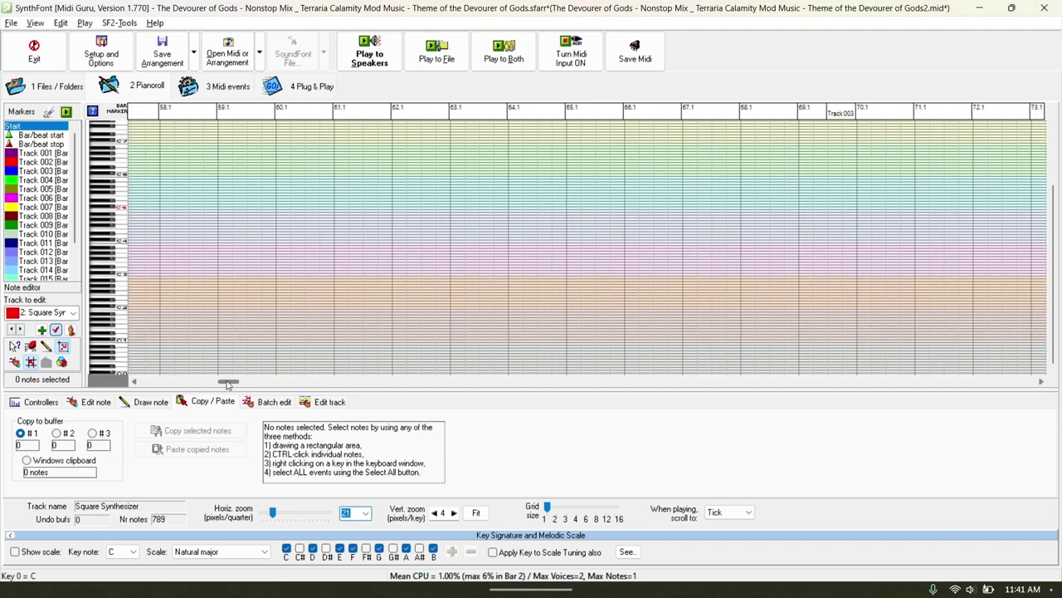
click(20, 329)
click(20, 330)
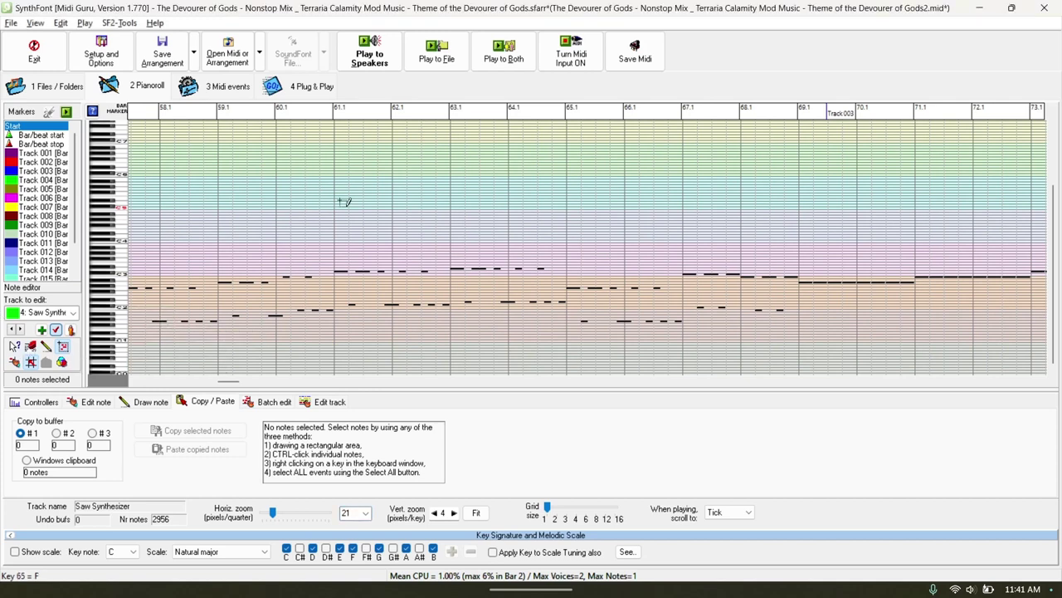
drag(324, 193, 479, 341)
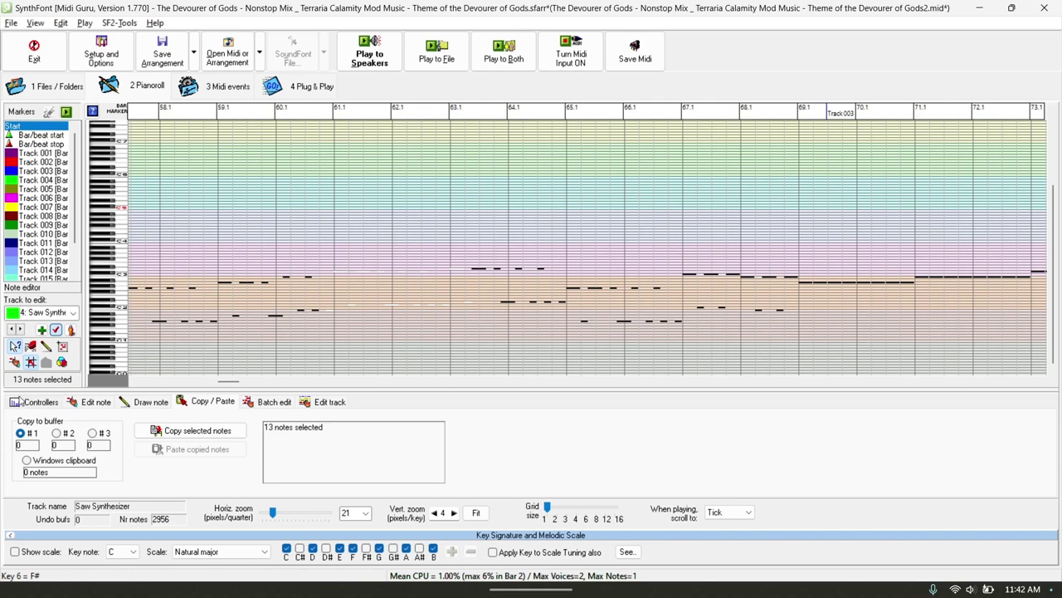
Review the controller, note editing, note drawing, copy/paste and batch editing options available for the selected notes.
click(13, 402)
click(94, 401)
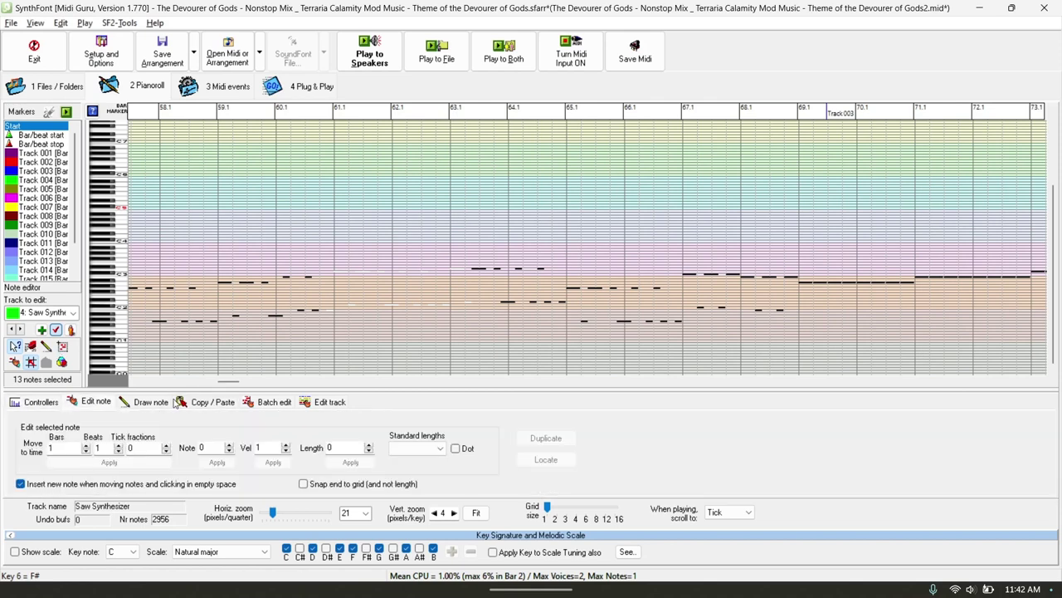
click(147, 403)
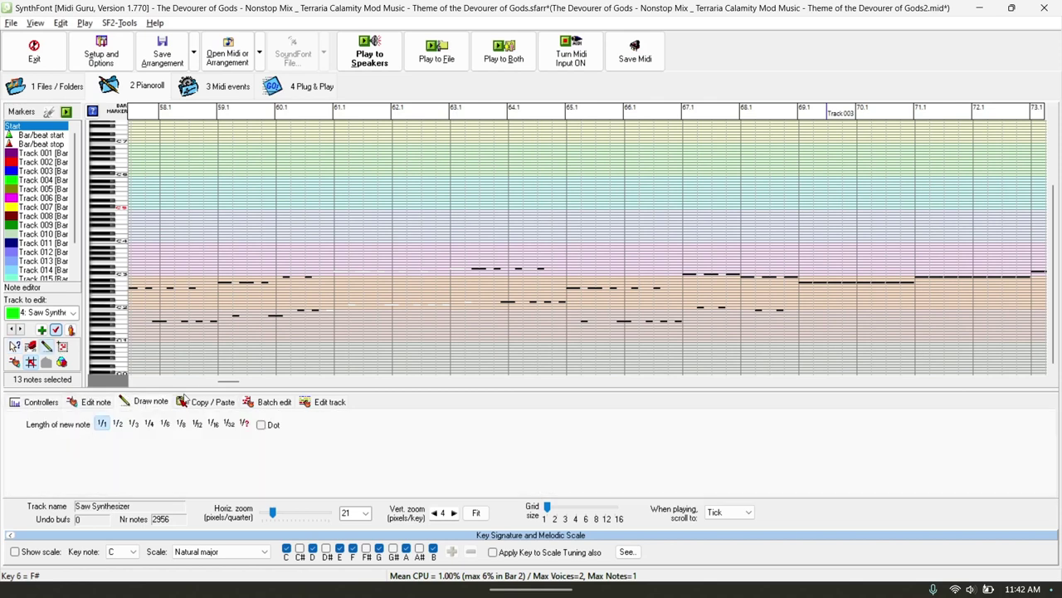
click(199, 402)
click(271, 403)
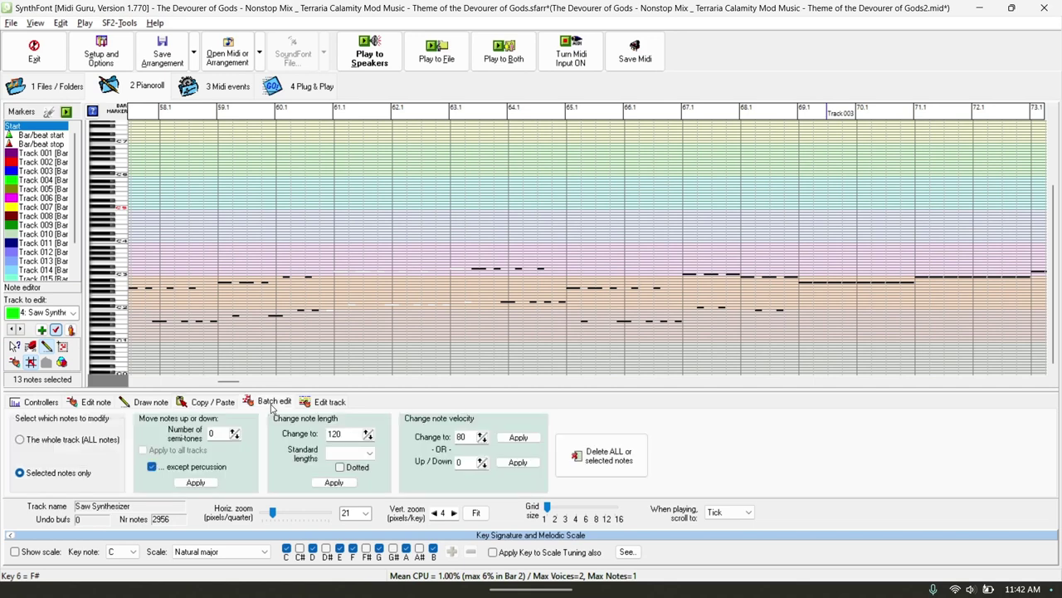
Move the selected notes on track 4 up by 12 semitones, leaving percussion excluded.
click(324, 400)
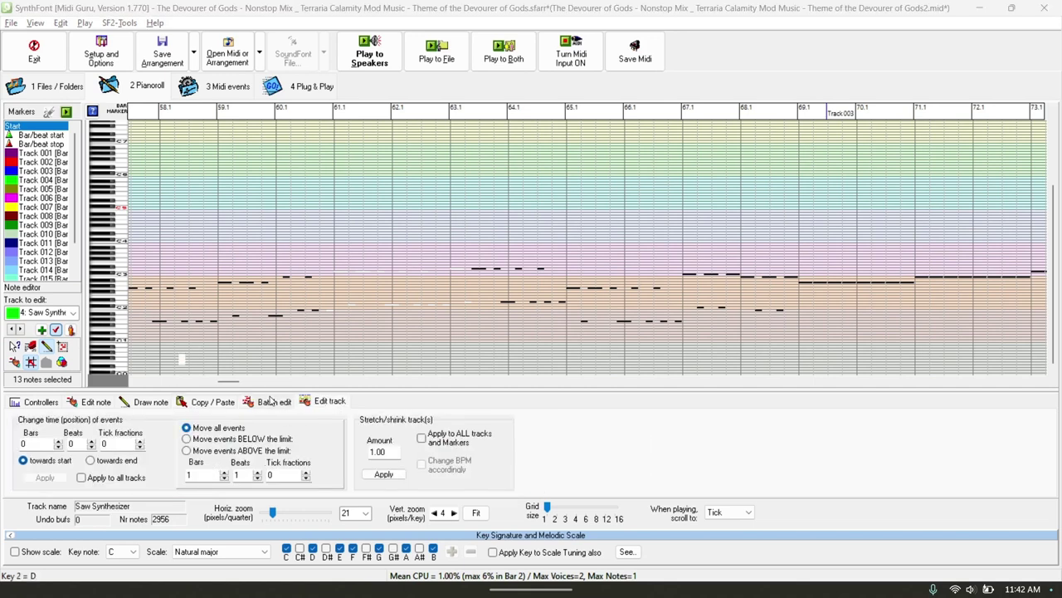
click(271, 401)
double_click(221, 435)
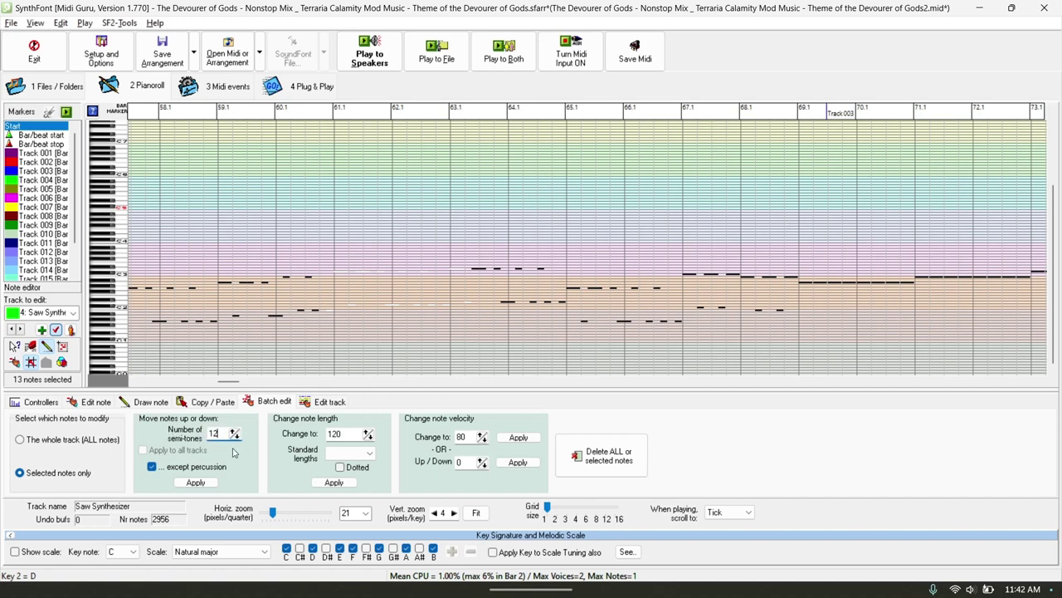
text(12)
click(196, 482)
Copy the selected track 4 notes into copy buffer #1.
click(207, 401)
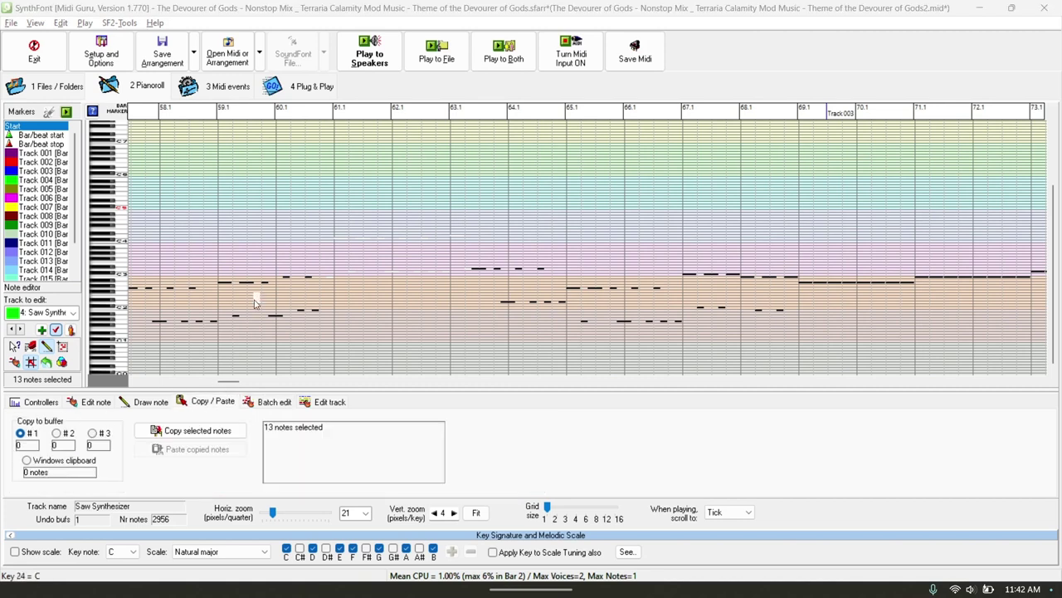
click(66, 435)
click(101, 433)
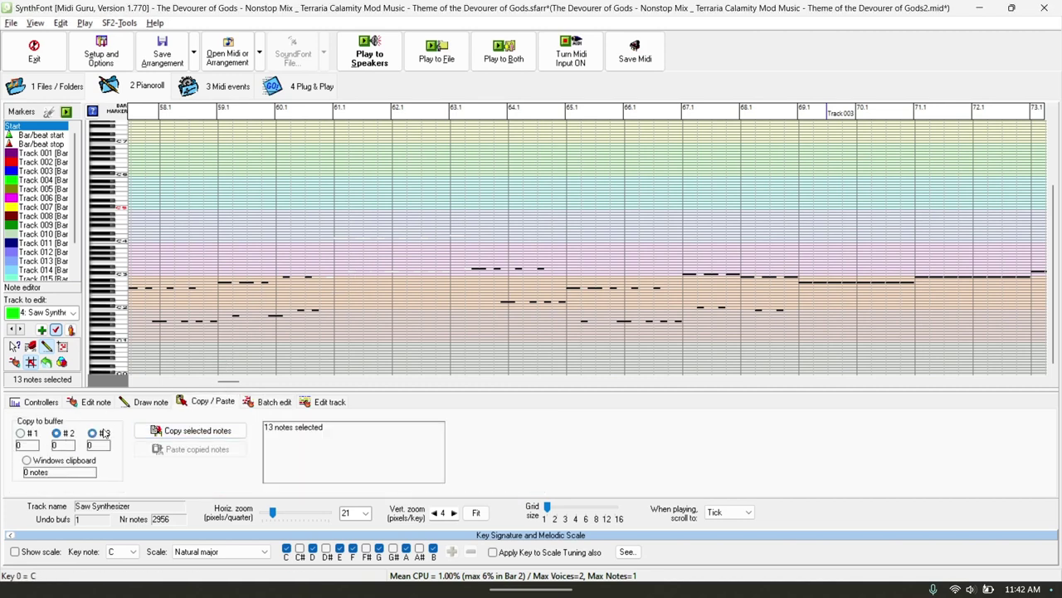
click(20, 433)
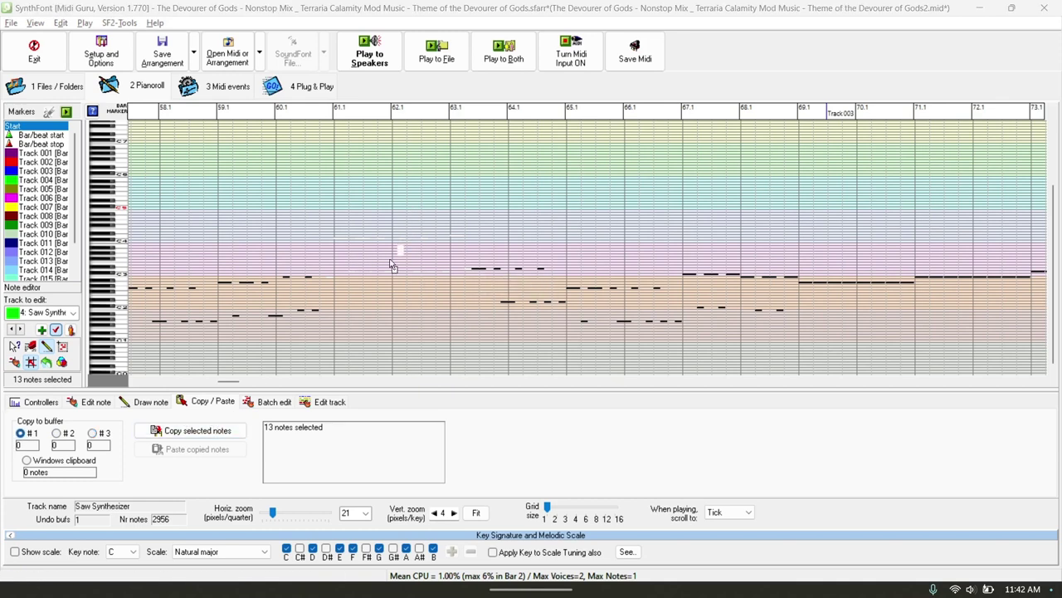
click(189, 430)
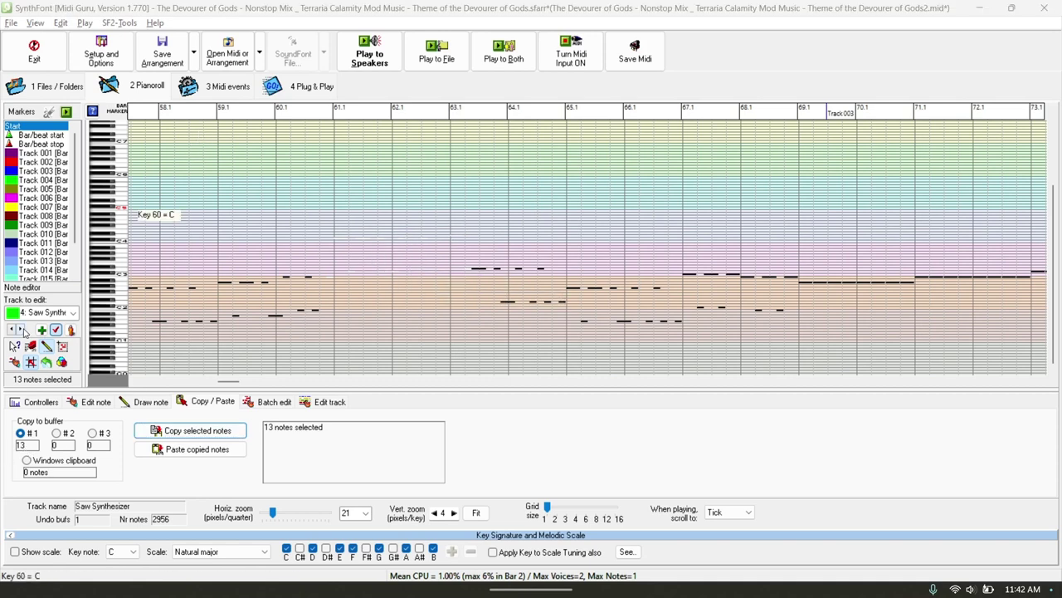
Paste the buffer #1 notes into track 5 at bar 61, beat 1, inserting without merging and shifting notes for all tracks.
click(21, 330)
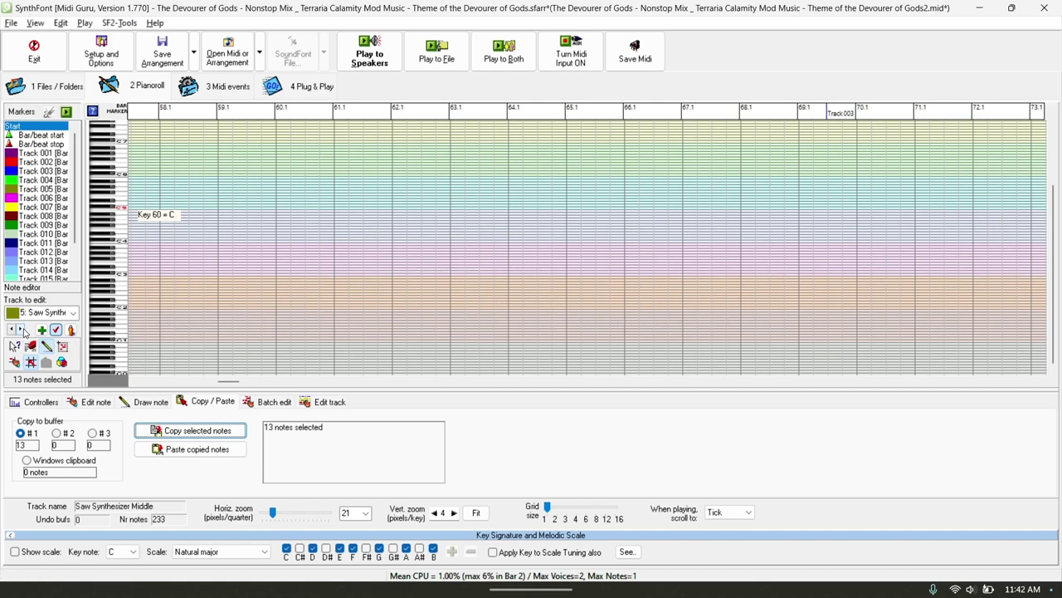
click(197, 449)
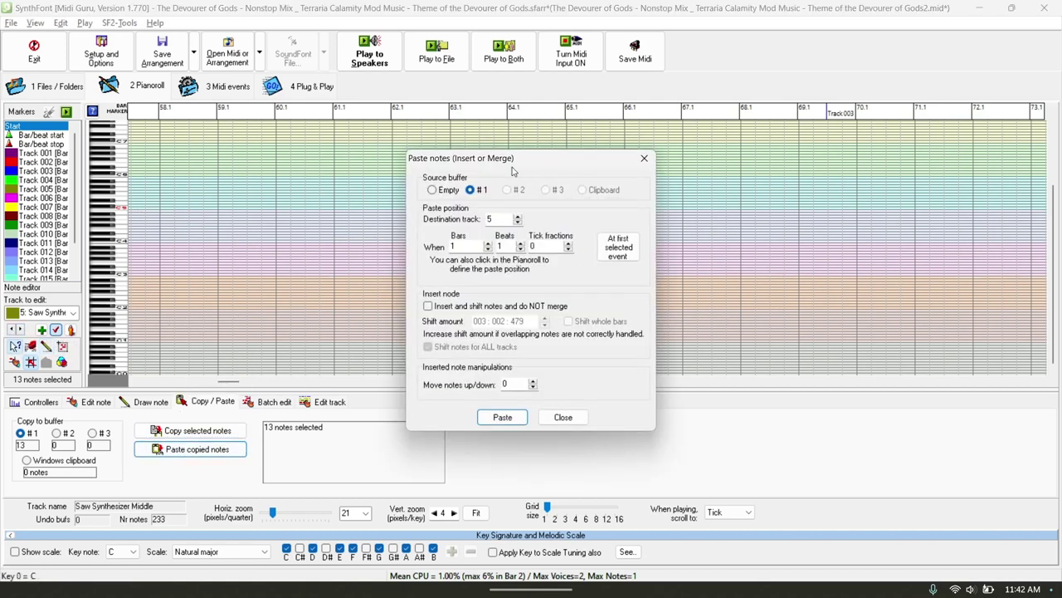
click(445, 191)
click(470, 189)
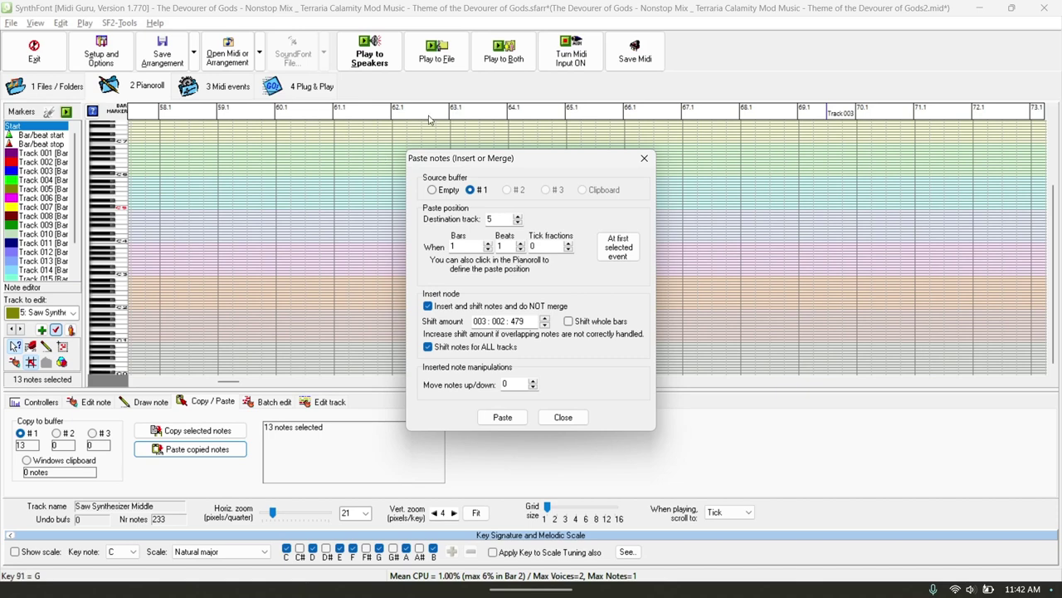
click(390, 246)
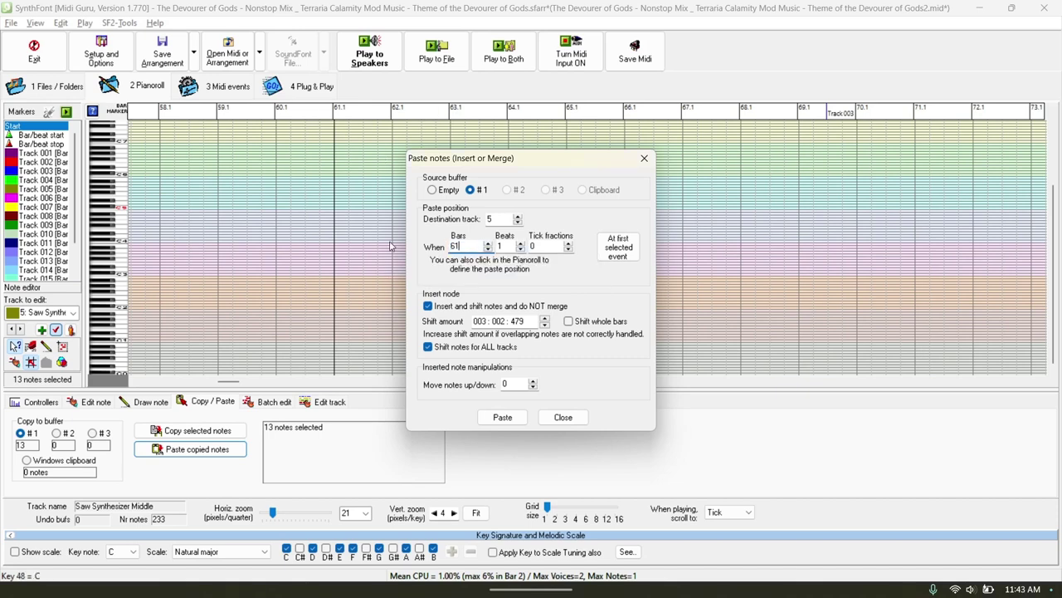
click(506, 418)
Compare tracks 4 and 5 around bars 61 to 65 after the paste, and close the paste settings.
drag(493, 155, 683, 177)
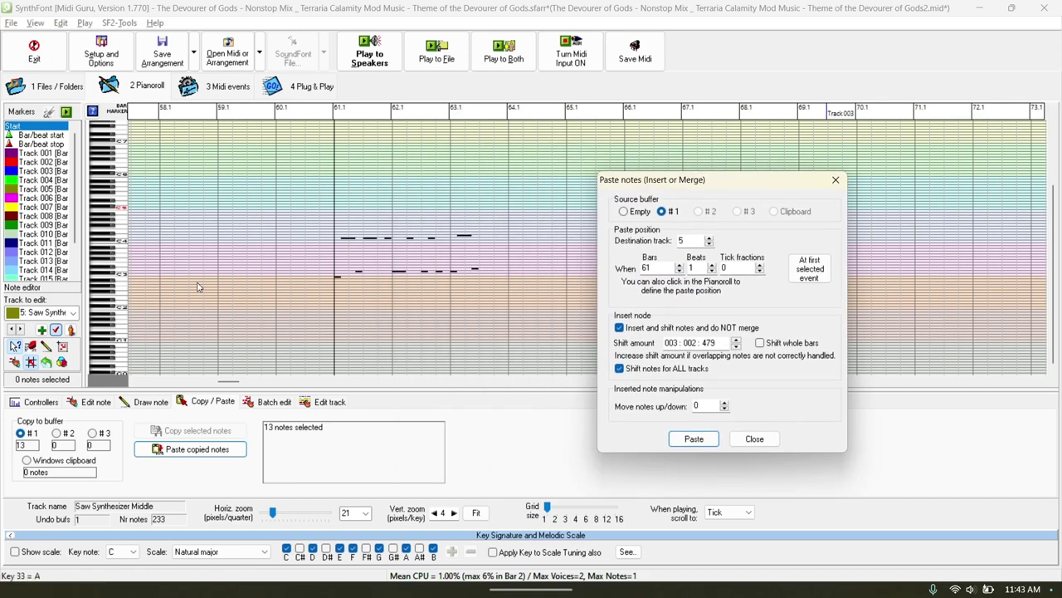
click(10, 330)
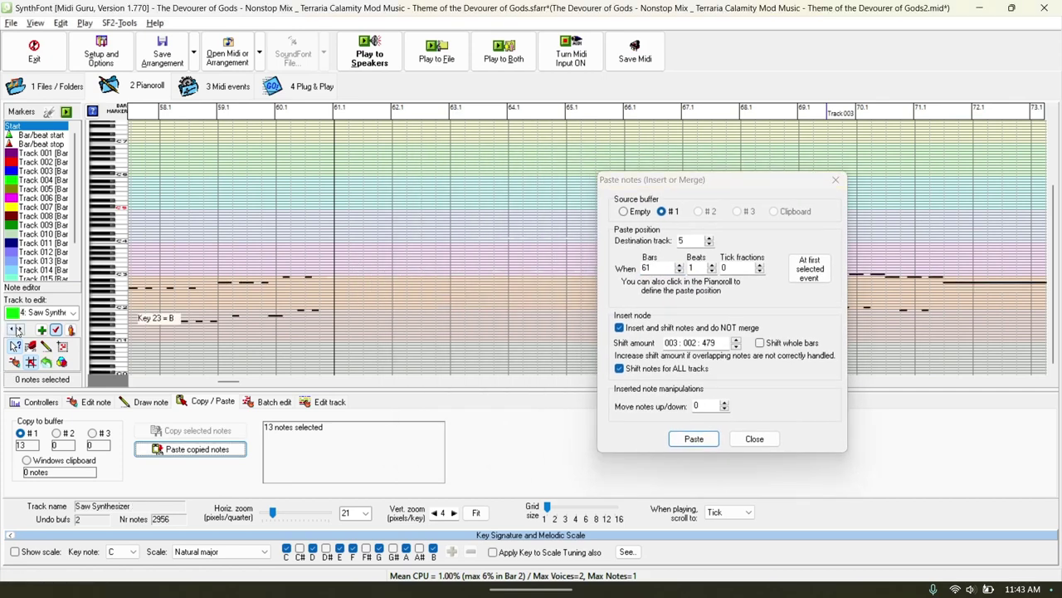
click(536, 248)
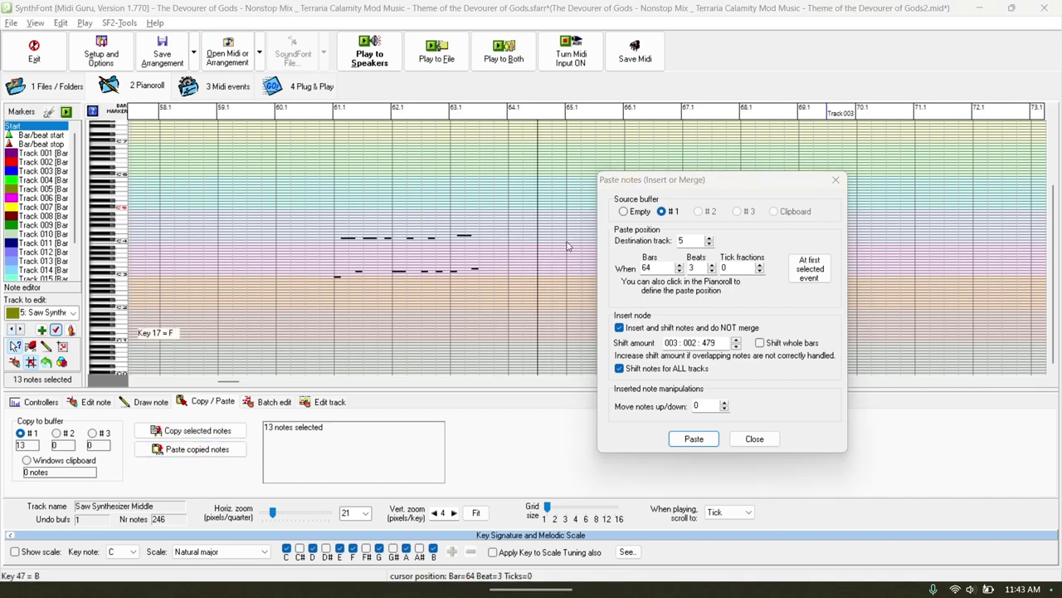
click(836, 180)
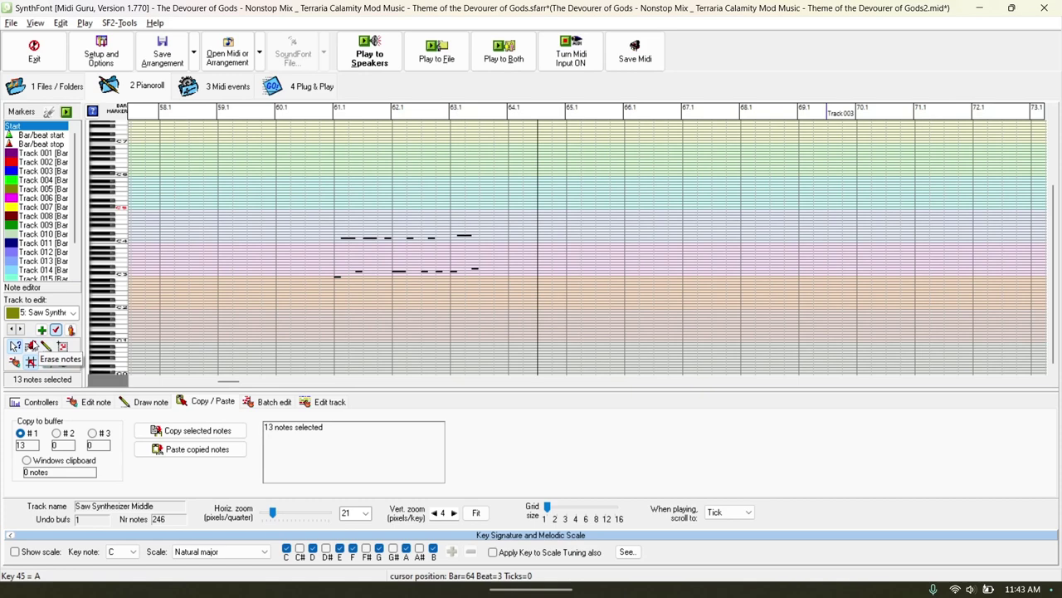
Switch to the Notepad tutorial outline, review the Part 3 exporting and visuals topics, and return to SynthFont.
click(507, 576)
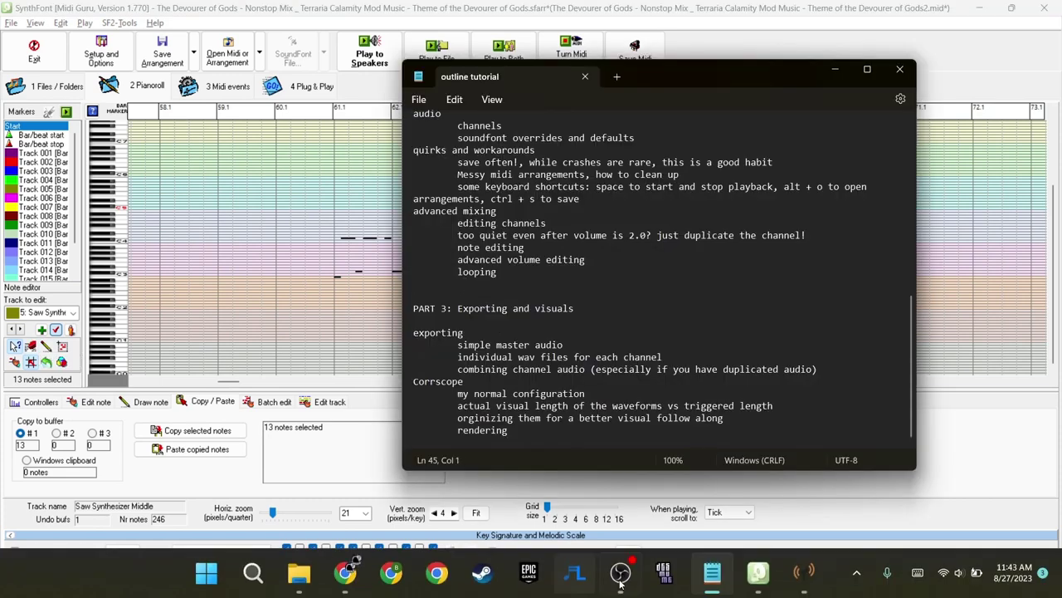
mouse_move(623, 581)
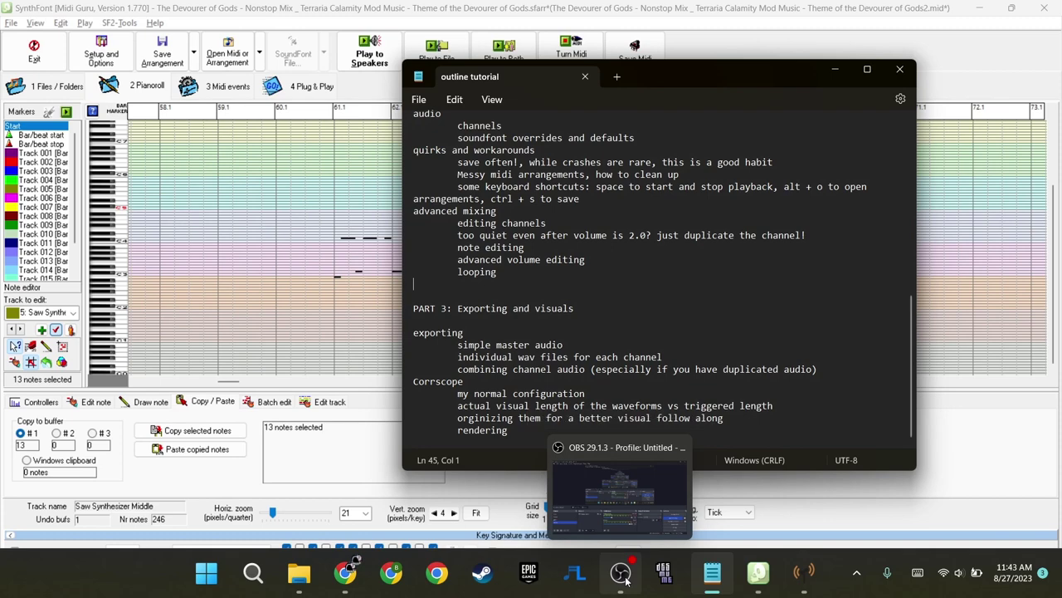
drag(415, 320, 561, 466)
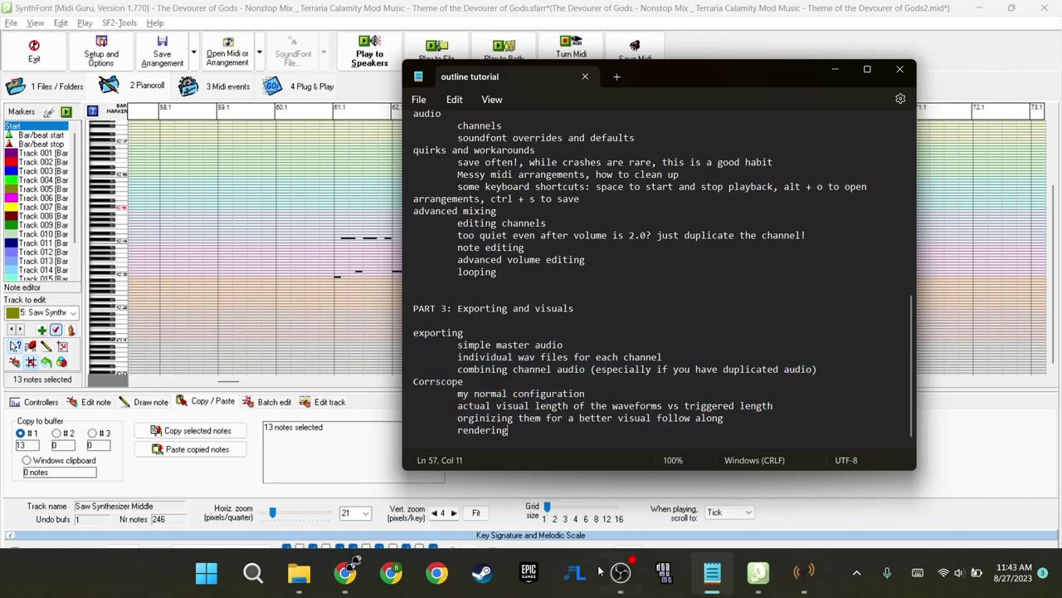
key(alt+Tab)
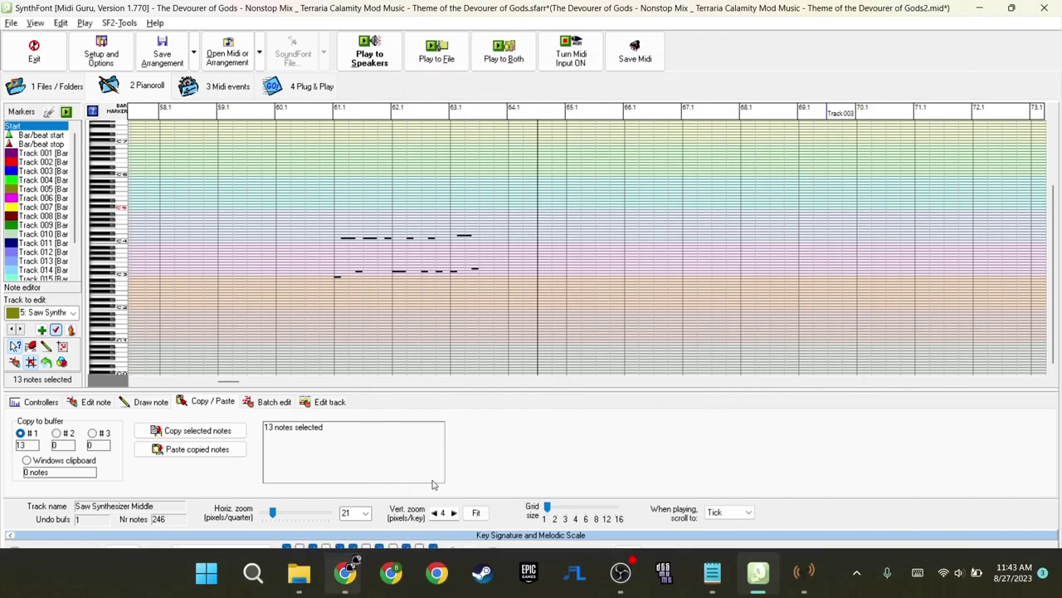
Open the MIDI file PBW_-_Undella_Town_Summer from the Downloads folder without saving the changed MIDI file.
key(ctrl+o)
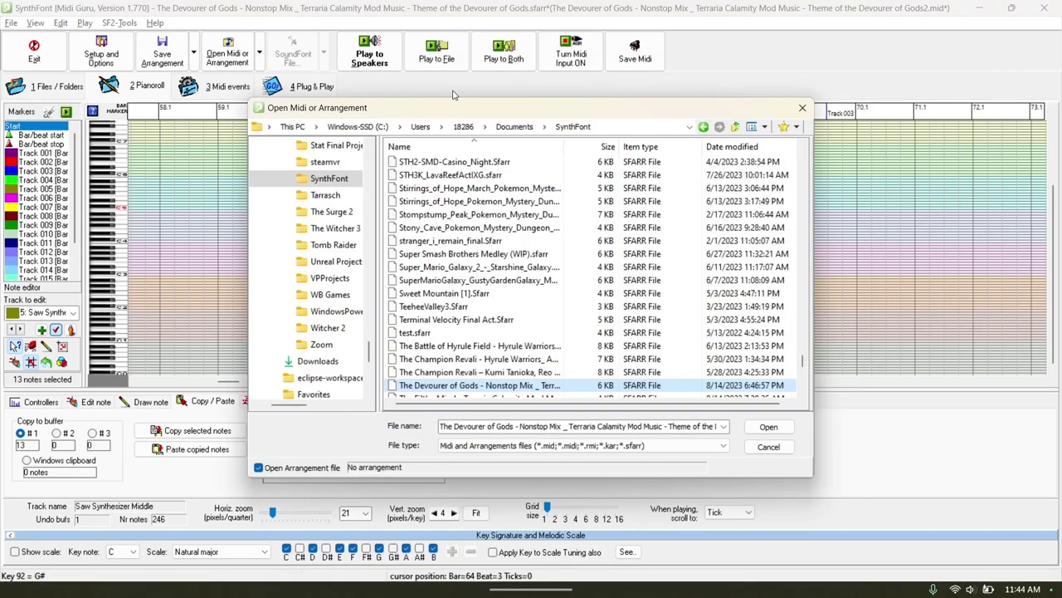
click(336, 362)
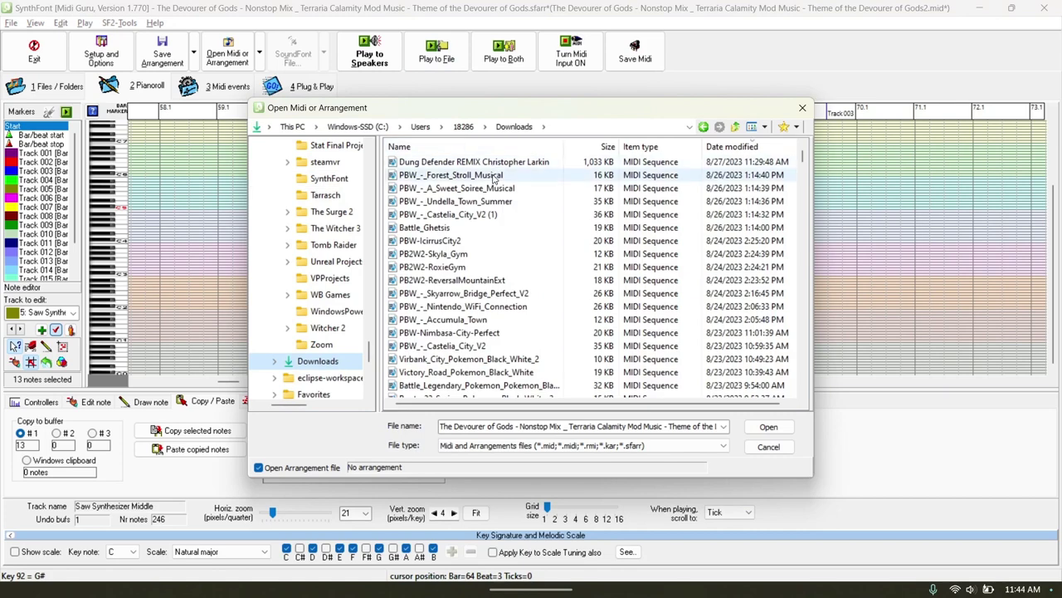
click(491, 174)
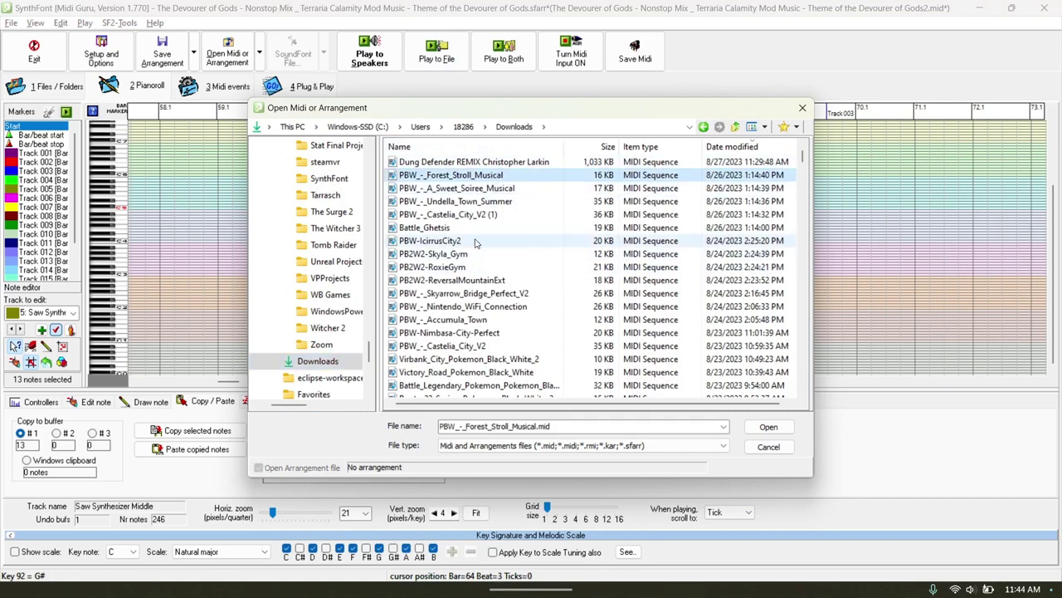
double_click(487, 204)
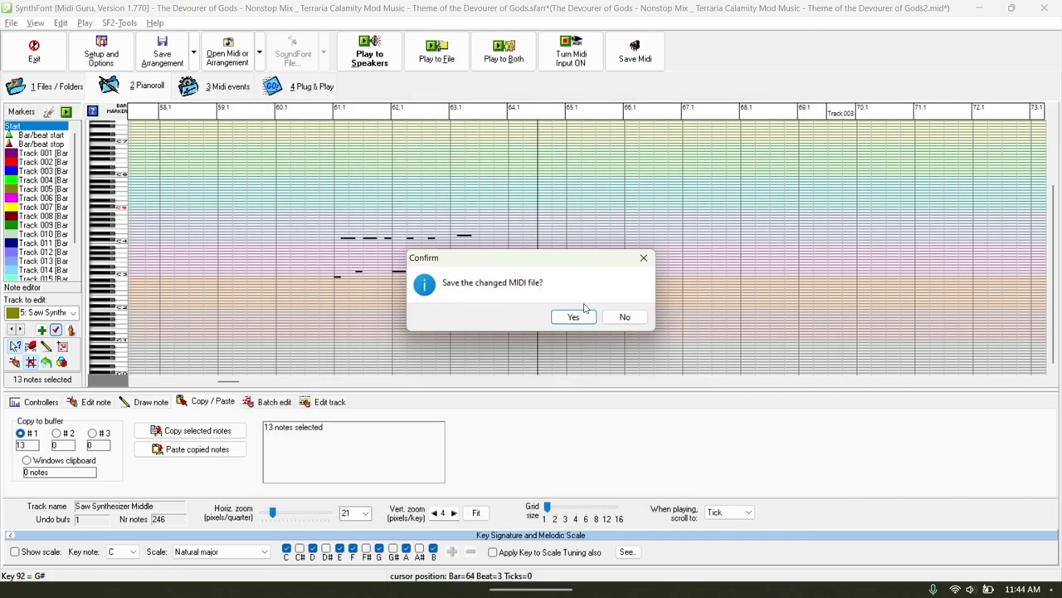
click(624, 319)
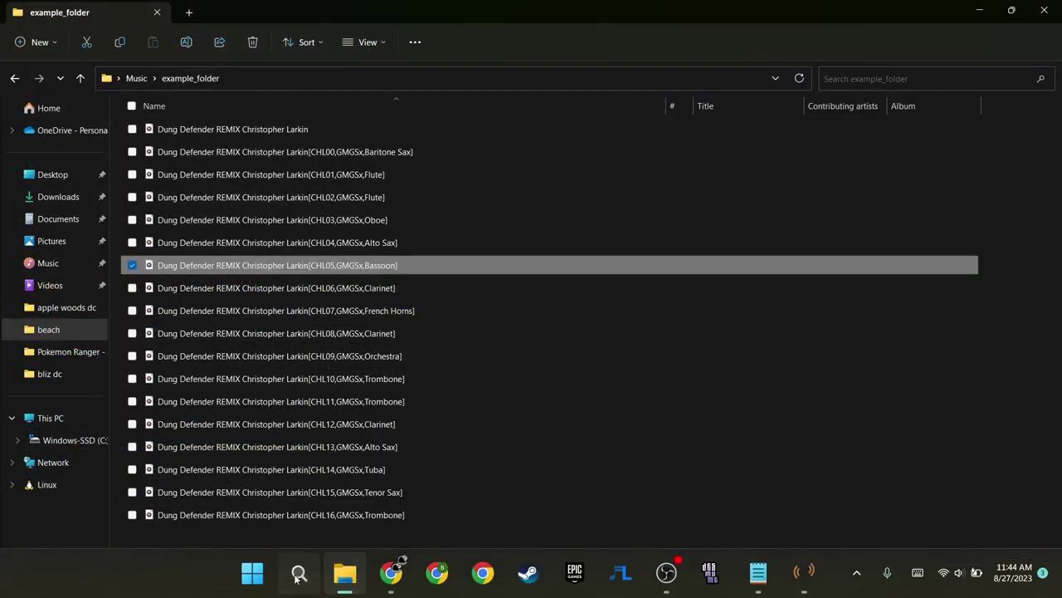
Search Windows for corrscope, launch it, and look over its file commands.
click(297, 573)
text(corrscope)
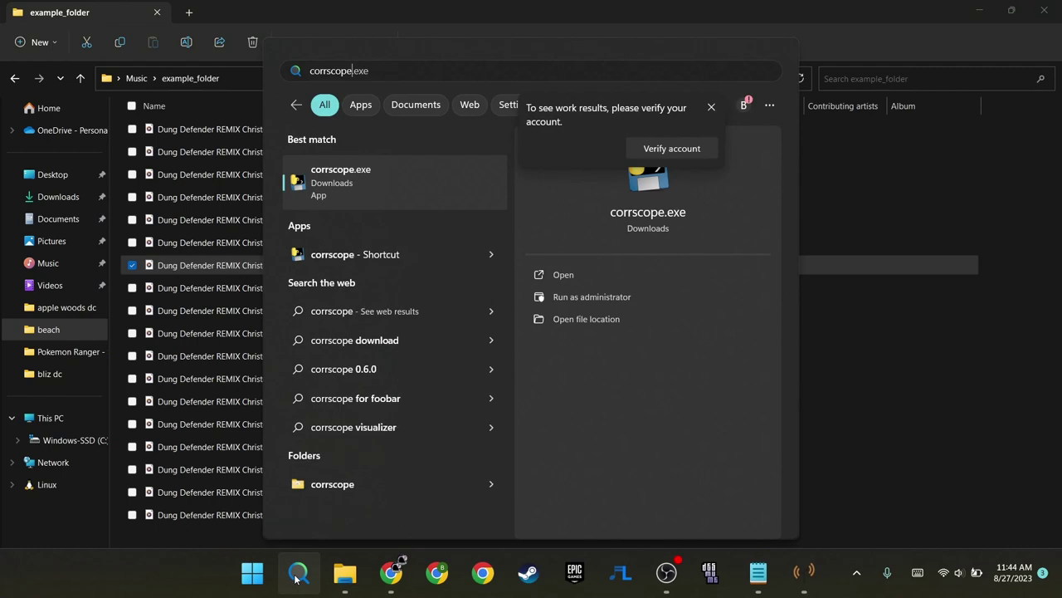
key(Return)
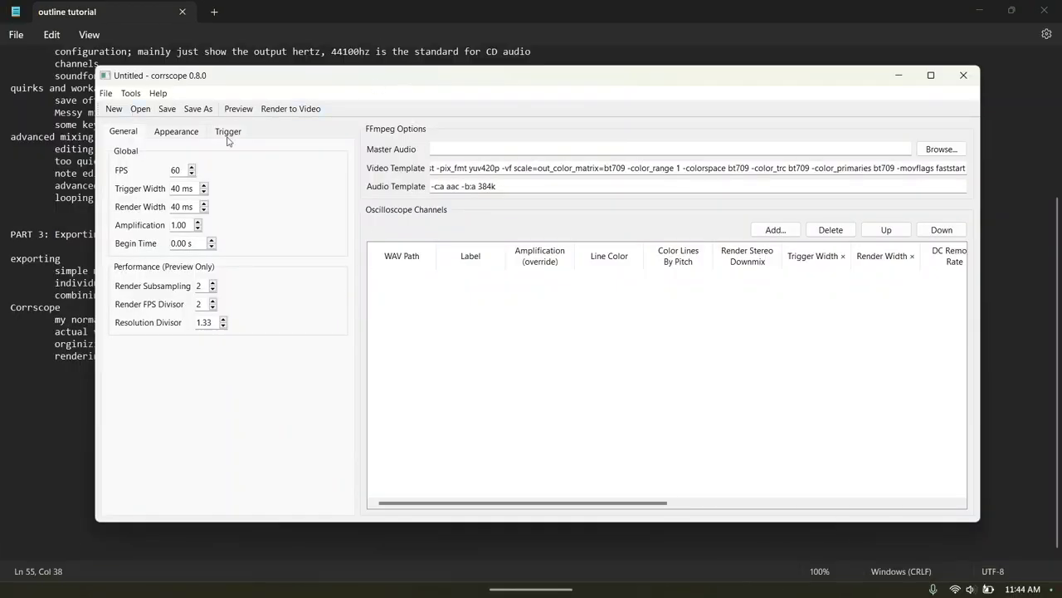
click(106, 94)
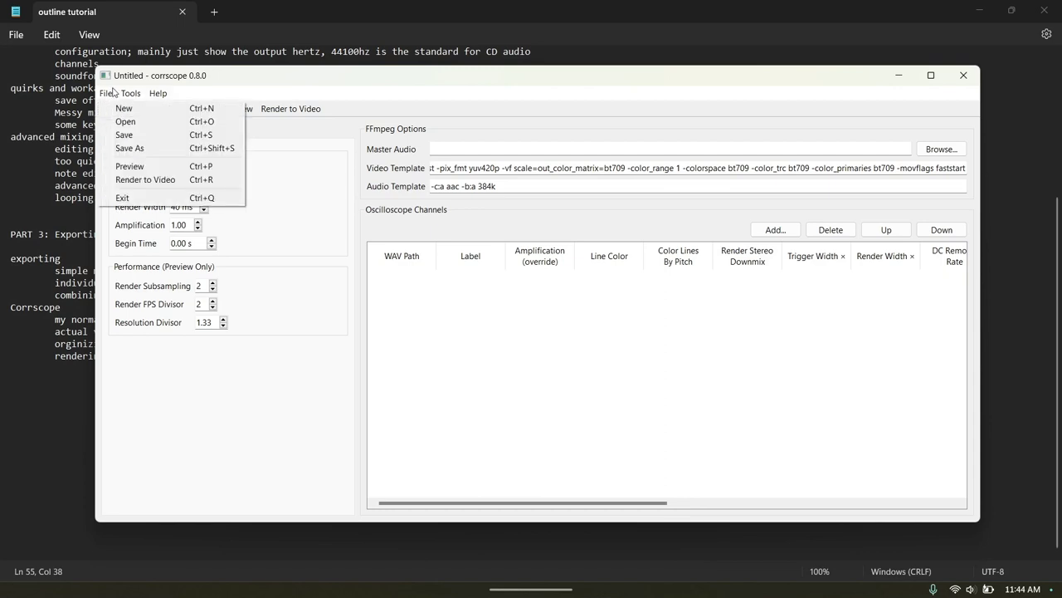
click(104, 93)
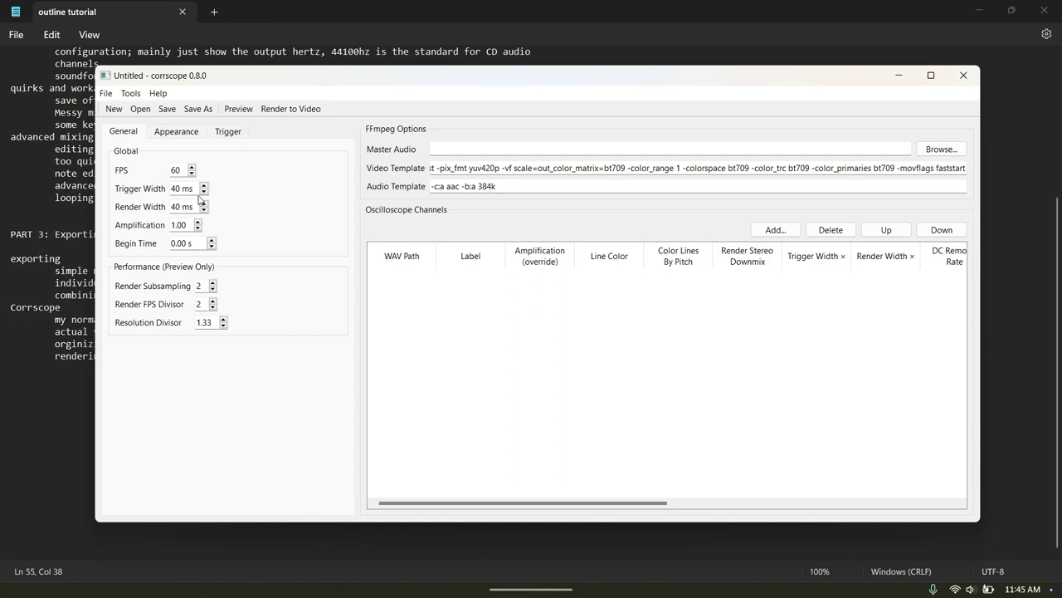
Set the untitled project's trigger width and render width to 20 ms and its amplification to 4.
drag(198, 208, 178, 207)
click(179, 208)
click(205, 204)
click(205, 192)
double_click(187, 224)
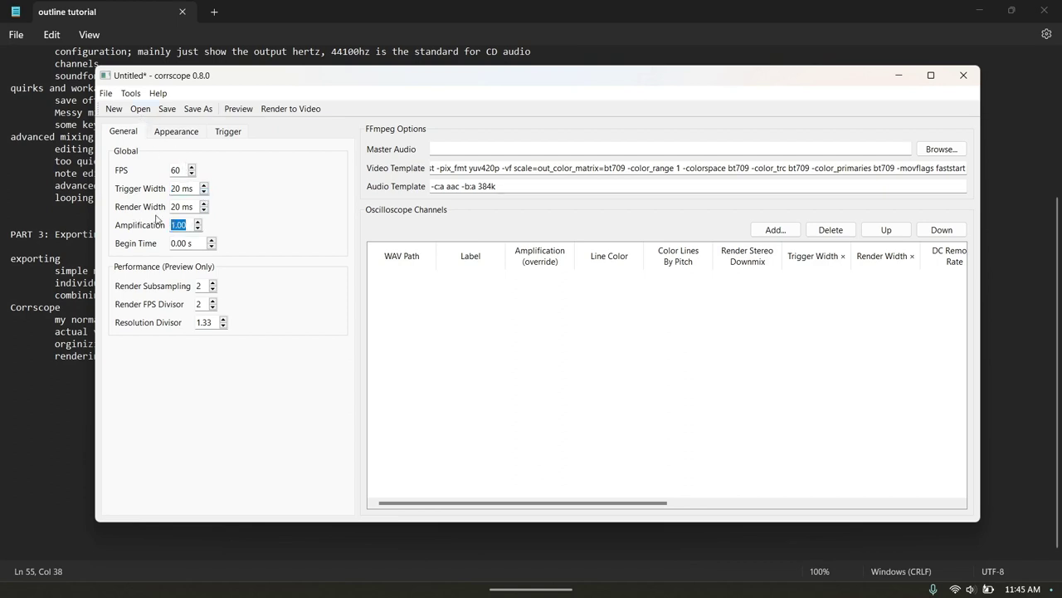
text(1)
click(185, 227)
click(169, 190)
Open the existing project PBW_-_Skyarrow_Bridge_Perfect_V2.yaml, discarding the changes to the untitled project.
click(141, 108)
click(554, 316)
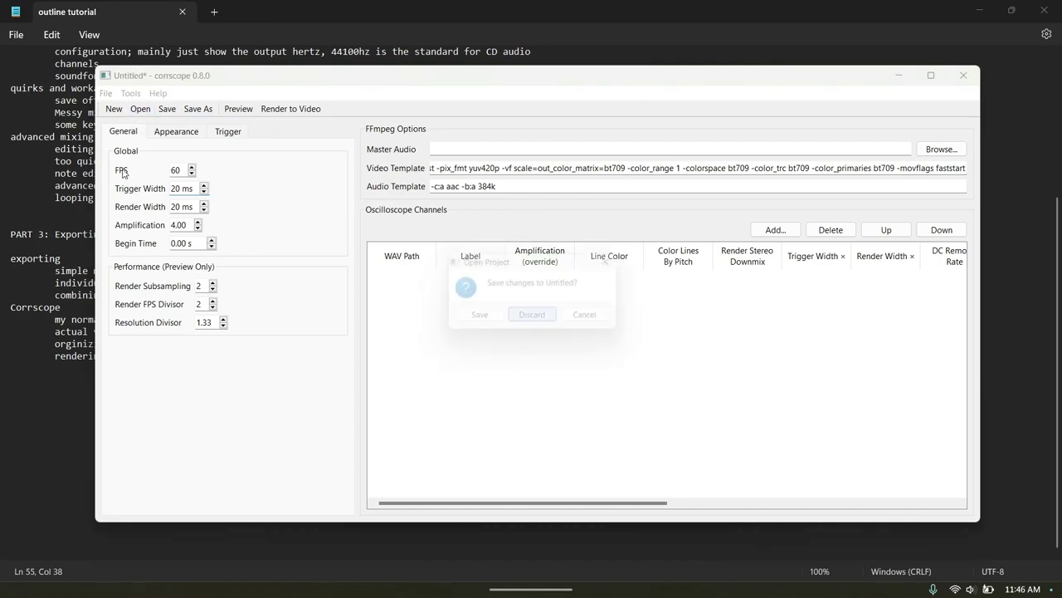
double_click(304, 199)
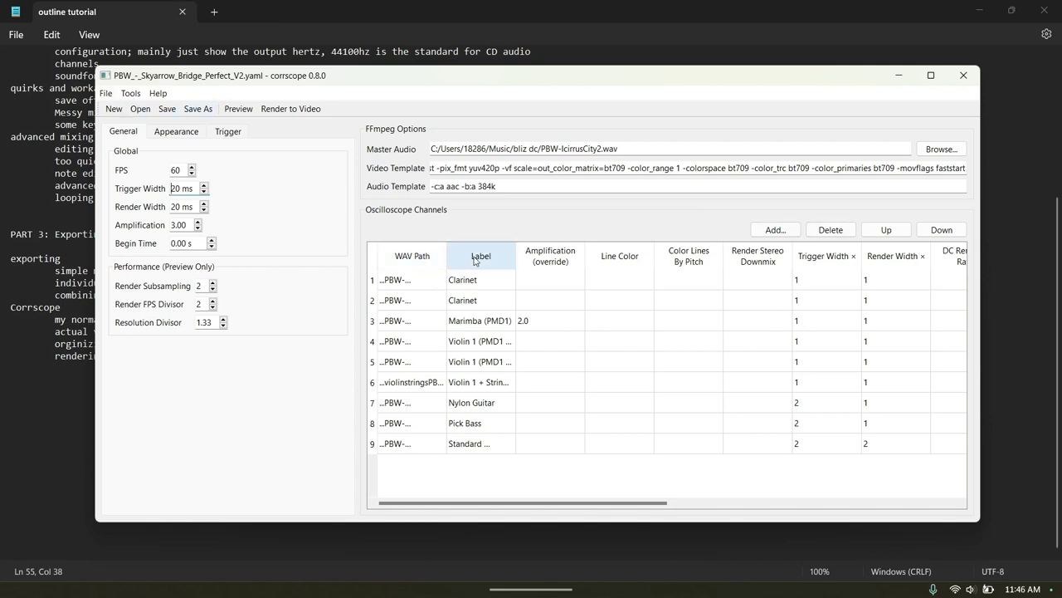
Start a new project with reduced trigger and render widths and an amplification of 4.
click(114, 108)
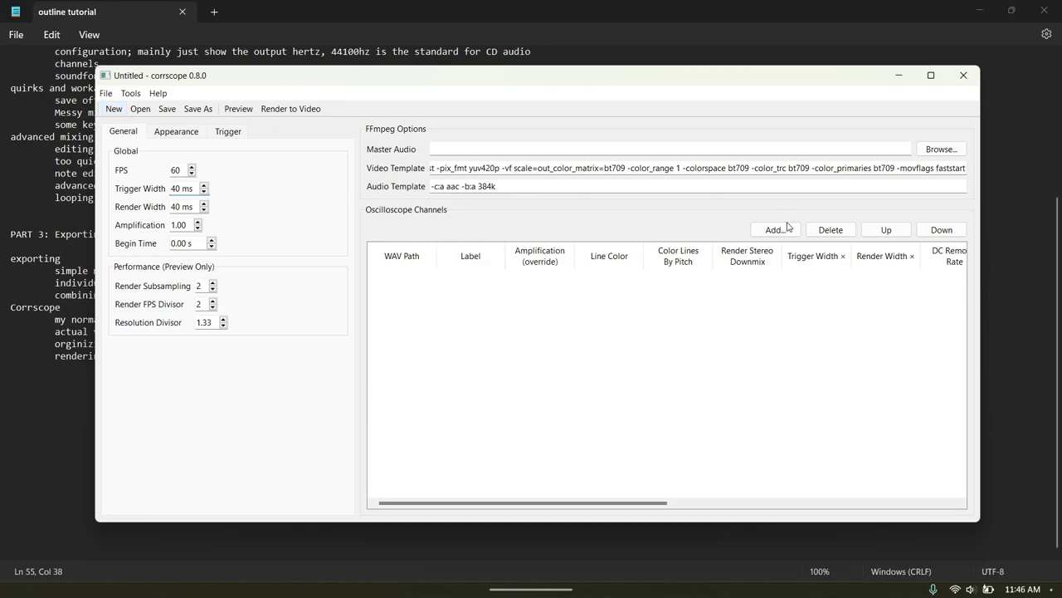
click(176, 131)
click(123, 131)
click(204, 192)
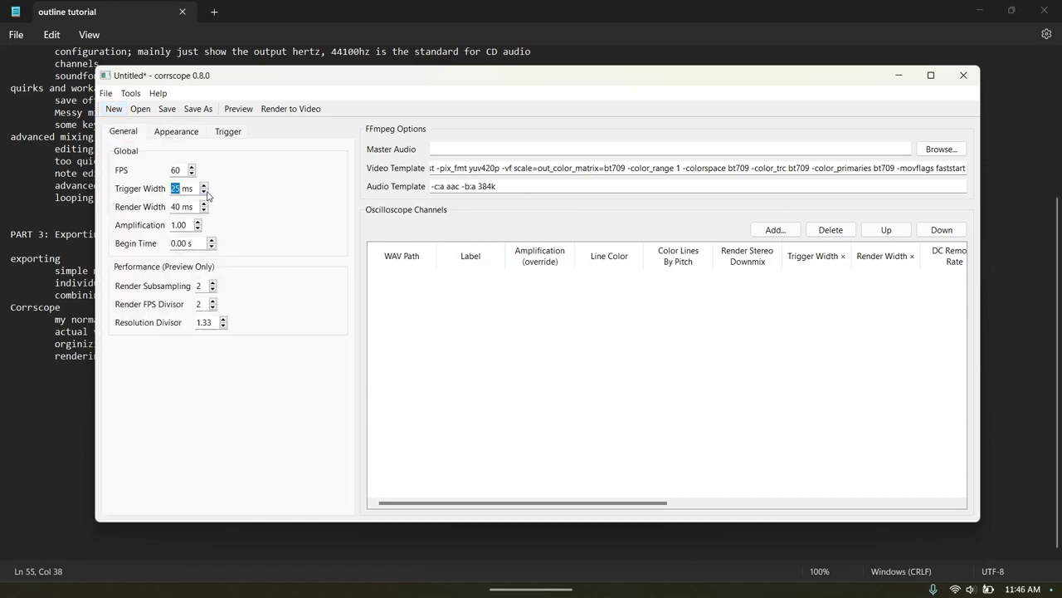
click(204, 211)
key(Tab)
text(4)
Check the resolution in the appearance settings and enable Color Lines By Pitch.
click(175, 132)
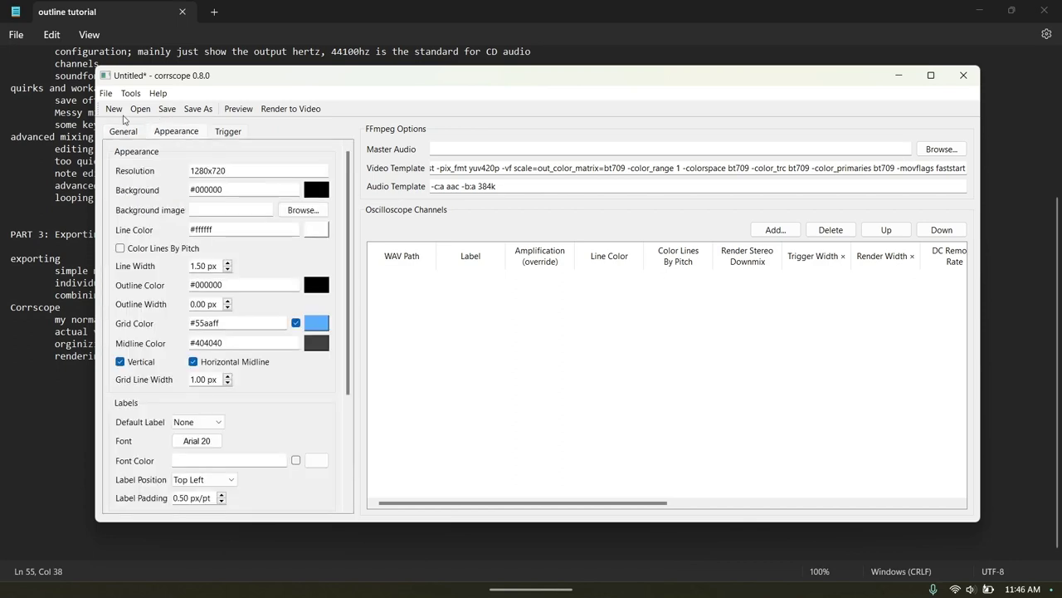
drag(238, 175, 146, 181)
click(257, 170)
drag(256, 170, 121, 166)
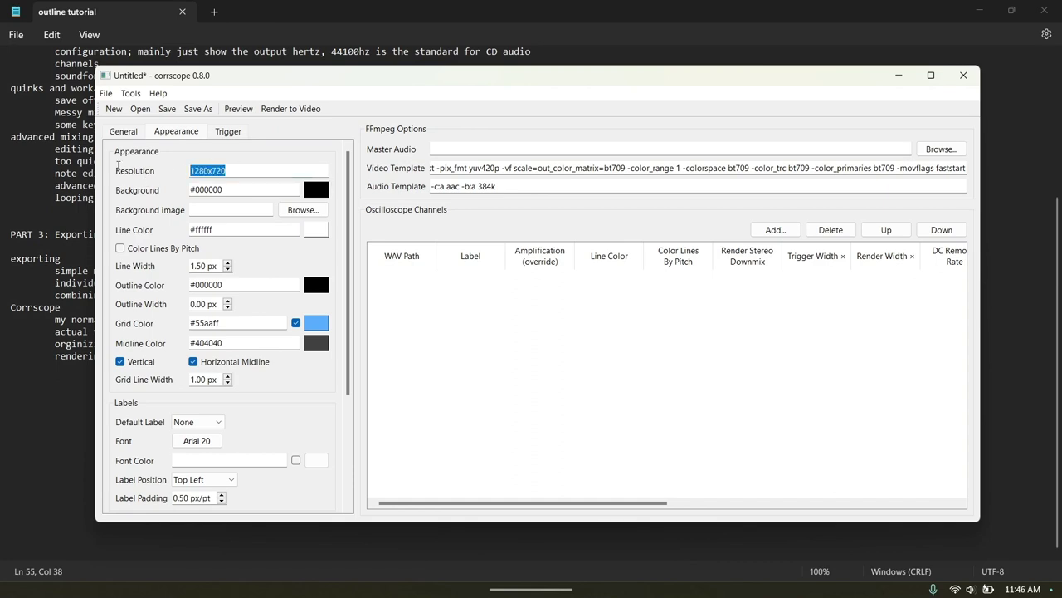
click(123, 169)
click(151, 249)
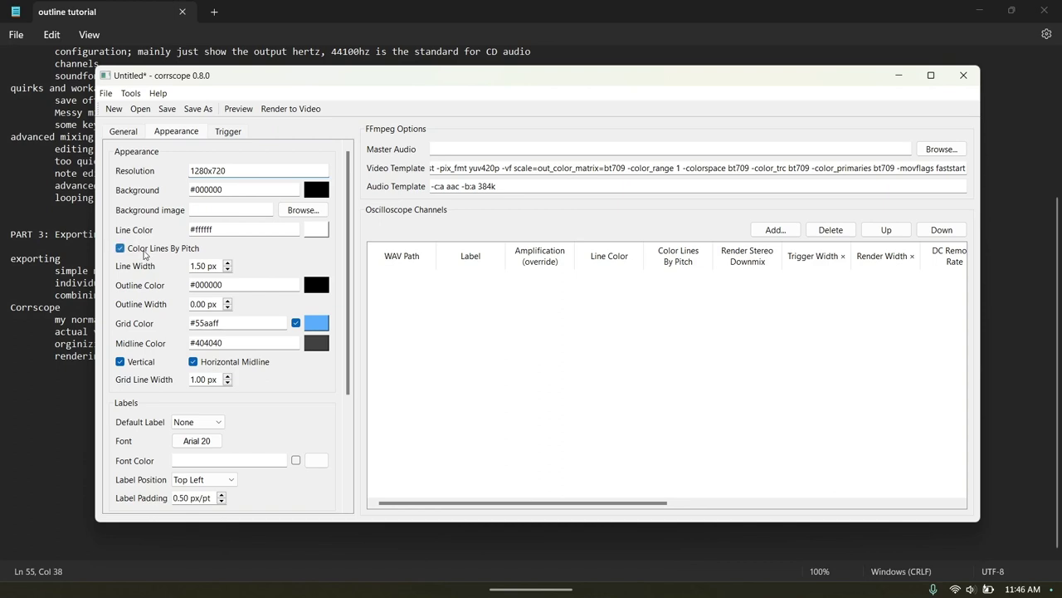
Set the layout orientation to Horizontal with 2 columns in the appearance settings.
scroll(144, 254, down, 3)
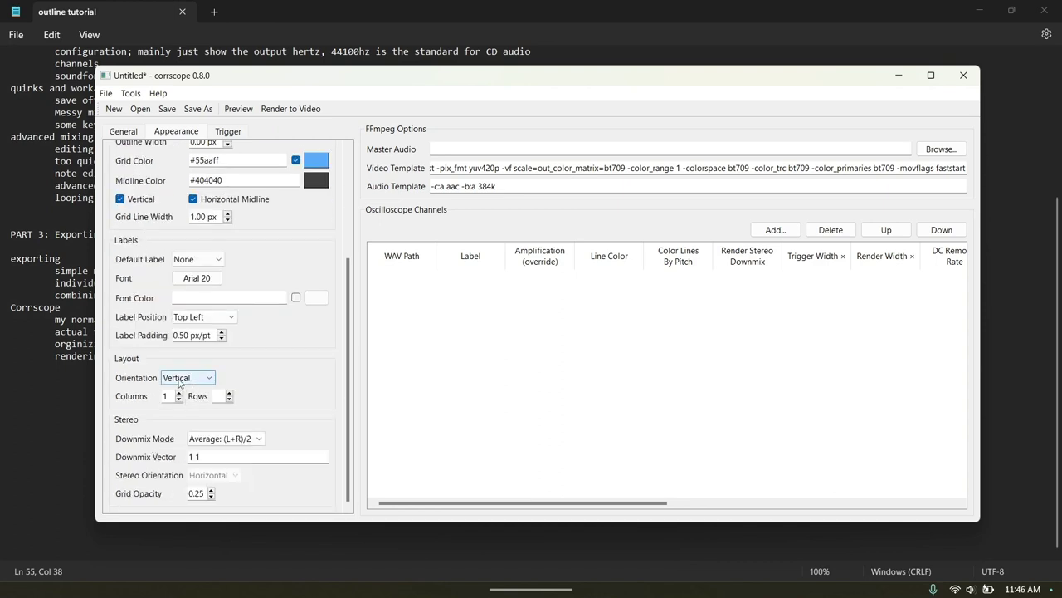
scroll(135, 380, up, 3)
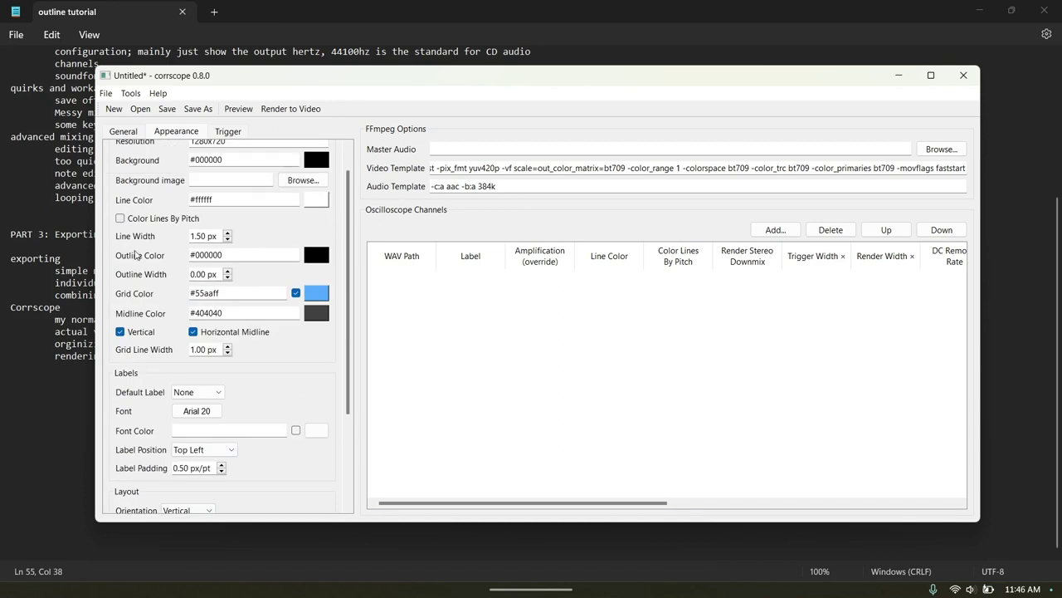
scroll(138, 222, down, 3)
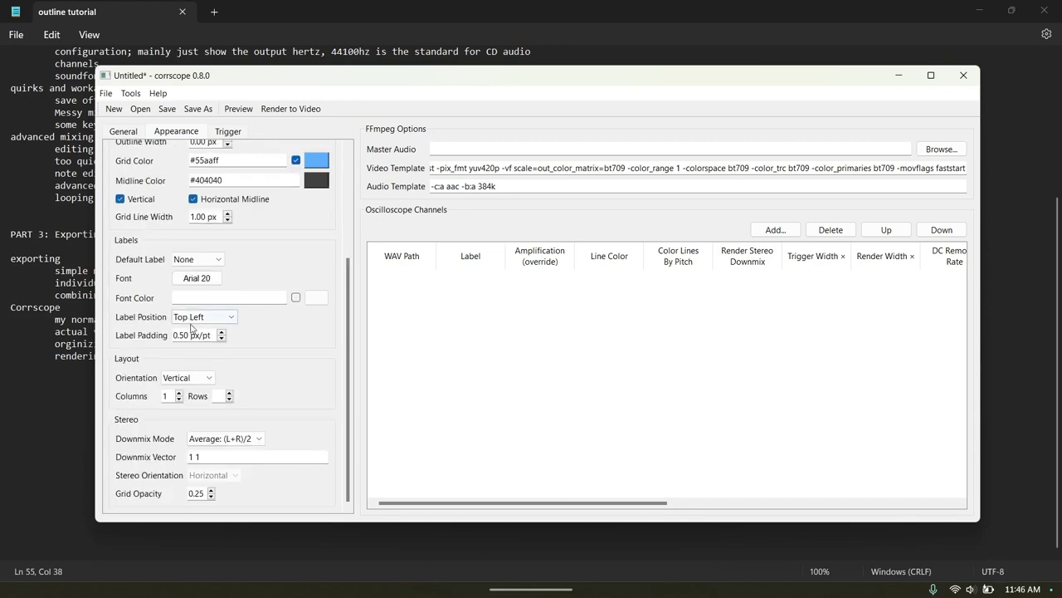
scroll(195, 379, down, 1)
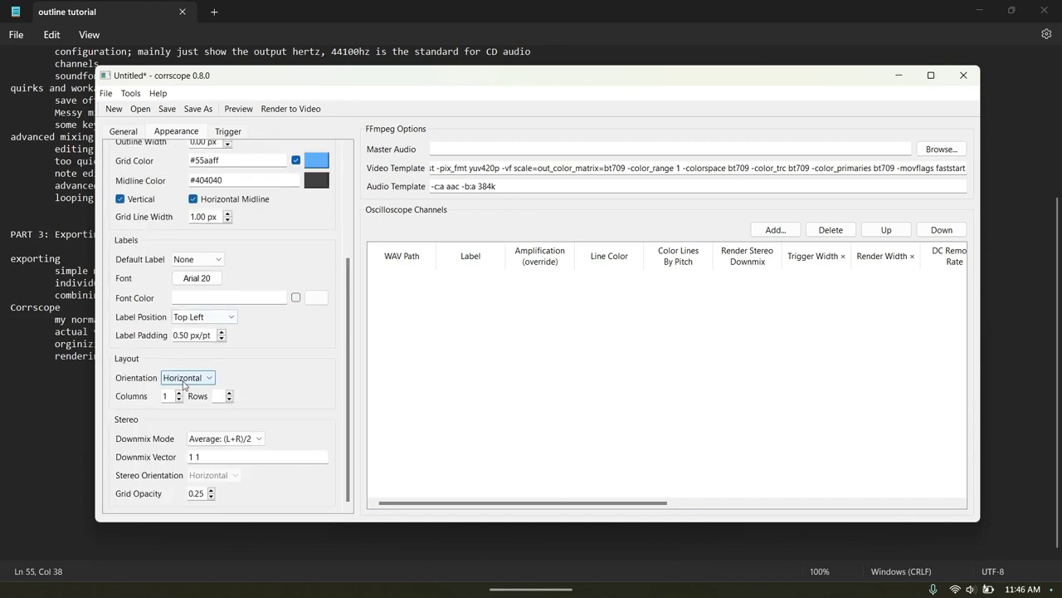
key(Tab)
key(Up)
Start adding audio channels and browse to the example_folder in Music.
click(788, 230)
click(236, 126)
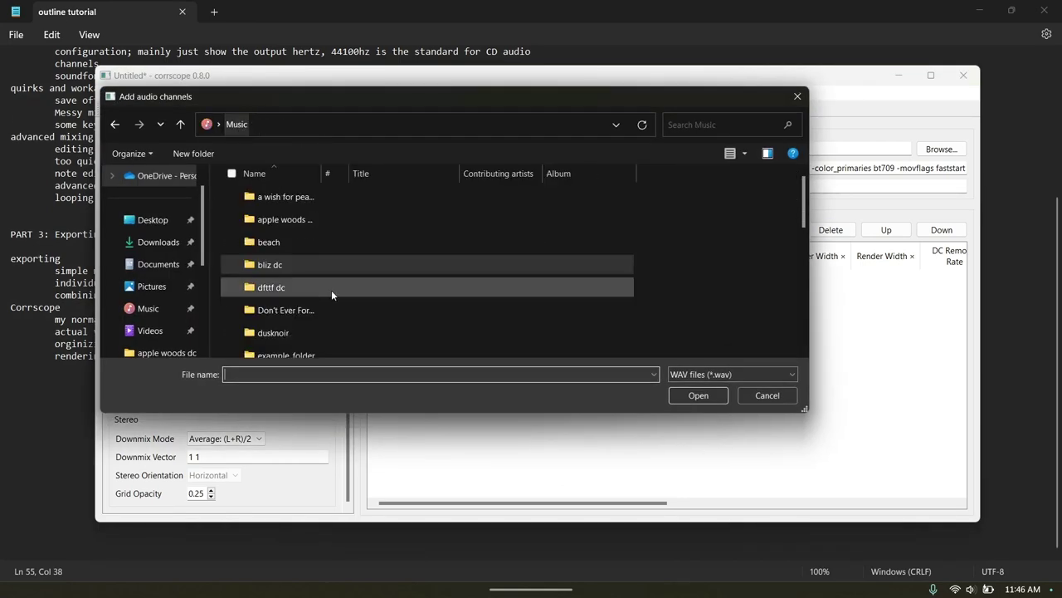
double_click(314, 292)
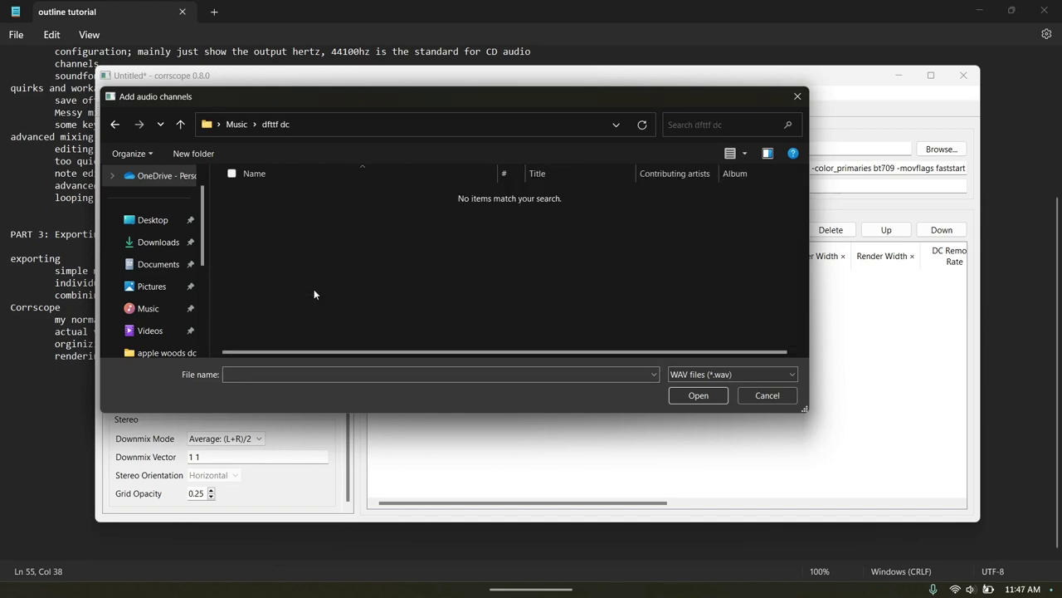
click(237, 124)
scroll(281, 274, down, 1)
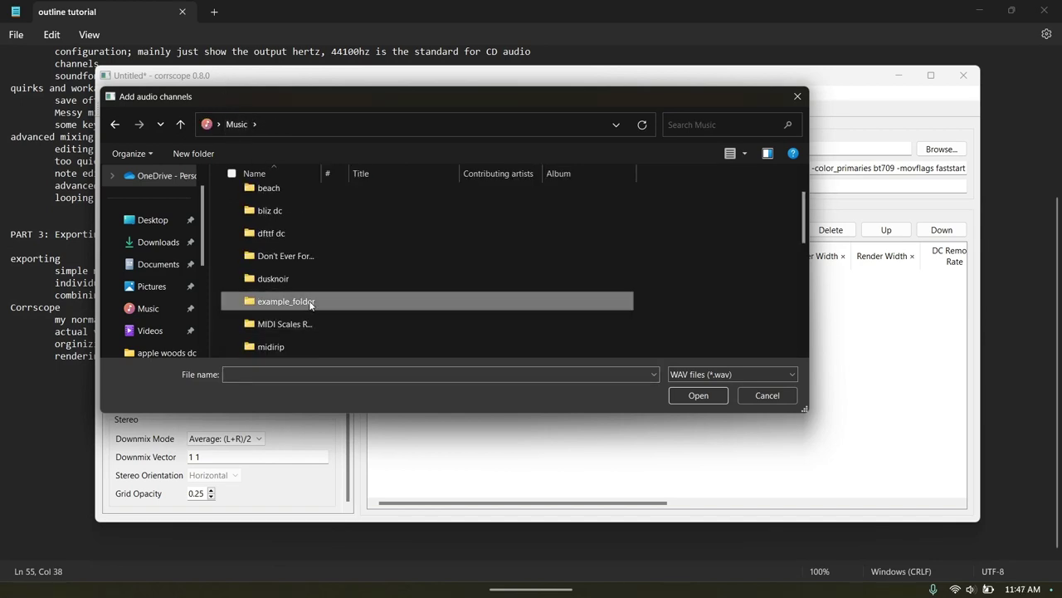
double_click(287, 303)
Add all the individual Dung Defender channel WAV files from CHL00 to CHL16, leaving out the full mix.
click(332, 218)
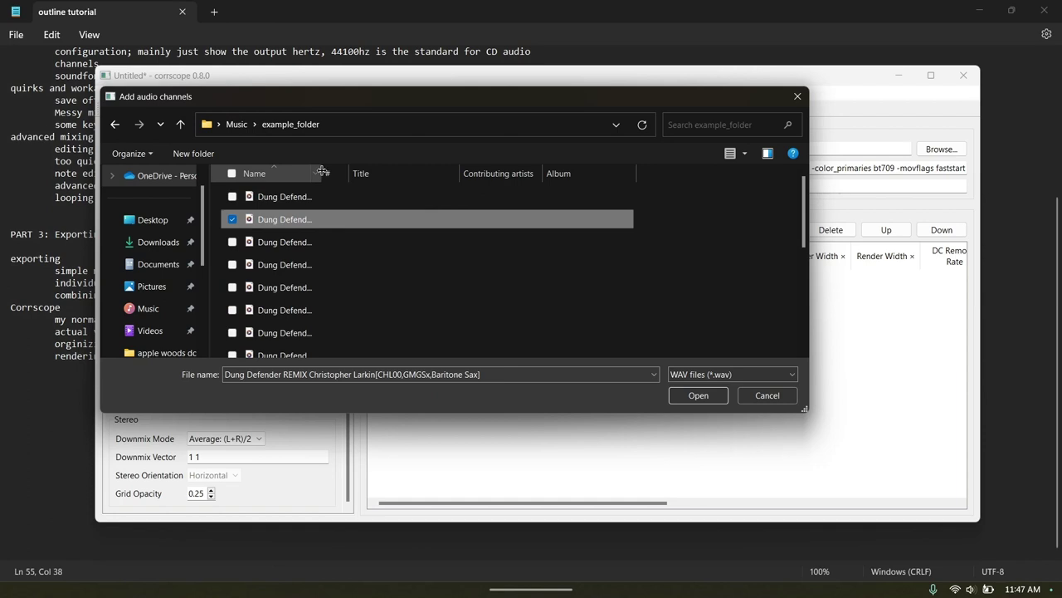
drag(322, 170, 540, 172)
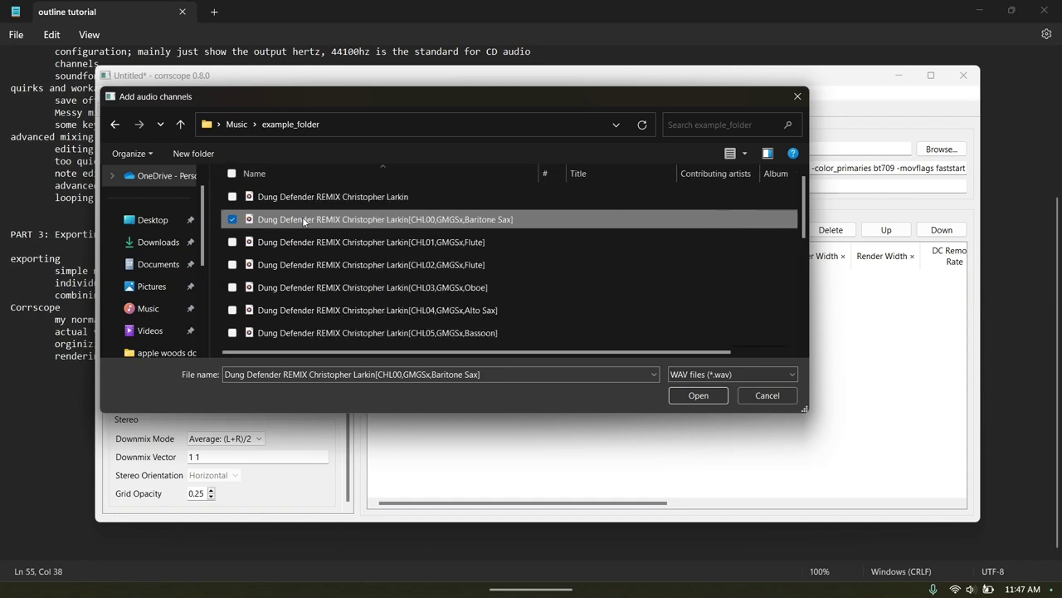
click(342, 192)
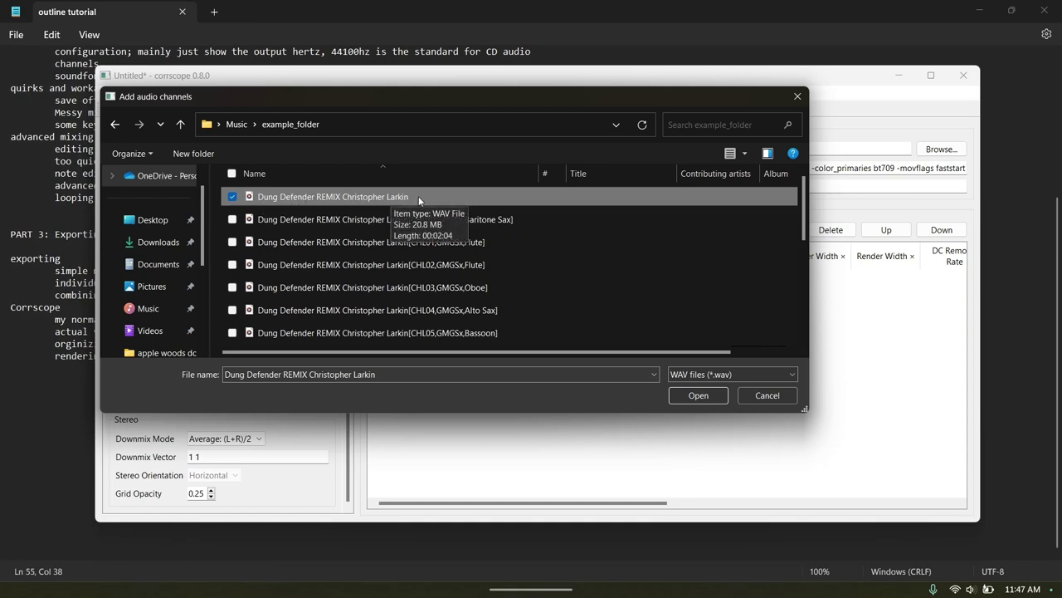
click(383, 218)
scroll(405, 315, down, 4)
shift+click(406, 336)
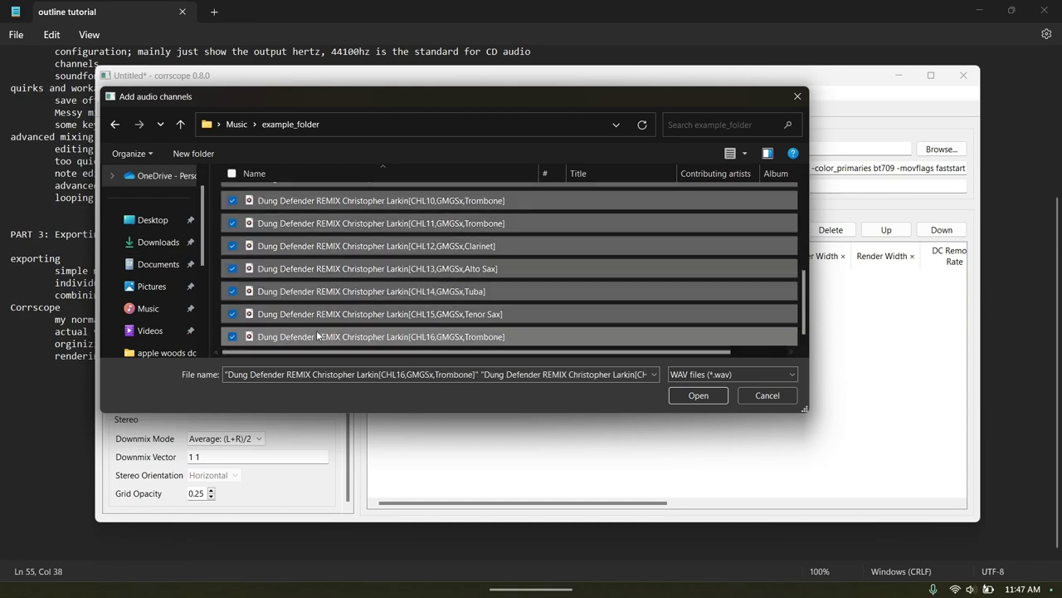
scroll(406, 274, up, 4)
click(698, 395)
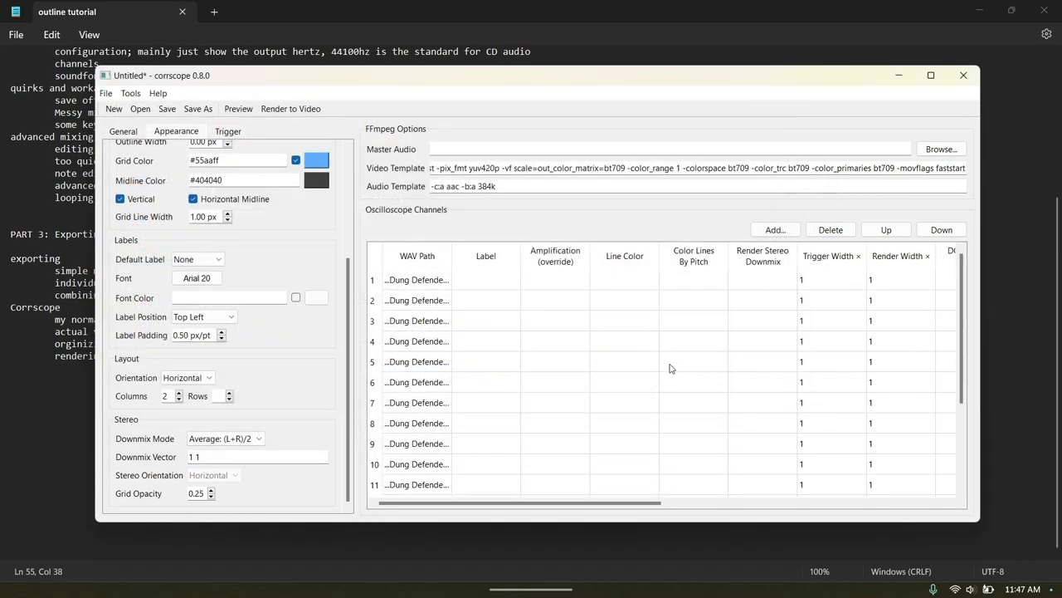
Label the Baritone Sax channel sax and the CHL01 Flute channel flute, temporarily widening the WAV Path column to read the file names.
scroll(451, 256, down, 2)
scroll(451, 255, up, 2)
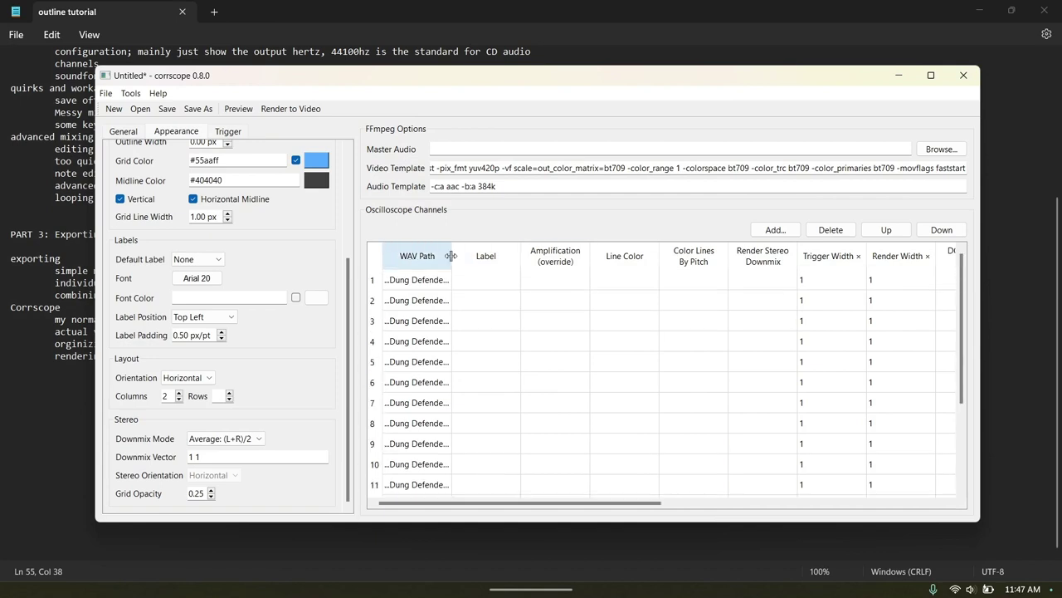
drag(451, 255, 692, 264)
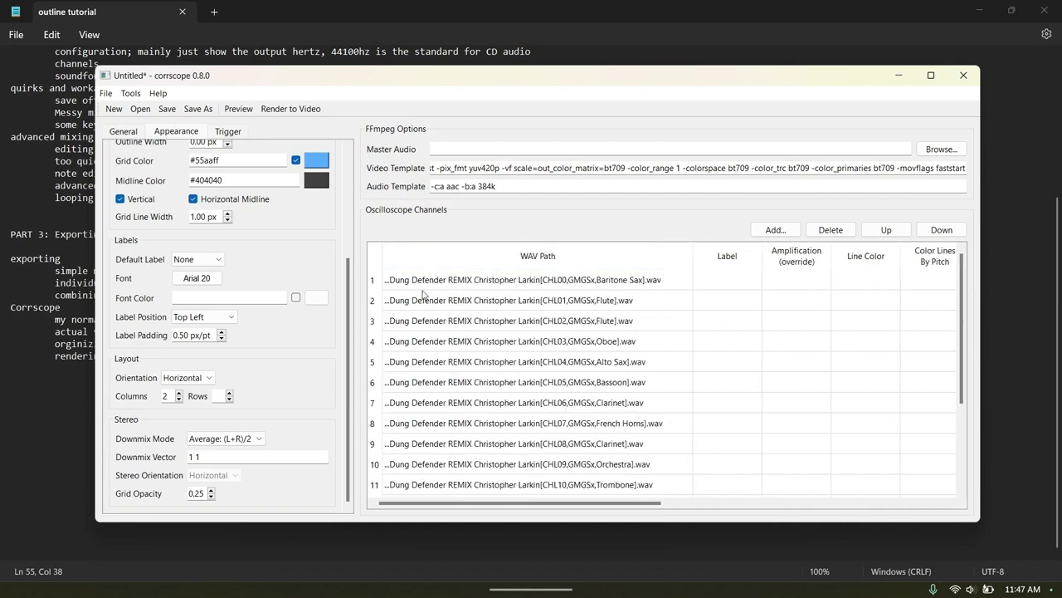
click(423, 286)
click(743, 278)
double_click(742, 279)
text(sax)
double_click(711, 303)
text(flute)
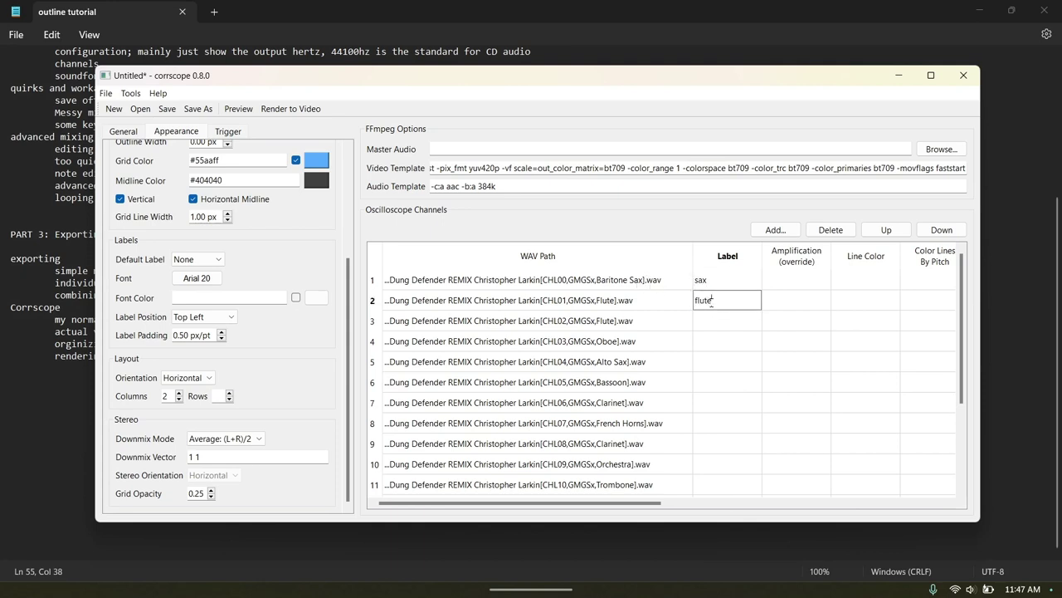
click(639, 320)
drag(693, 256, 527, 265)
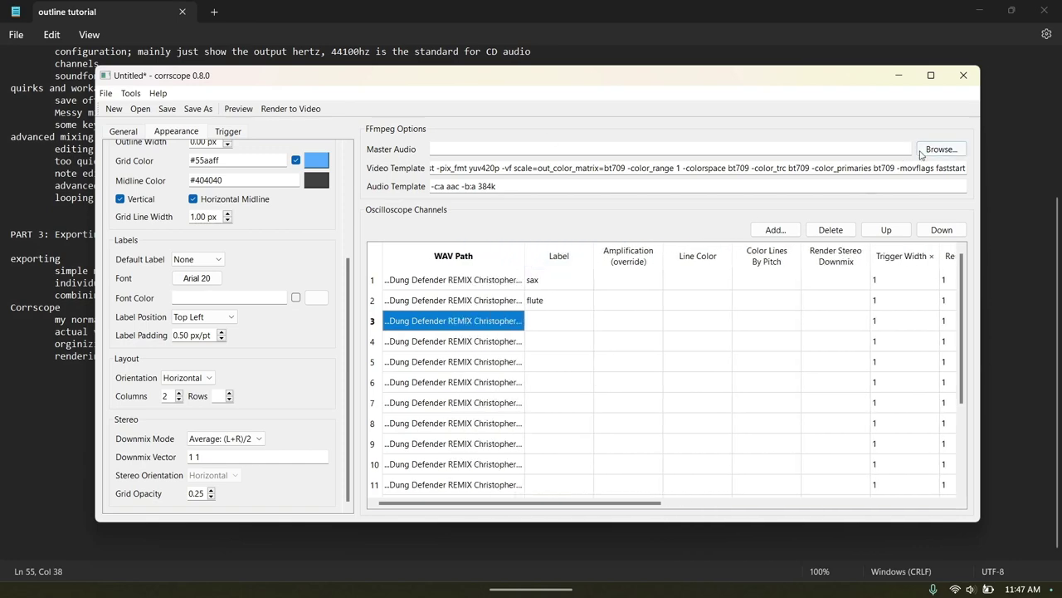
Set the master audio to Dung Defender REMIX Christopher Larkin.wav and preview the oscilloscope visuals.
click(940, 149)
double_click(332, 196)
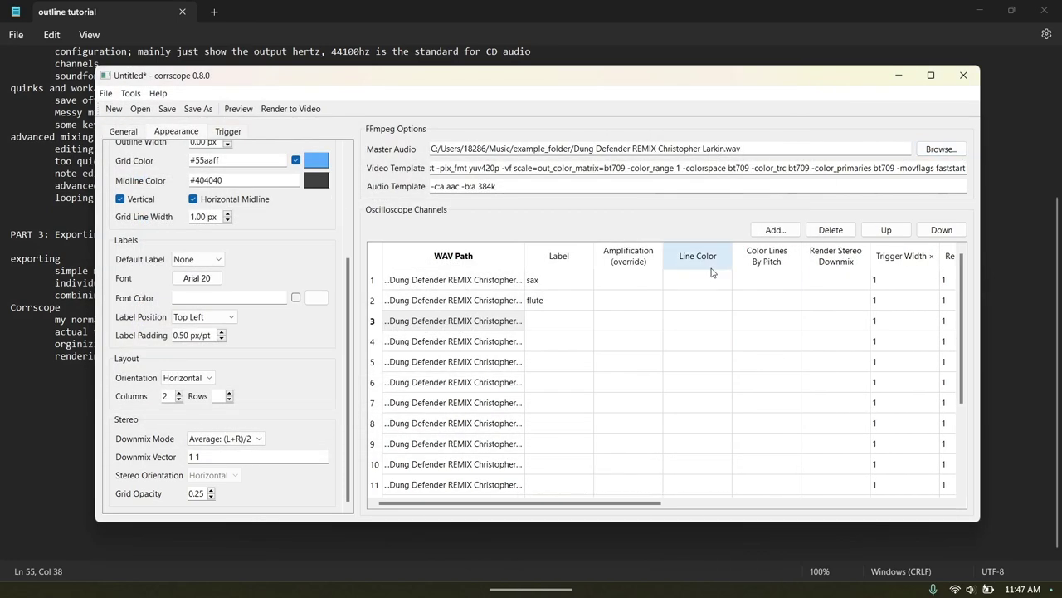
click(239, 109)
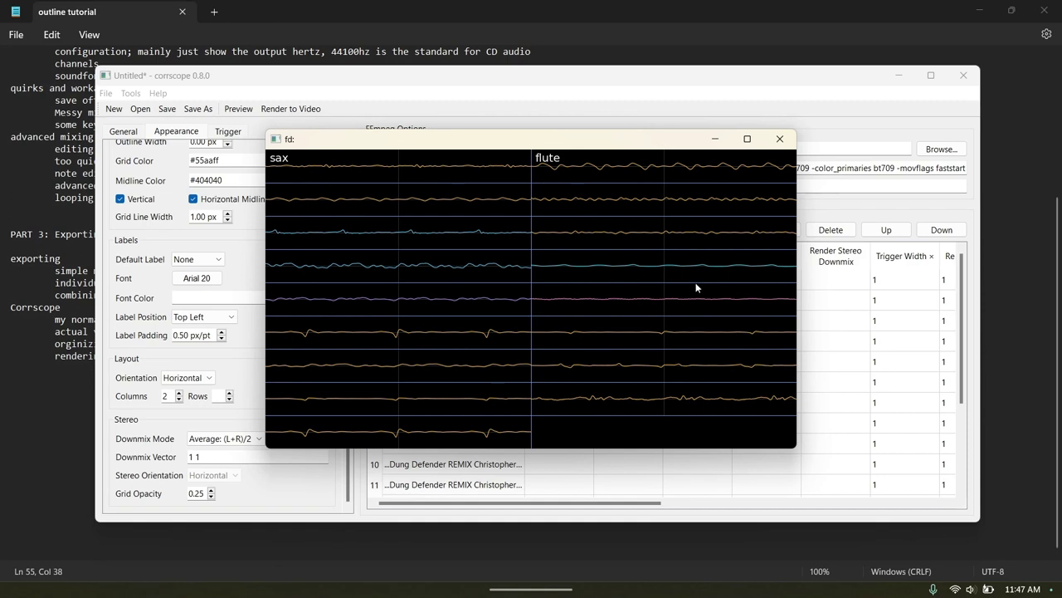
click(781, 140)
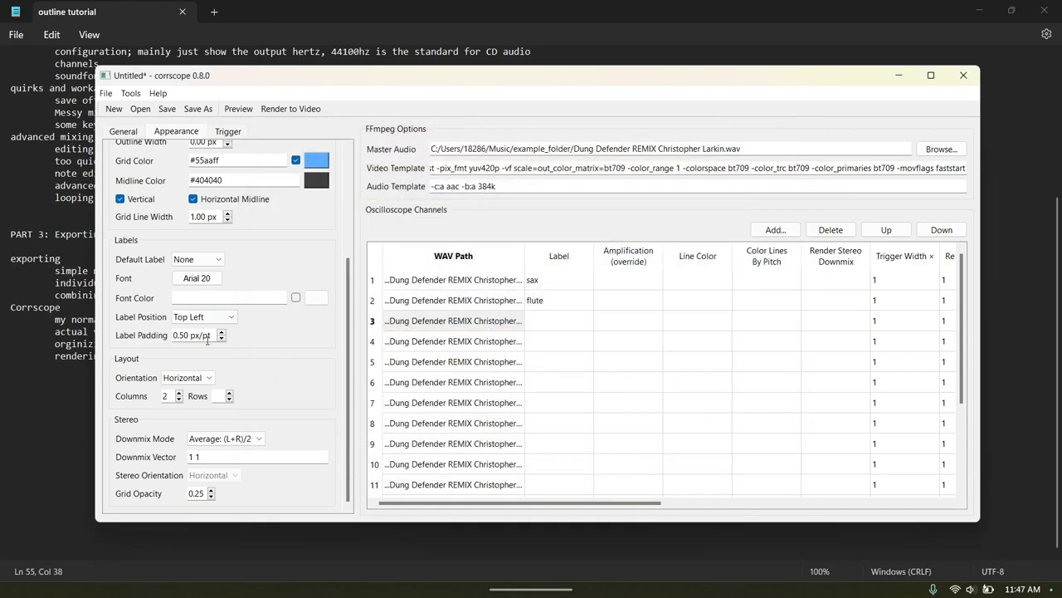
Set the layout to 4 columns and preview the oscilloscope visuals.
click(178, 392)
click(178, 393)
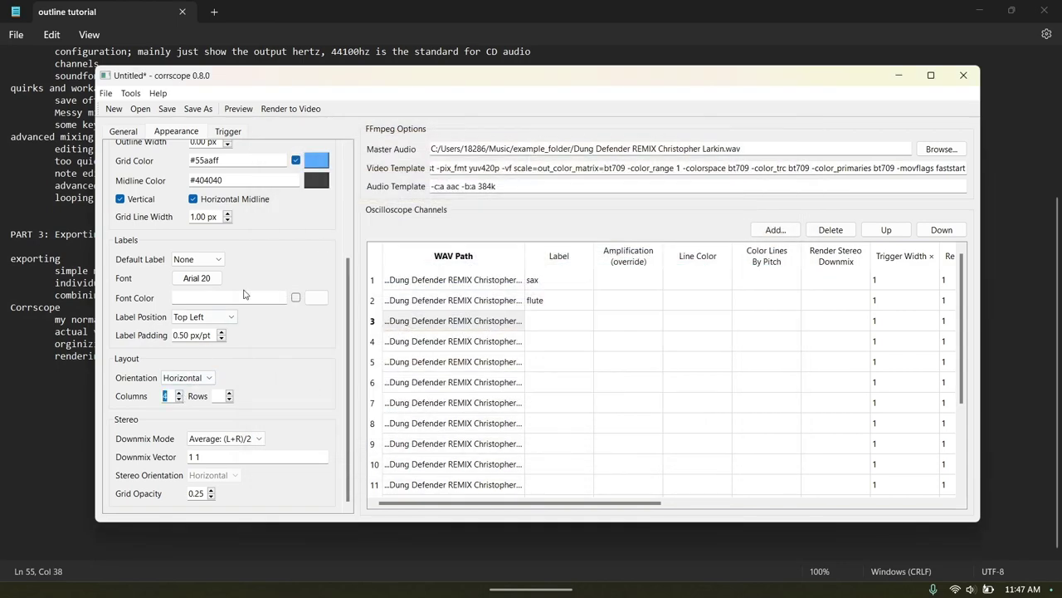
click(238, 109)
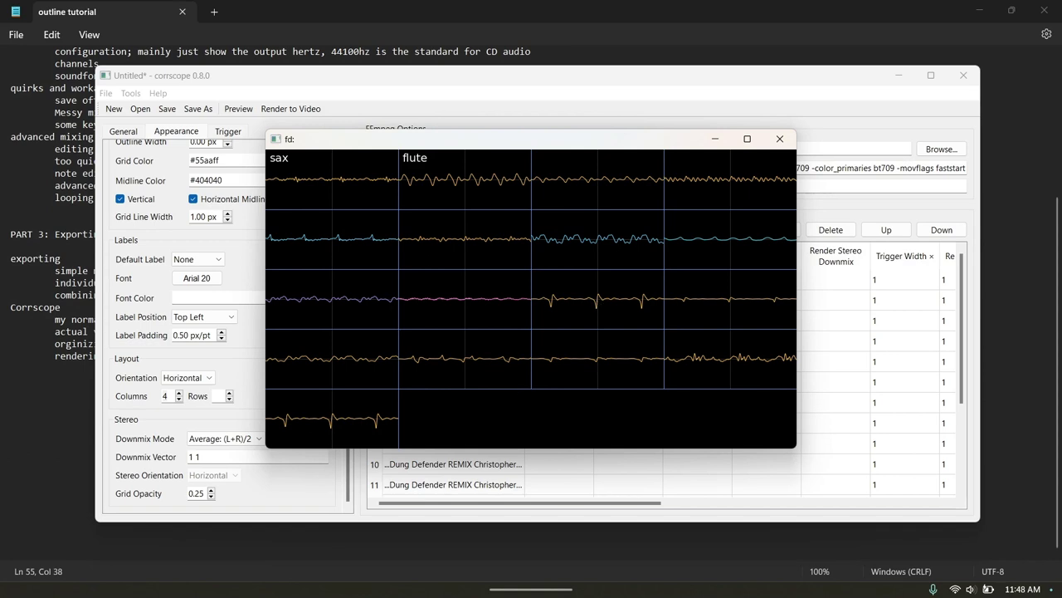
Switch to SynthFont and open the Dung Defender REMIX Christopher Larkin.sfarr arrangement.
key(super)
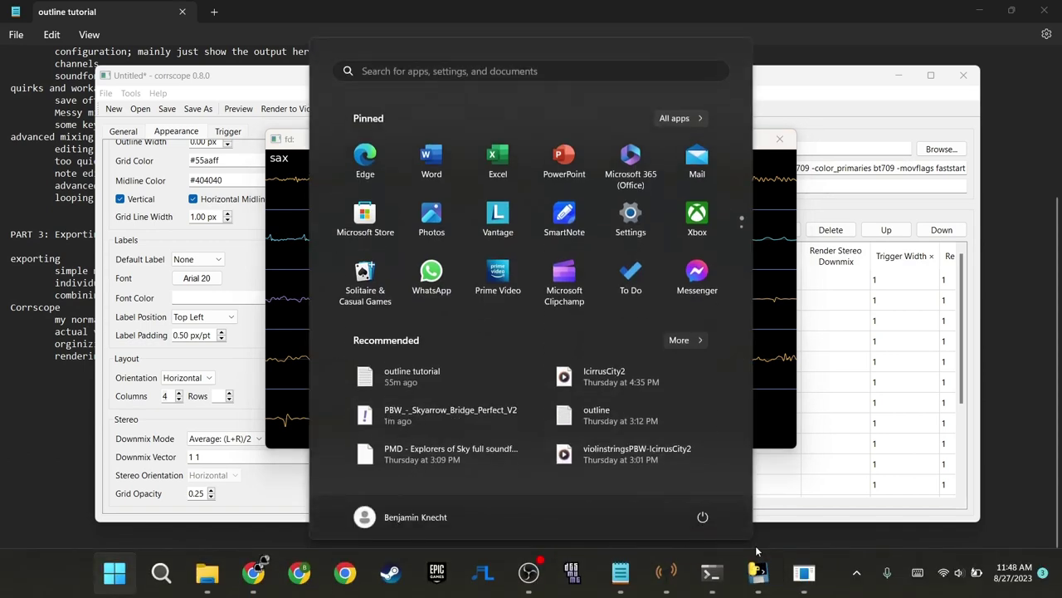
text(synth)
click(612, 393)
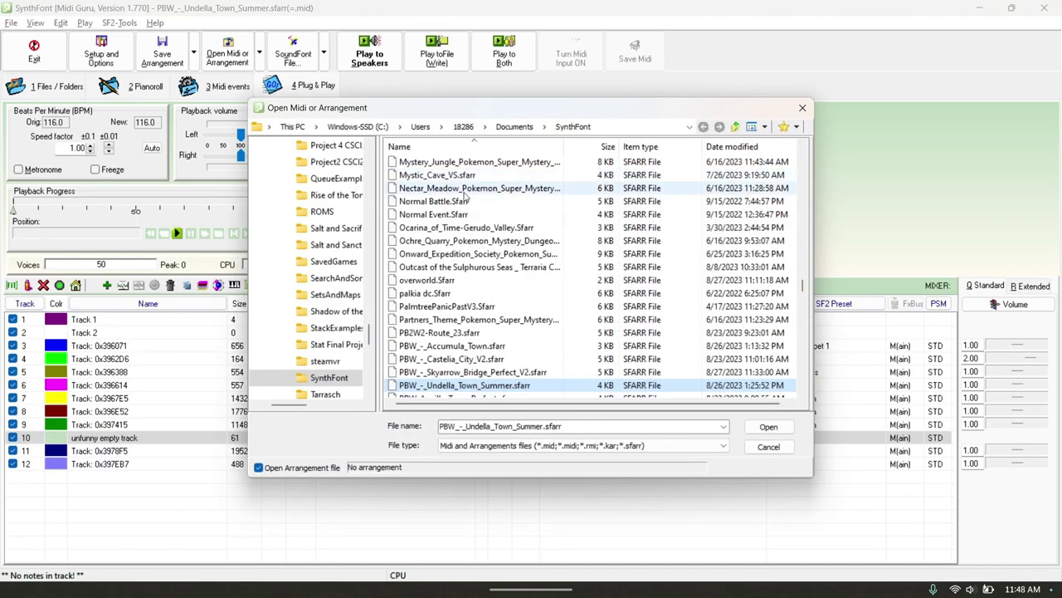
double_click(466, 192)
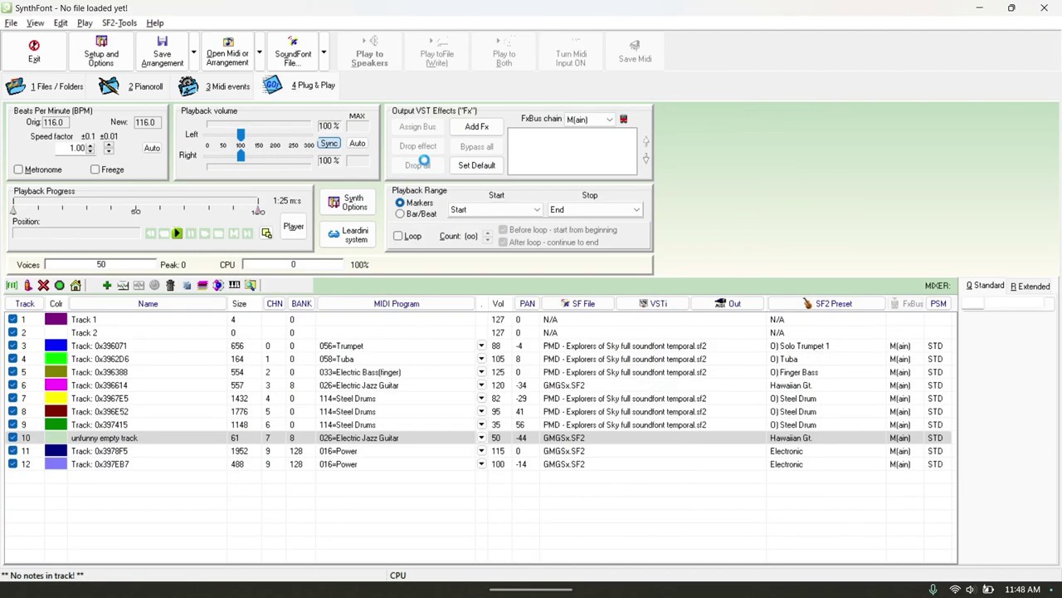
Mute every track except Trombone 1 and its copy, track 19.
click(137, 412)
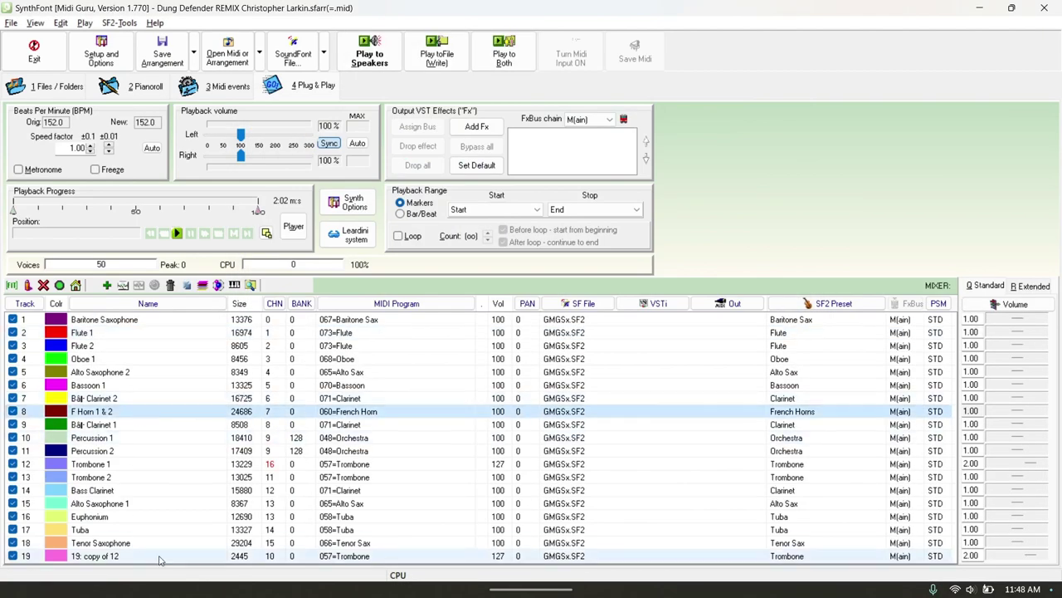
click(160, 557)
click(26, 287)
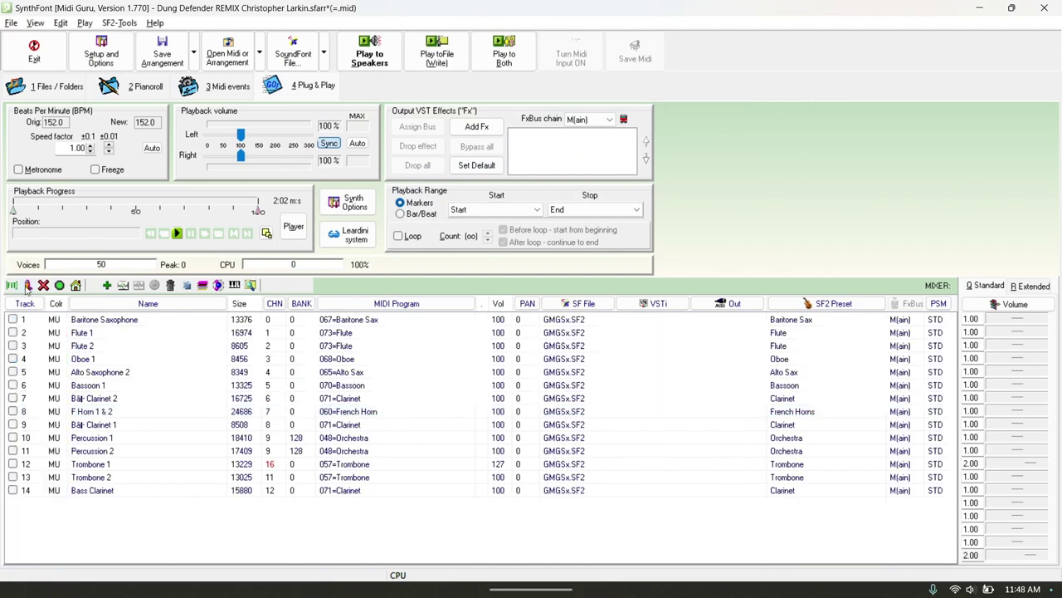
click(806, 467)
click(12, 464)
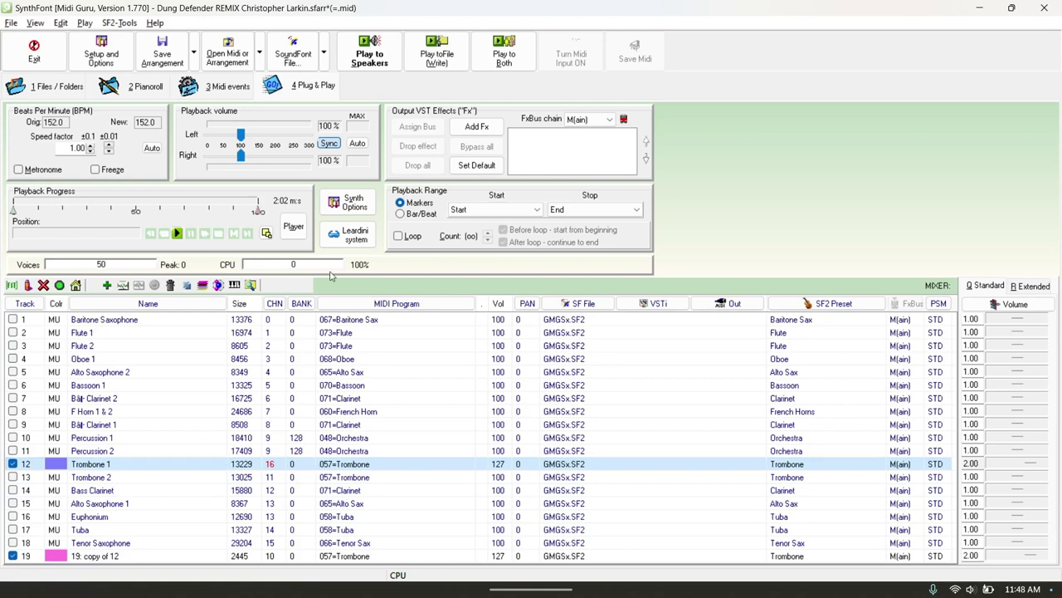
Write the enabled trombone tracks to 1Dung Defender REMIX Christopher Larkin.wav in the Music example_folder, as a 16-bit WAV file.
click(437, 50)
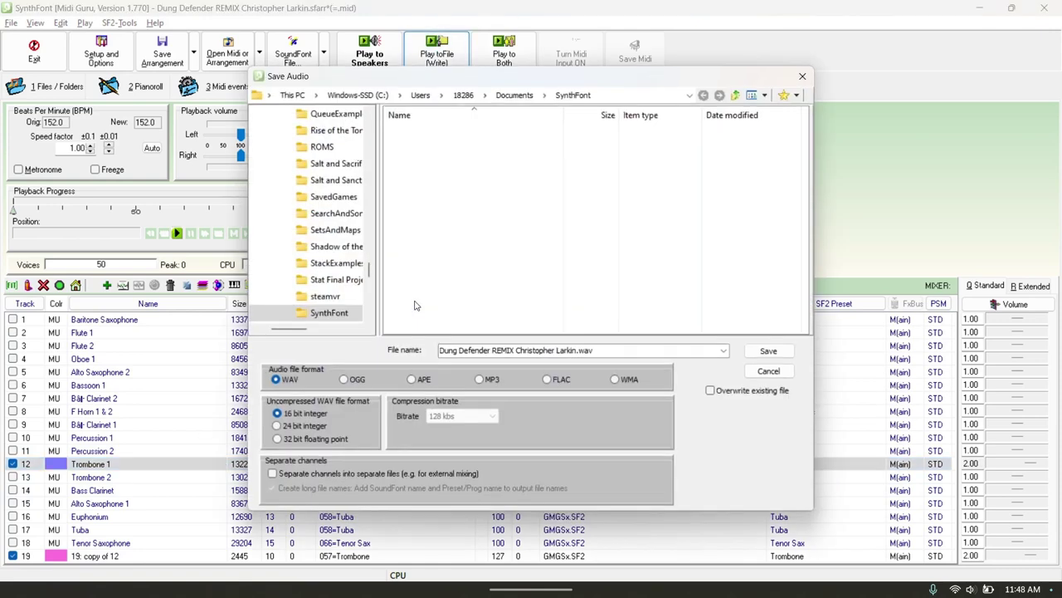
scroll(280, 275, down, 4)
click(318, 247)
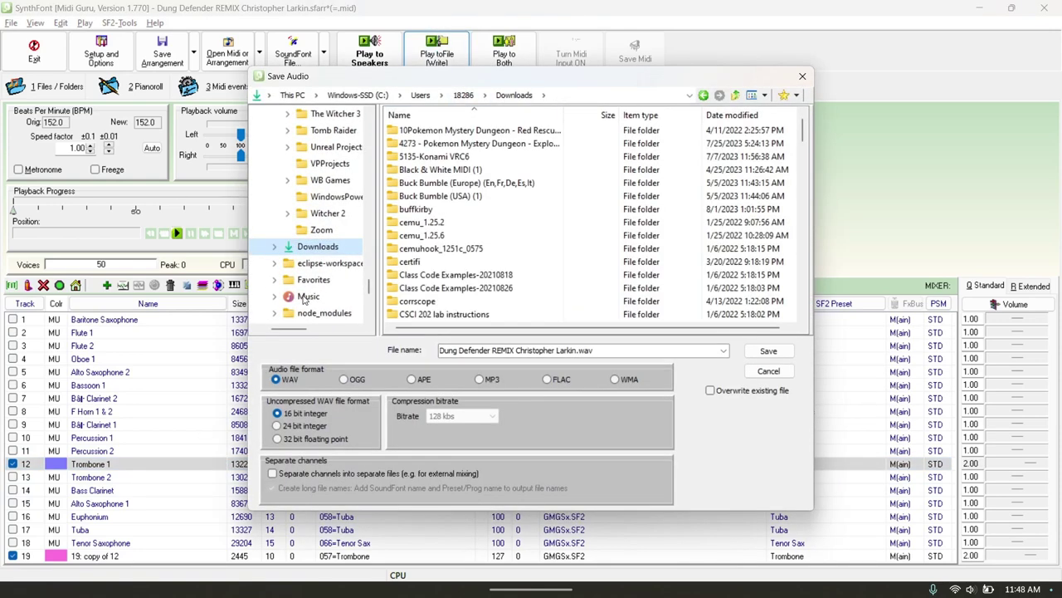
click(308, 297)
double_click(479, 222)
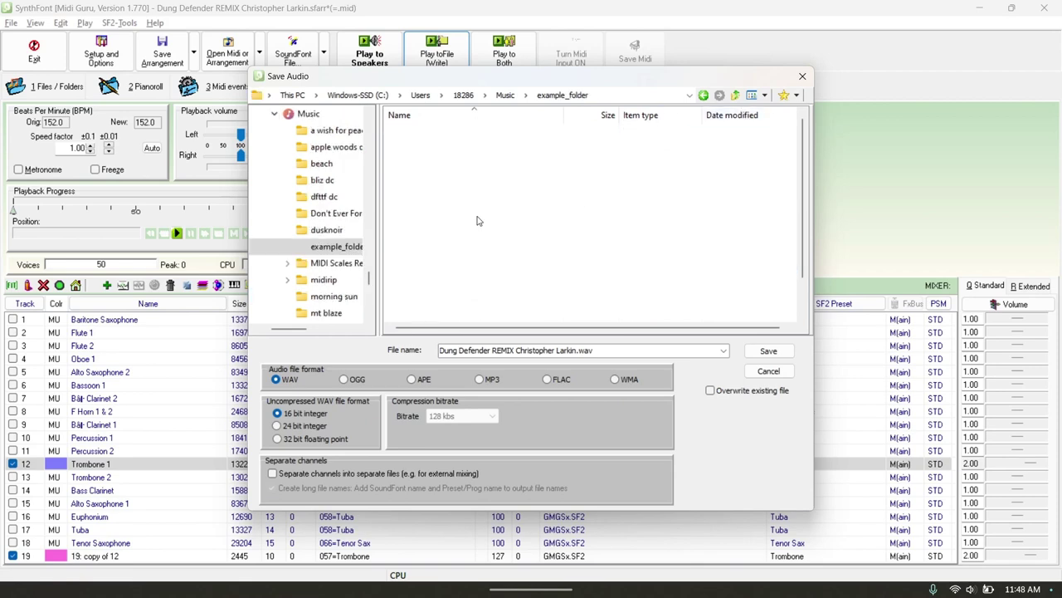
click(440, 350)
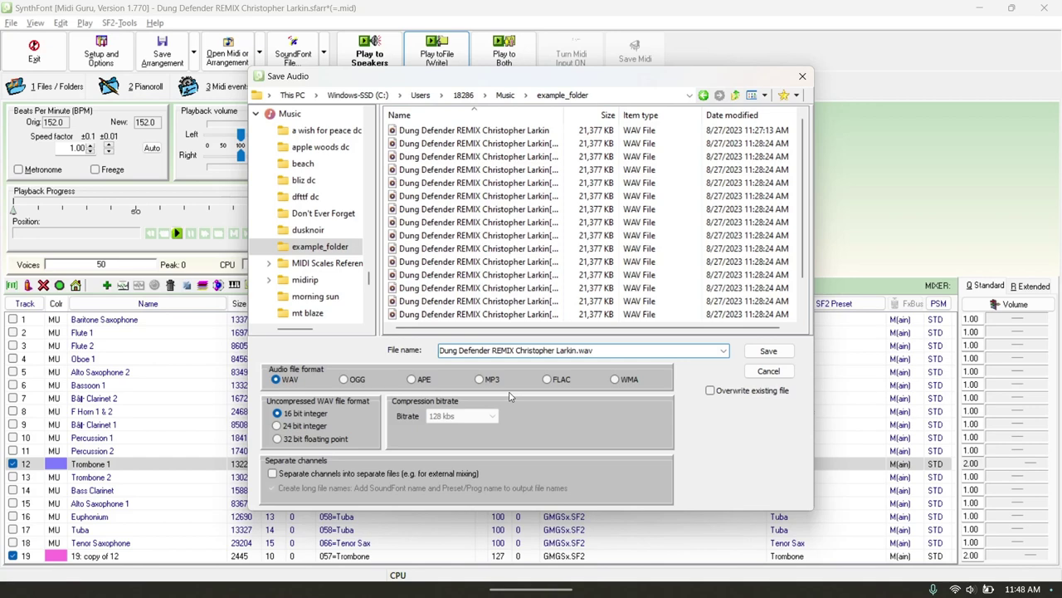
text(1)
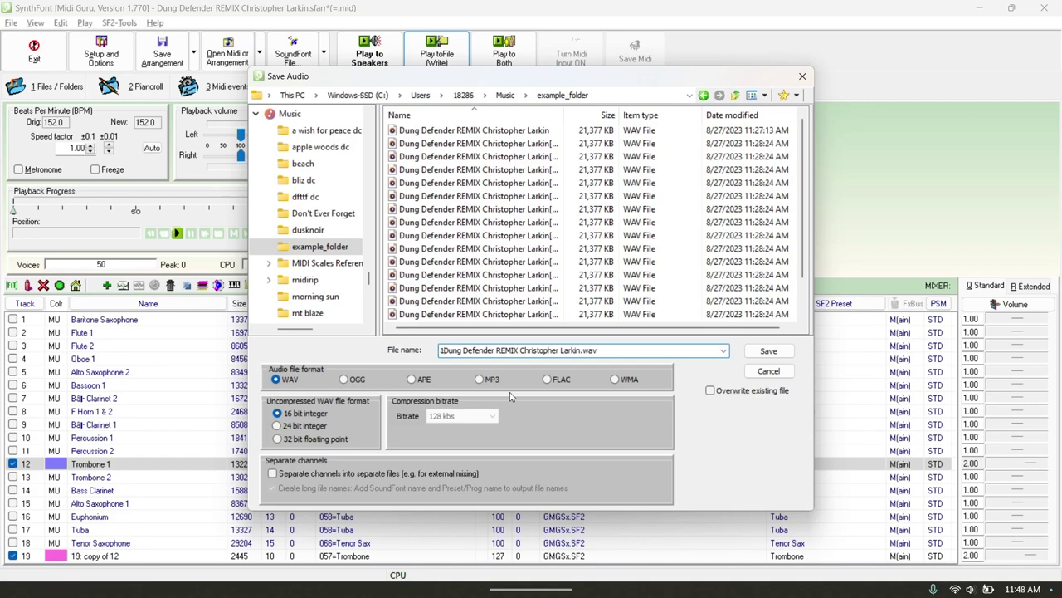
key(Return)
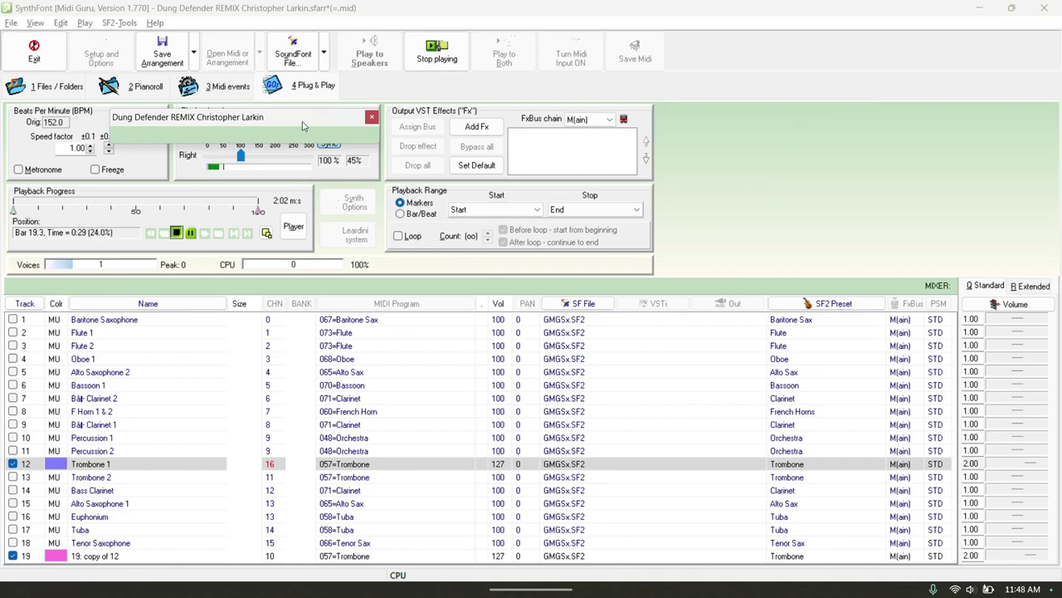
Switch back to the untitled corrscope project.
mouse_move(804, 581)
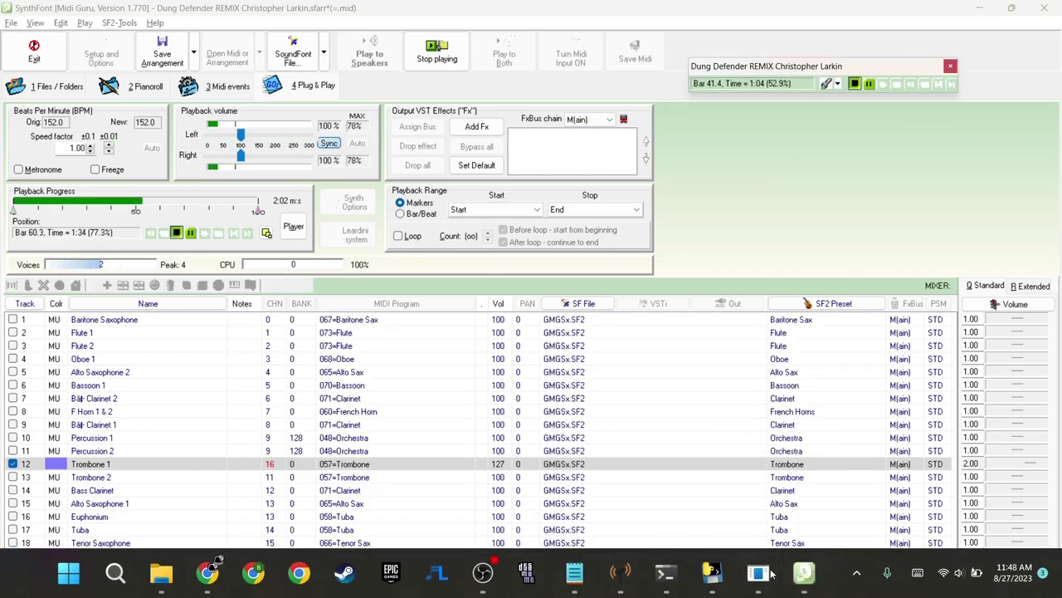
click(758, 573)
click(752, 579)
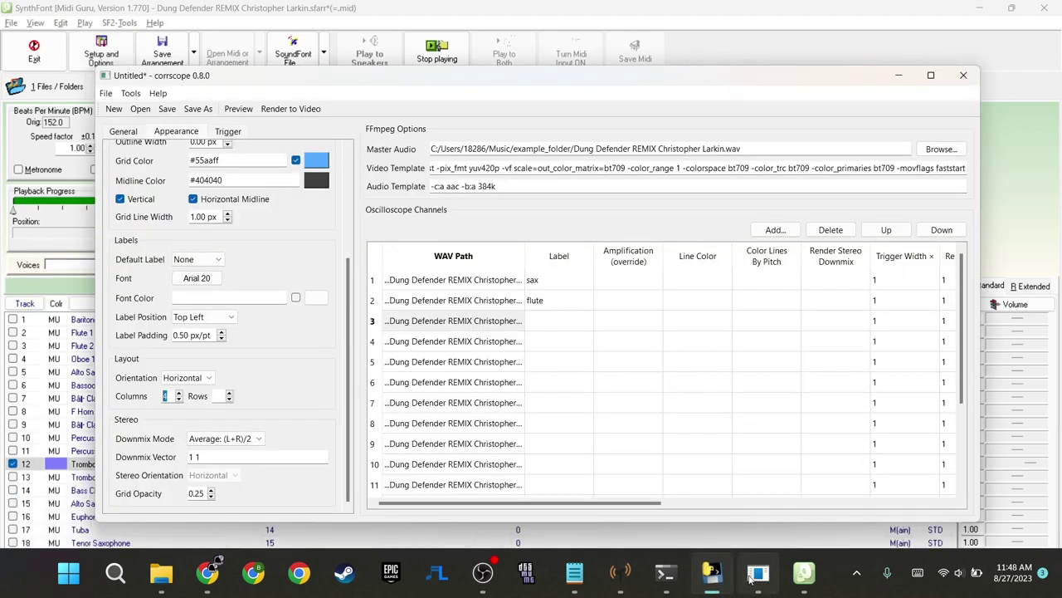
Check the four-column waveform preview, close it, and widen the WAV Path column to read the full file names.
click(753, 579)
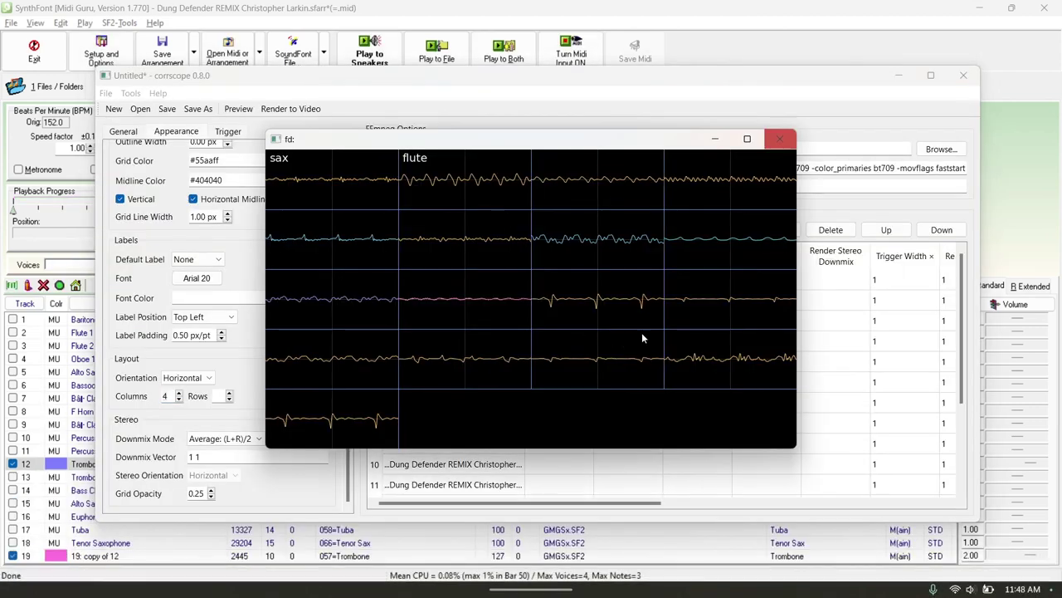
click(778, 140)
click(514, 256)
click(556, 255)
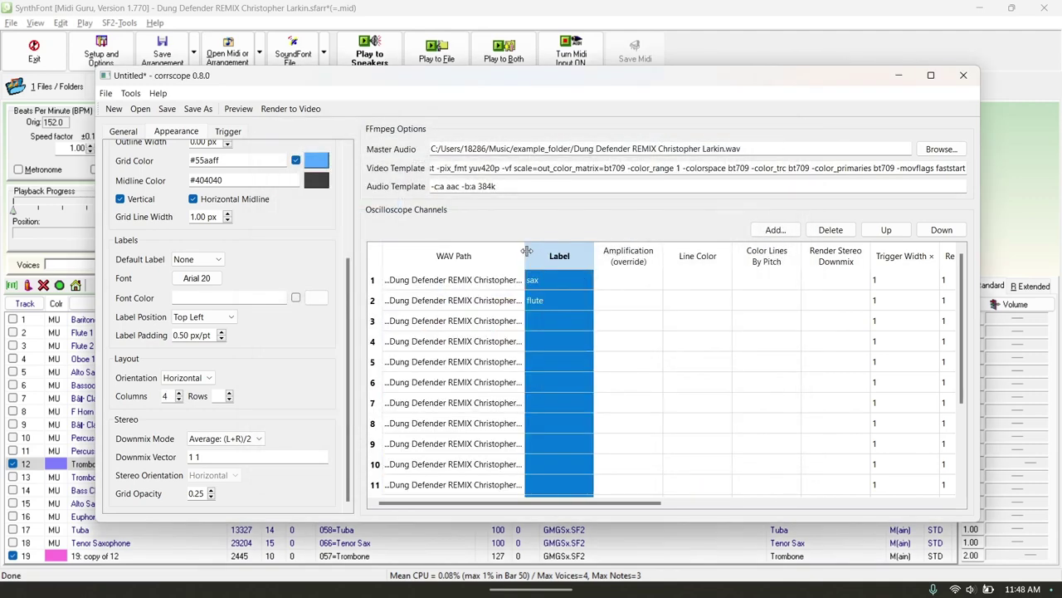
double_click(525, 255)
scroll(596, 379, down, 2)
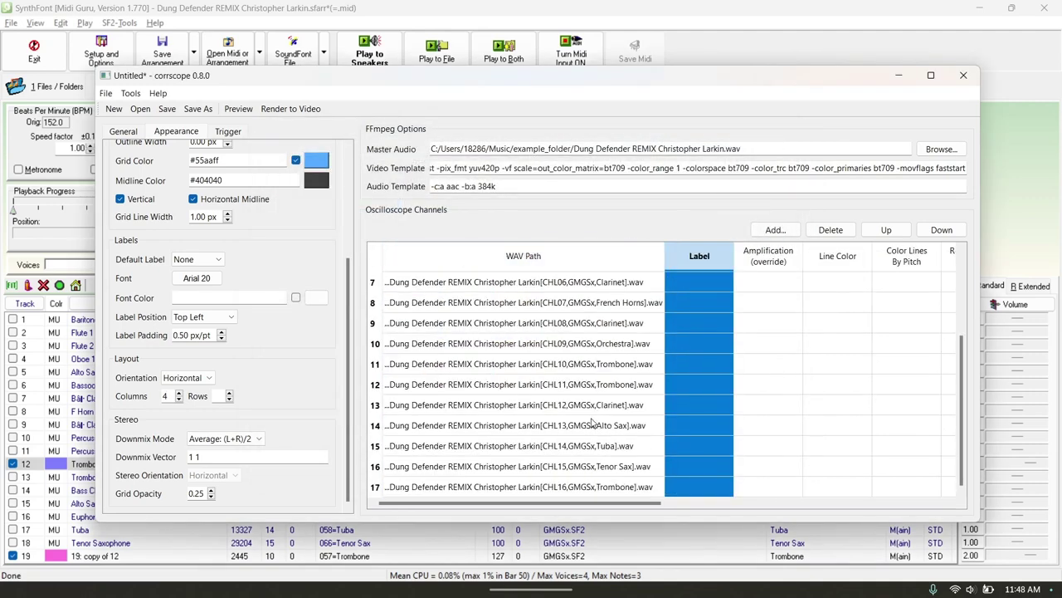
Reorder the oscilloscope channels so the CHL10 Trombone file sits in row 16, directly above the CHL16 Trombone file.
click(579, 367)
click(942, 230)
click(942, 230)
click(941, 230)
click(941, 230)
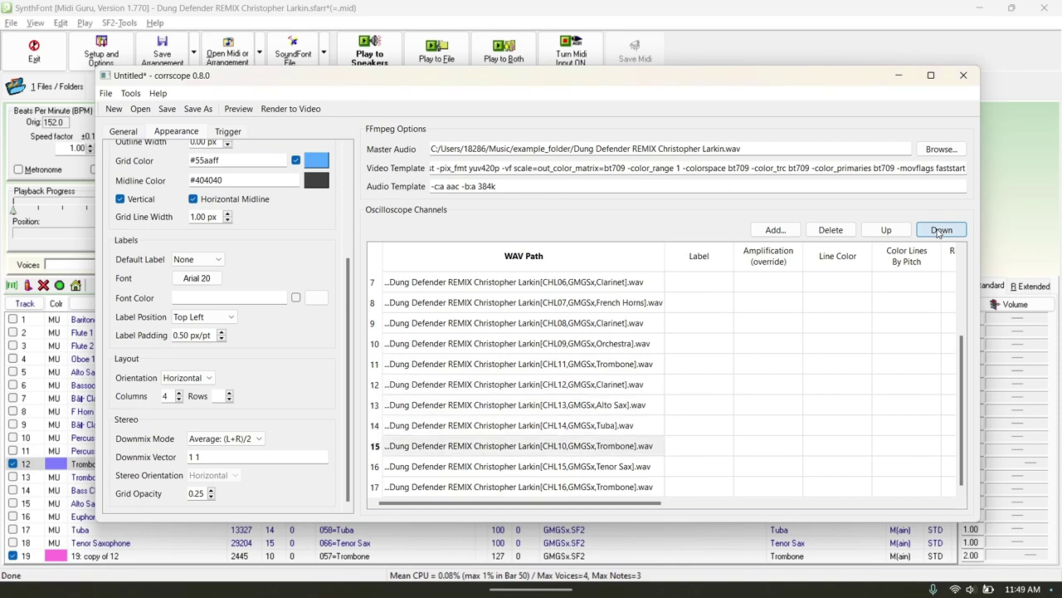
click(941, 230)
click(941, 230)
click(887, 230)
Add 1Dung Defender REMIX Christopher Larkin.wav as an oscilloscope channel and preview the waveforms.
click(776, 231)
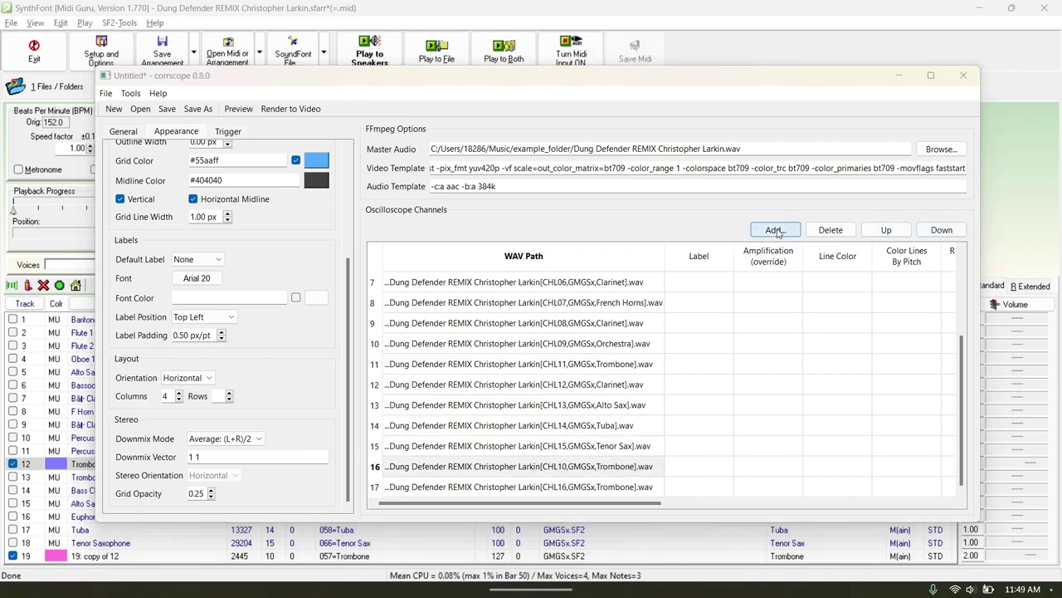
double_click(354, 197)
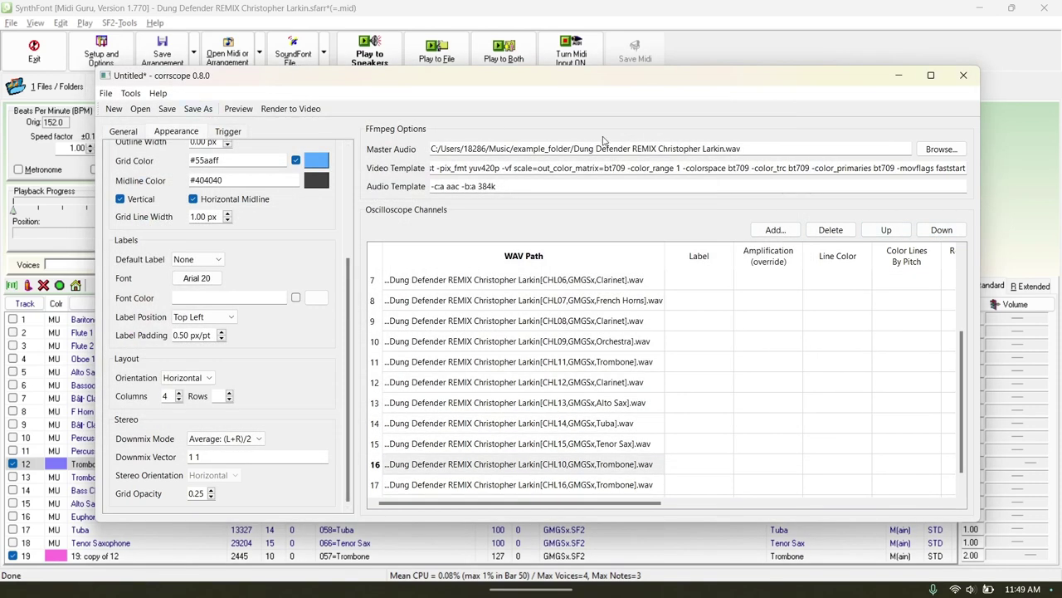
click(238, 108)
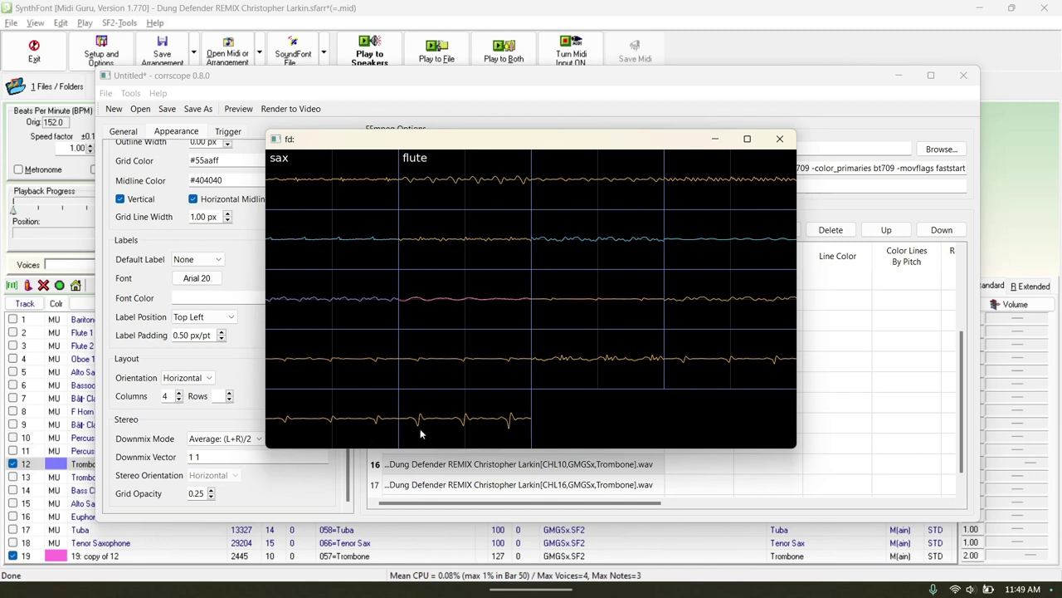
click(781, 141)
Delete the separate CHL10 and CHL16 Trombone channels, preview the waveform grid, and narrow the WAV Path column.
click(602, 463)
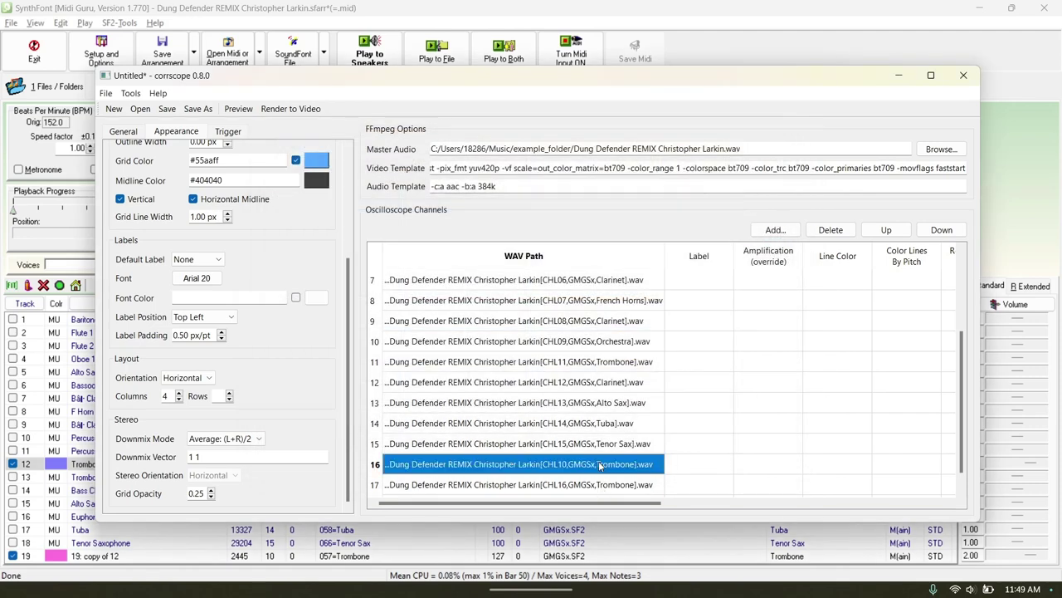
scroll(602, 465, down, 1)
shift+click(601, 466)
click(831, 230)
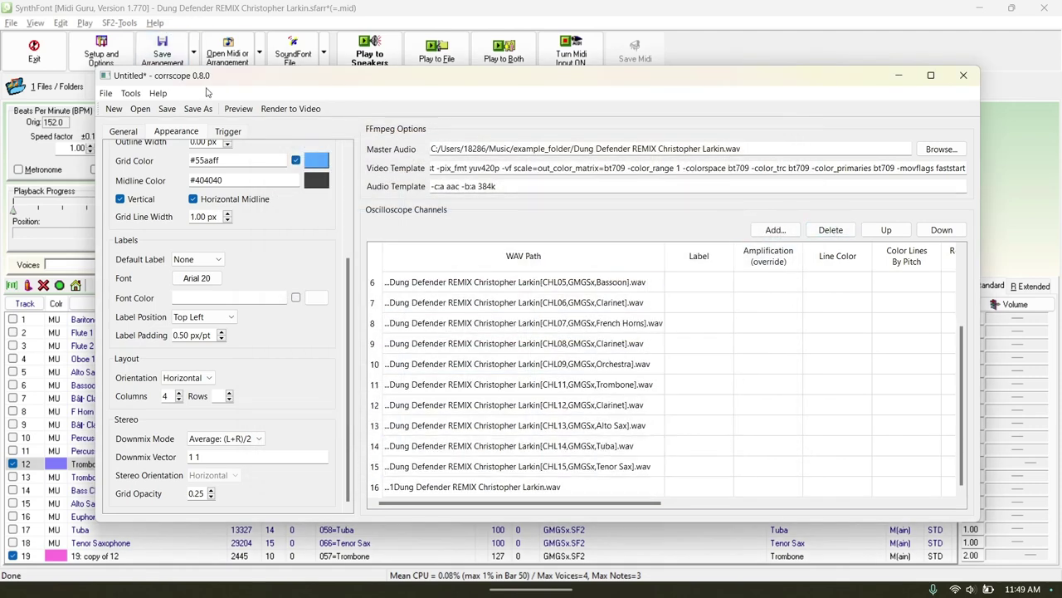
key(ctrl+p)
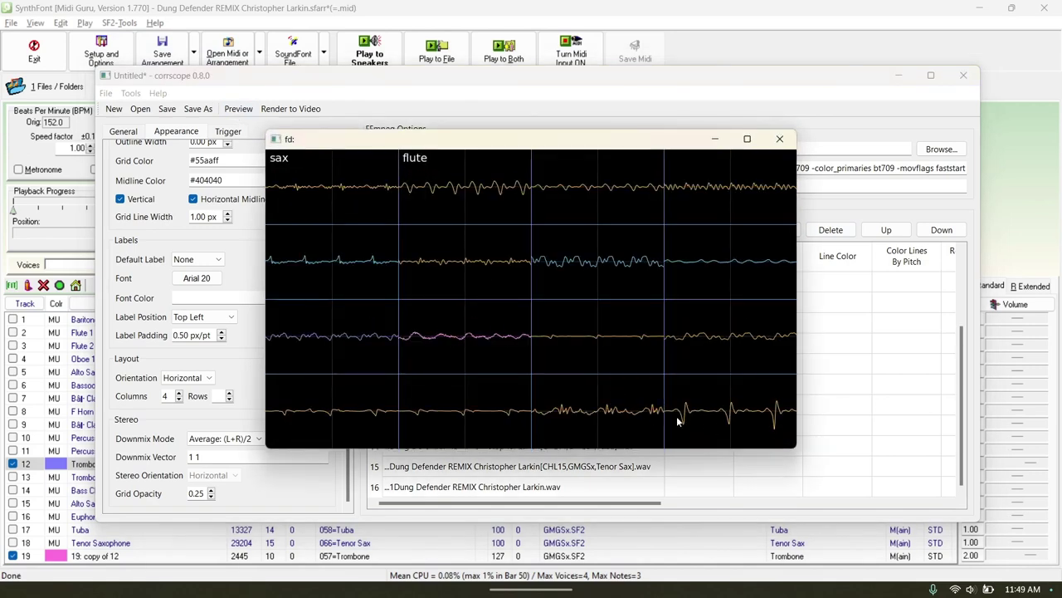
click(780, 138)
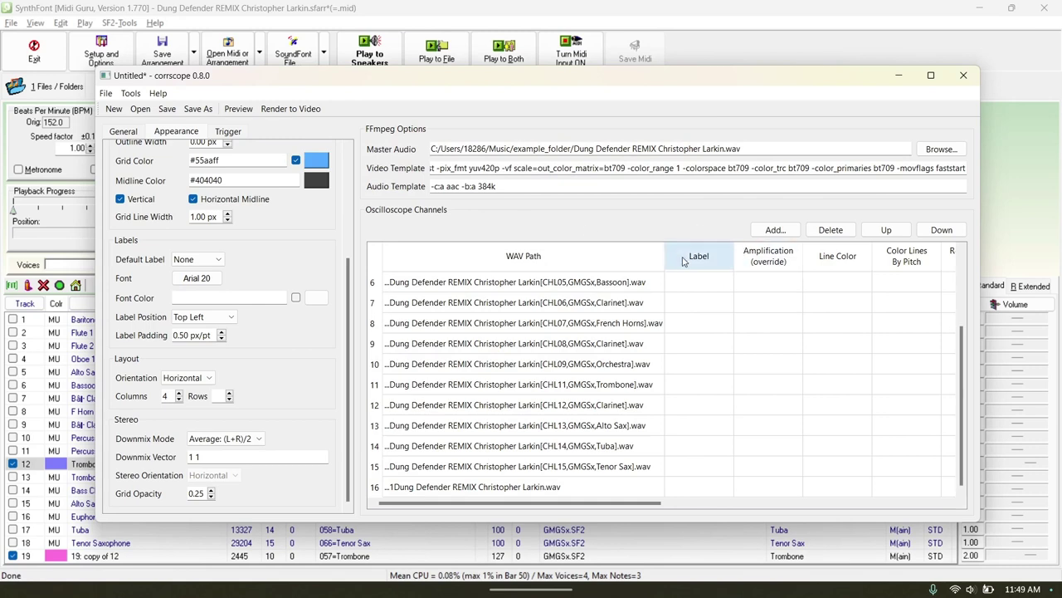
drag(666, 247, 489, 257)
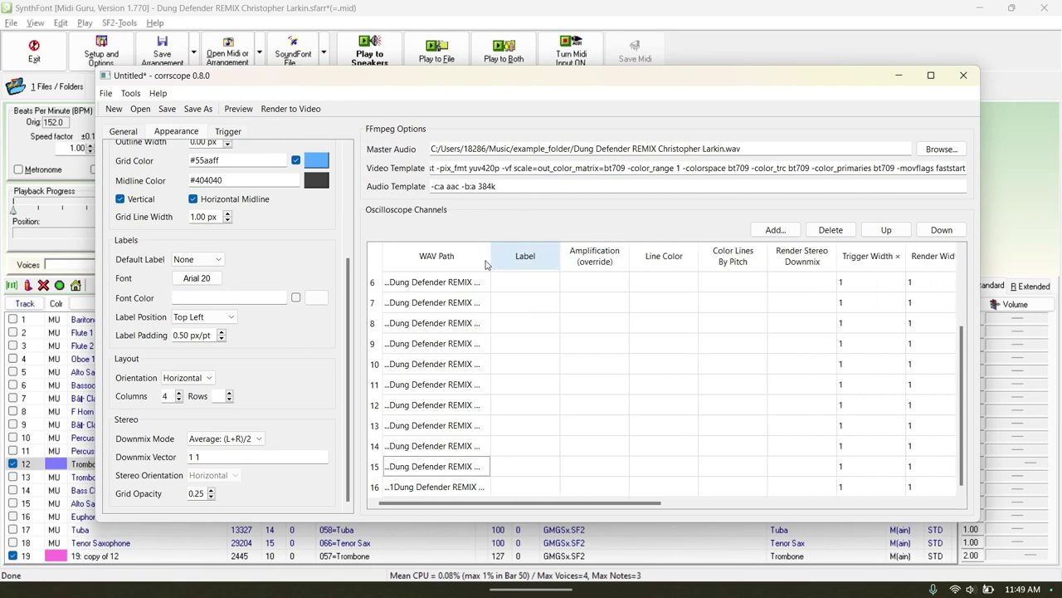
Open the Infestation _ Terraria Calamity Mod Music - Theme of Crabulon project from the Music beach folder, discarding the untitled project's changes.
click(125, 131)
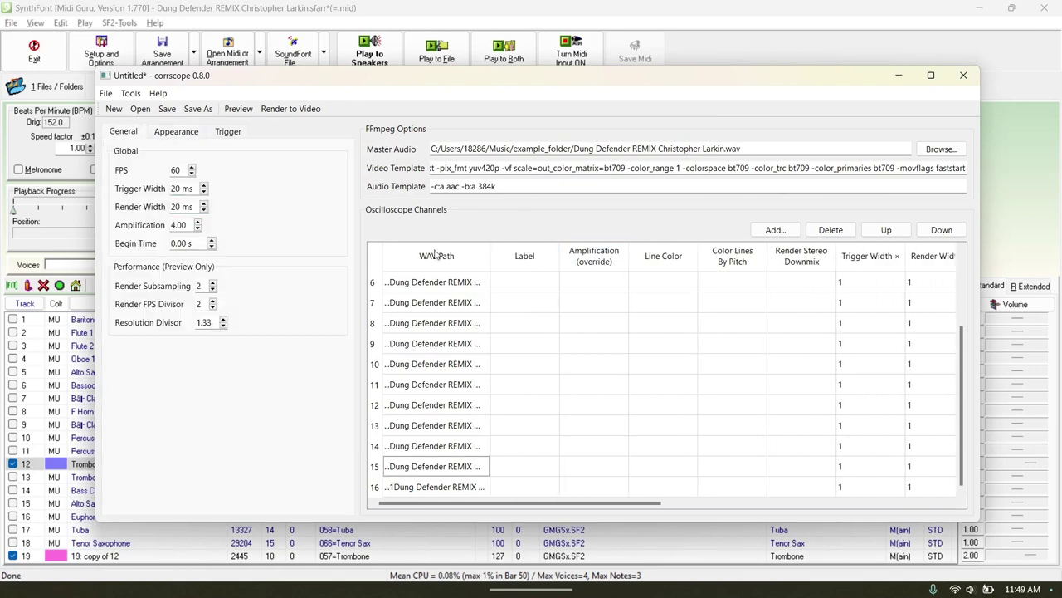
click(140, 108)
click(534, 316)
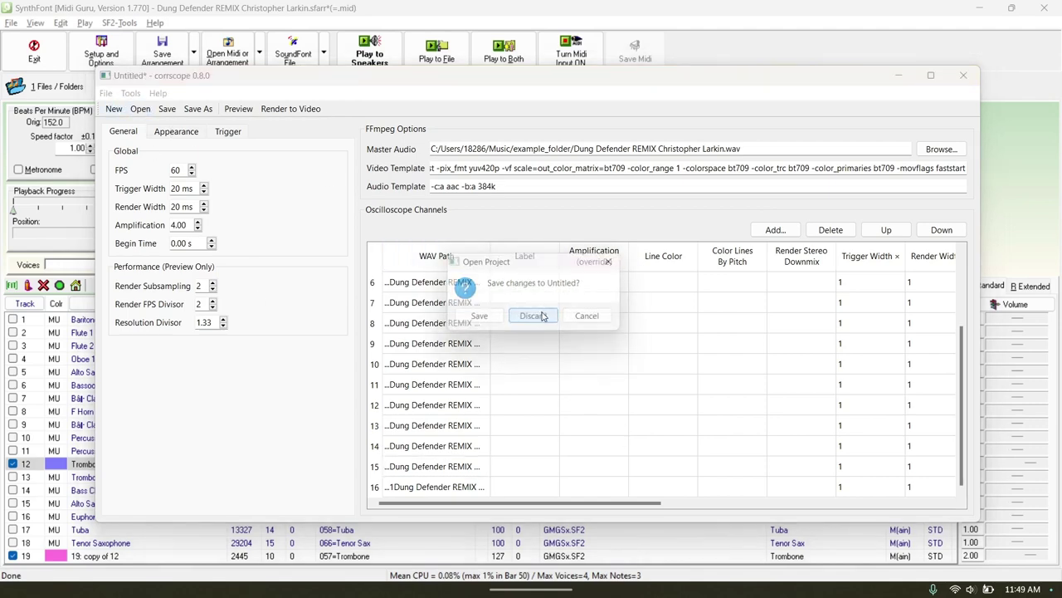
click(237, 123)
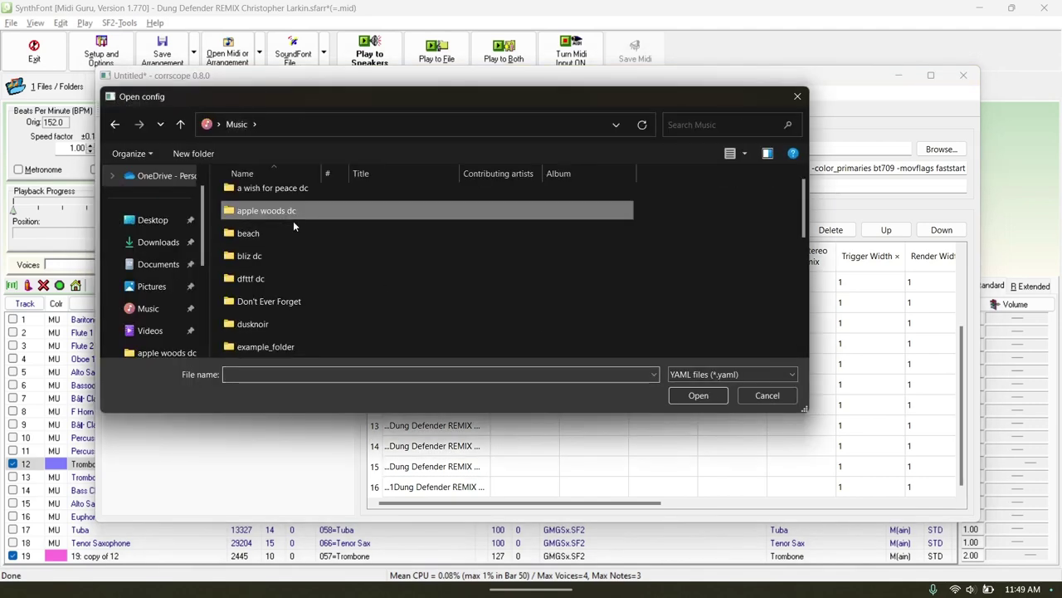
double_click(292, 230)
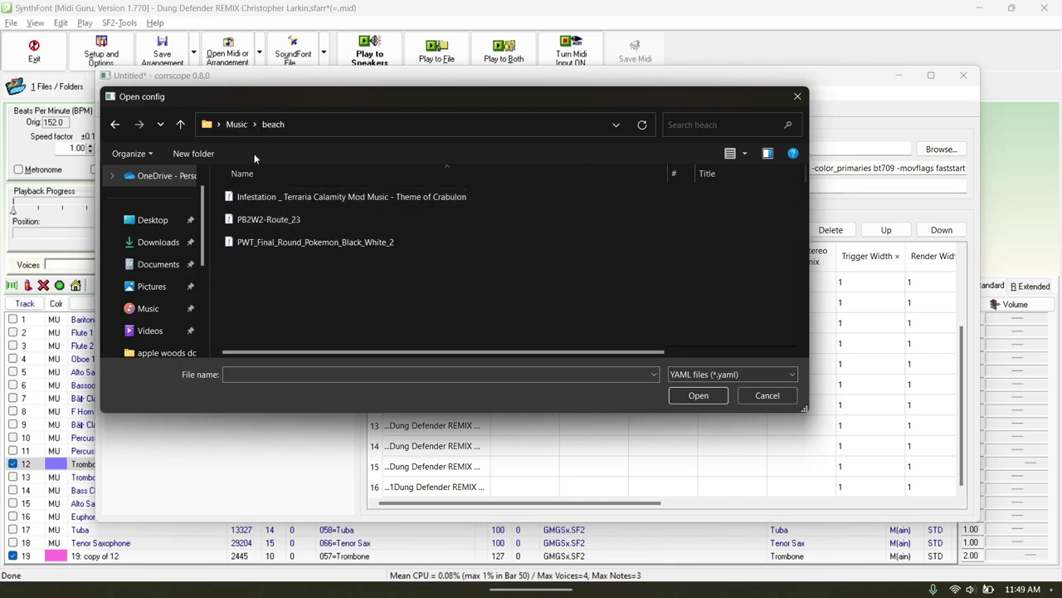
double_click(281, 196)
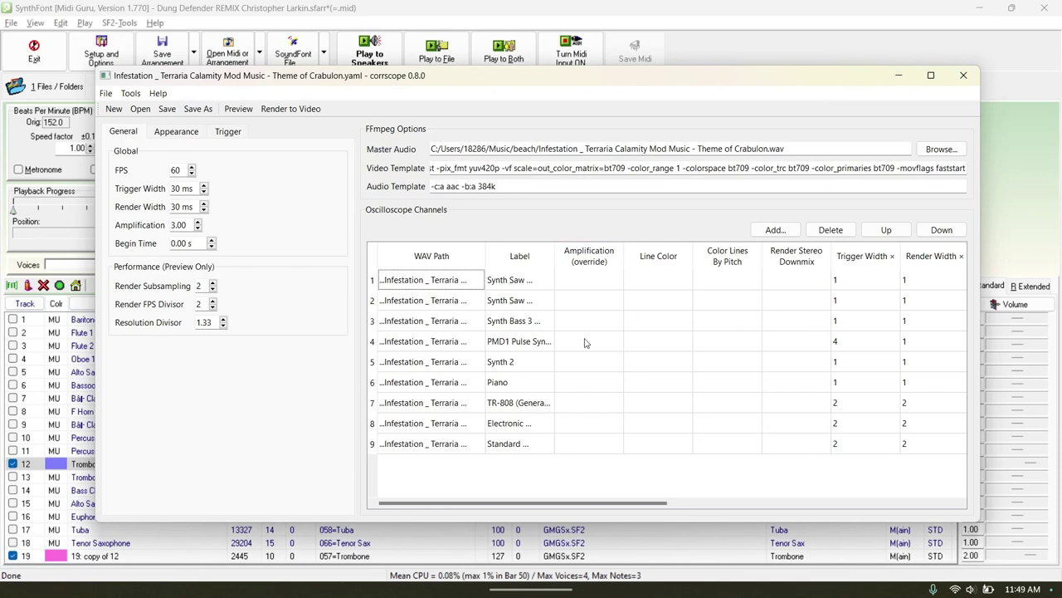
Examine the trigger and render widths of the PMD1 Pulse Synth and percussion channels with a wider Label column, and preview the waveforms.
drag(555, 253, 587, 253)
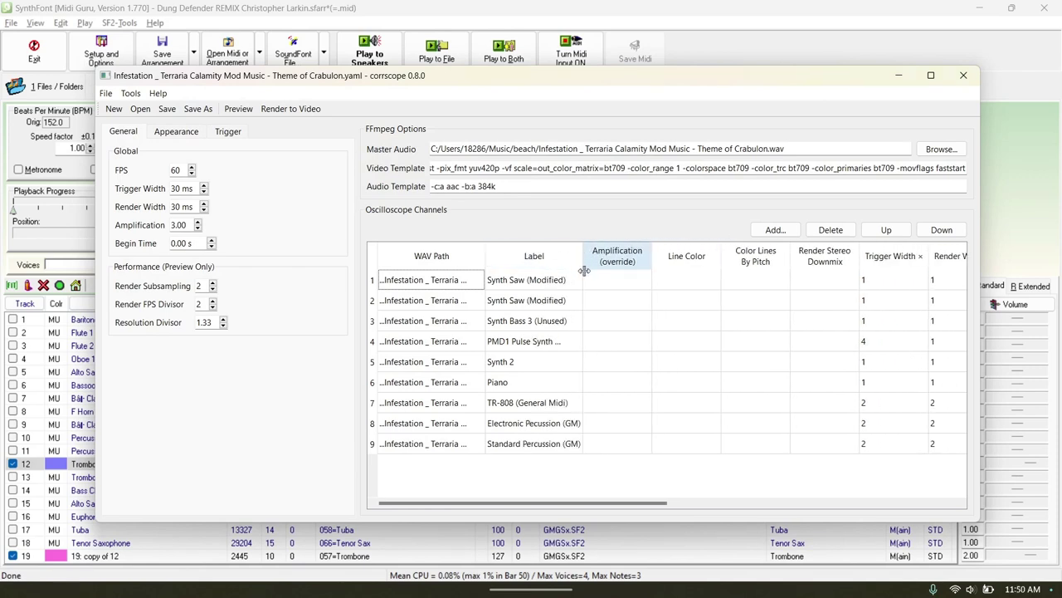
click(488, 344)
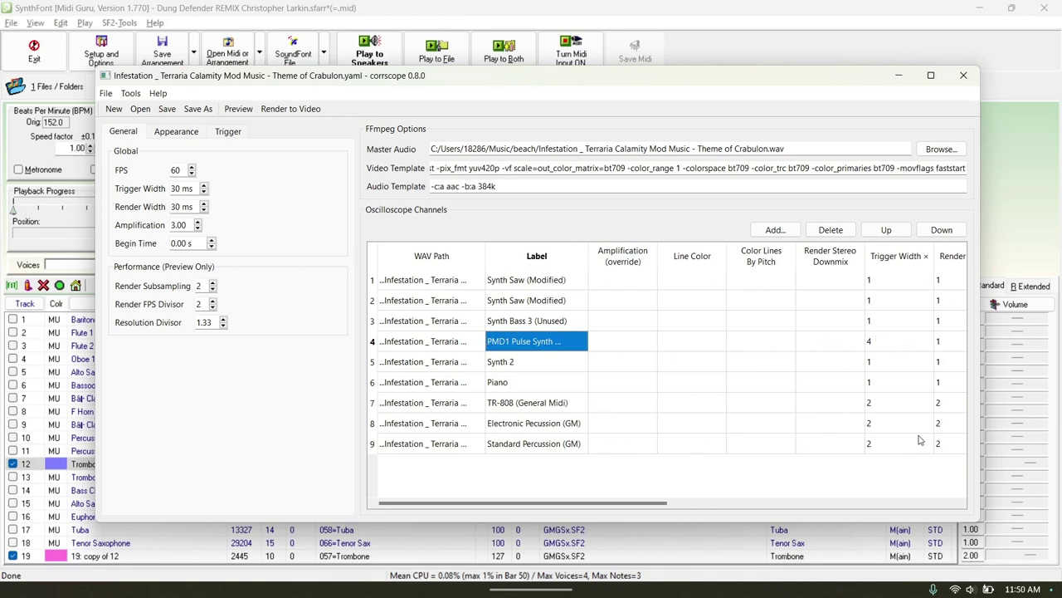
click(900, 406)
click(946, 405)
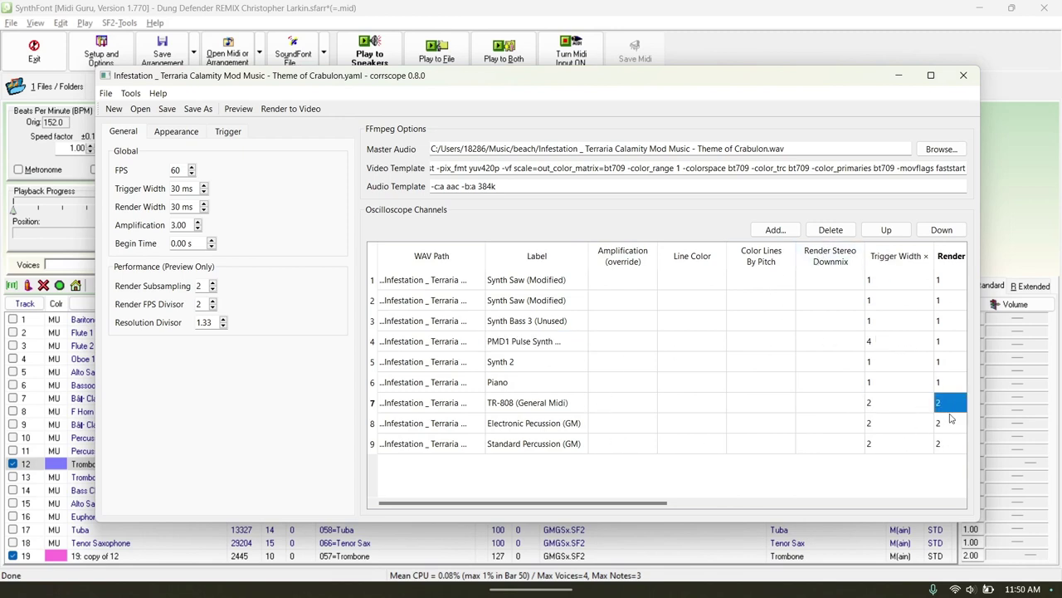
click(923, 422)
click(916, 397)
click(953, 411)
click(946, 427)
click(954, 452)
click(887, 453)
click(889, 430)
click(888, 411)
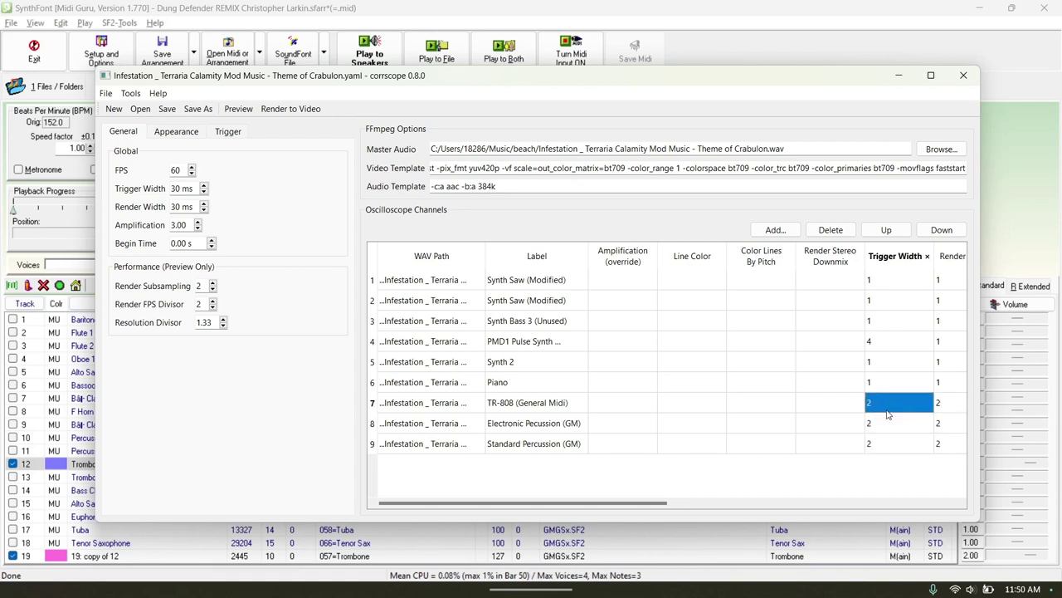
click(239, 109)
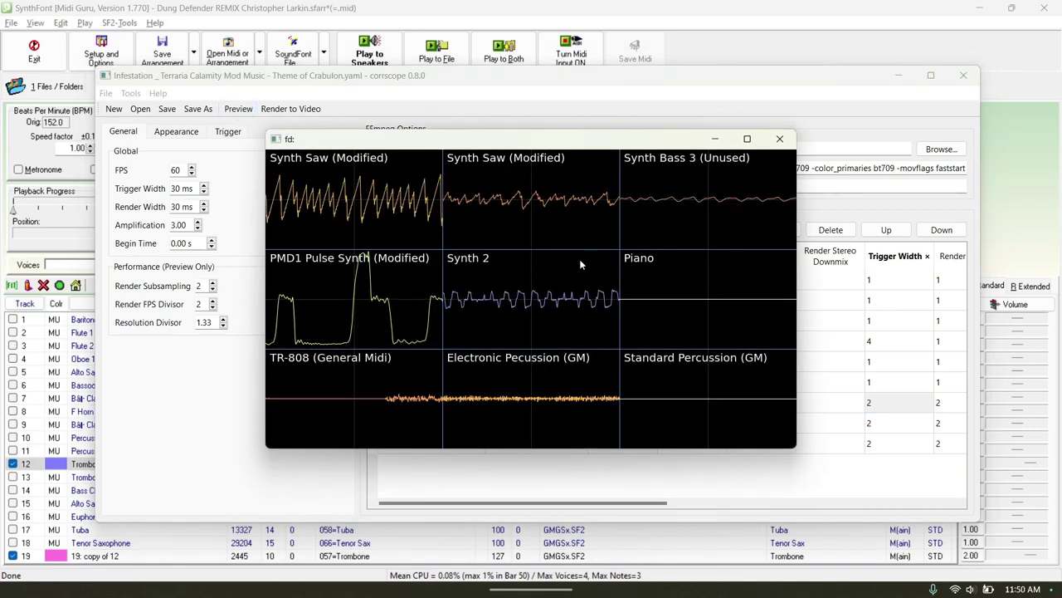
click(780, 139)
Set the PMD1 Pulse Synth channel's trigger width multiplier to 1 and preview the waveforms.
click(896, 340)
text(1)
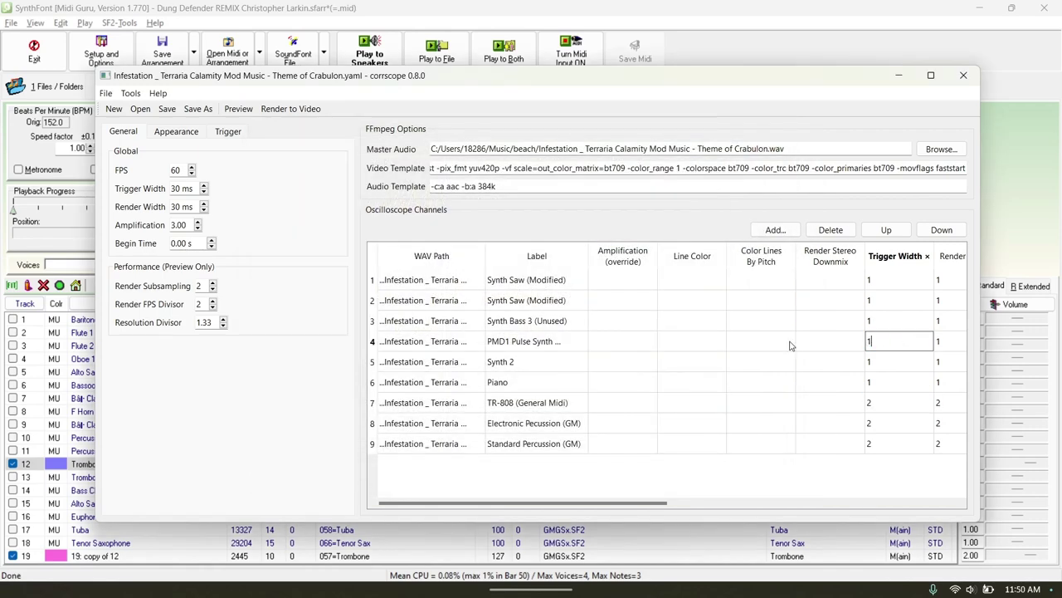
click(788, 341)
click(278, 109)
key(Escape)
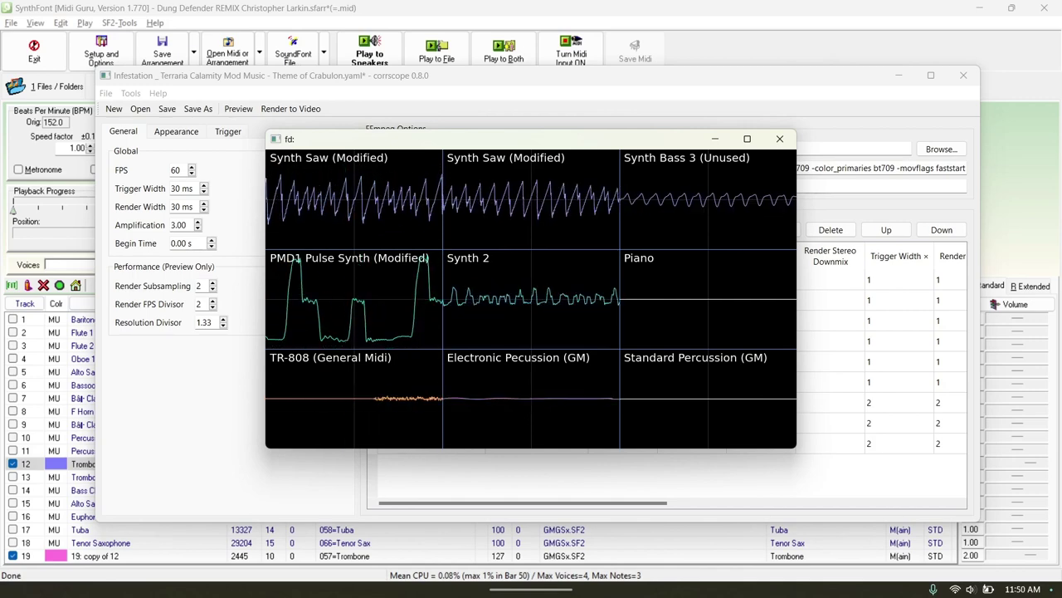
click(788, 140)
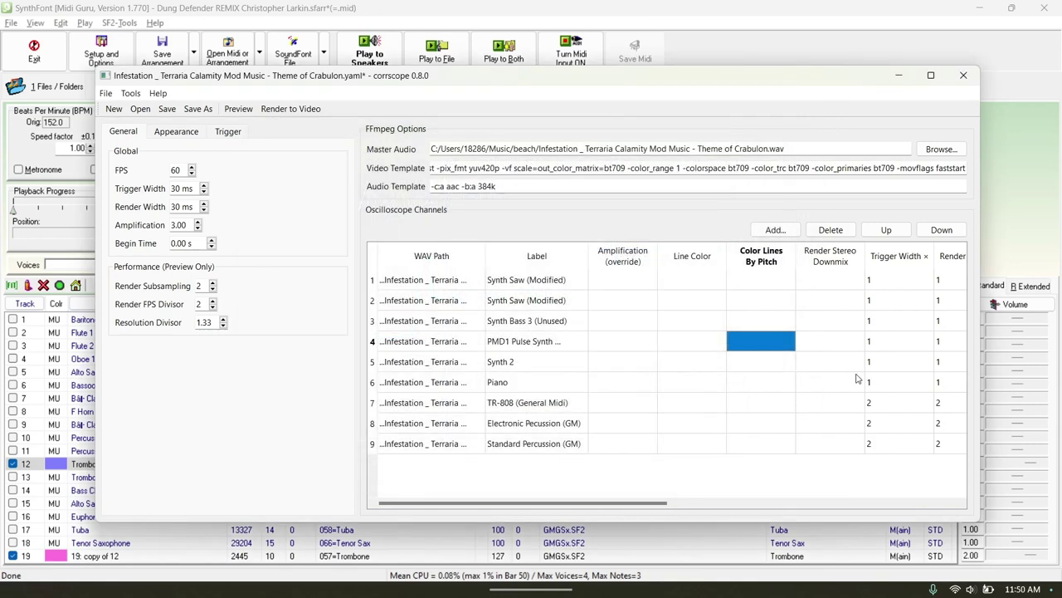
Set the PMD1 Pulse Synth channel's trigger width multiplier back to 4 and preview the waveforms.
double_click(889, 341)
text(4)
click(772, 361)
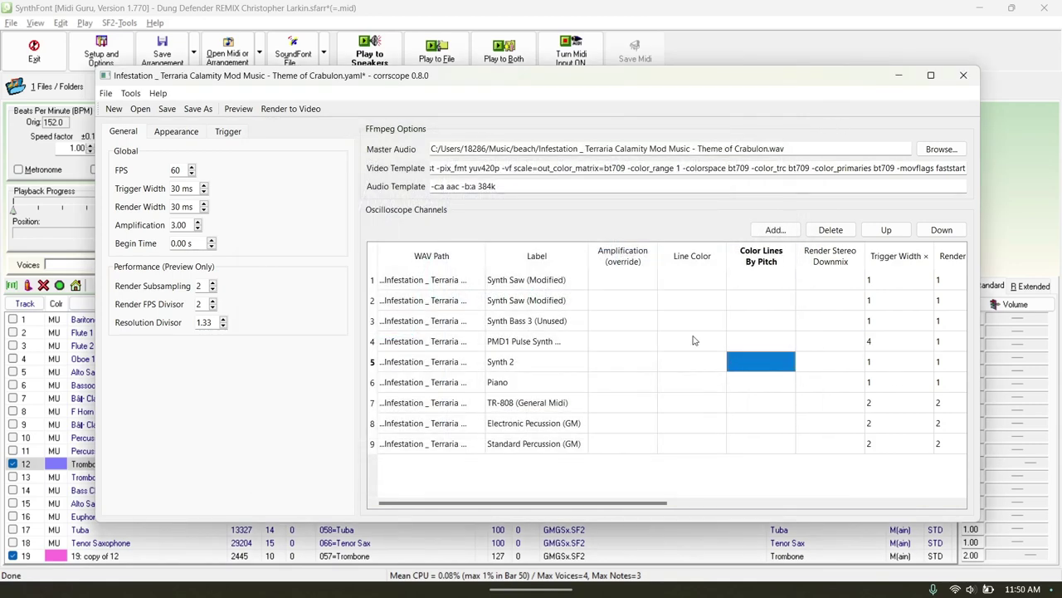
click(239, 115)
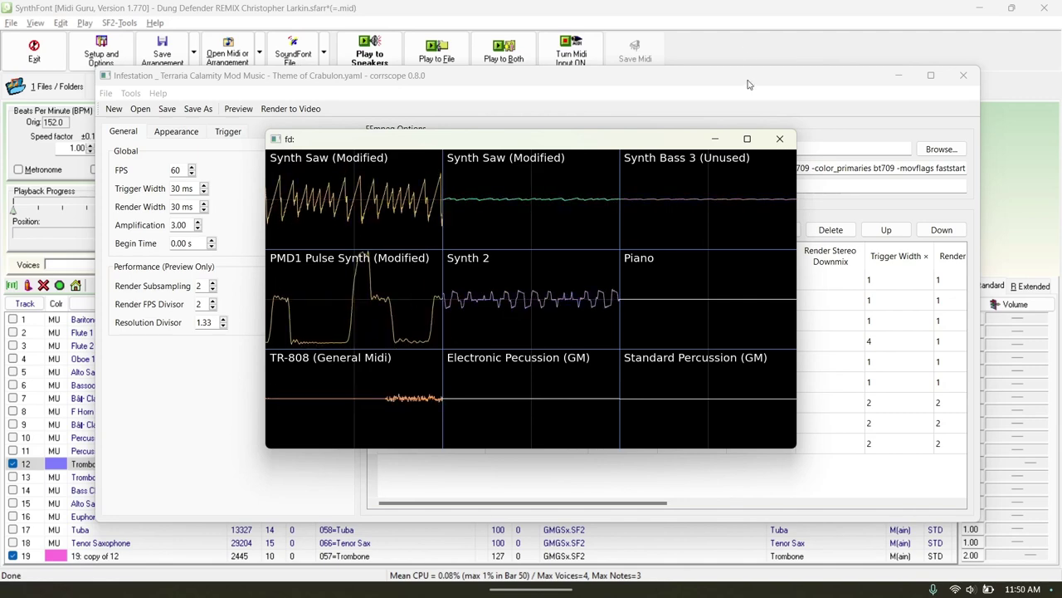
click(778, 138)
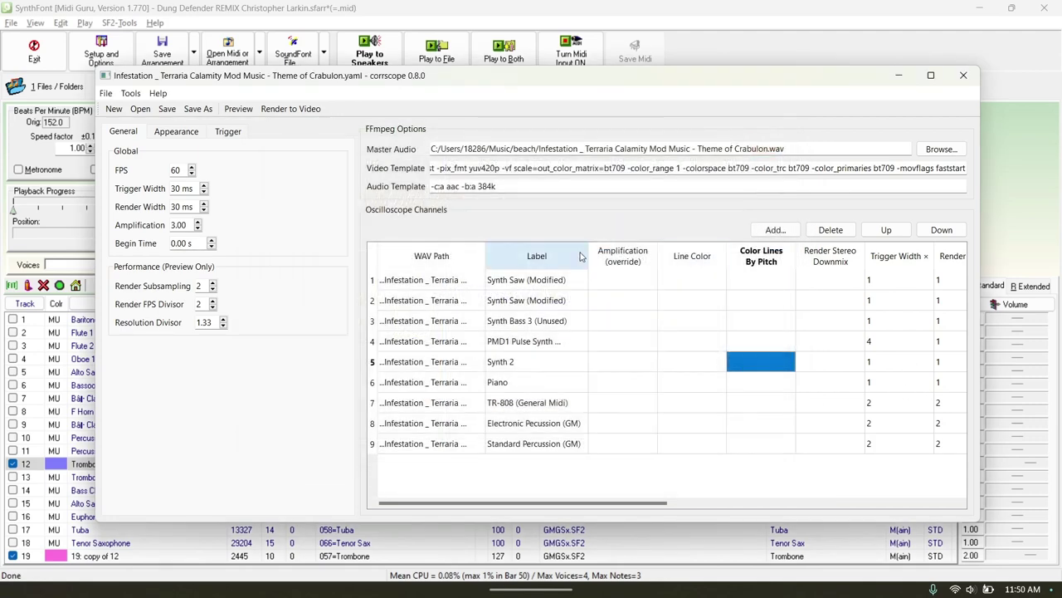
click(619, 282)
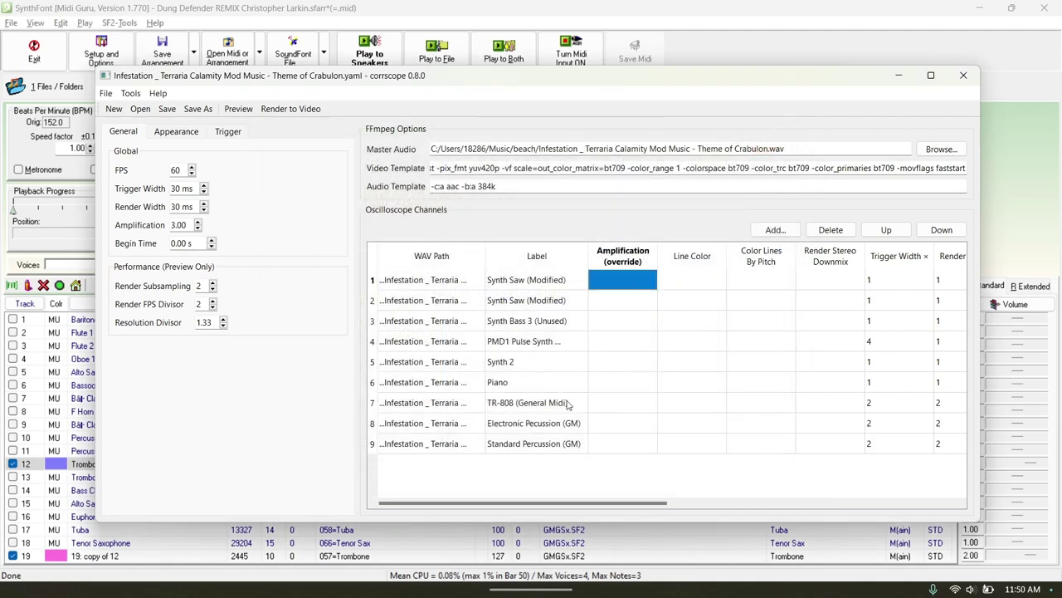
click(643, 365)
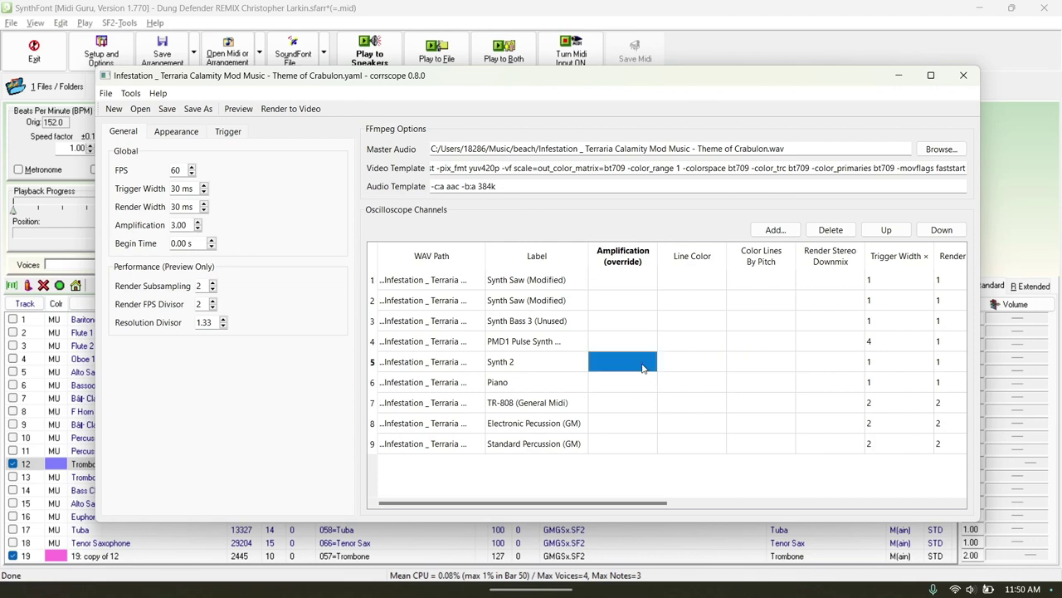
click(621, 280)
click(623, 358)
click(625, 368)
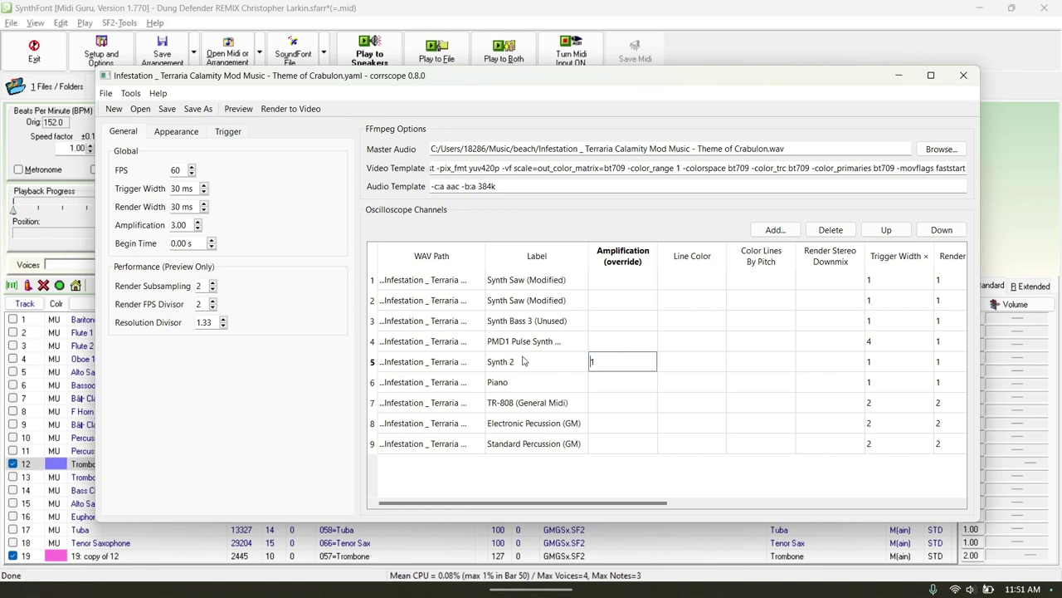
drag(625, 360, 509, 367)
key(BackSpace)
Set the PMD1 Pulse Synth channel's amplification override to 1 and preview the waveforms.
click(614, 341)
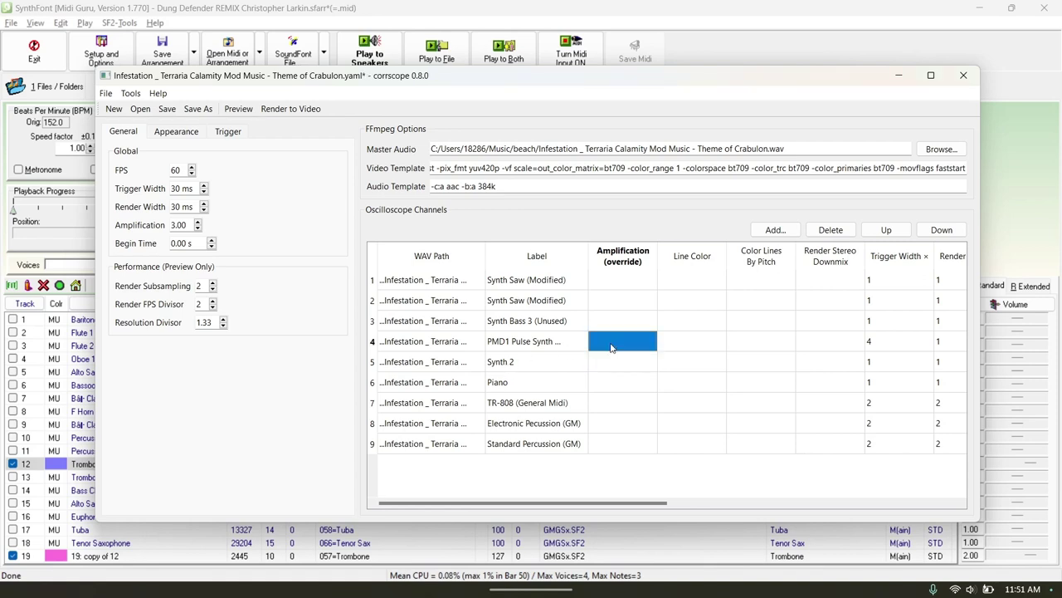
click(612, 342)
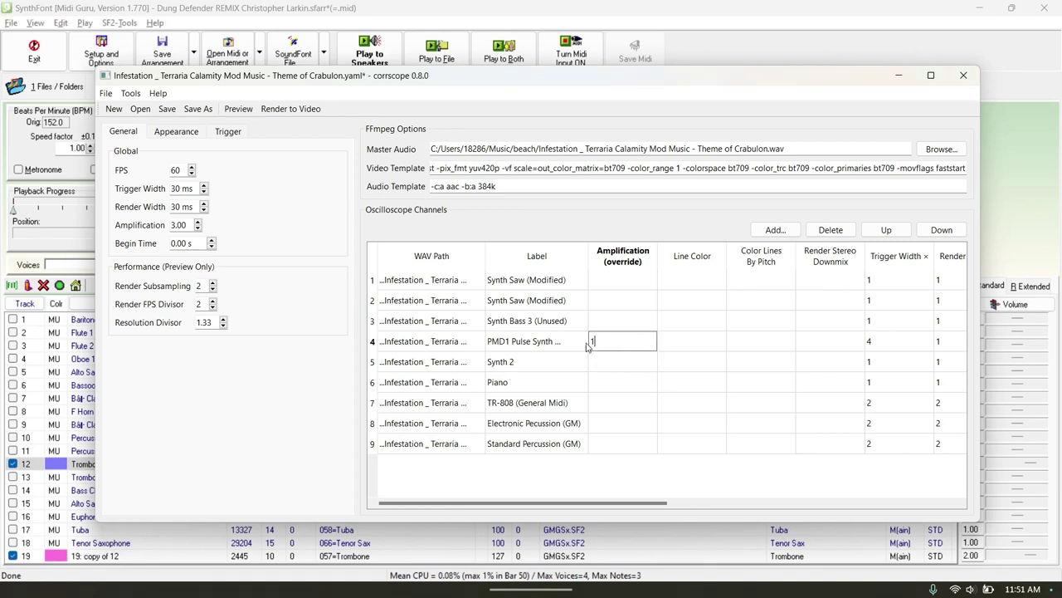
text(1)
click(585, 347)
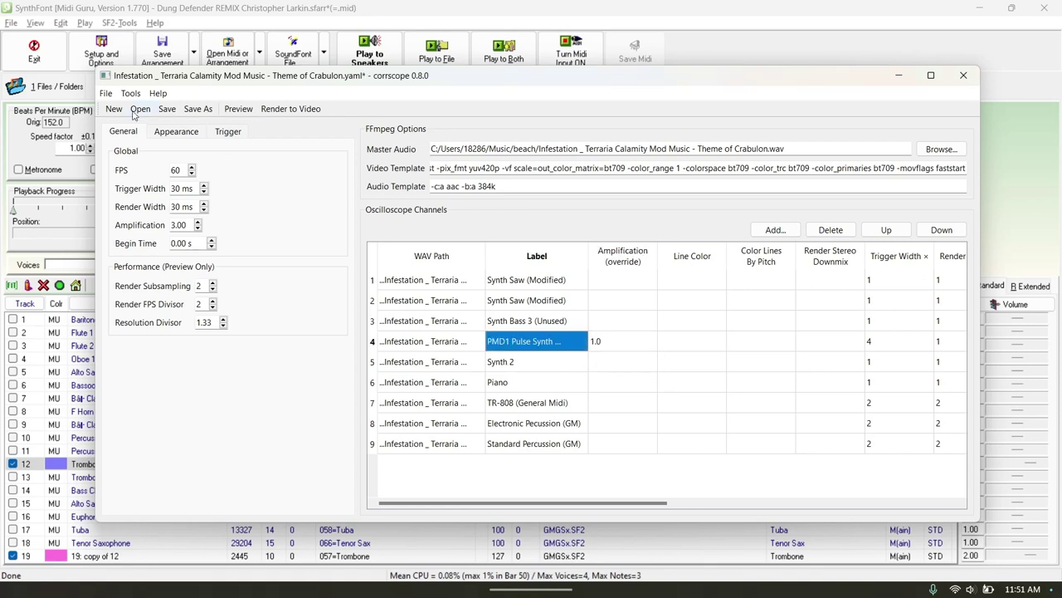
click(239, 109)
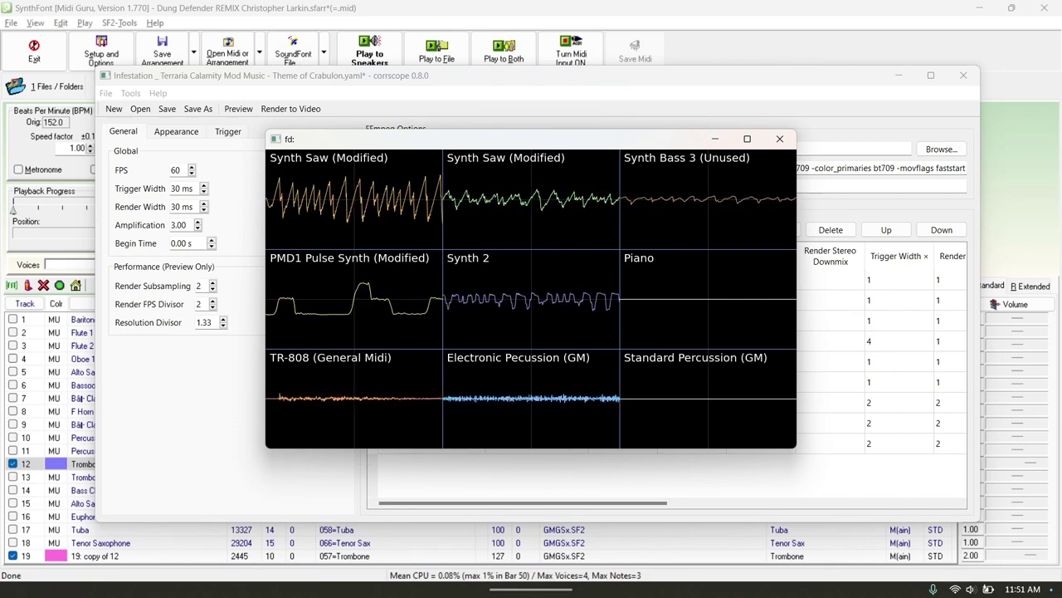
Close the waveform preview and clear the PMD1 Pulse Synth channel's amplification override.
click(780, 141)
click(623, 340)
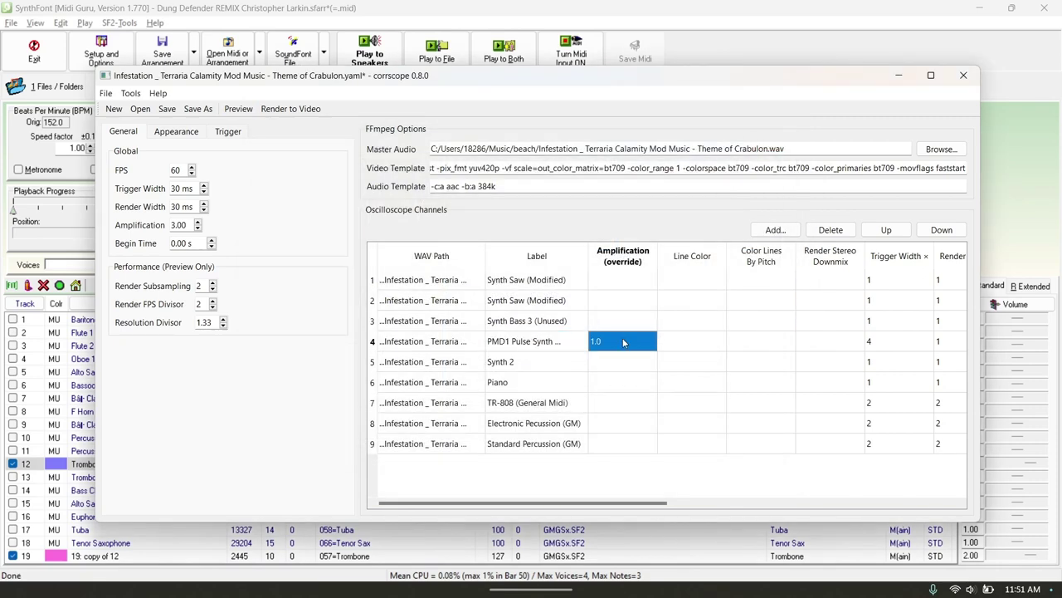
click(623, 340)
click(578, 337)
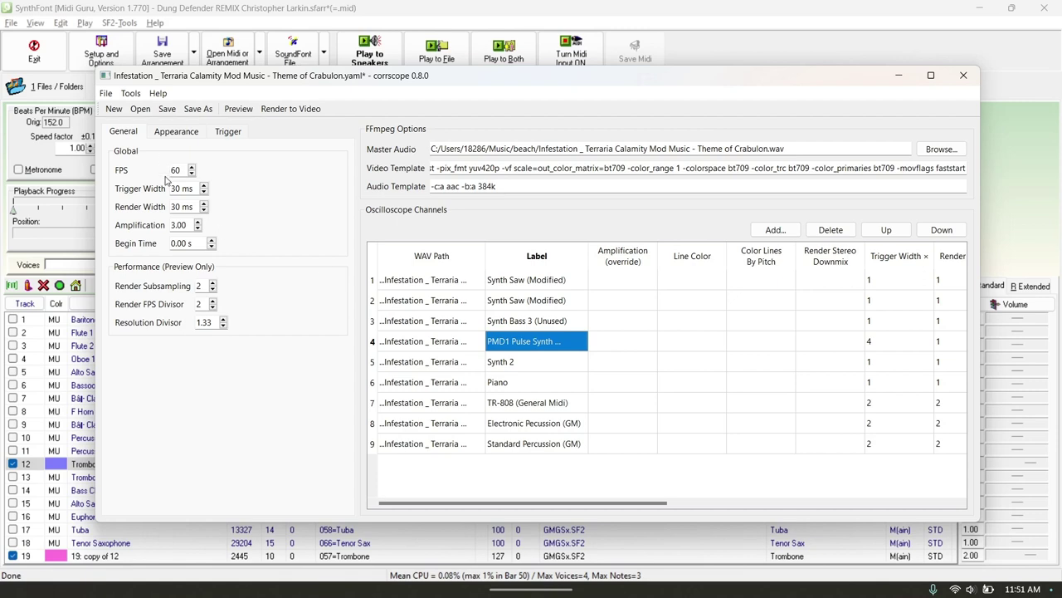
key(Right)
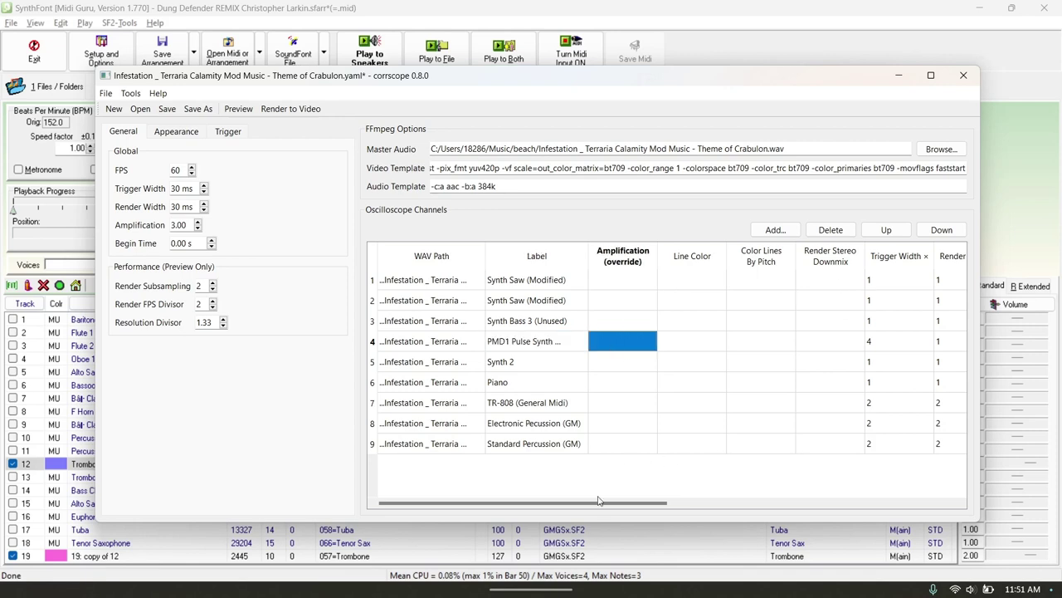
mouse_move(599, 503)
mouse_down()
mouse_move(934, 503)
mouse_move(603, 502)
mouse_up()
drag(524, 502, 581, 502)
Try to render the project to an MP4 video named "a" in the beach folder, and cancel the rendering.
click(292, 110)
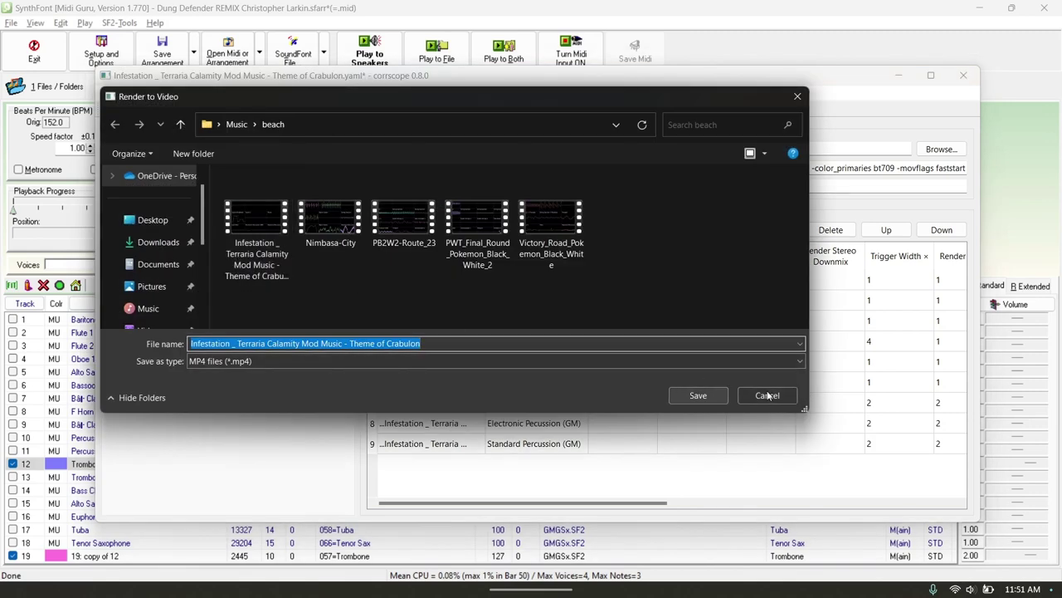
click(700, 396)
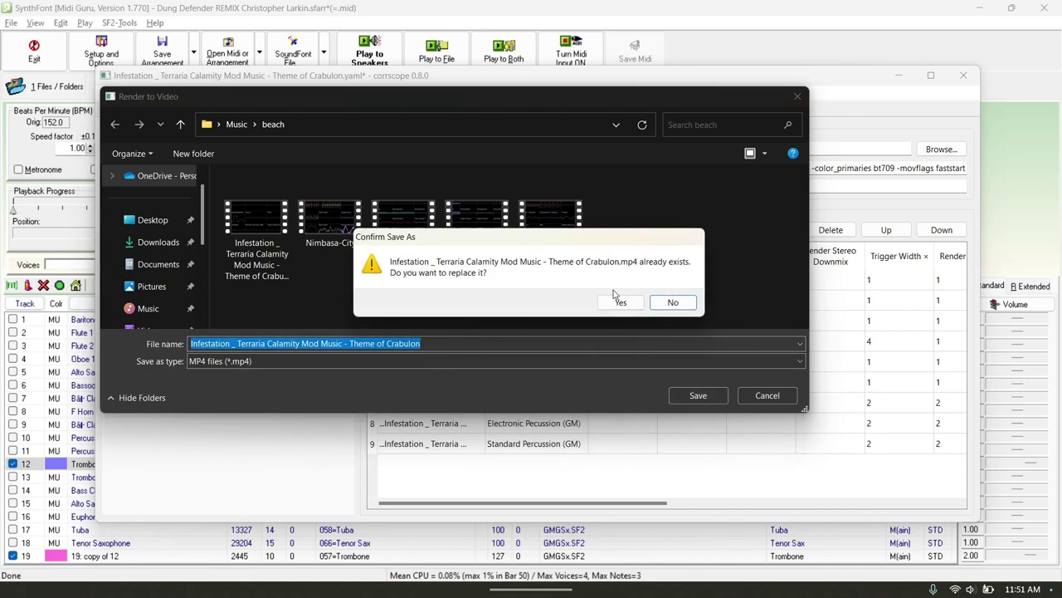
click(673, 302)
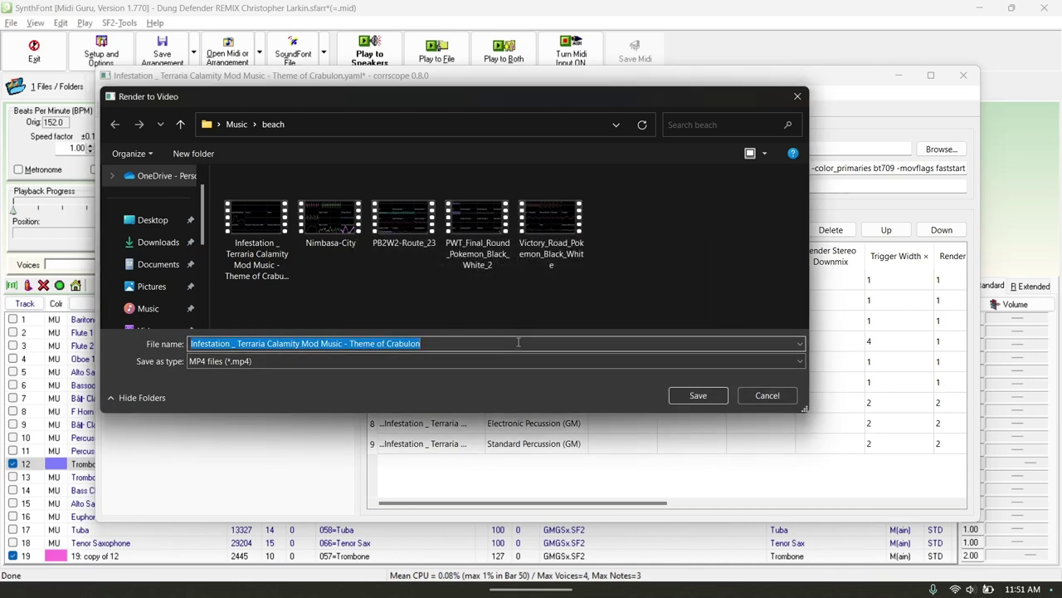
text(a)
click(695, 396)
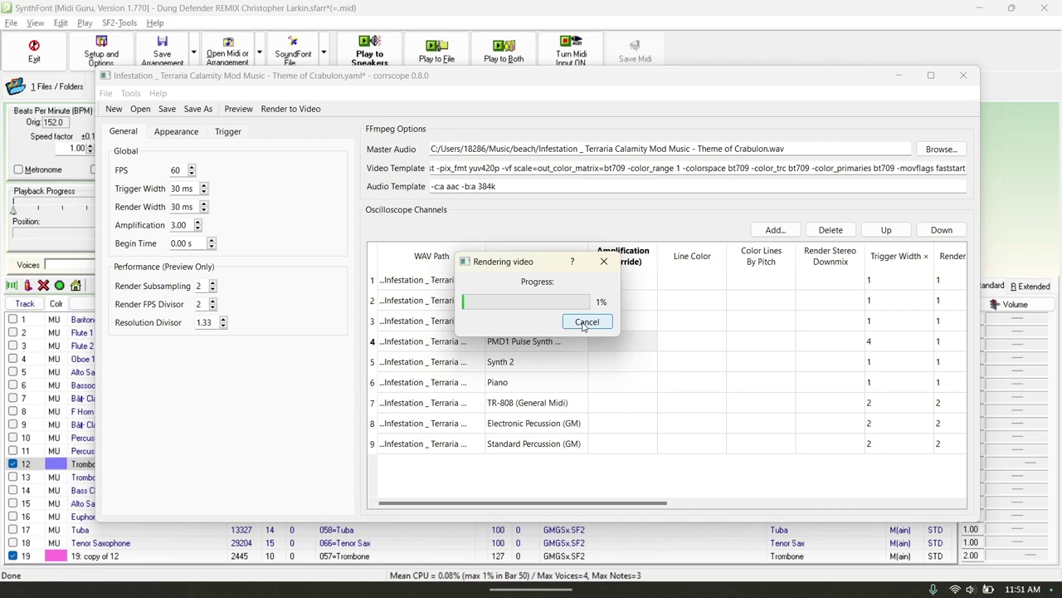
click(586, 322)
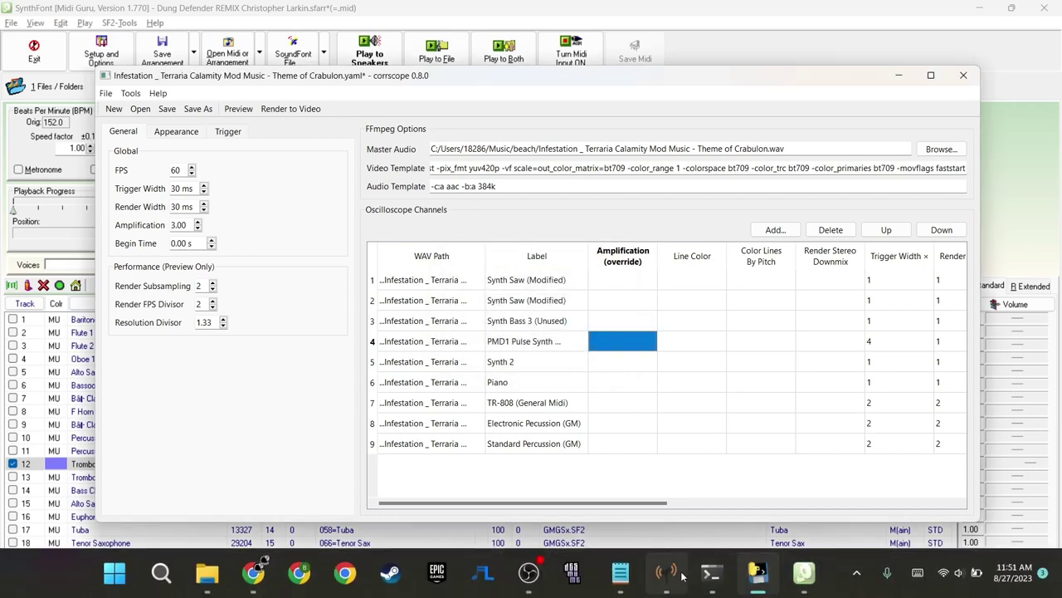
Switch to the "outline tutorial" notes in Notepad and review the outline from Part 1 through the Part 3 rendering item.
click(615, 576)
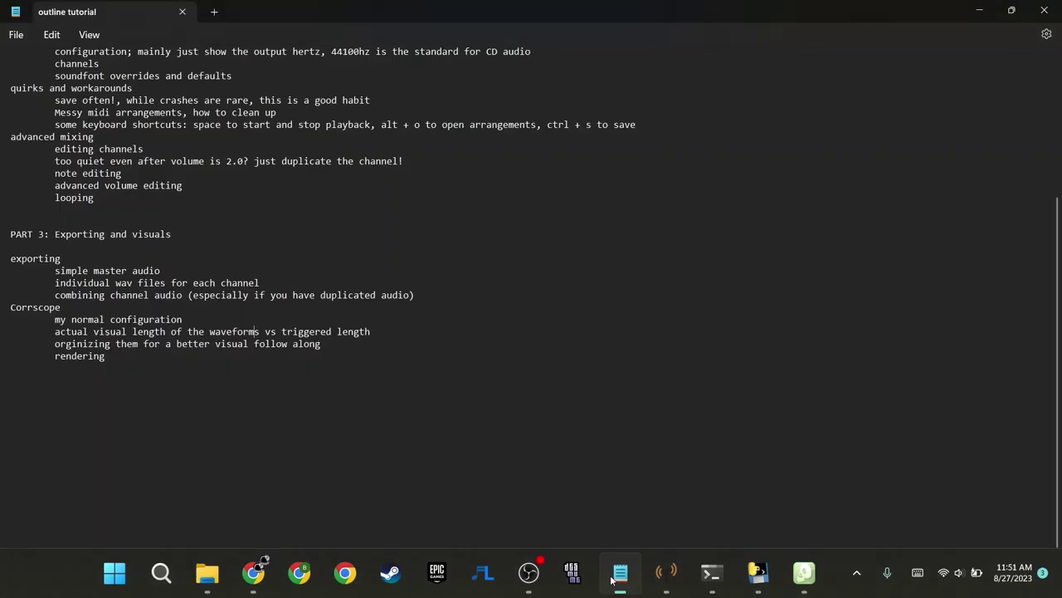
key(ctrl+a)
scroll(134, 315, up, 10)
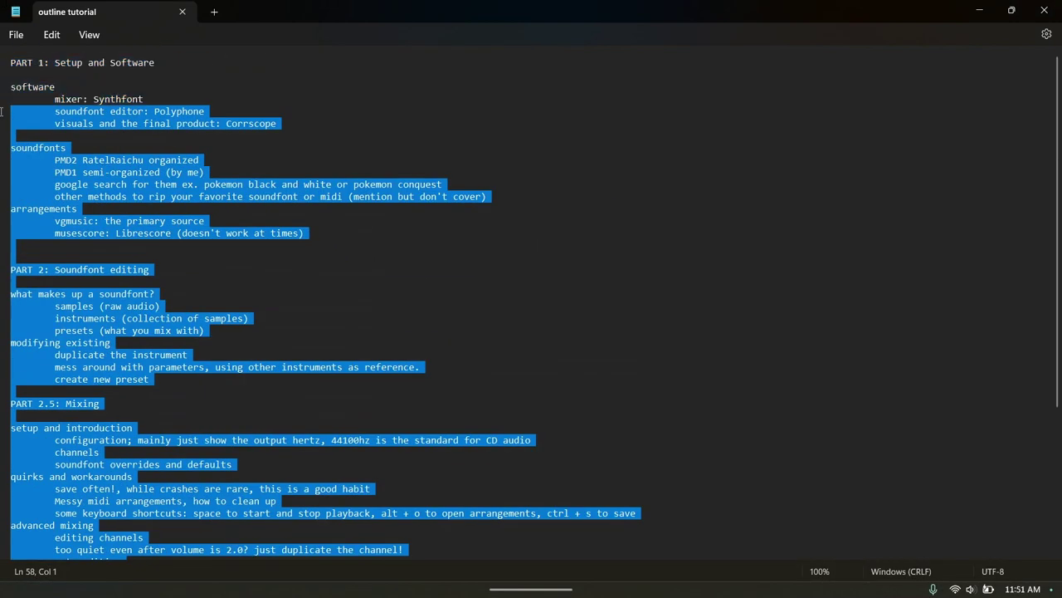
click(11, 66)
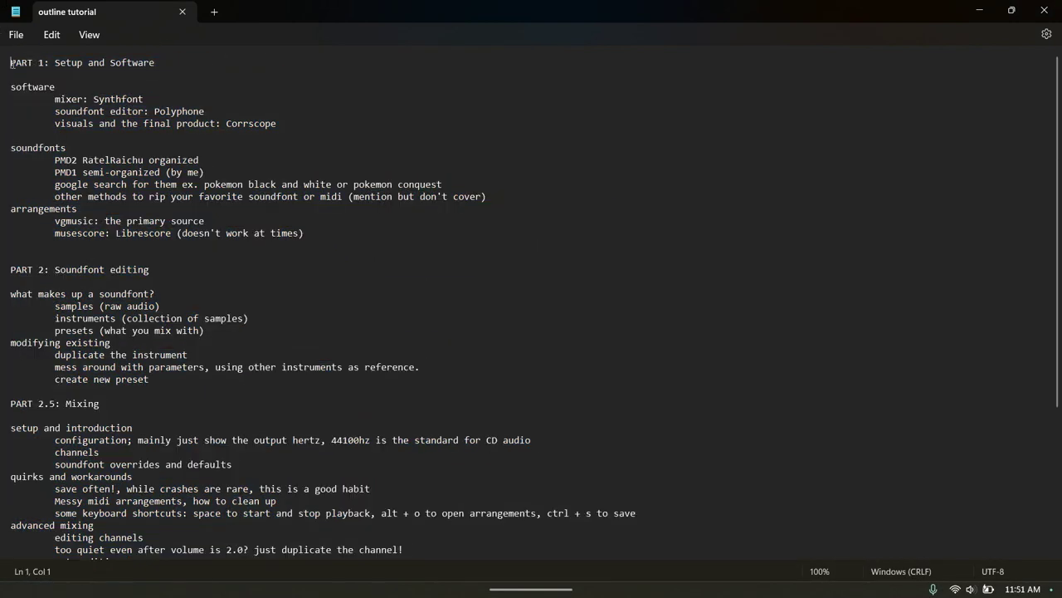
drag(11, 67, 188, 550)
click(11, 66)
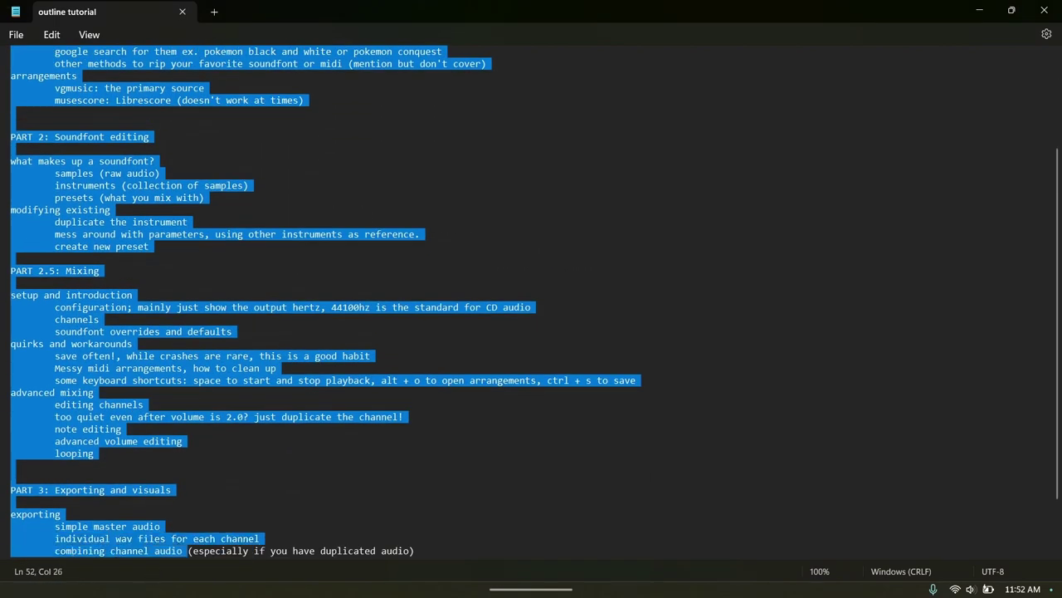
drag(485, 565, 166, 549)
click(123, 550)
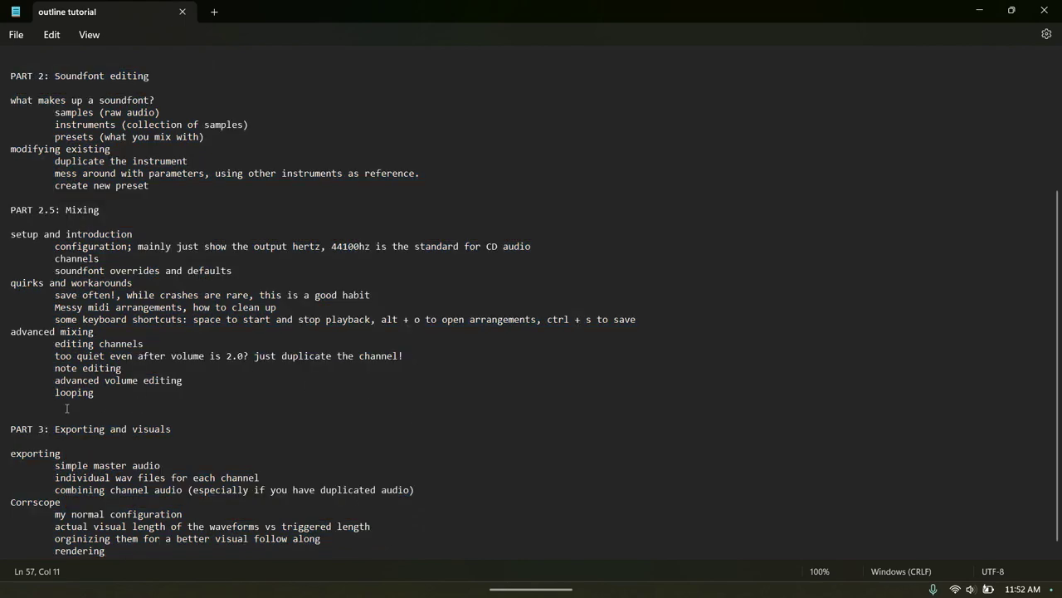
scroll(66, 407, up, 5)
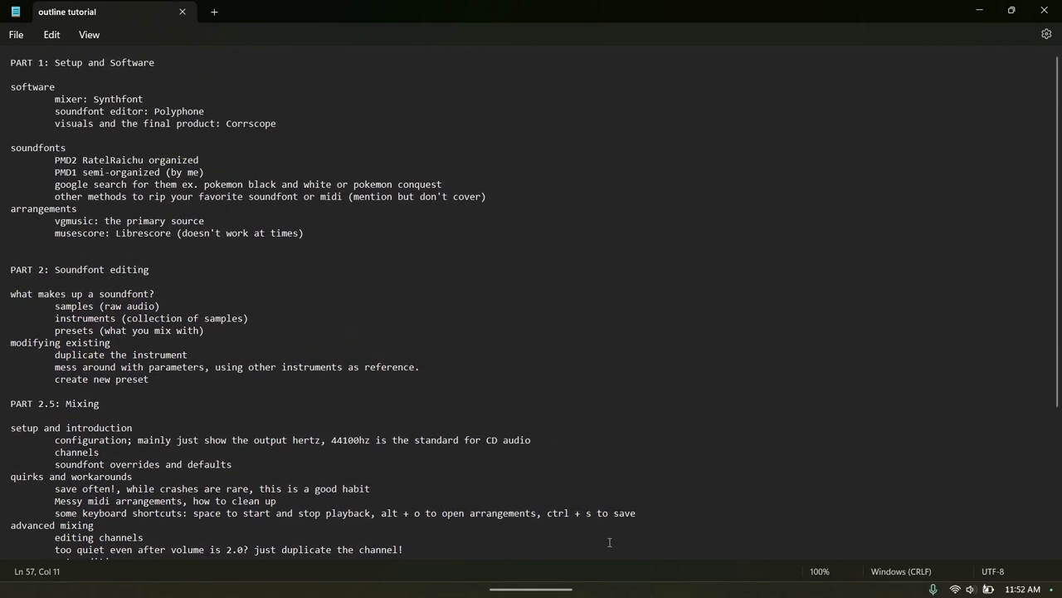